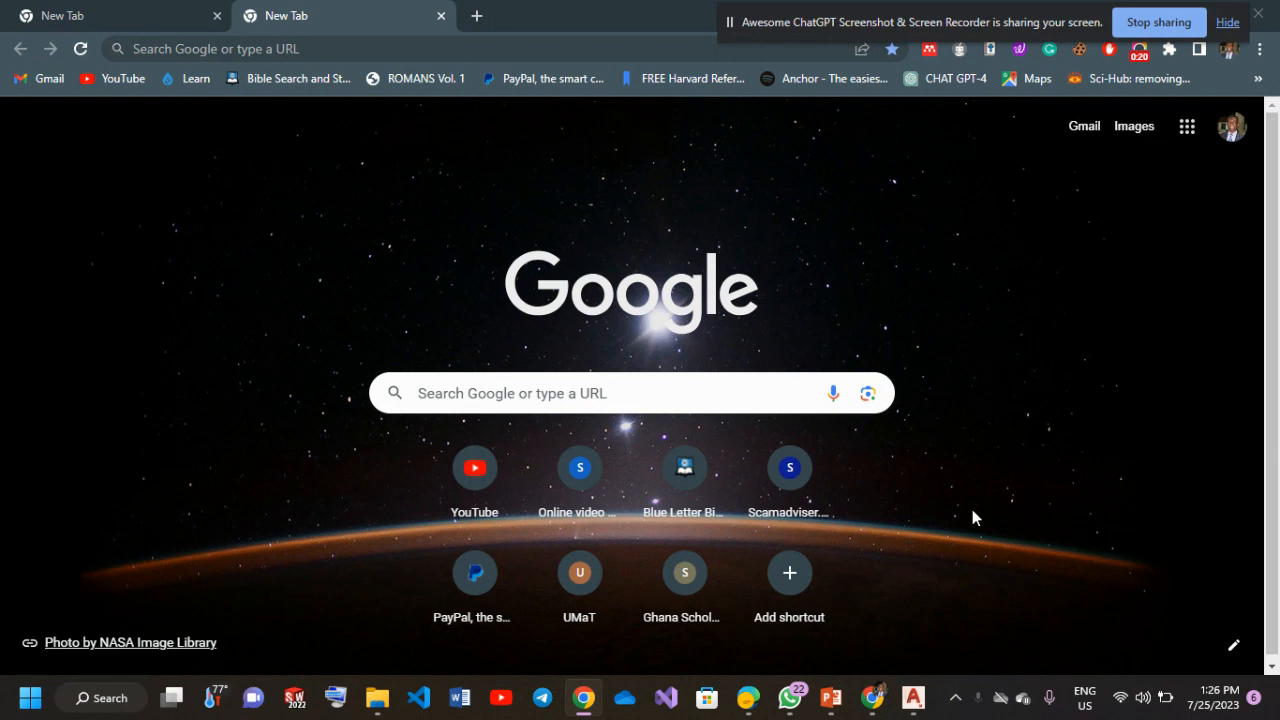
# Switch to development.pdf in Microsoft Edge and read the question about developing the cut cone.
pyautogui.click(748, 697)
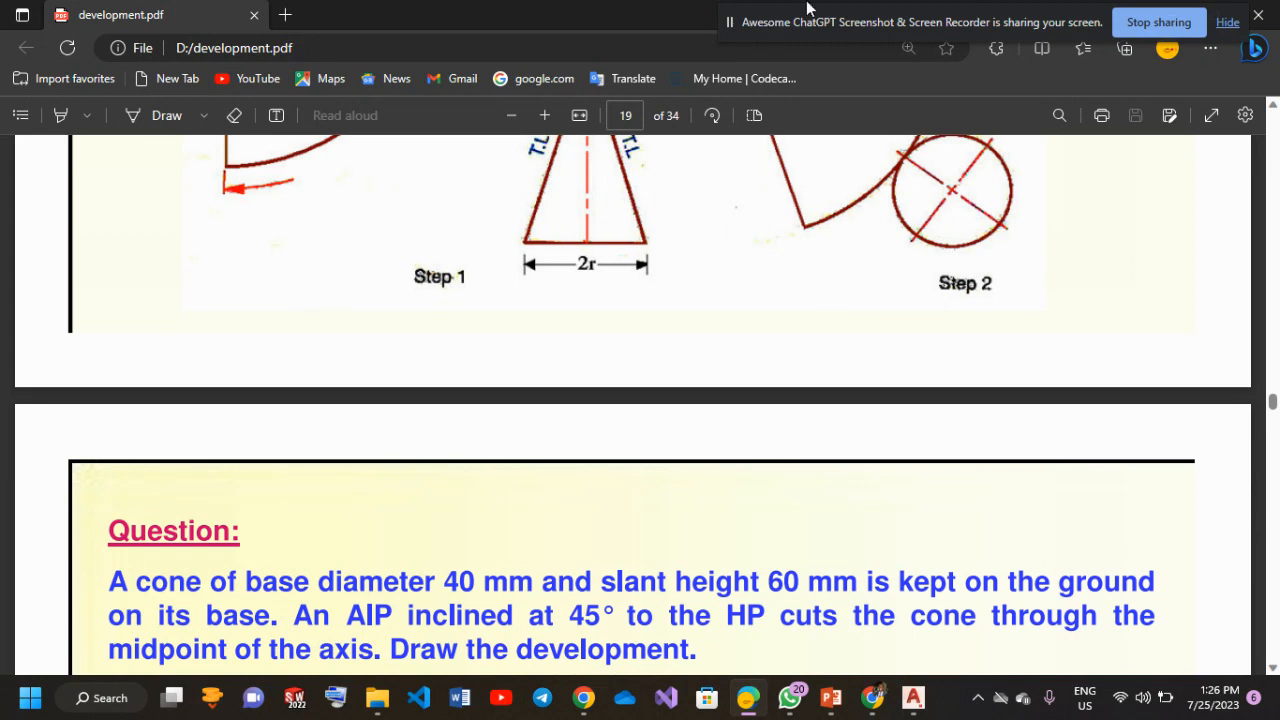
pyautogui.click(876, 10)
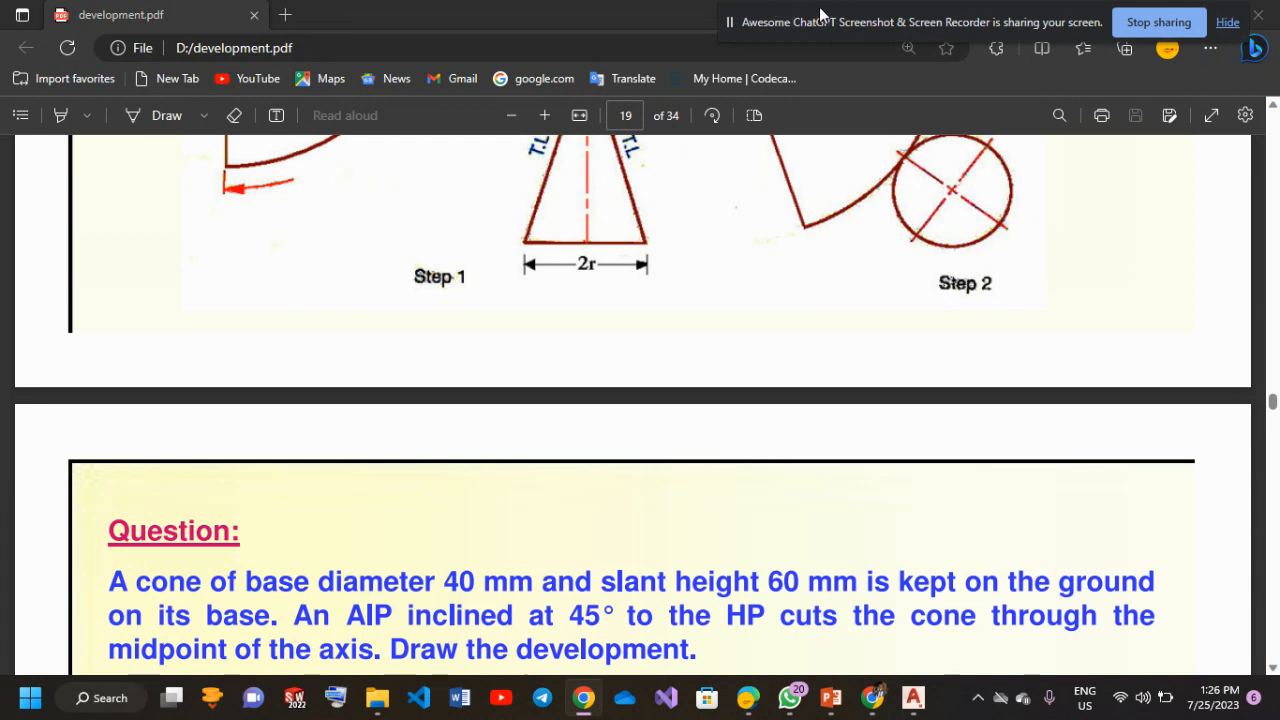
pyautogui.moveTo(807, 29); pyautogui.dragTo(666, 29)
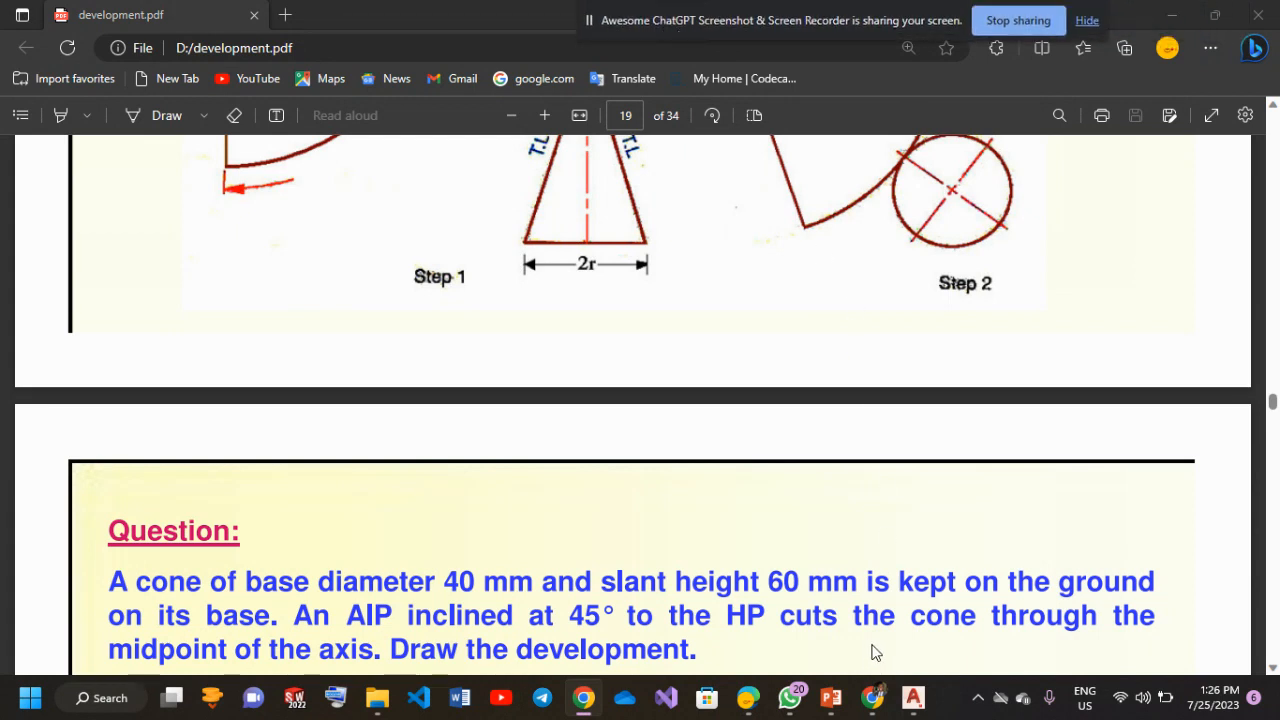
# Switch to AutoCAD Mechanical and create a new drawing from the acadiso.dwt template.
pyautogui.moveTo(913, 697)
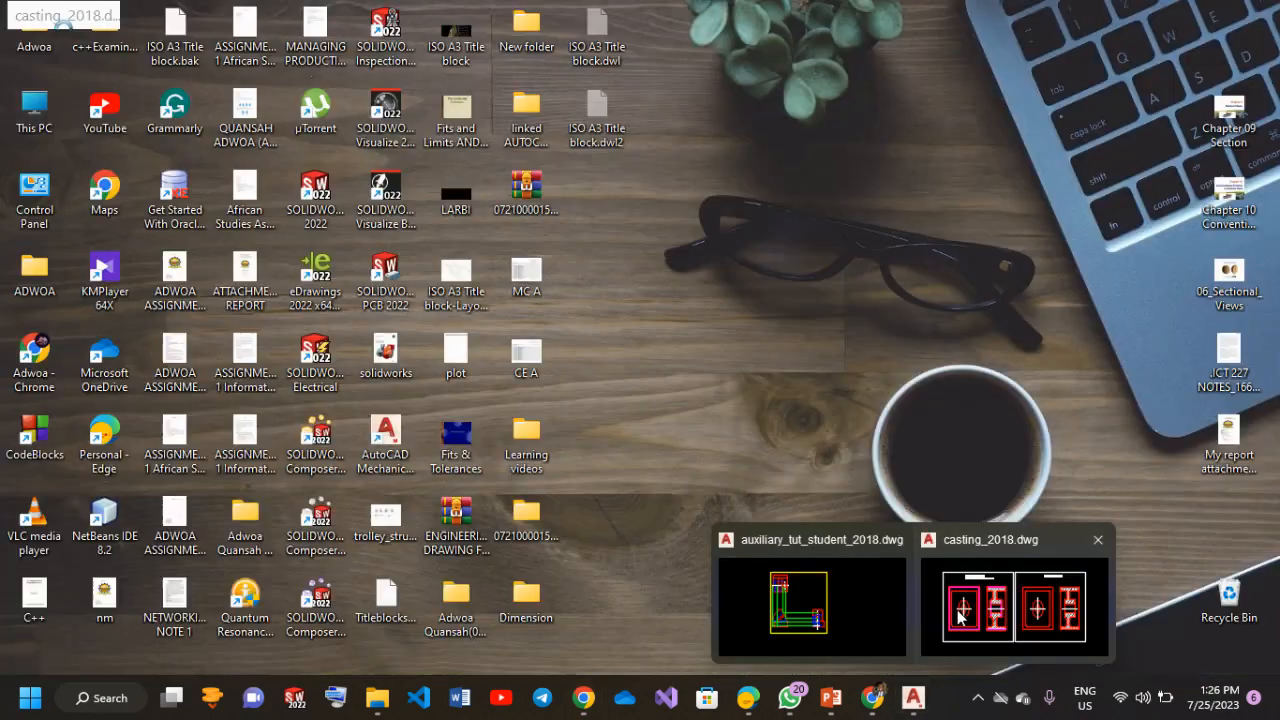
pyautogui.click(921, 617)
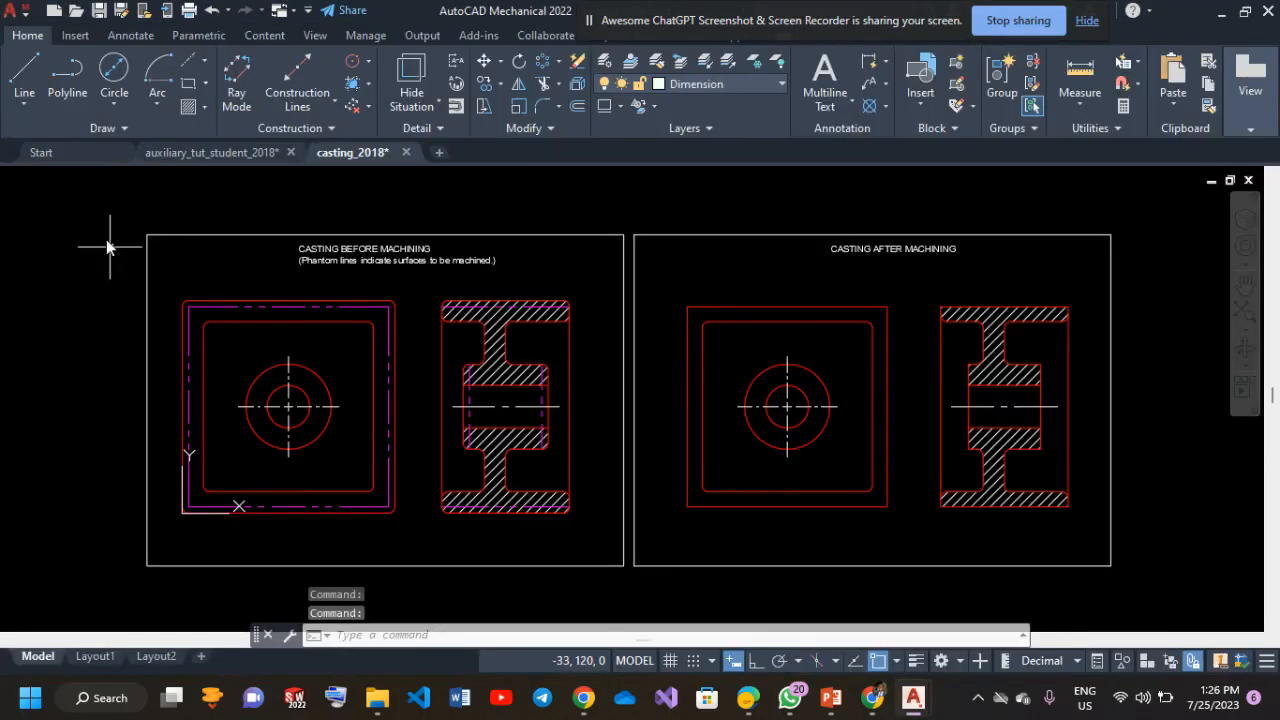
pyautogui.click(73, 153)
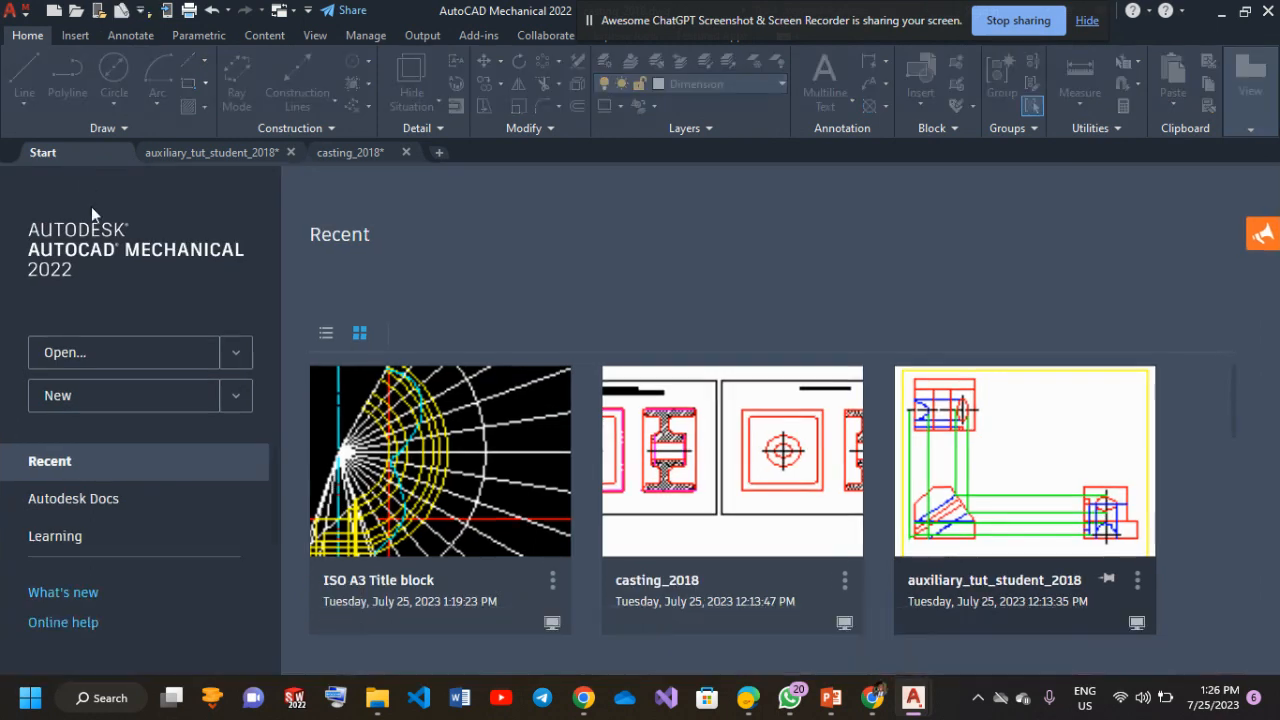
pyautogui.click(235, 395)
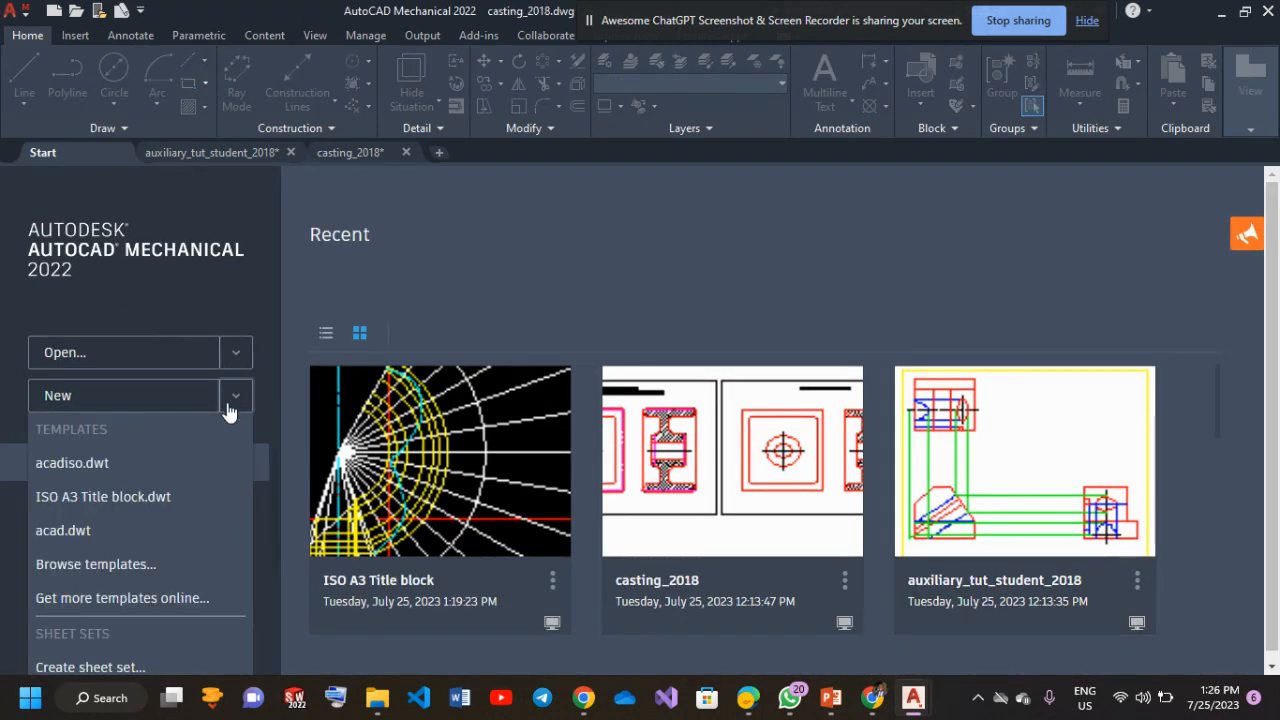
pyautogui.click(188, 464)
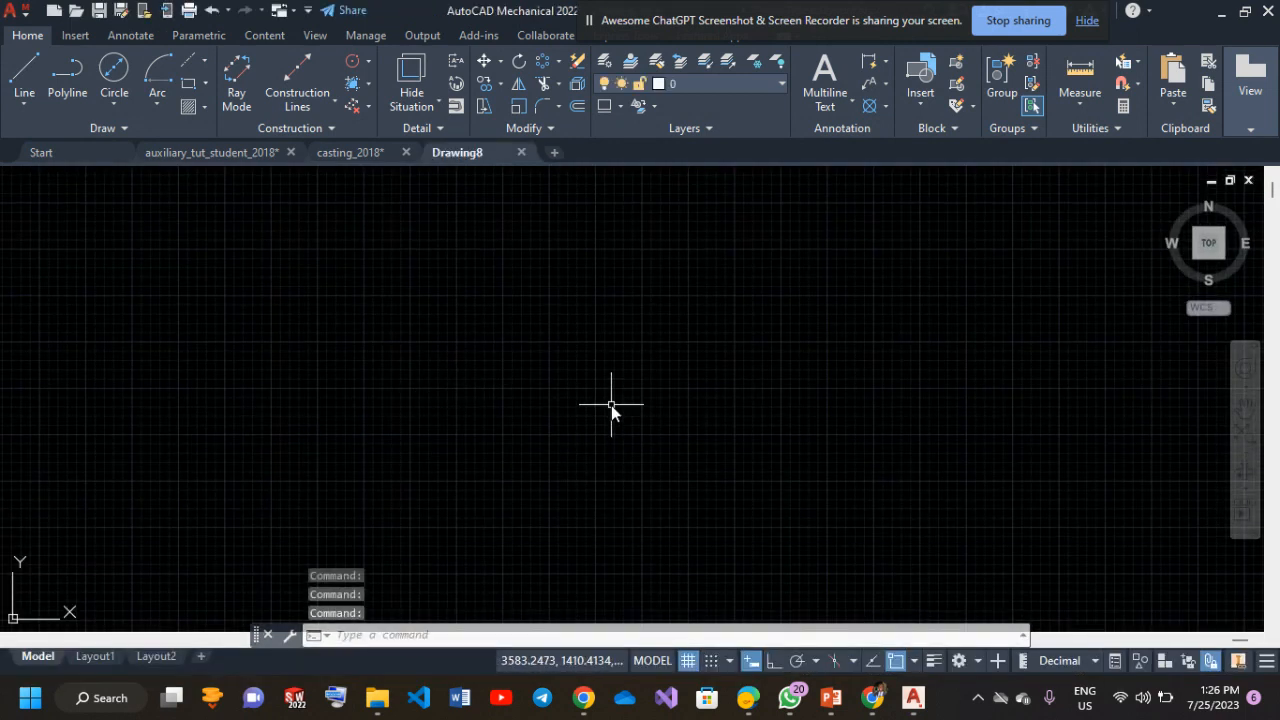
# Place one cross of horizontal and vertical construction lines near the middle of the empty drawing.
pyautogui.scroll(4, 611, 405)
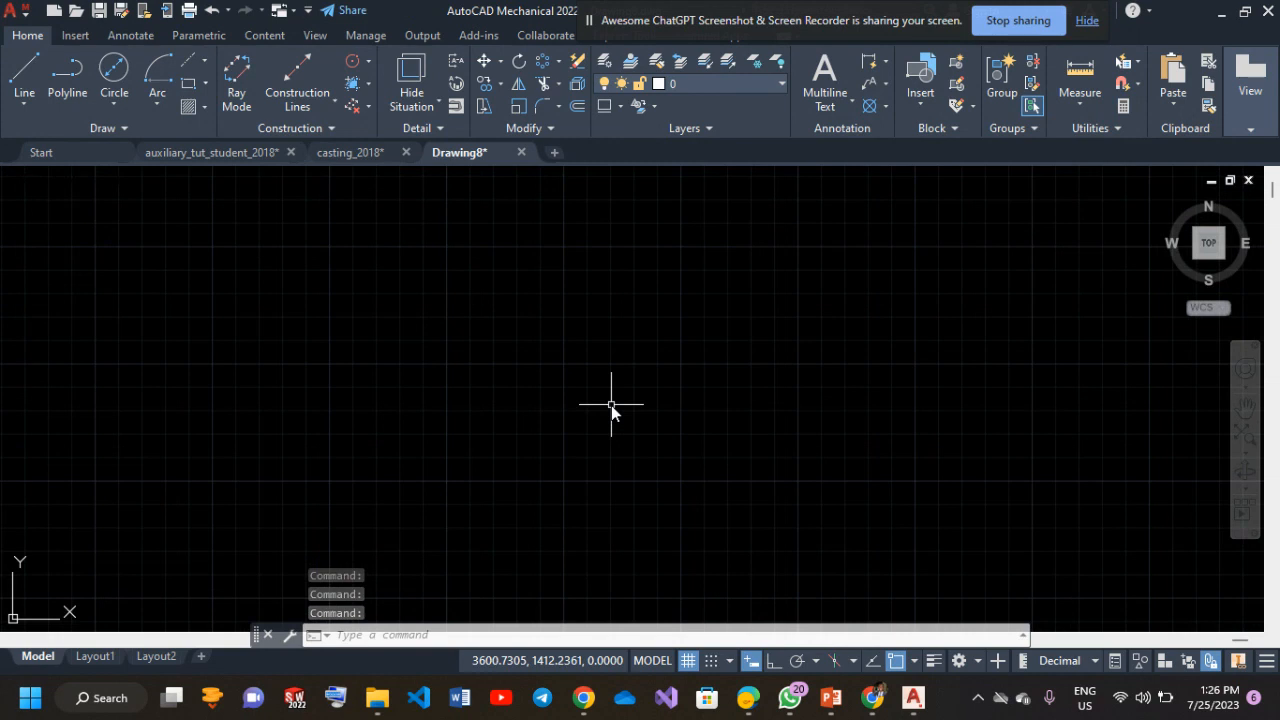
pyautogui.scroll(2, 611, 405)
pyautogui.scroll(2, 611, 405)
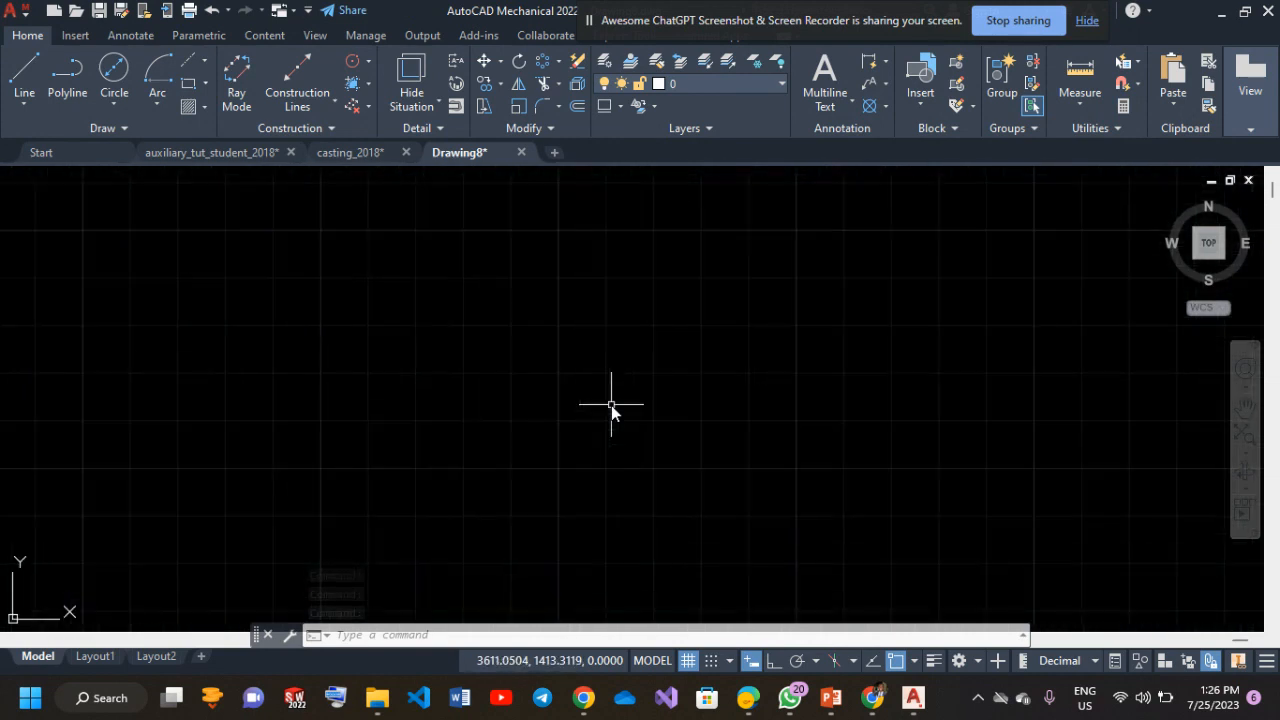
pyautogui.scroll(1, 611, 405)
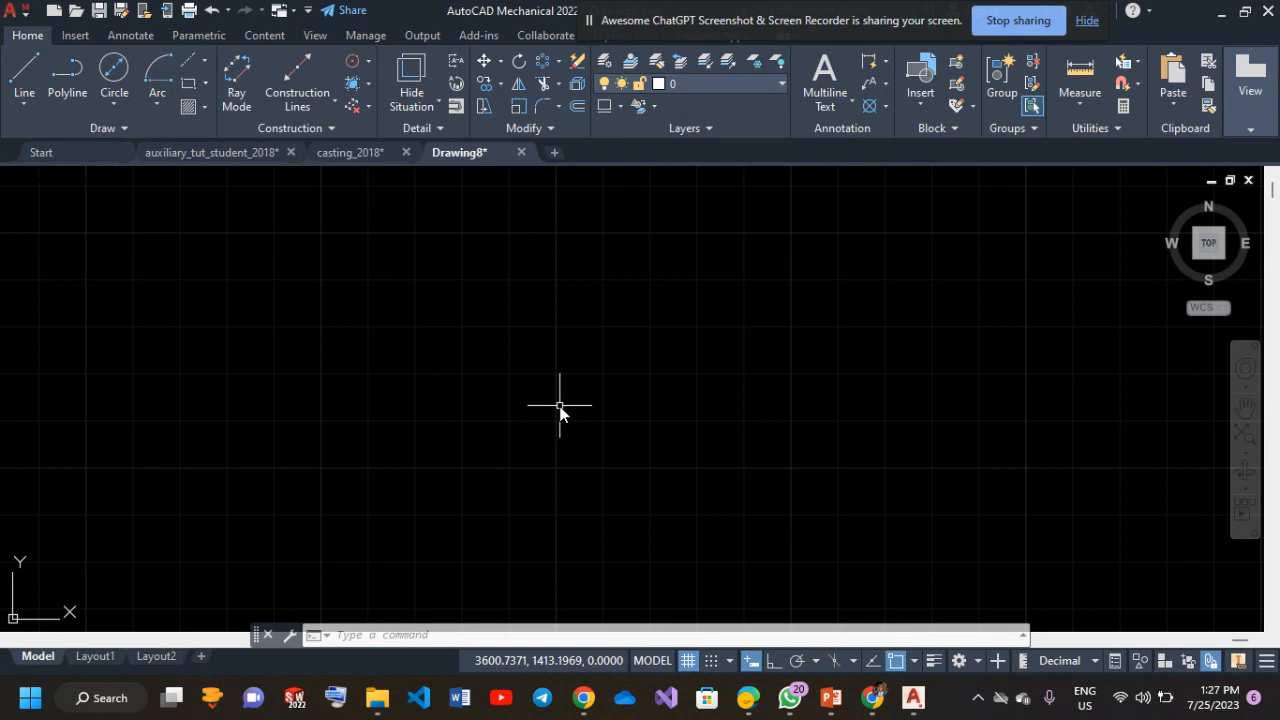
pyautogui.scroll(2, 560, 406)
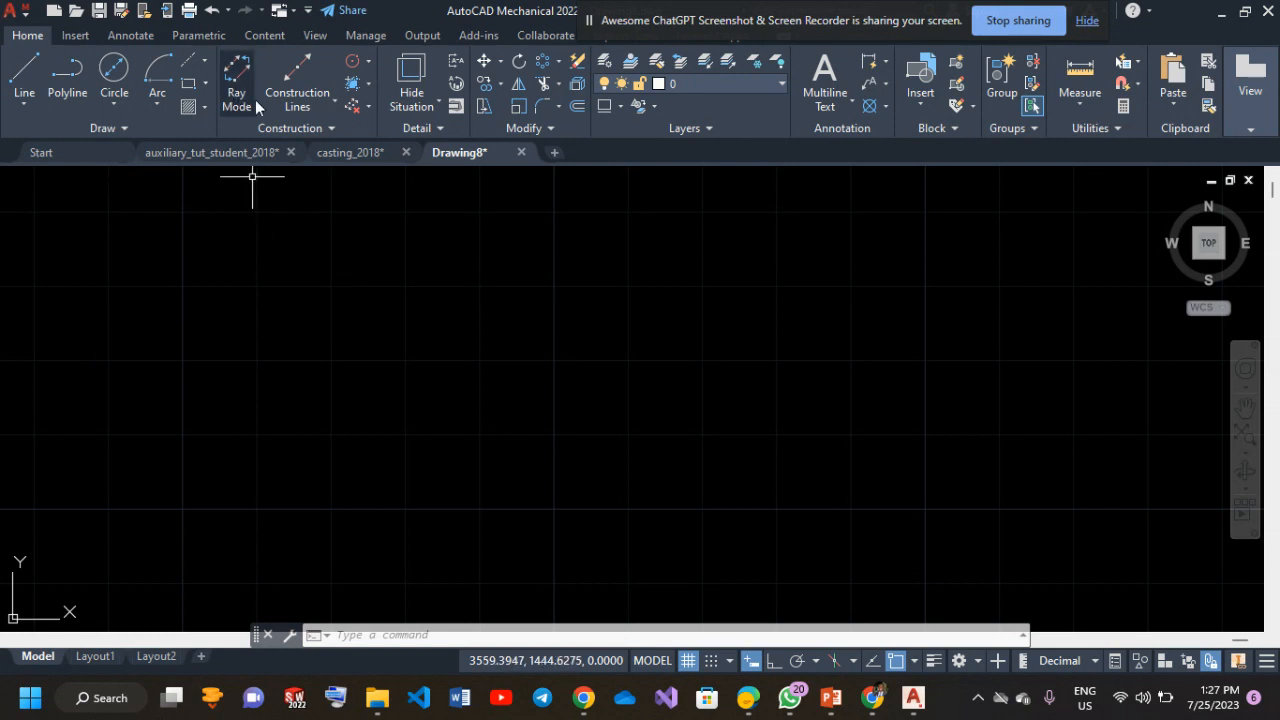
pyautogui.click(290, 108)
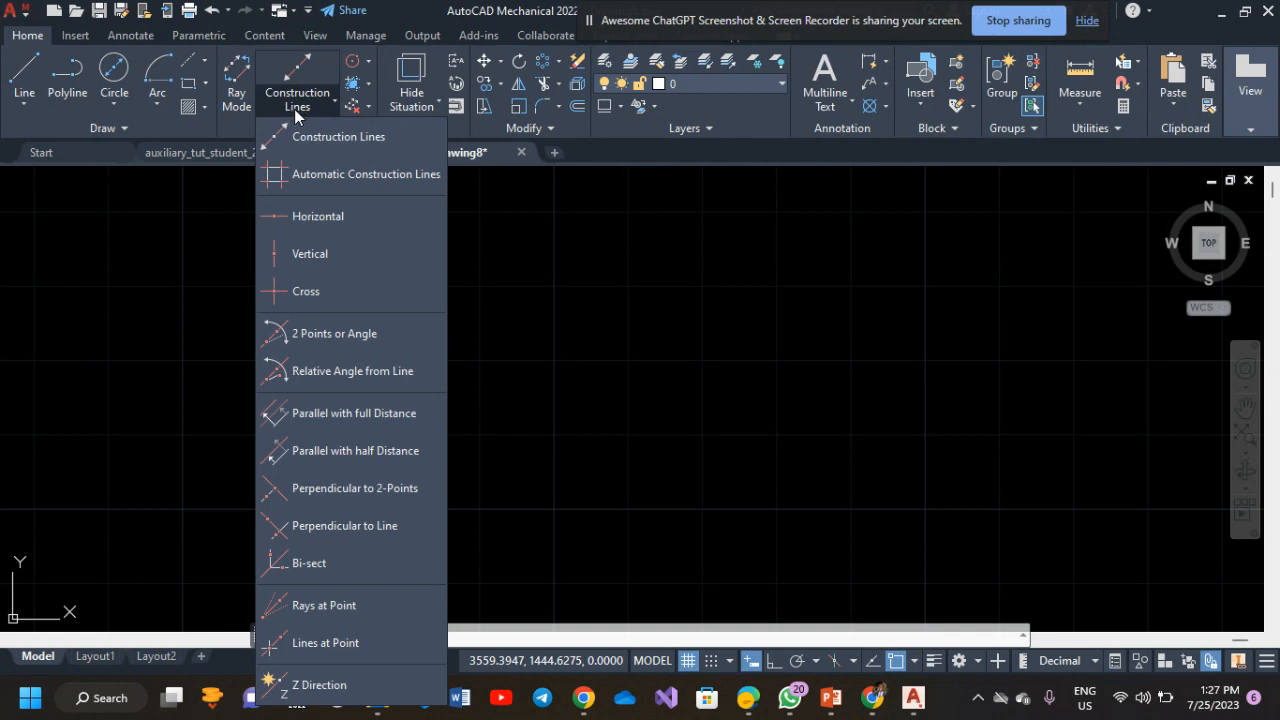
pyautogui.press('Escape')
pyautogui.click(297, 75)
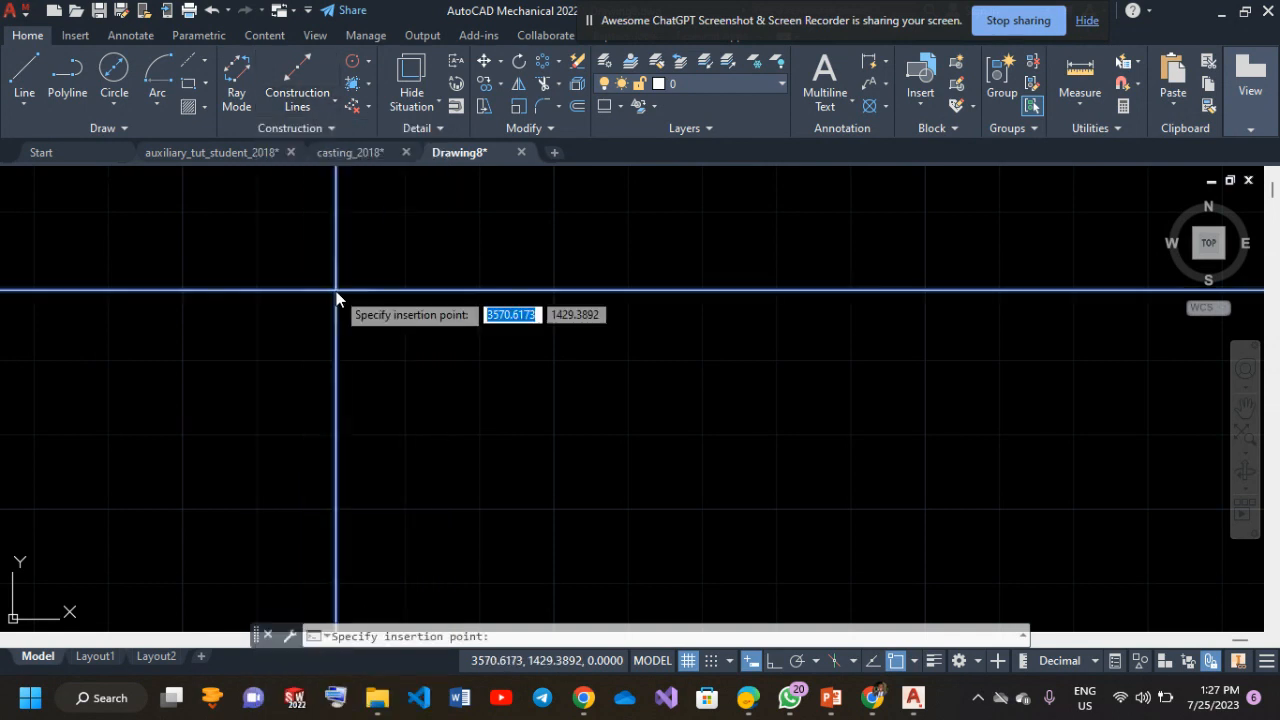
pyautogui.click(703, 436)
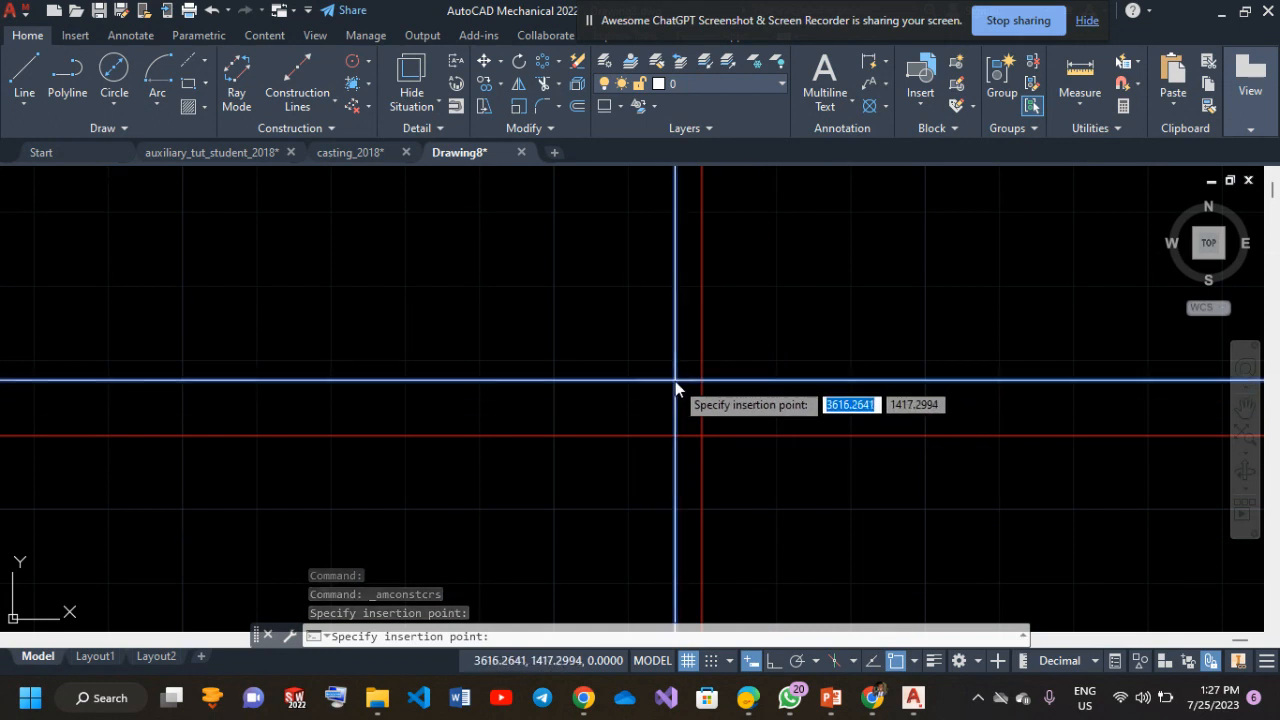
pyautogui.press('Escape')
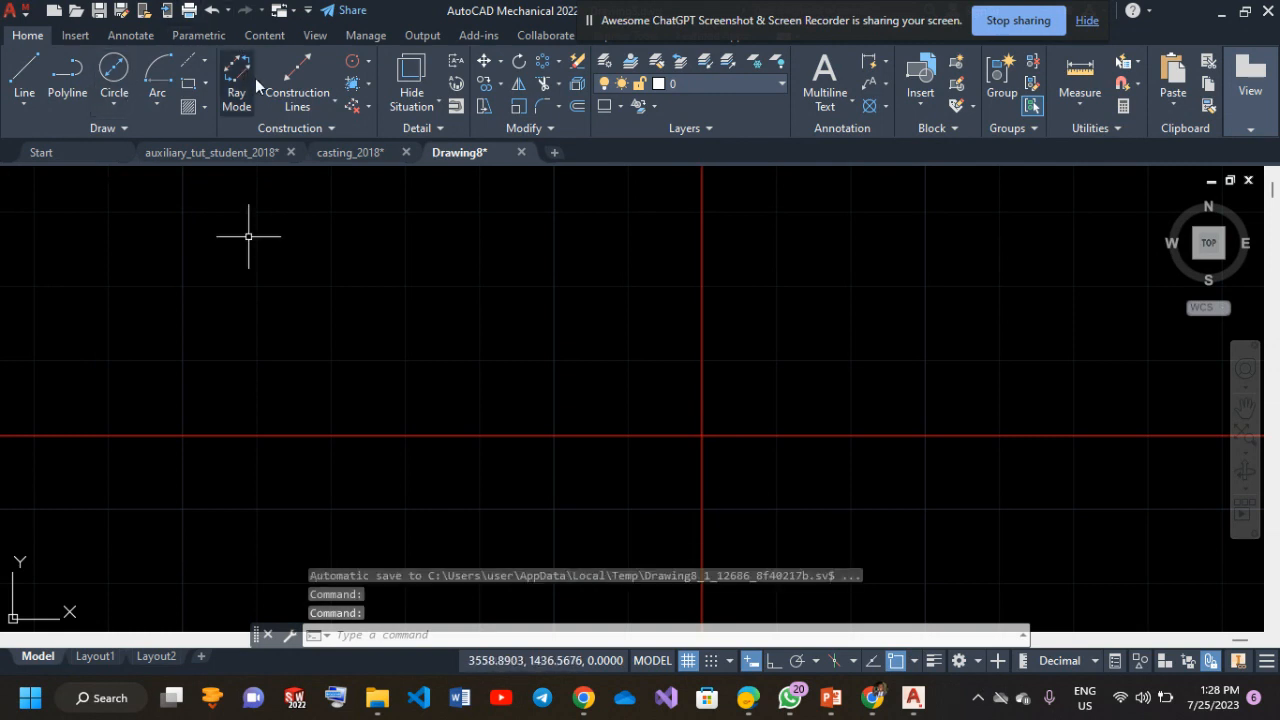
# Add two horizontal construction lines, one above and one below the horizontal line of the cross.
pyautogui.click(311, 107)
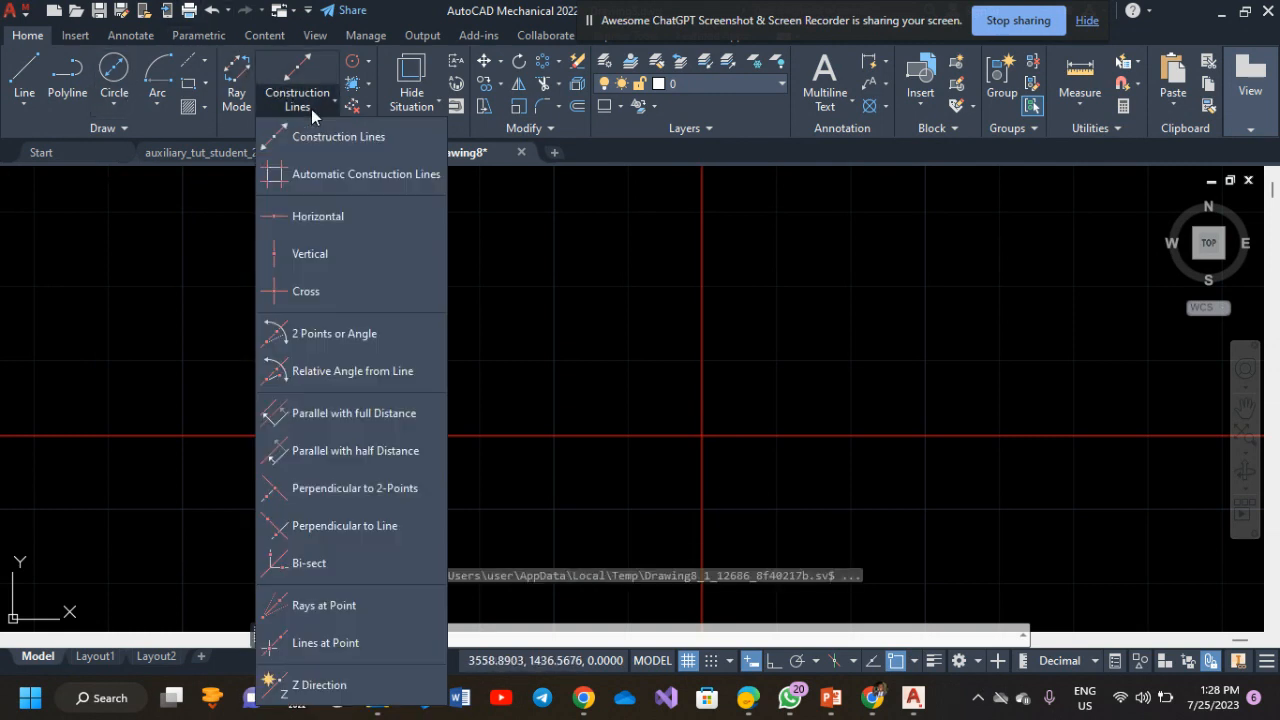
pyautogui.click(310, 216)
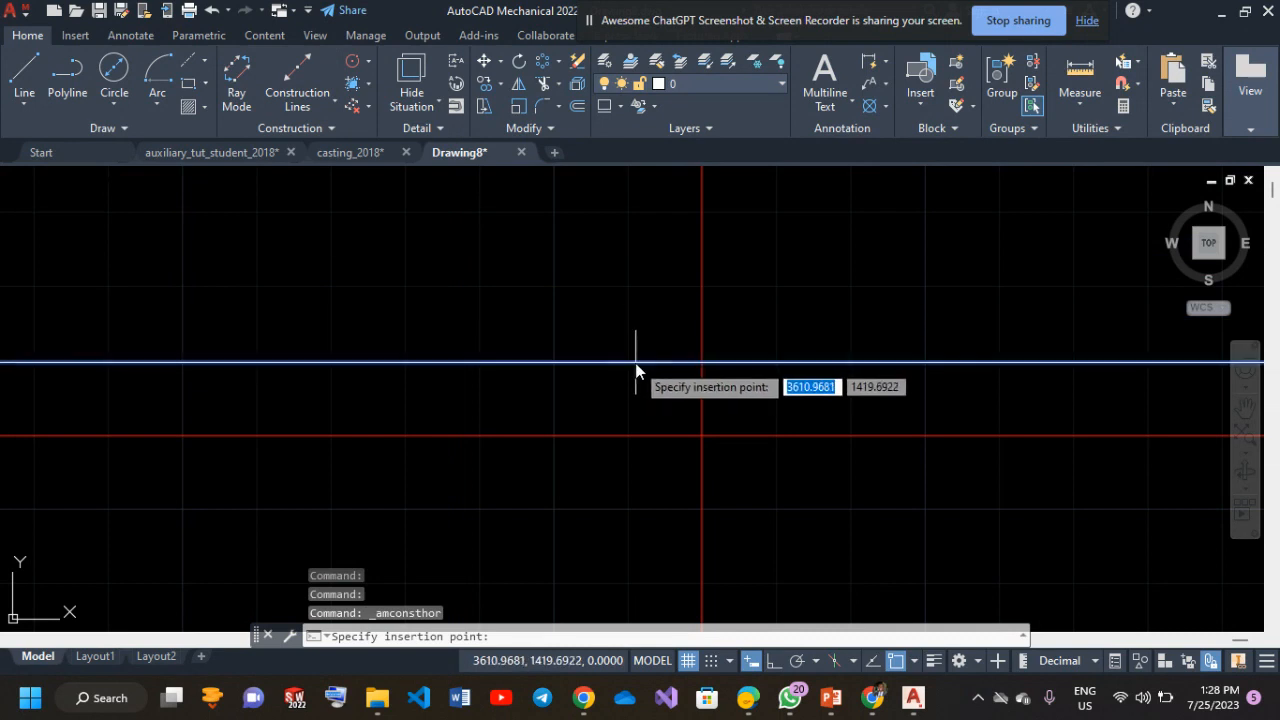
pyautogui.click(636, 363)
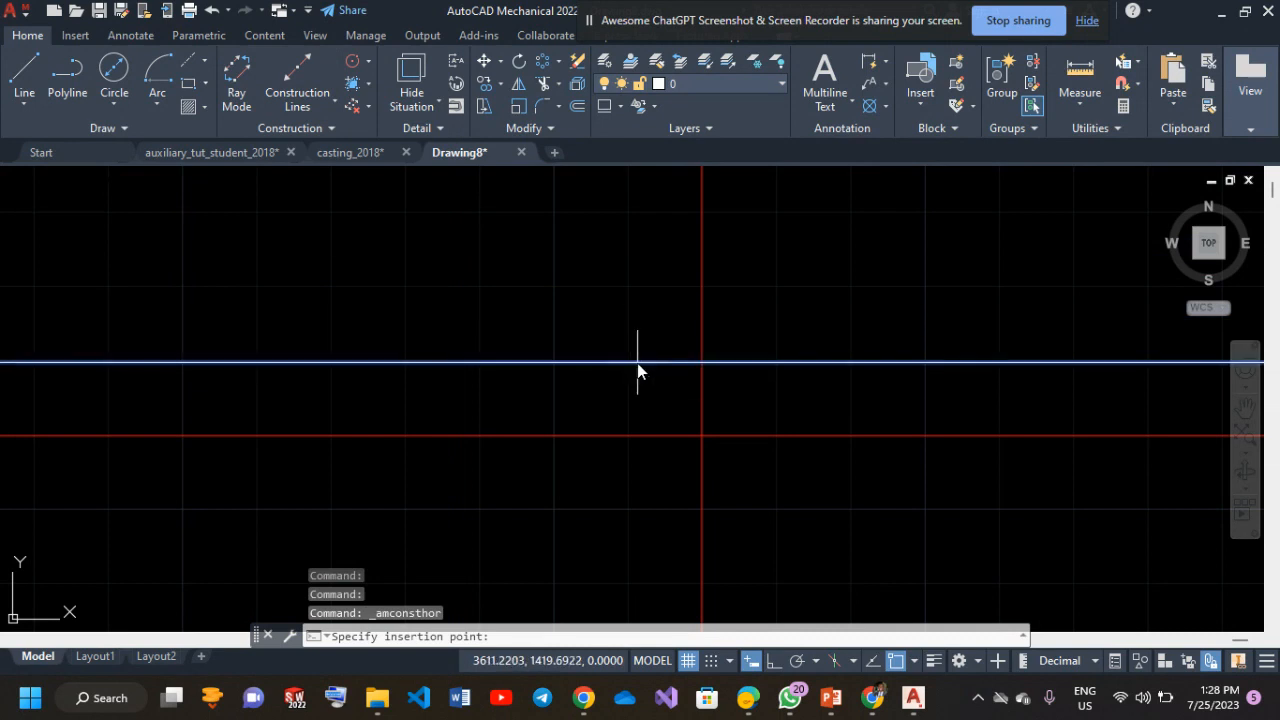
pyautogui.click(636, 519)
pyautogui.press('Escape')
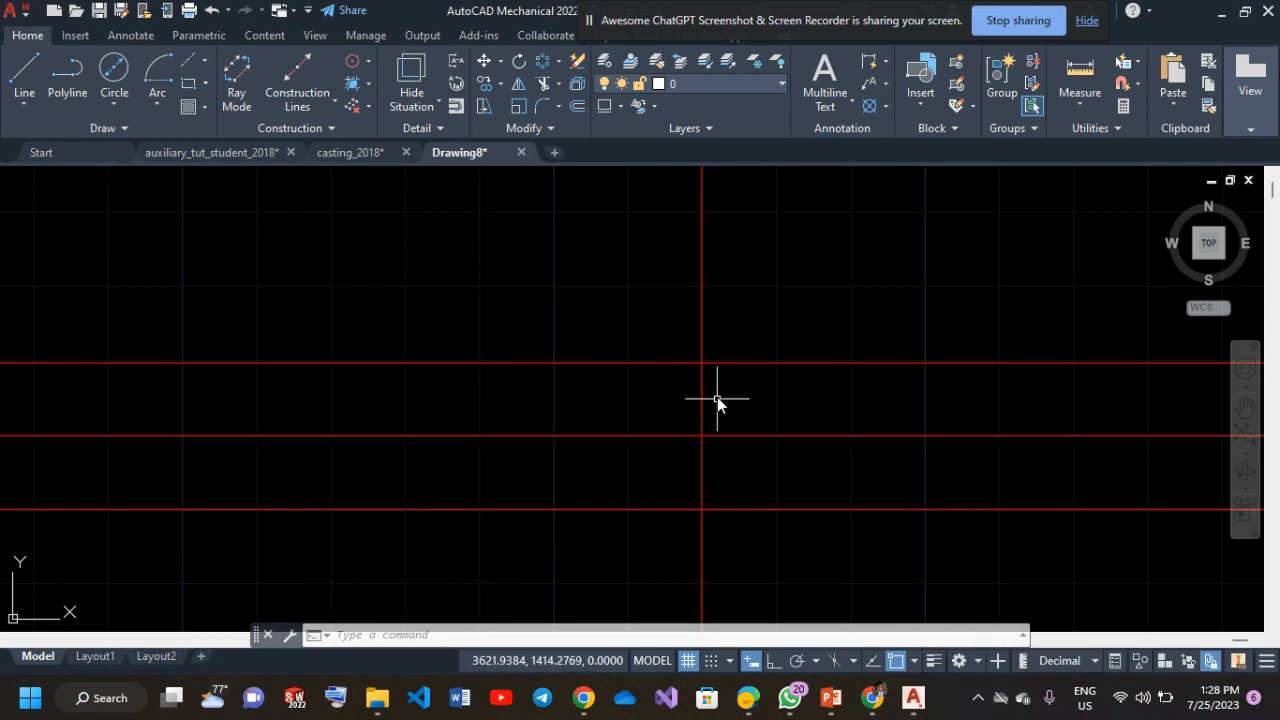
# Make the Contour layer AM_0 the current layer.
pyautogui.scroll(-1, 671, 421)
pyautogui.scroll(-1, 636, 418)
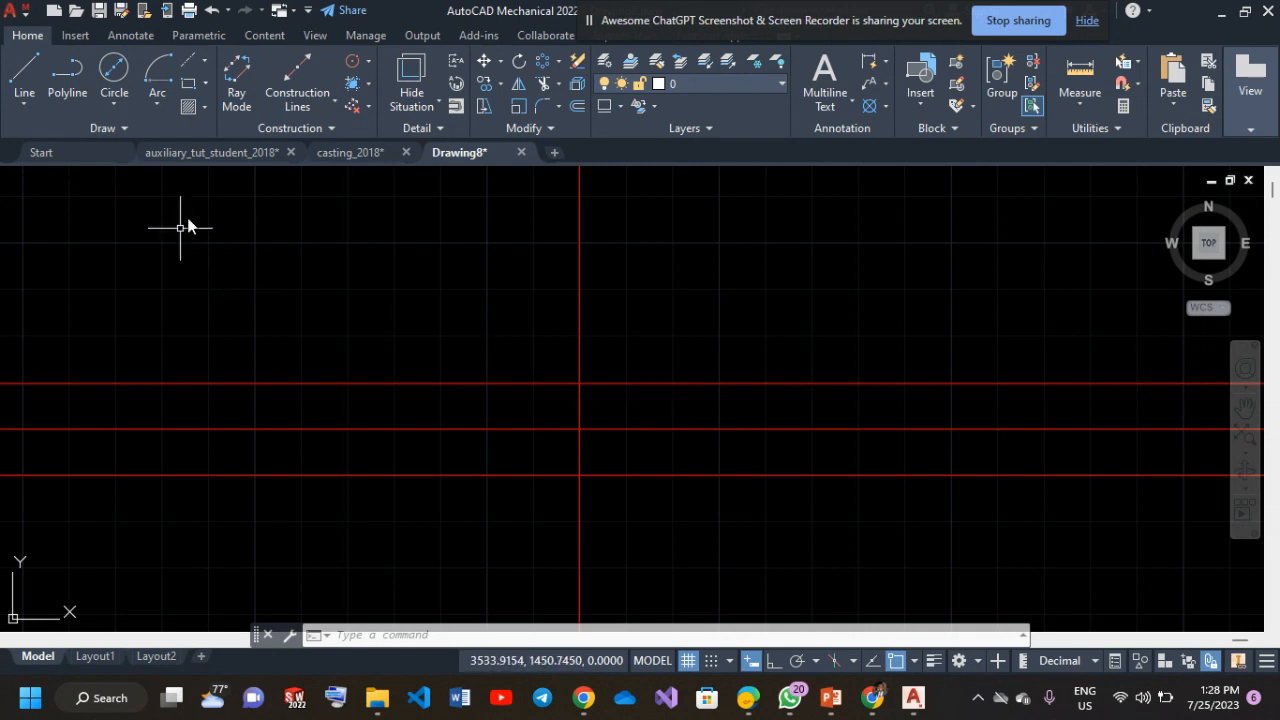
pyautogui.scroll(-1, 410, 331)
pyautogui.scroll(1, 410, 332)
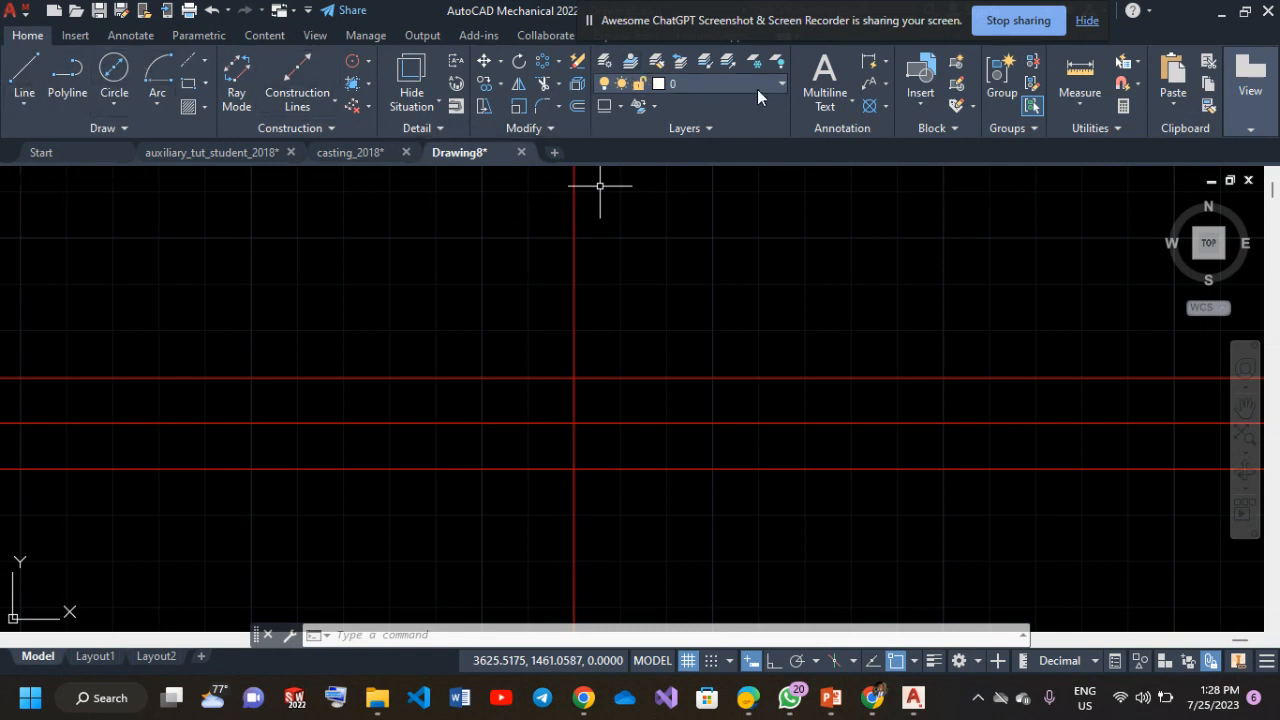
pyautogui.click(621, 104)
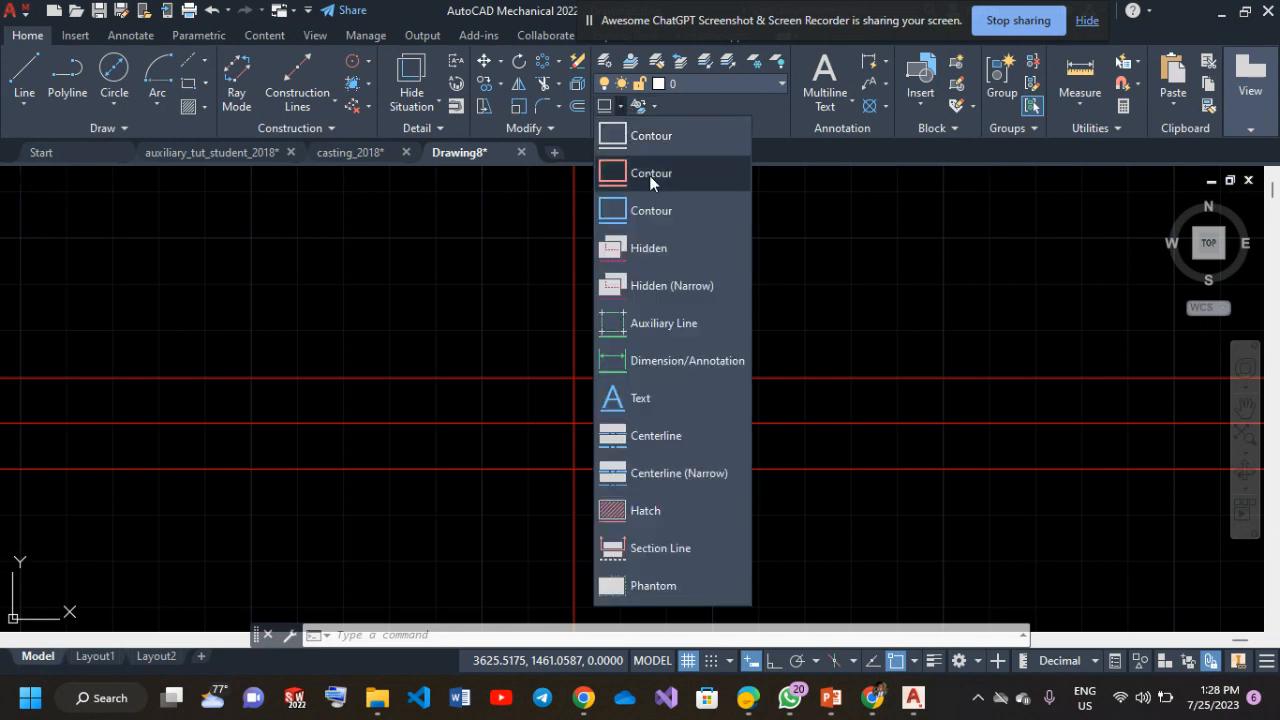
pyautogui.click(669, 176)
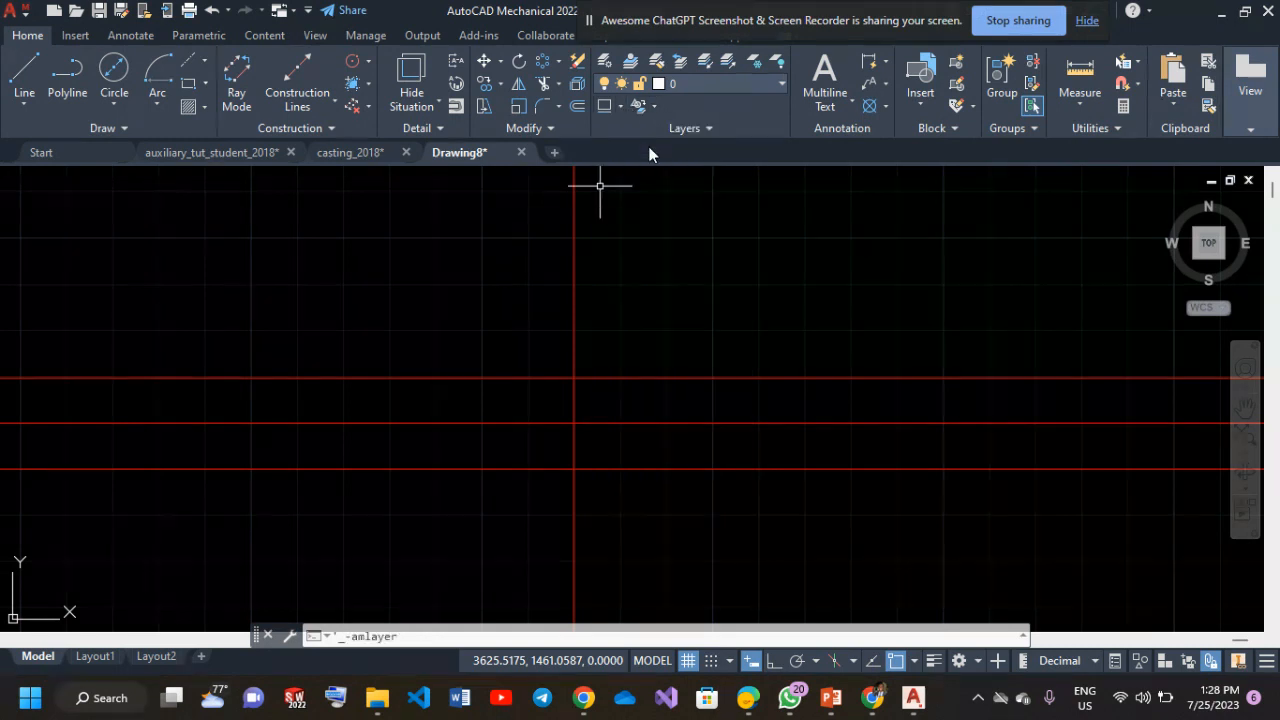
# With Ortho on, draw a 40 mm horizontal line above the construction lines beside the vertical one, and turn Ortho off.
pyautogui.click(22, 80)
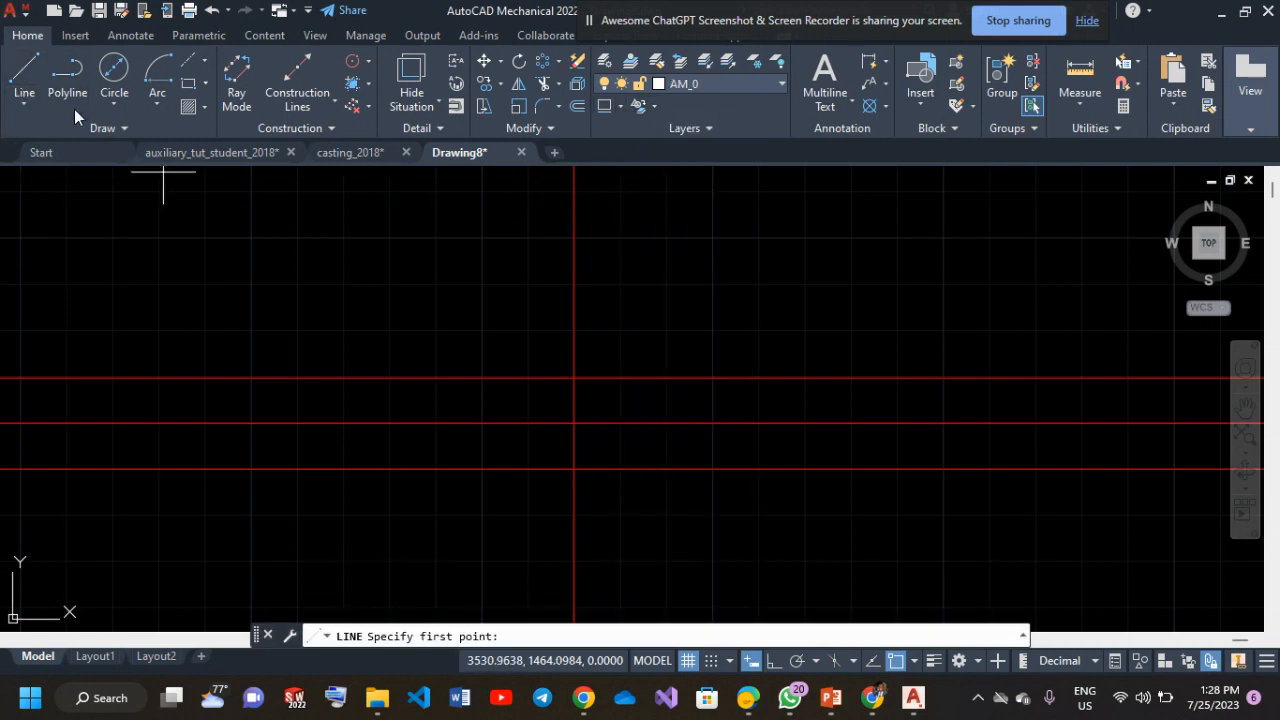
pyautogui.click(771, 660)
pyautogui.click(699, 321)
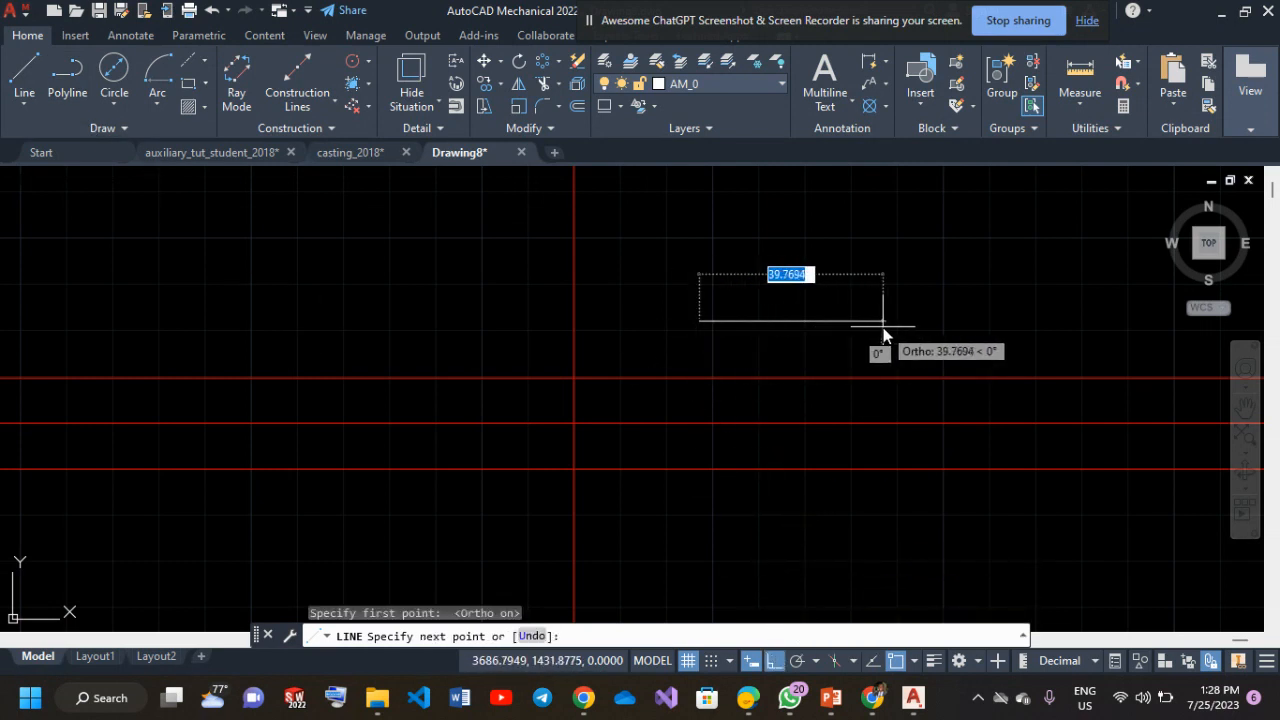
pyautogui.write('40')
pyautogui.press('Return')
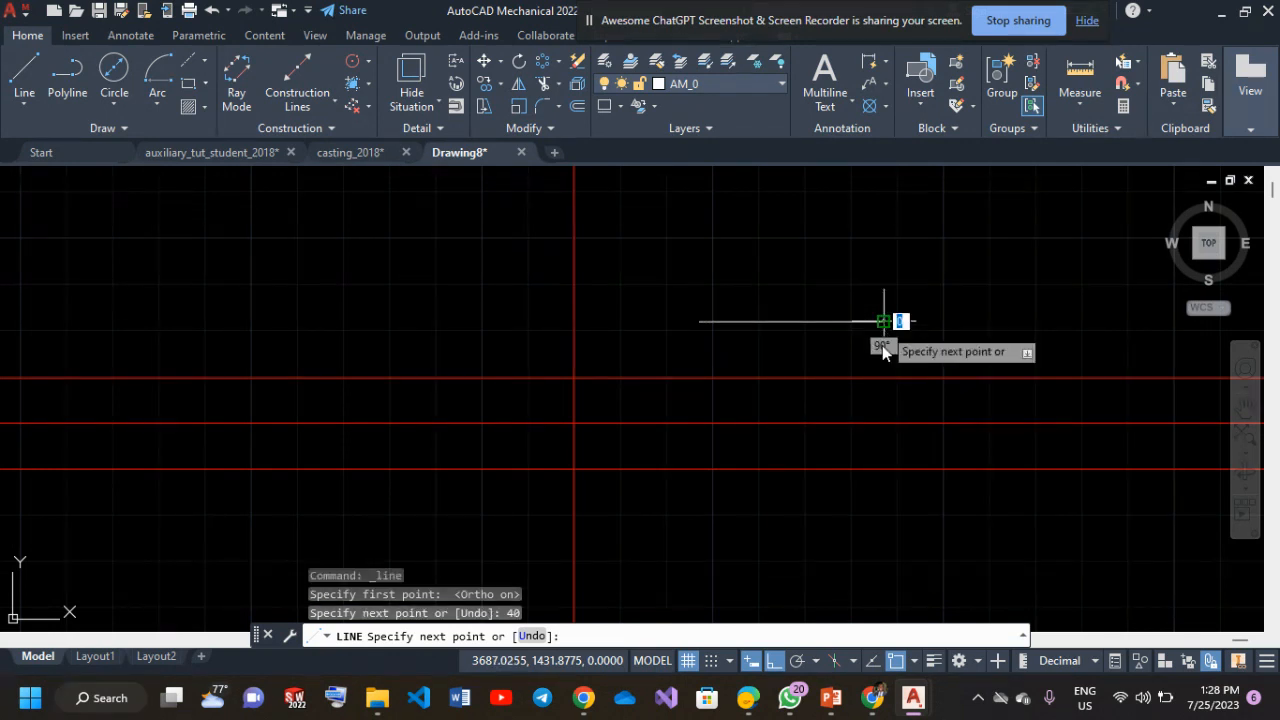
pyautogui.press('Return')
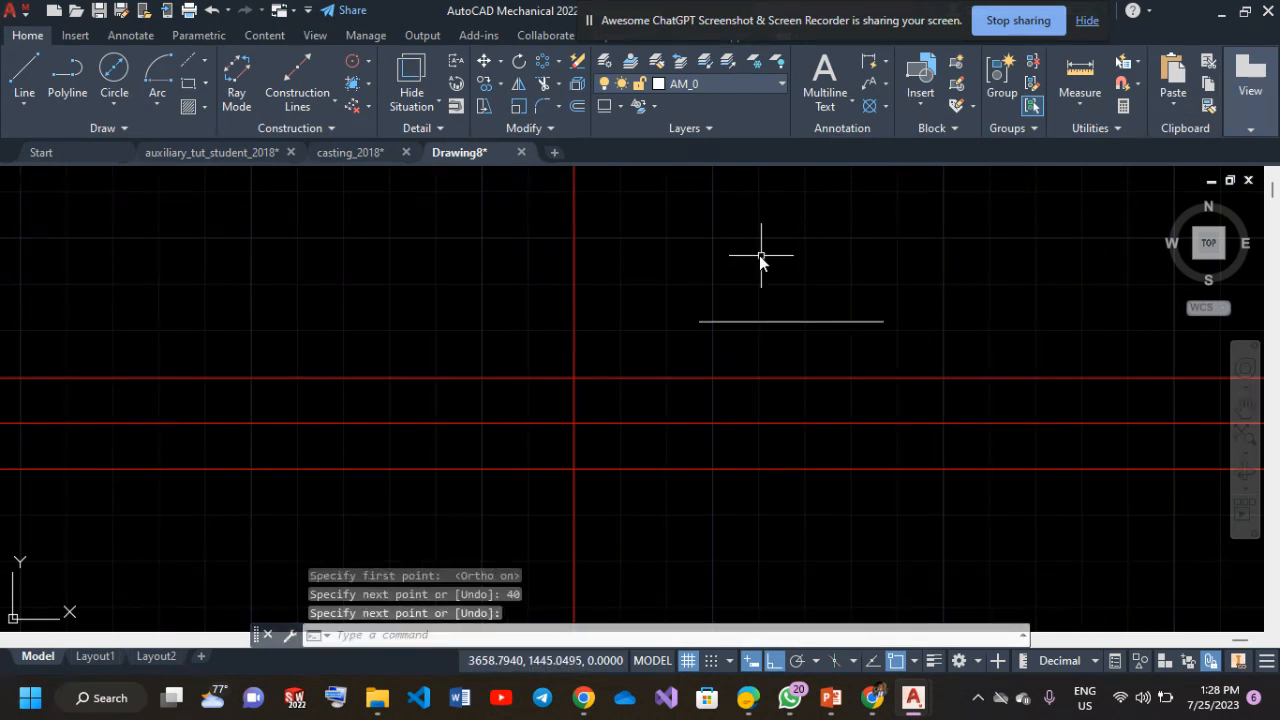
pyautogui.click(776, 662)
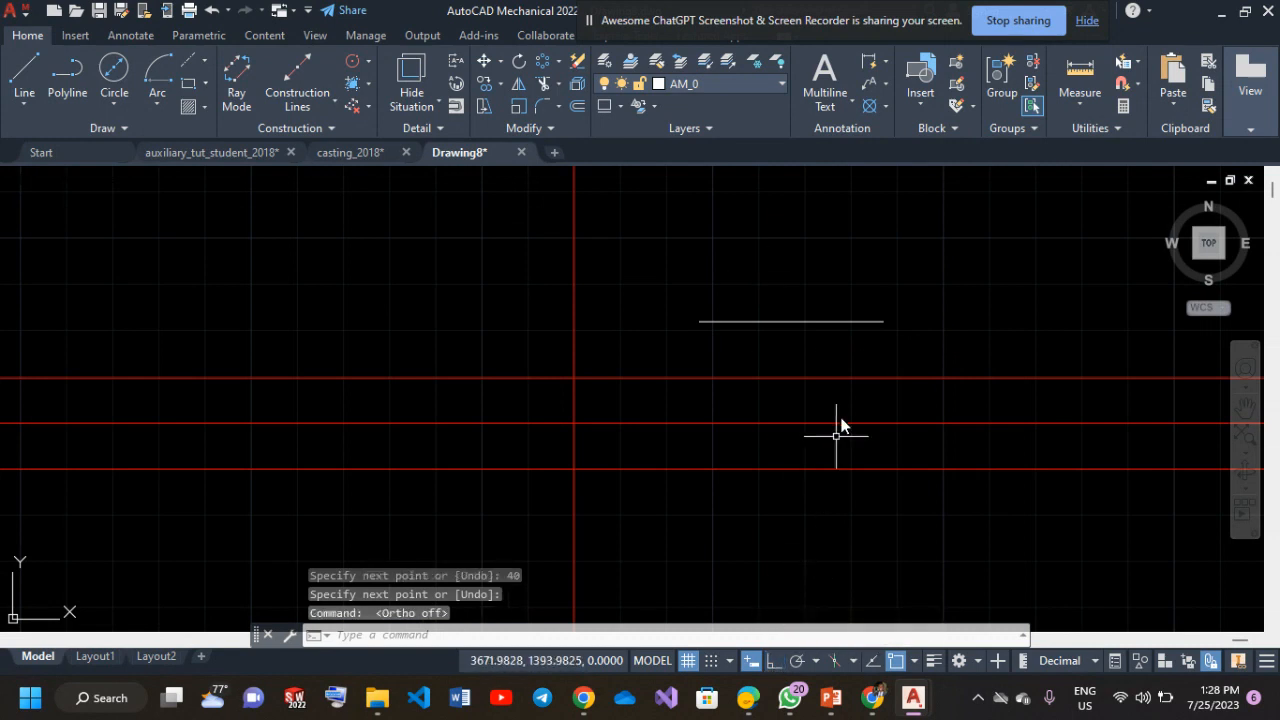
pyautogui.click(940, 294)
pyautogui.click(668, 349)
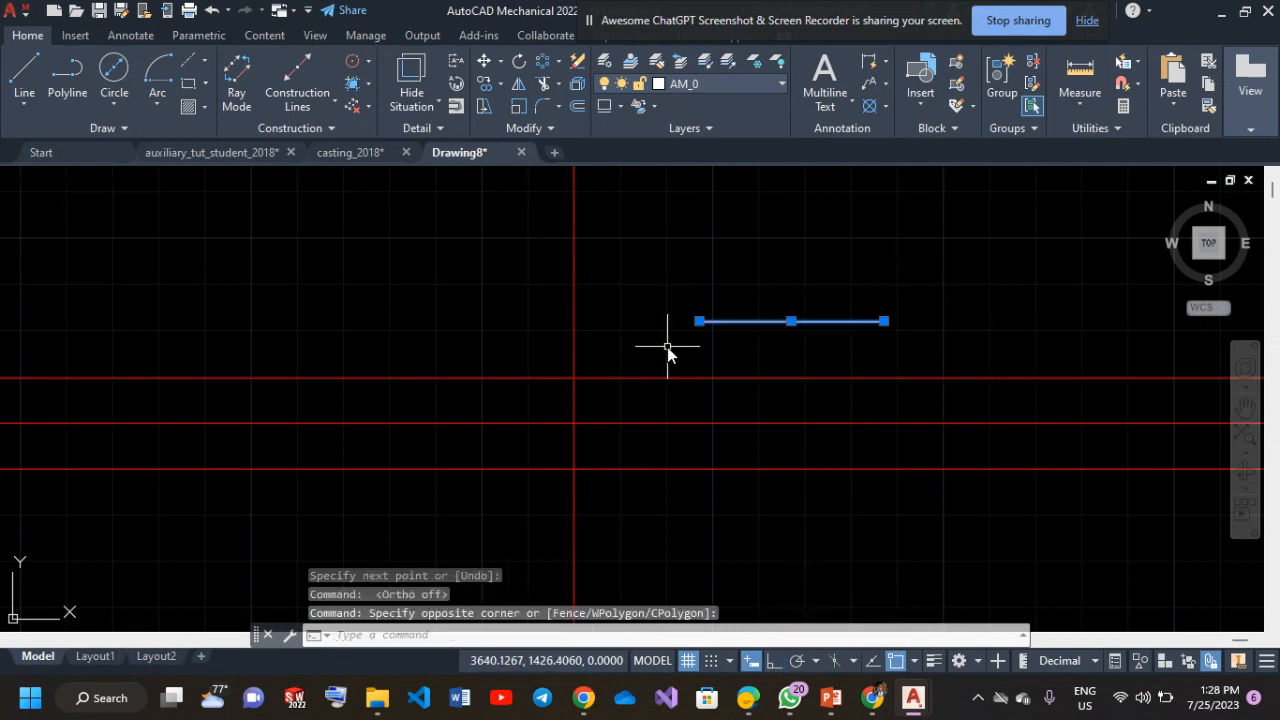
pyautogui.press('Return')
pyautogui.write('mo')
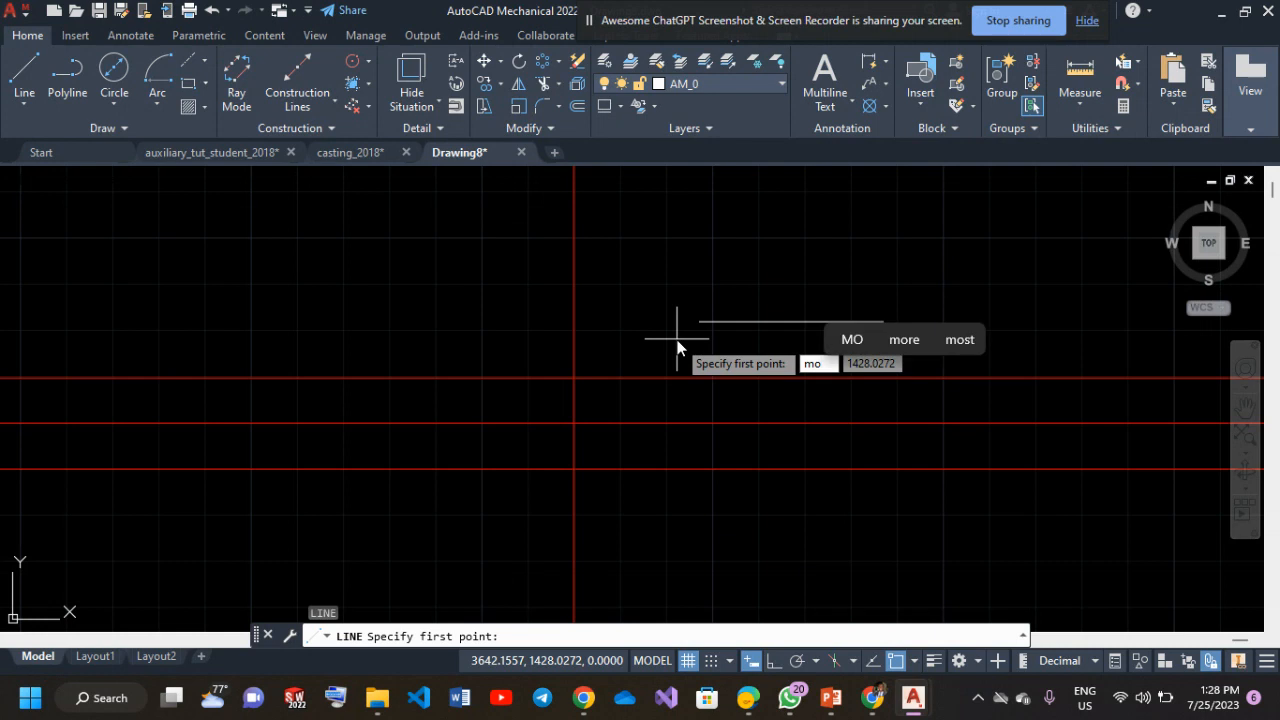
pyautogui.write('v')
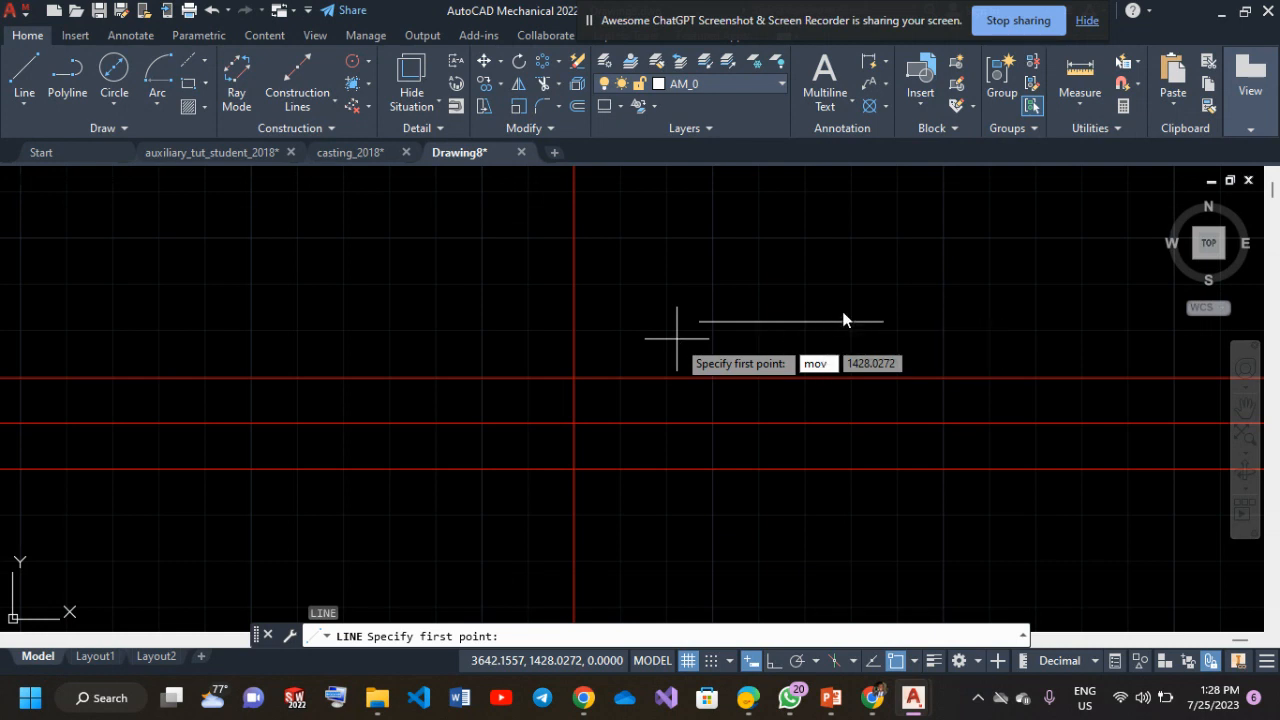
pyautogui.press('Escape')
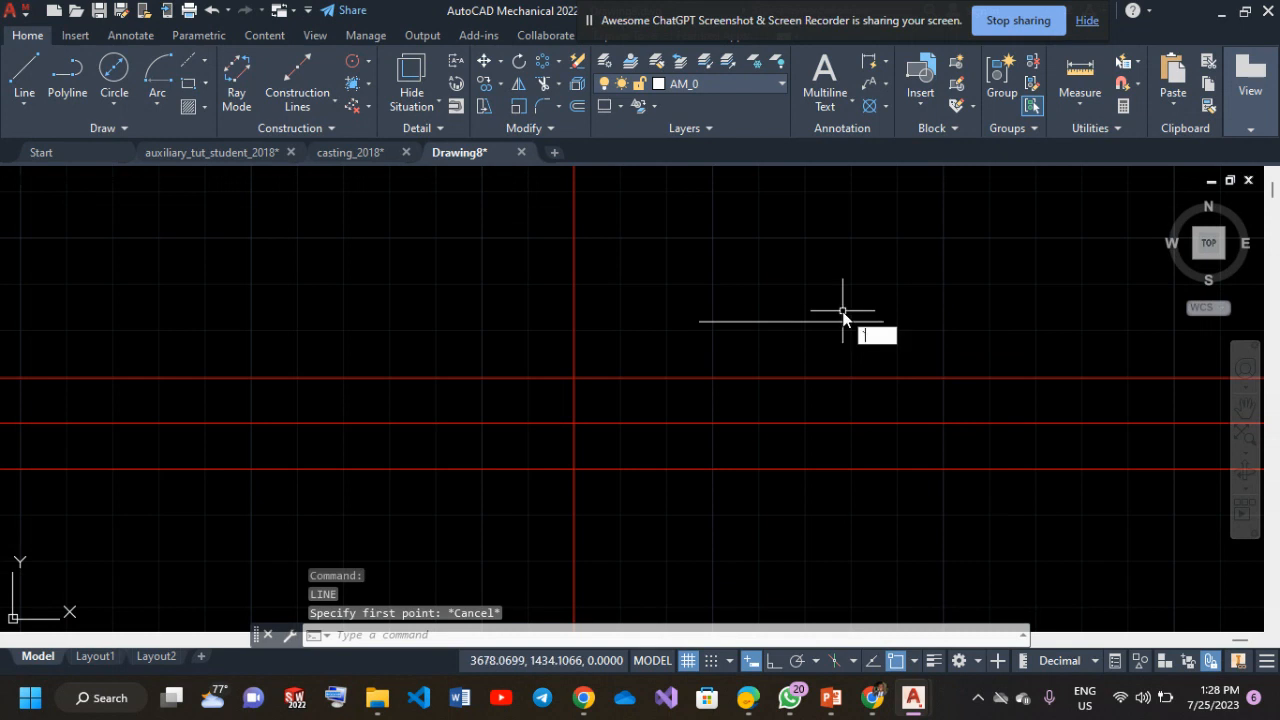
pyautogui.press('Escape')
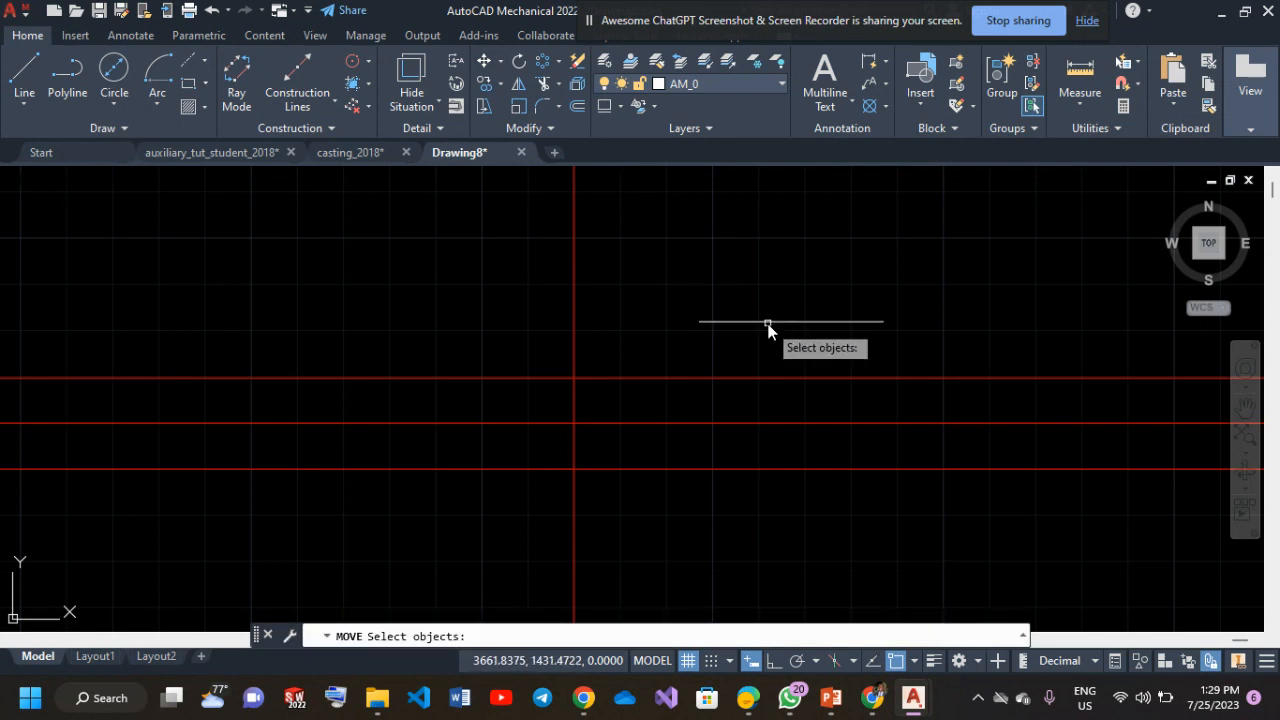
# Move the 40 mm line by its midpoint onto the intersection of the vertical and uppermost horizontal construction lines.
pyautogui.click(768, 323)
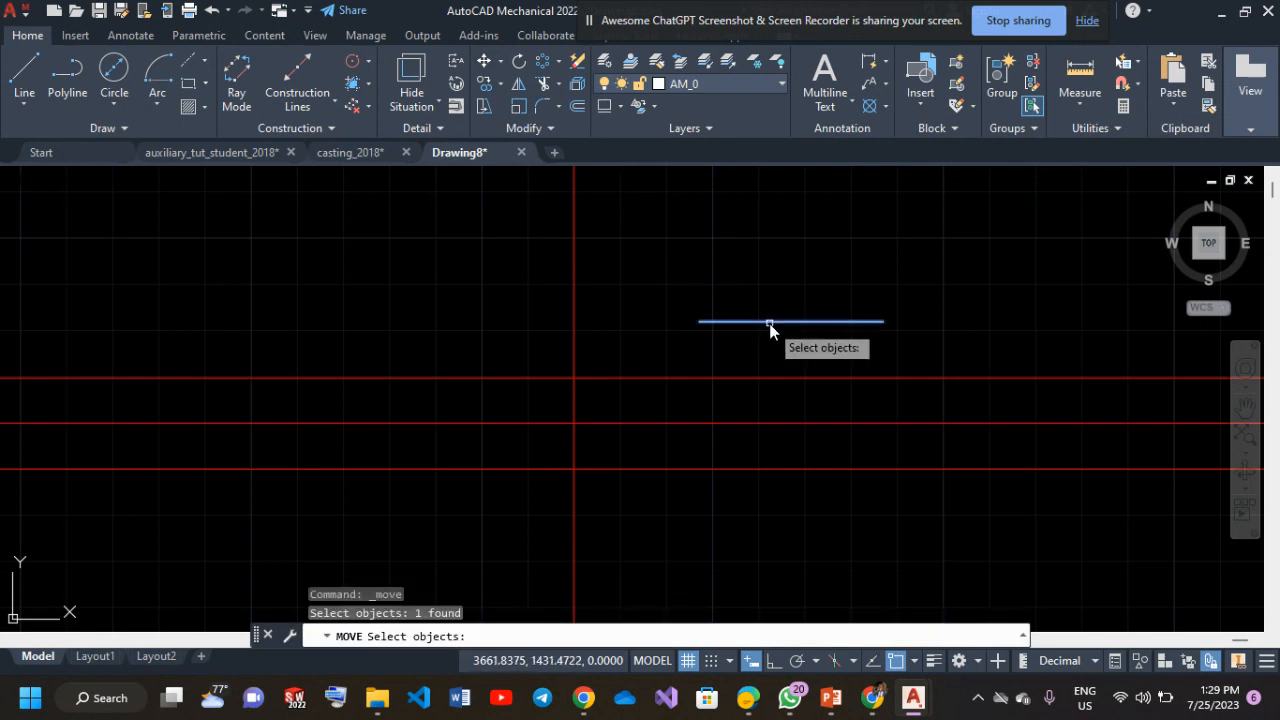
pyautogui.write('\\')
pyautogui.press('Return')
pyautogui.press('Return')
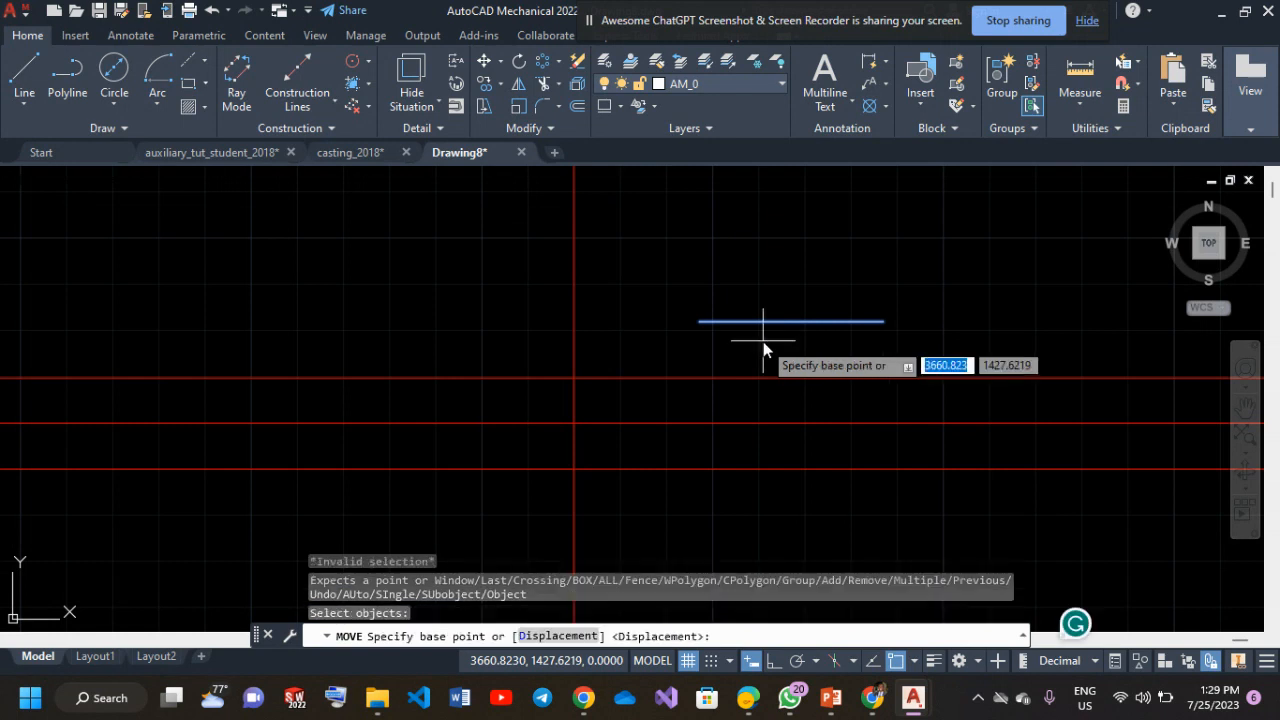
pyautogui.click(792, 321)
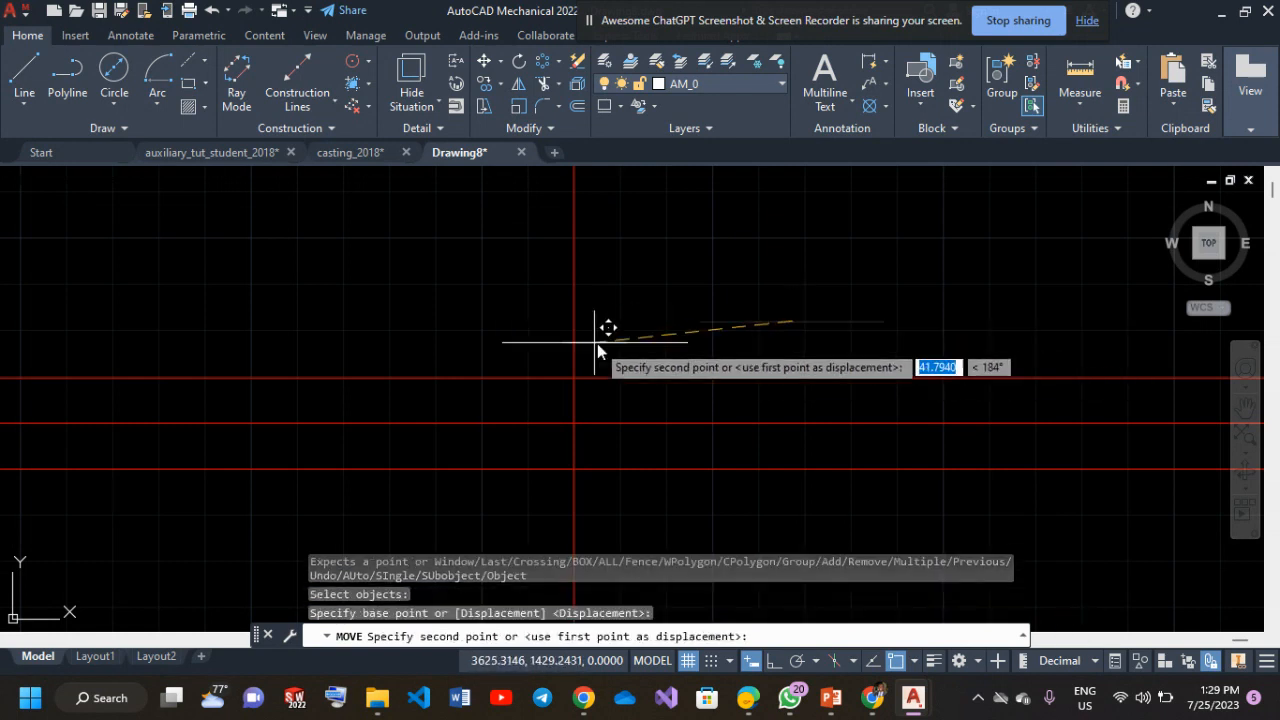
pyautogui.click(574, 377)
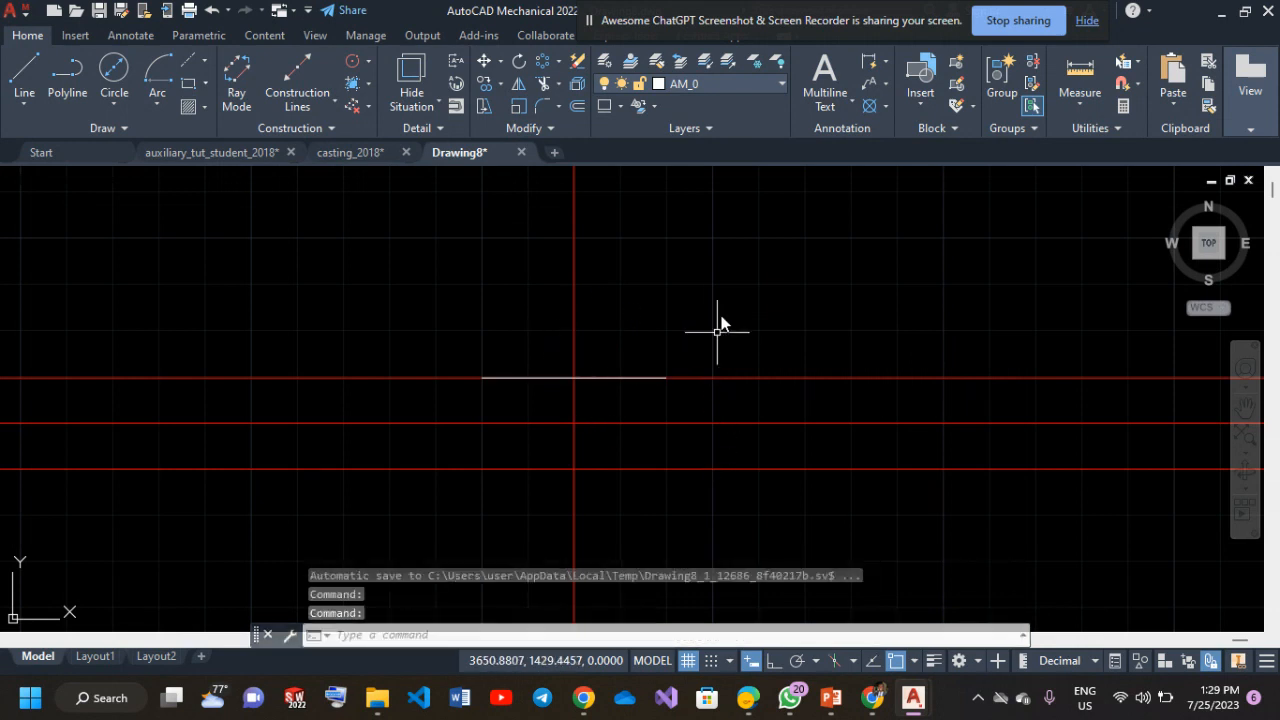
# Check the cone question in development.pdf in the browser and return to Drawing8 in AutoCAD.
pyautogui.moveTo(698, 314); pyautogui.dragTo(769, 458, button='middle')
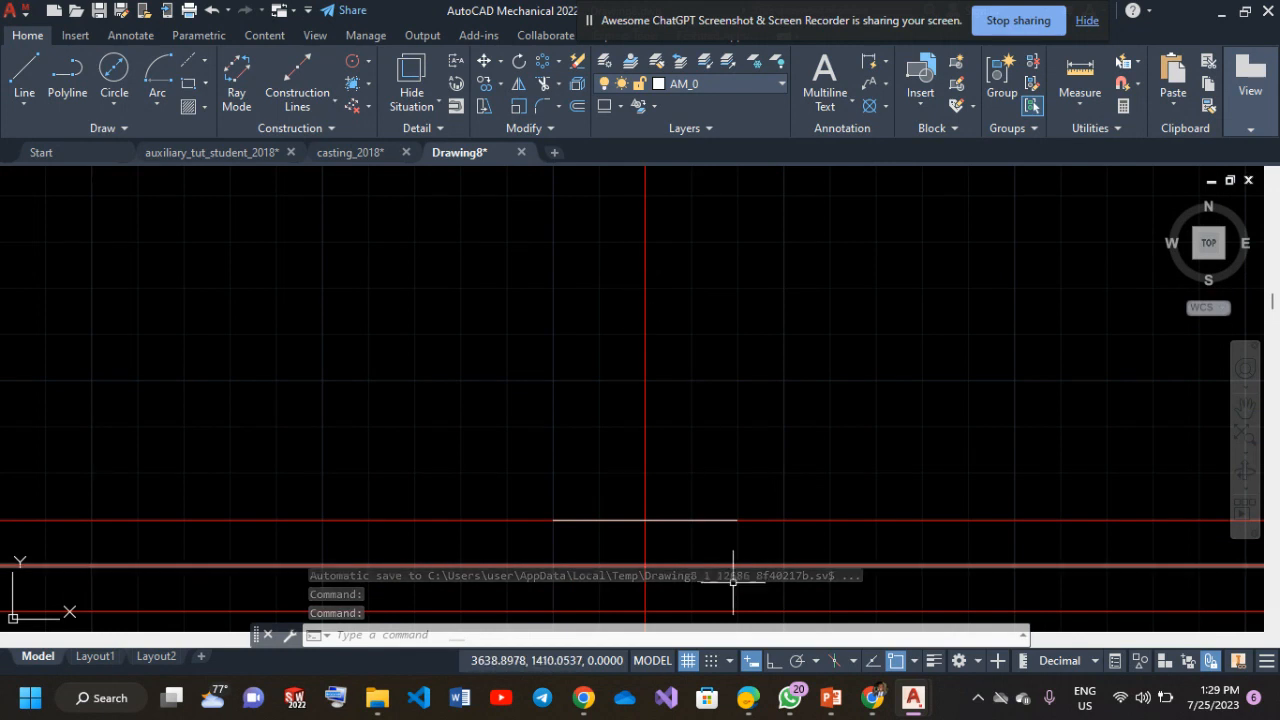
pyautogui.moveTo(748, 697)
pyautogui.click(714, 554)
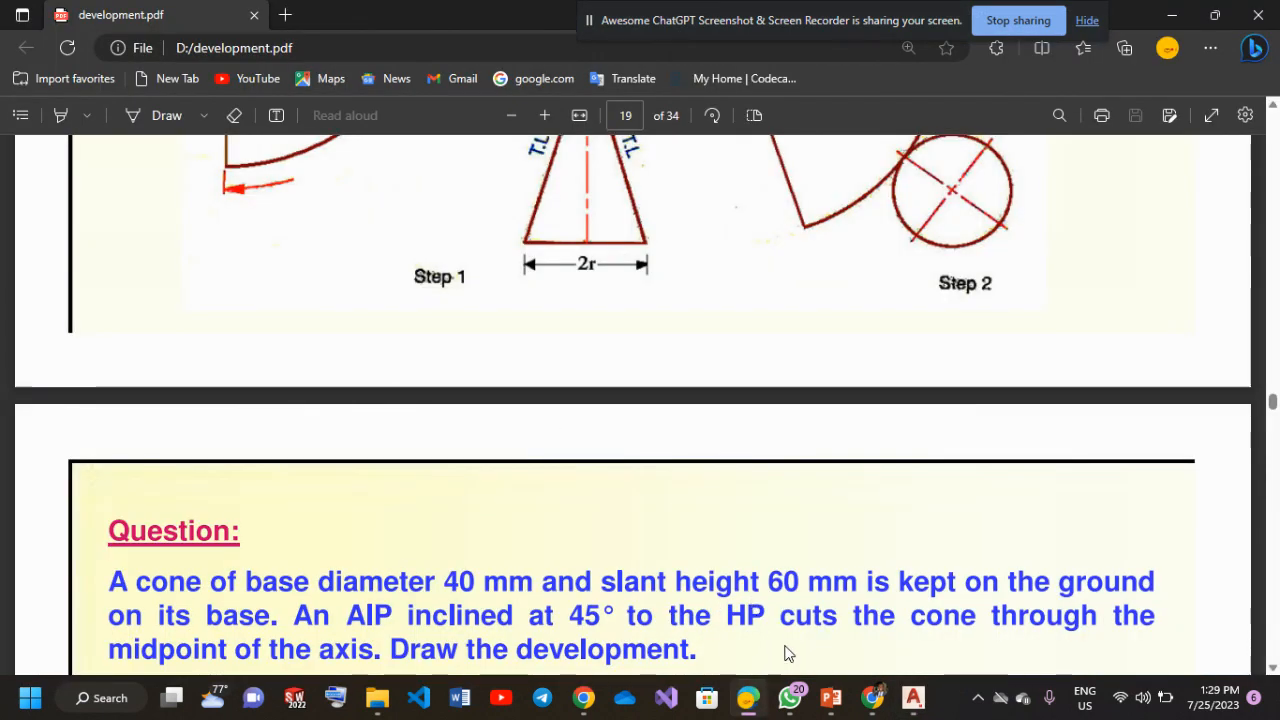
pyautogui.moveTo(913, 705)
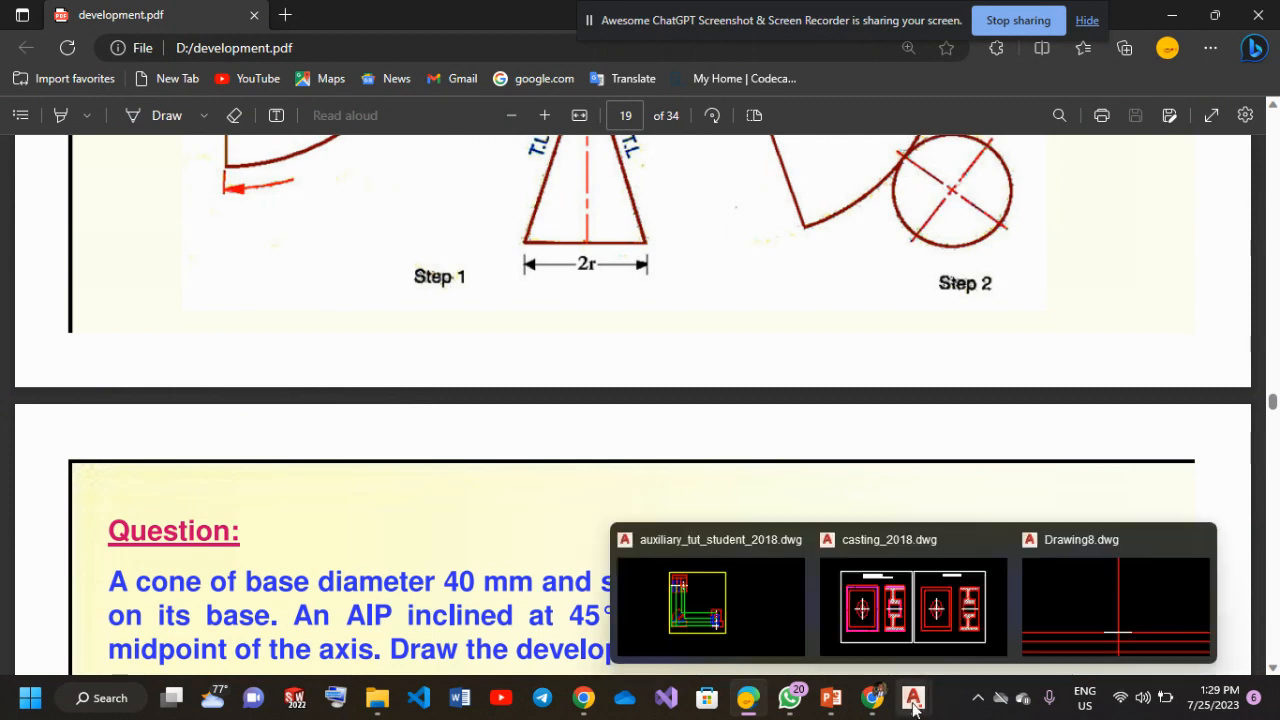
pyautogui.click(1077, 624)
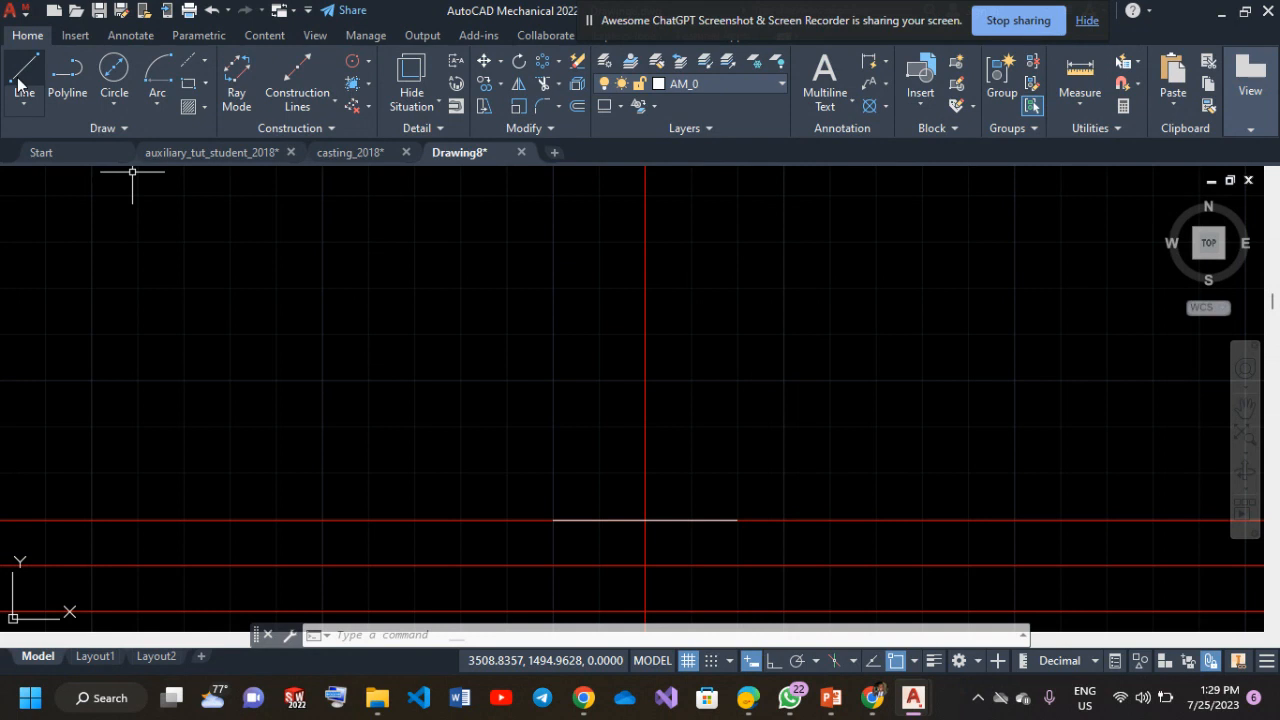
# Offset the 40 mm base line upward by 56.56854 mm to mark the height of the cone's apex.
pyautogui.click(576, 106)
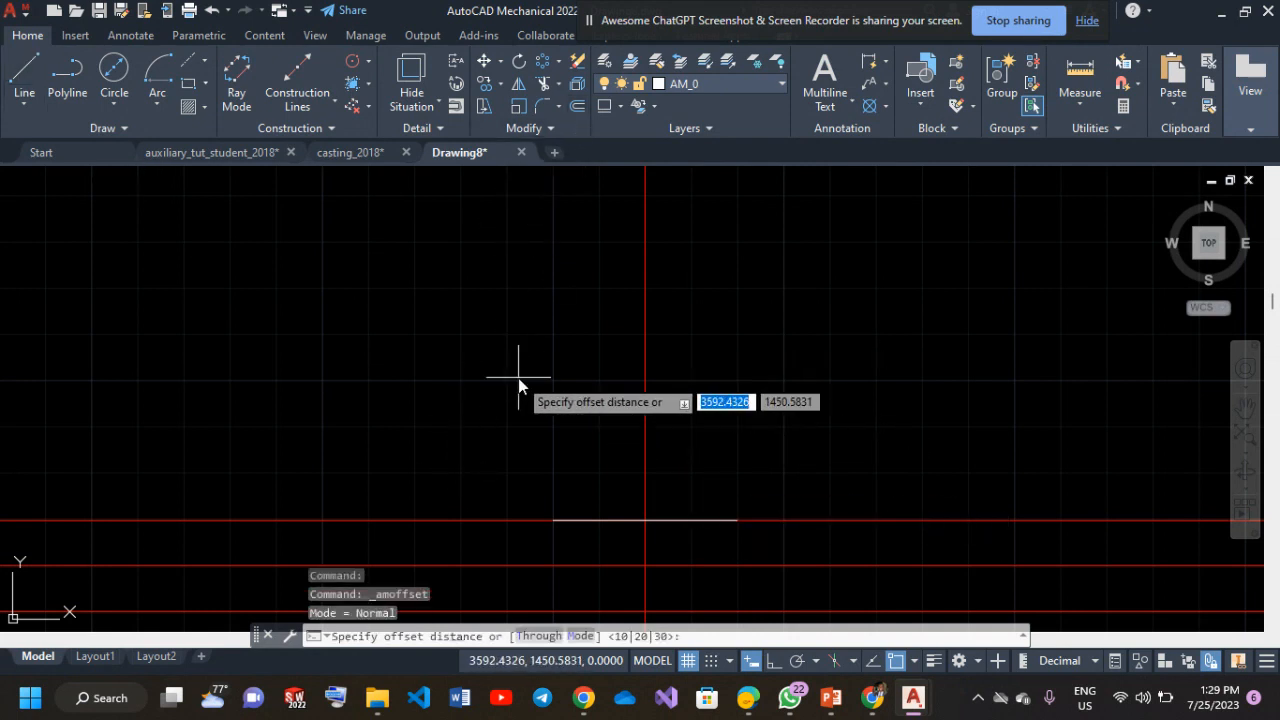
pyautogui.write('56')
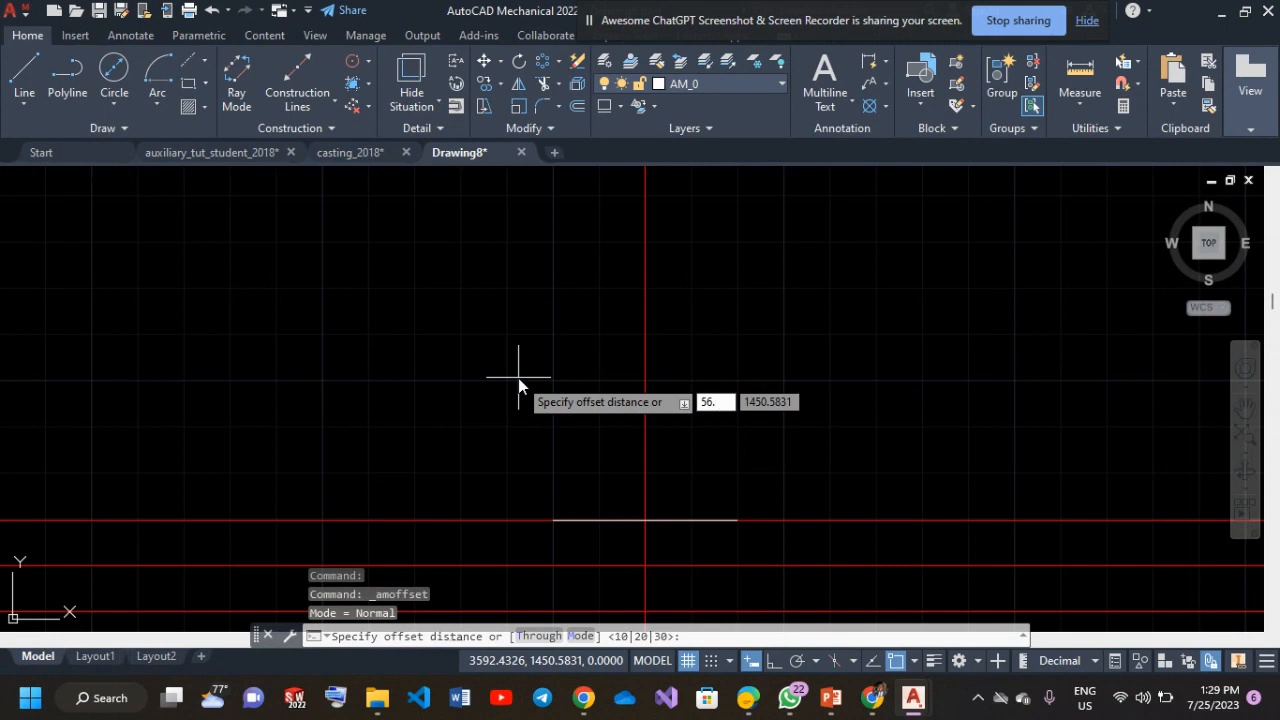
pyautogui.write('.56')
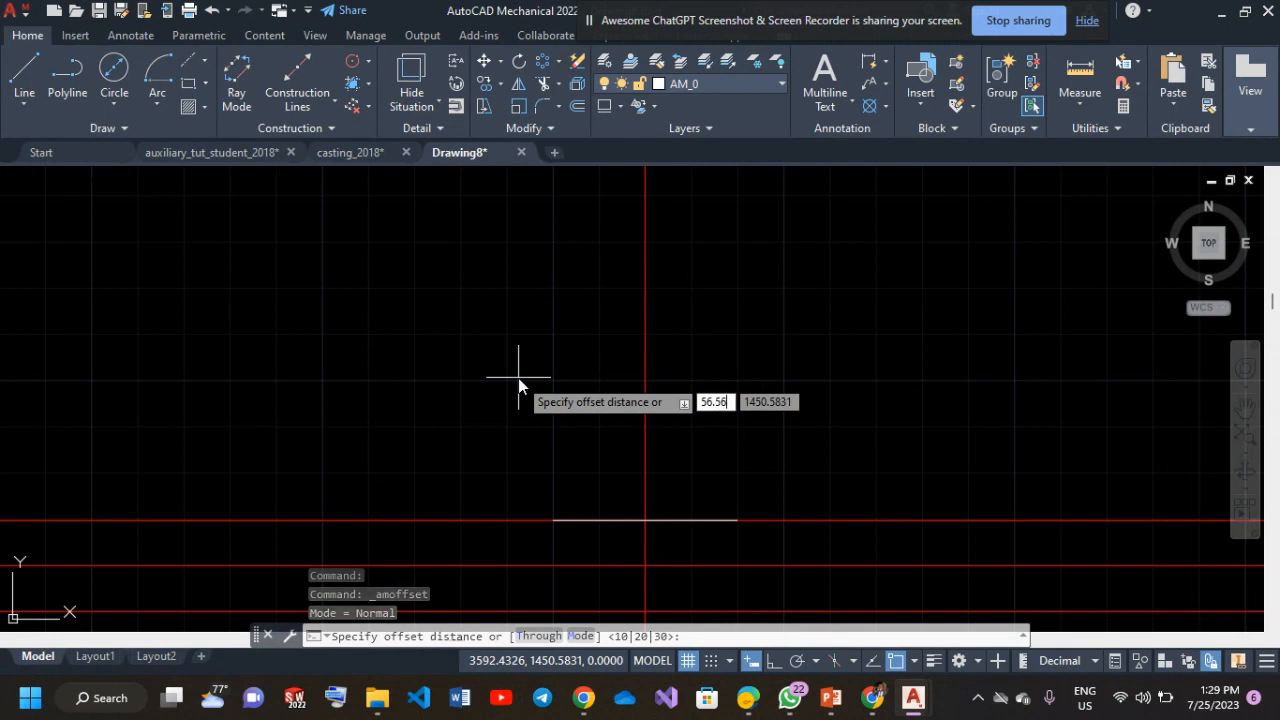
pyautogui.write('854')
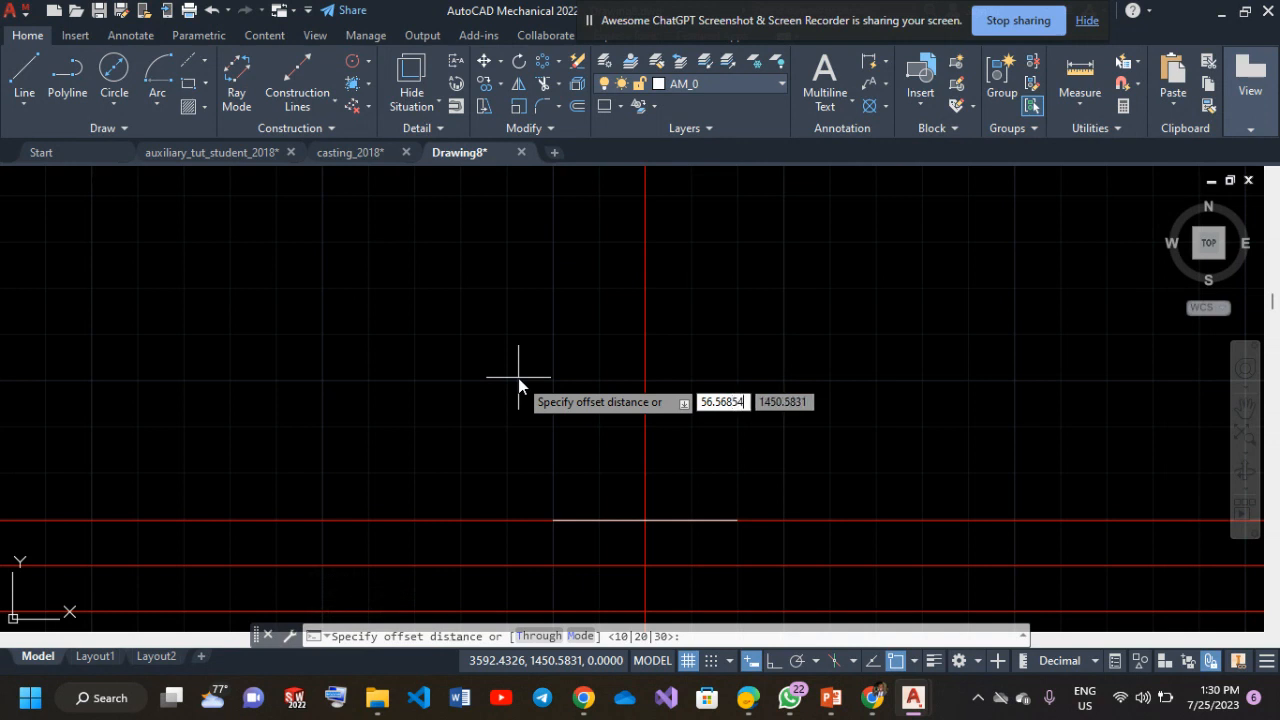
pyautogui.press('Return')
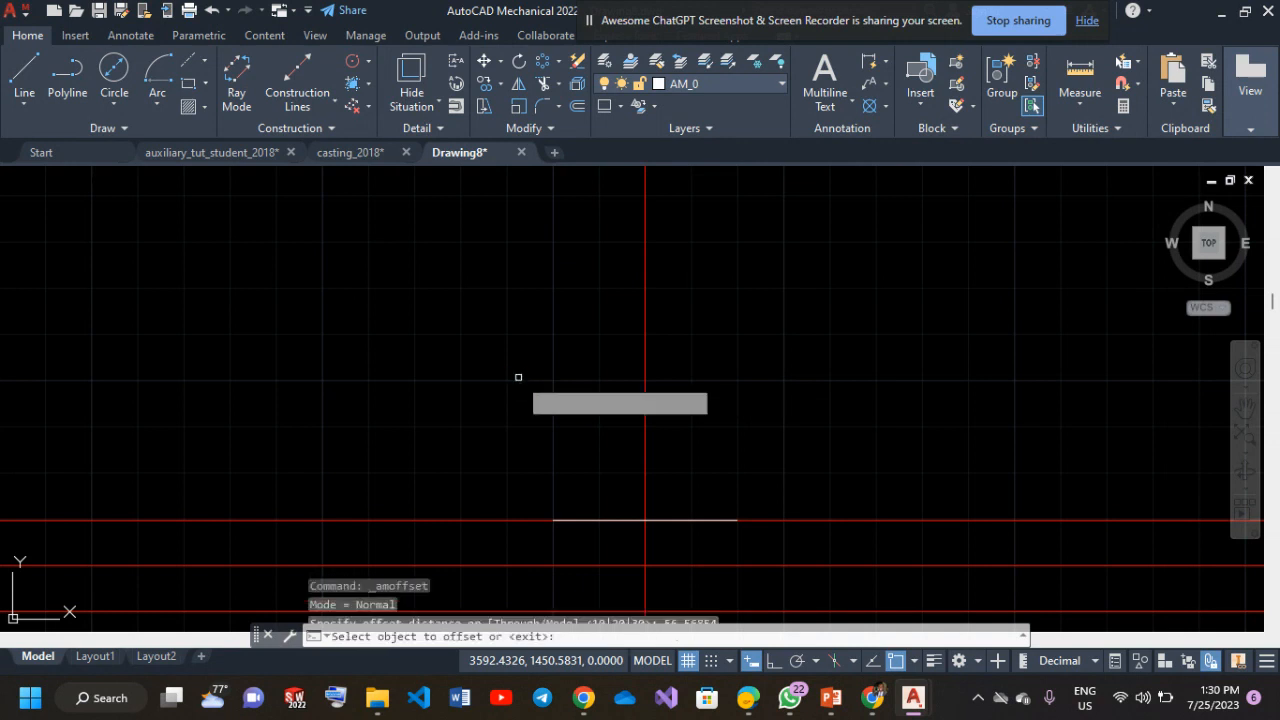
pyautogui.click(595, 519)
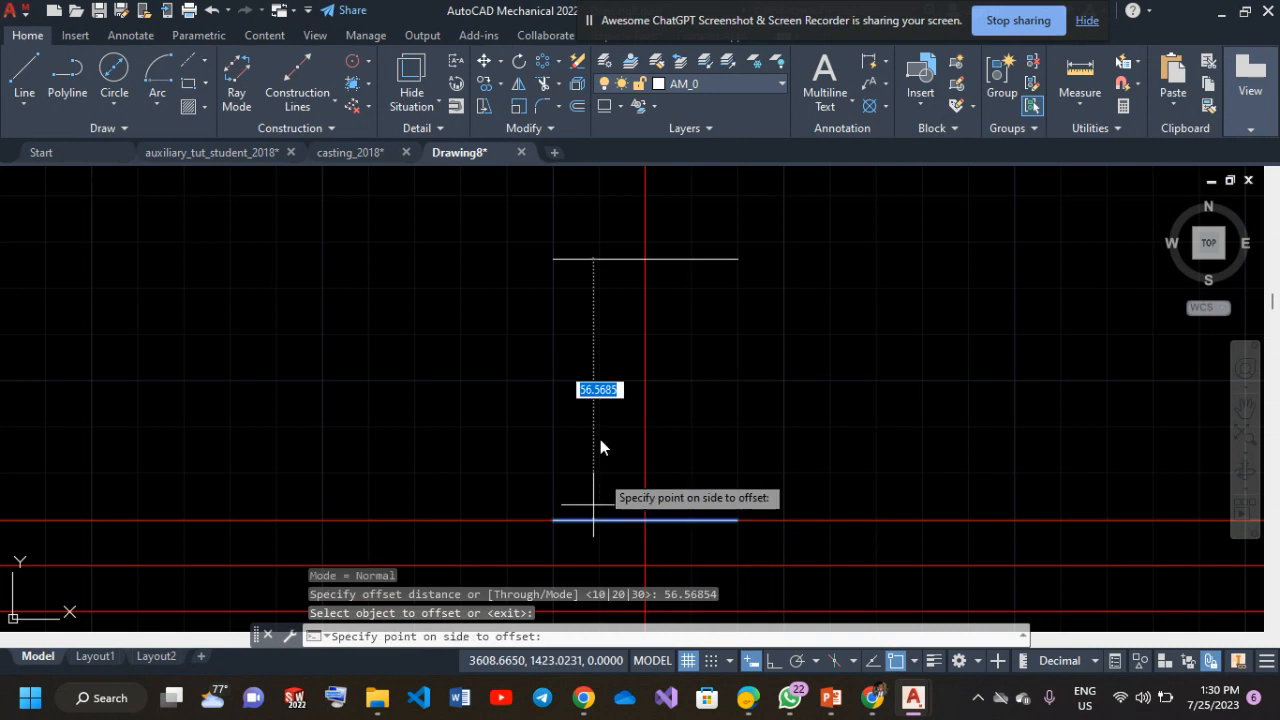
pyautogui.click(617, 309)
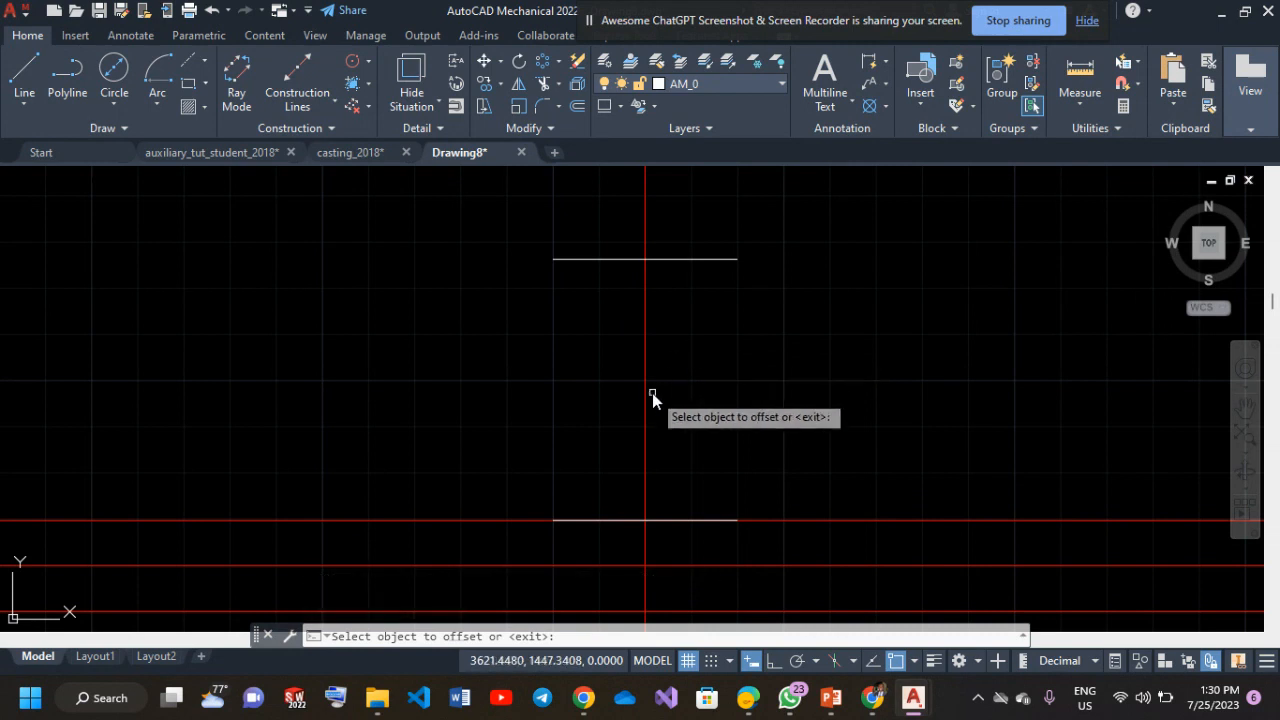
pyautogui.click(574, 512)
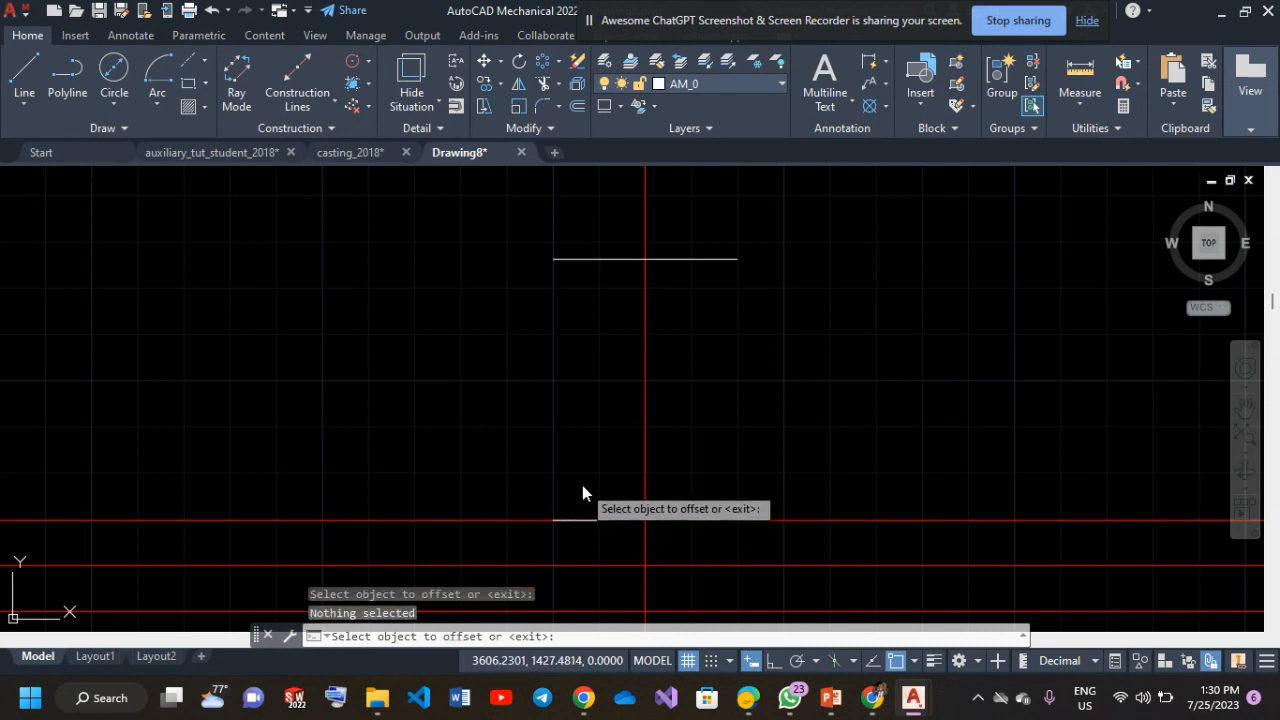
pyautogui.press('Escape')
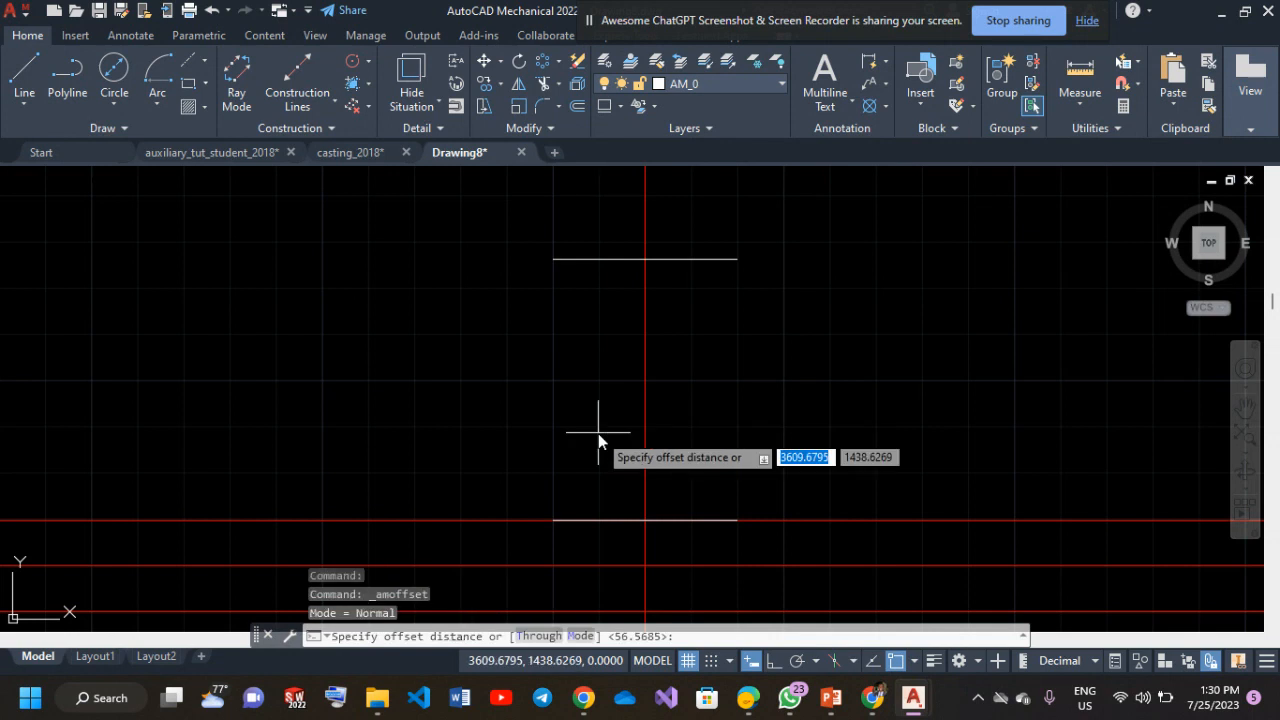
# Offset the 40 mm base line upward by 28.28427 mm to mark the midpoint of the cone's axis.
pyautogui.write('28.8')
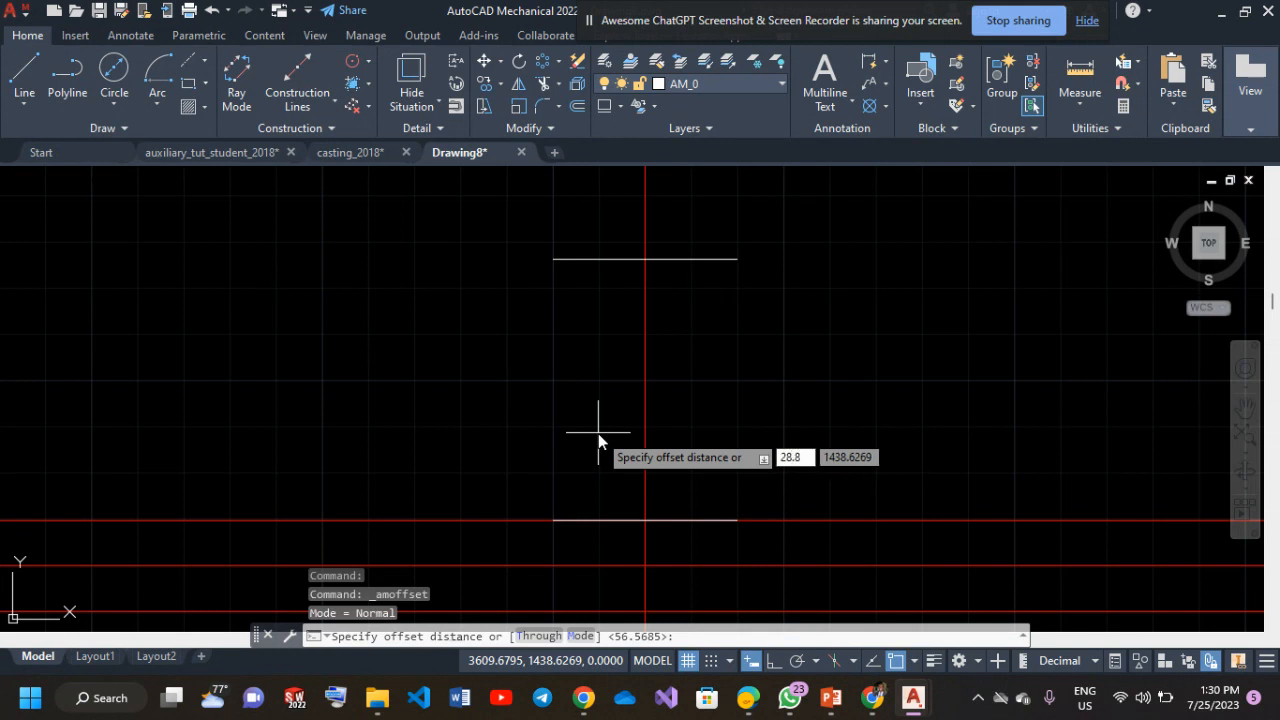
pyautogui.press('BackSpace')
pyautogui.write('2')
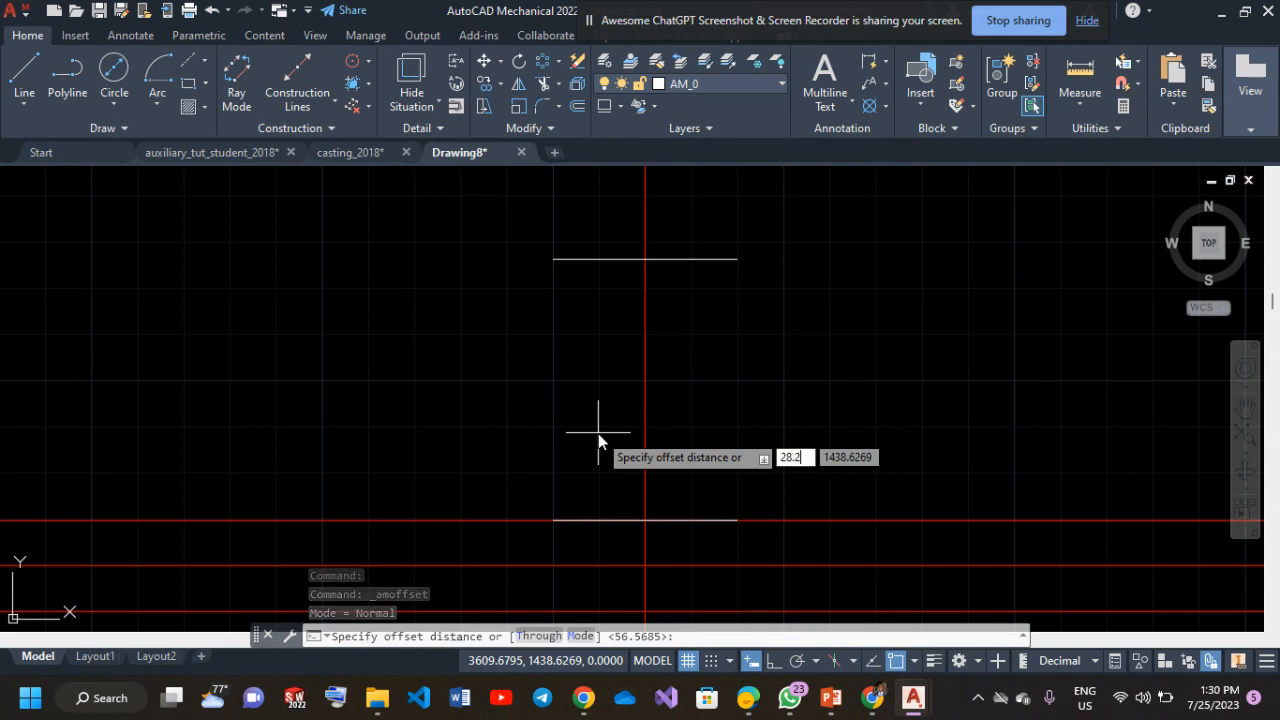
pyautogui.write('8427')
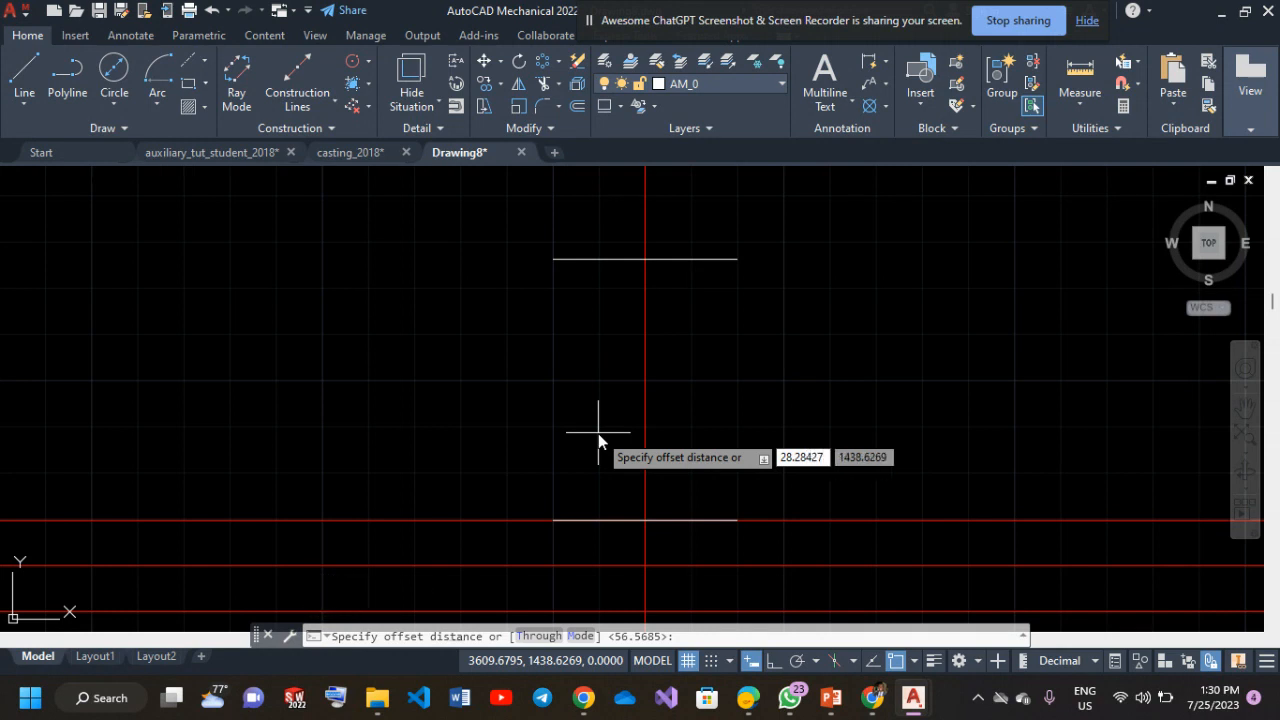
pyautogui.press('Return')
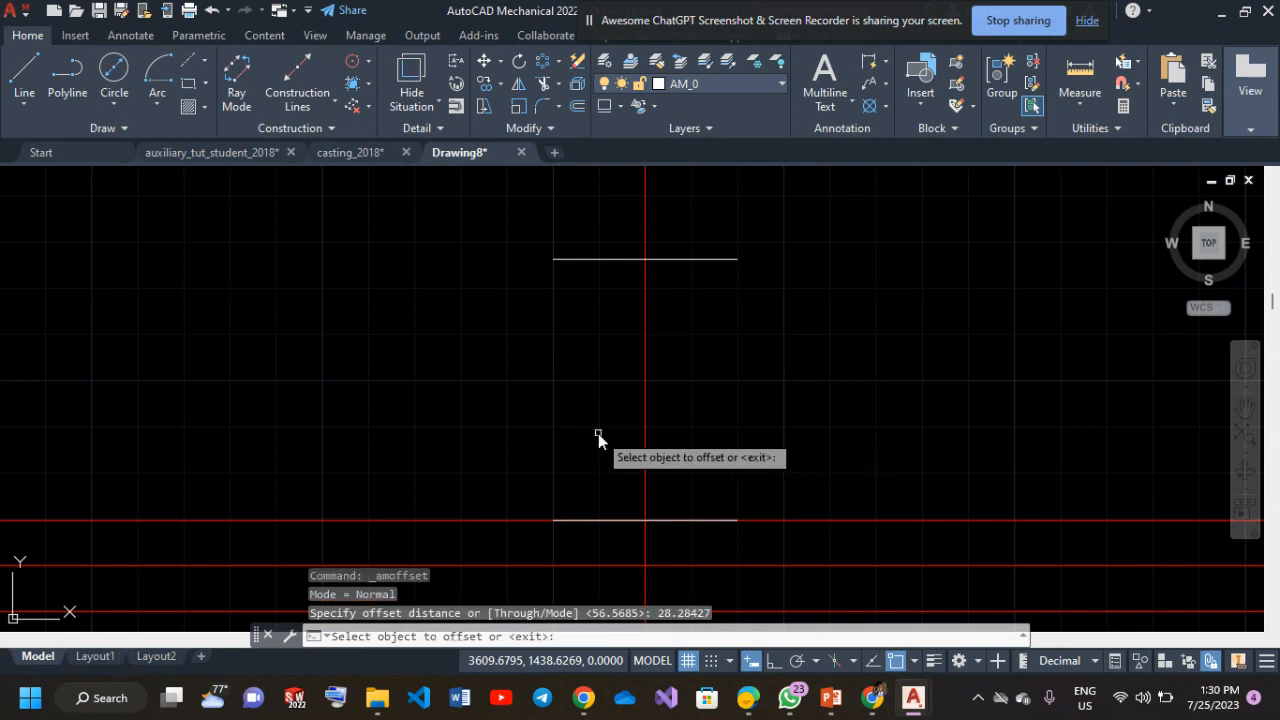
pyautogui.click(611, 520)
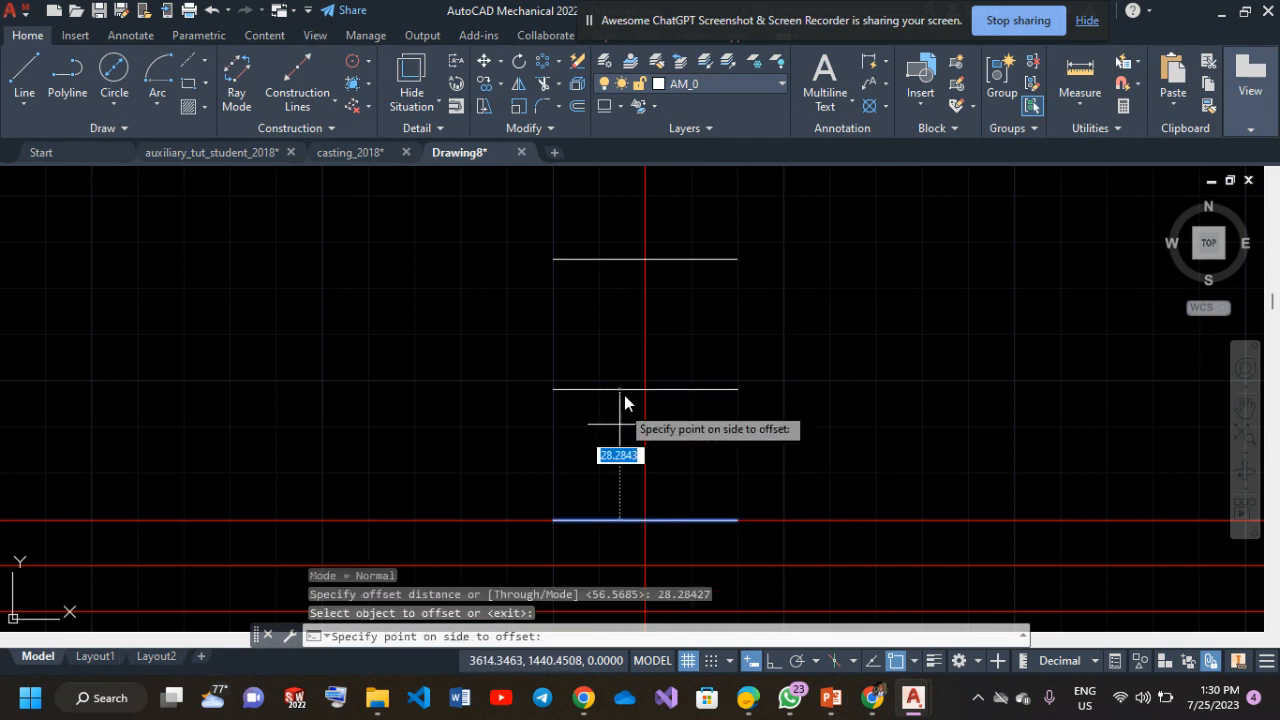
pyautogui.click(624, 396)
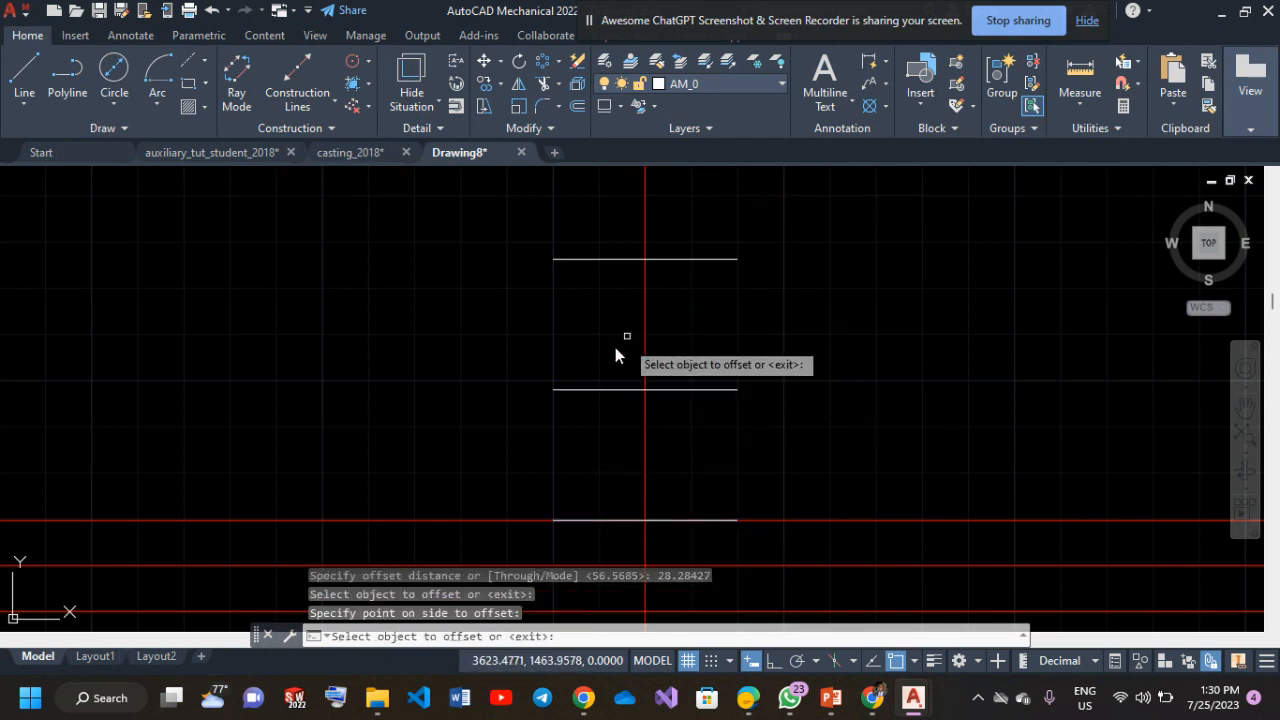
pyautogui.press('Escape')
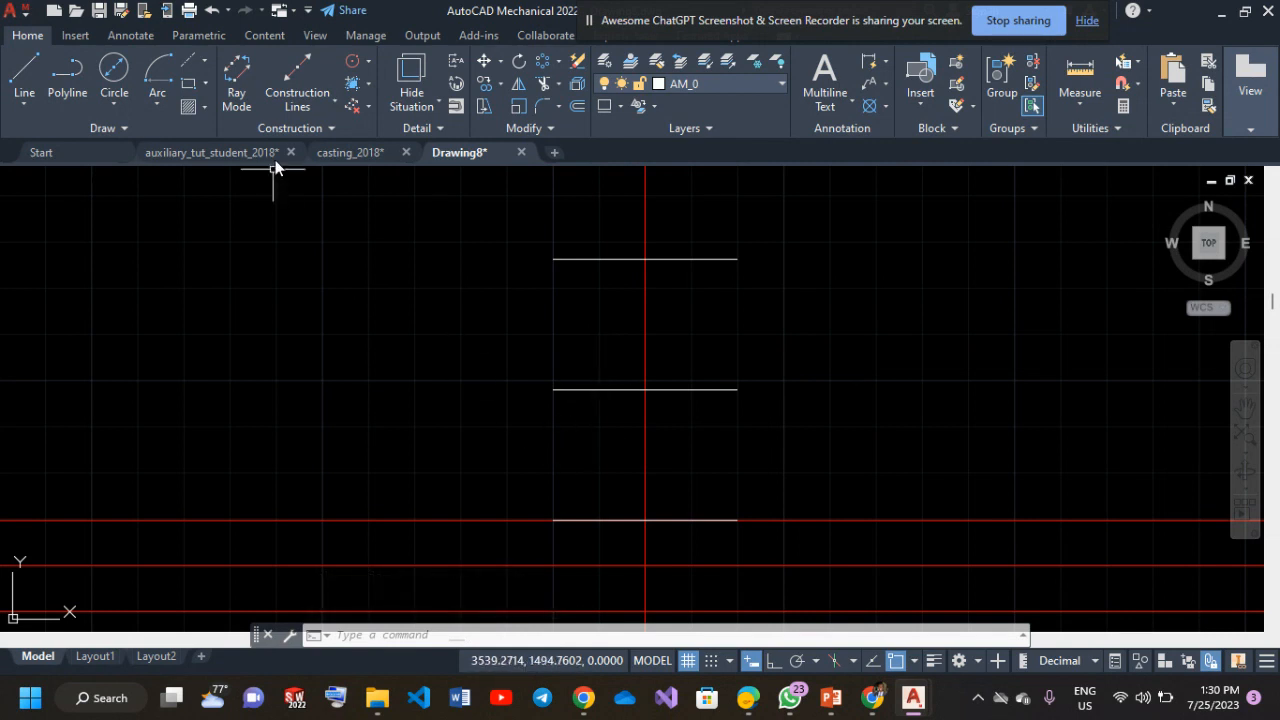
# Draw the cone's left slant edge from the midpoint of the uppermost white line to the left end of the base line.
pyautogui.click(37, 70)
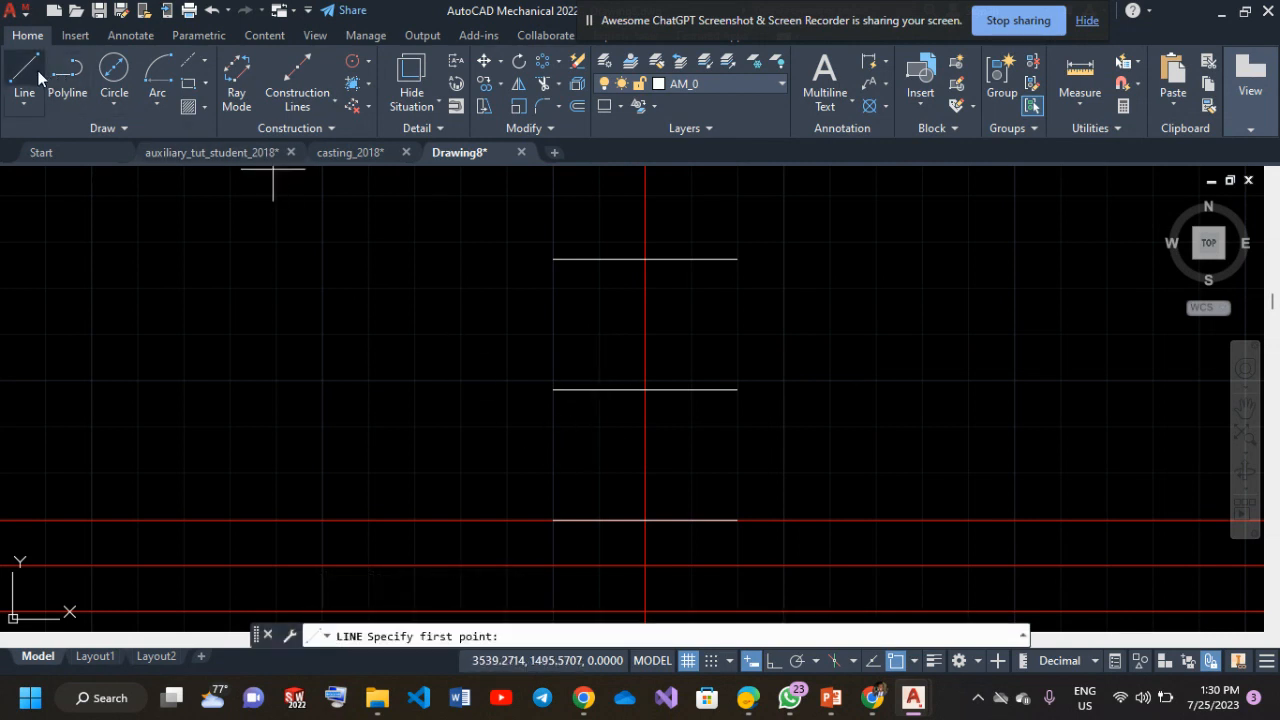
pyautogui.click(645, 260)
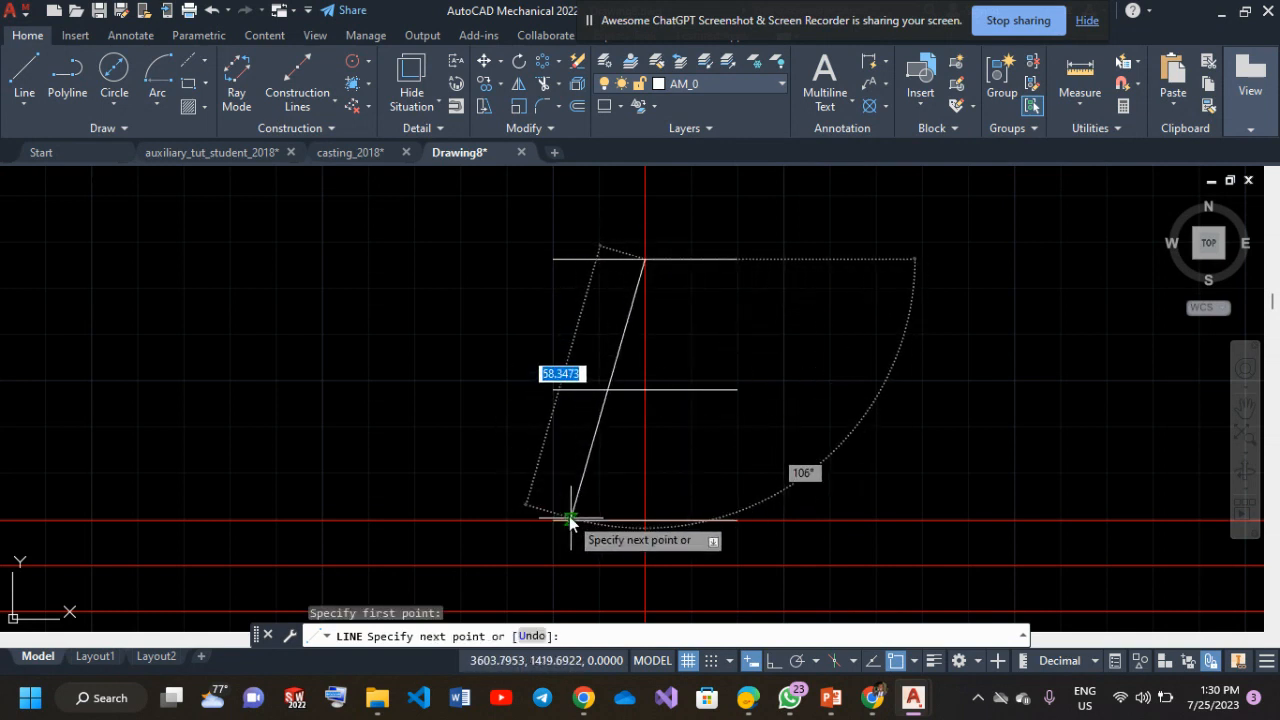
pyautogui.scroll(1, 565, 519)
pyautogui.scroll(4, 559, 516)
pyautogui.moveTo(559, 516); pyautogui.dragTo(511, 617, button='middle')
pyautogui.scroll(-4, 540, 582)
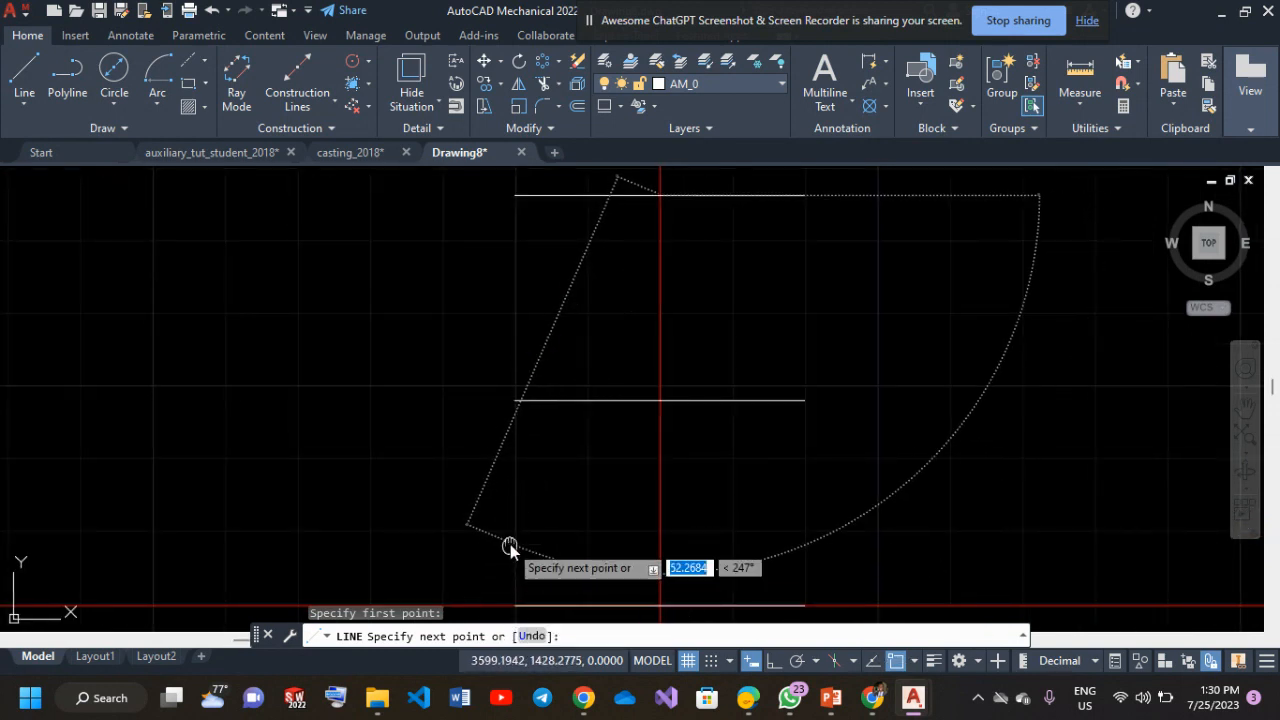
pyautogui.click(514, 605)
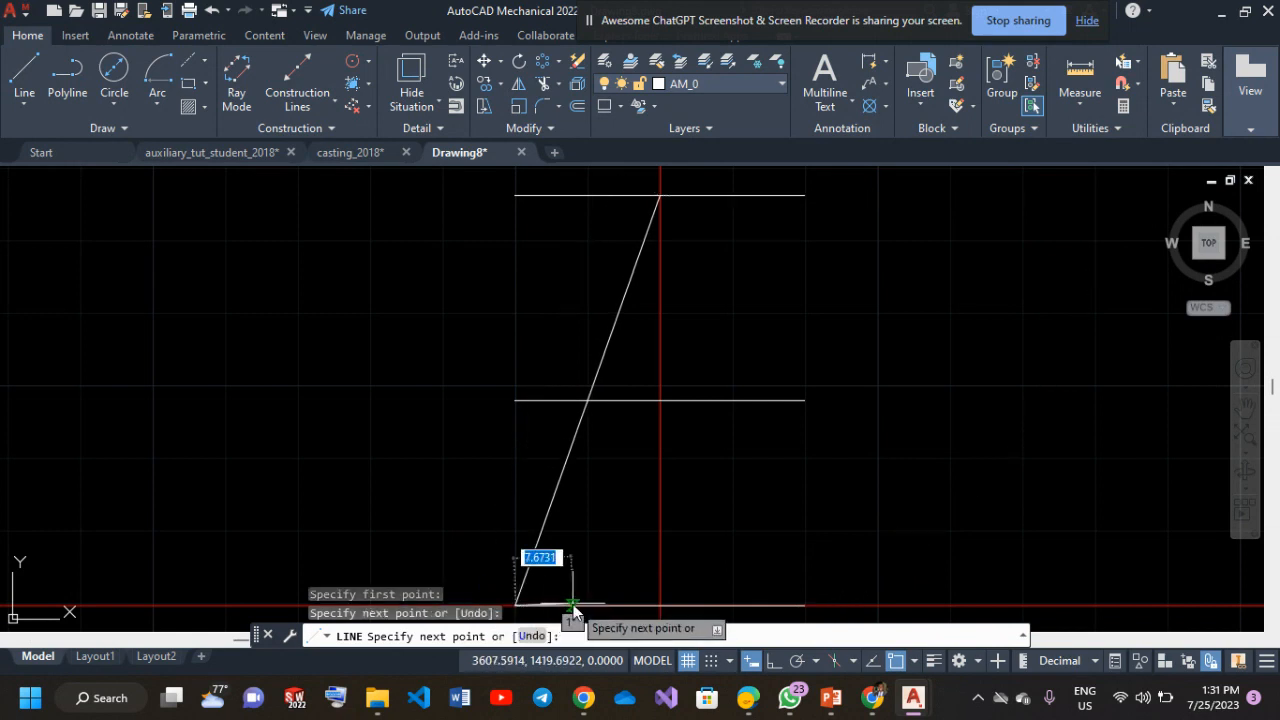
pyautogui.press('Escape')
# Draw the cone's right slant edge from the apex to the right end of the base line.
pyautogui.rightClick(207, 261)
pyautogui.click(250, 248)
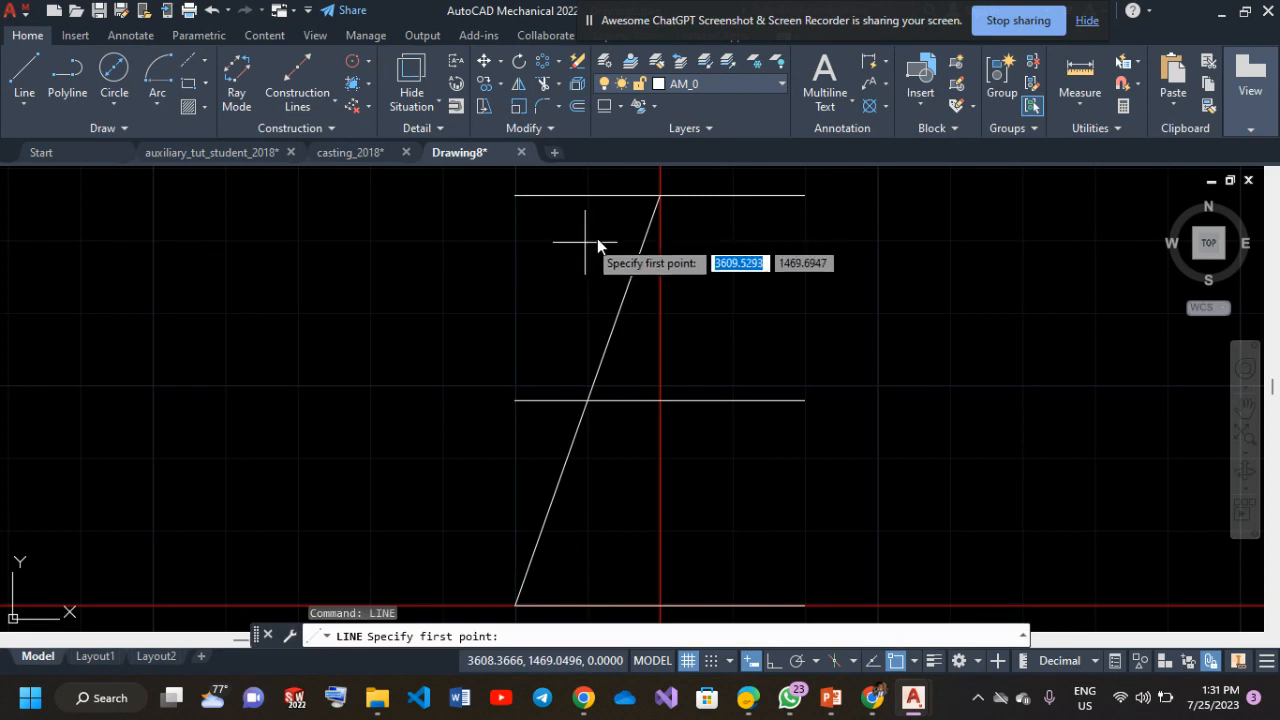
pyautogui.click(660, 196)
pyautogui.click(805, 605)
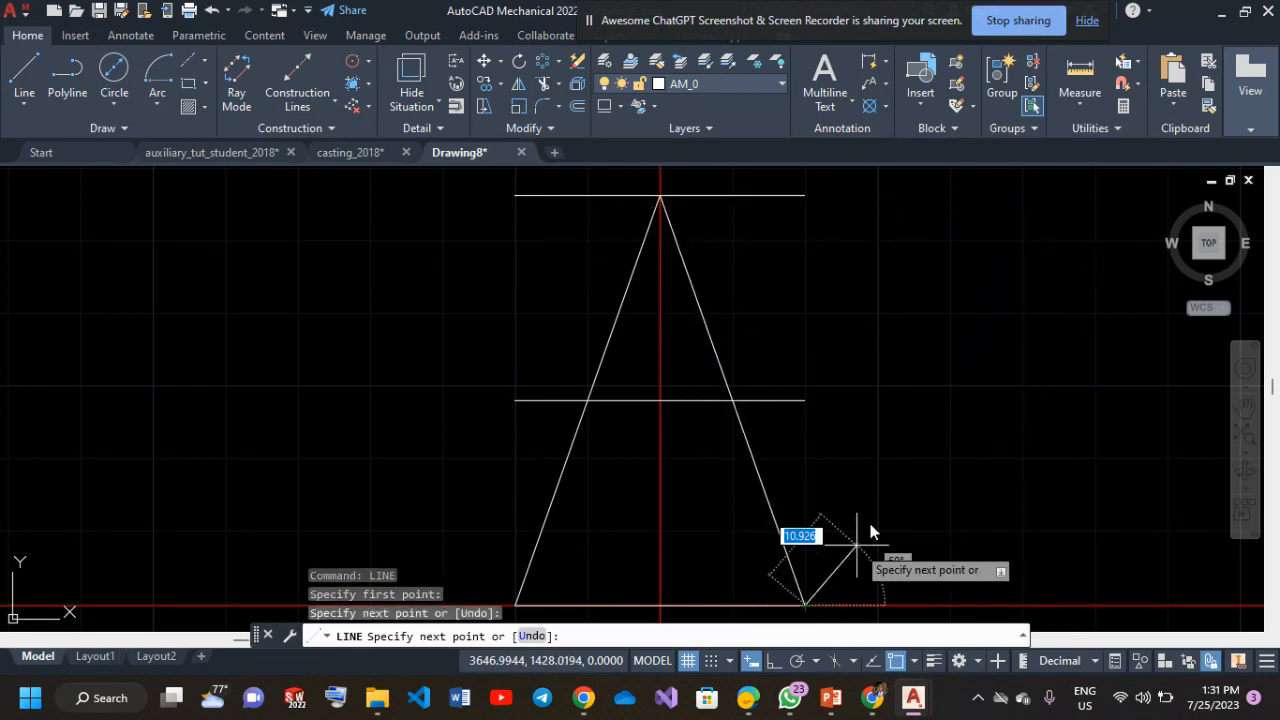
pyautogui.press('Return')
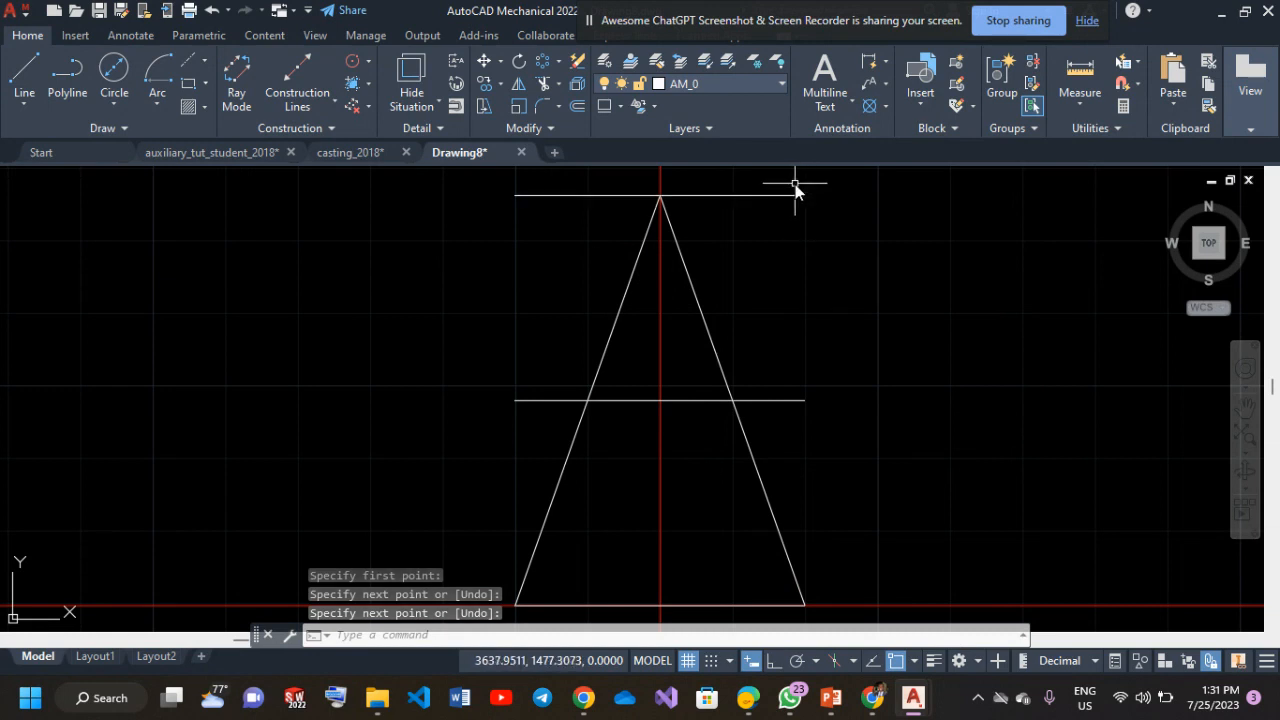
# Erase the horizontal line passing through the cone's apex.
pyautogui.click(791, 195)
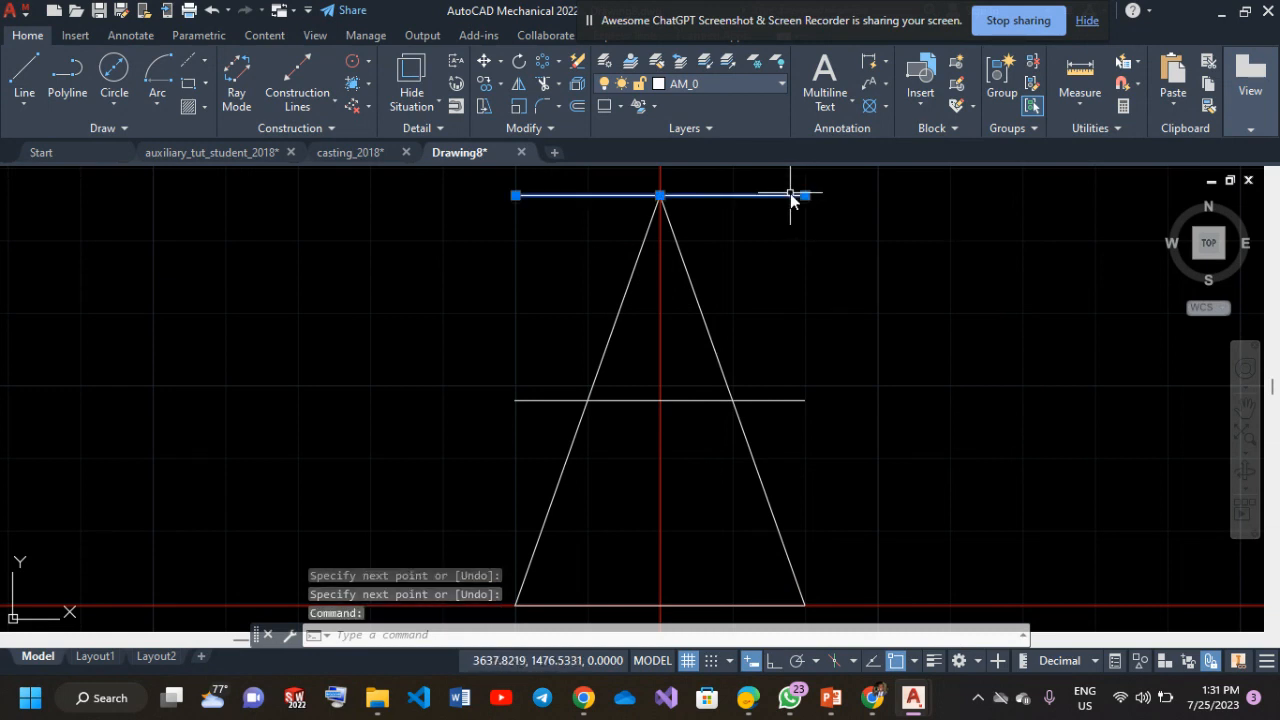
pyautogui.press('Delete')
pyautogui.scroll(-2, 905, 458)
pyautogui.moveTo(857, 417); pyautogui.dragTo(652, 361, button='middle')
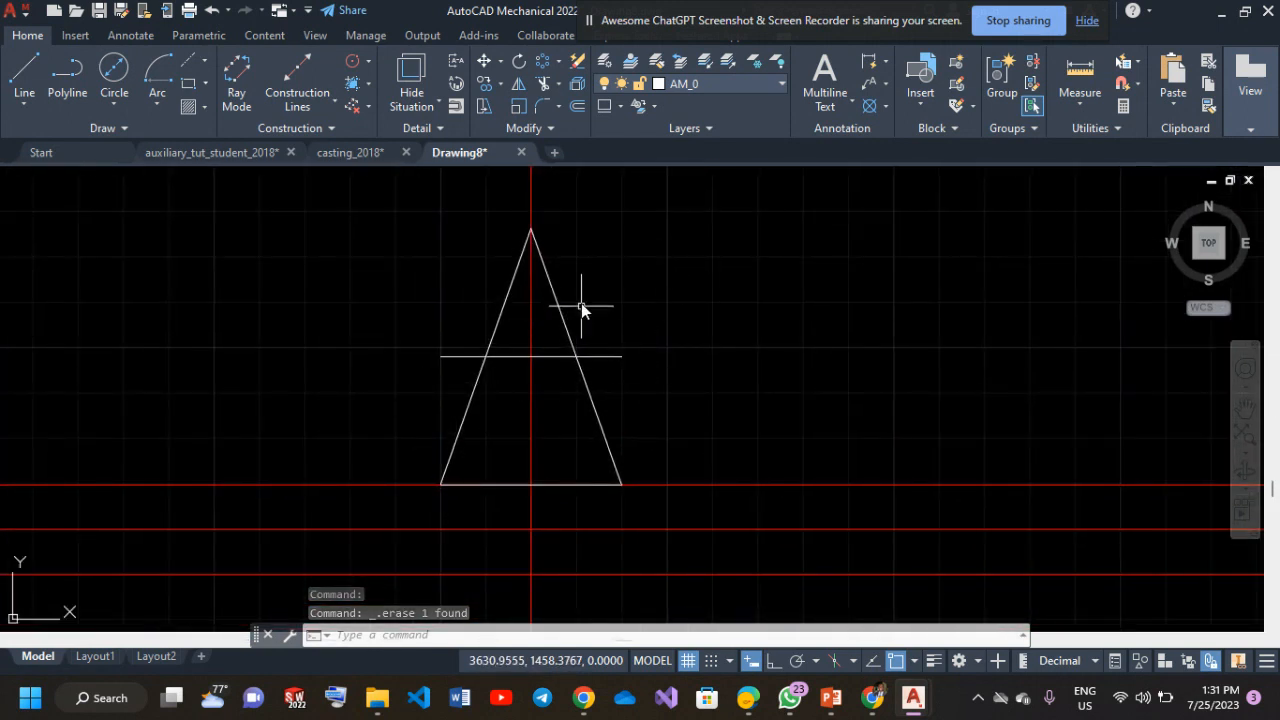
# Turn on polar tracking.
pyautogui.moveTo(913, 697)
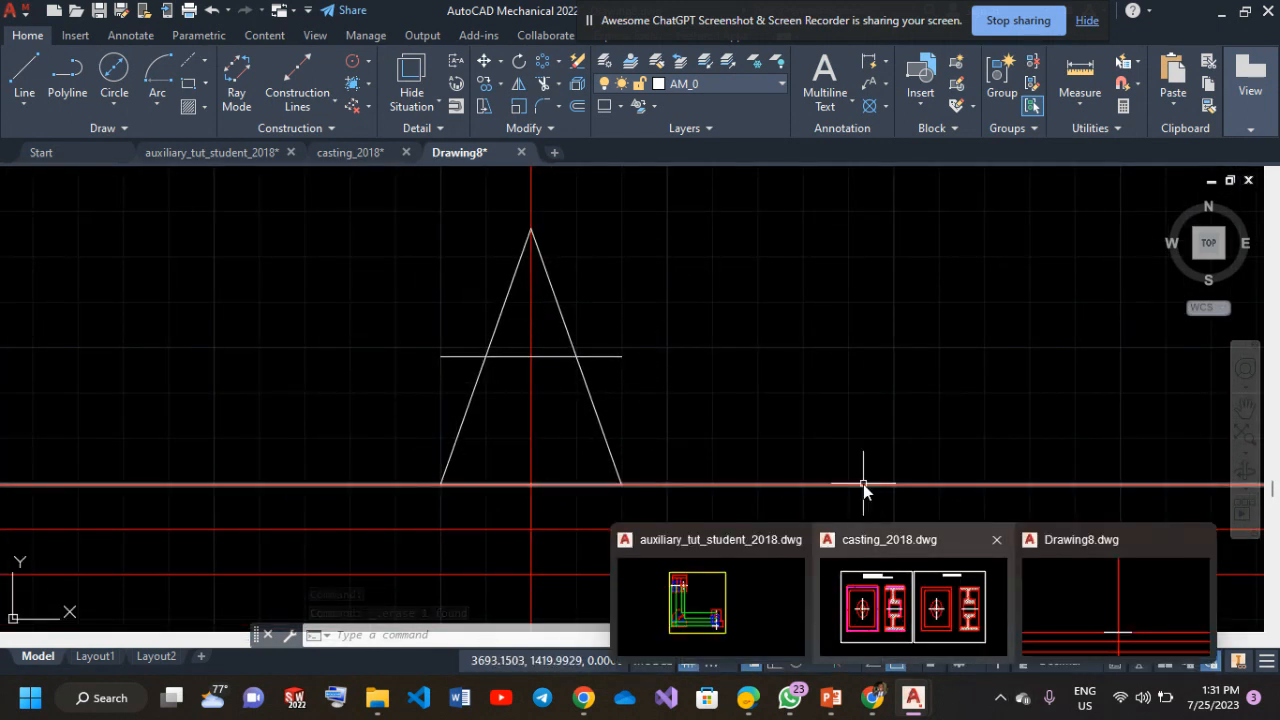
pyautogui.click(803, 659)
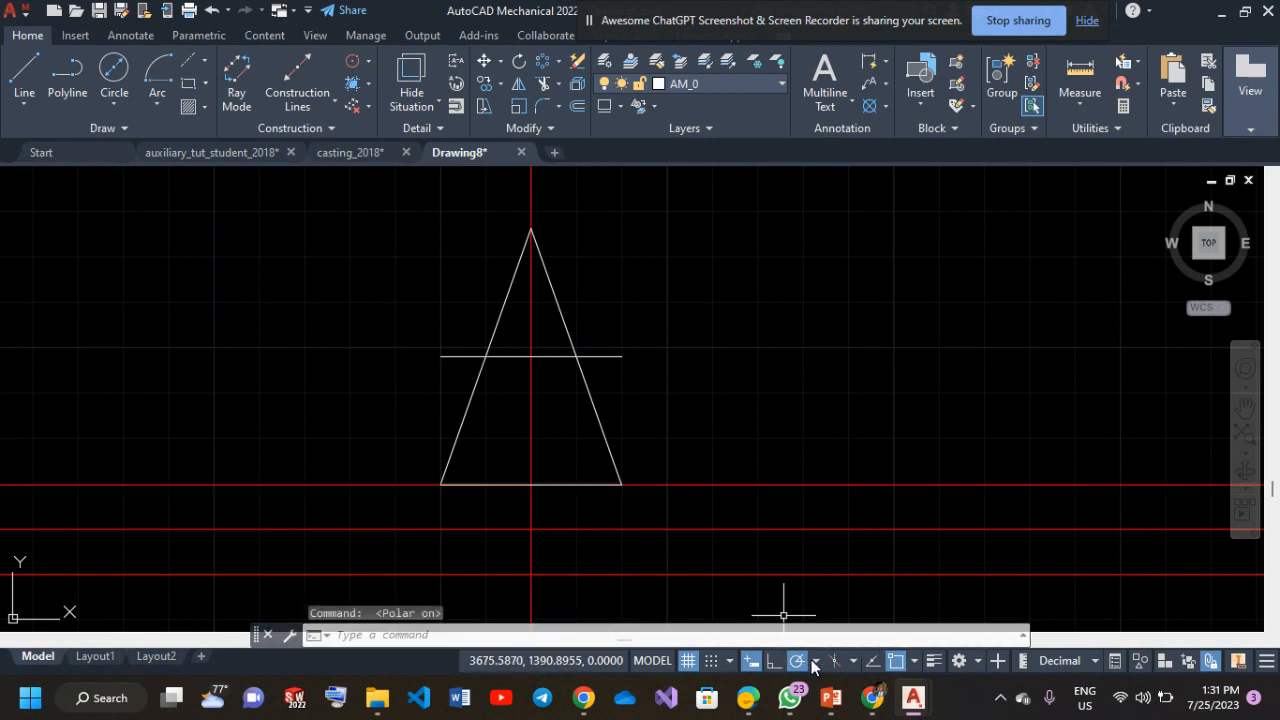
# Set polar tracking to 45° increments and draw a single line at 45° in the empty area beside the cone.
pyautogui.click(815, 661)
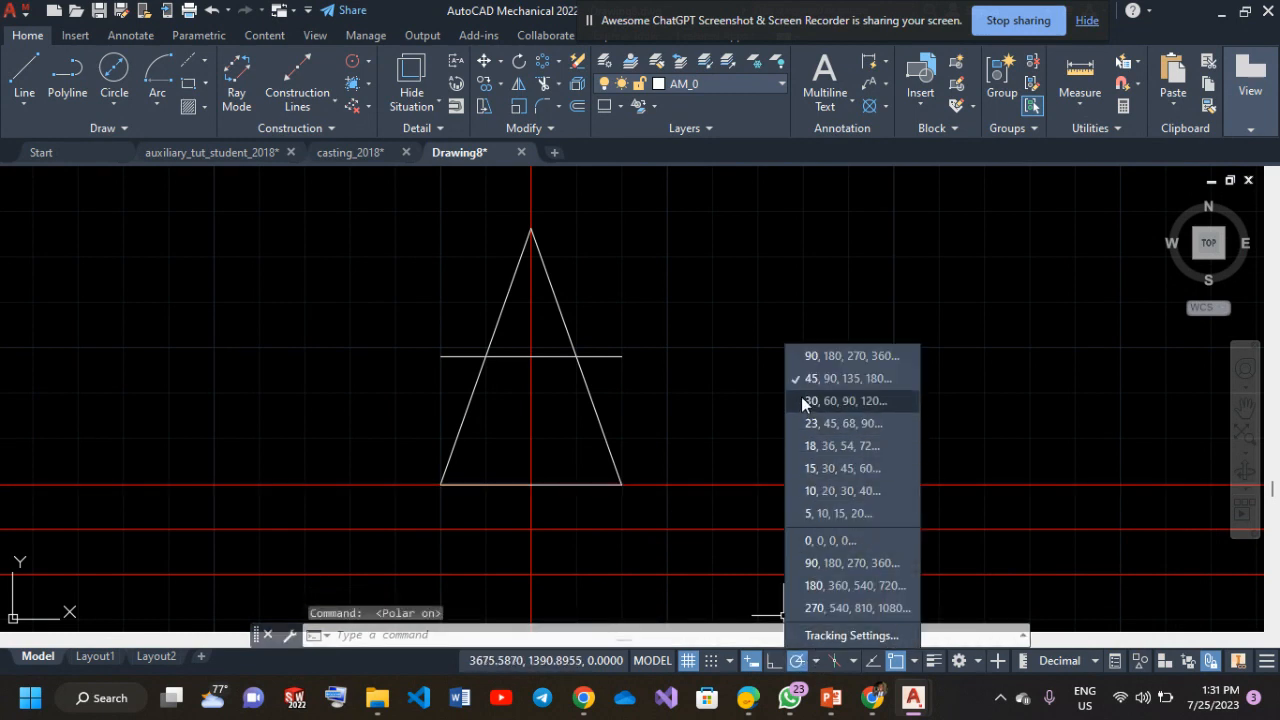
pyautogui.click(850, 379)
pyautogui.click(38, 93)
pyautogui.click(730, 435)
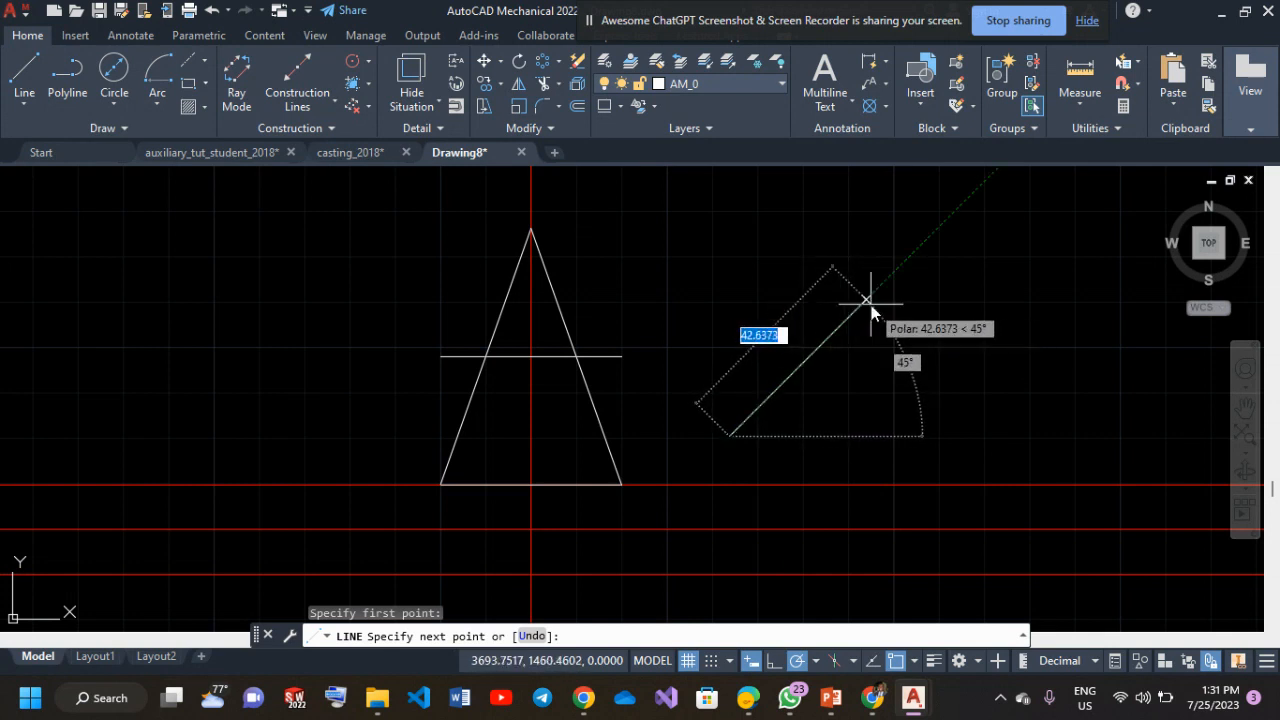
pyautogui.click(903, 264)
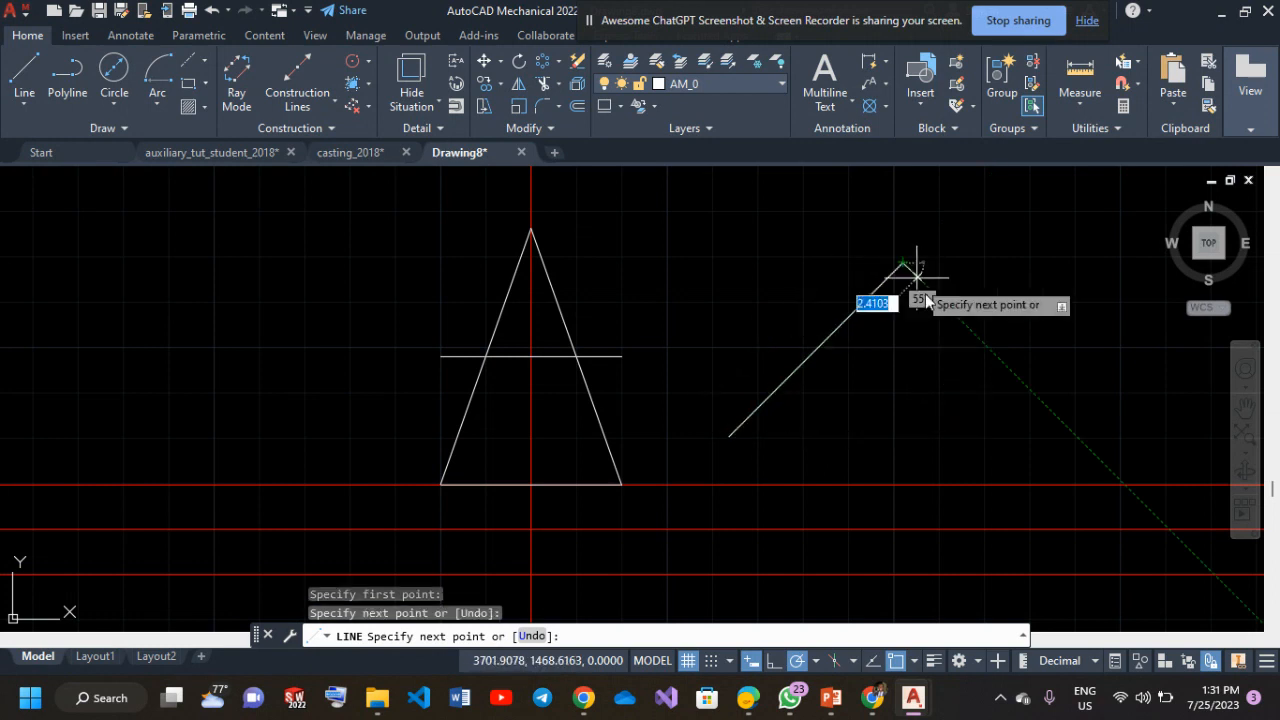
pyautogui.press('Return')
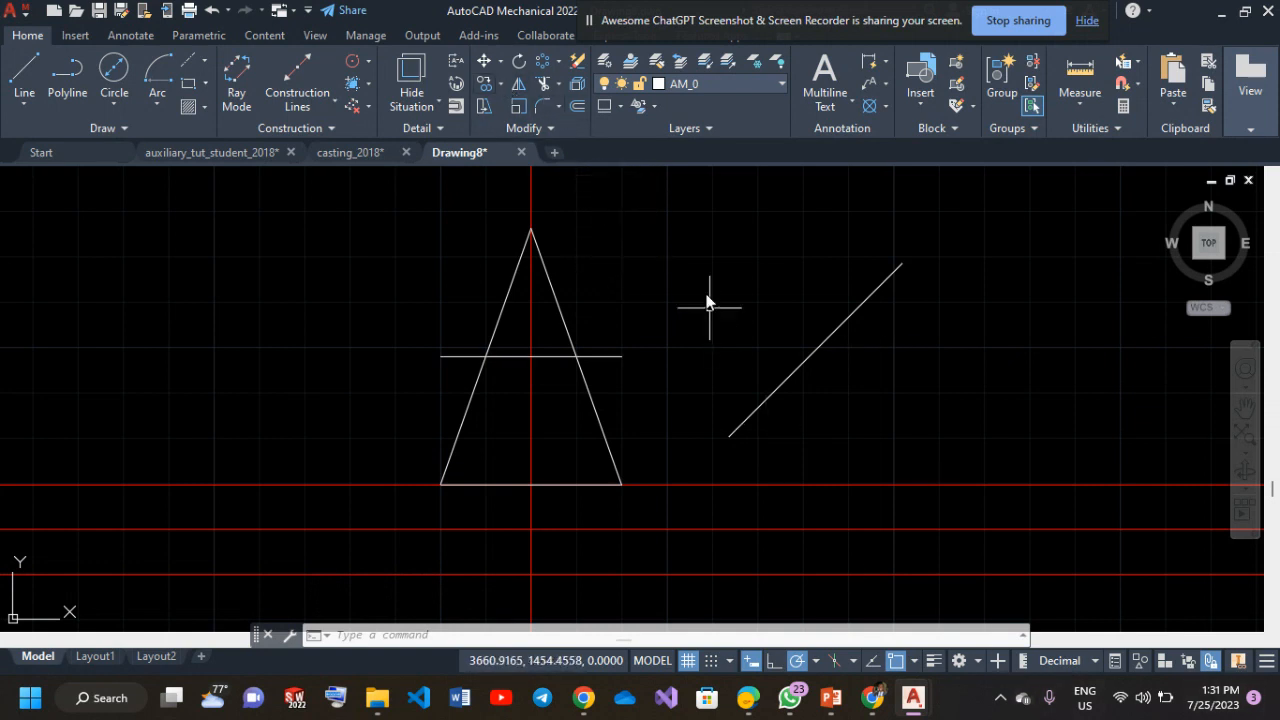
# Try to move the 45° line by its midpoint onto the cone's vertical axis, and undo the move.
pyautogui.click(492, 58)
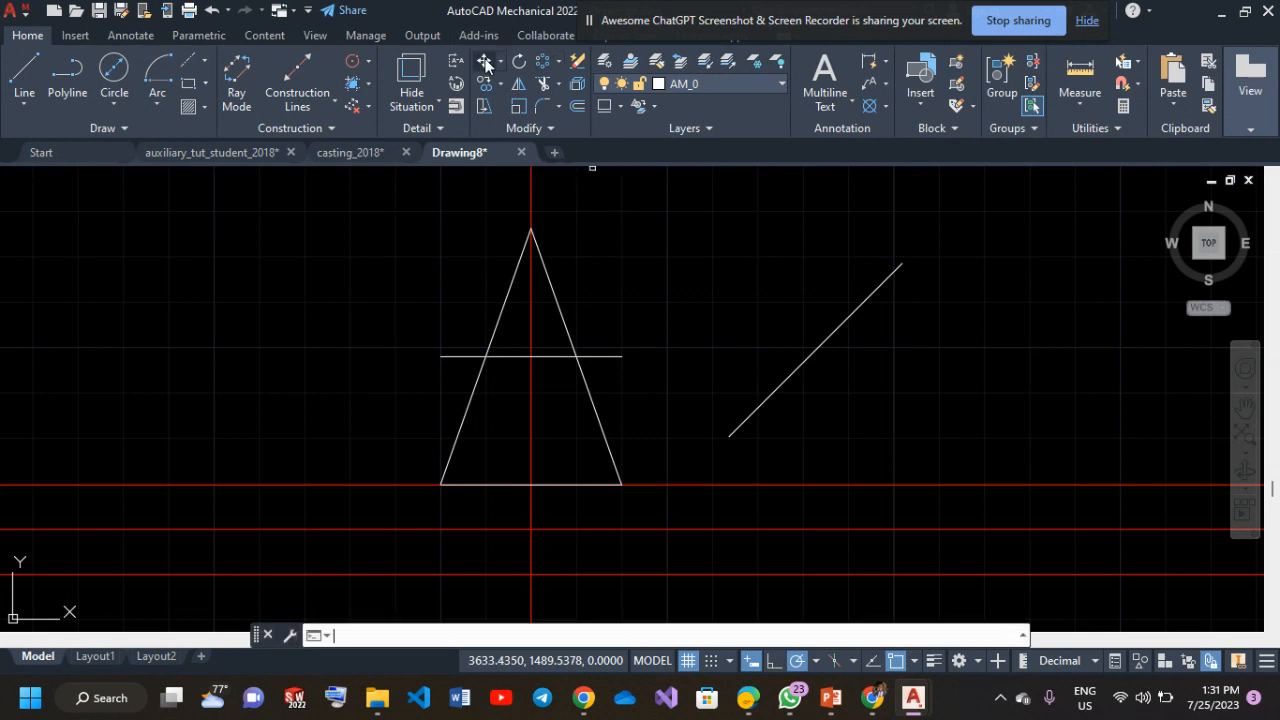
pyautogui.click(838, 334)
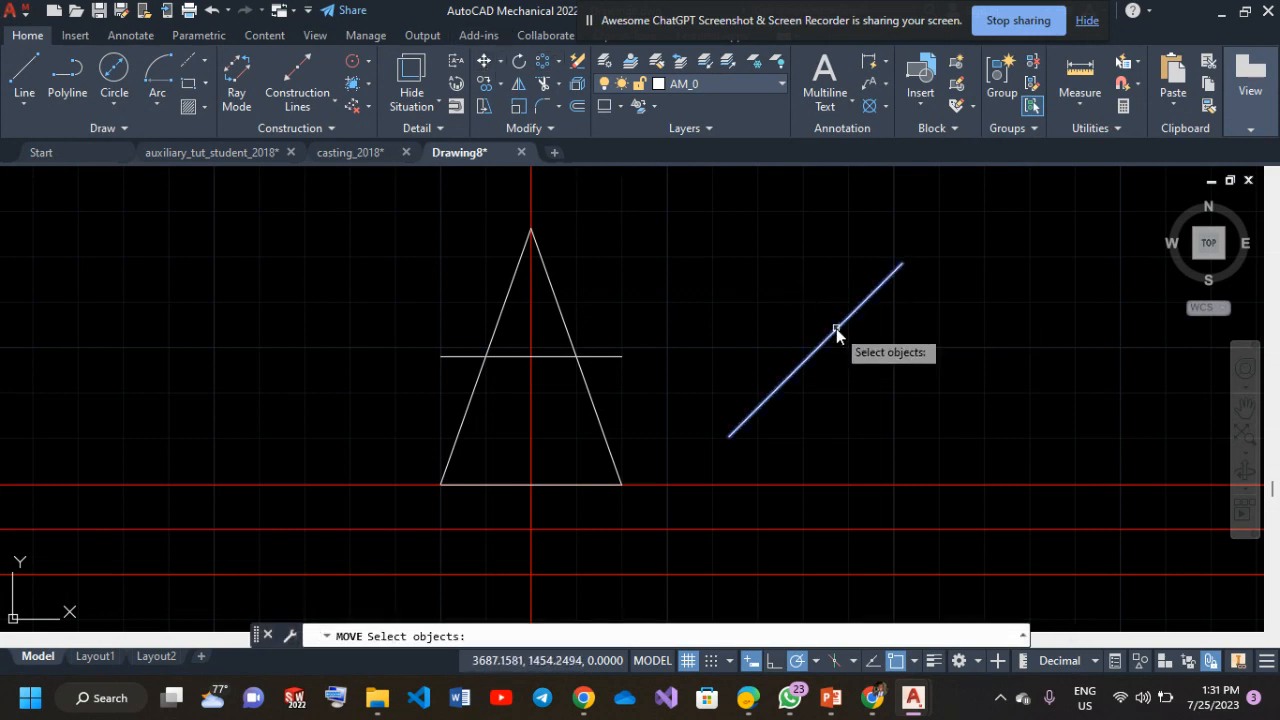
pyautogui.press('Return')
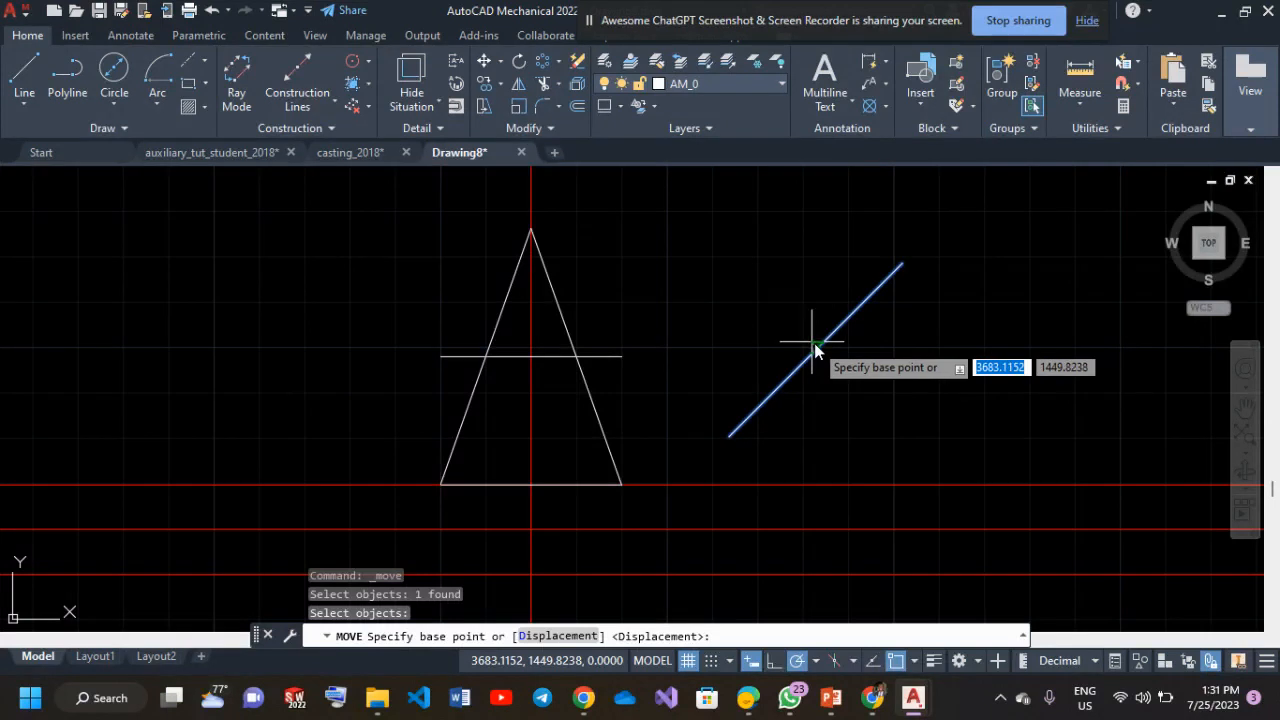
pyautogui.click(815, 350)
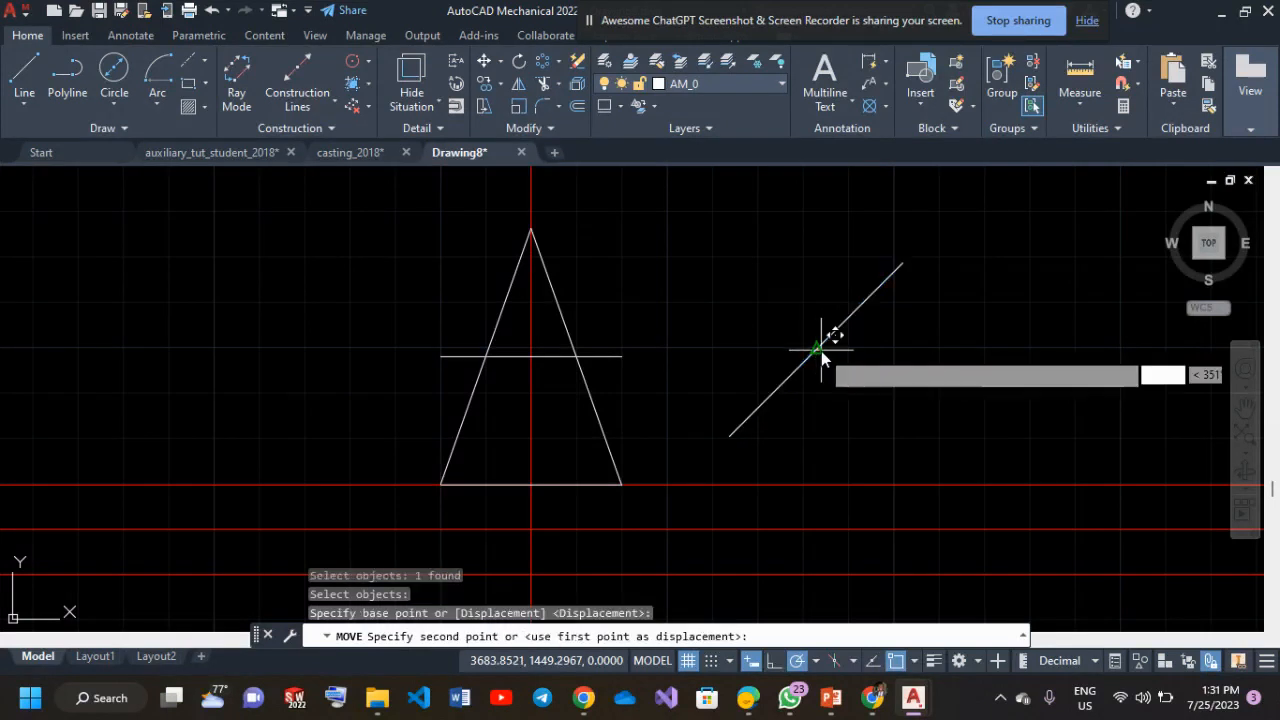
pyautogui.click(528, 376)
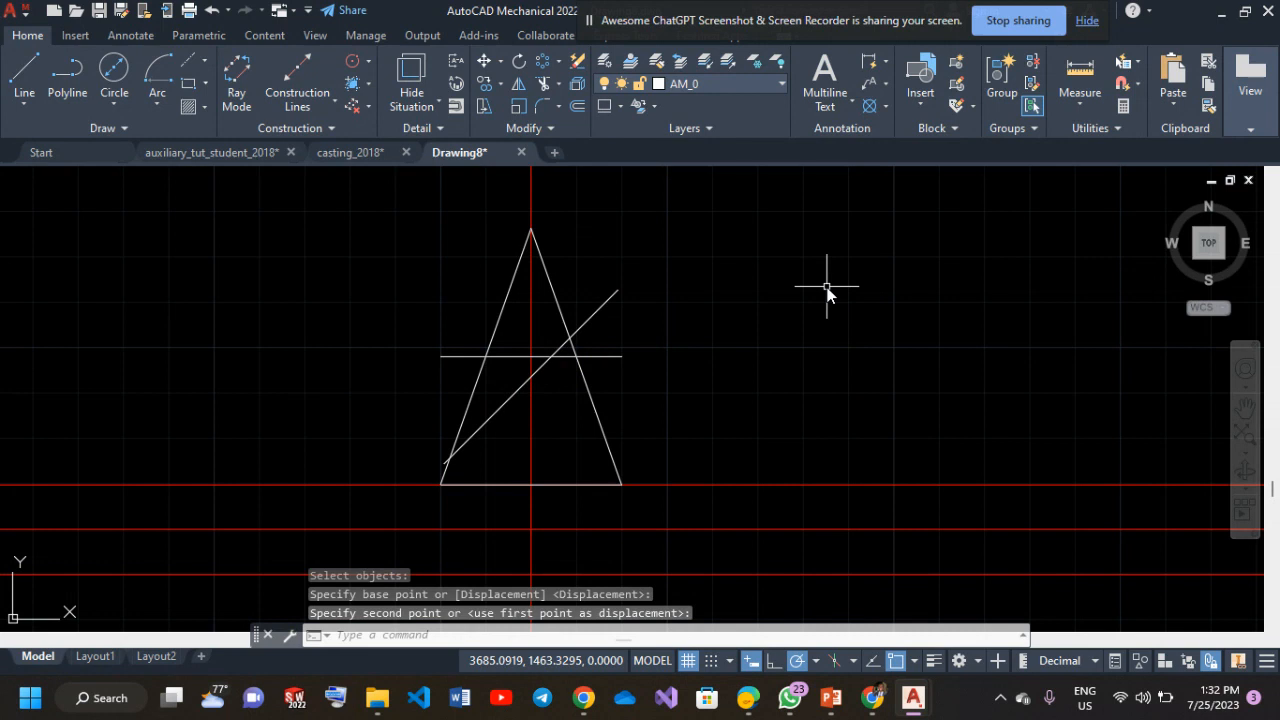
pyautogui.hotkey('ctrl', 'z')
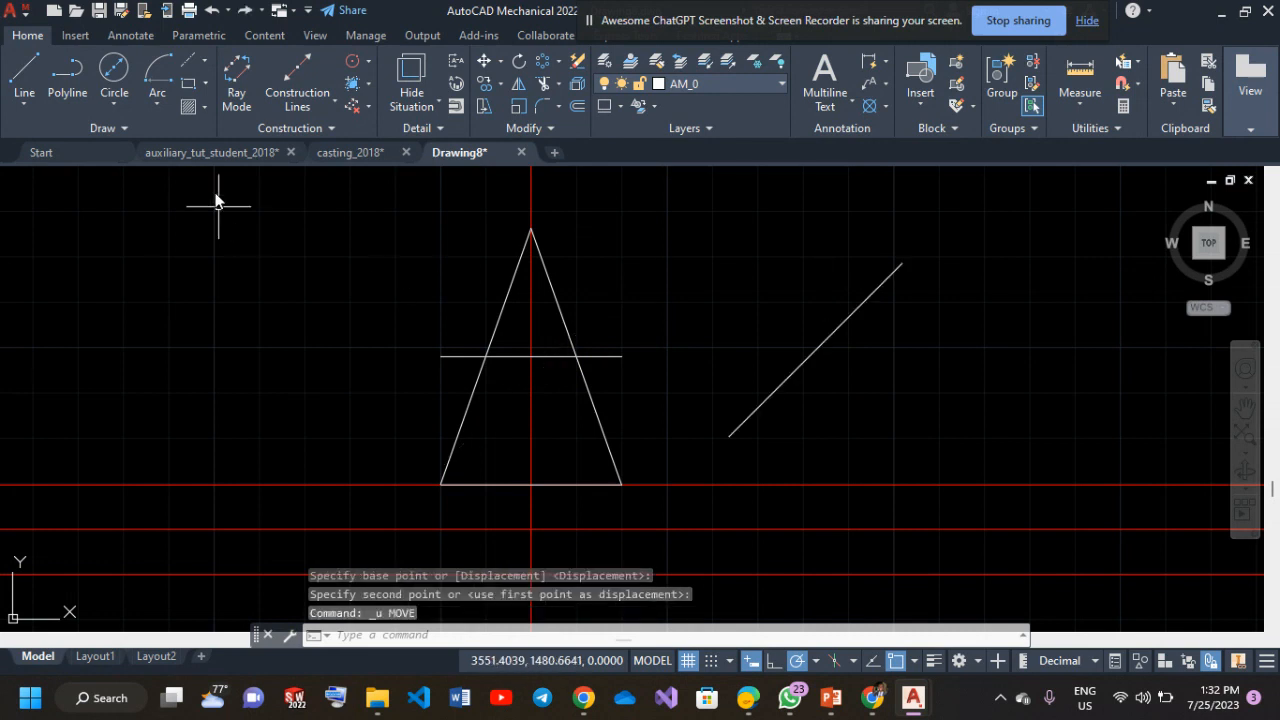
pyautogui.rightClick(739, 231)
pyautogui.press('Escape')
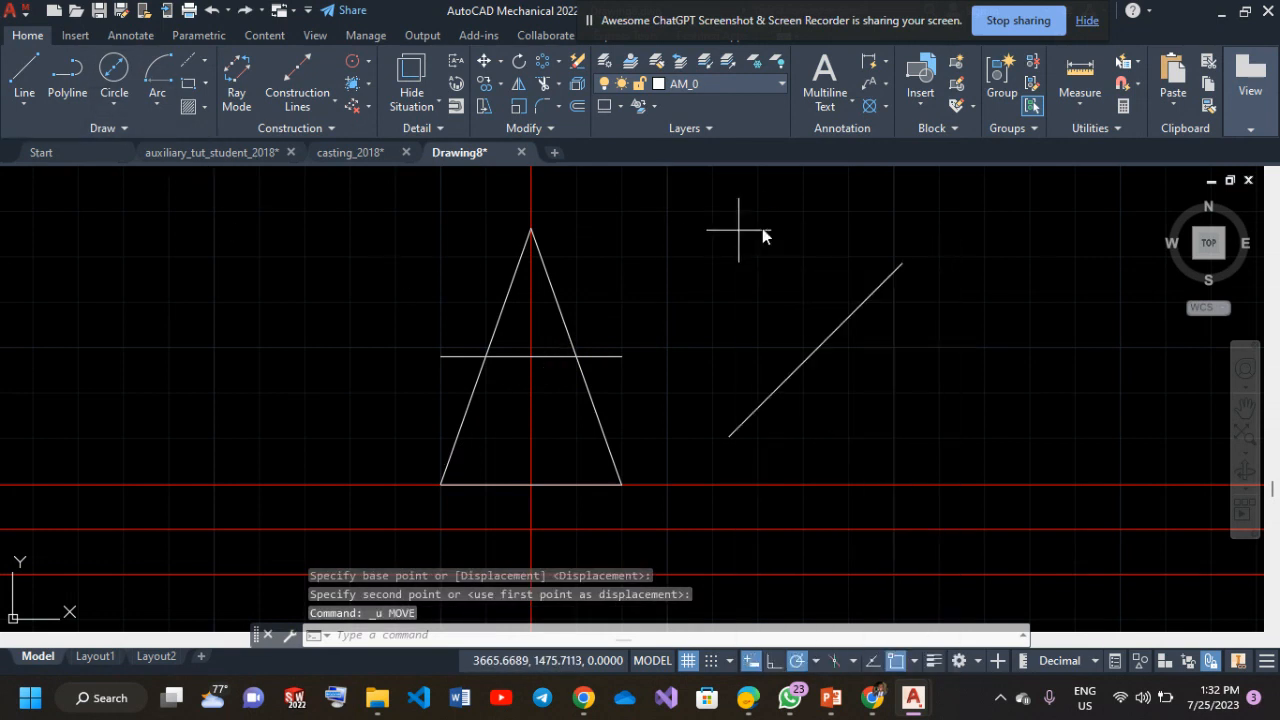
pyautogui.click(654, 203)
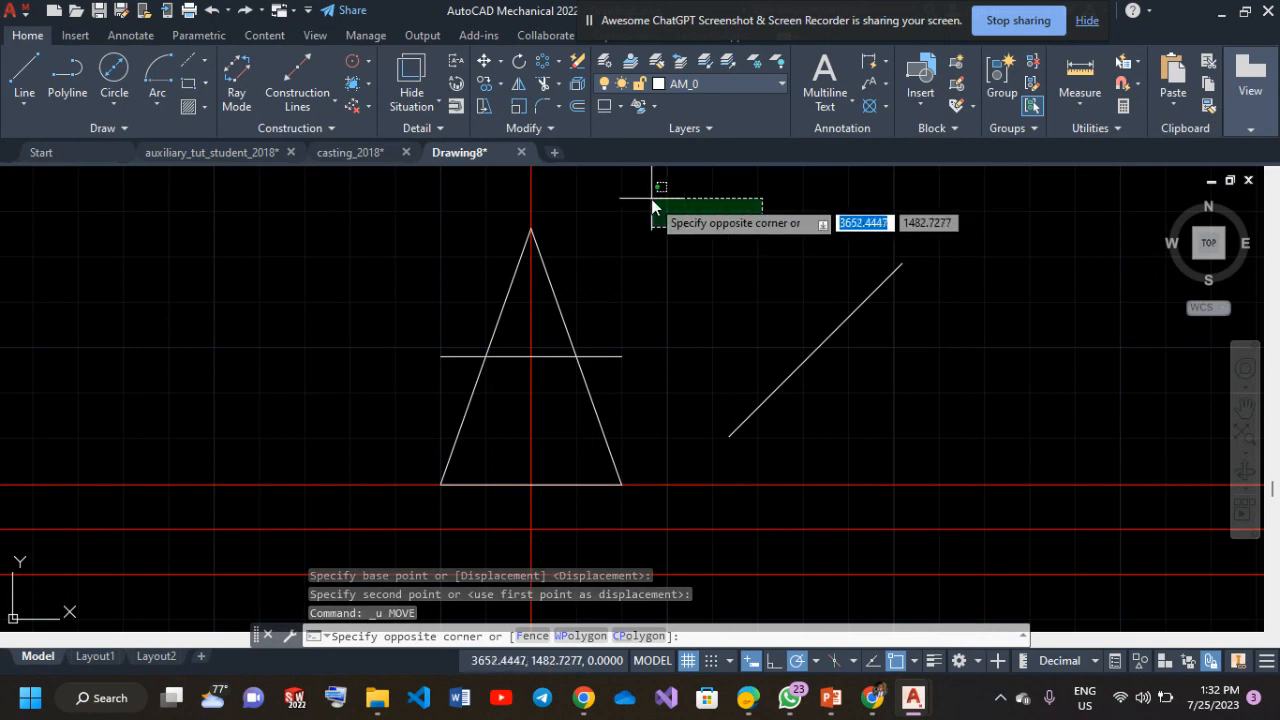
# Move the 45° line by its midpoint to where the cone's axis crosses the white horizontal line, and erase that horizontal line.
pyautogui.click(484, 61)
pyautogui.click(832, 335)
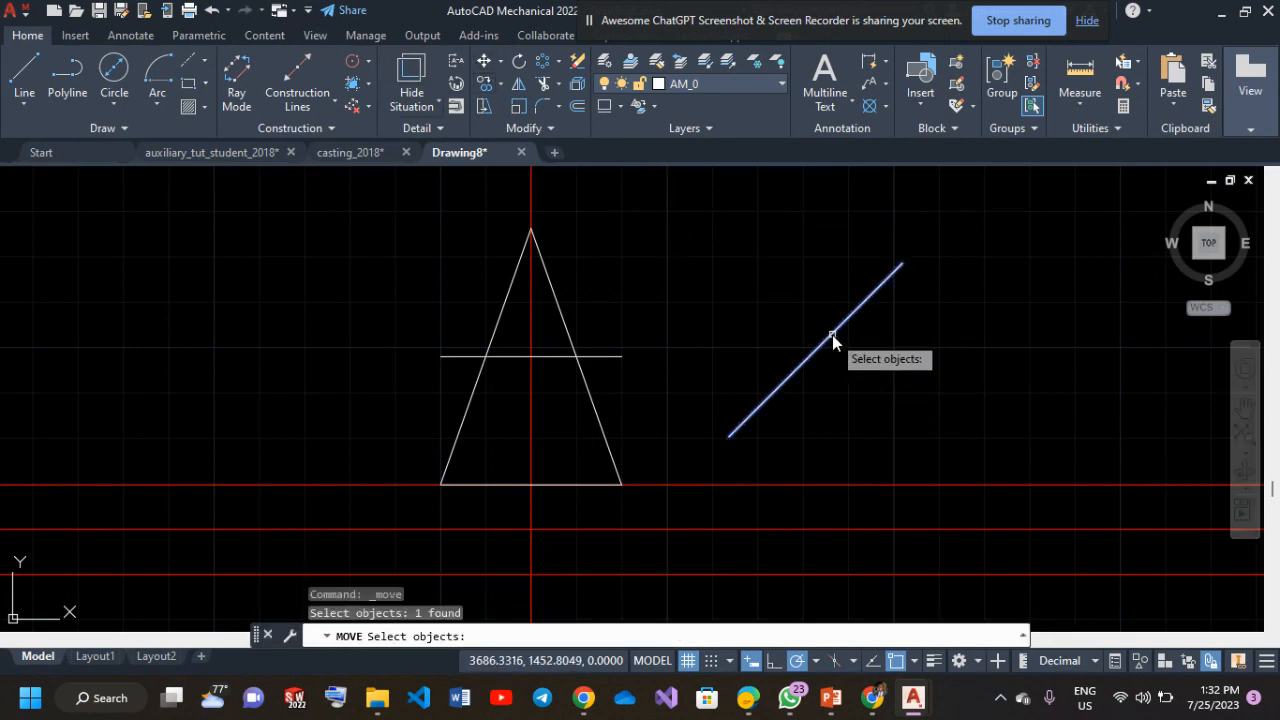
pyautogui.press('Return')
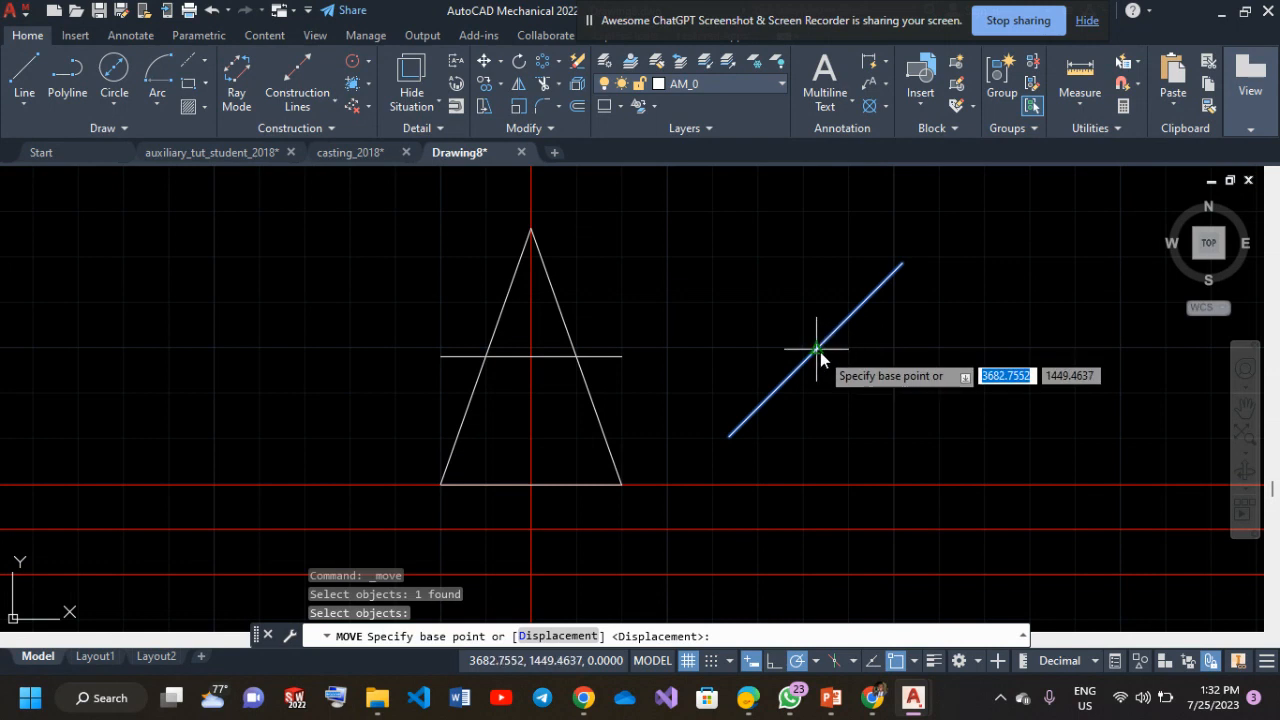
pyautogui.click(818, 346)
pyautogui.click(531, 358)
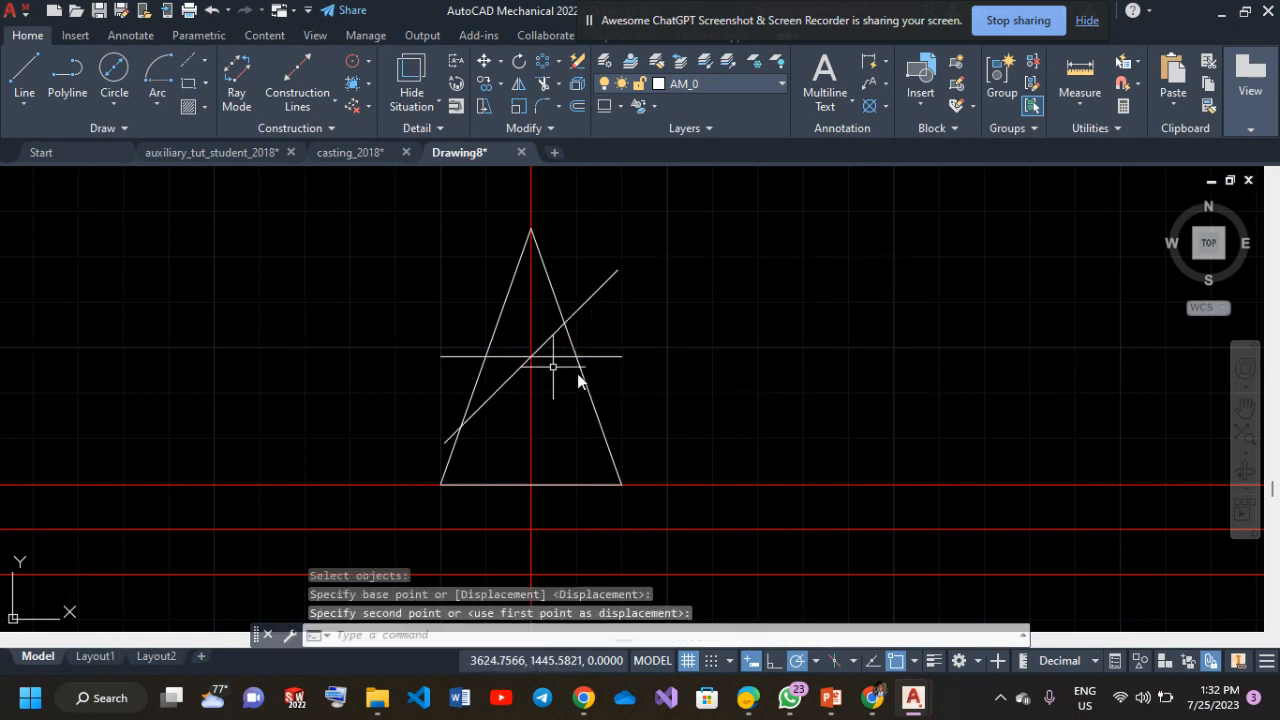
pyautogui.click(616, 357)
pyautogui.press('Delete')
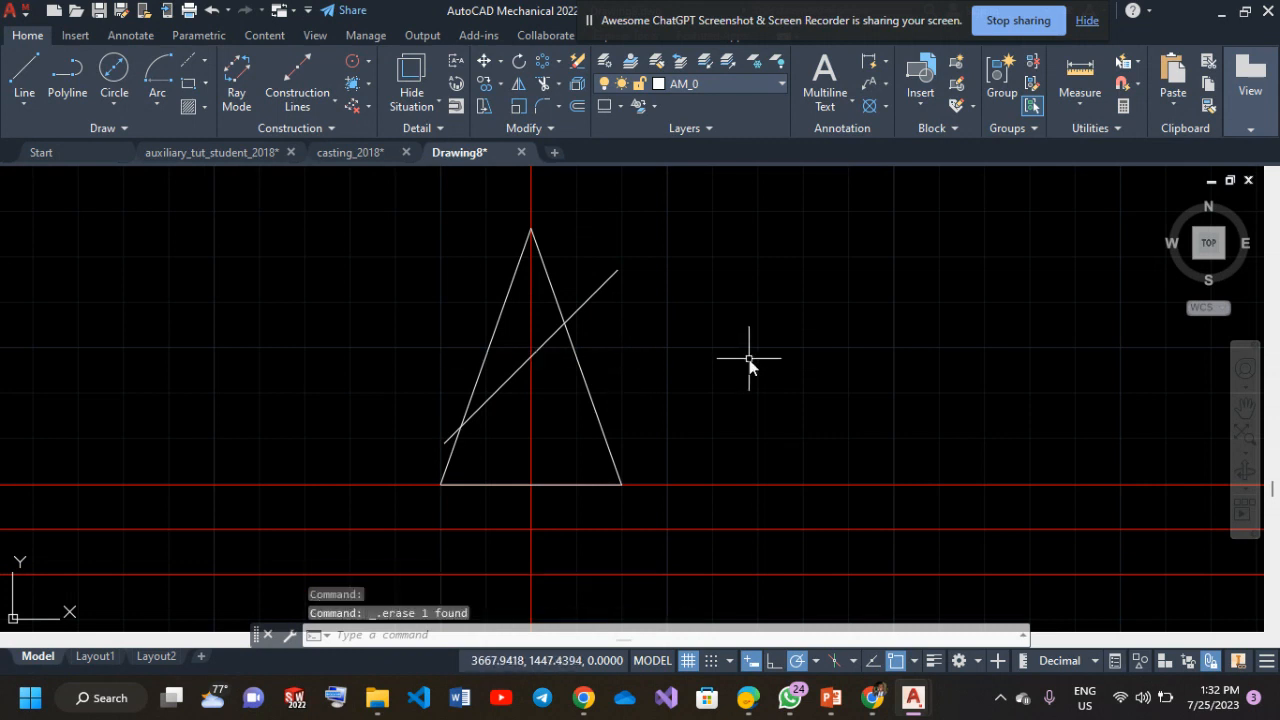
# Trim both ends of the 45° cutting line where they extend beyond the cone's slant edges.
pyautogui.write('im')
pyautogui.click(805, 403)
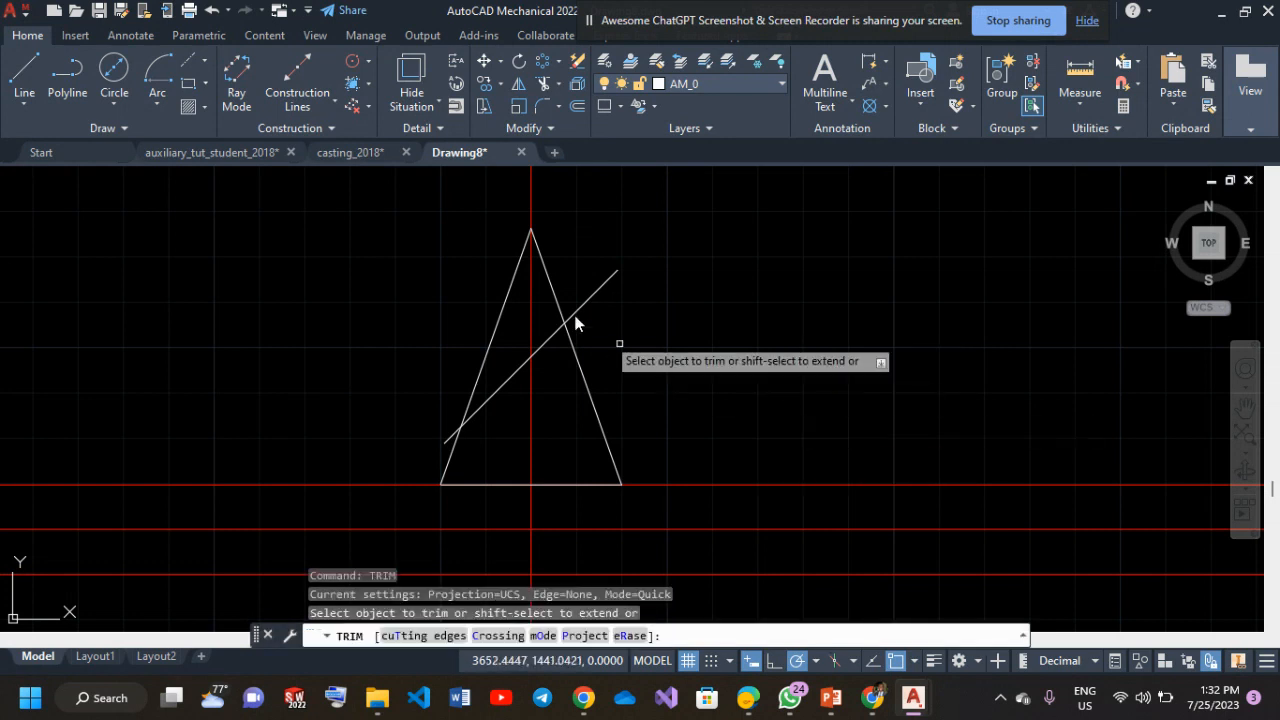
pyautogui.click(575, 245)
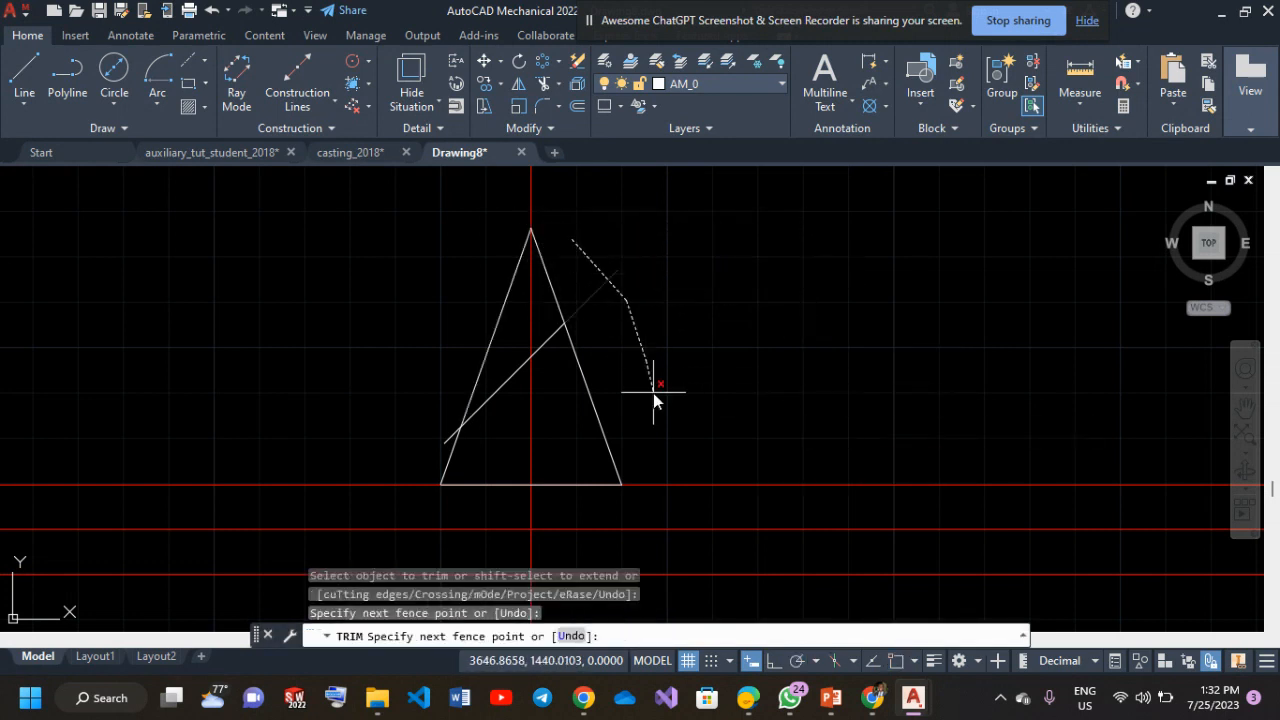
pyautogui.click(657, 386)
pyautogui.press('Return')
pyautogui.scroll(8, 447, 409)
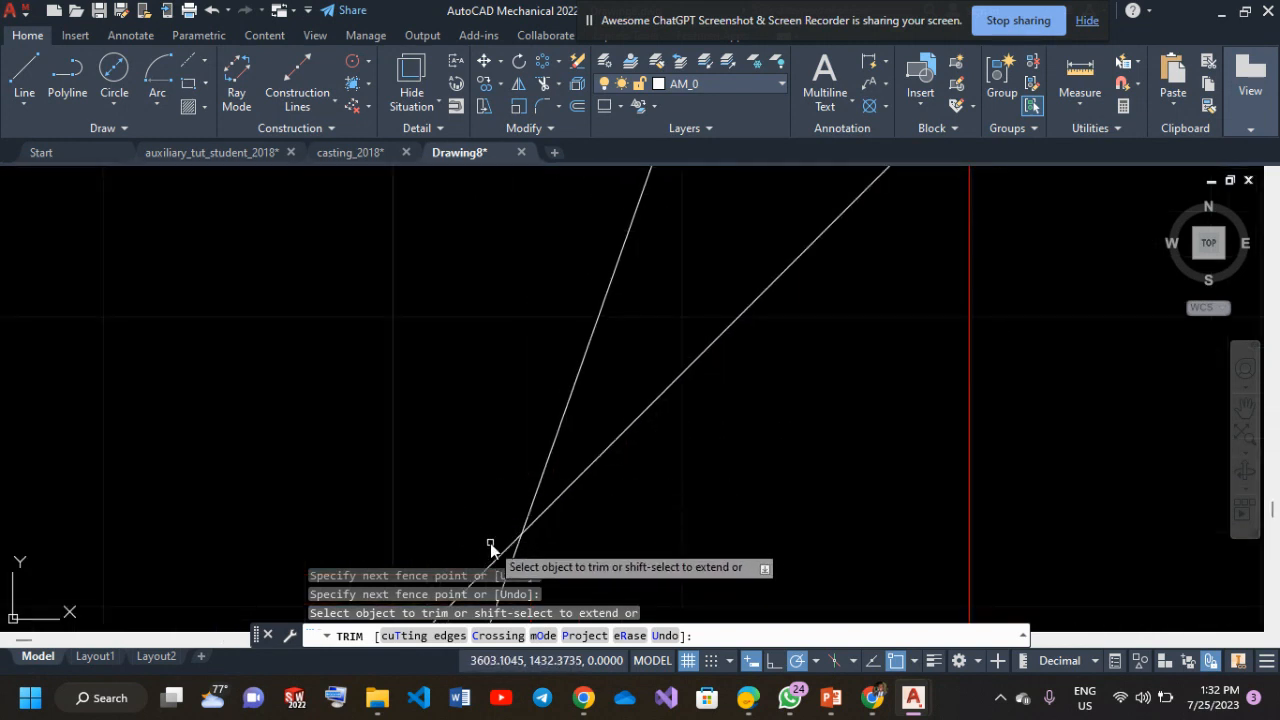
pyautogui.moveTo(500, 549)
pyautogui.mouseDown(button='middle')
pyautogui.moveTo(469, 332)
pyautogui.moveTo(437, 252)
pyautogui.mouseUp(button='middle')
pyautogui.click(434, 270)
pyautogui.scroll(-5, 442, 284)
pyautogui.scroll(-4, 487, 297)
pyautogui.moveTo(490, 293); pyautogui.dragTo(500, 406, button='middle')
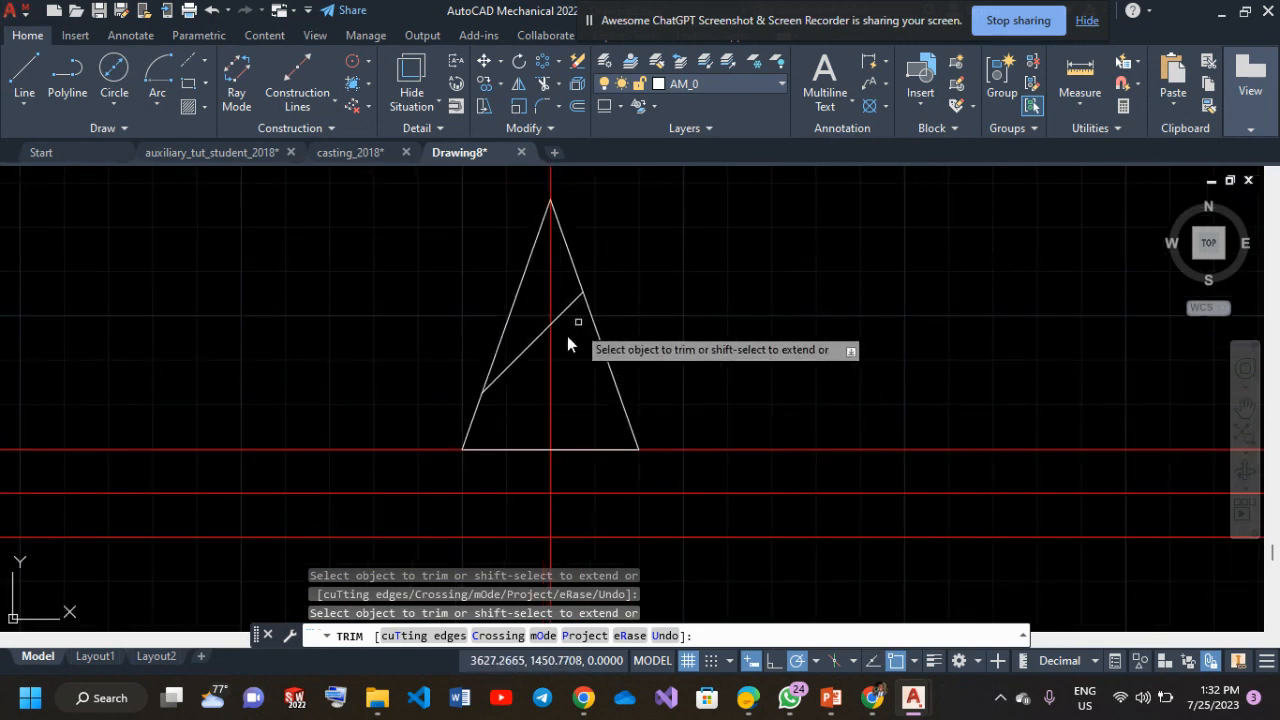
pyautogui.press('Escape')
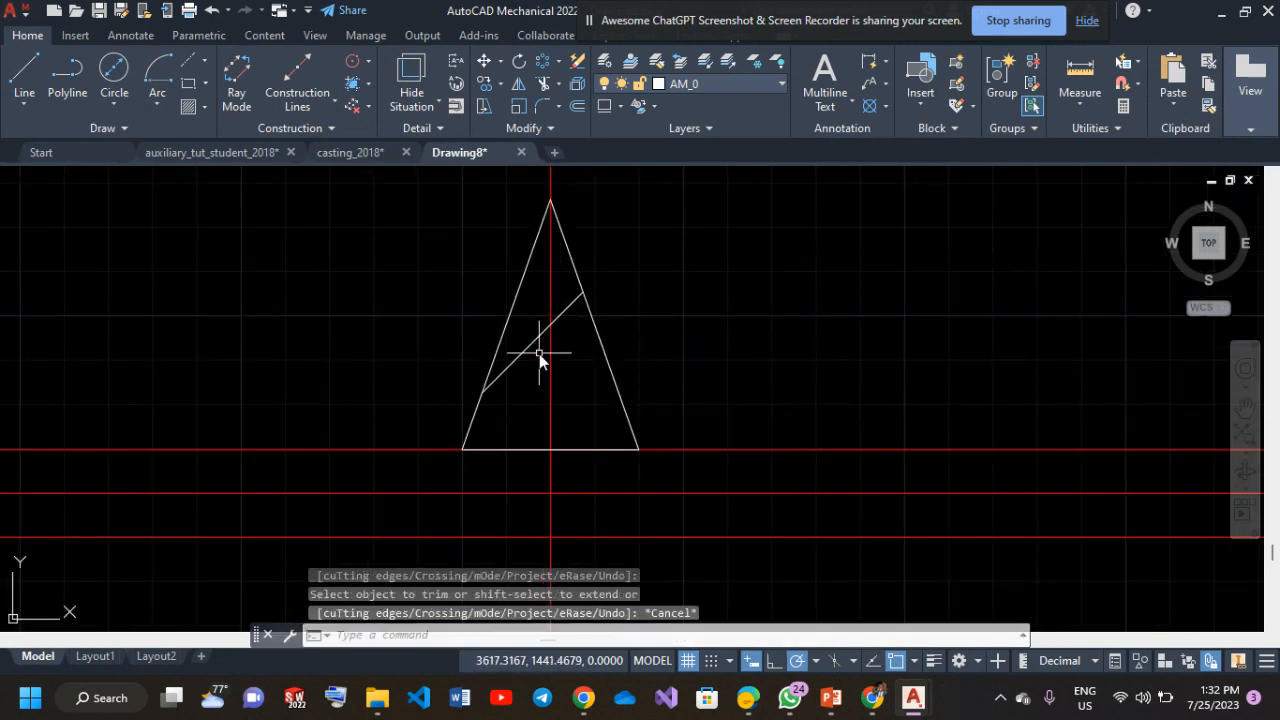
# Place vertical construction lines through both ends of the cone's base.
pyautogui.click(326, 108)
pyautogui.click(324, 253)
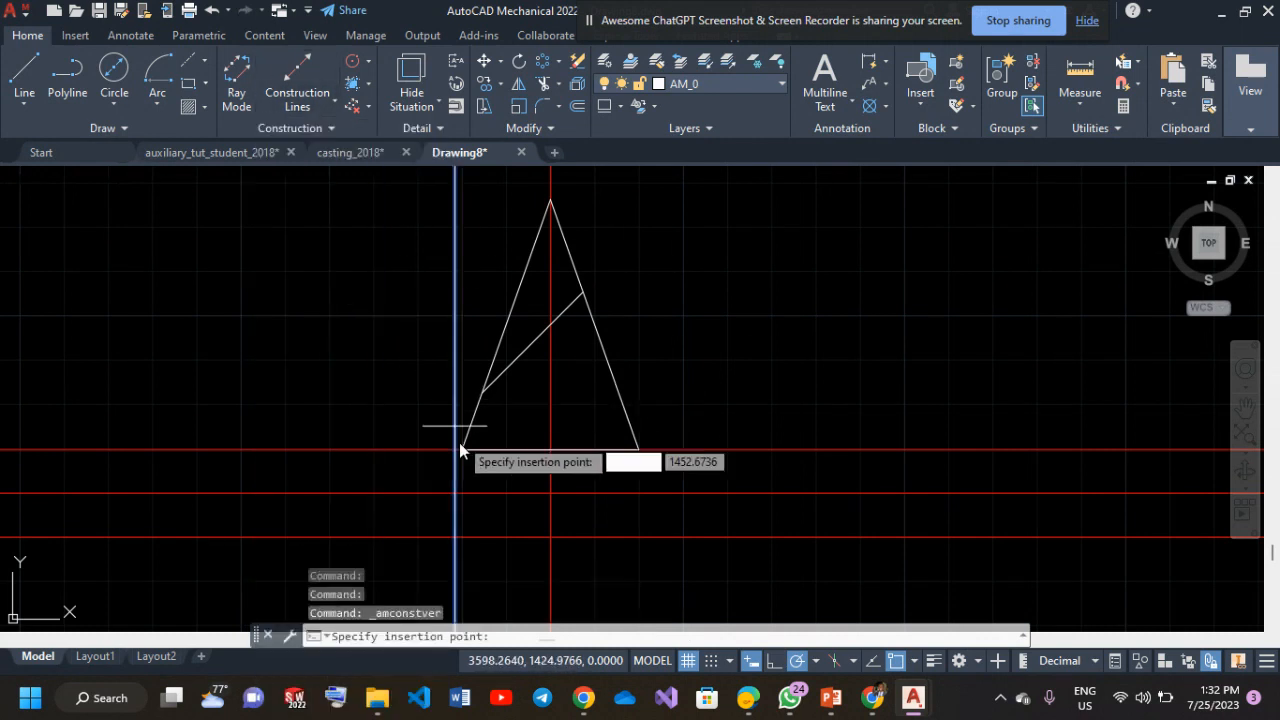
pyautogui.click(463, 450)
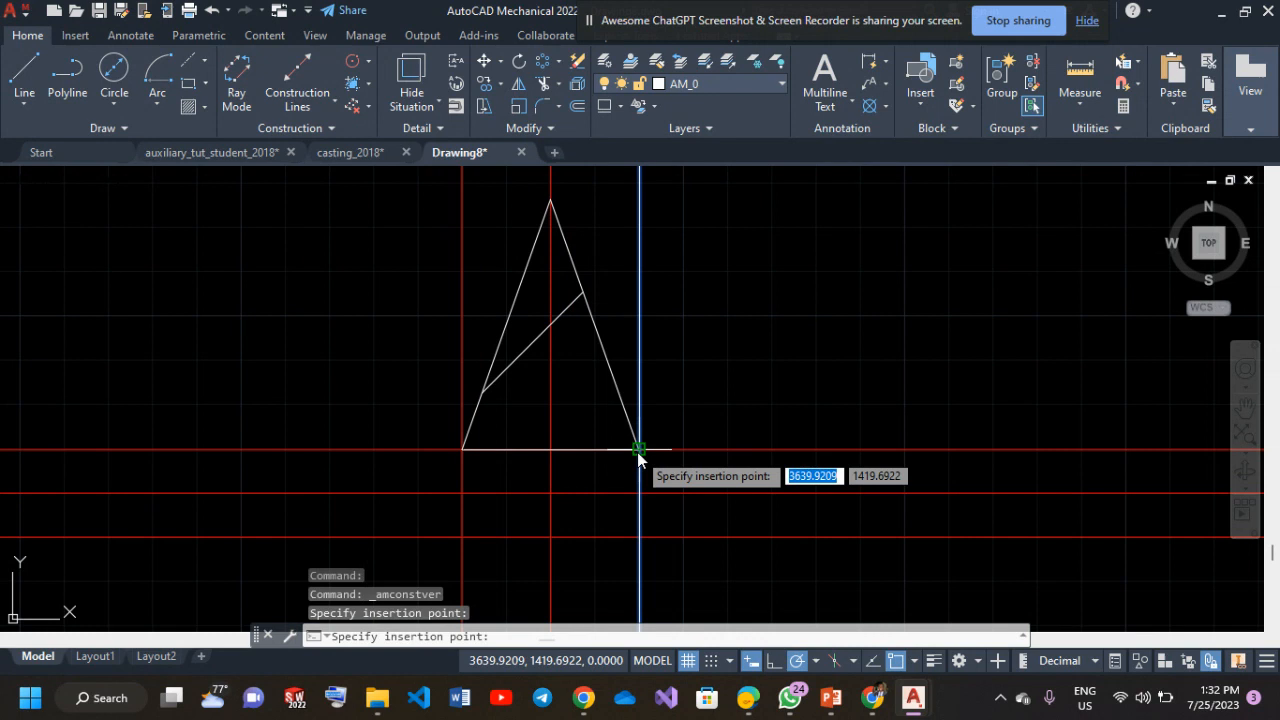
pyautogui.click(639, 450)
pyautogui.press('Escape')
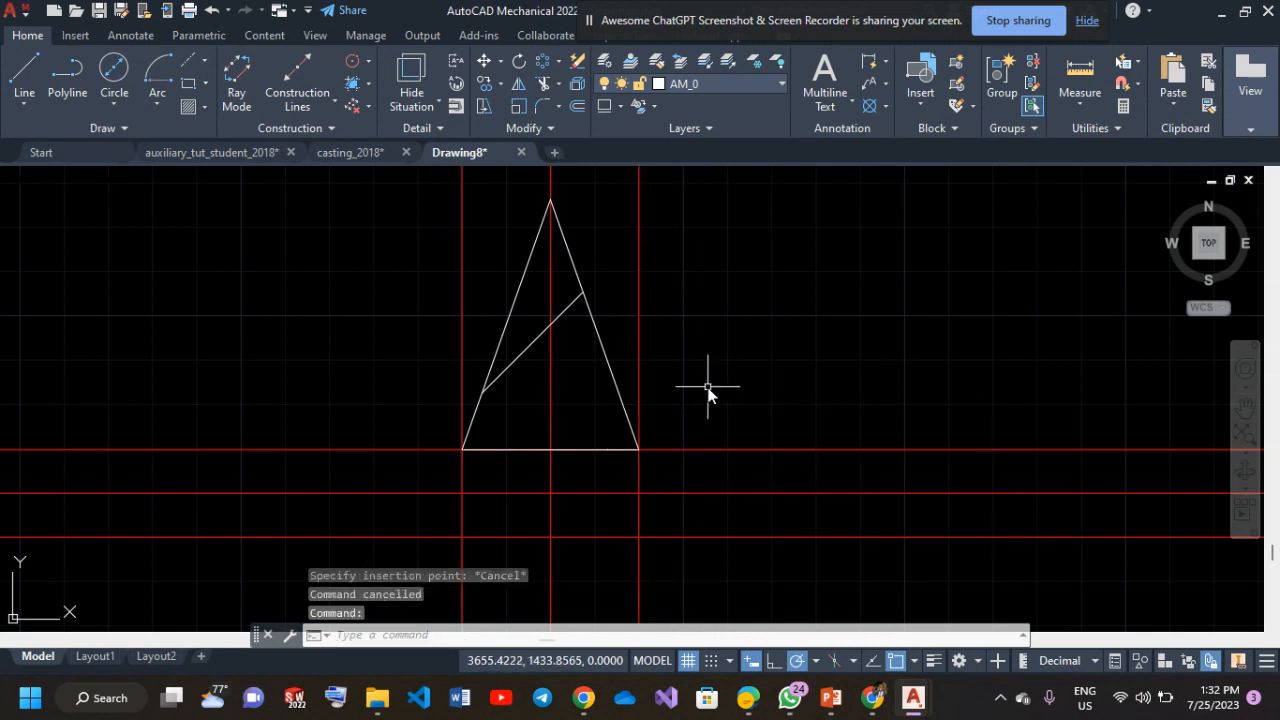
# Draw a circle with a 40 mm diameter in the empty area below and to one side of the cone.
pyautogui.moveTo(627, 302); pyautogui.dragTo(631, 202, button='middle')
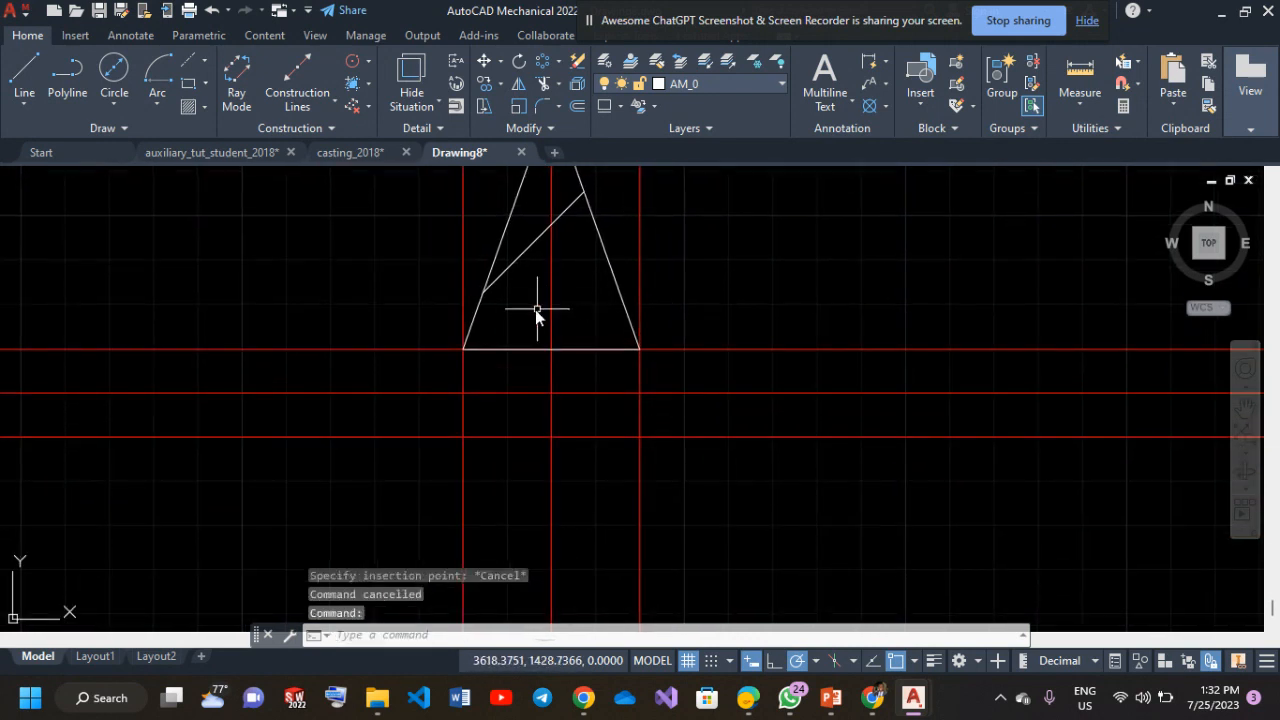
pyautogui.scroll(-1, 616, 315)
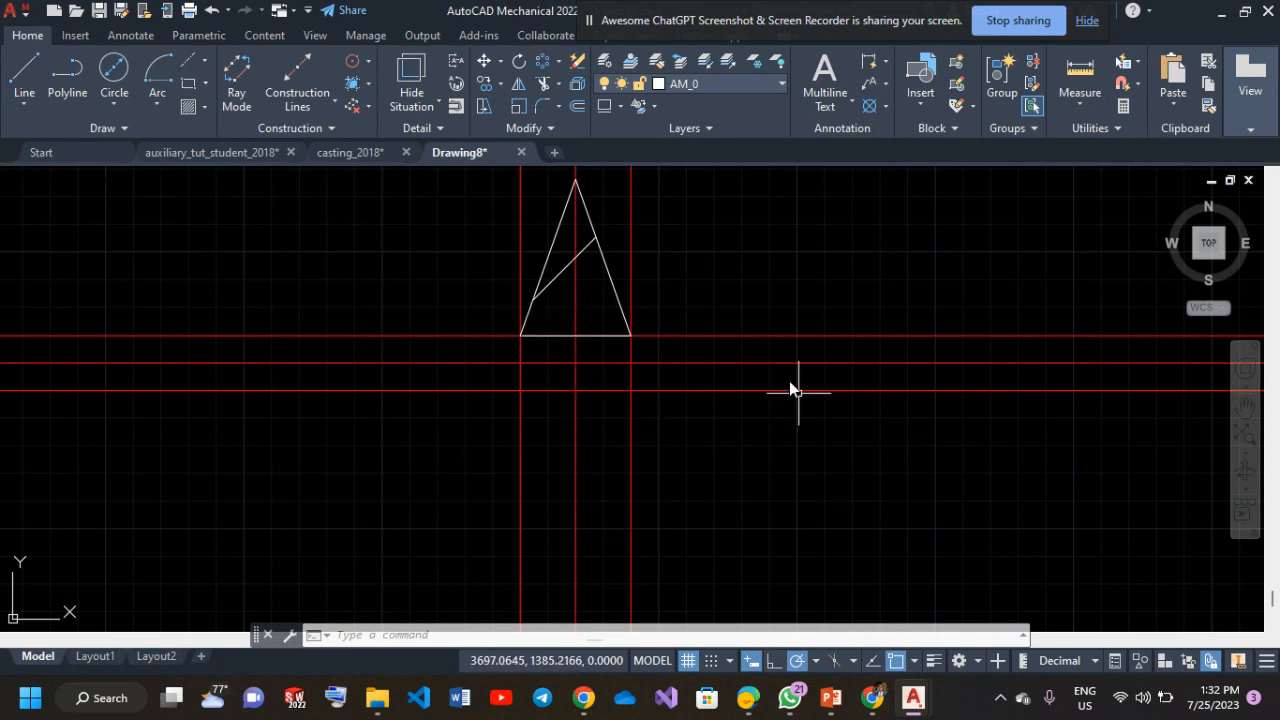
pyautogui.click(114, 100)
pyautogui.click(157, 174)
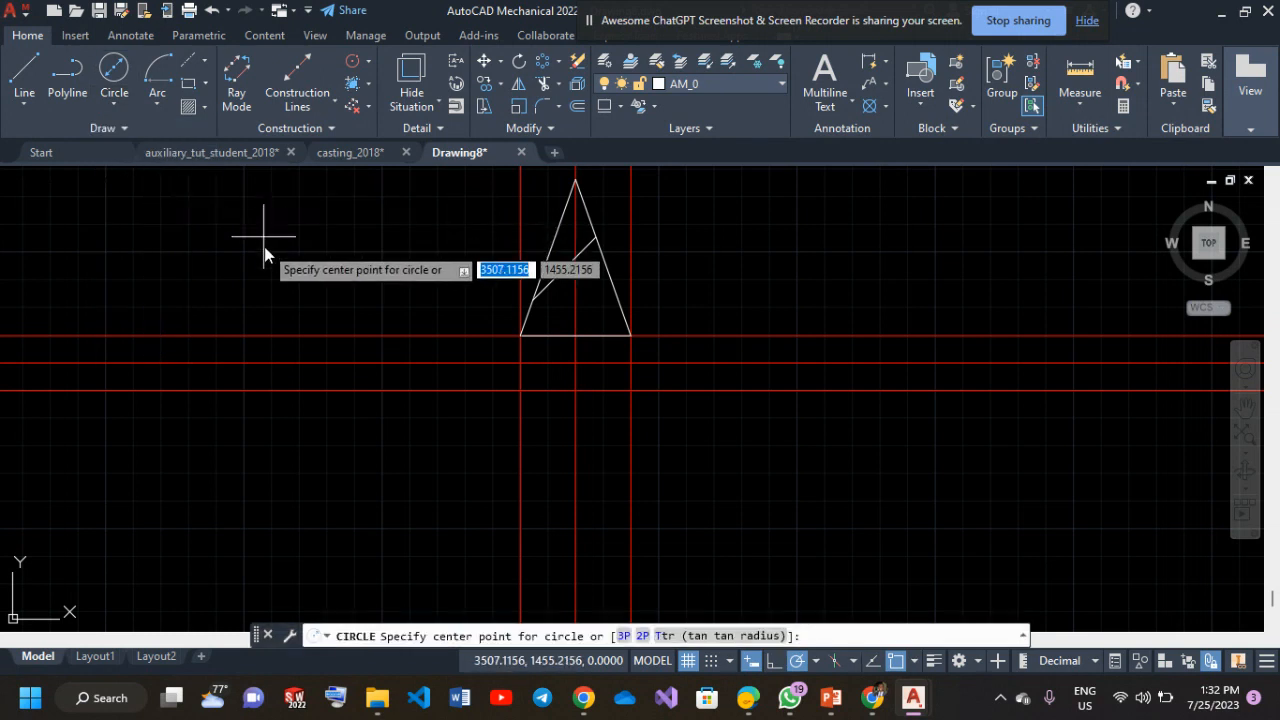
pyautogui.click(351, 441)
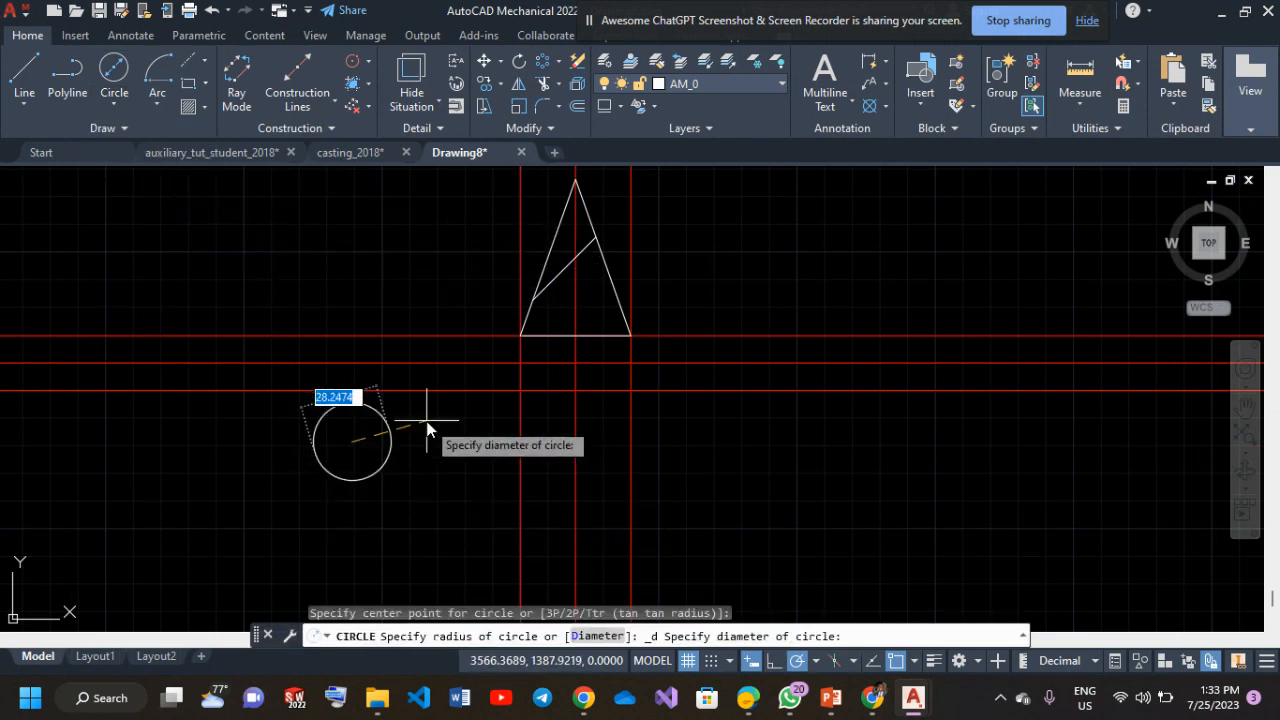
pyautogui.write('4')
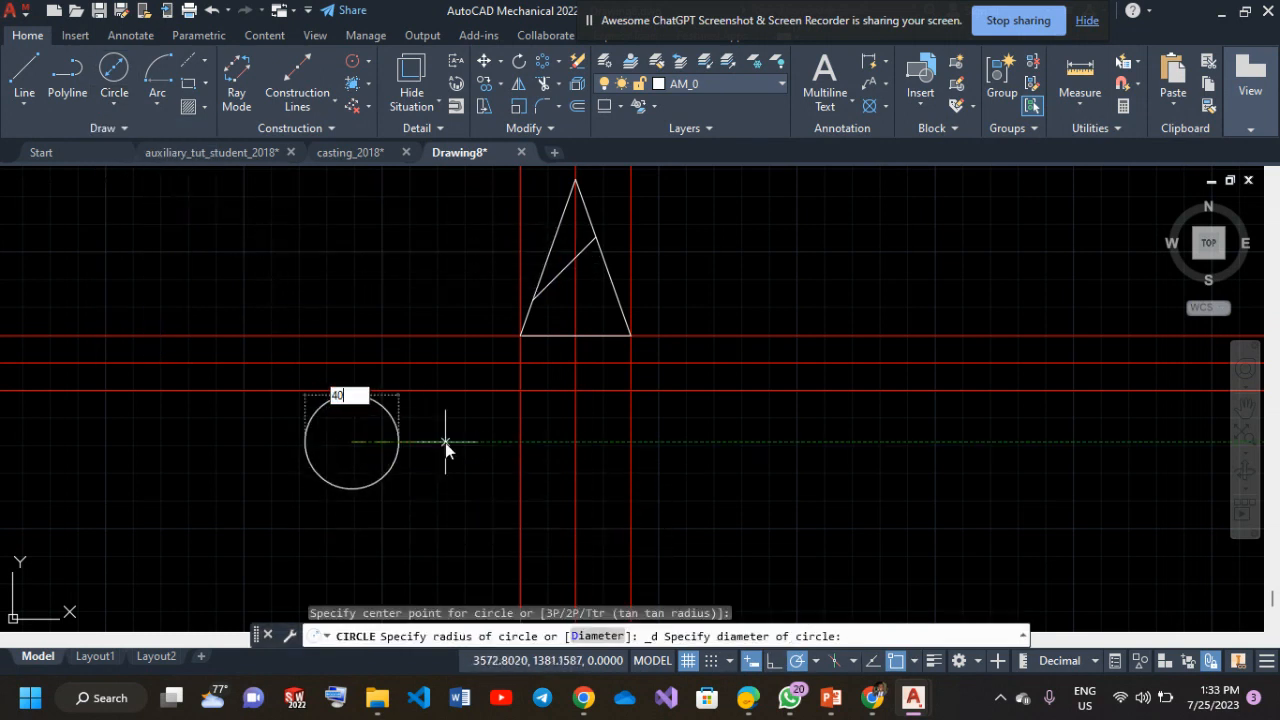
pyautogui.write('0')
pyautogui.press('Return')
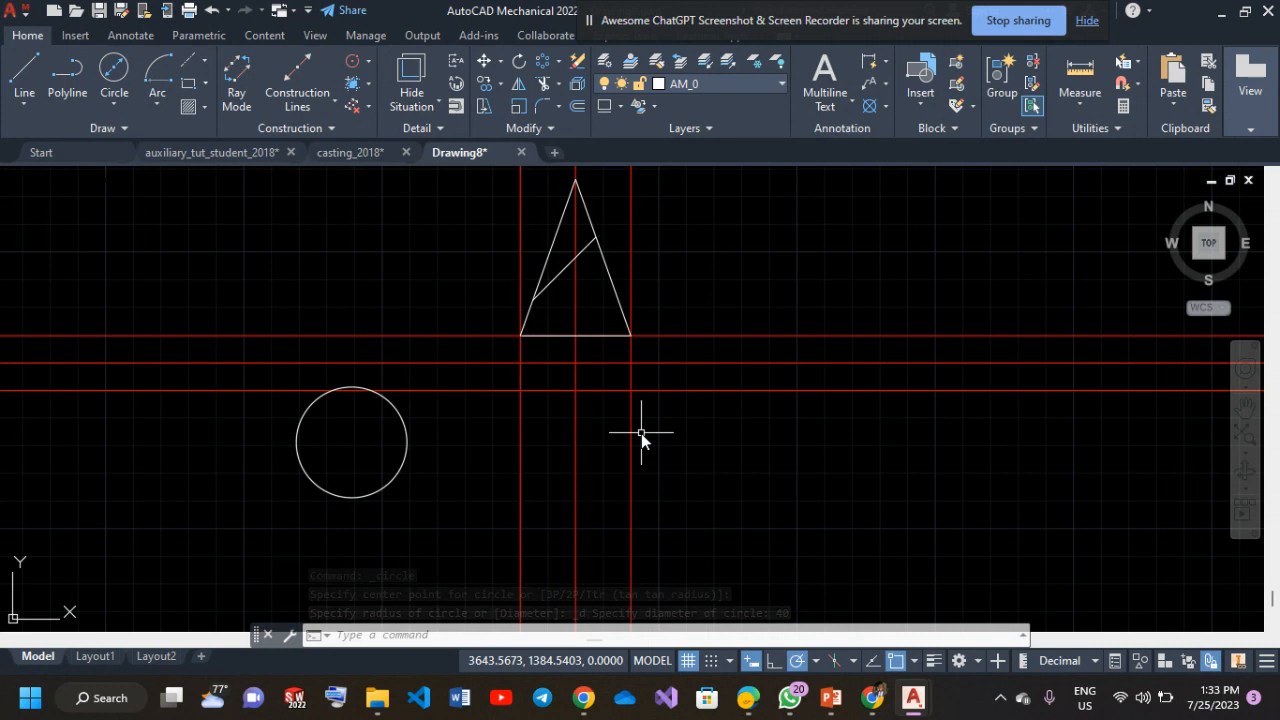
pyautogui.click(898, 662)
pyautogui.click(899, 663)
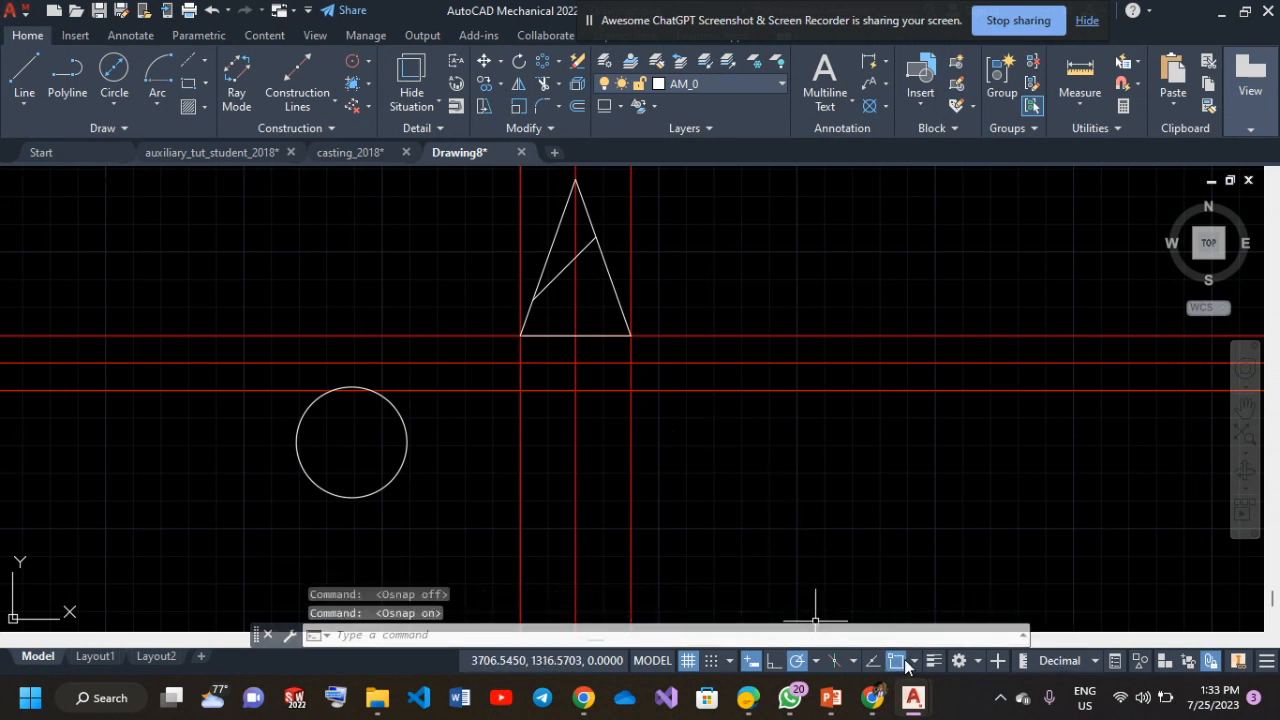
pyautogui.click(907, 661)
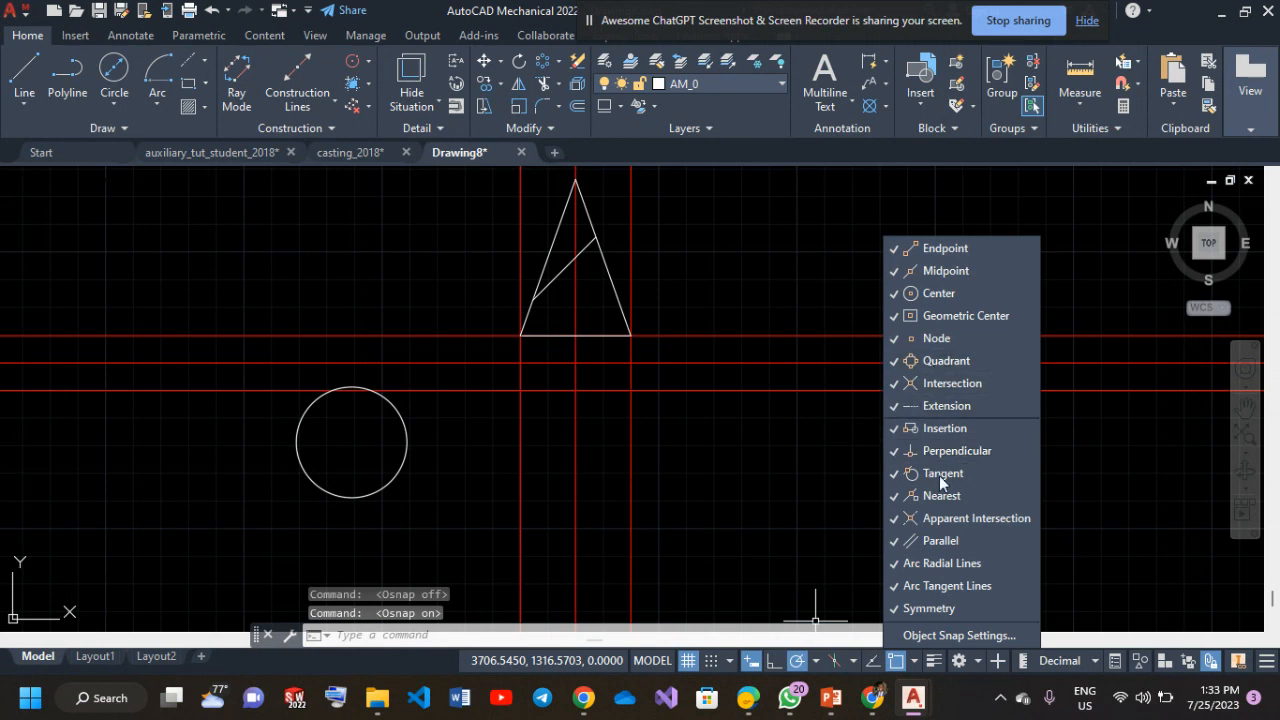
pyautogui.click(915, 662)
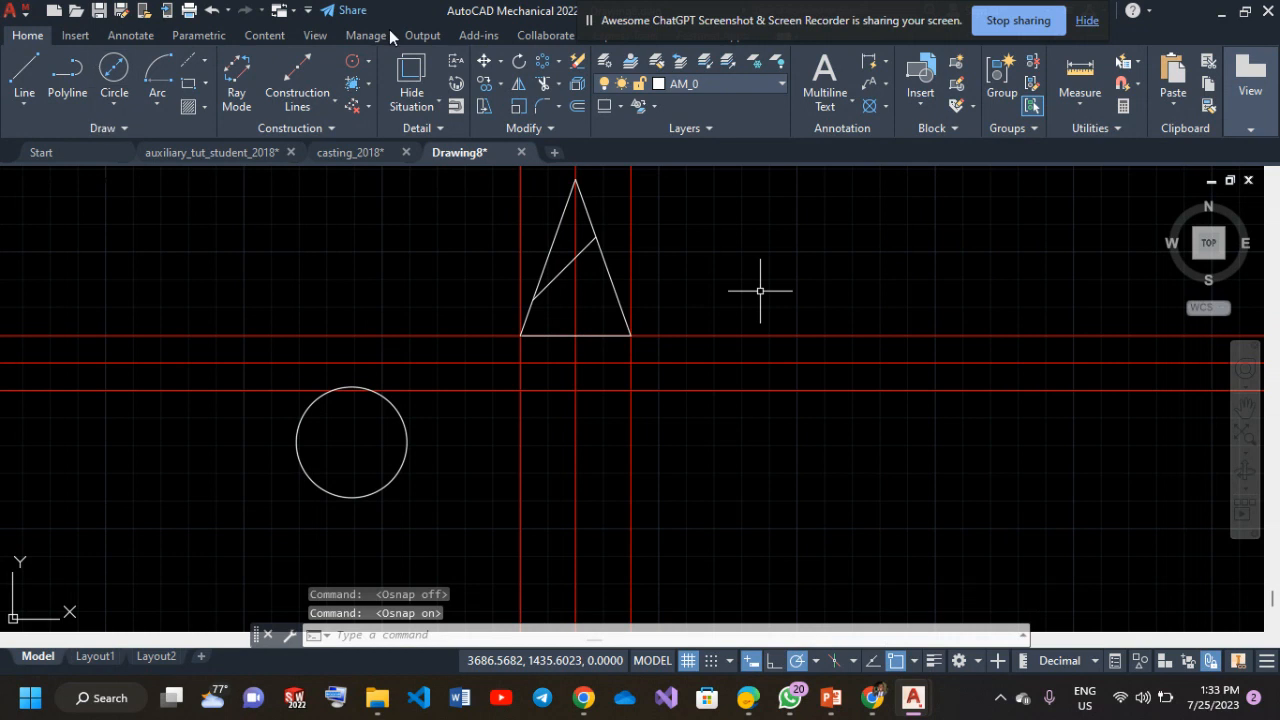
# Move the 40 mm circle by its upper quadrant to where the cone's axis crosses the lowest horizontal construction line.
pyautogui.click(490, 60)
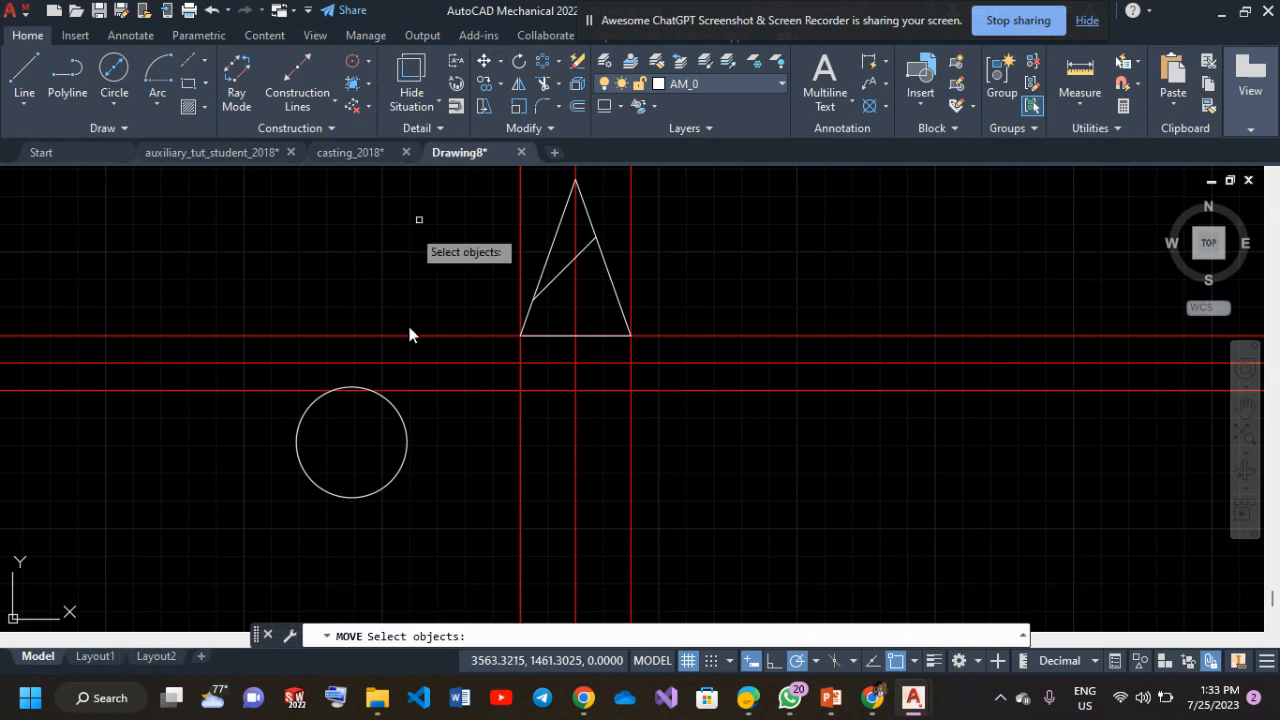
pyautogui.click(407, 436)
pyautogui.press('Return')
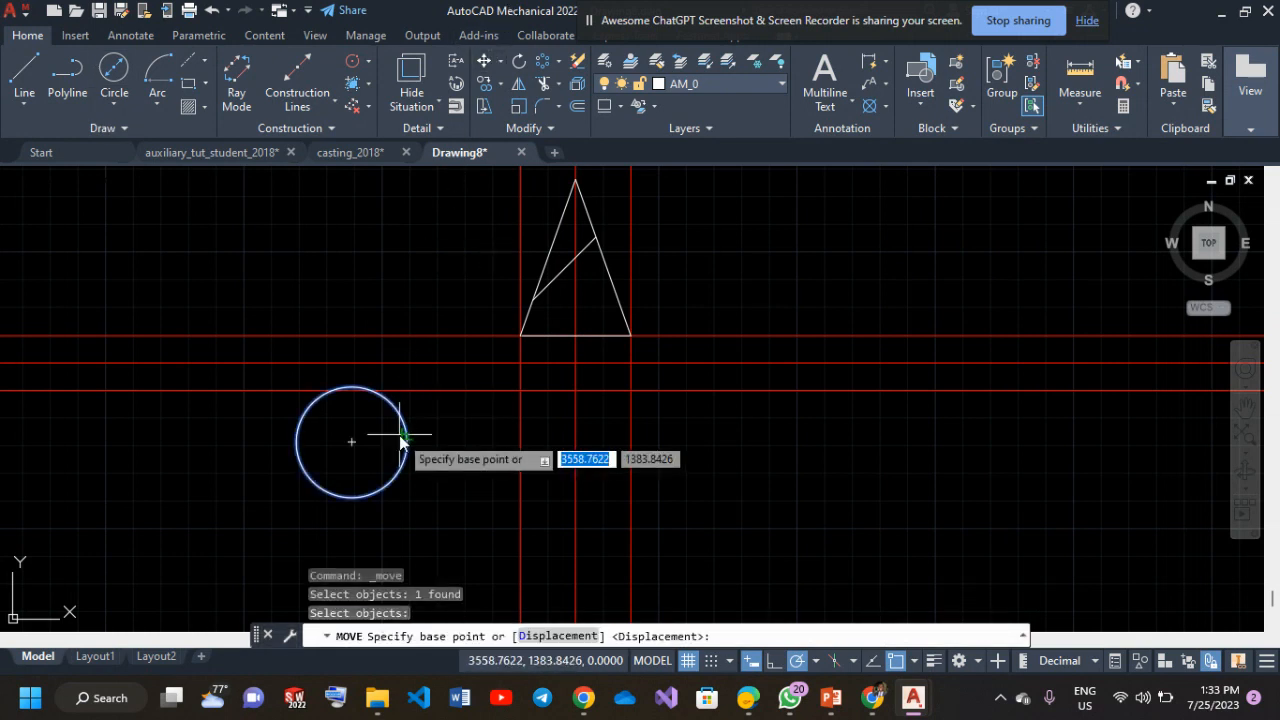
pyautogui.click(351, 387)
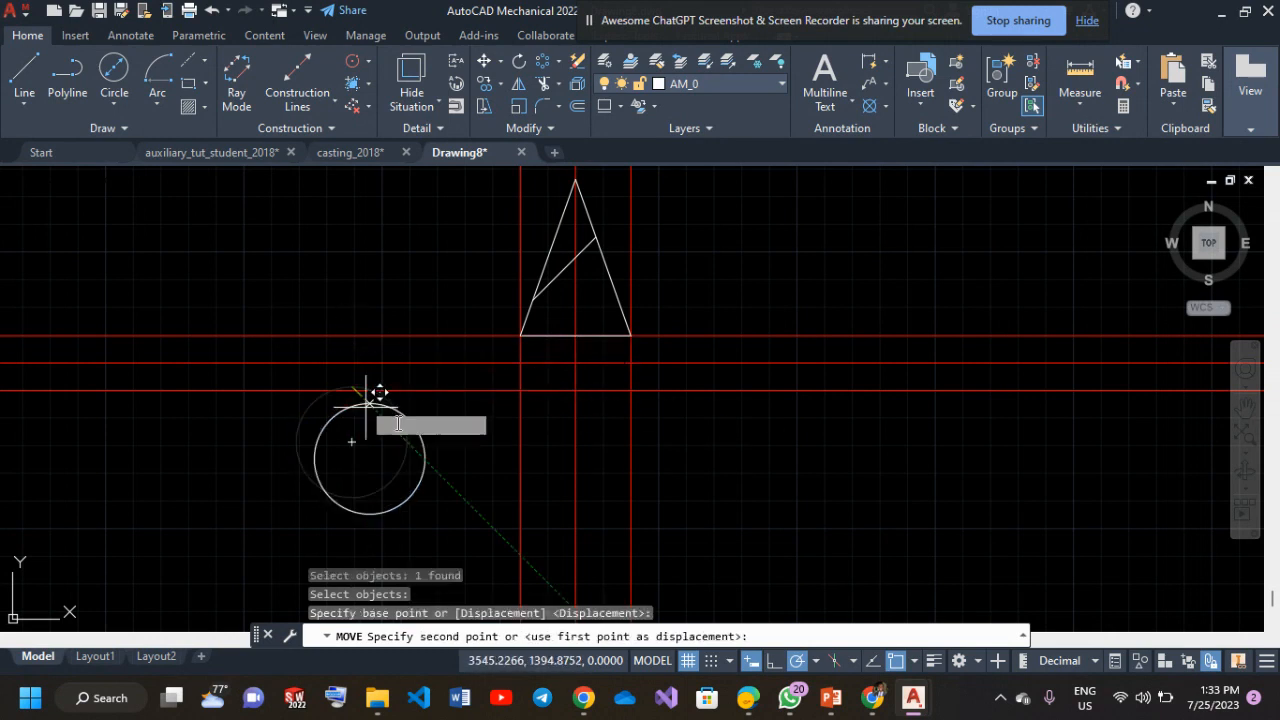
pyautogui.click(575, 401)
pyautogui.scroll(2, 718, 475)
pyautogui.scroll(2, 718, 475)
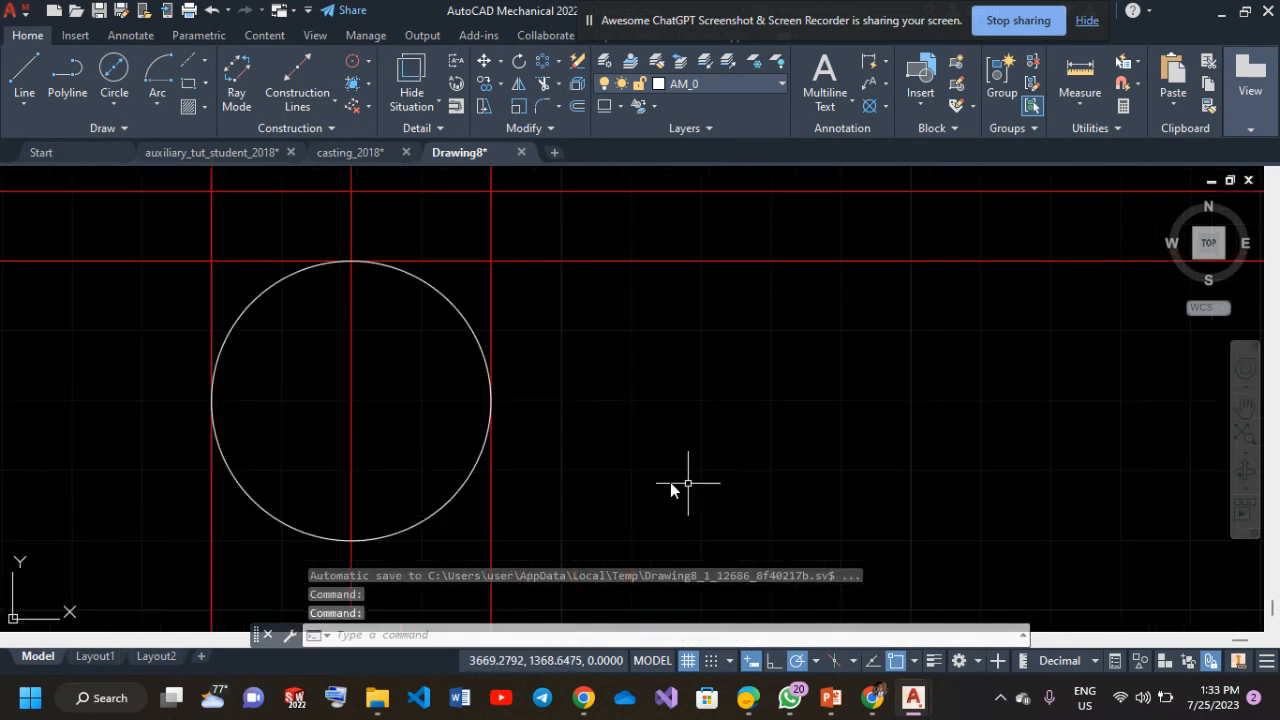
pyautogui.moveTo(580, 466); pyautogui.dragTo(943, 455, button='middle')
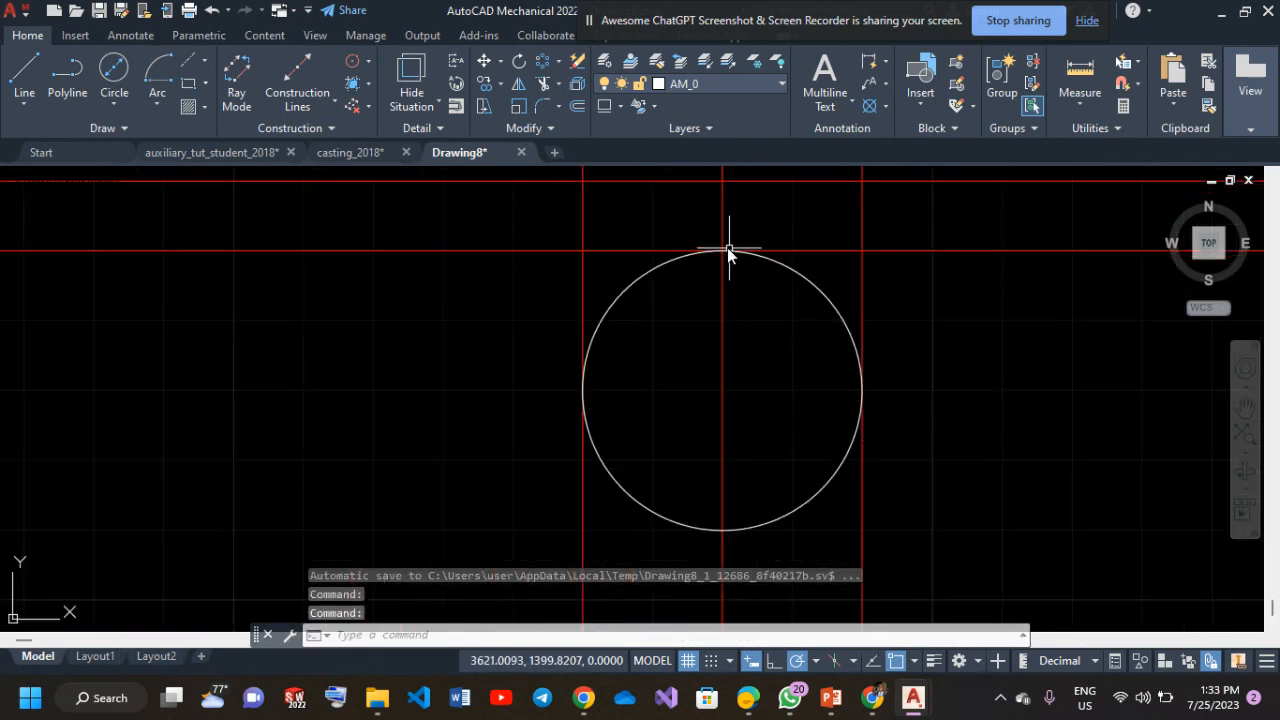
pyautogui.scroll(-2, 882, 391)
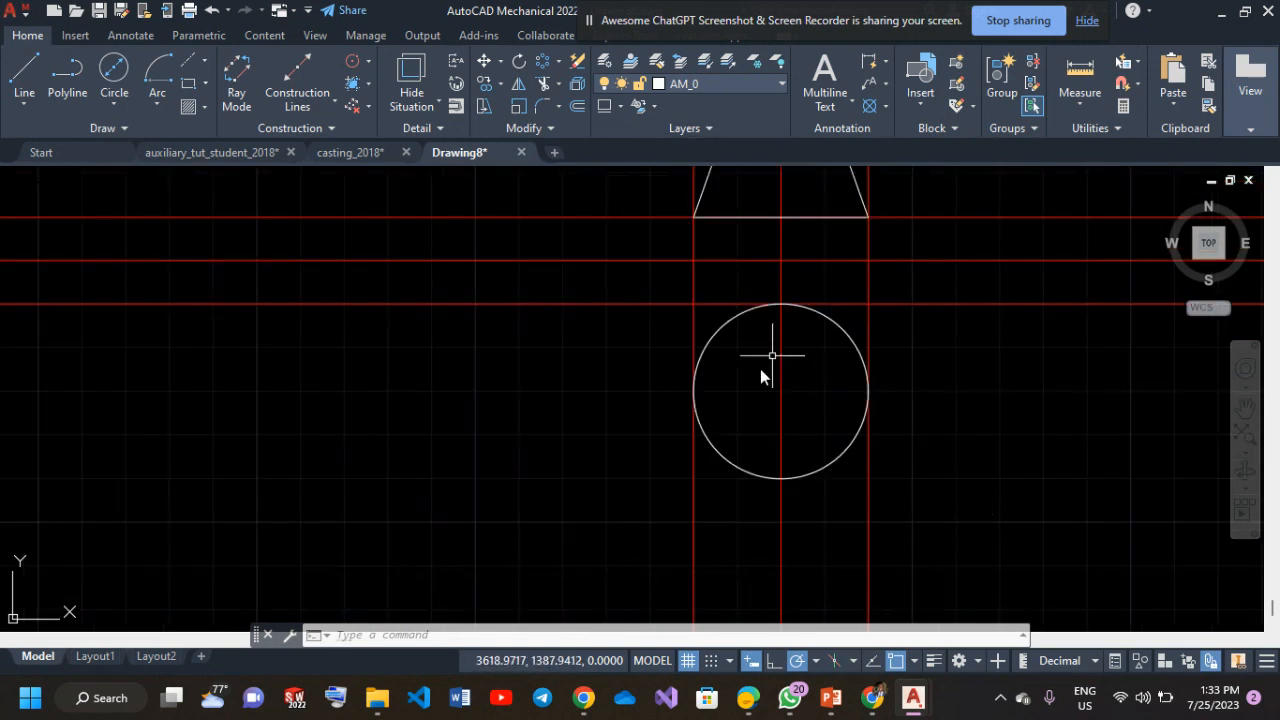
pyautogui.moveTo(758, 394); pyautogui.dragTo(654, 394, button='middle')
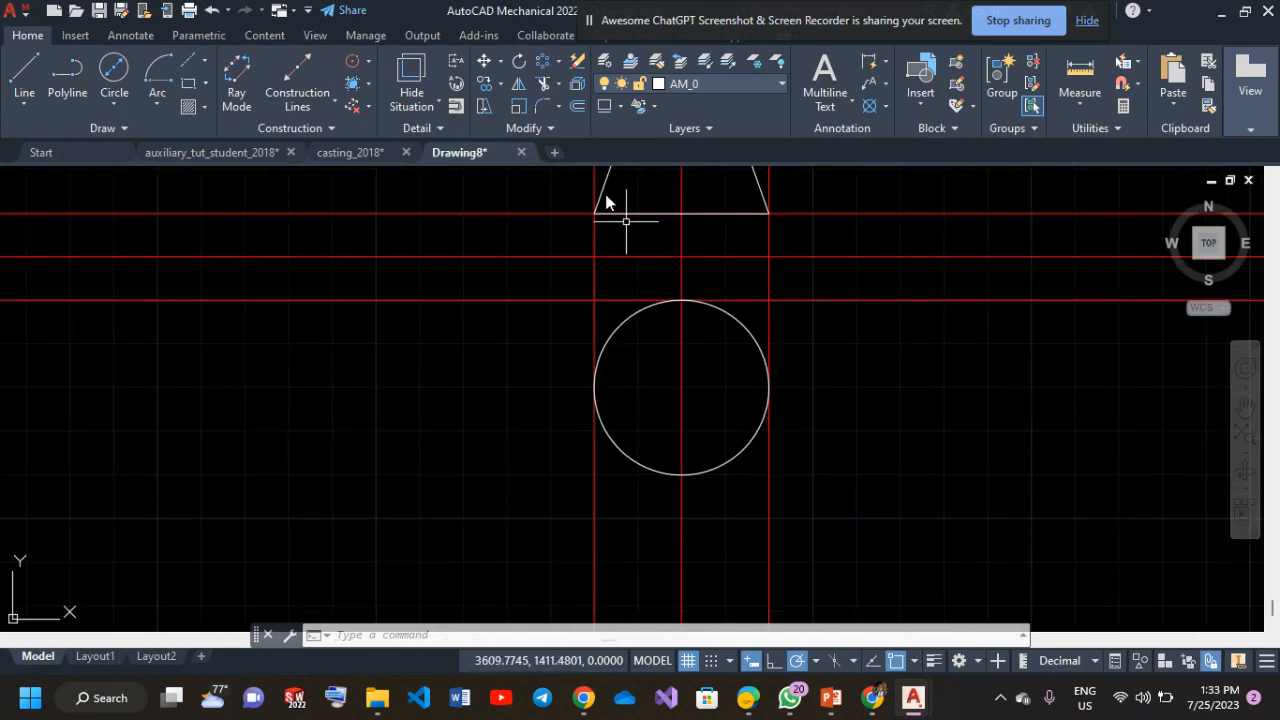
# Create a new layer named divisions with index color 60.
pyautogui.click(606, 60)
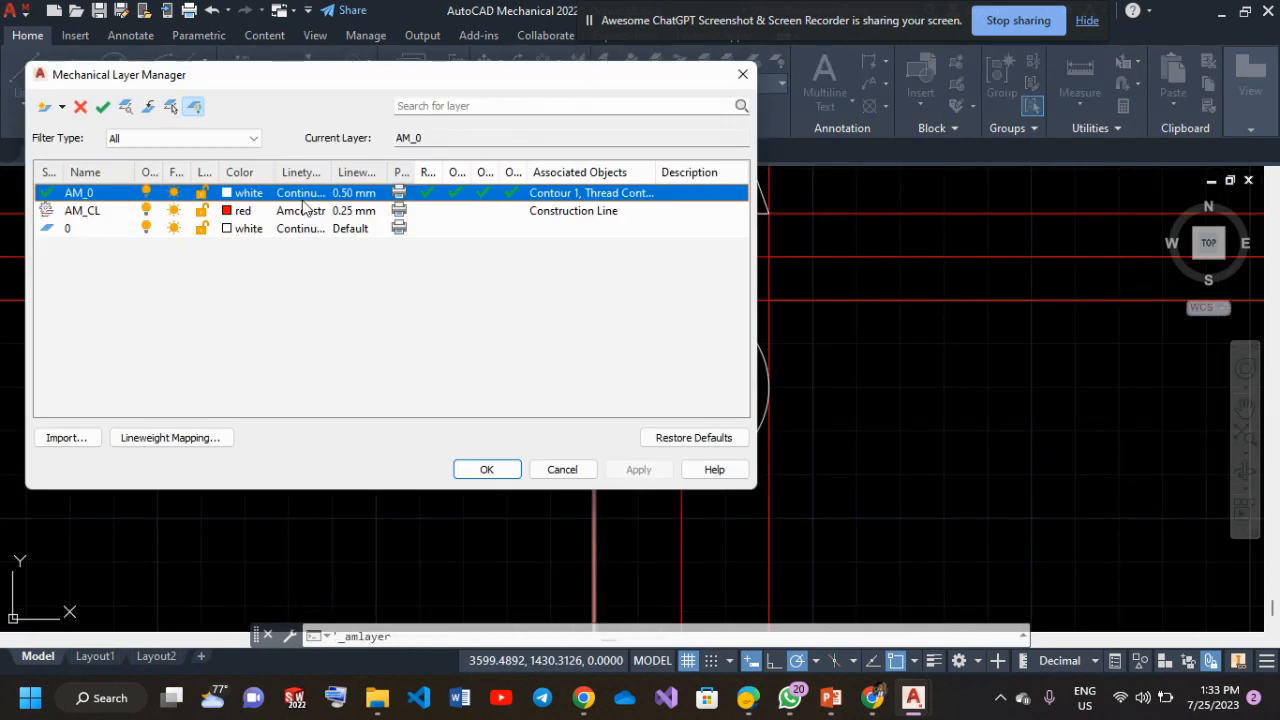
pyautogui.click(44, 107)
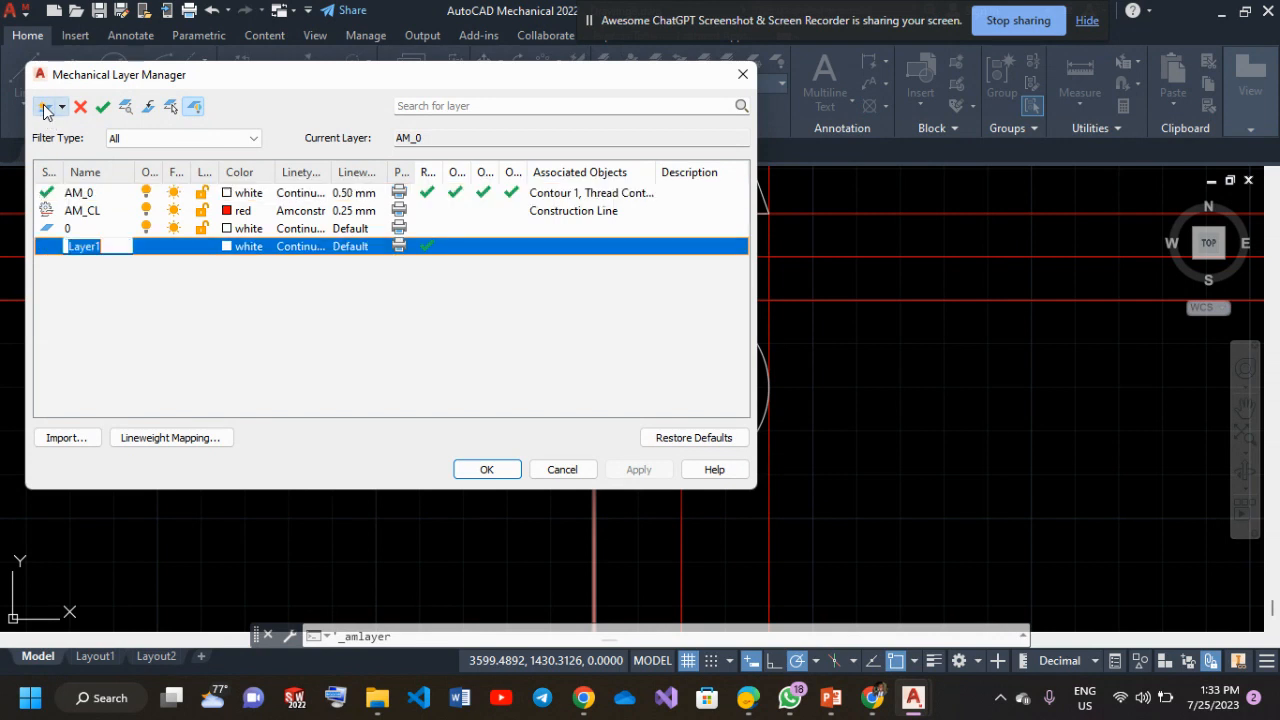
pyautogui.write('div')
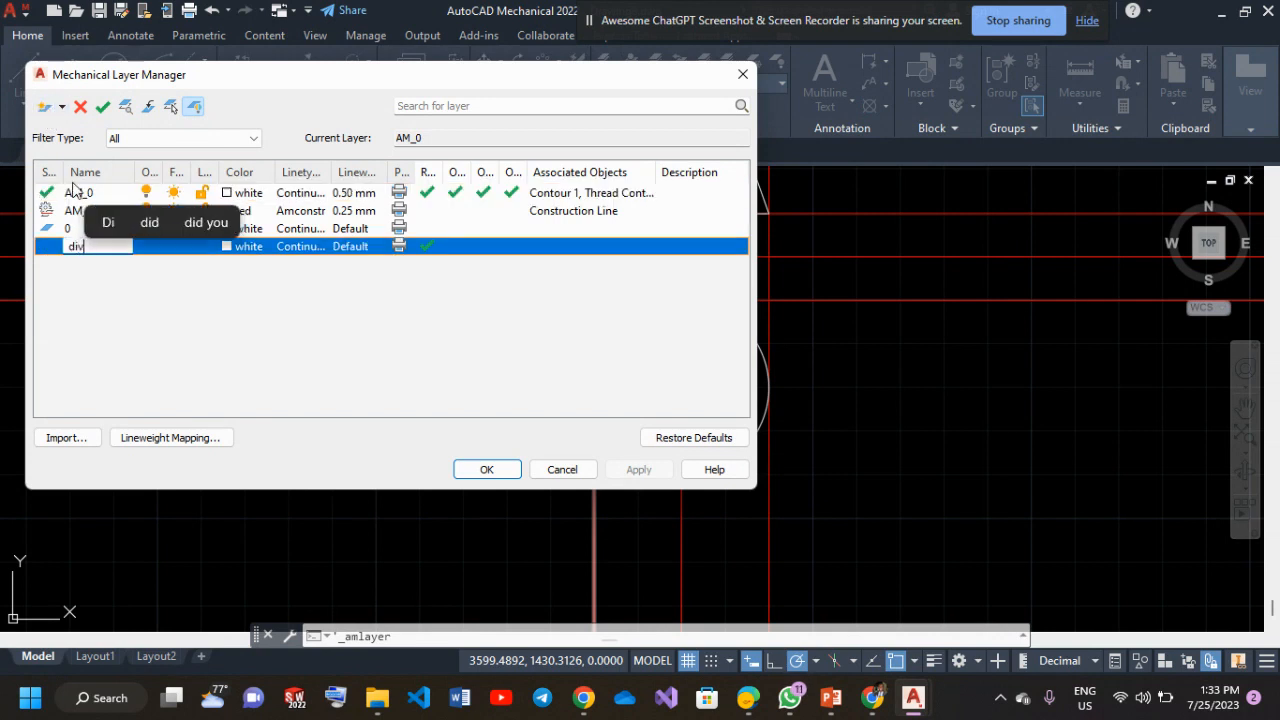
pyautogui.write('isions')
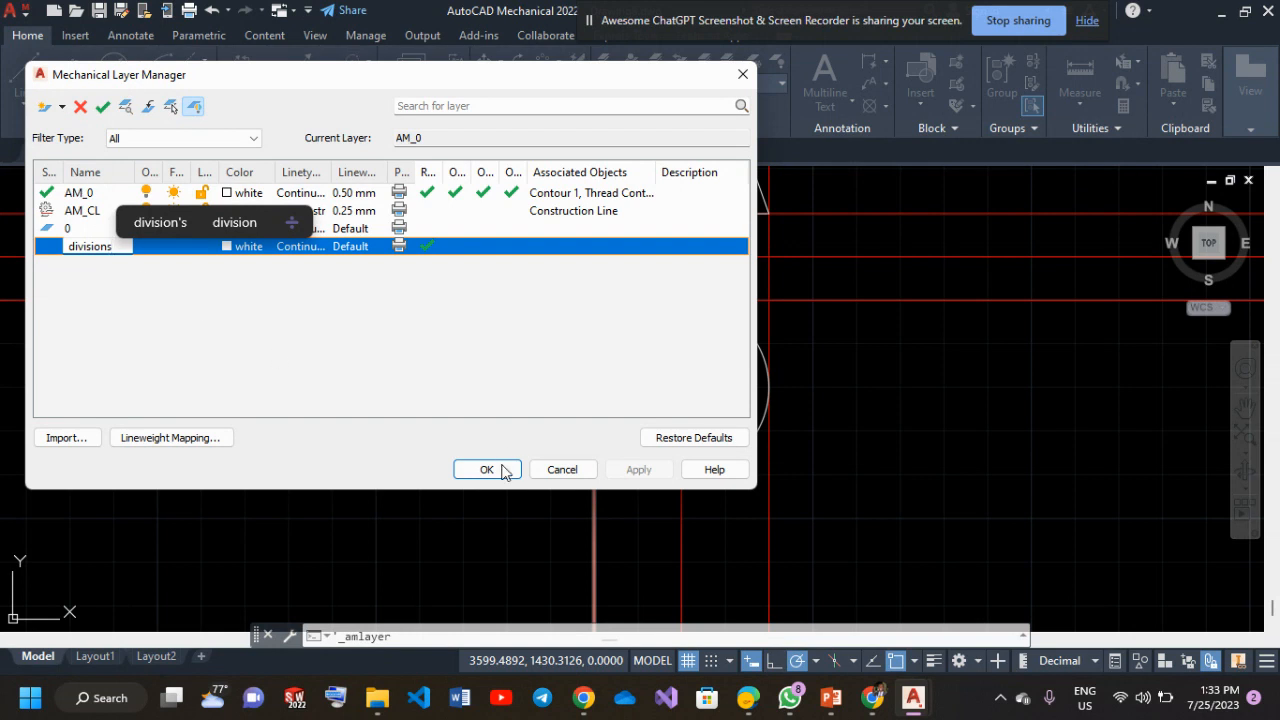
pyautogui.click(249, 253)
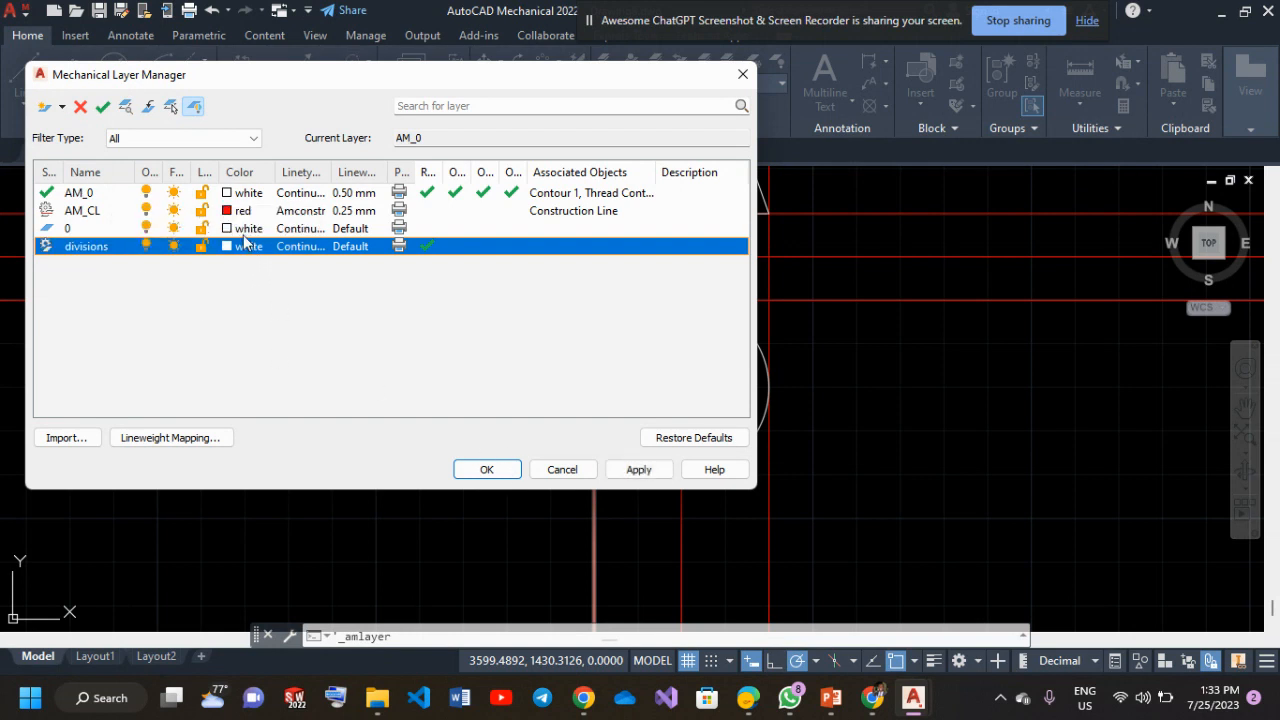
pyautogui.click(232, 250)
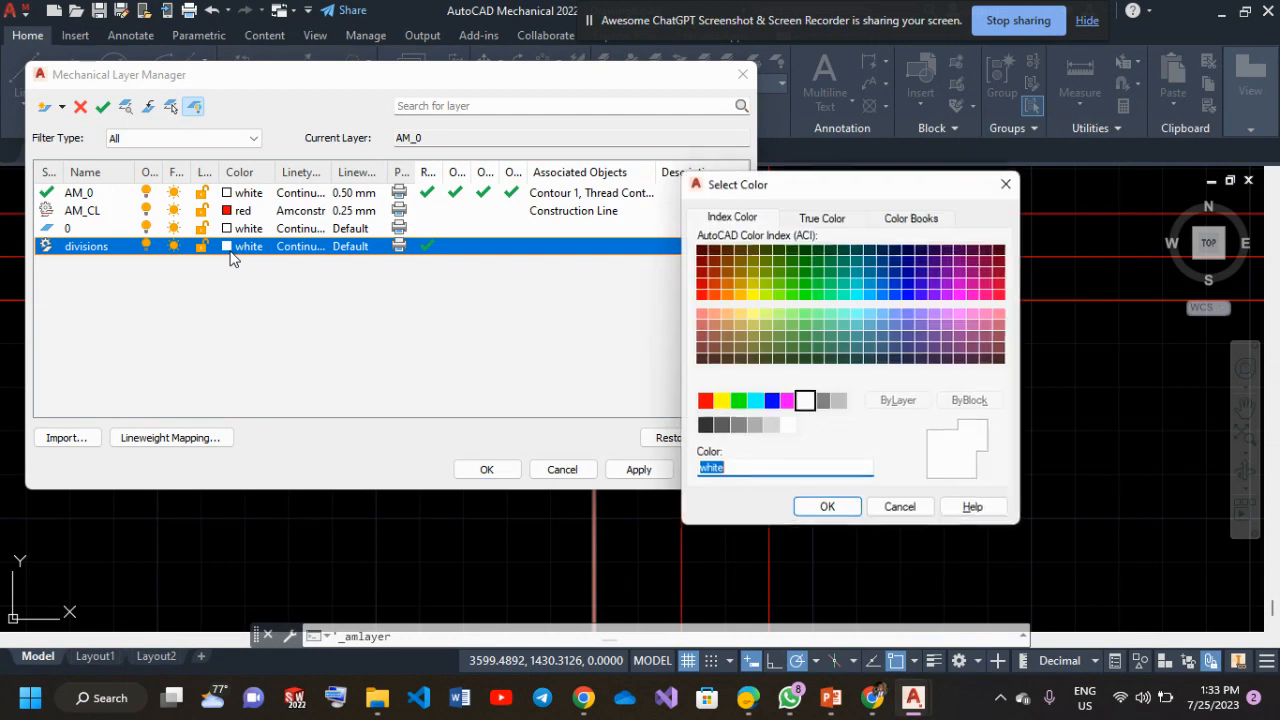
pyautogui.click(767, 296)
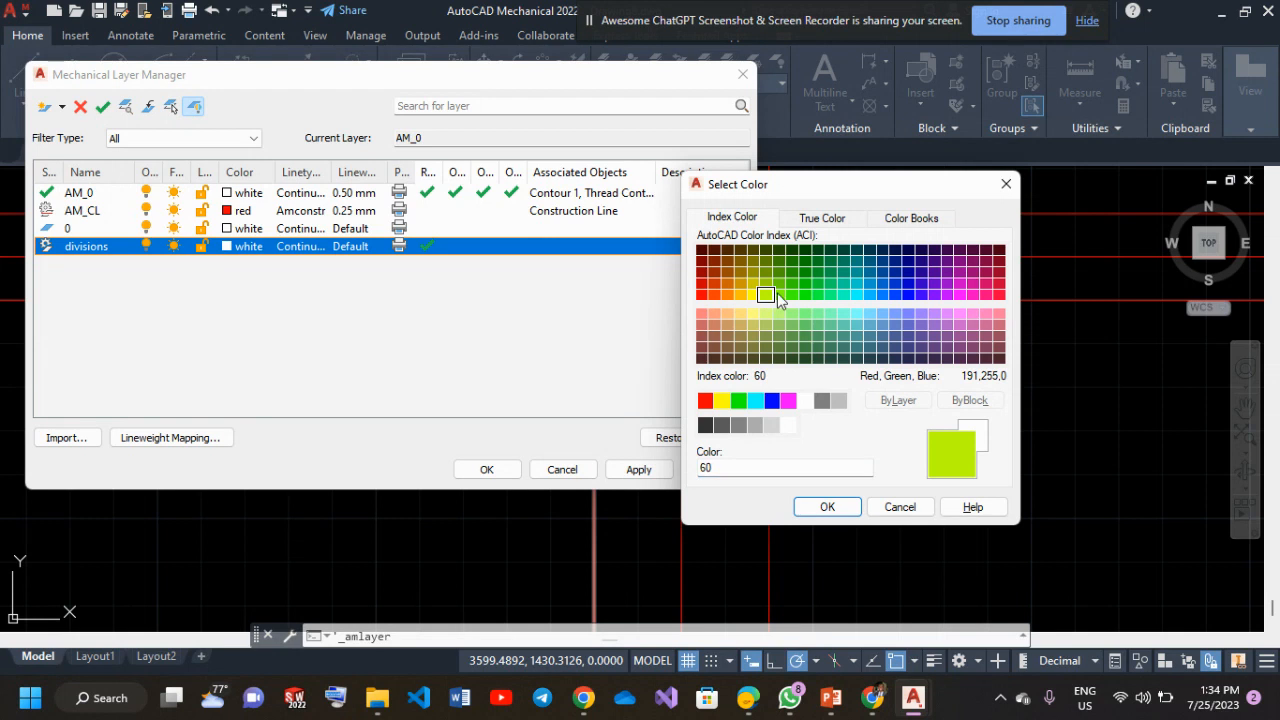
pyautogui.click(827, 506)
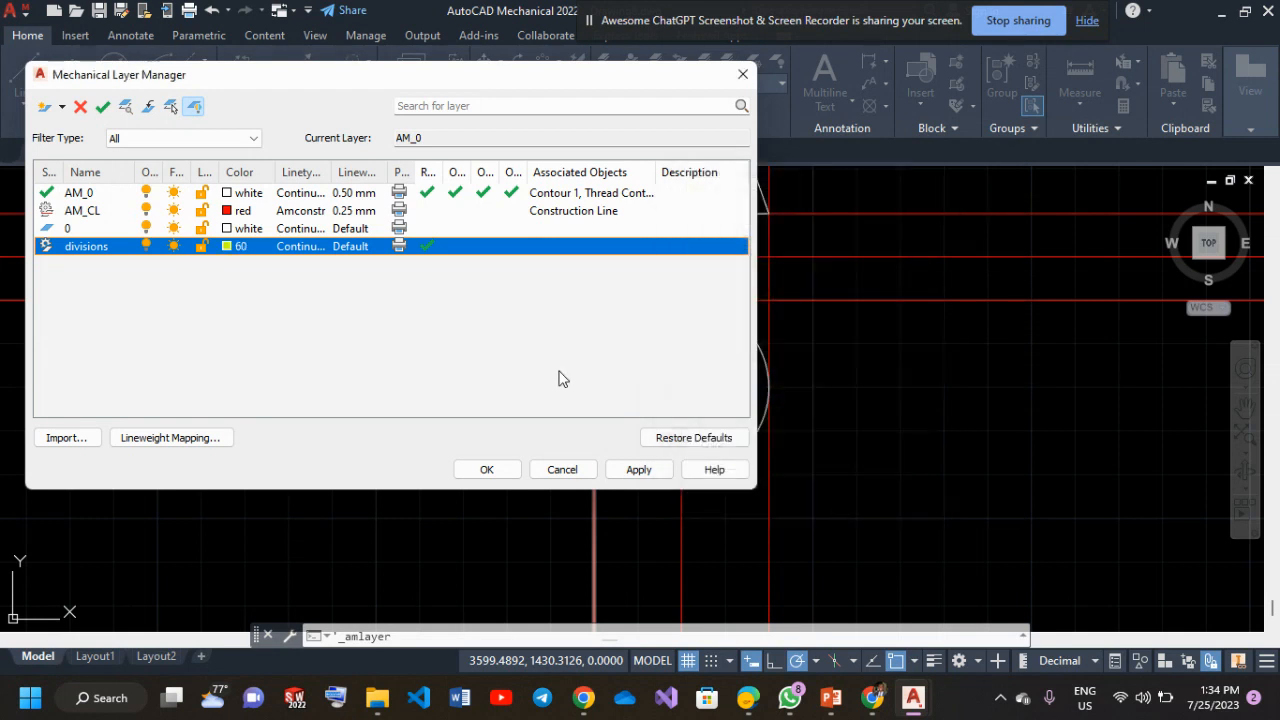
pyautogui.click(627, 467)
# Make the divisions layer current and close the layer manager.
pyautogui.rightClick(452, 244)
pyautogui.click(534, 254)
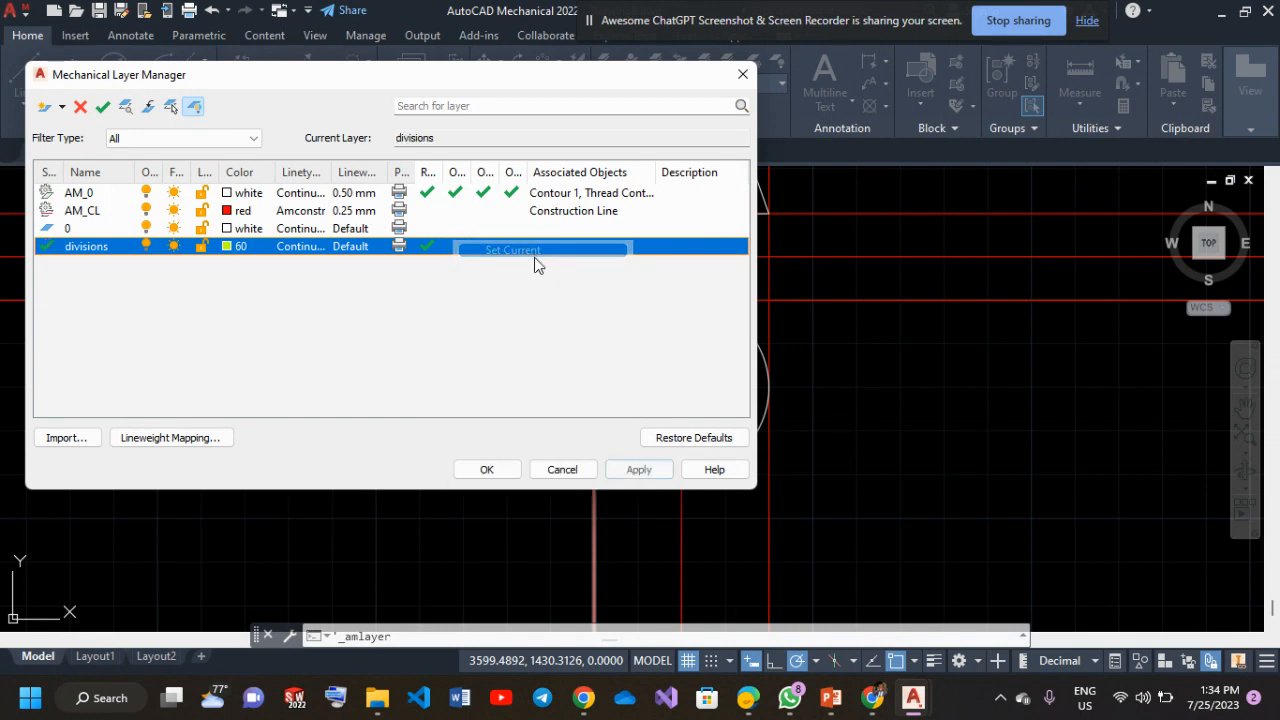
pyautogui.click(636, 469)
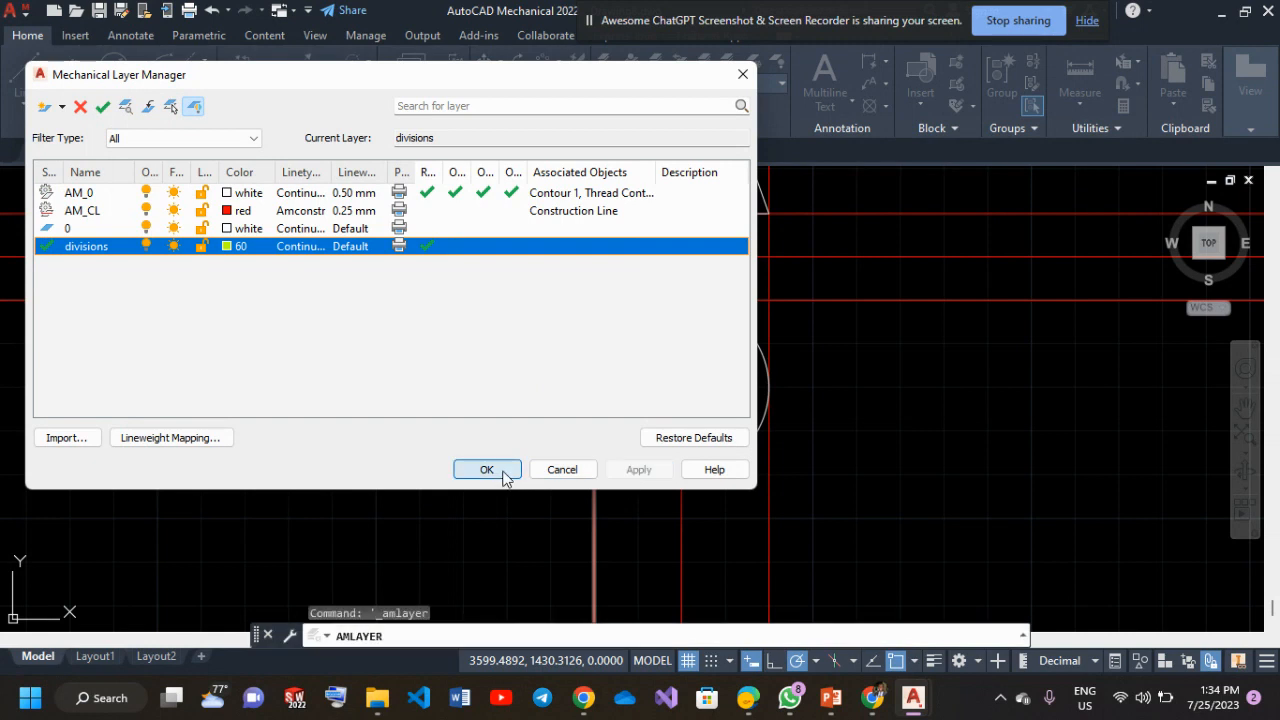
pyautogui.click(503, 473)
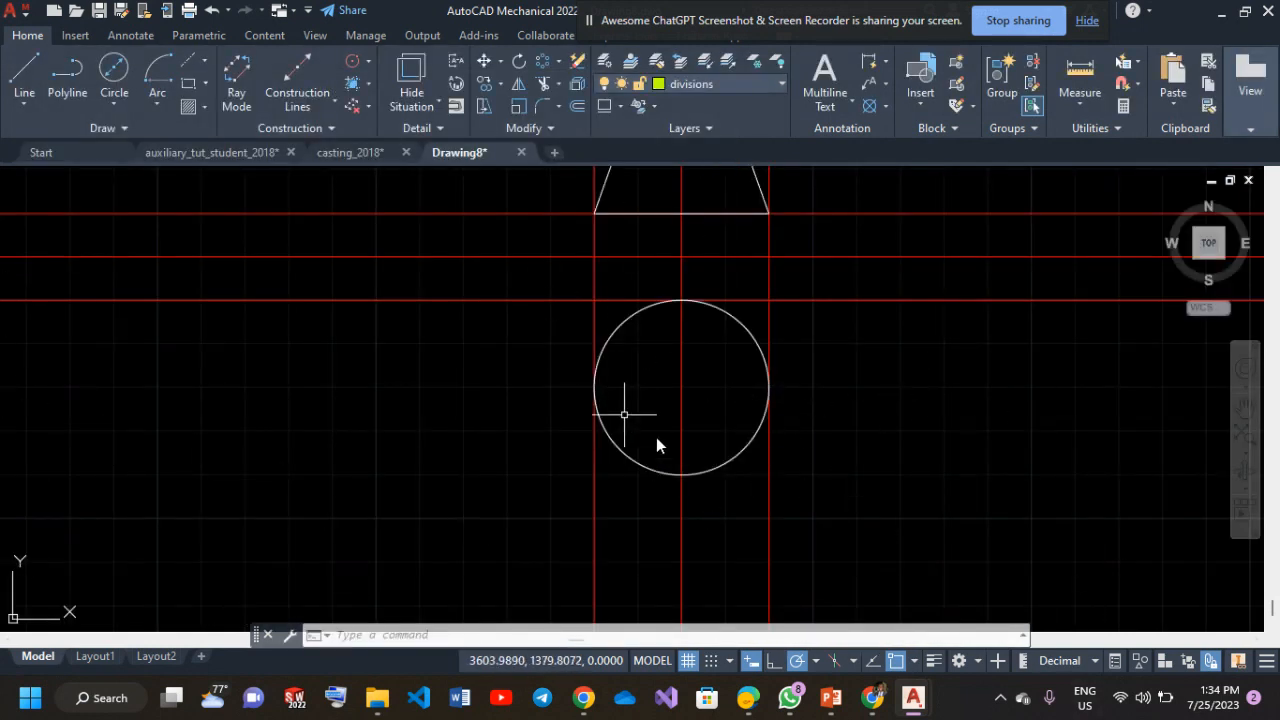
# Draw a horizontal 20 mm radius line from the circle's center to its right quadrant.
pyautogui.click(27, 78)
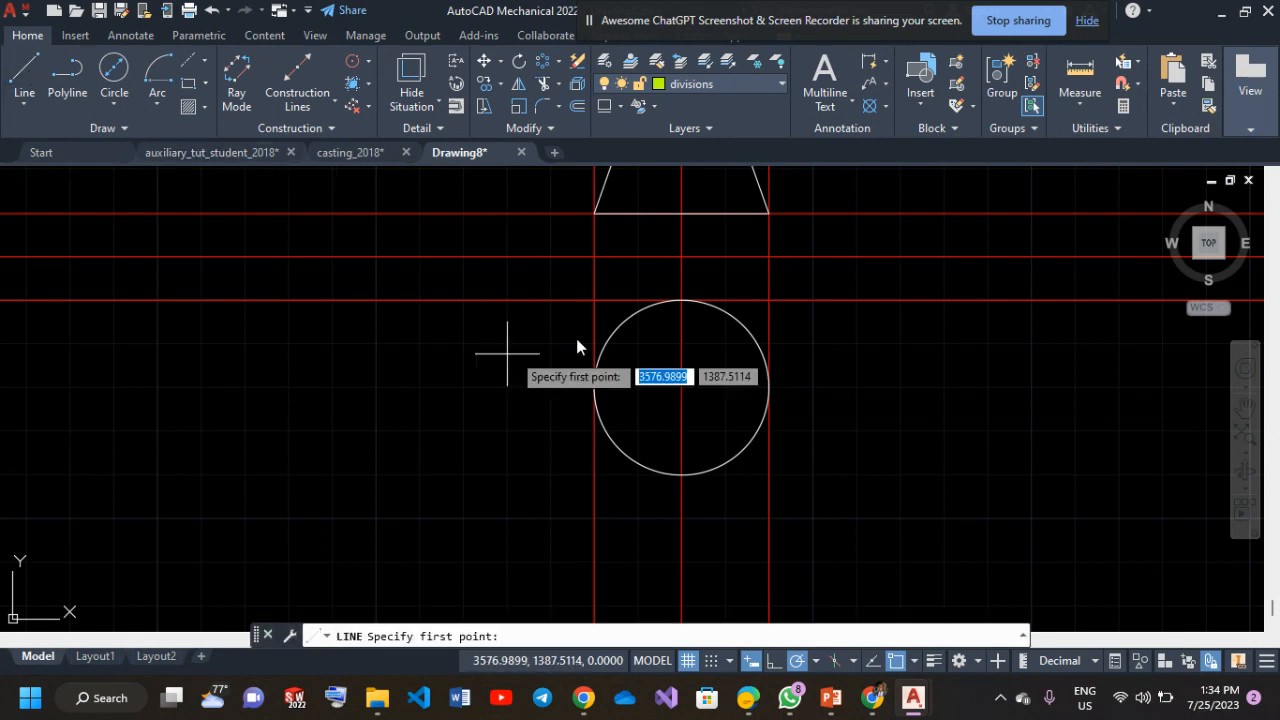
pyautogui.click(681, 387)
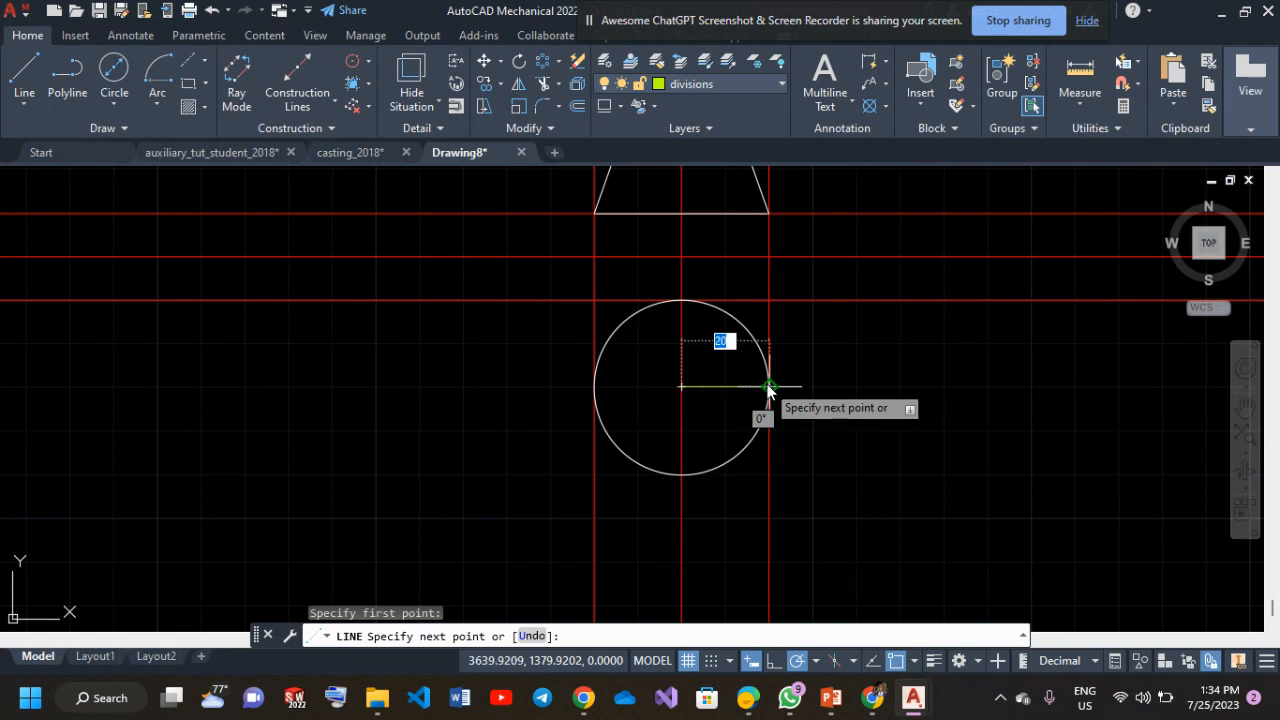
pyautogui.click(769, 387)
pyautogui.press('Return')
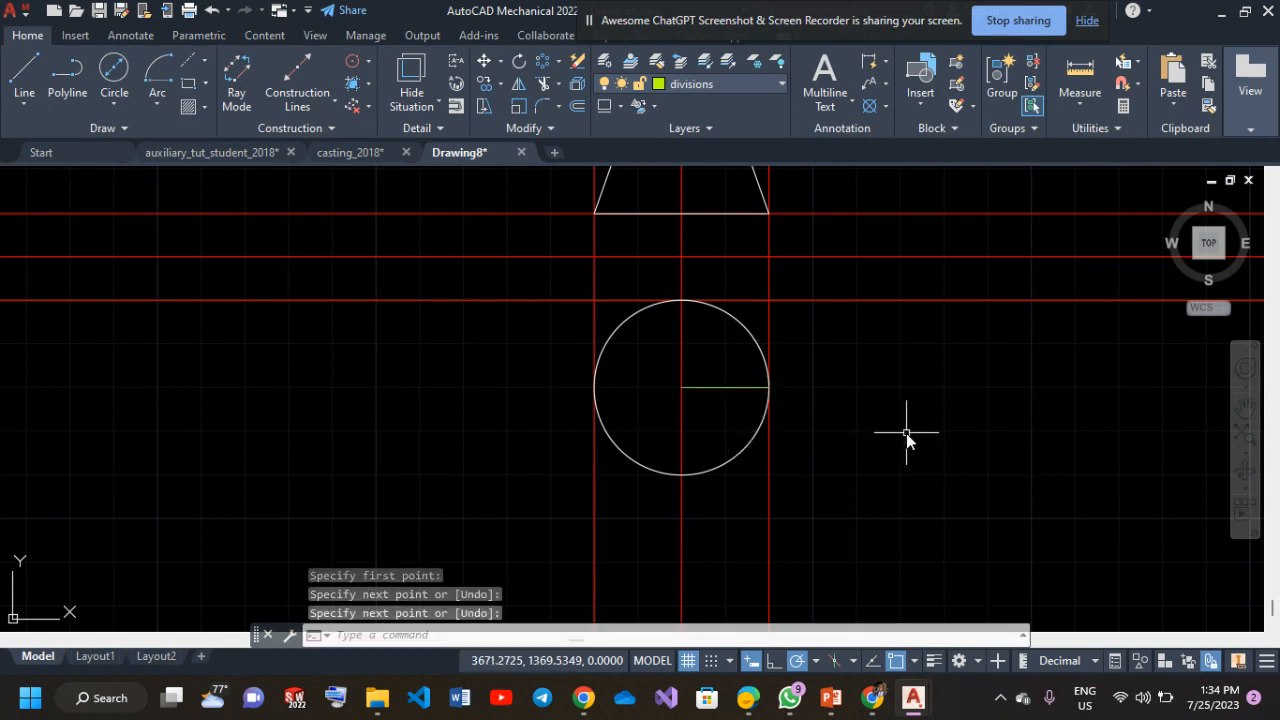
# Polar array the radius line about the circle's center with 12 items.
pyautogui.moveTo(612, 397); pyautogui.dragTo(509, 437, button='middle')
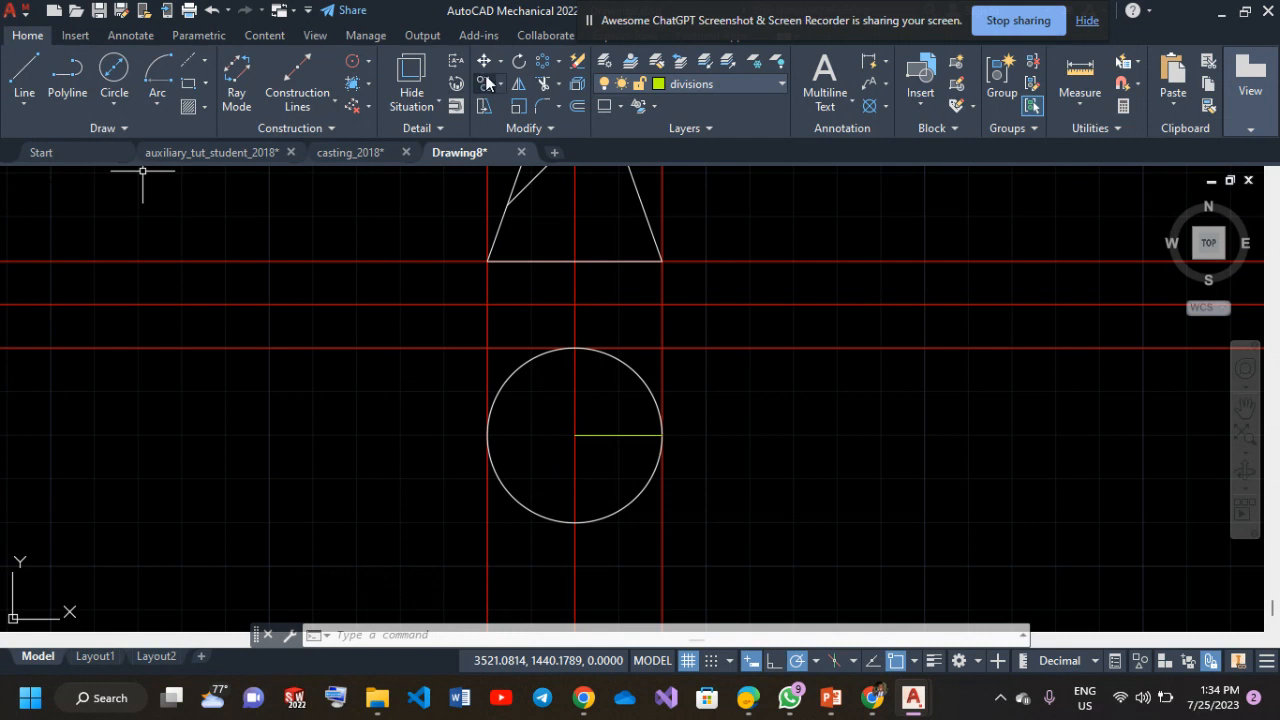
pyautogui.click(559, 63)
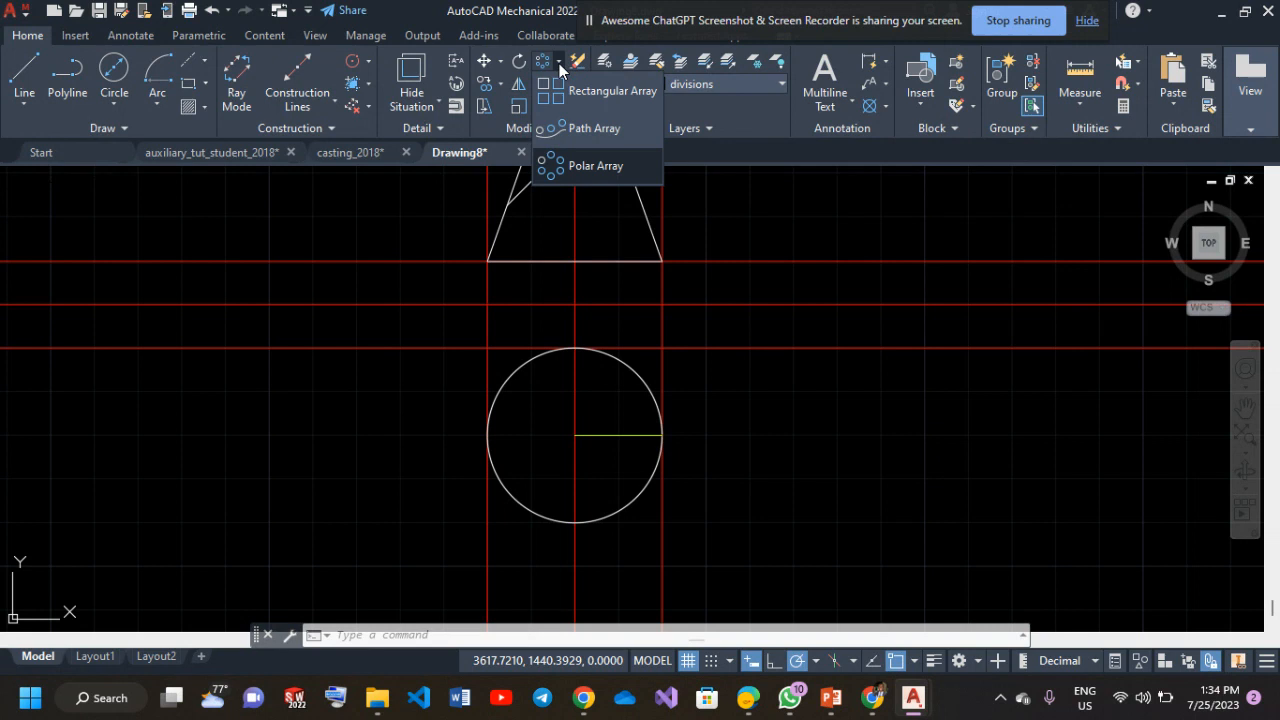
pyautogui.click(601, 167)
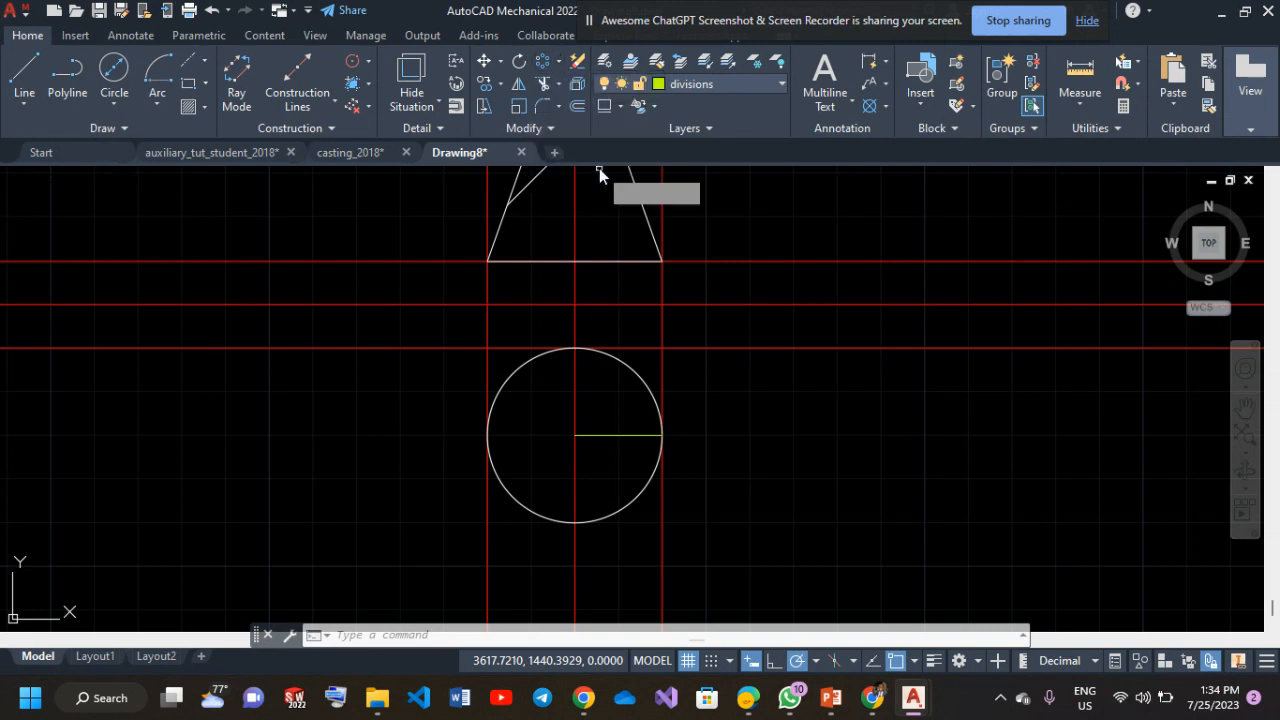
pyautogui.click(609, 434)
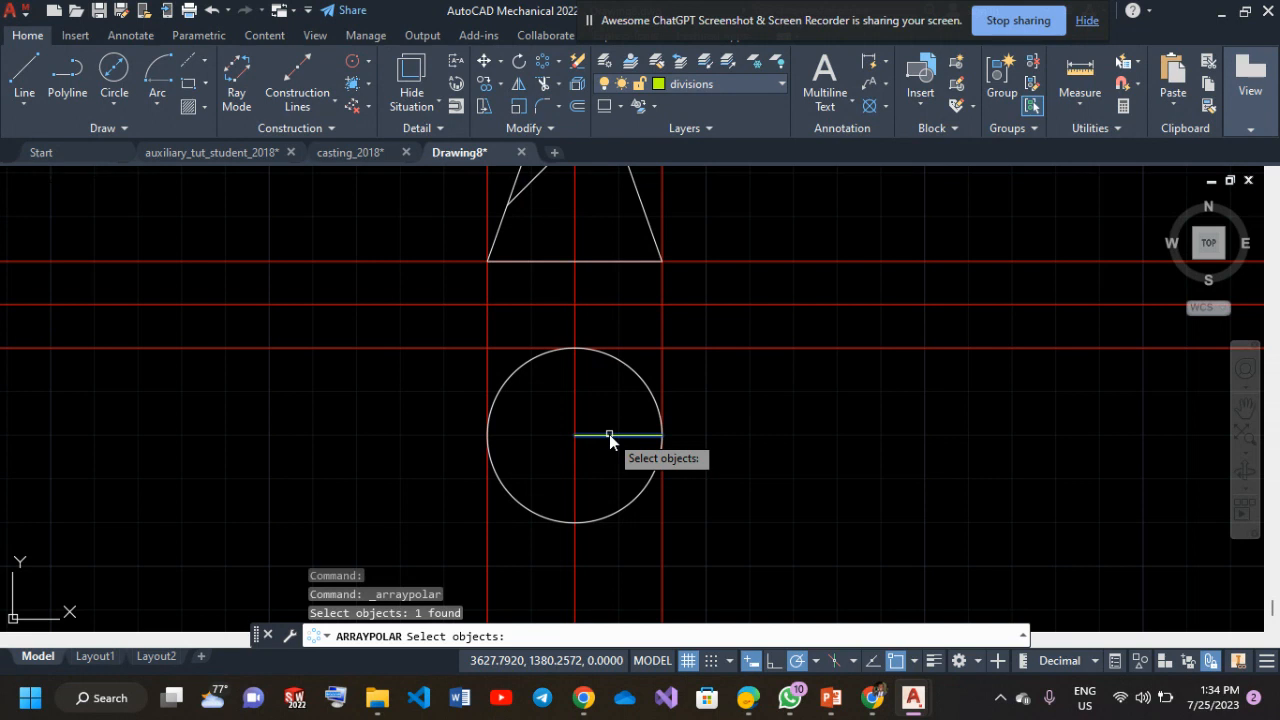
pyautogui.press('Return')
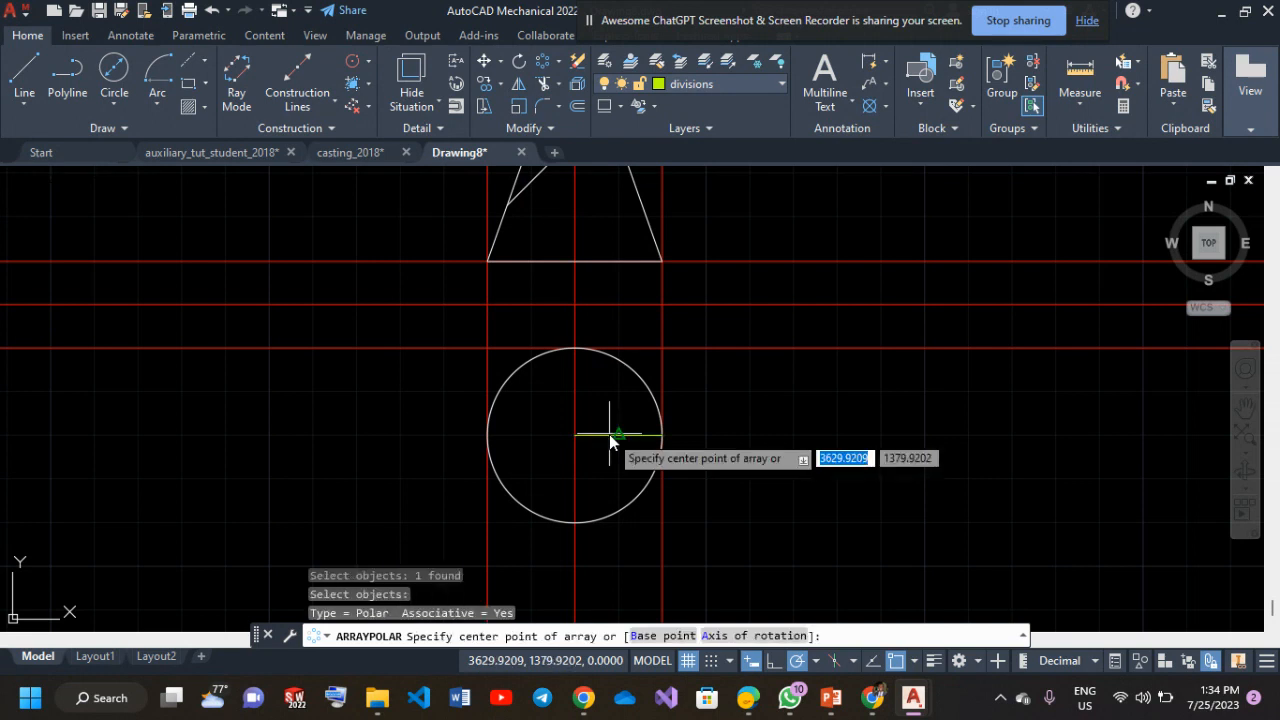
pyautogui.click(576, 435)
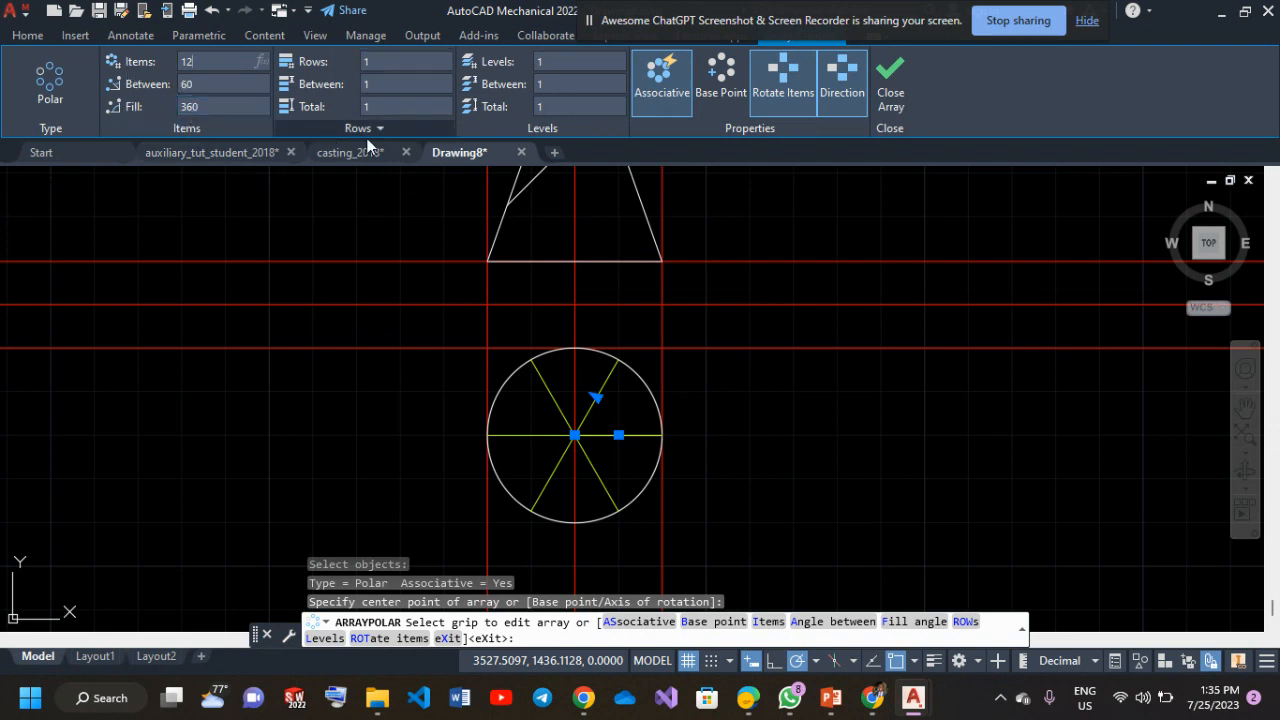
pyautogui.click(891, 85)
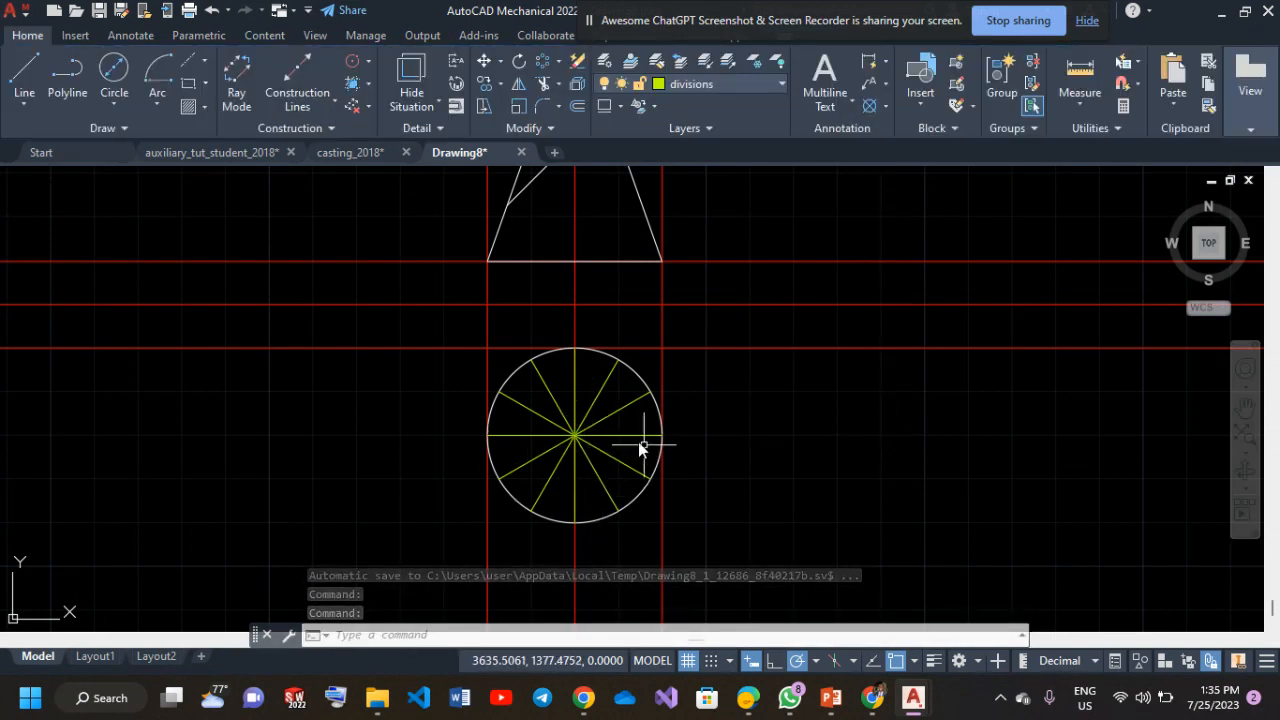
# Place a multiline text label "1" in the empty area left of the divided circle, and turn object snap off.
pyautogui.moveTo(627, 465)
pyautogui.mouseDown(button='middle')
pyautogui.moveTo(623, 534)
pyautogui.moveTo(627, 469)
pyautogui.mouseUp(button='middle')
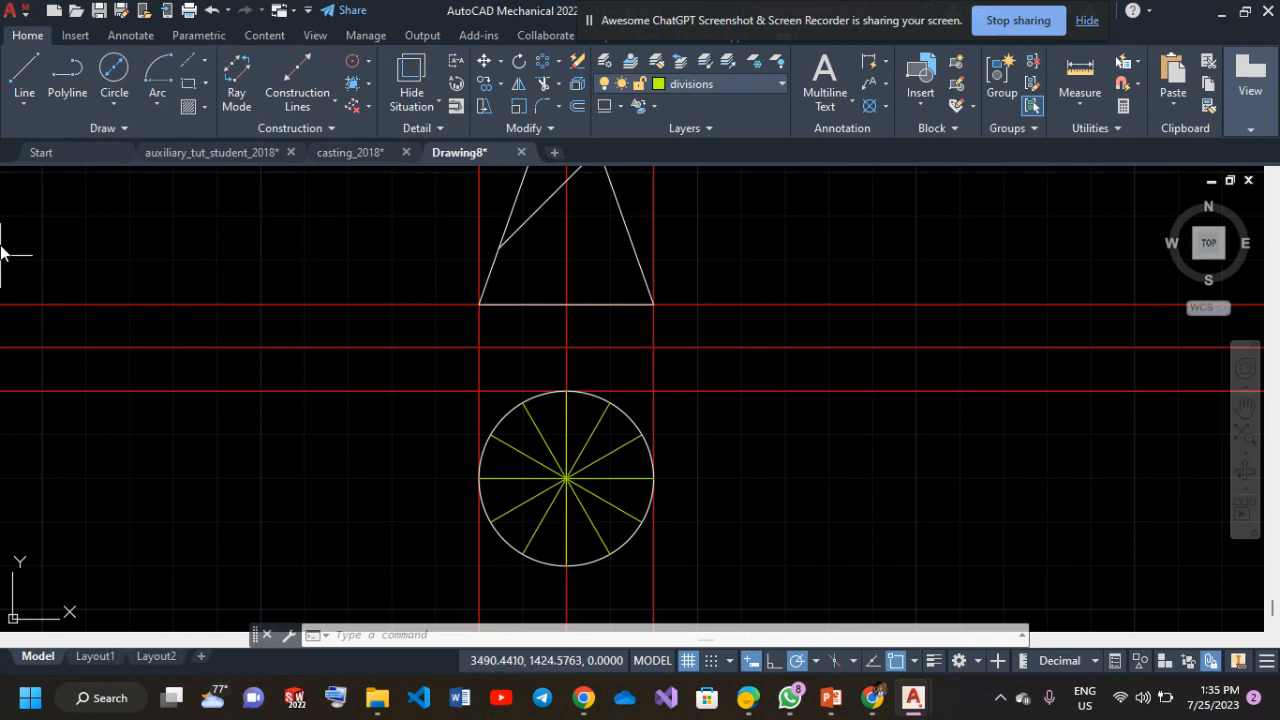
pyautogui.click(836, 104)
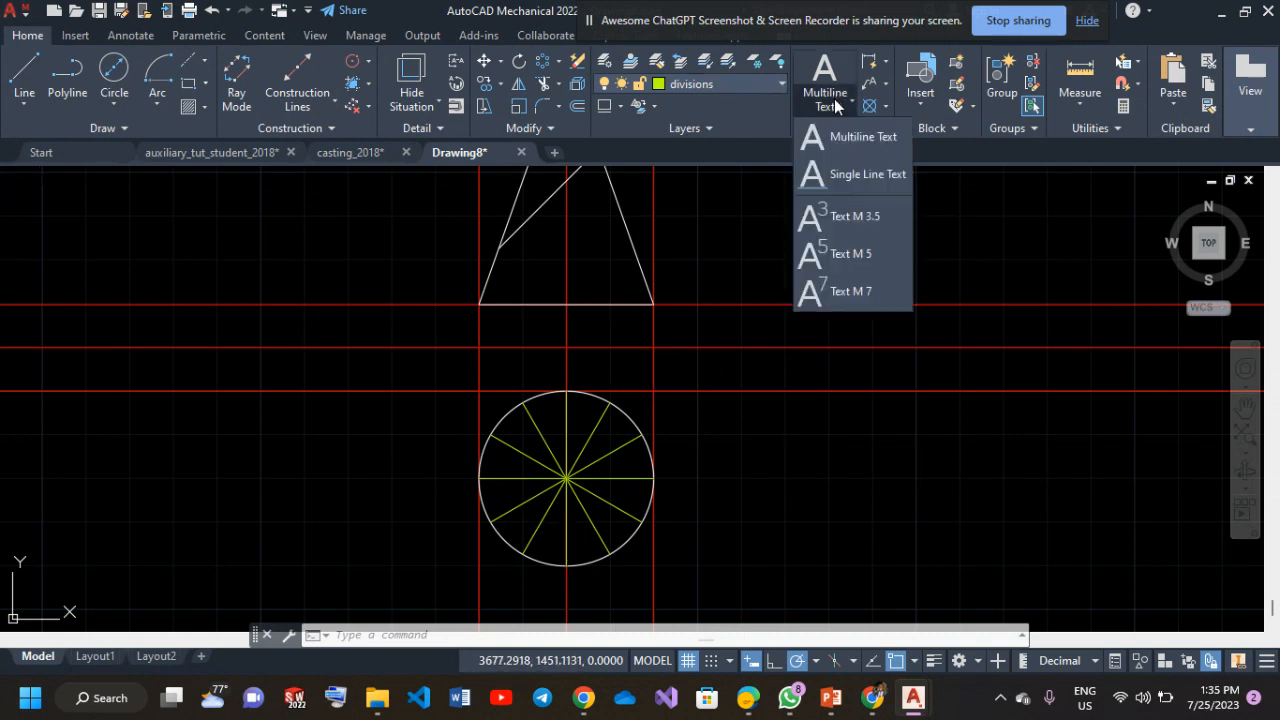
pyautogui.click(852, 137)
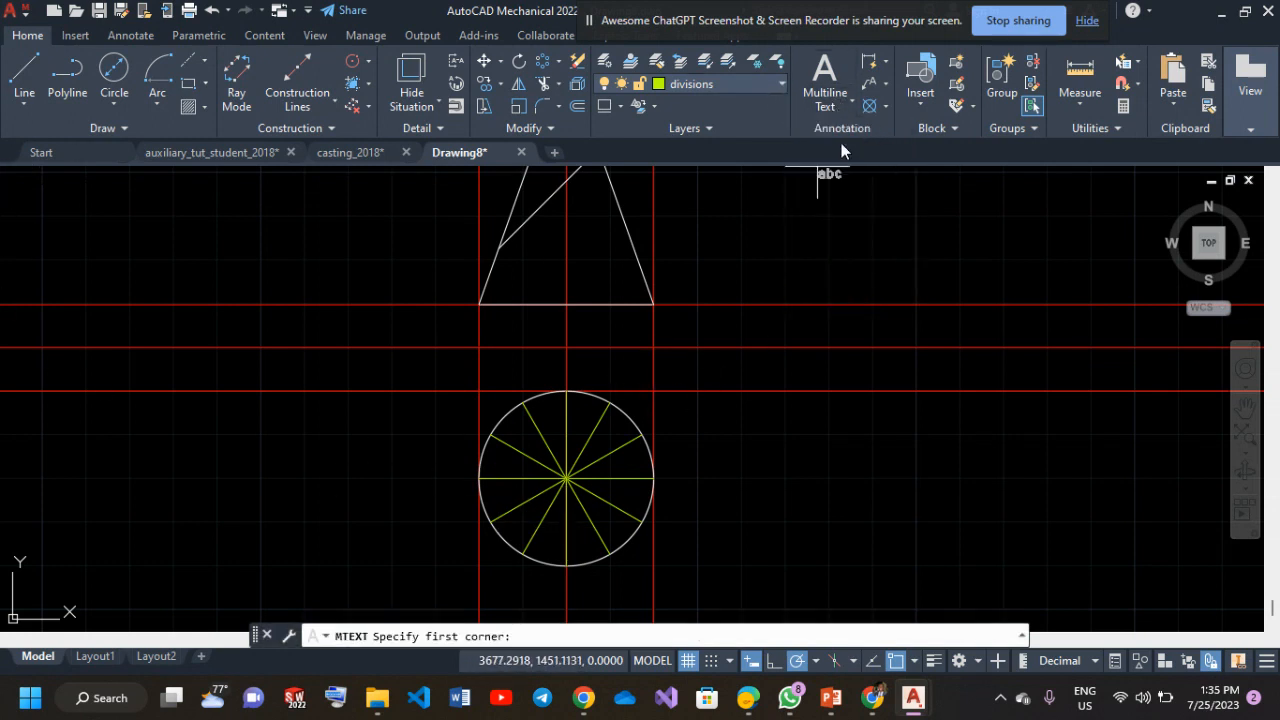
pyautogui.click(158, 475)
pyautogui.click(278, 563)
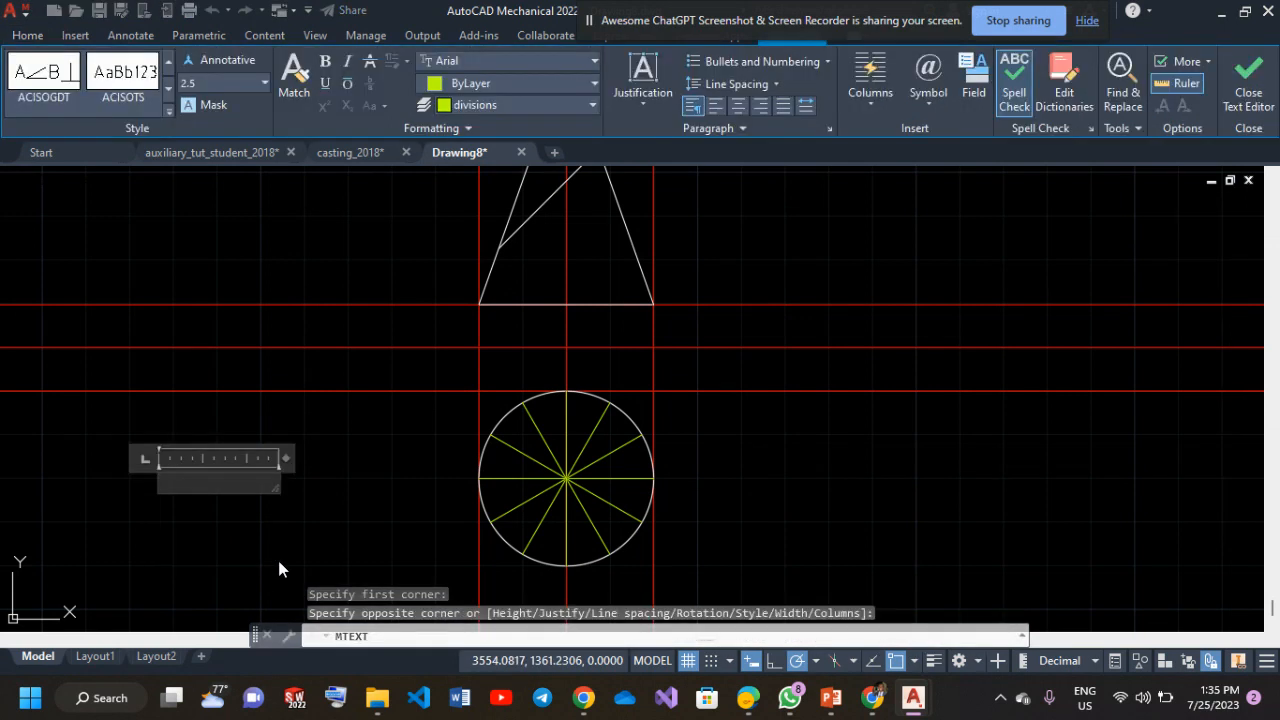
pyautogui.write('1')
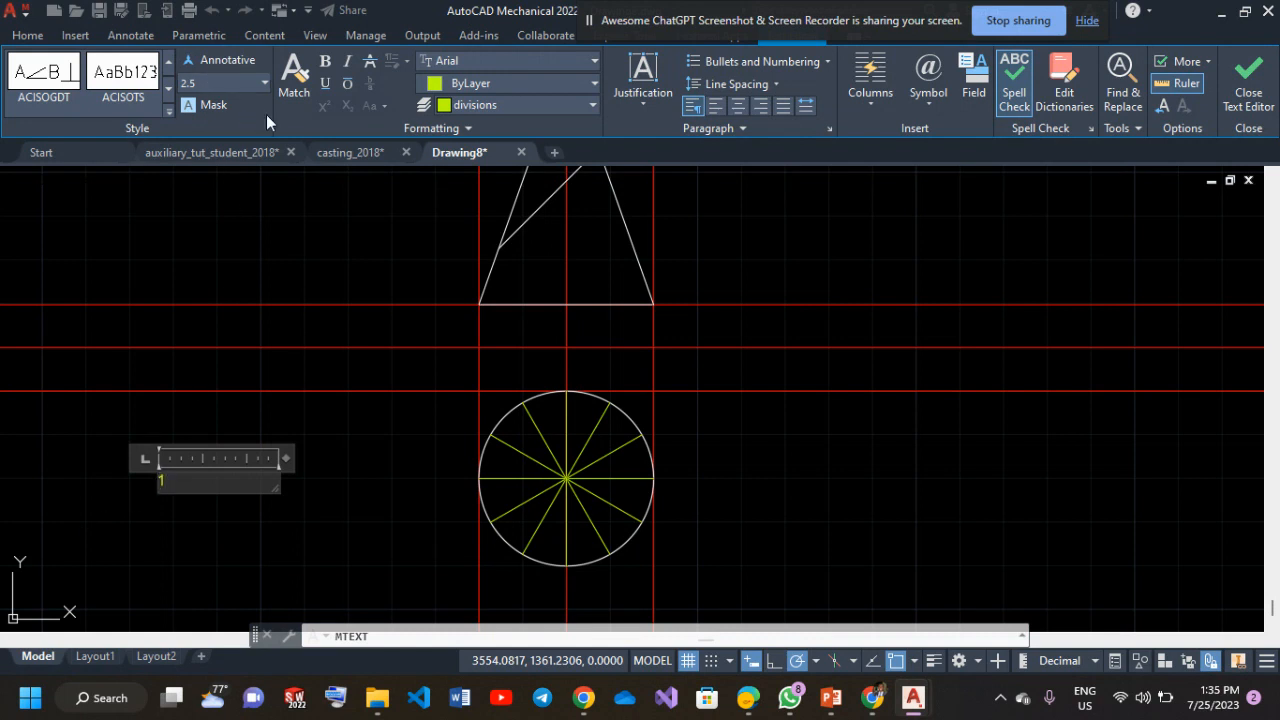
pyautogui.click(1248, 85)
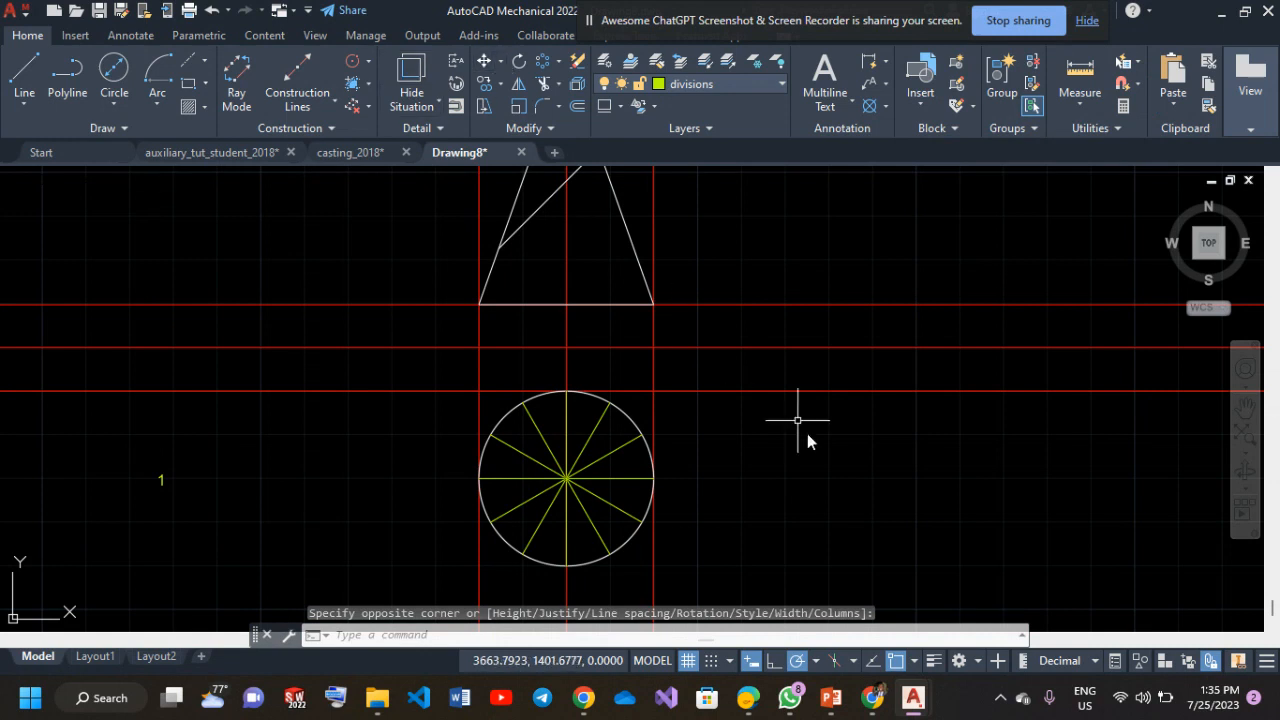
pyautogui.click(896, 660)
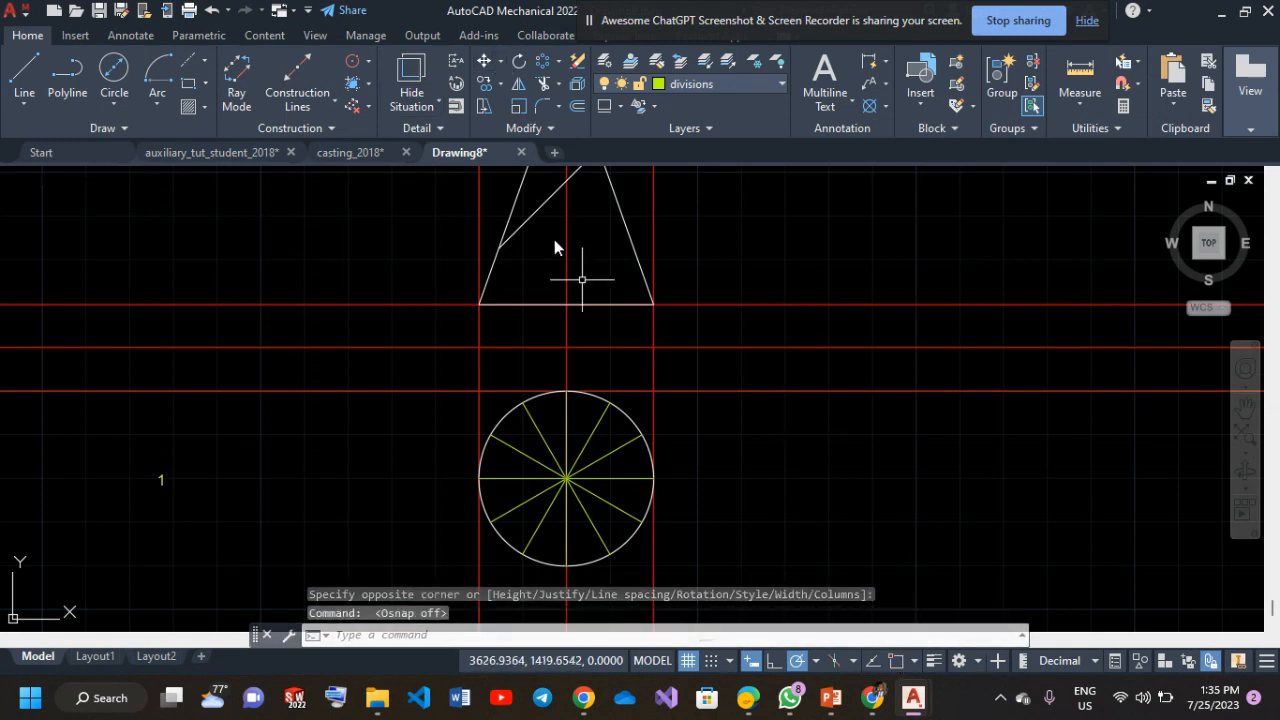
# Copy the "1" label to the outer end of each of the 12 division lines around the circle.
pyautogui.click(497, 82)
pyautogui.click(219, 480)
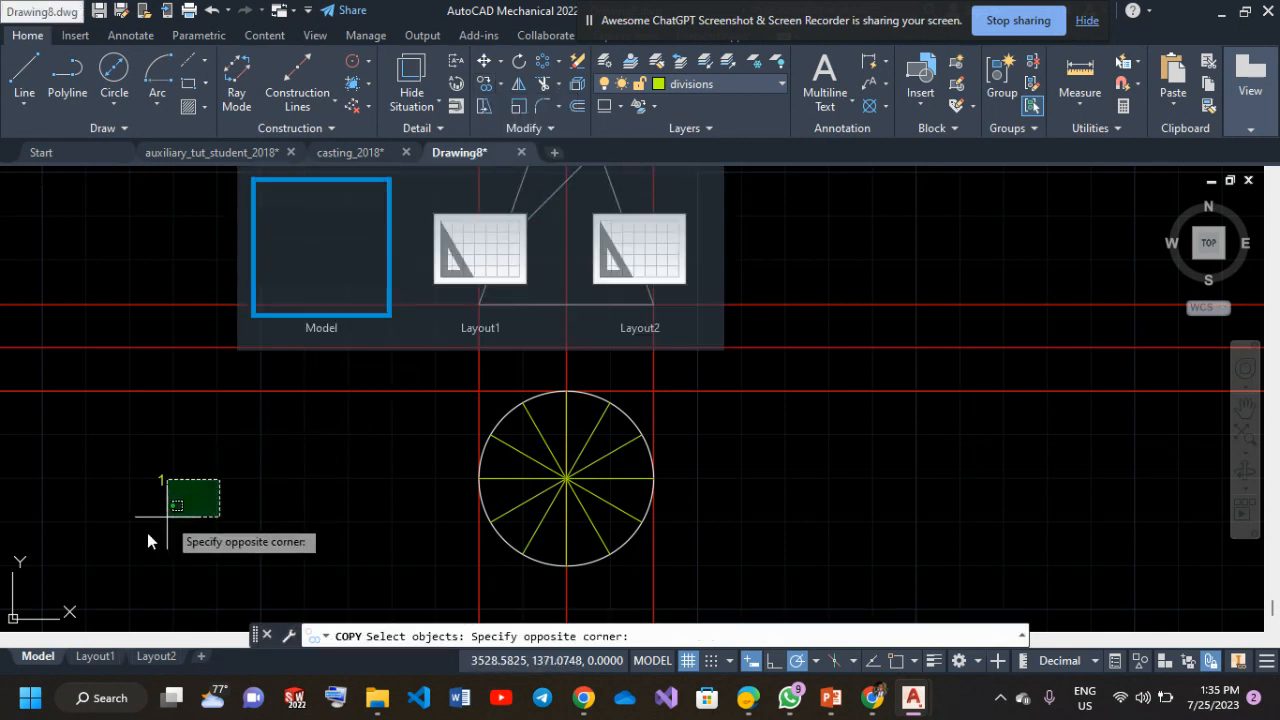
pyautogui.click(129, 490)
pyautogui.press('Return')
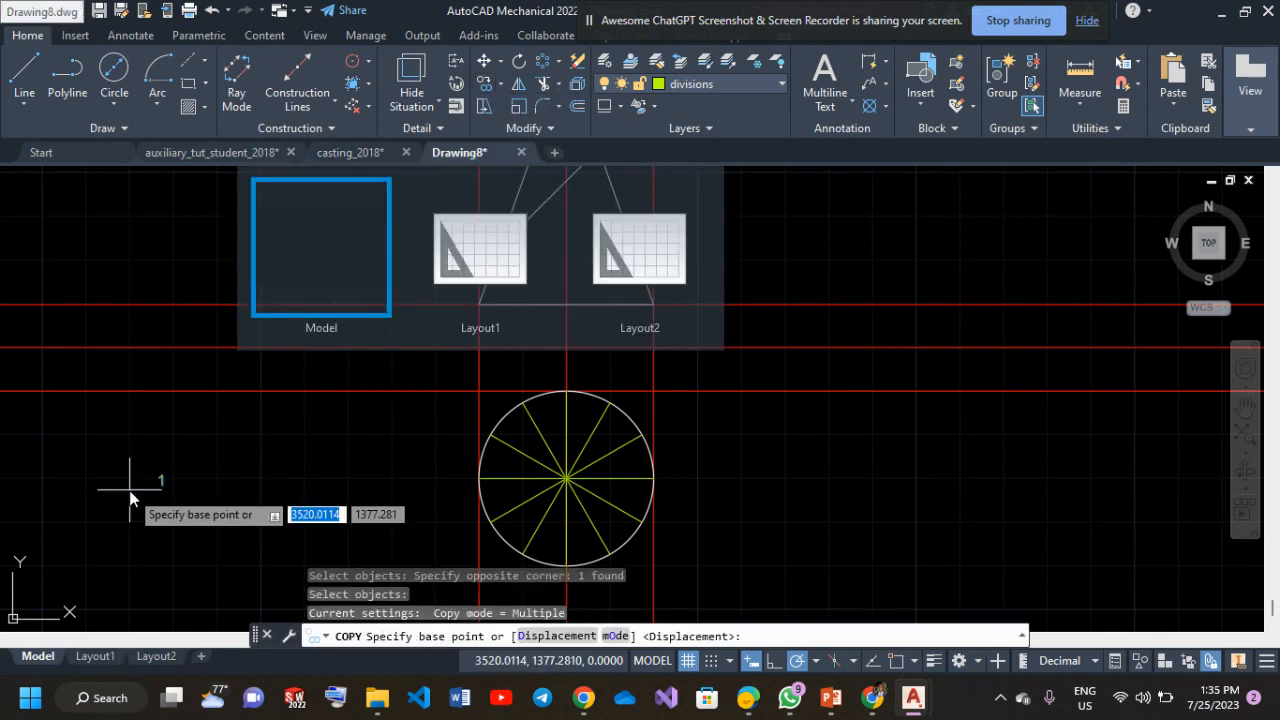
pyautogui.click(129, 490)
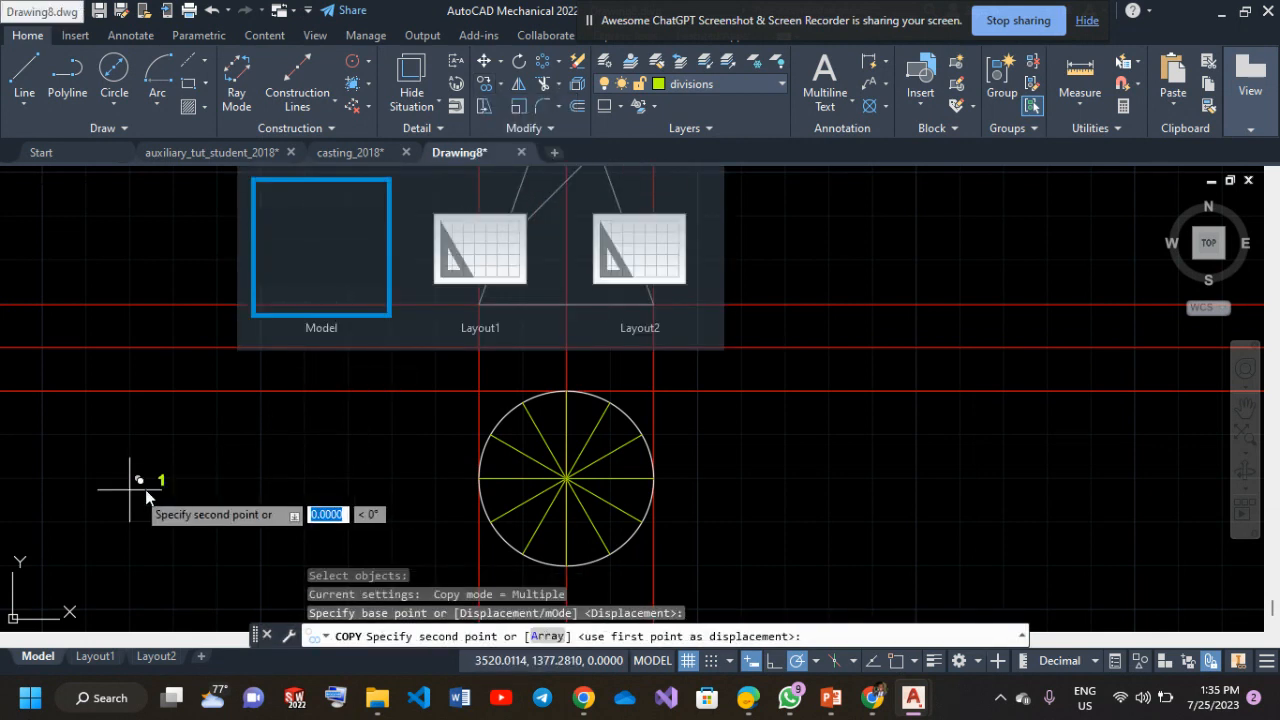
pyautogui.click(437, 490)
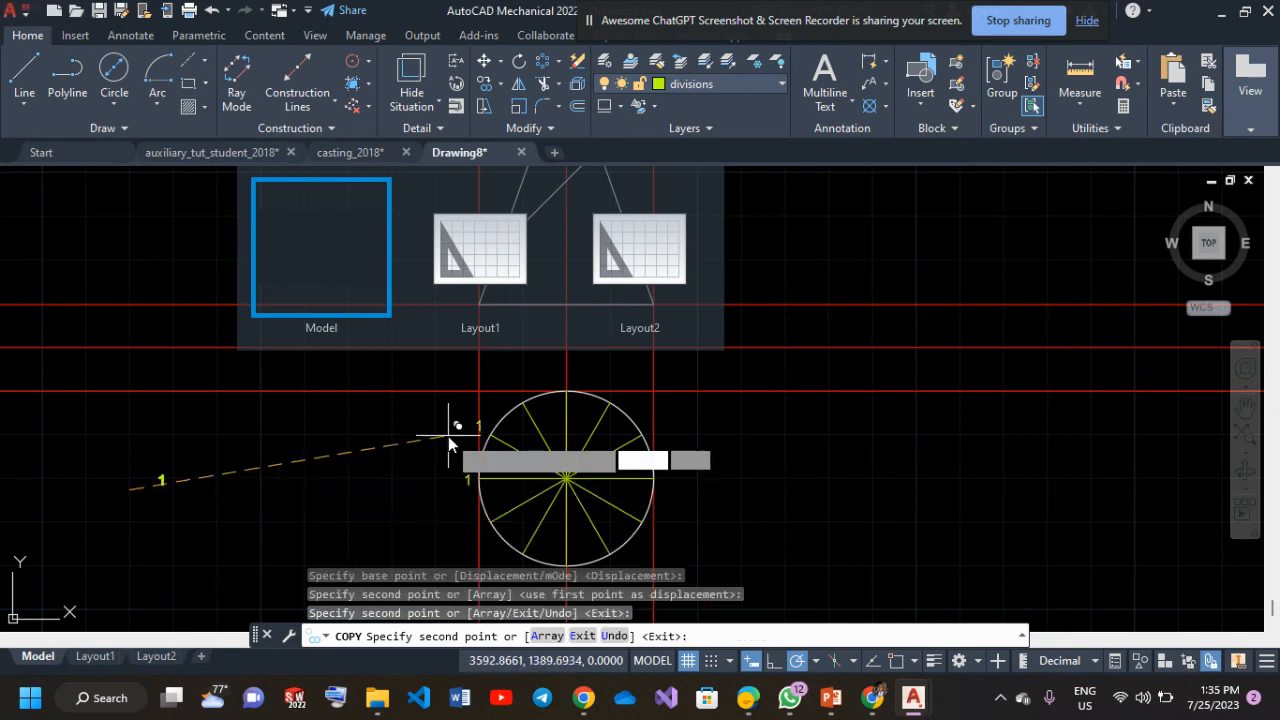
pyautogui.click(480, 405)
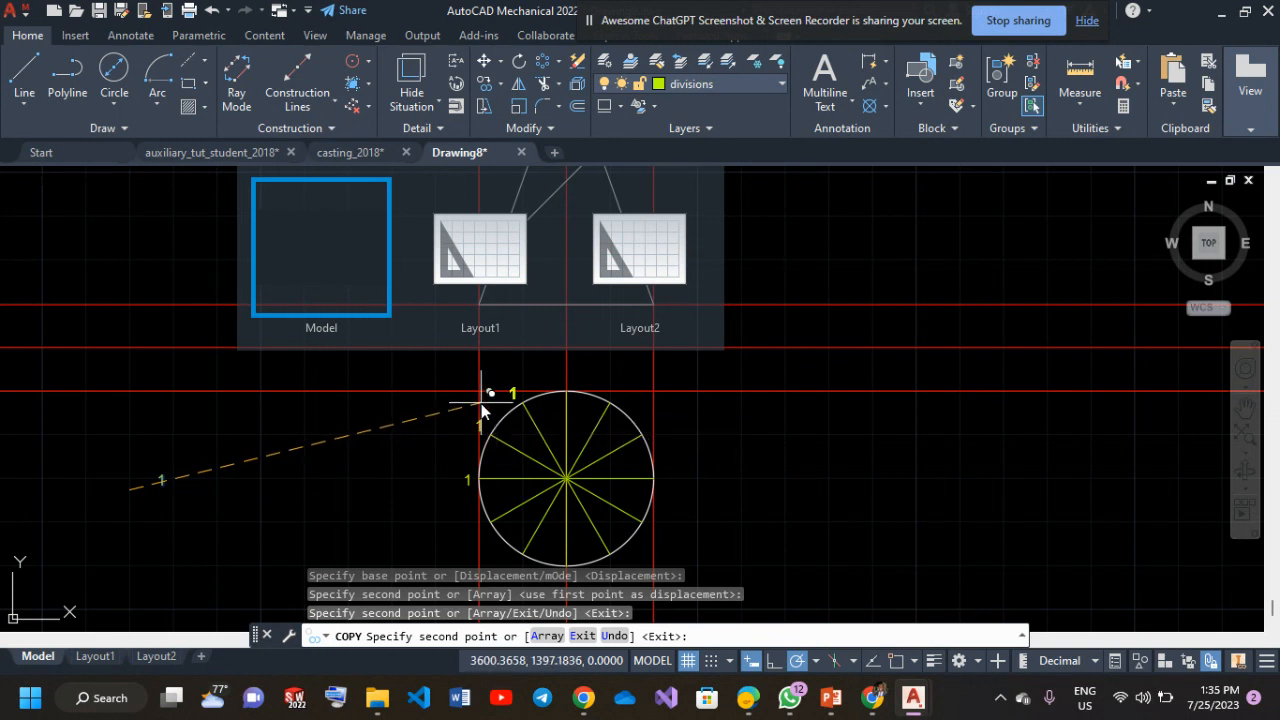
pyautogui.click(541, 395)
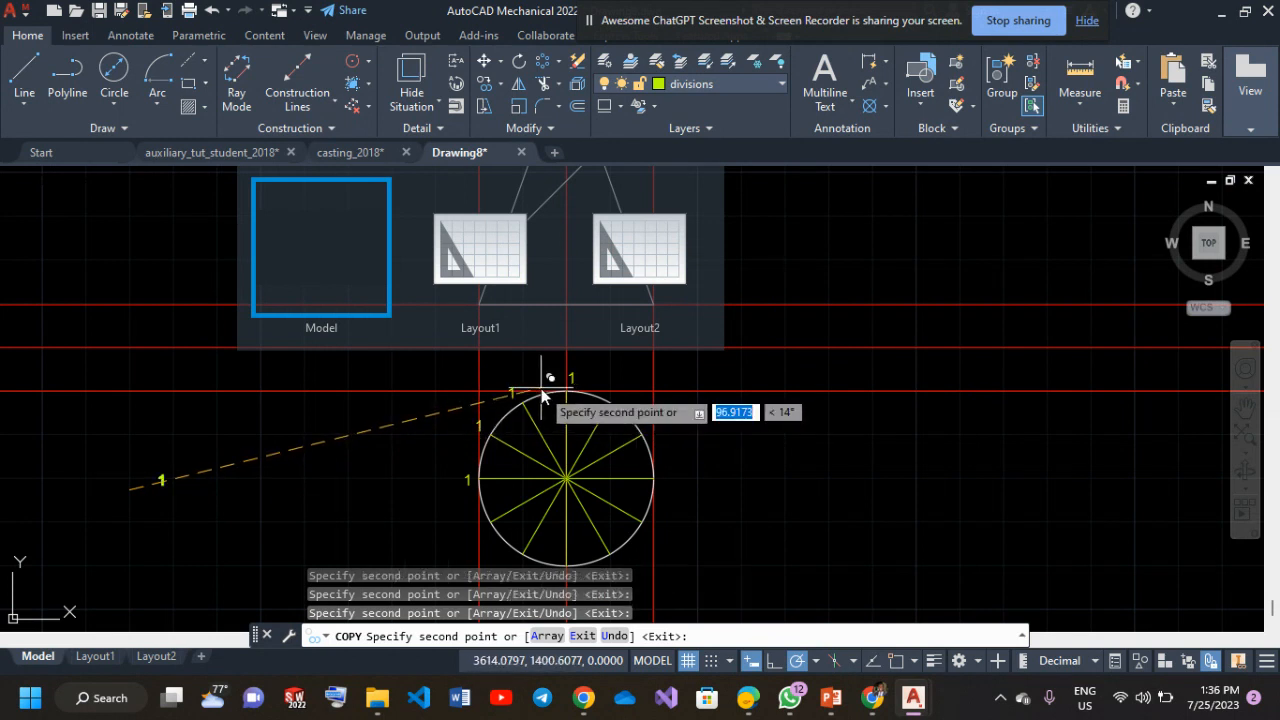
pyautogui.click(586, 413)
pyautogui.click(621, 441)
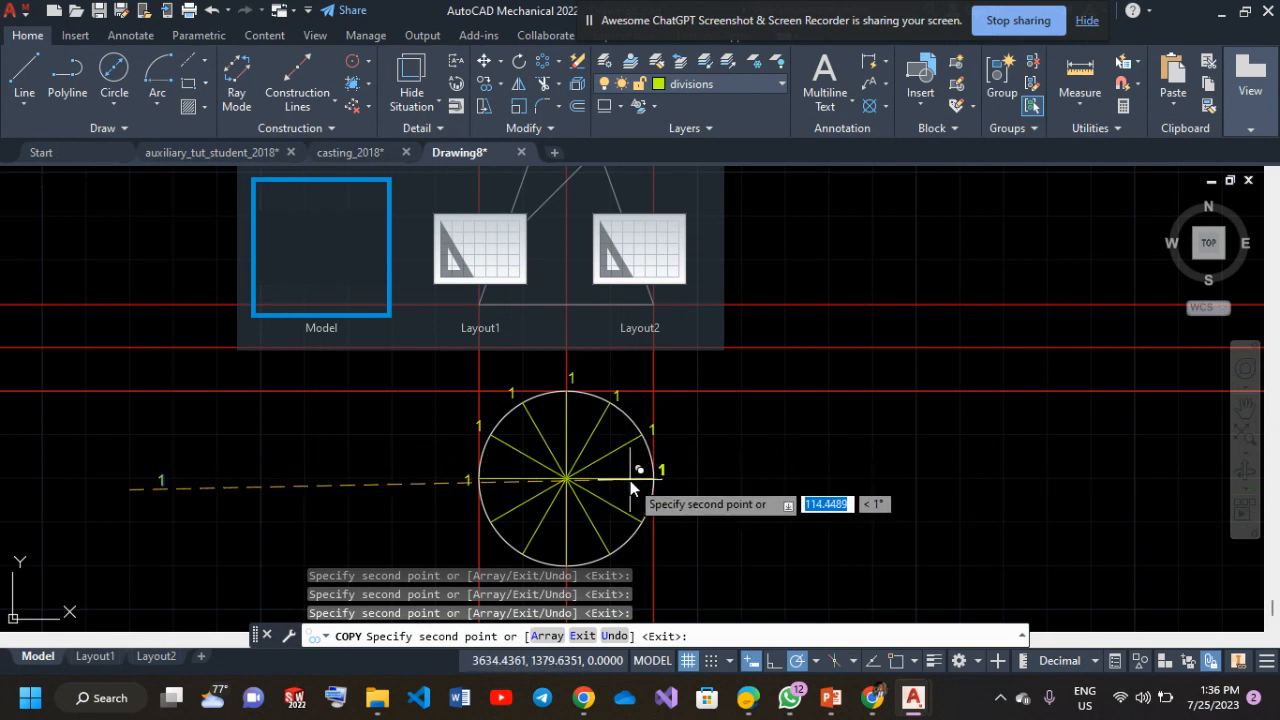
pyautogui.click(631, 484)
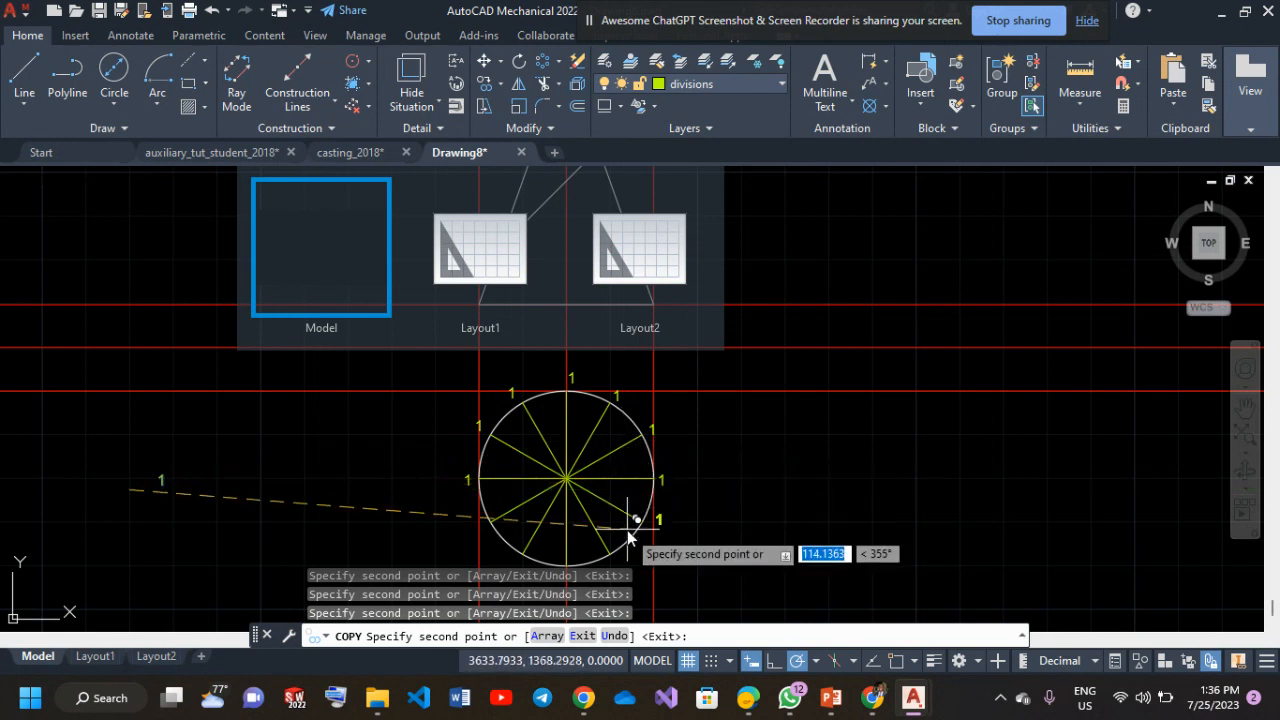
pyautogui.click(622, 539)
pyautogui.moveTo(603, 536); pyautogui.dragTo(603, 537, button='middle')
pyautogui.scroll(2, 603, 538)
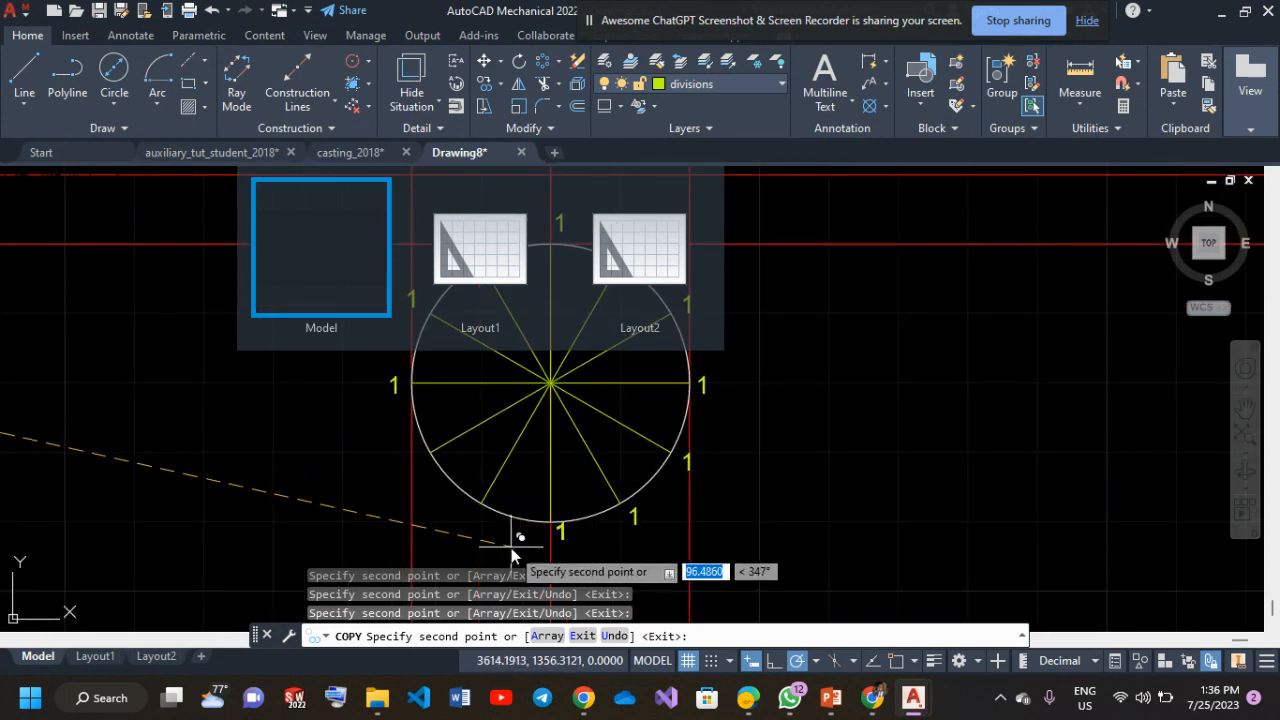
pyautogui.click(424, 532)
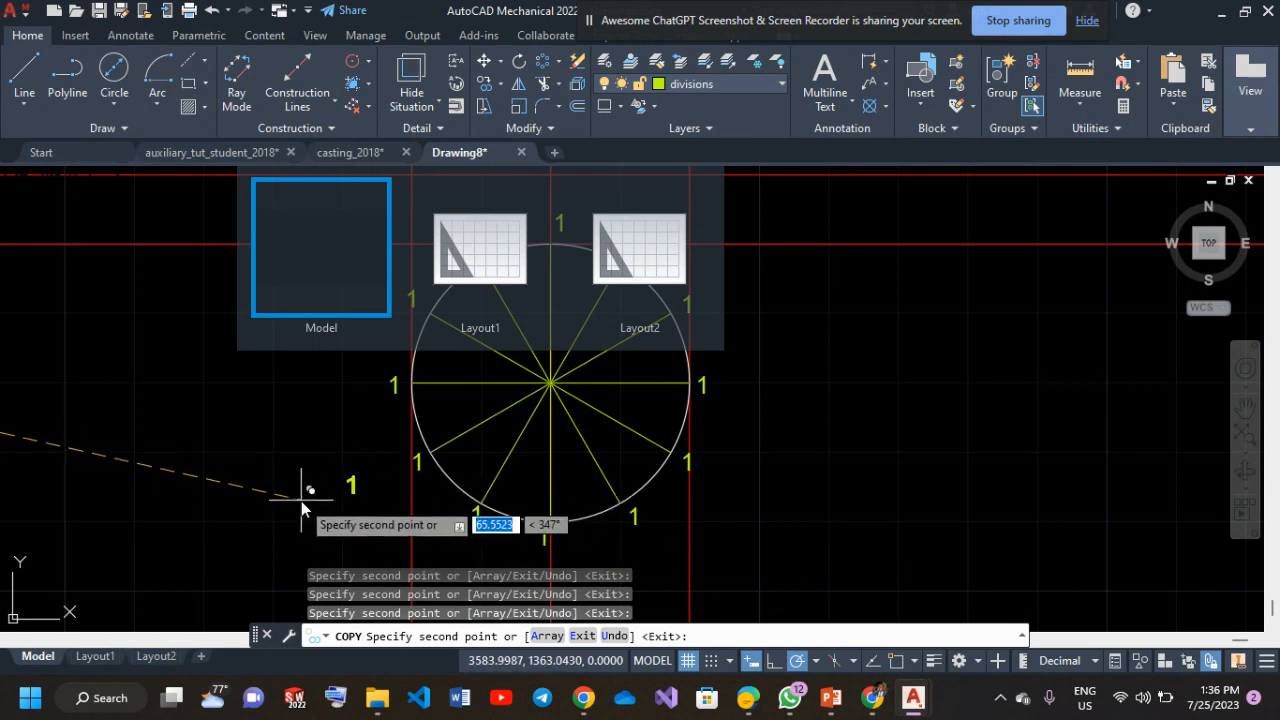
pyautogui.press('Return')
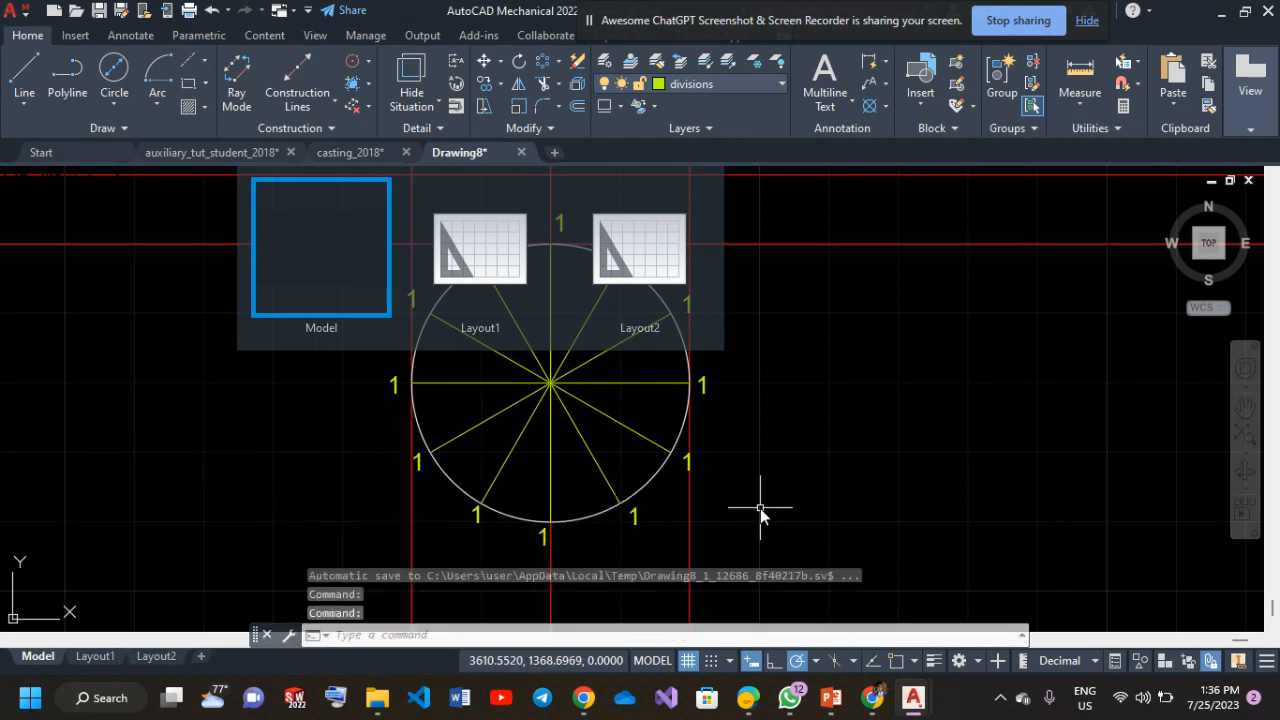
pyautogui.click(1123, 586)
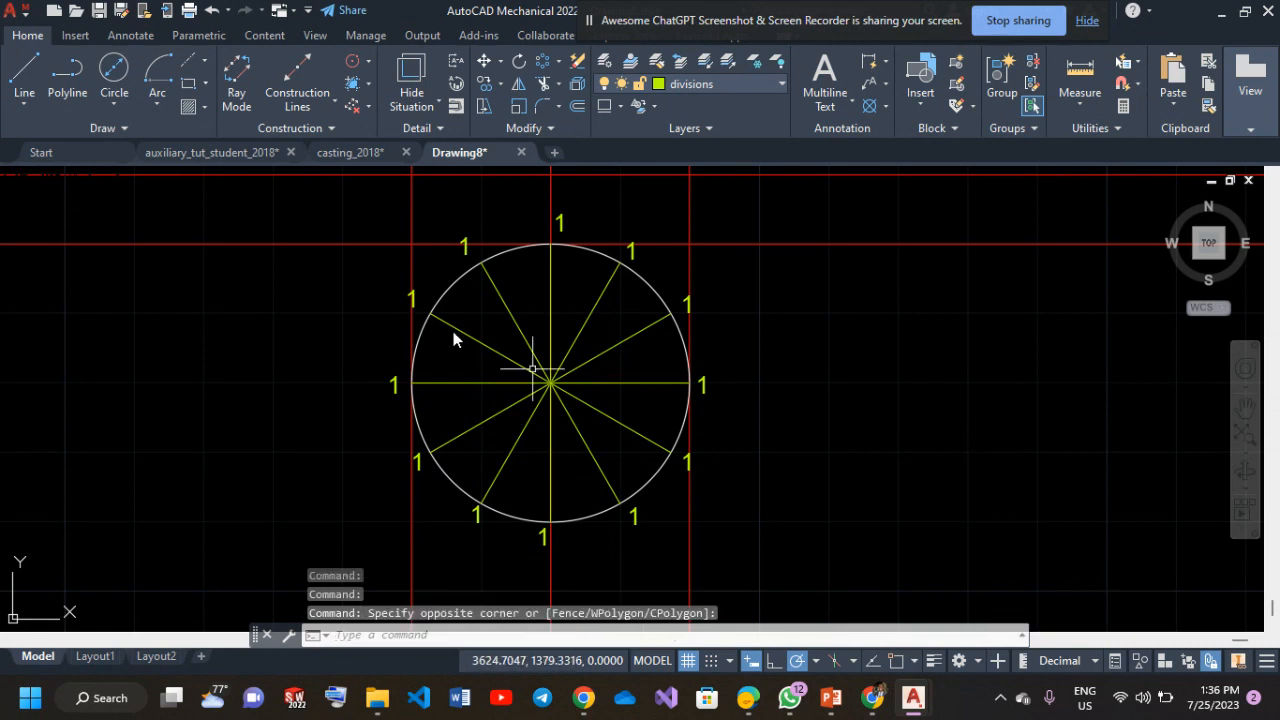
# Change the label at the first division clockwise from the circle's left quadrant to "2".
pyautogui.scroll(8, 412, 299)
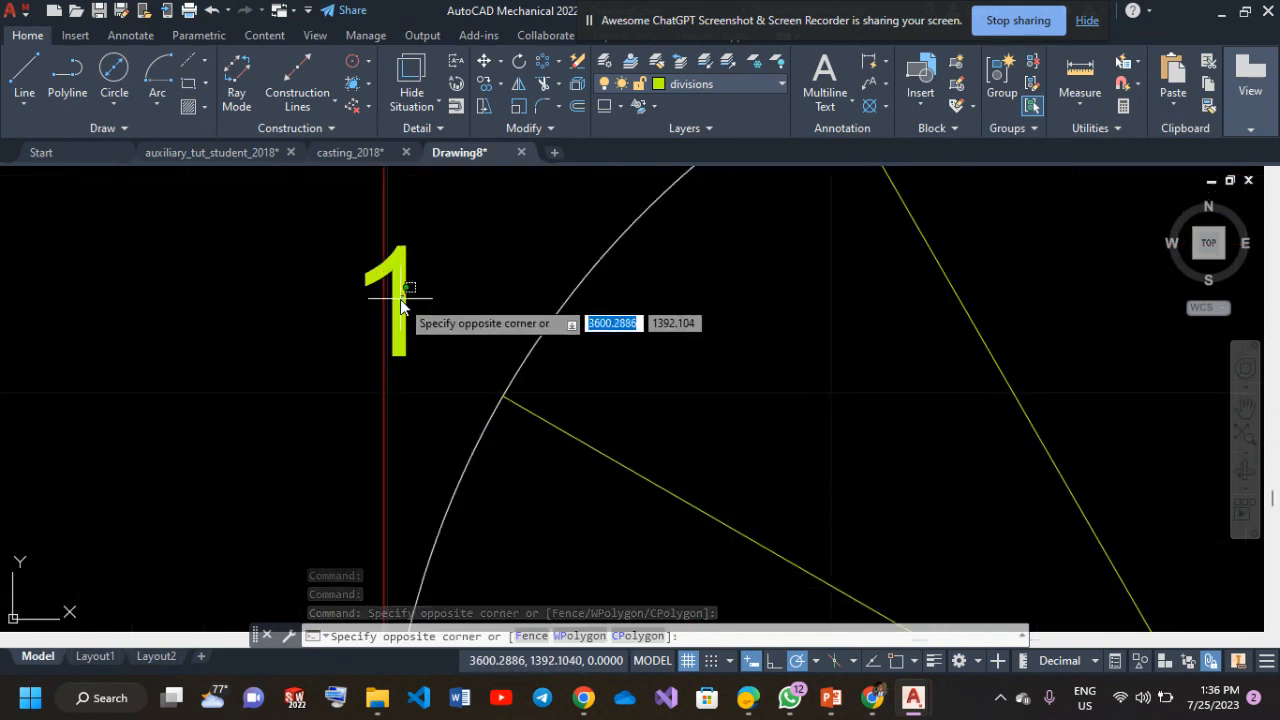
pyautogui.click(401, 305)
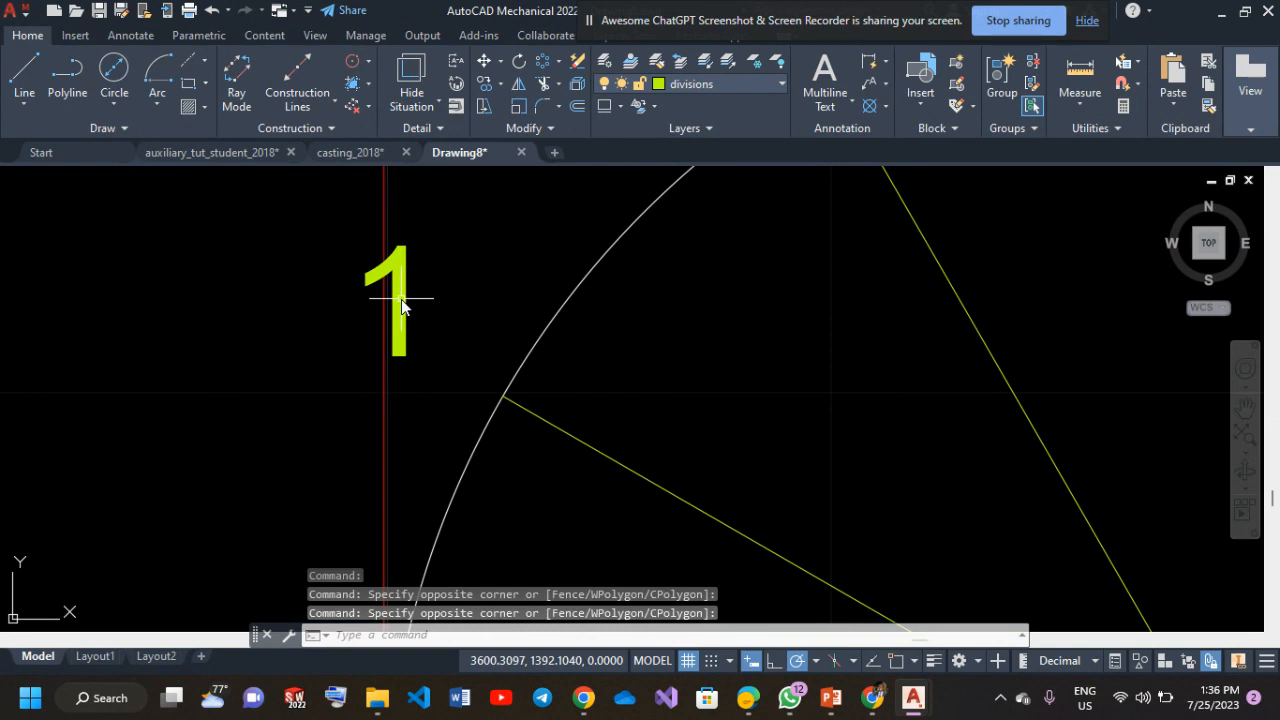
pyautogui.click(401, 305)
pyautogui.press('Escape')
pyautogui.click(401, 305)
pyautogui.click(401, 305)
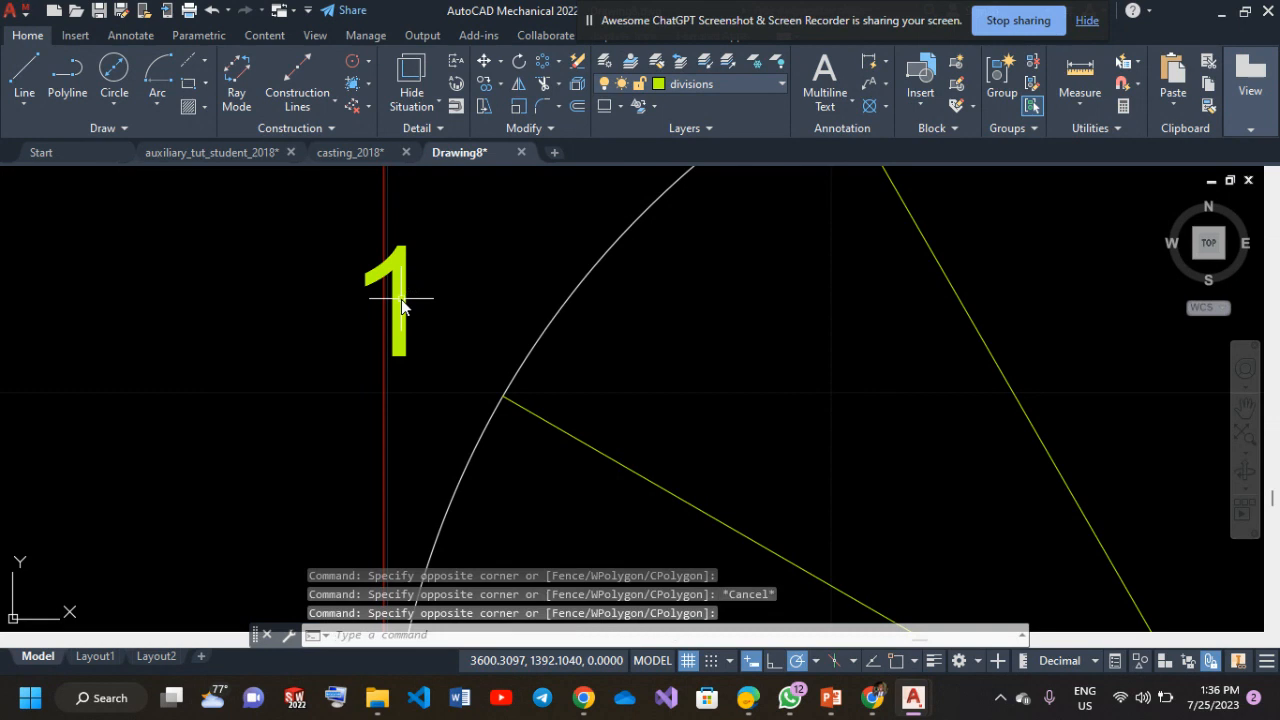
pyautogui.doubleClick(401, 305)
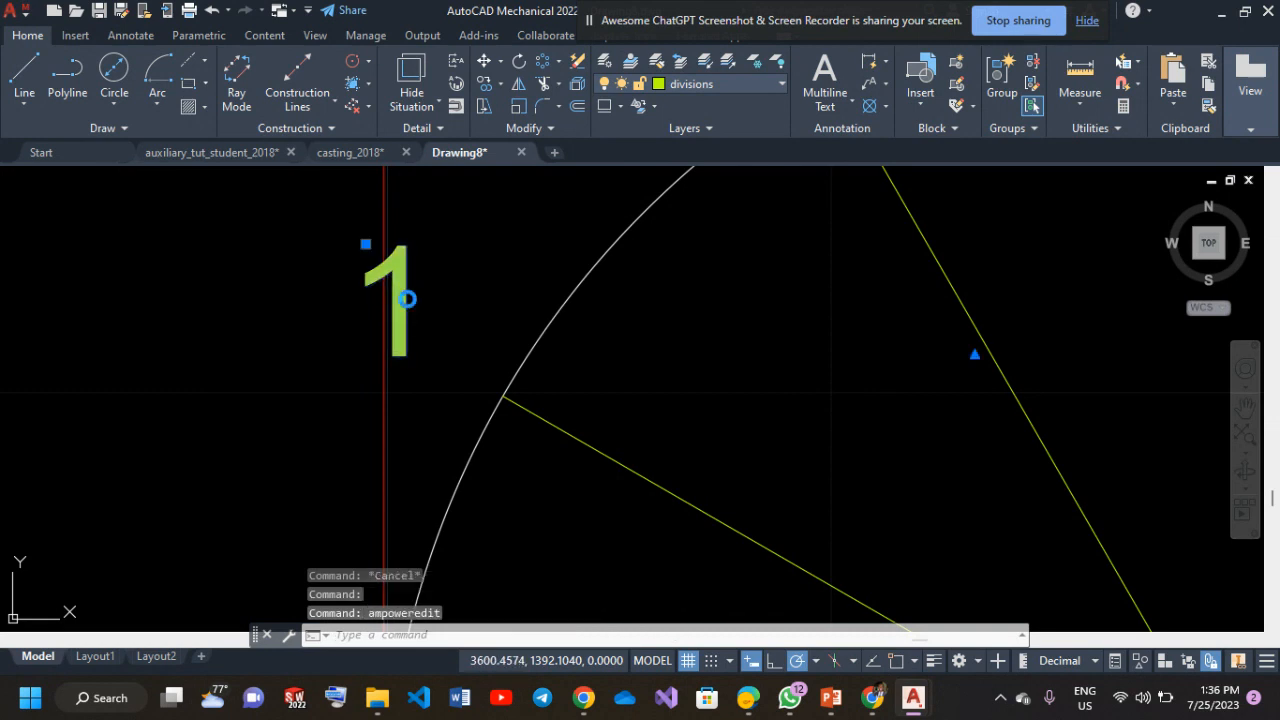
pyautogui.moveTo(471, 284); pyautogui.dragTo(235, 306)
pyautogui.write('2')
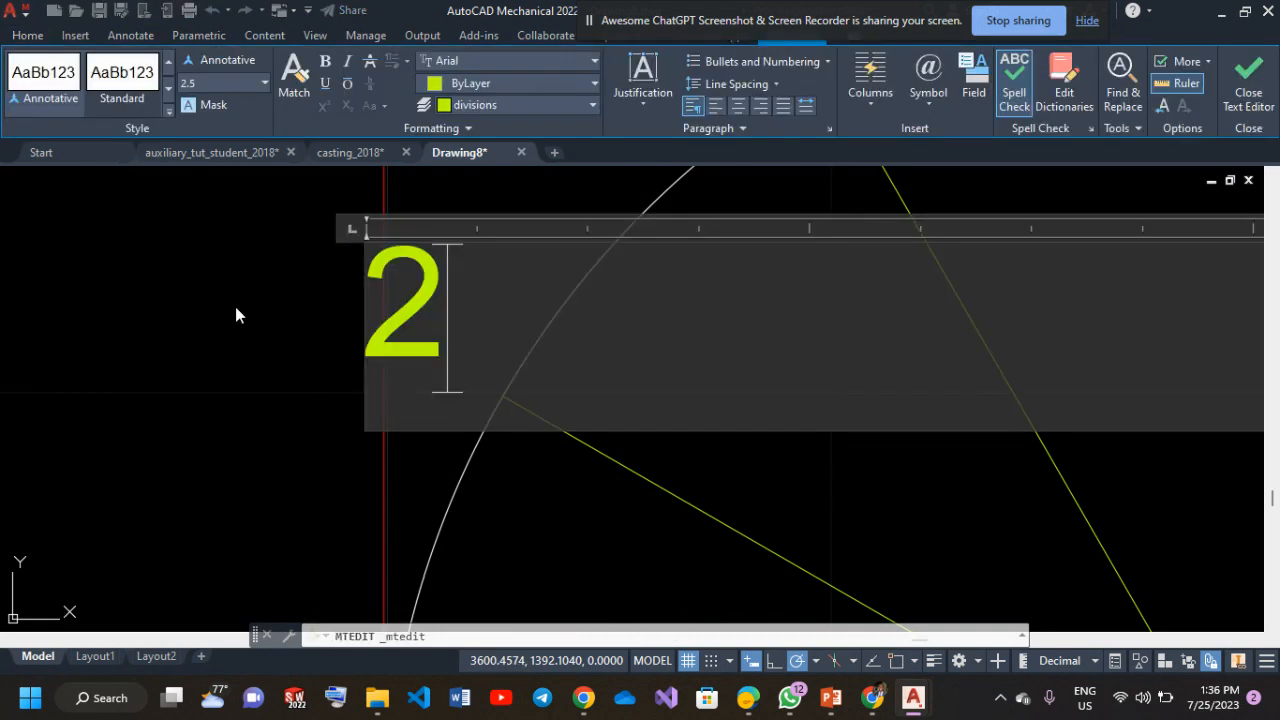
pyautogui.click(155, 326)
# Change the label at the division just before the circle's top quadrant, clockwise from label 2, to "3".
pyautogui.moveTo(243, 306); pyautogui.dragTo(205, 708, button='middle')
pyautogui.click(692, 530)
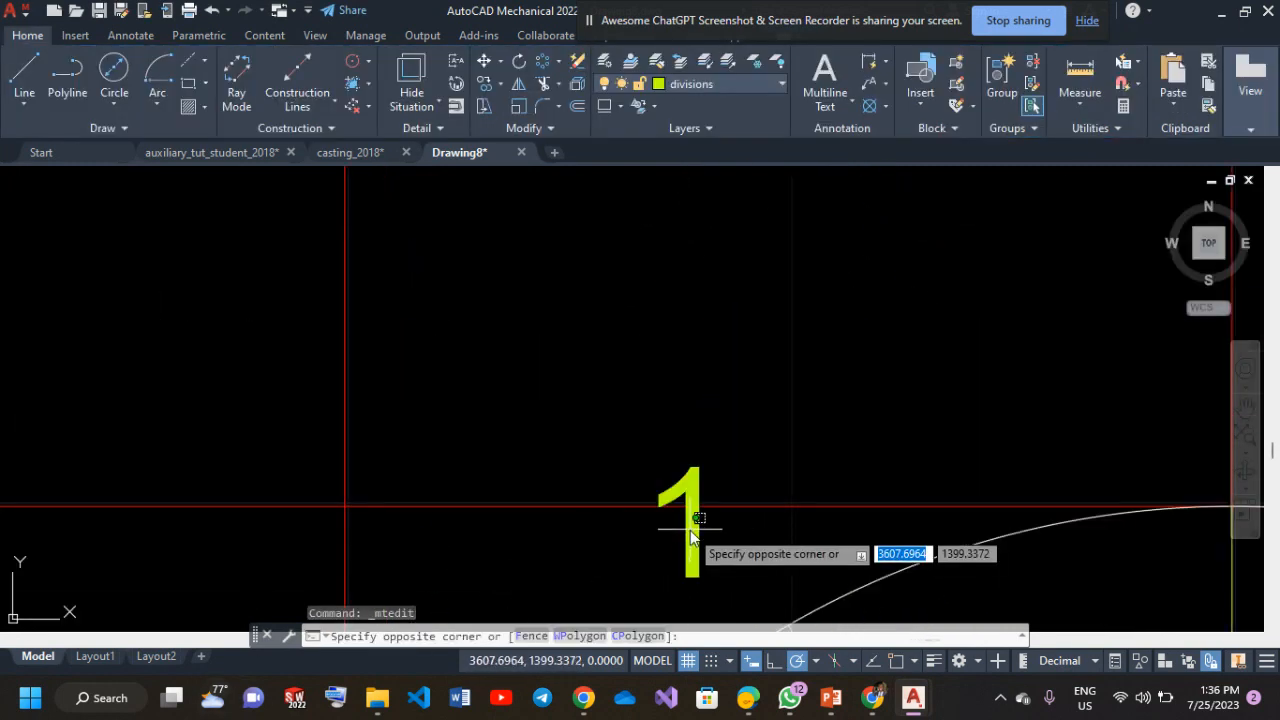
pyautogui.click(700, 519)
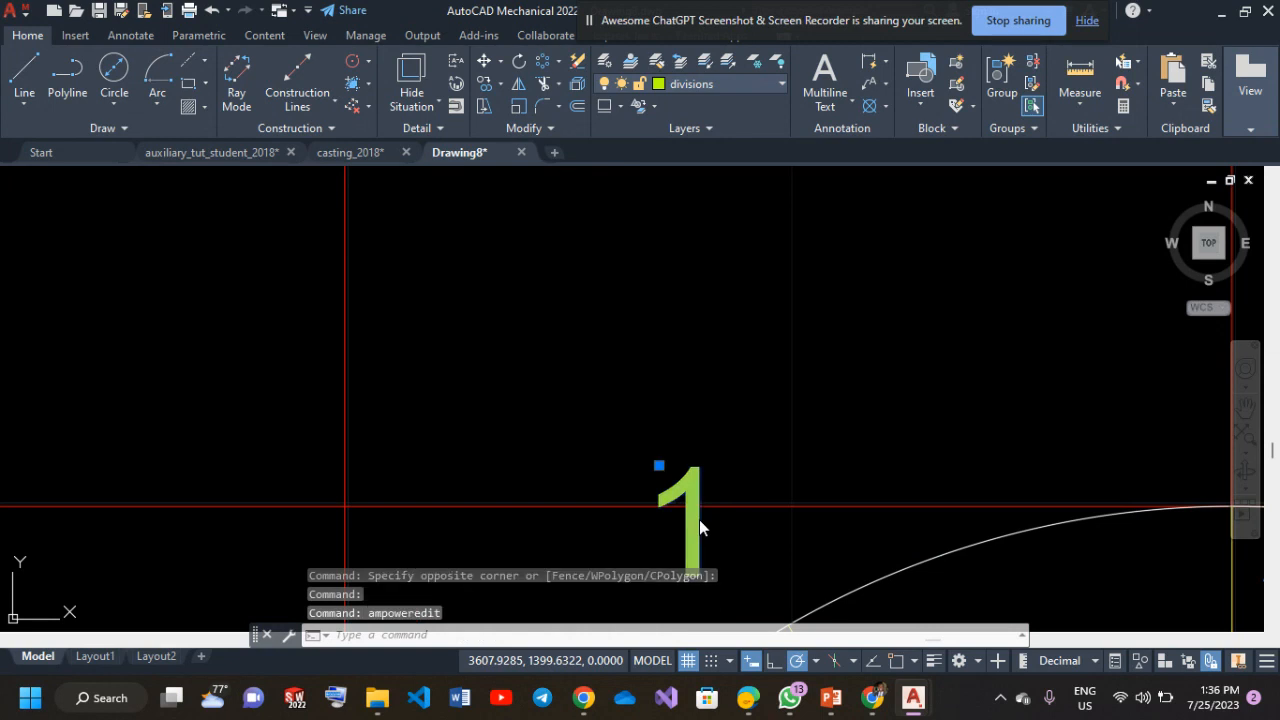
pyautogui.moveTo(700, 519); pyautogui.dragTo(663, 526)
pyautogui.write('3')
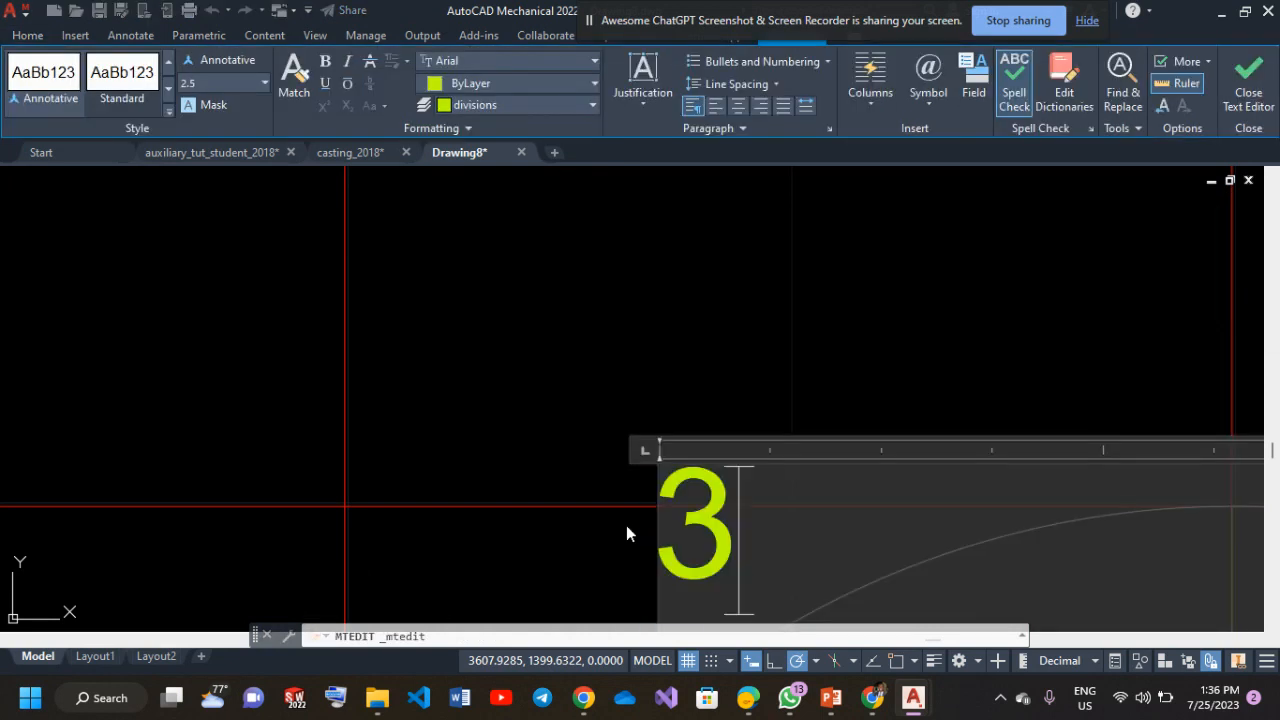
pyautogui.click(482, 380)
# Change the label above the circle's top quadrant to "4".
pyautogui.scroll(-4, 482, 380)
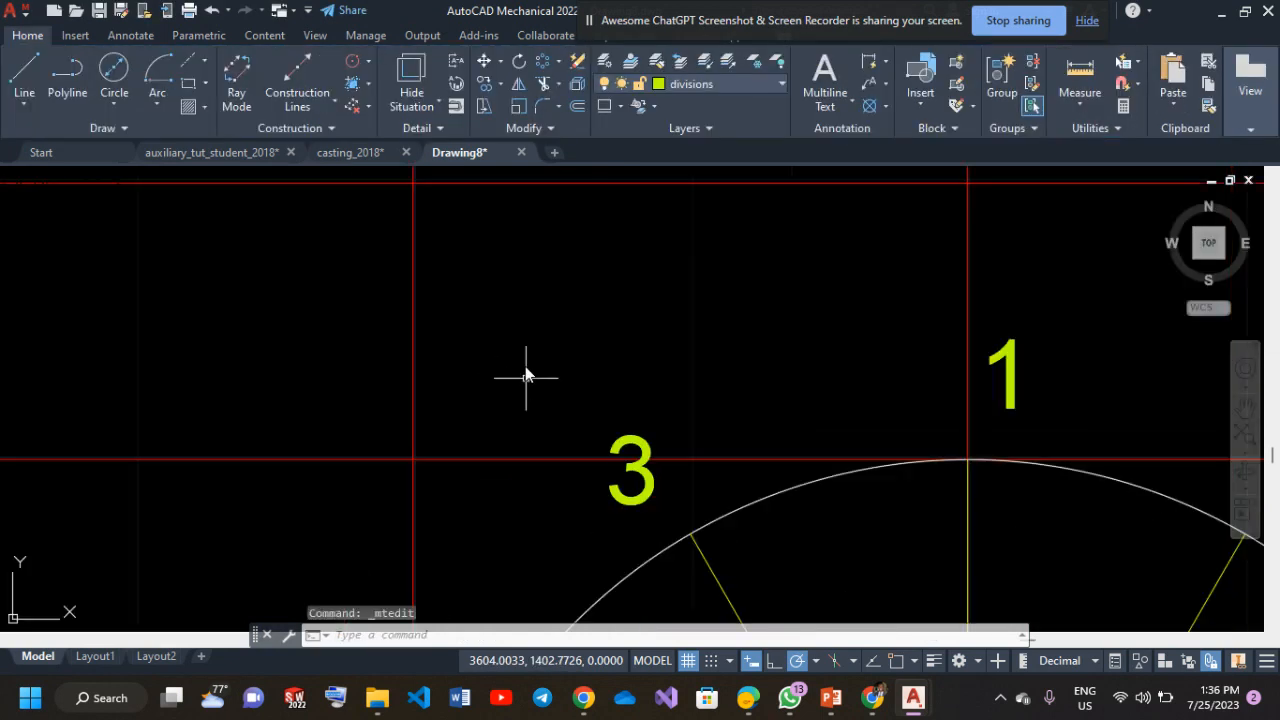
pyautogui.moveTo(537, 449); pyautogui.dragTo(429, 429, button='middle')
pyautogui.doubleClick(666, 337)
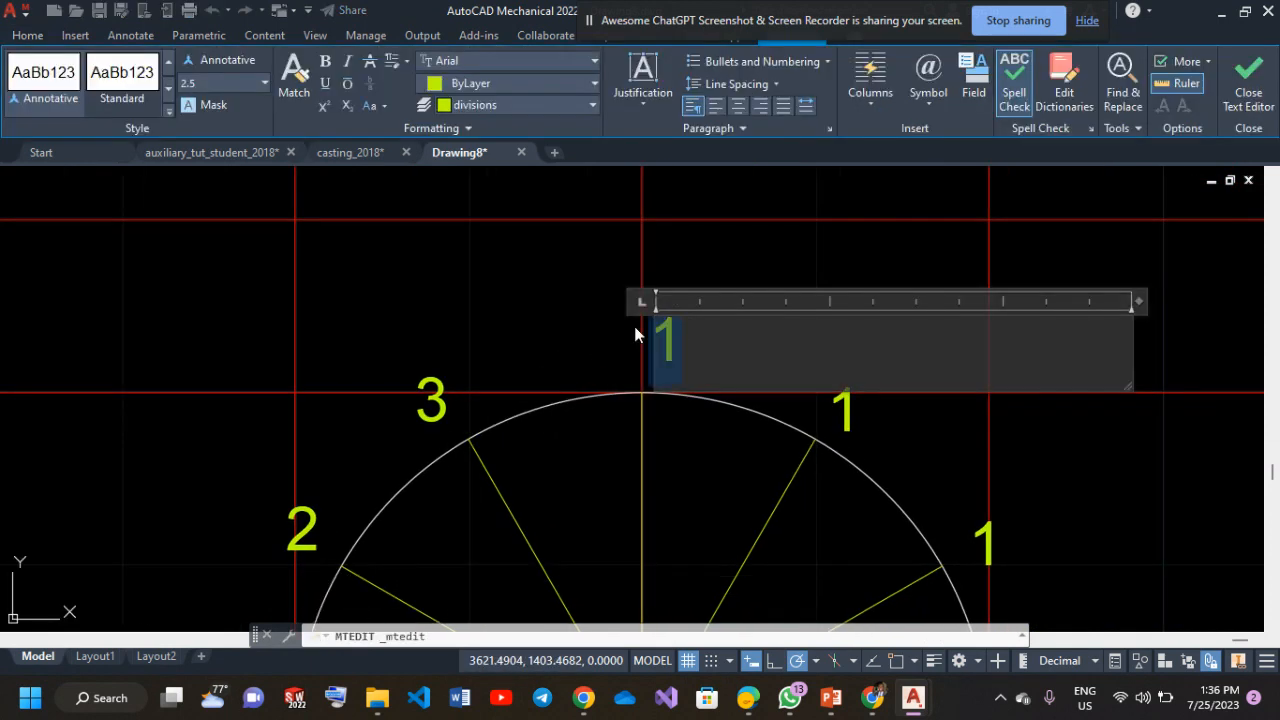
pyautogui.write('4')
pyautogui.click(429, 342)
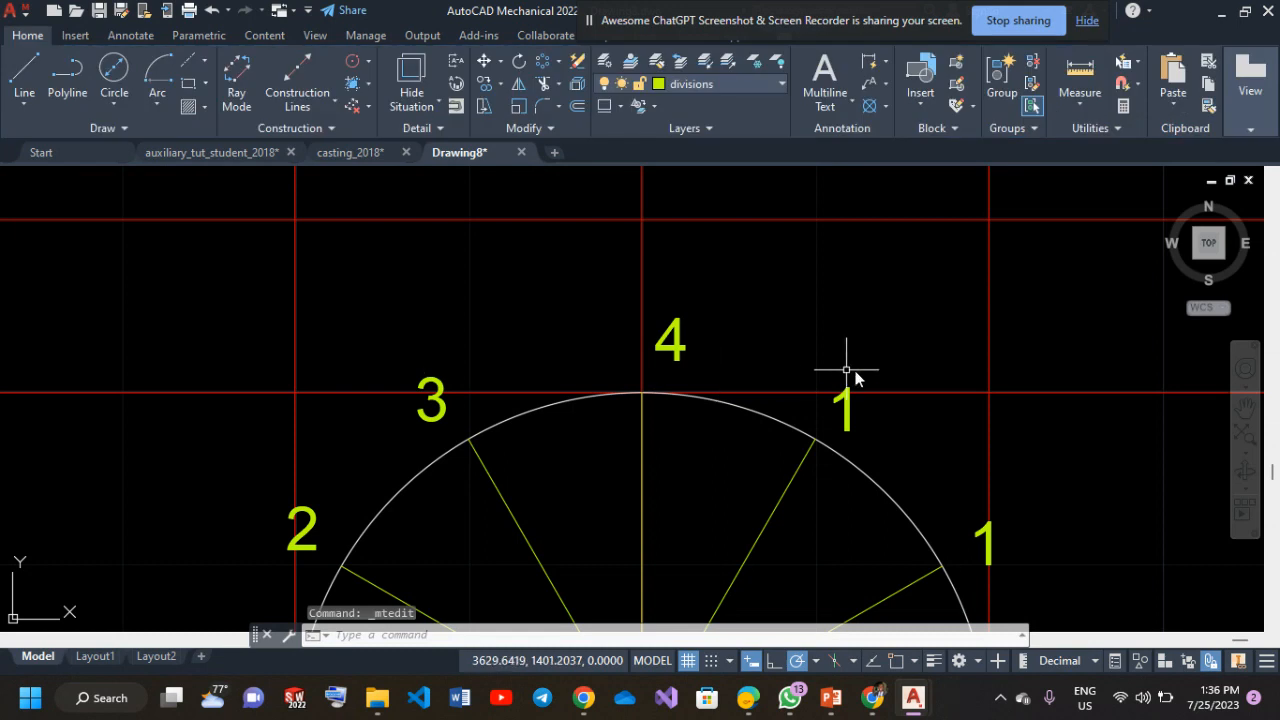
# Change the label at the first division clockwise from the circle's top quadrant to "5".
pyautogui.doubleClick(849, 404)
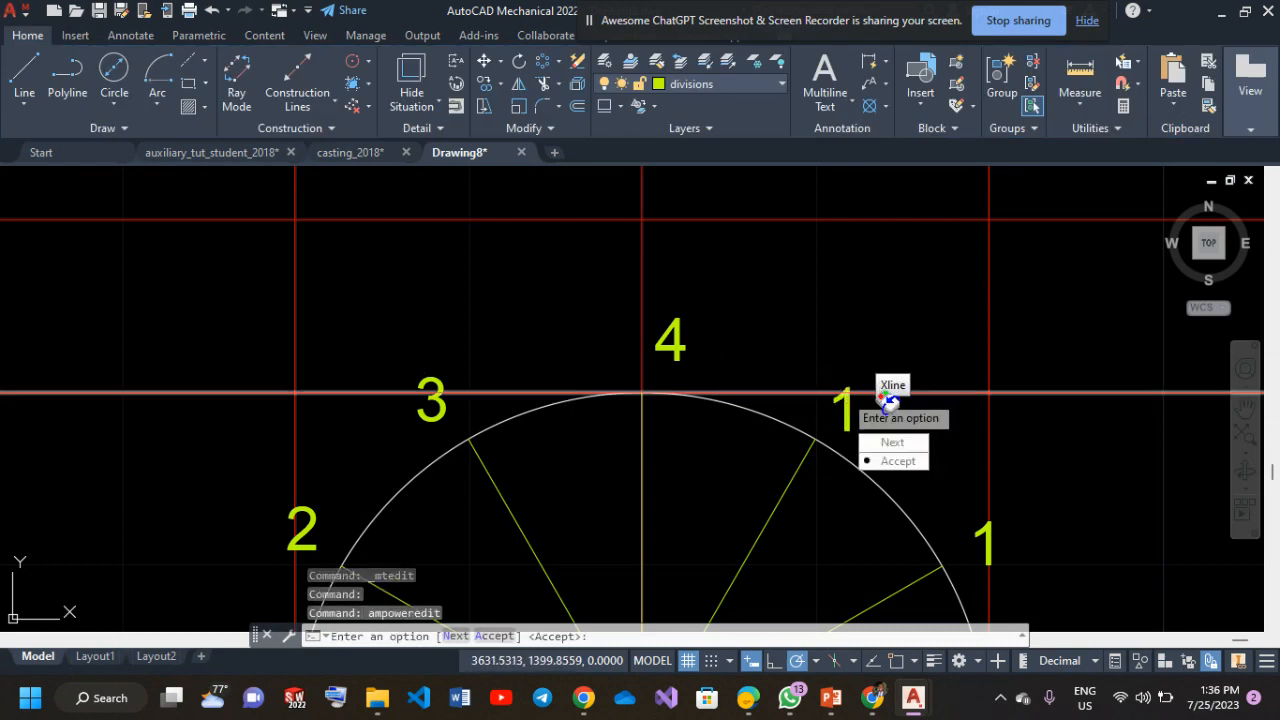
pyautogui.press('Escape')
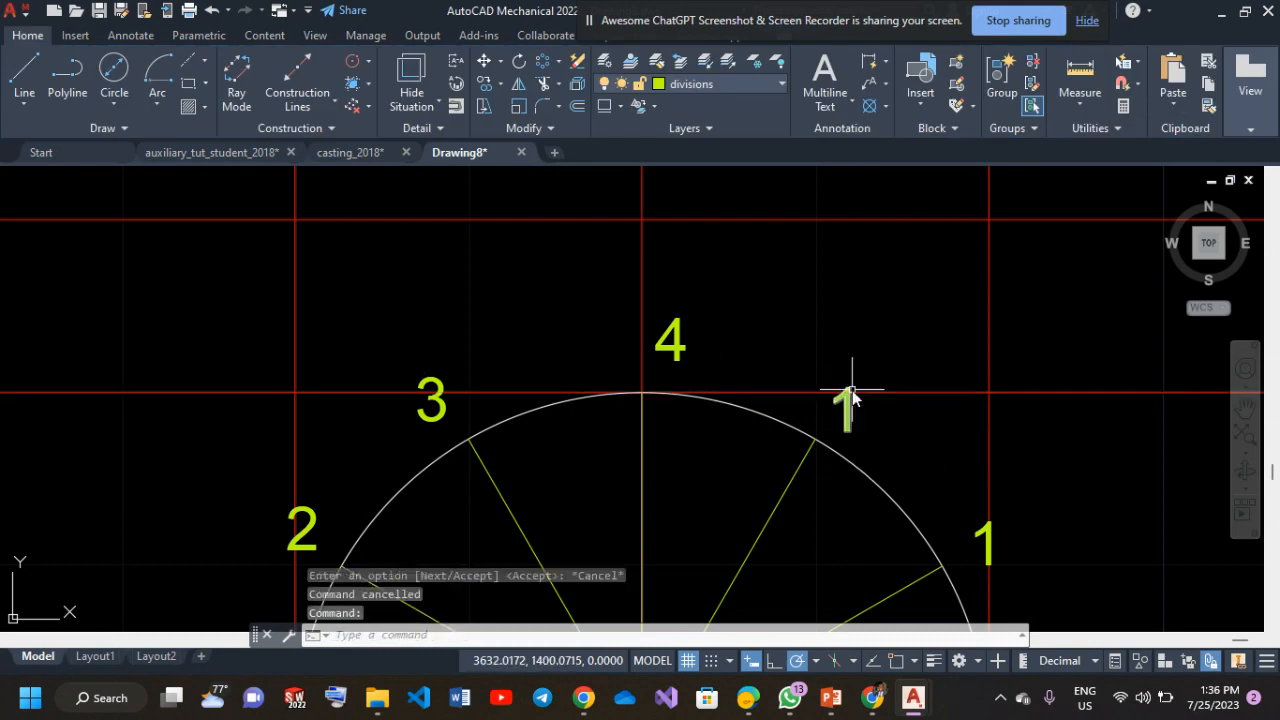
pyautogui.doubleClick(849, 403)
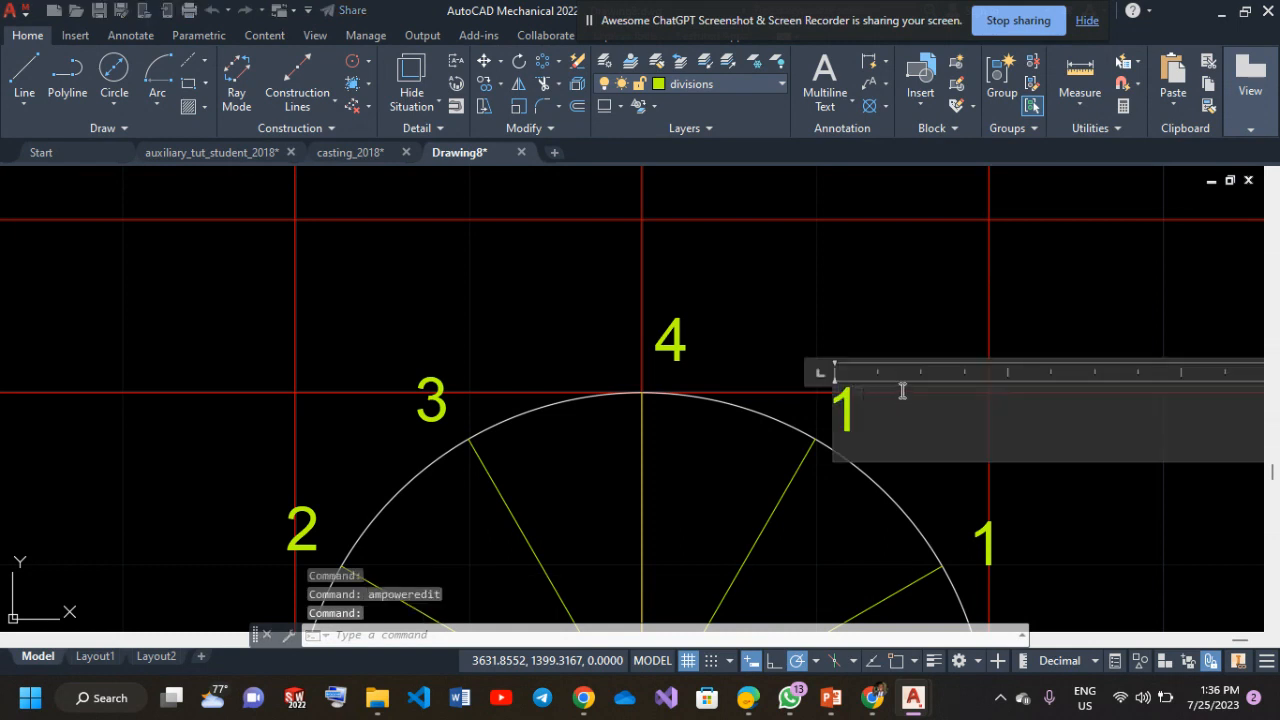
pyautogui.write('5')
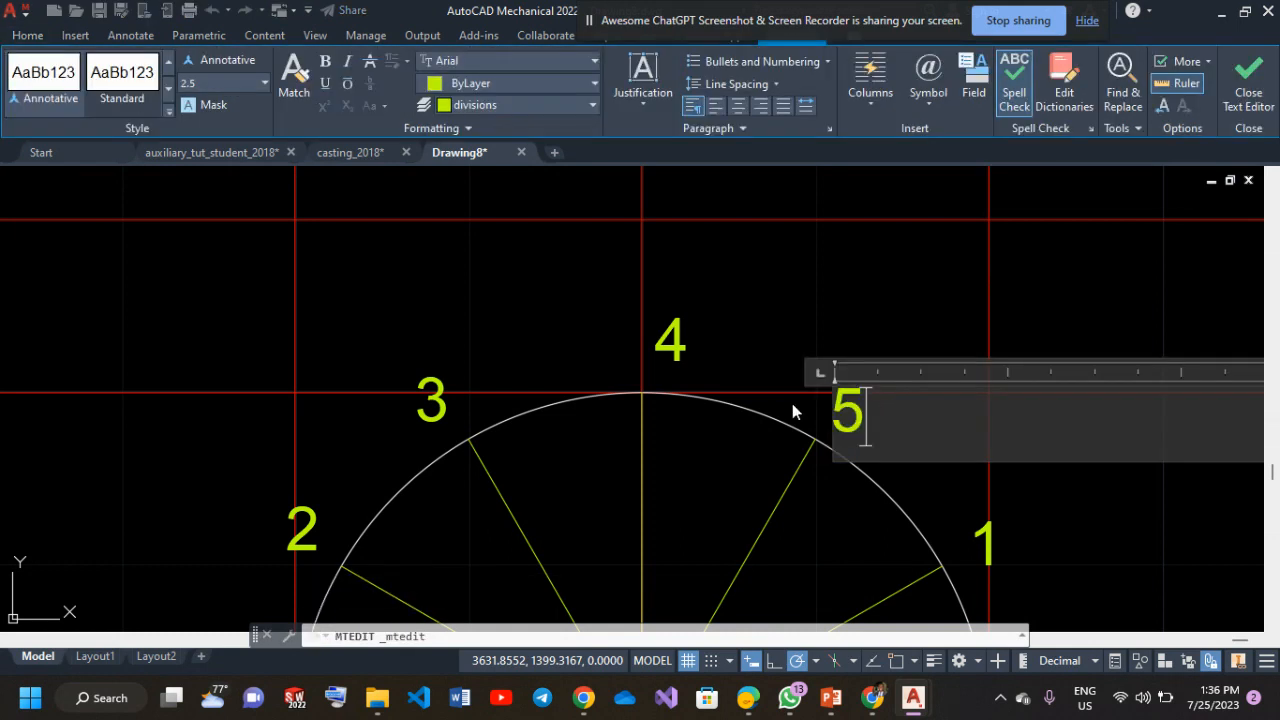
pyautogui.click(770, 337)
# Change the label at the second division clockwise from the circle's top quadrant to "6".
pyautogui.scroll(-2, 366, 243)
pyautogui.scroll(6, 466, 334)
pyautogui.doubleClick(529, 222)
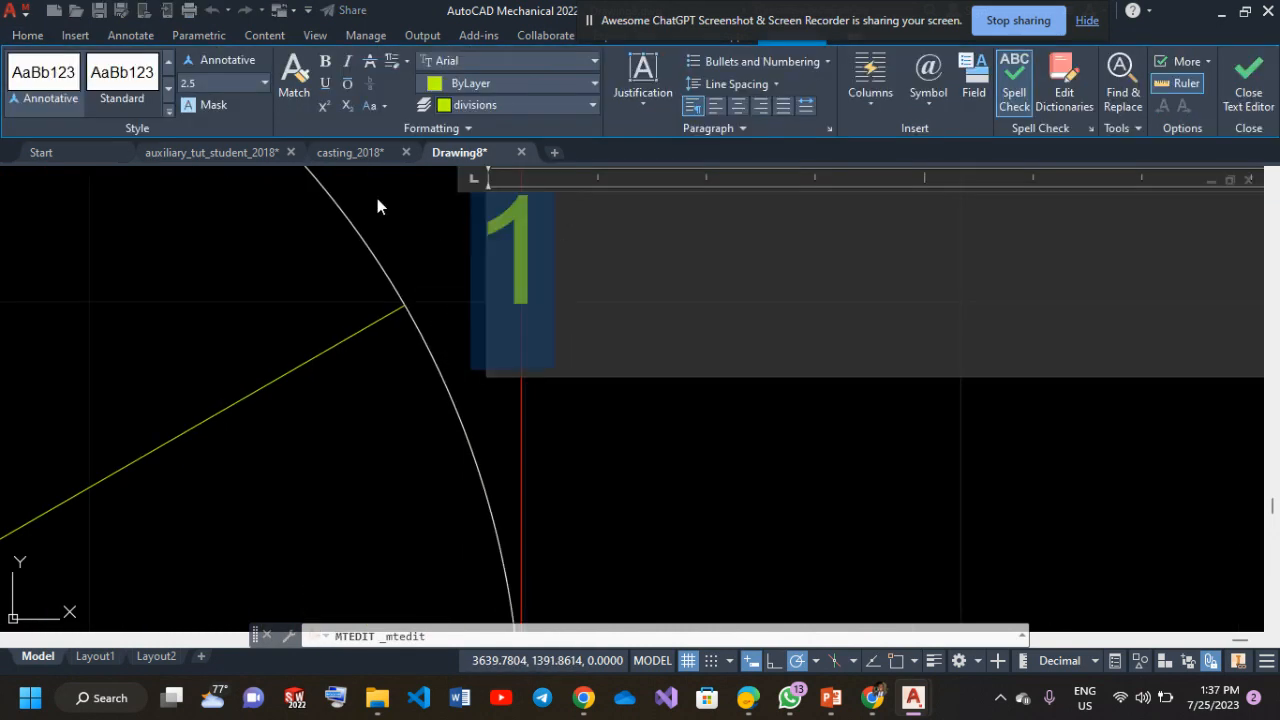
pyautogui.write('6')
pyautogui.click(700, 506)
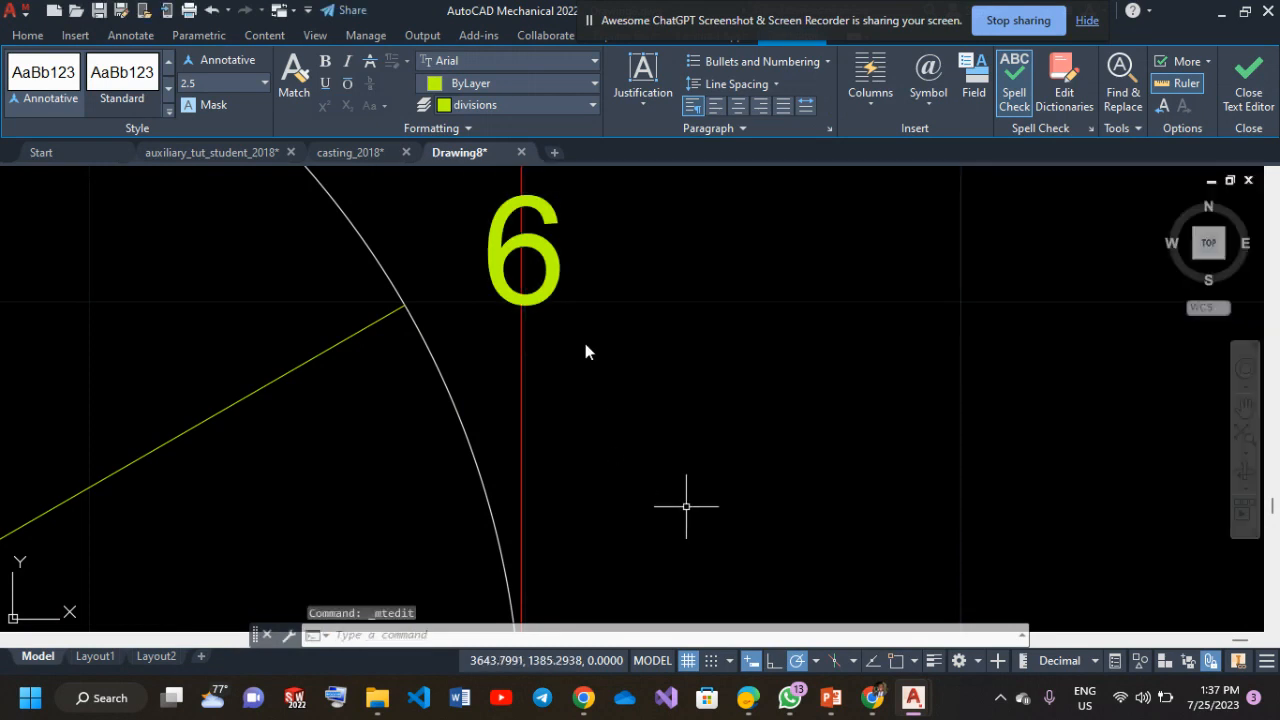
pyautogui.moveTo(585, 350); pyautogui.dragTo(452, 8, button='middle')
pyautogui.moveTo(490, 312); pyautogui.dragTo(483, 465, button='middle')
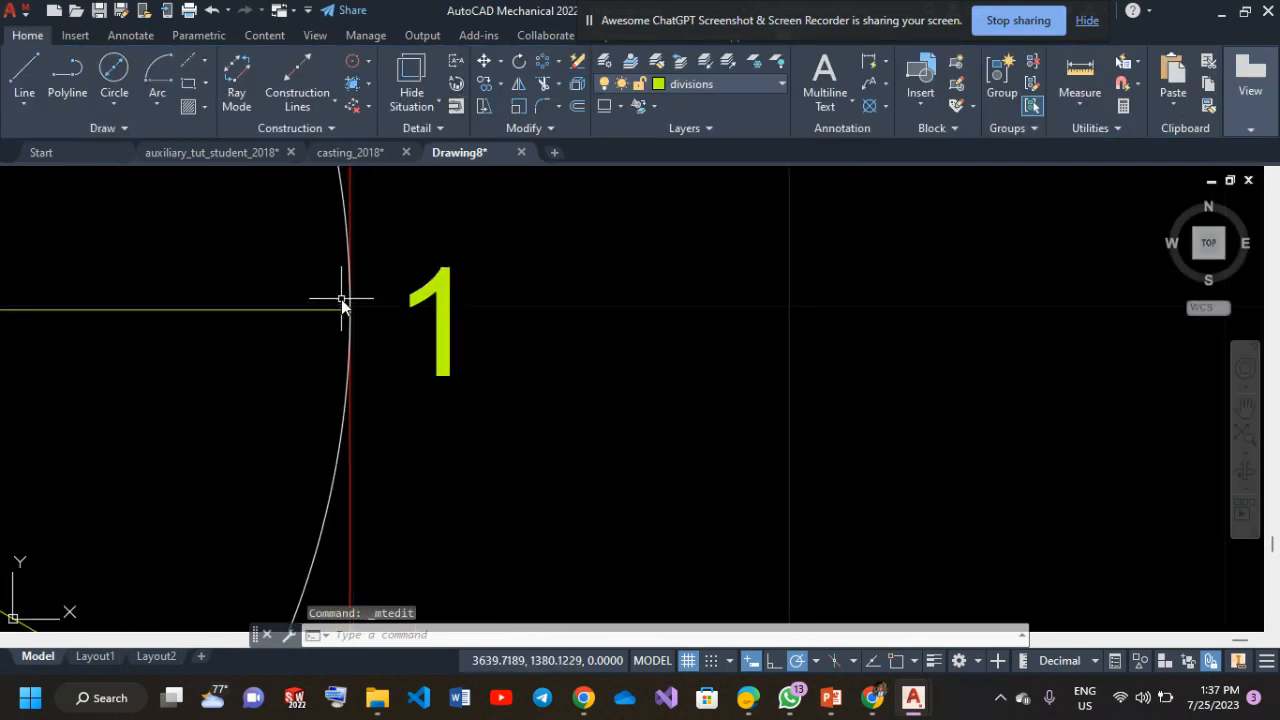
pyautogui.doubleClick(446, 326)
pyautogui.doubleClick(449, 324)
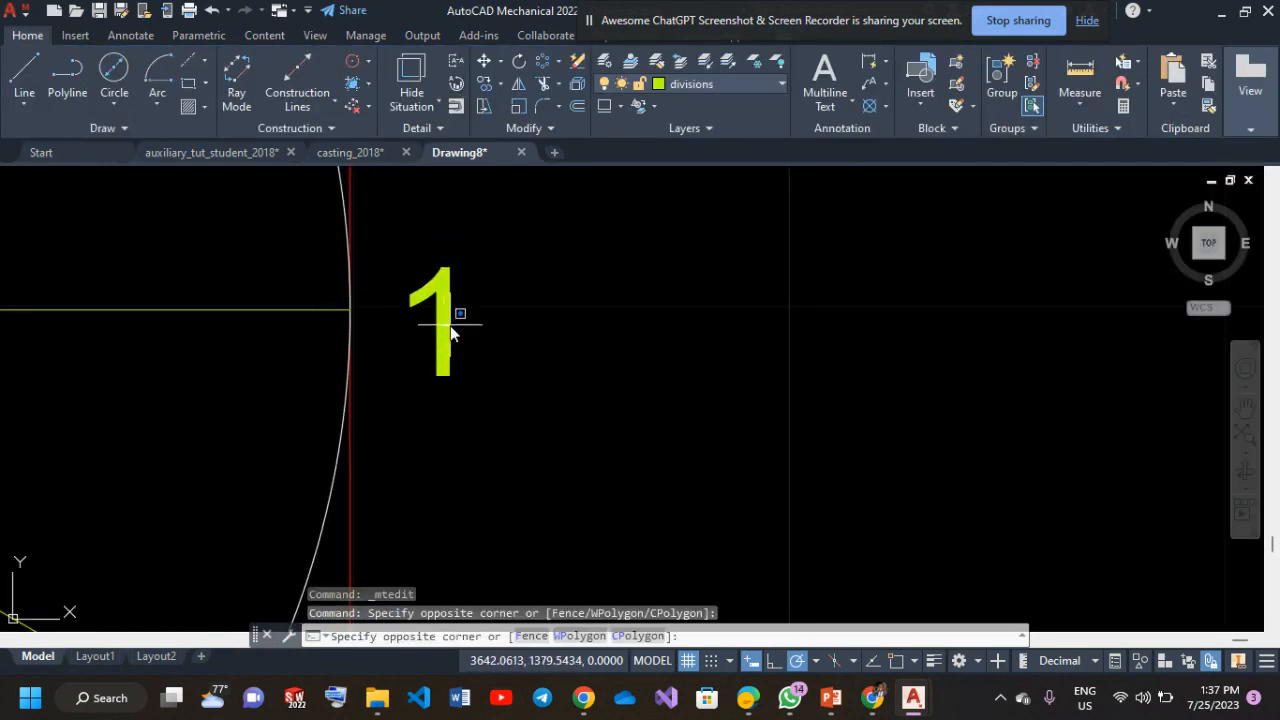
pyautogui.click(446, 312)
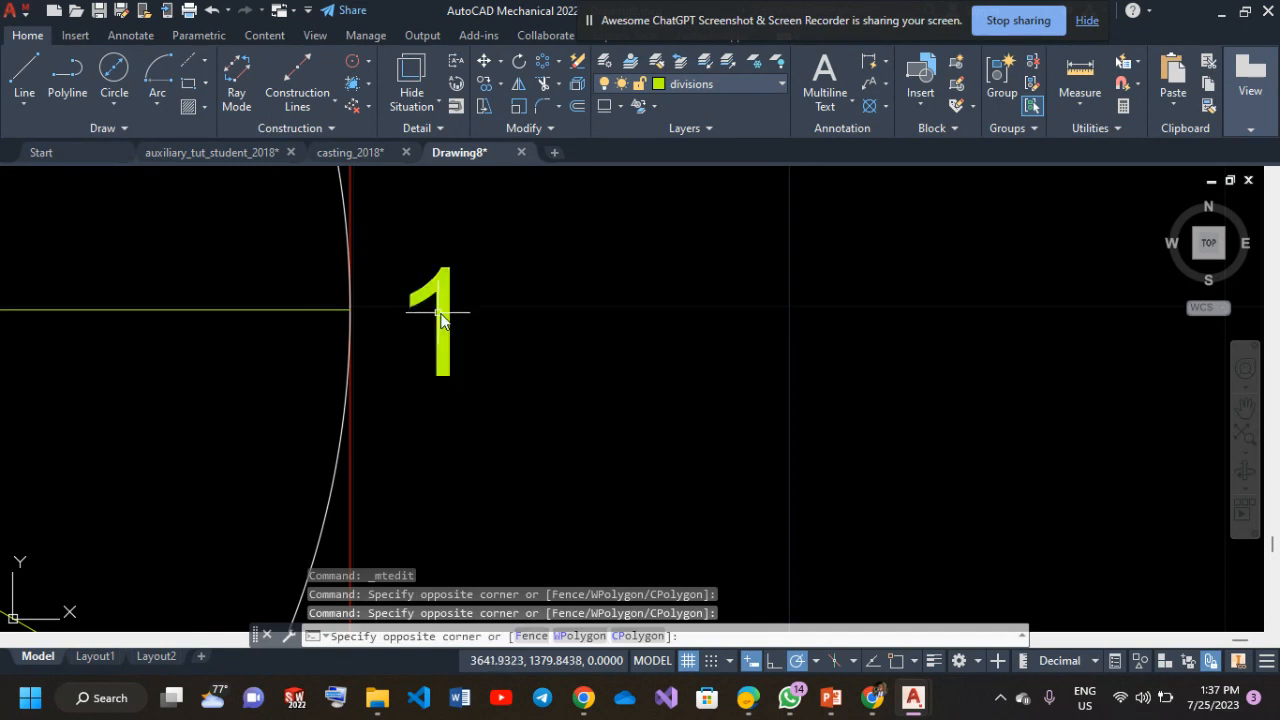
pyautogui.doubleClick(444, 322)
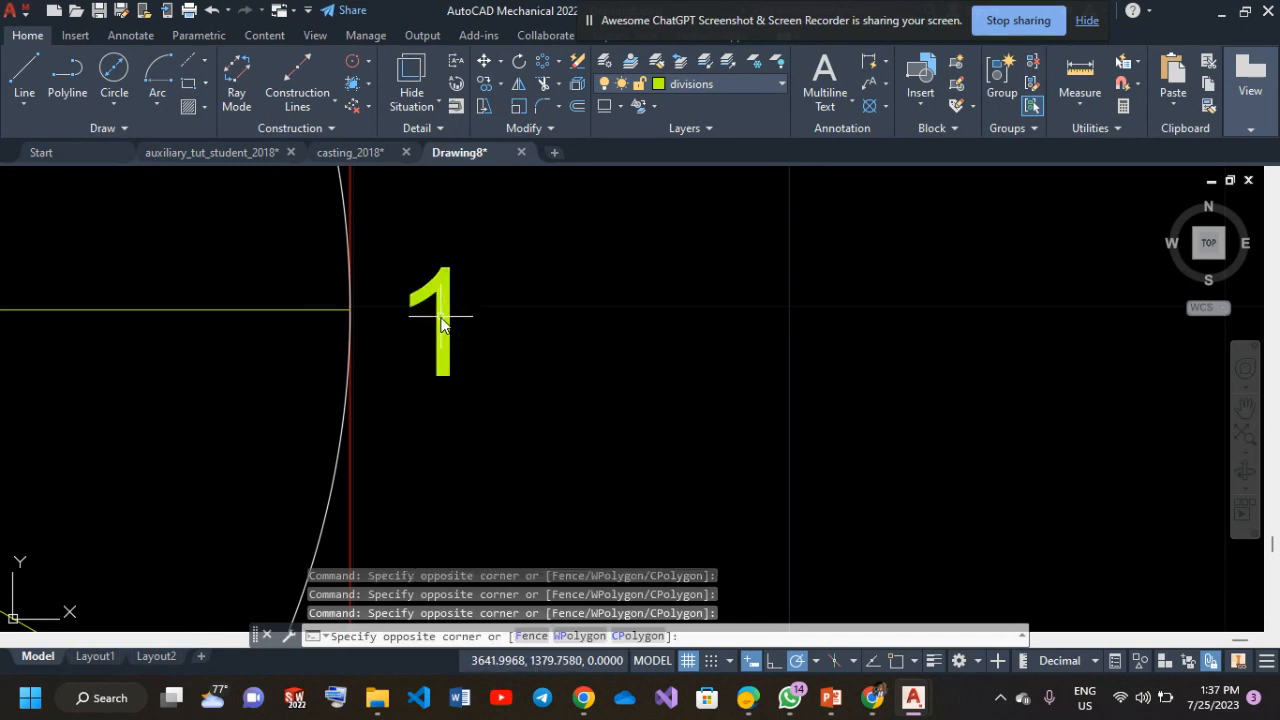
pyautogui.press('Escape')
pyautogui.click(441, 317)
pyautogui.press('Escape')
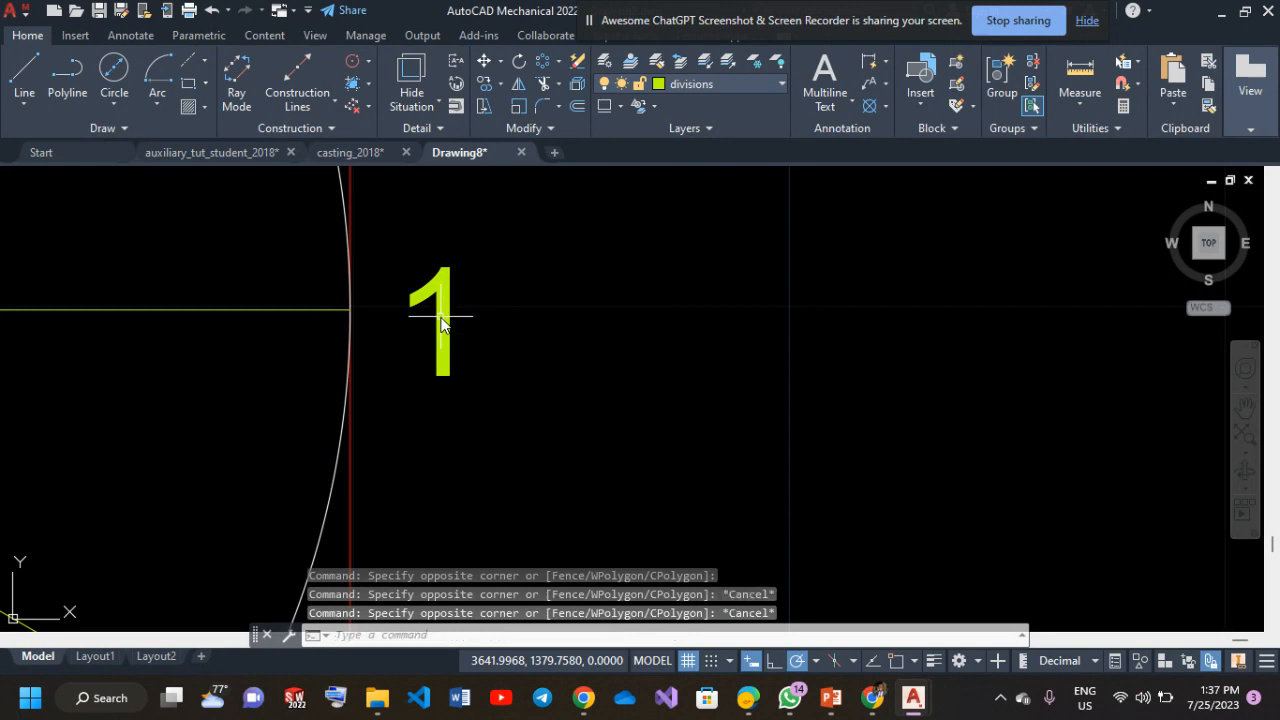
# Change the label beside the circle's right quadrant to "7".
pyautogui.doubleClick(443, 322)
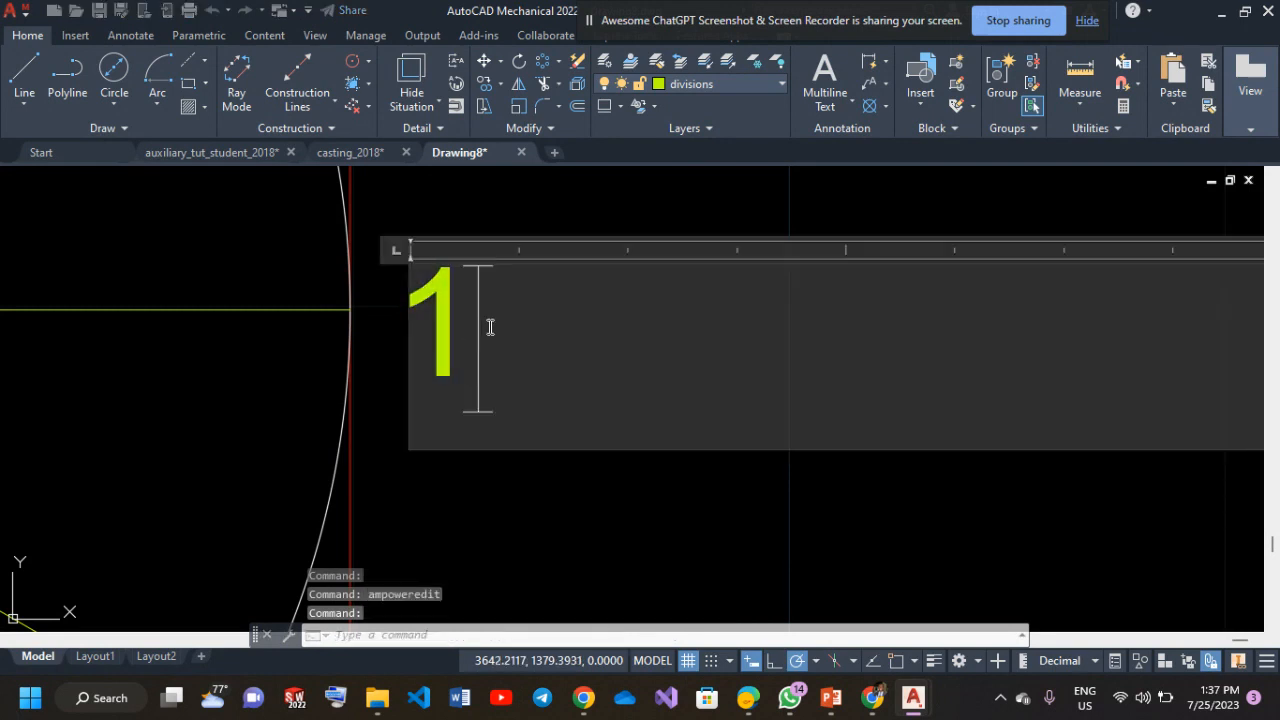
pyautogui.write('7')
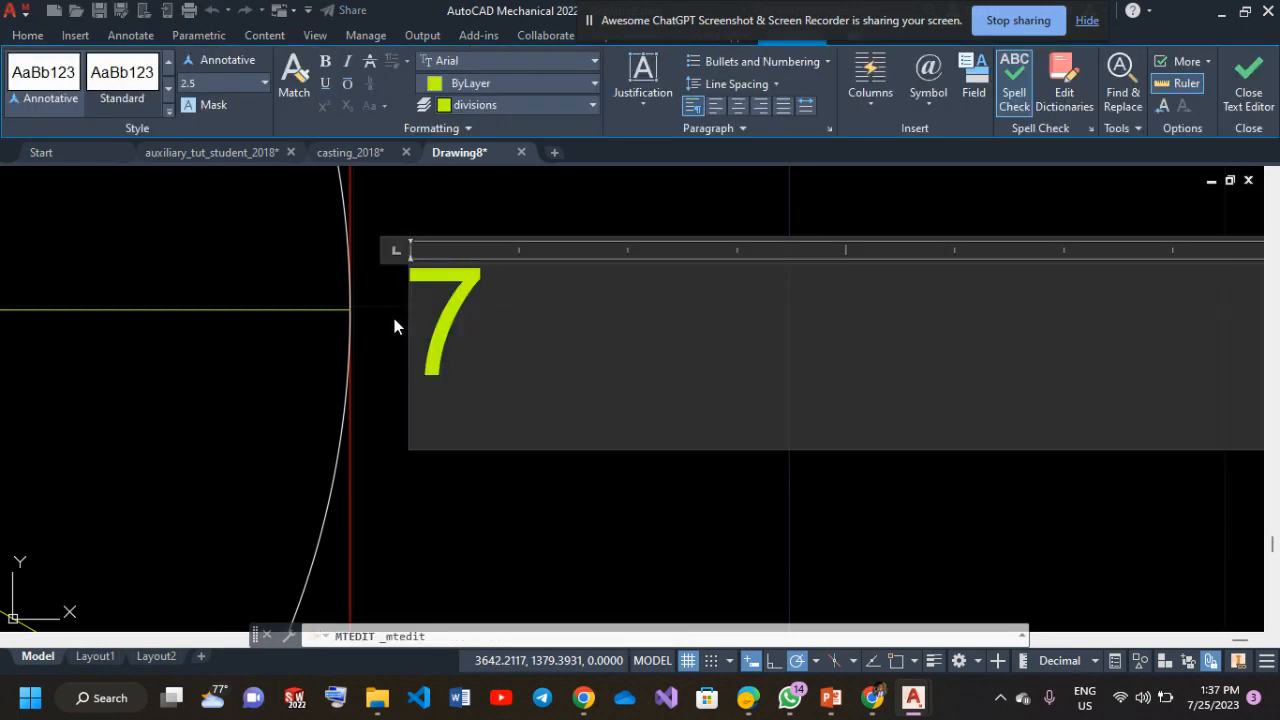
pyautogui.click(442, 474)
# Change the label at the second division clockwise from the circle's right quadrant to "9".
pyautogui.scroll(-2, 450, 472)
pyautogui.moveTo(450, 472)
pyautogui.mouseDown(button='middle')
pyautogui.moveTo(538, 146)
pyautogui.moveTo(690, 10)
pyautogui.mouseUp(button='middle')
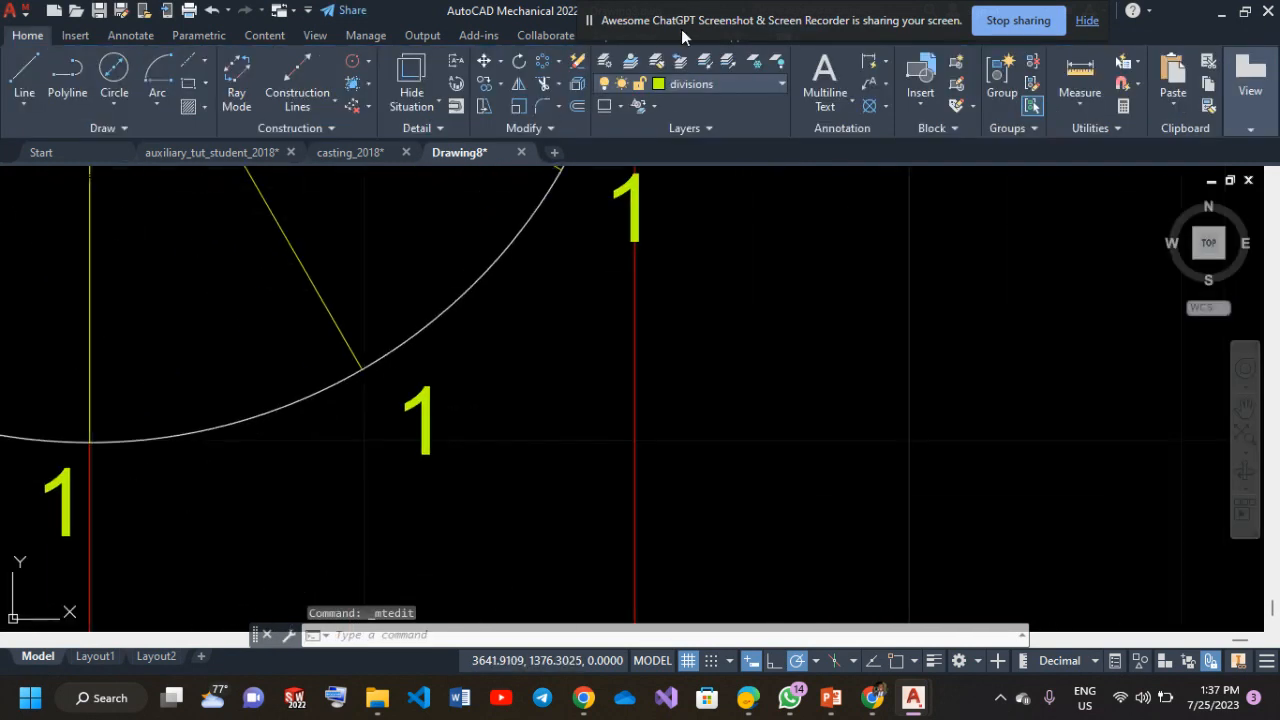
pyautogui.doubleClick(430, 434)
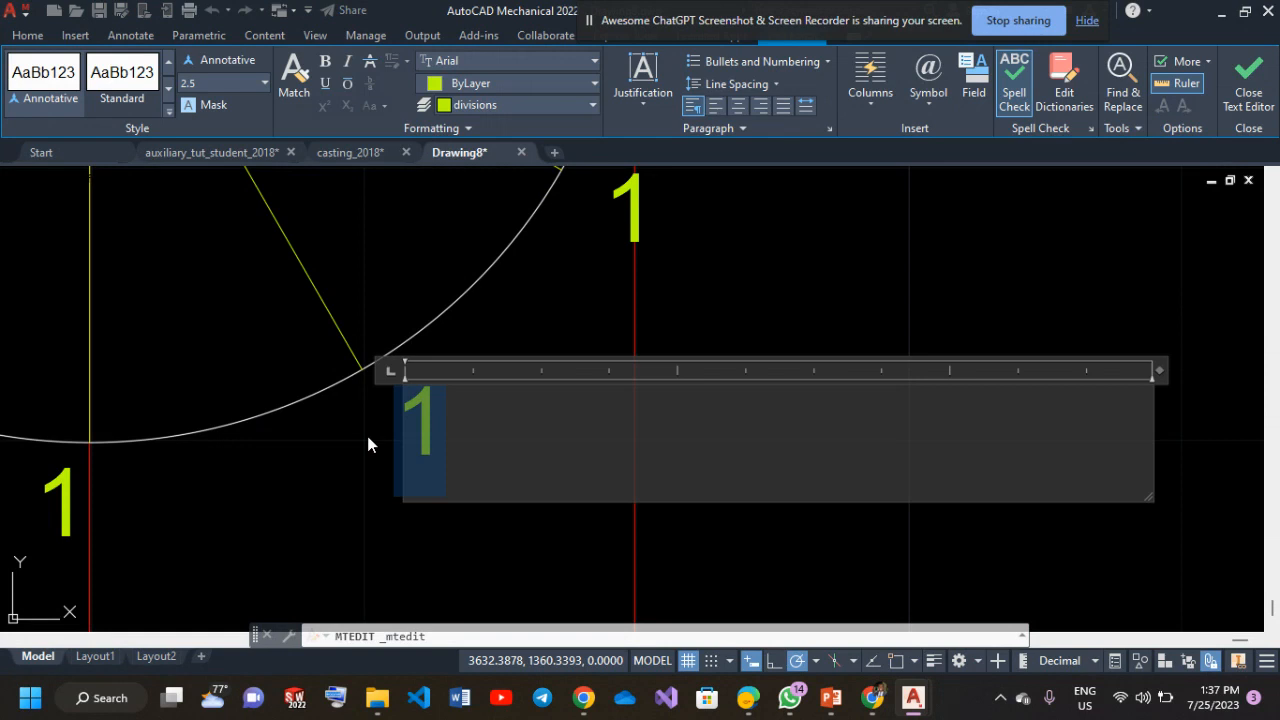
pyautogui.write('9')
pyautogui.click(542, 295)
# Change the label at the first division clockwise from the circle's right quadrant to "8".
pyautogui.moveTo(543, 302); pyautogui.dragTo(434, 491, button='middle')
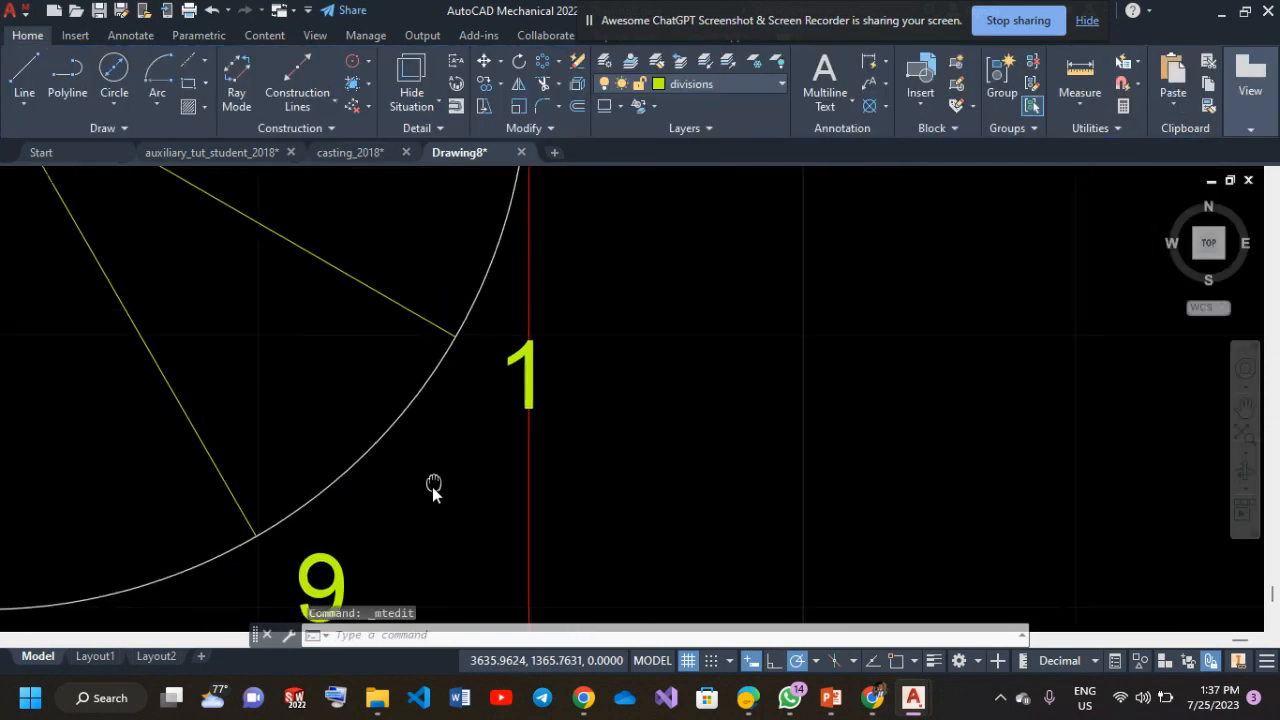
pyautogui.doubleClick(510, 373)
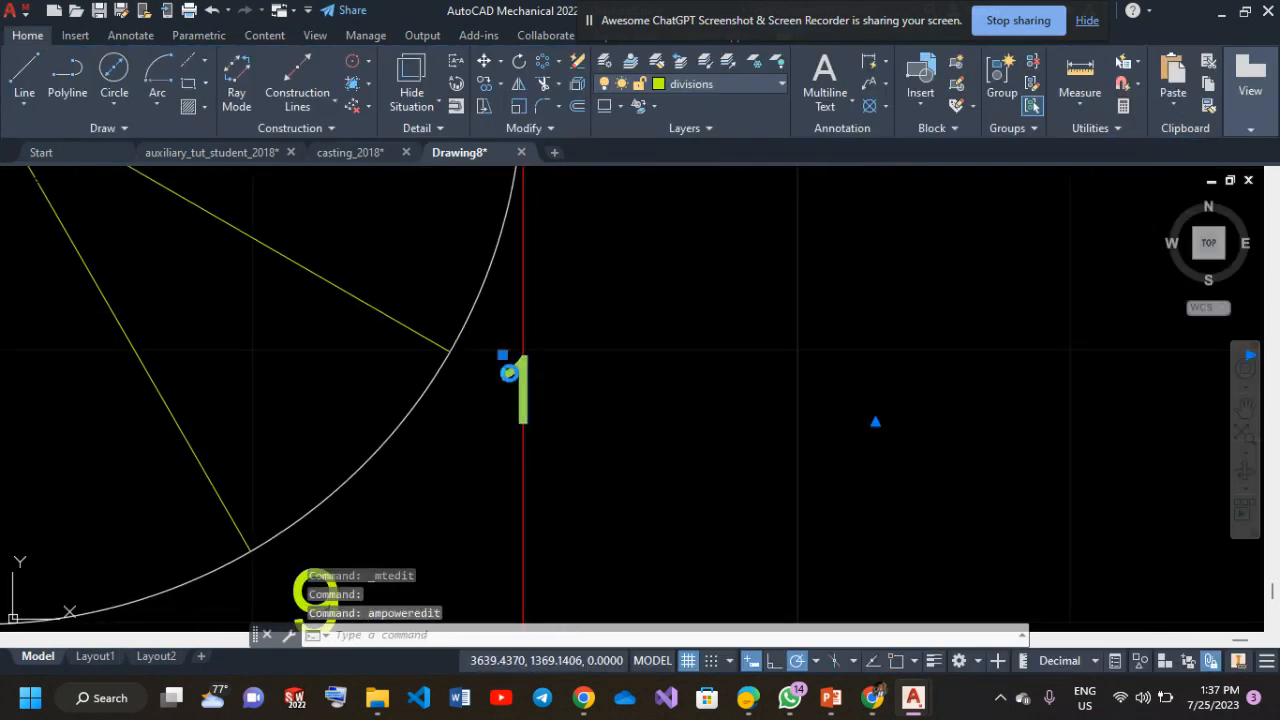
pyautogui.write('8')
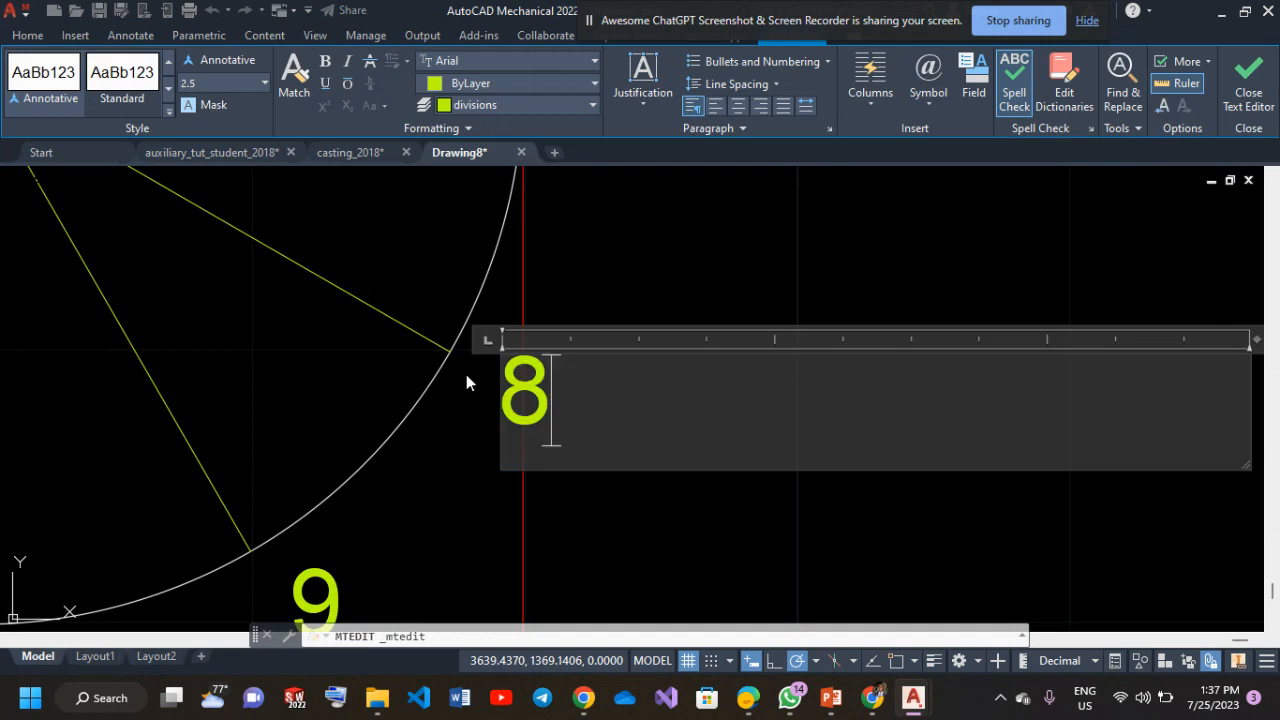
pyautogui.click(451, 466)
# Change the label below the circle's bottom quadrant to "10".
pyautogui.moveTo(436, 465); pyautogui.dragTo(966, 88, button='middle')
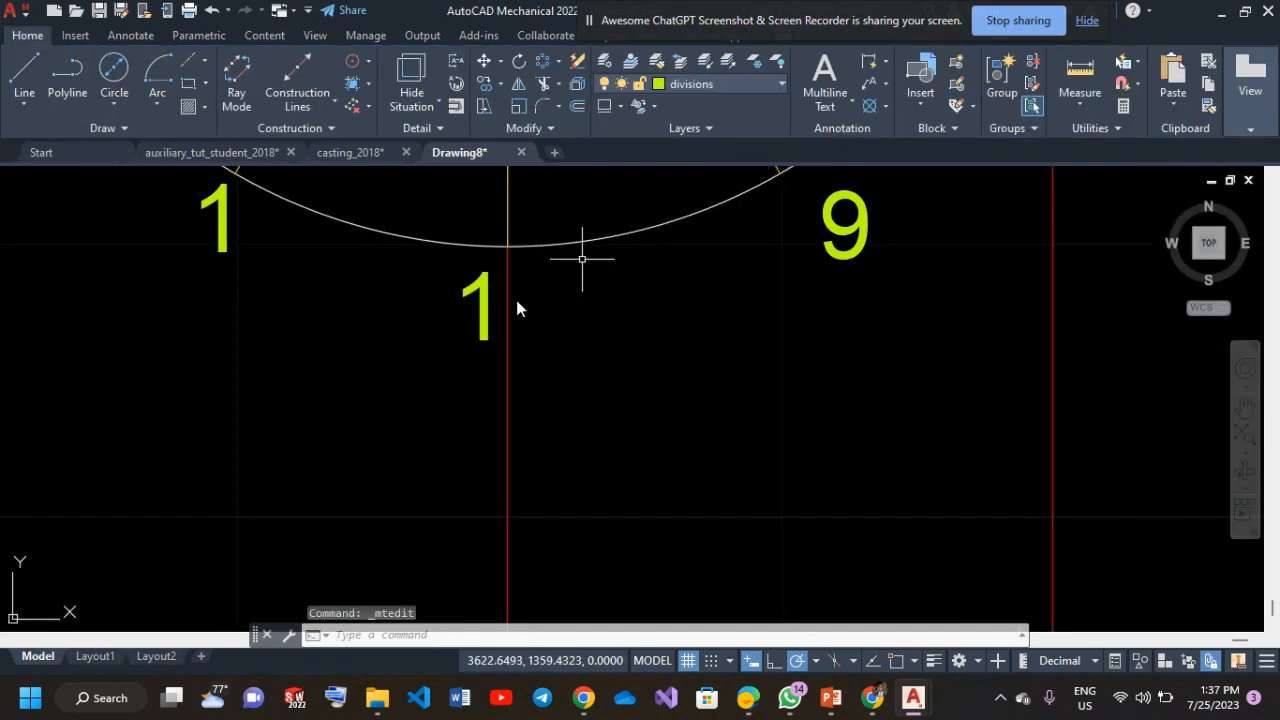
pyautogui.doubleClick(487, 315)
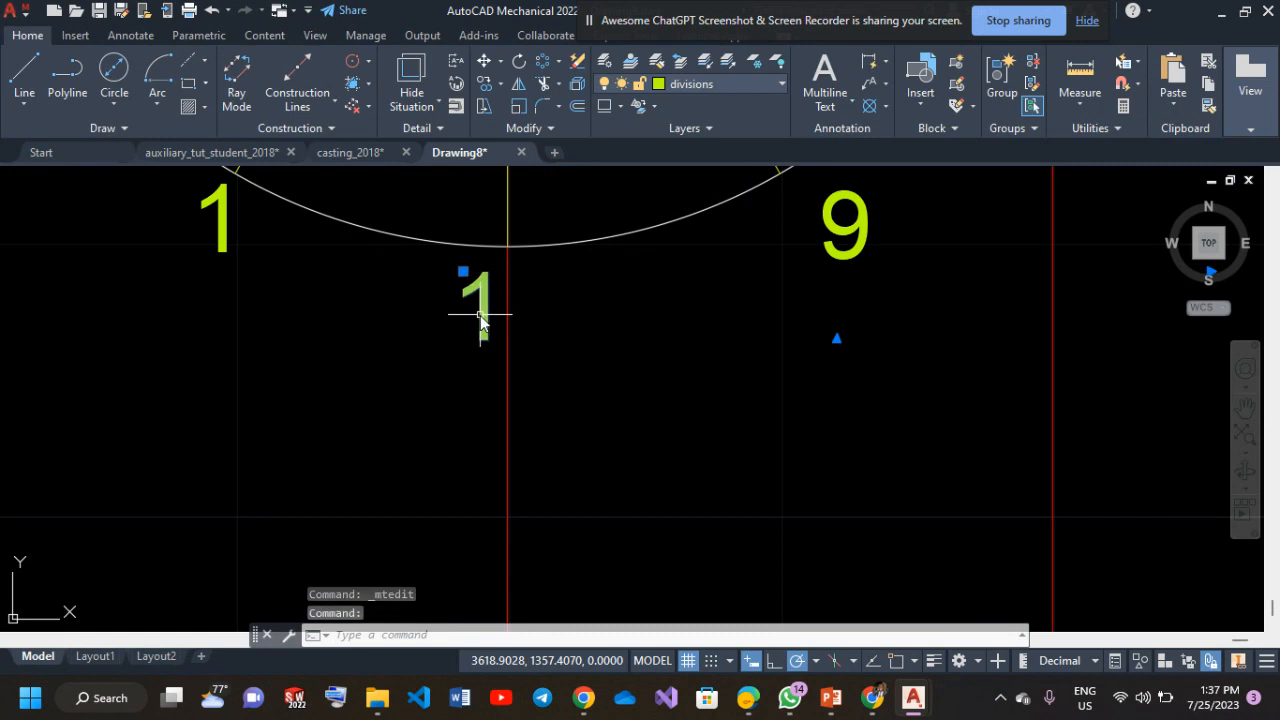
pyautogui.write('0')
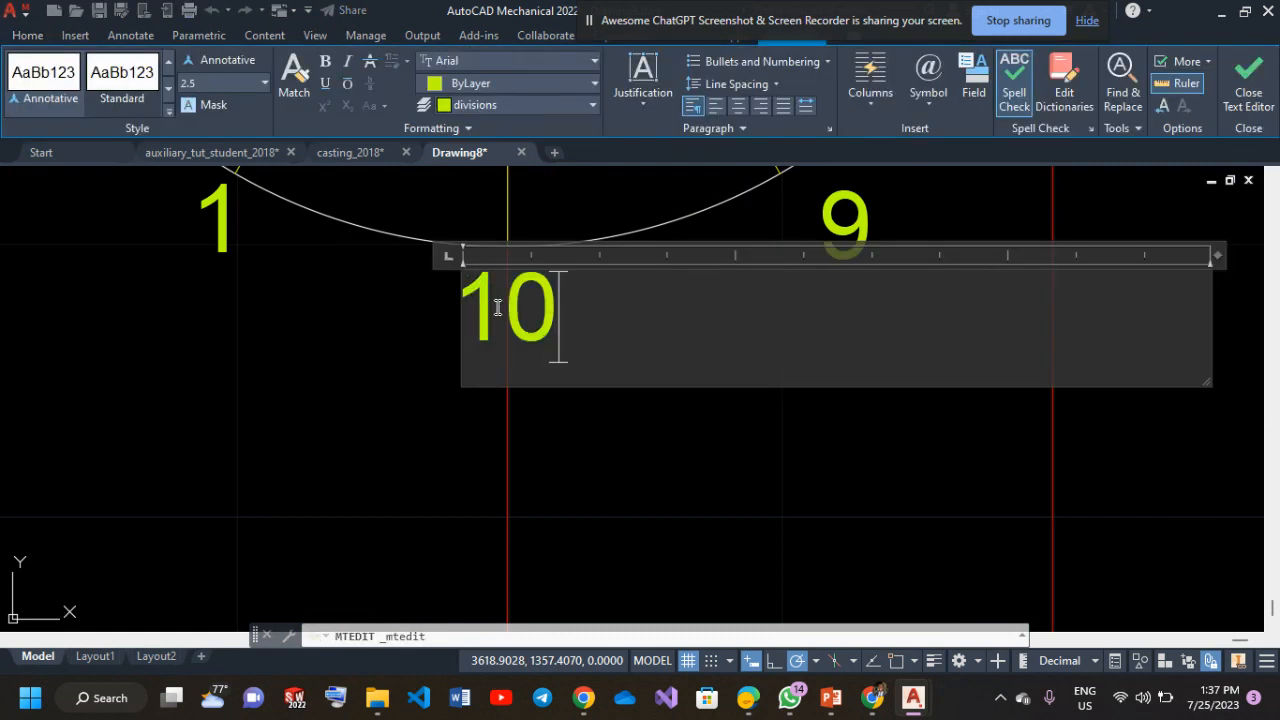
pyautogui.click(184, 403)
# Change the label at the first division clockwise from the circle's bottom quadrant to "11".
pyautogui.scroll(-2, 434, 529)
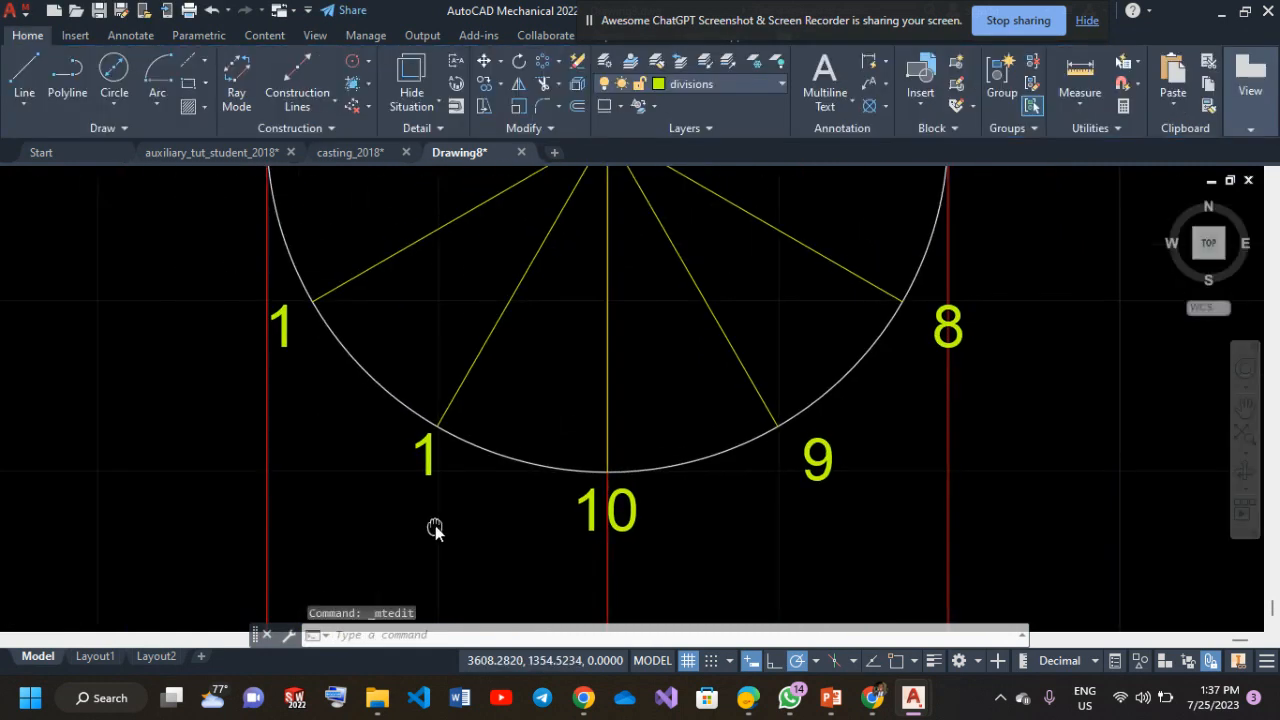
pyautogui.doubleClick(424, 450)
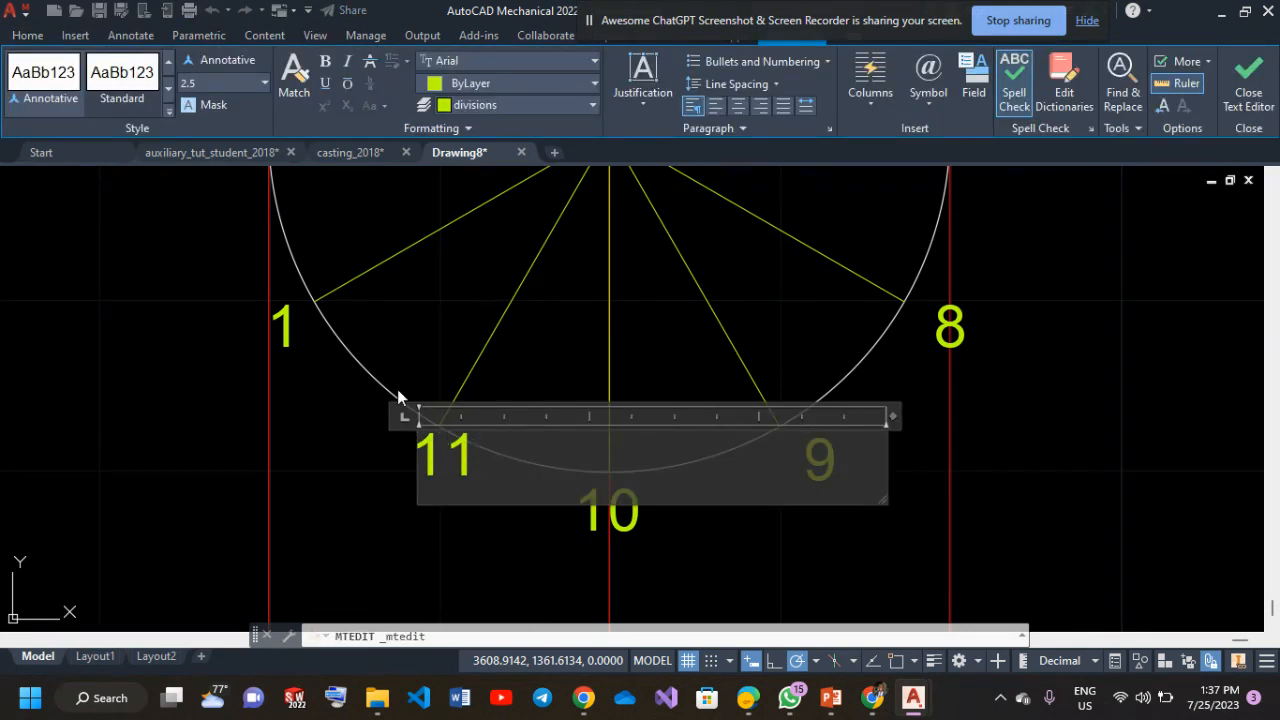
pyautogui.write('1')
pyautogui.click(289, 424)
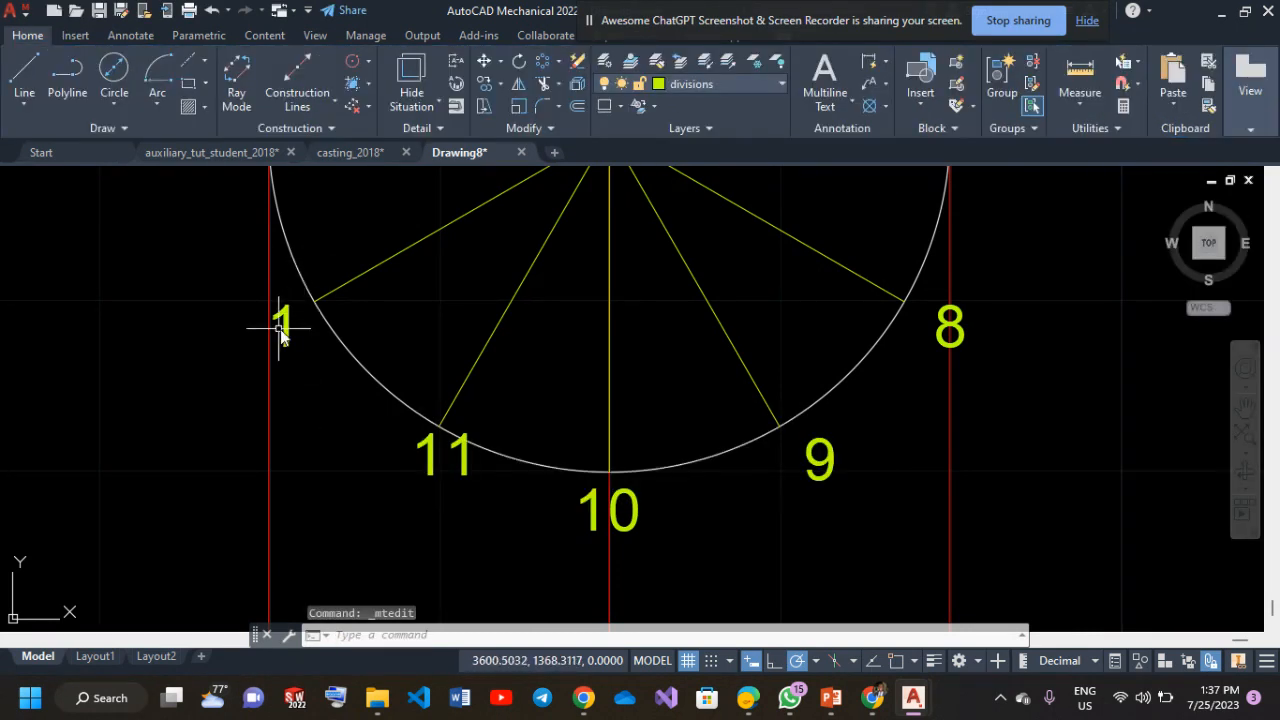
# Change the label at the second division clockwise from the circle's bottom quadrant to "12".
pyautogui.doubleClick(287, 337)
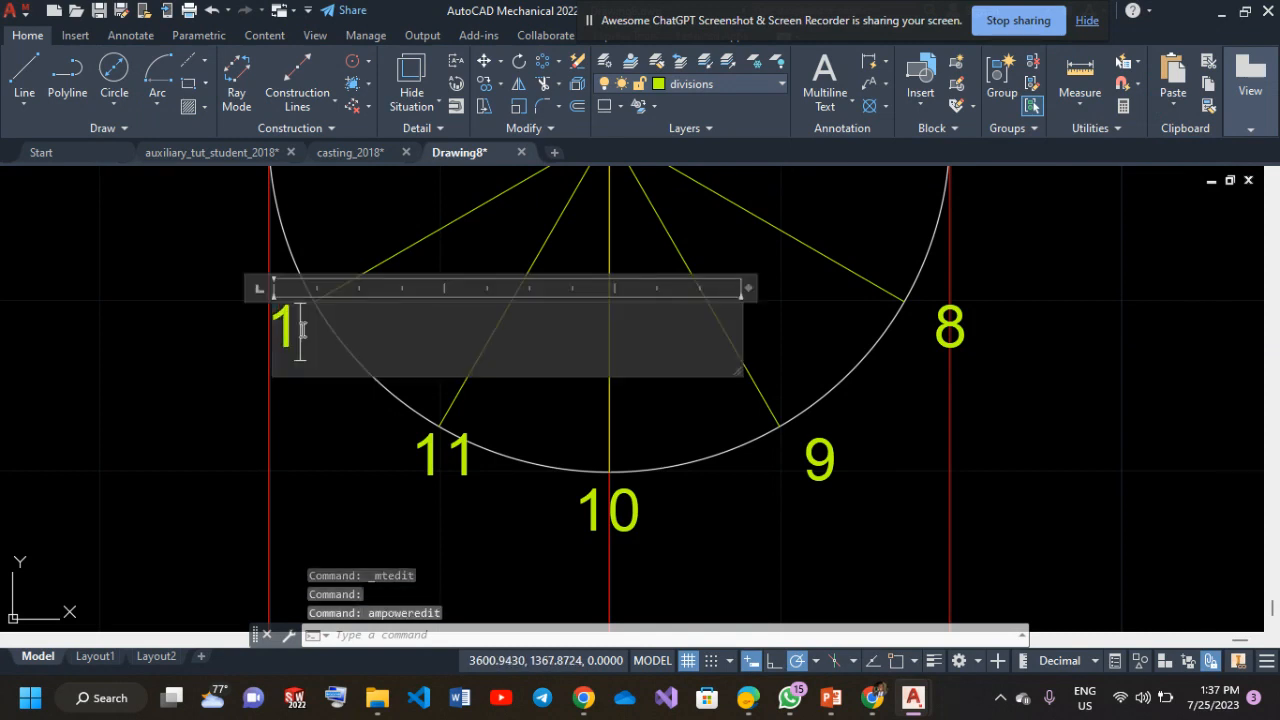
pyautogui.write('2')
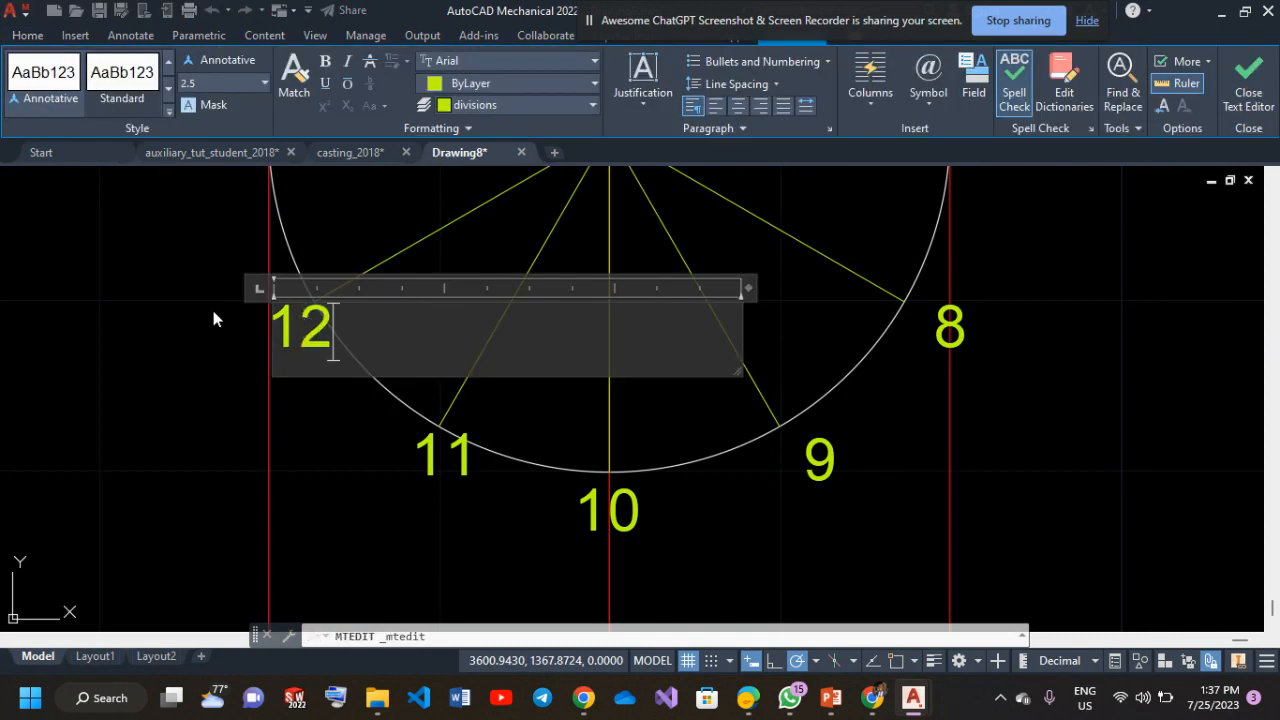
pyautogui.click(212, 315)
# Delete the stray "1" label lying well to the left of the plan circle.
pyautogui.scroll(-3, 319, 347)
pyautogui.moveTo(476, 307); pyautogui.dragTo(500, 449, button='middle')
pyautogui.scroll(-2, 583, 477)
pyautogui.scroll(-2, 580, 420)
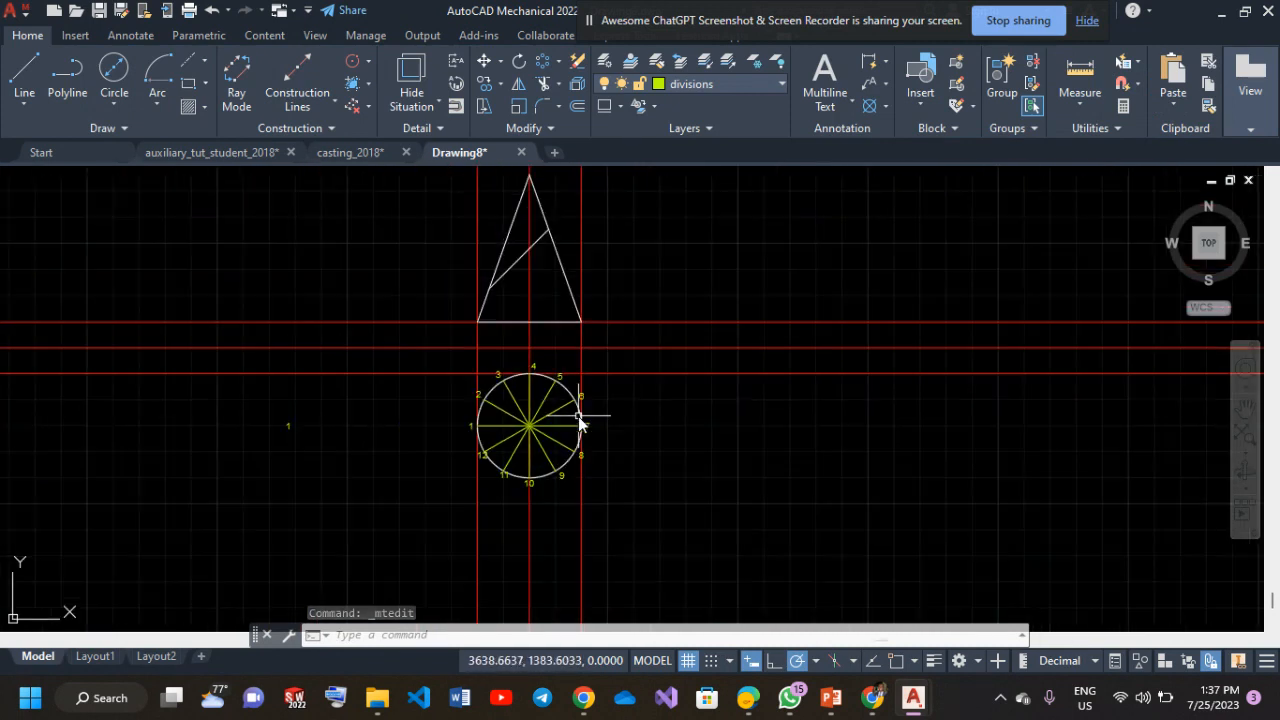
pyautogui.click(367, 418)
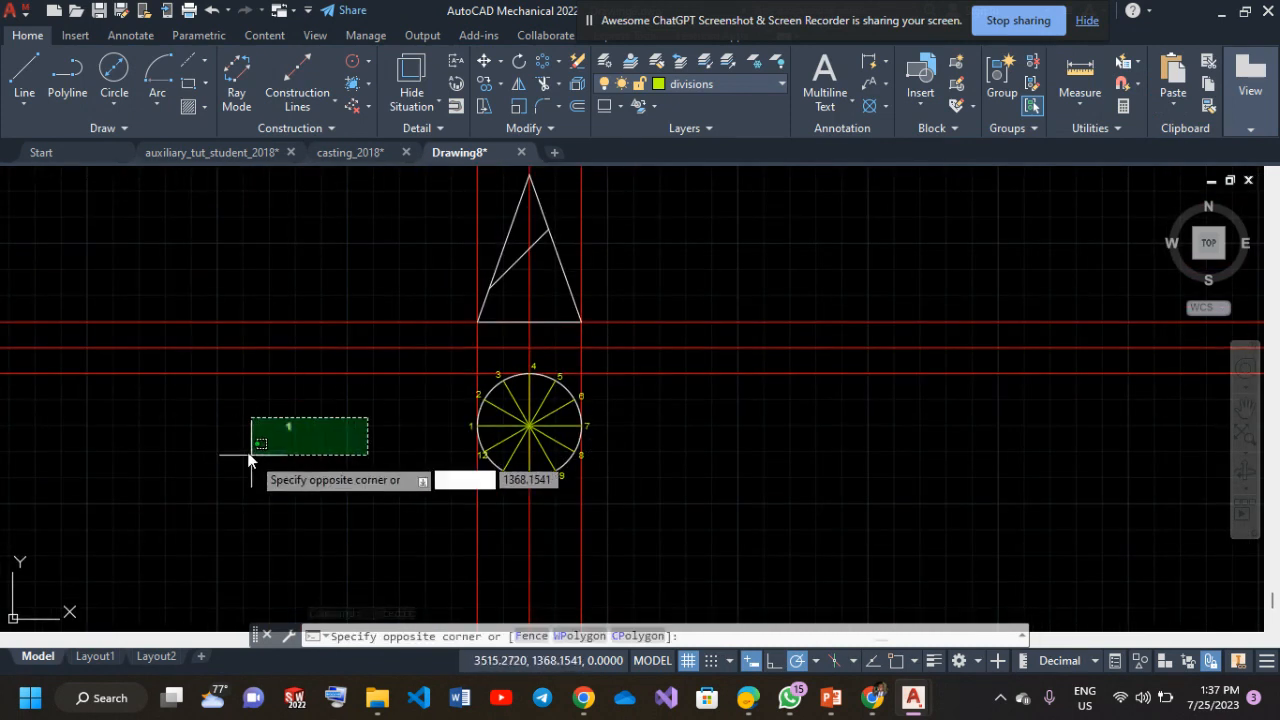
pyautogui.click(250, 455)
pyautogui.press('Delete')
# Create a new layer named "AIP lines" in the layer manager.
pyautogui.scroll(2, 348, 387)
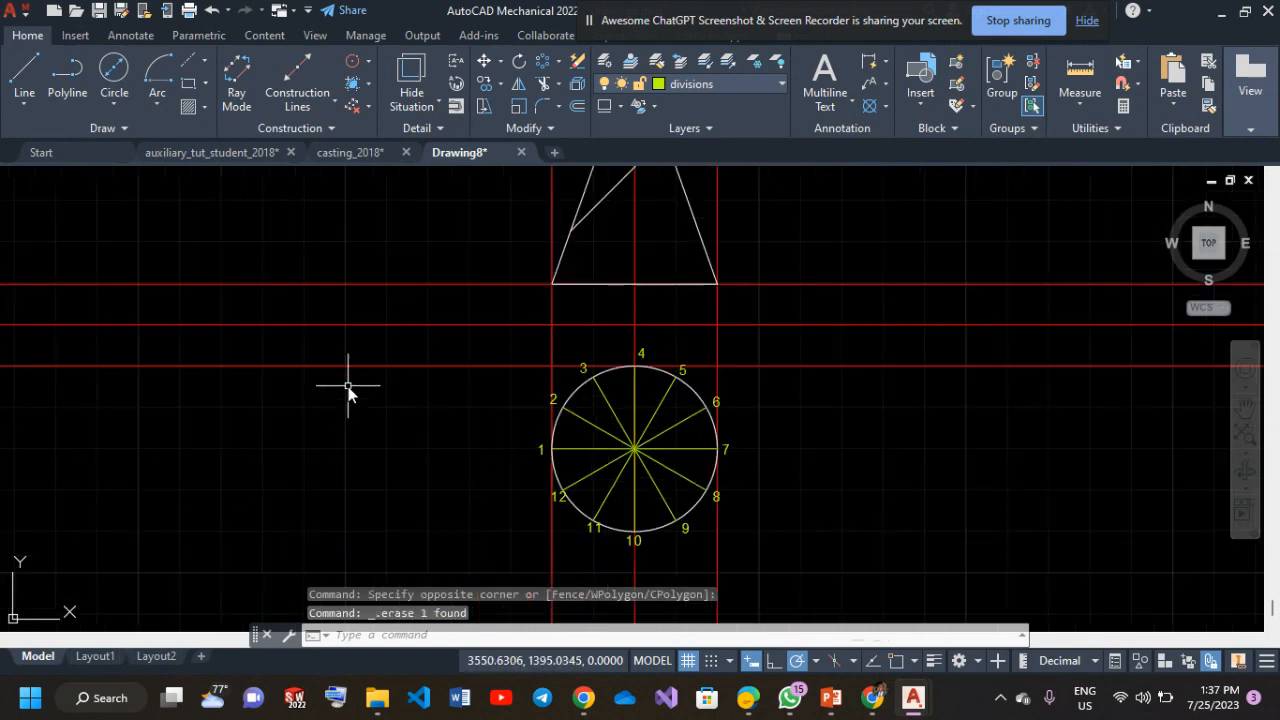
pyautogui.moveTo(366, 394); pyautogui.dragTo(266, 477, button='middle')
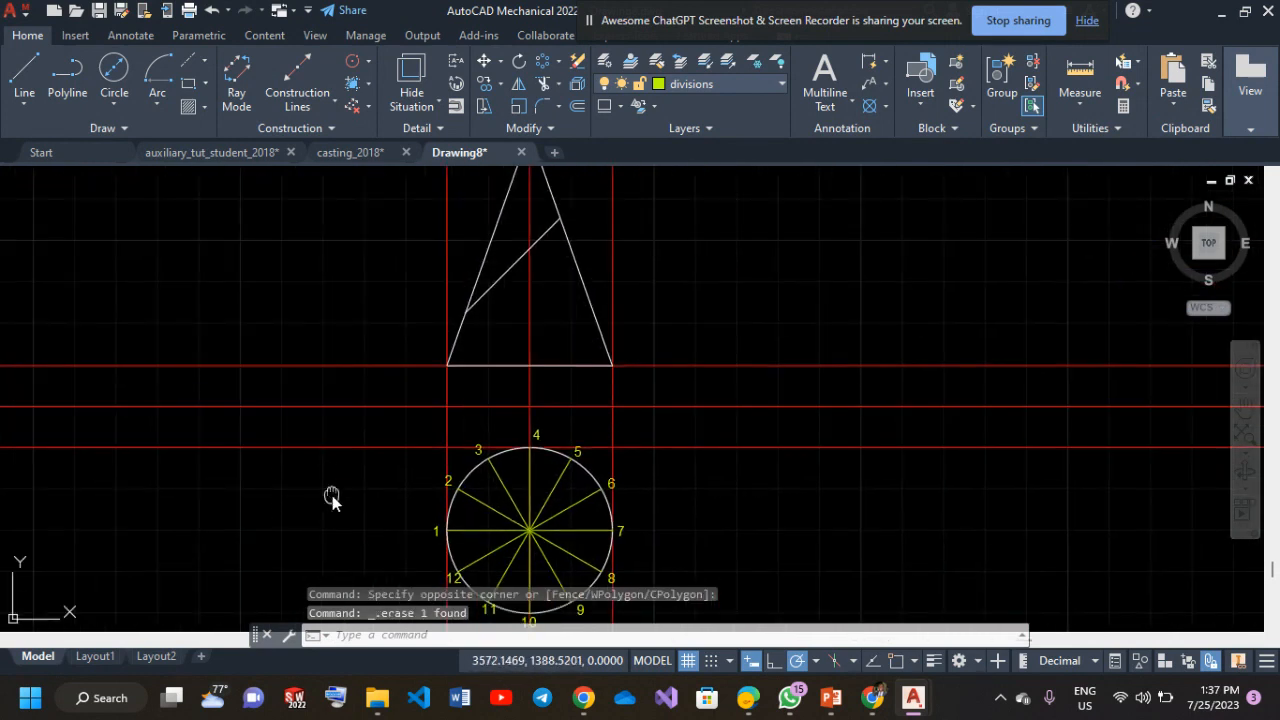
pyautogui.moveTo(332, 500); pyautogui.dragTo(257, 449, button='middle')
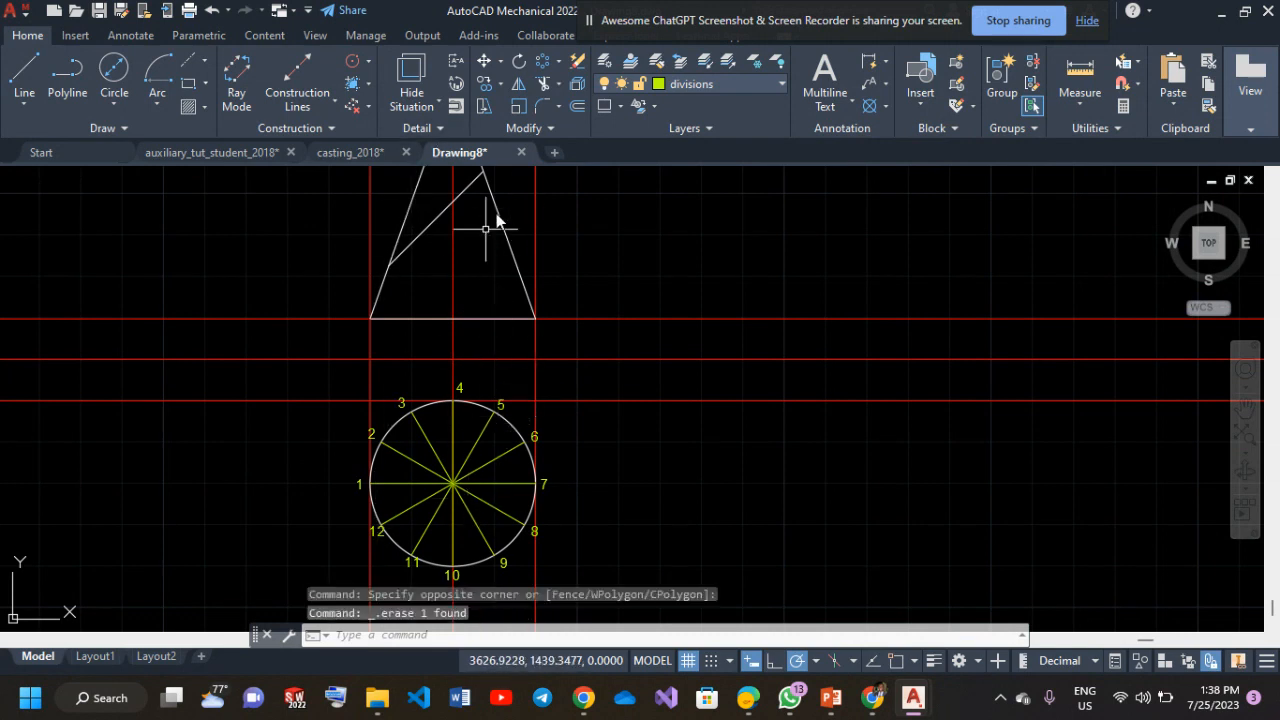
pyautogui.click(604, 62)
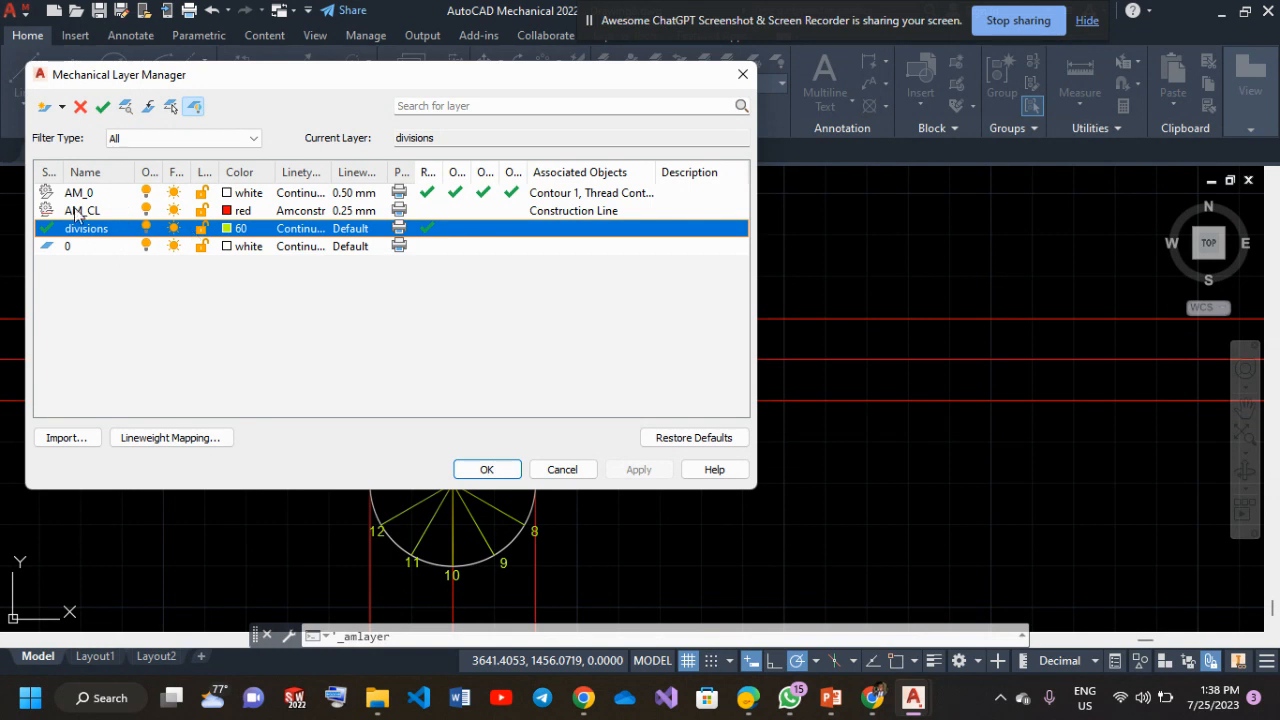
pyautogui.click(44, 108)
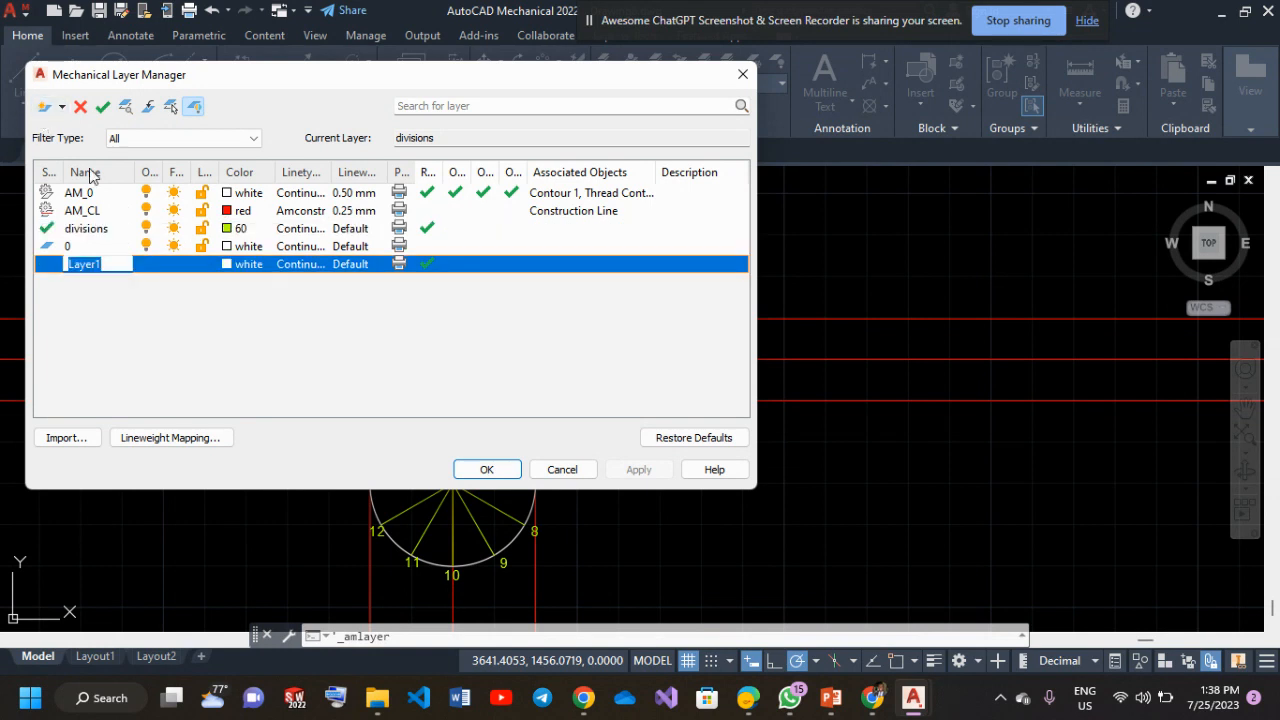
pyautogui.write('AIP')
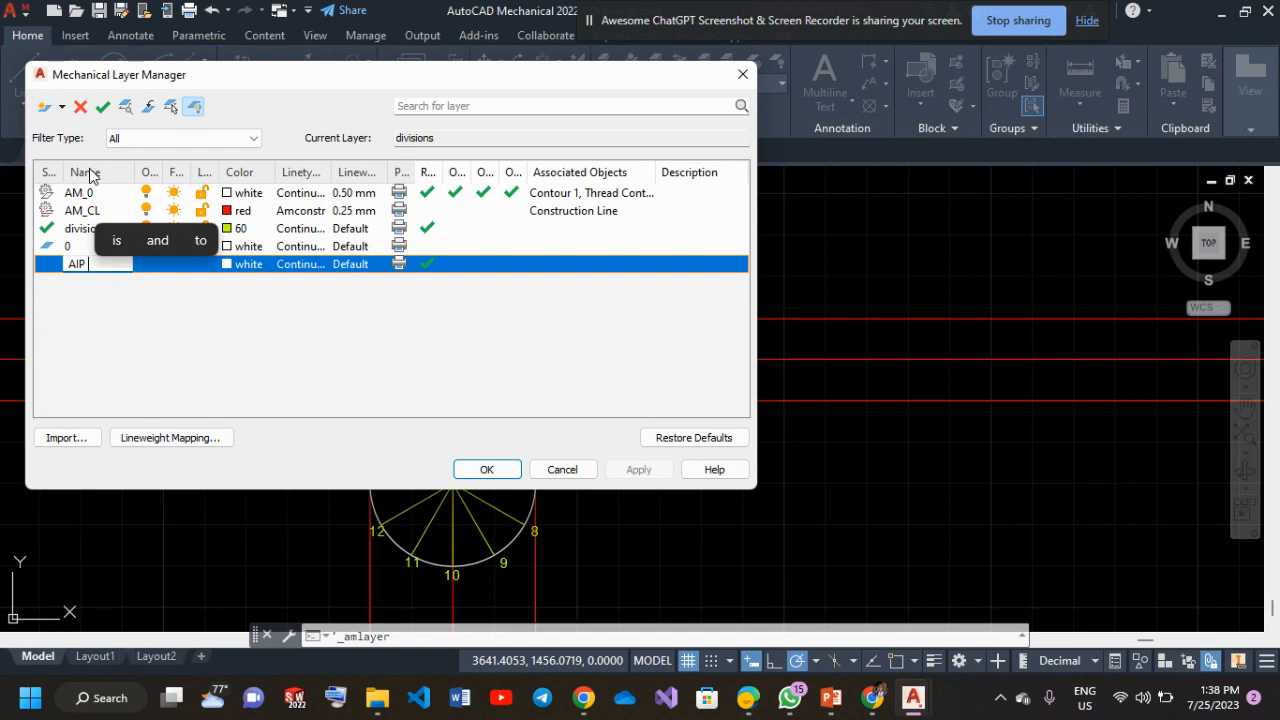
pyautogui.write(' lines')
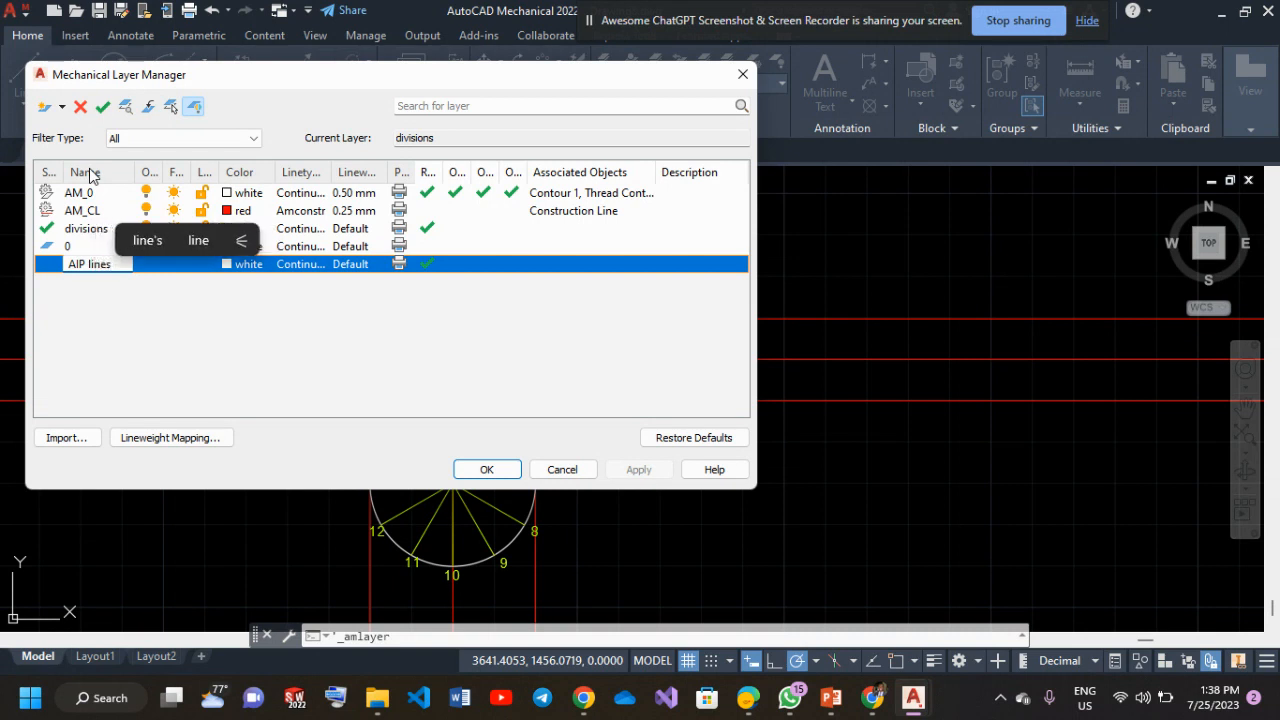
pyautogui.press('Return')
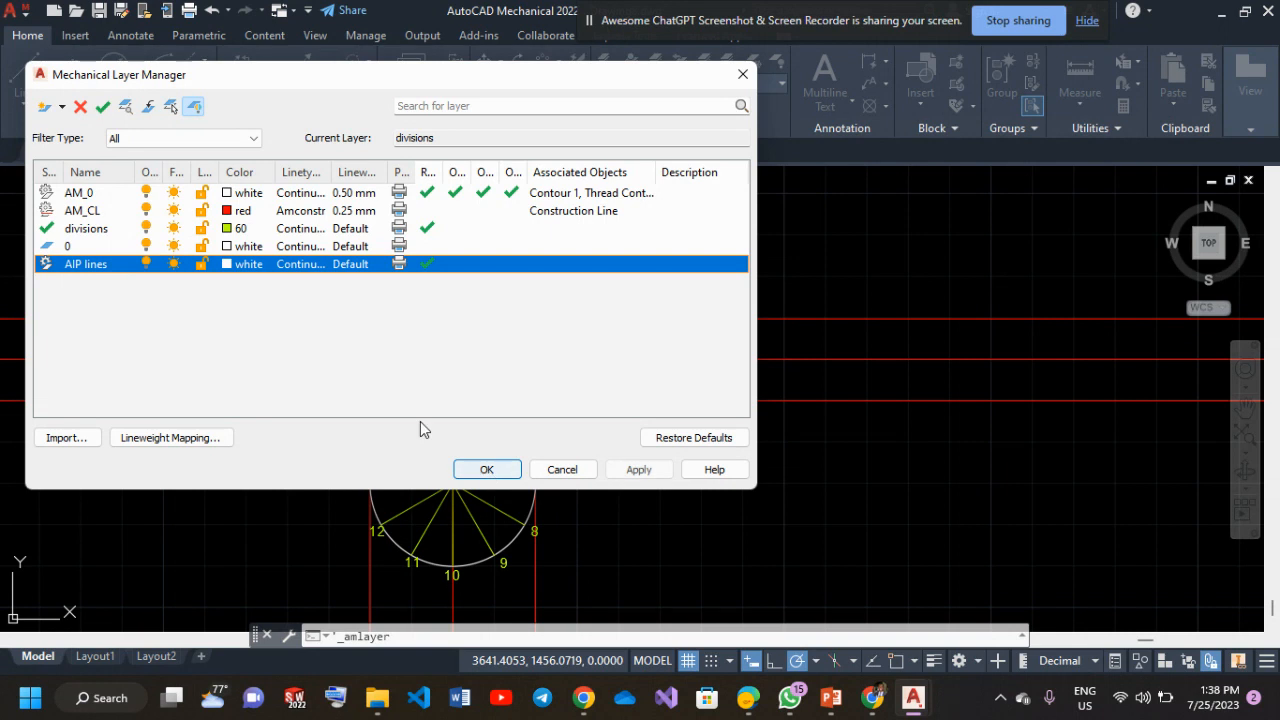
# Set the colour of the AIP lines layer to index colour 130 and apply it.
pyautogui.click(235, 266)
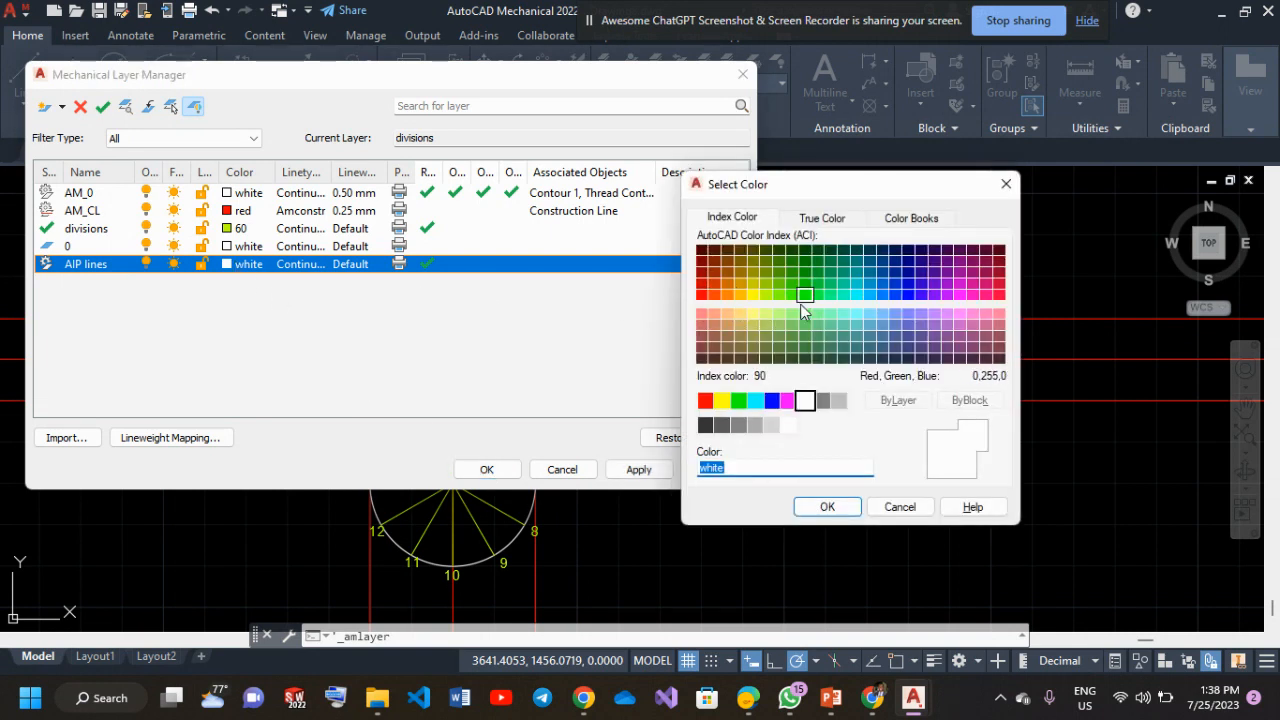
pyautogui.click(857, 297)
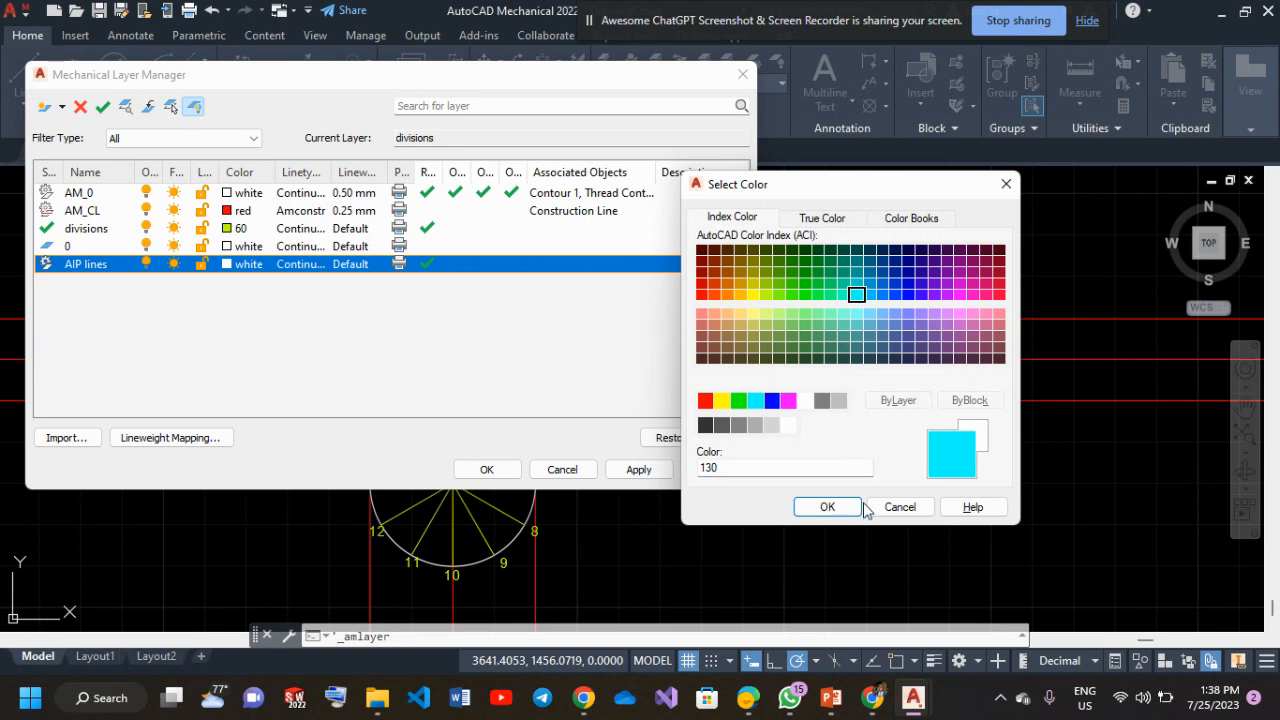
pyautogui.click(825, 506)
pyautogui.click(632, 472)
# Make AIP lines the current layer and close the layer manager.
pyautogui.rightClick(431, 264)
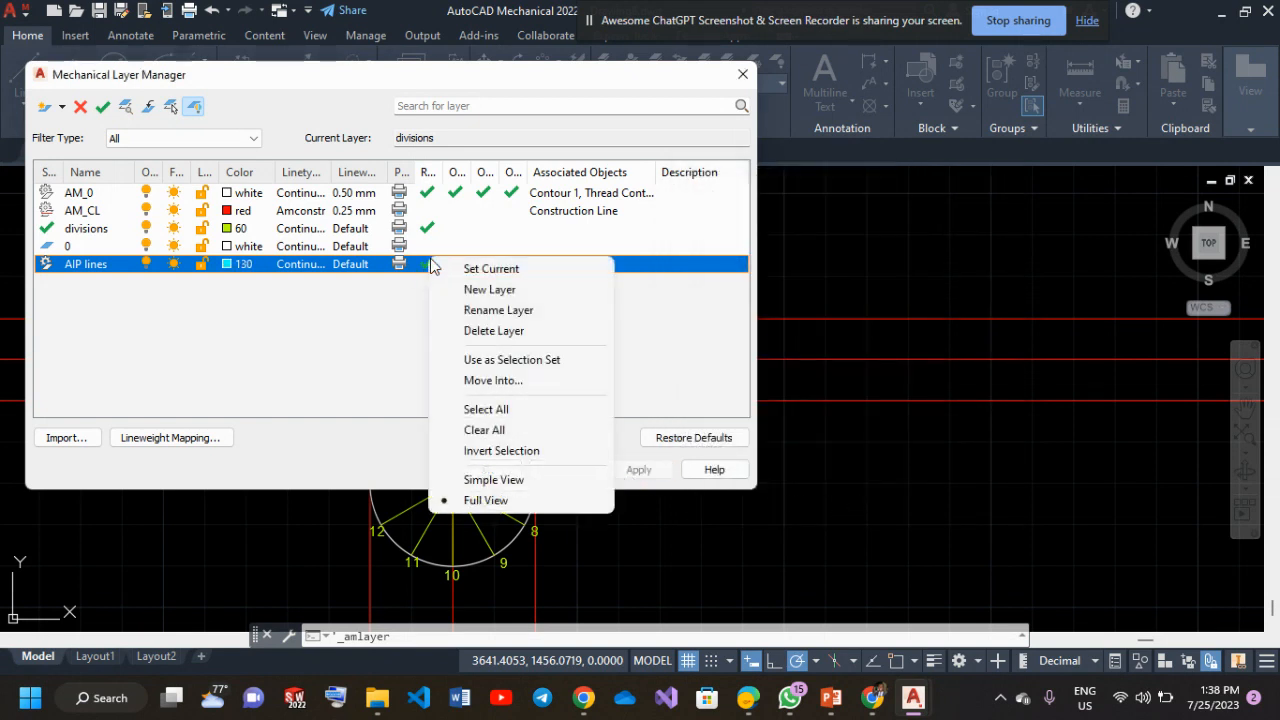
pyautogui.click(472, 274)
pyautogui.click(503, 462)
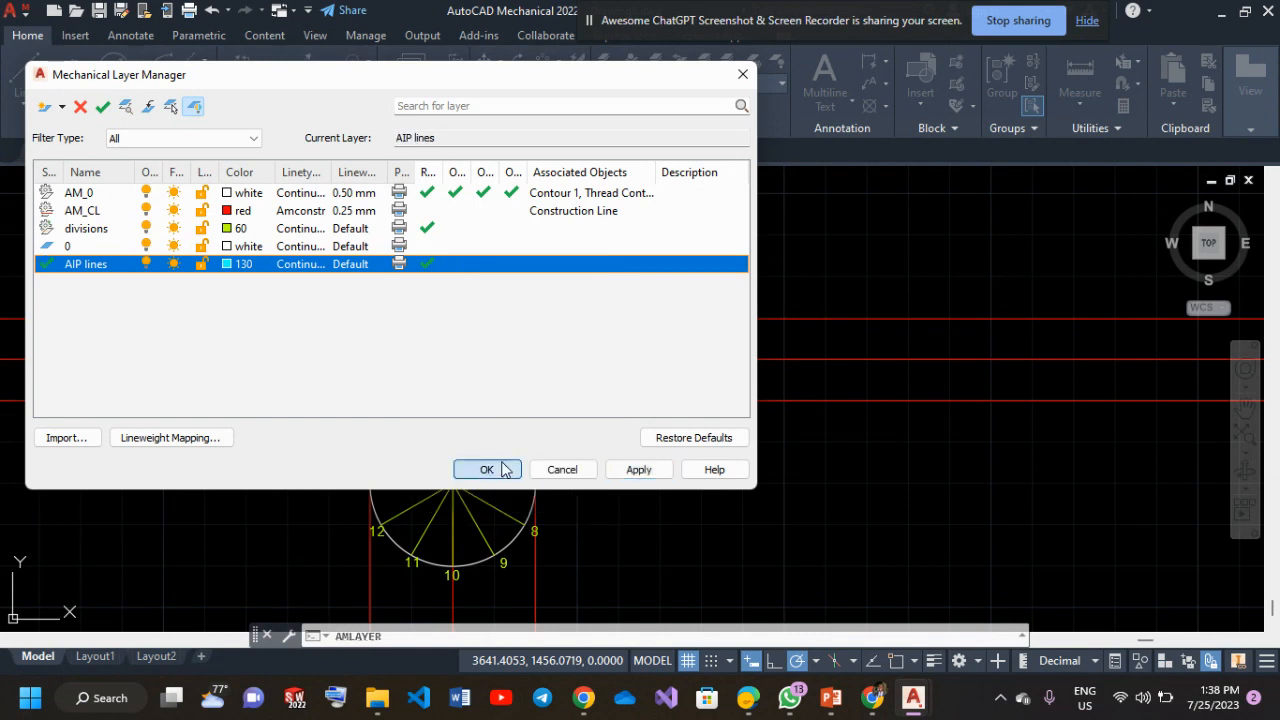
pyautogui.moveTo(659, 297)
pyautogui.mouseDown(button='middle')
pyautogui.moveTo(674, 343)
pyautogui.moveTo(717, 343)
pyautogui.mouseUp(button='middle')
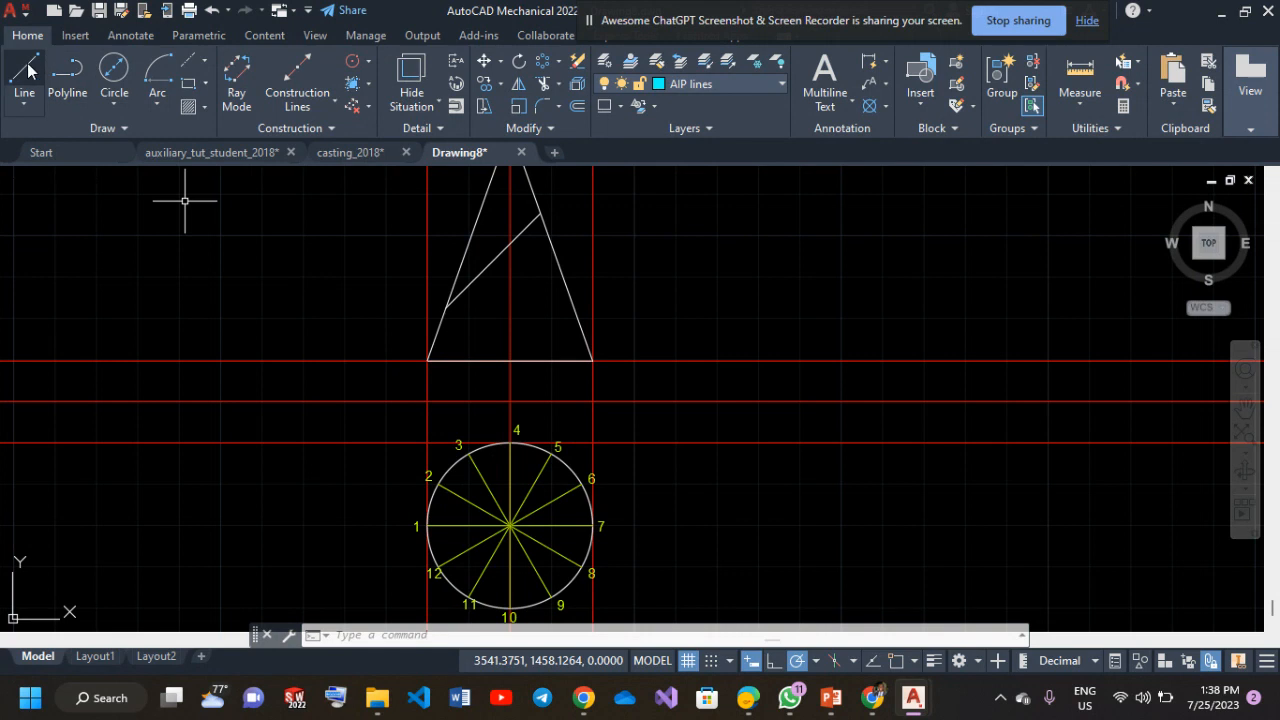
# Turn on ortho mode and object snap, and check which snap modes are active.
pyautogui.click(779, 661)
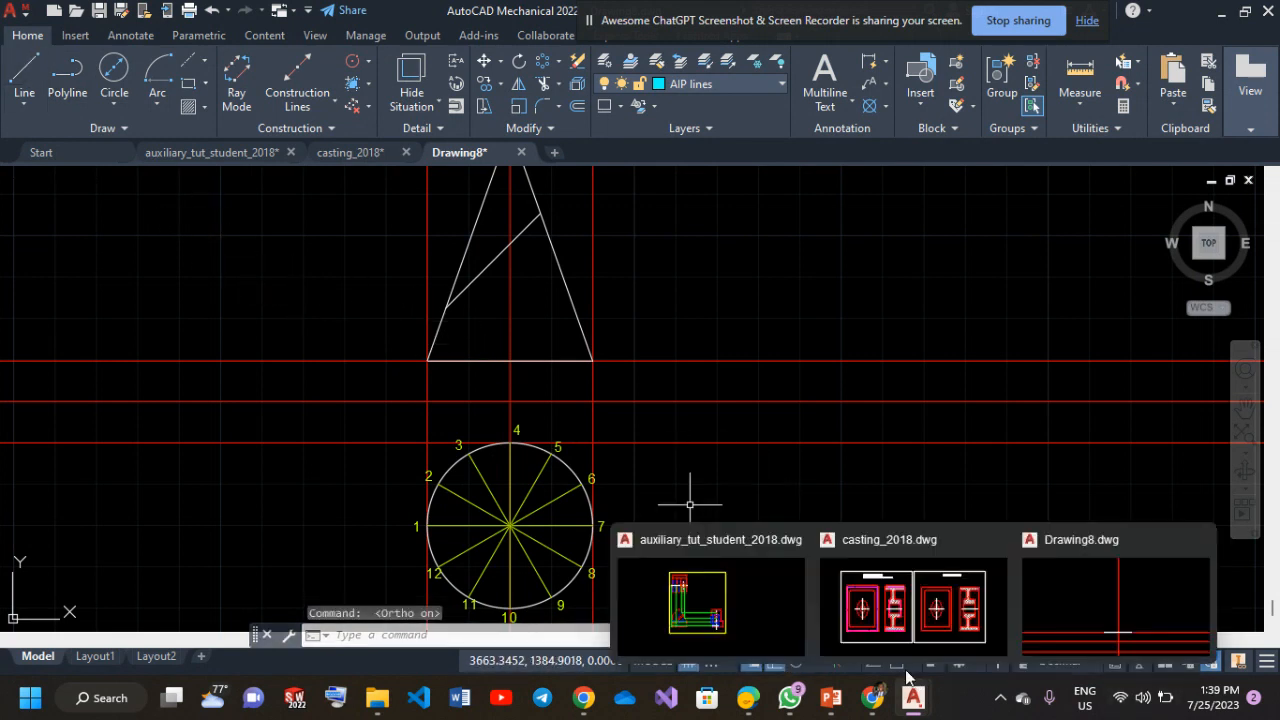
pyautogui.click(897, 662)
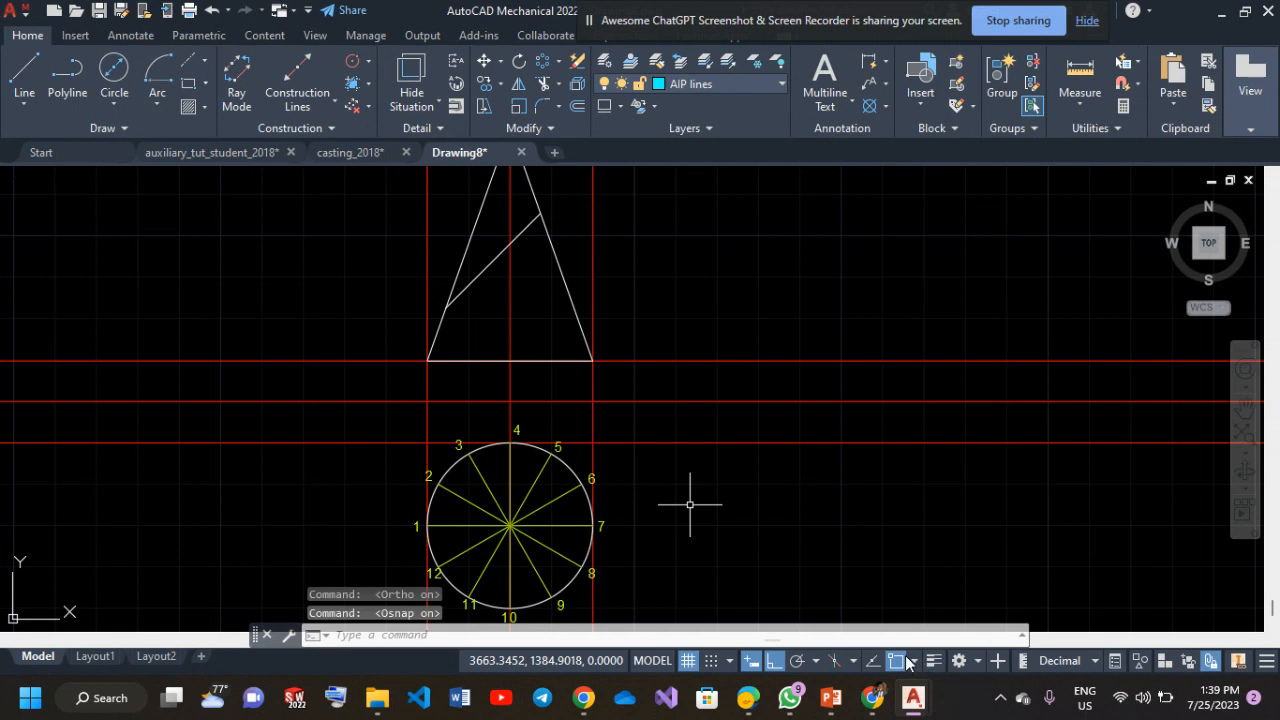
pyautogui.click(912, 664)
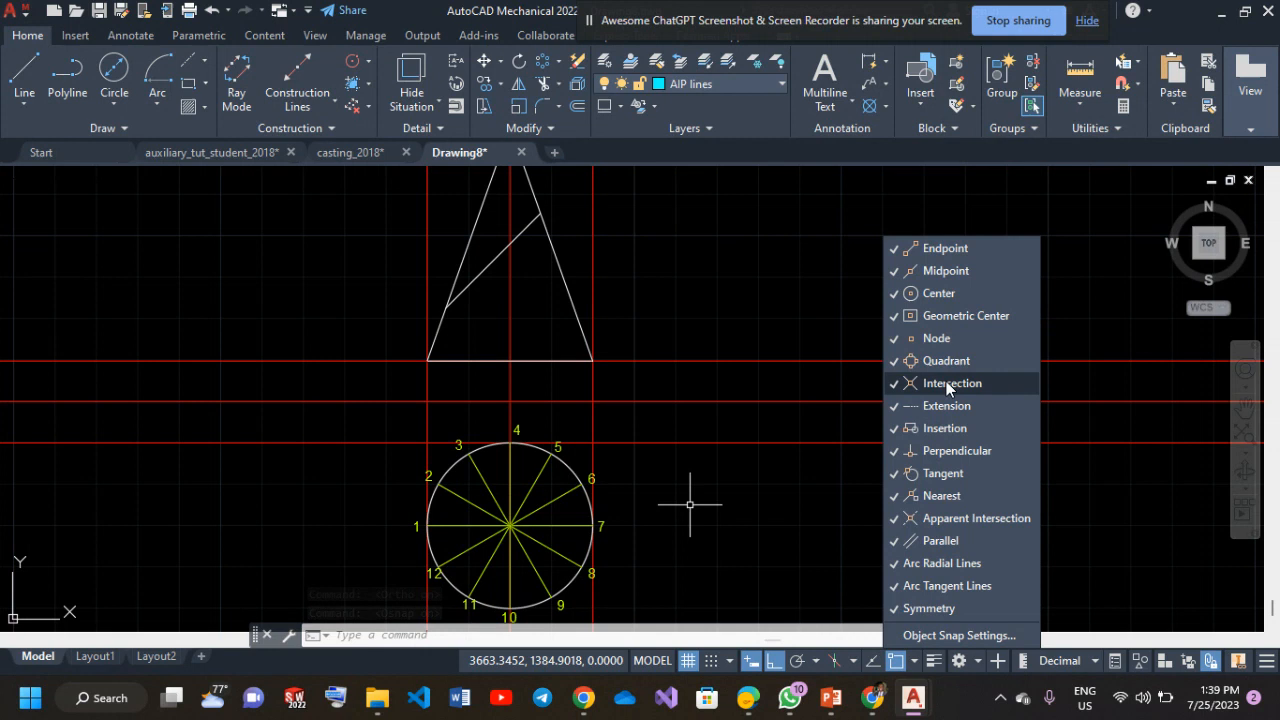
pyautogui.click(936, 450)
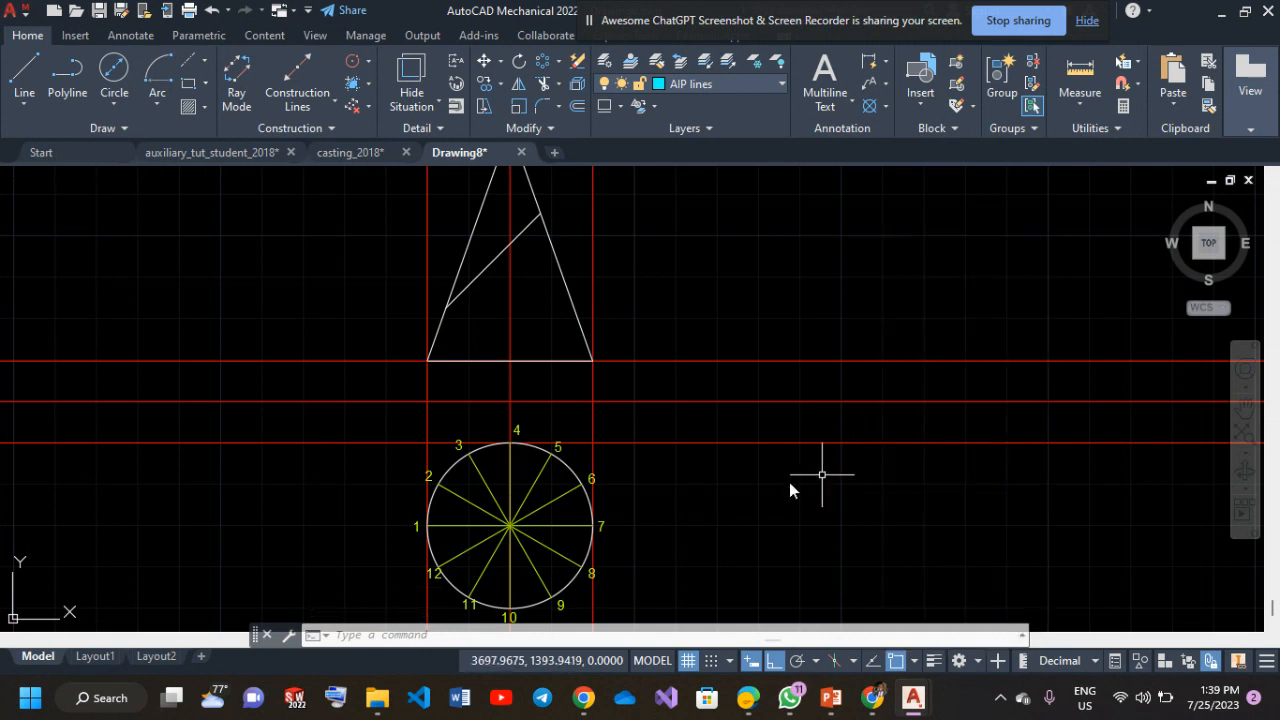
# Draw a vertical projector line from division point 12 on the plan circle up to the cone's base line.
pyautogui.click(24, 76)
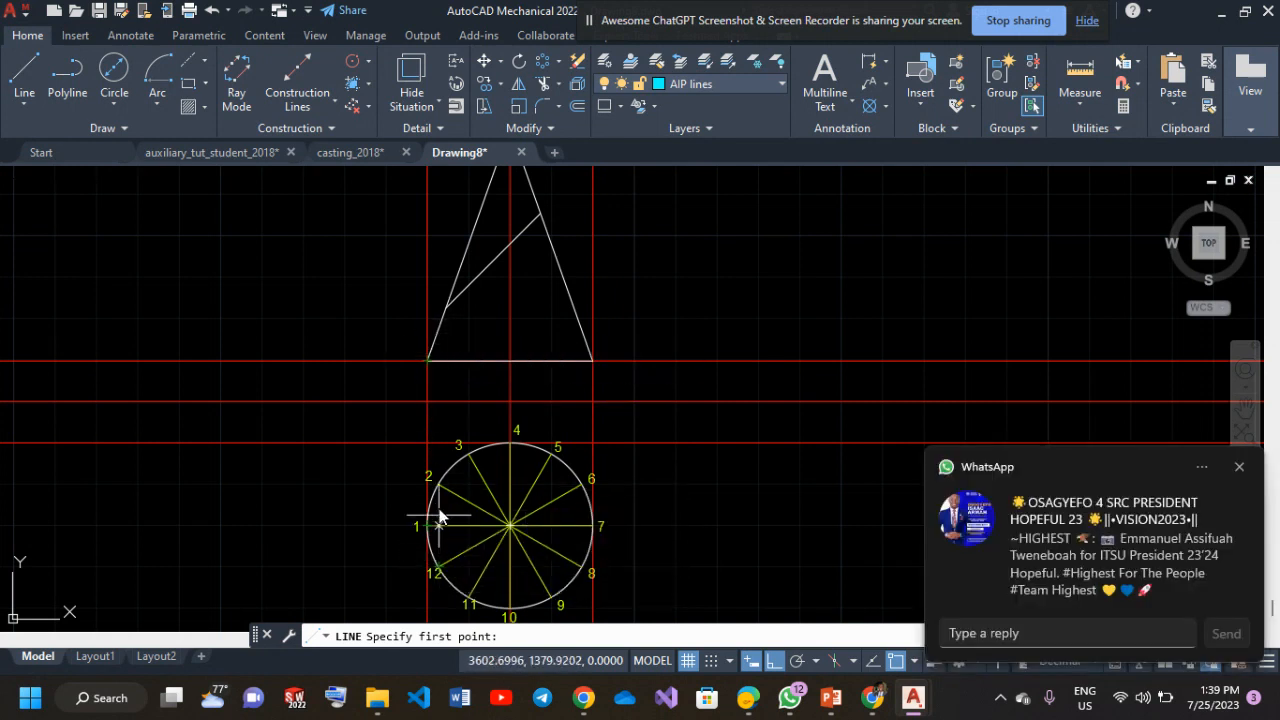
pyautogui.click(437, 570)
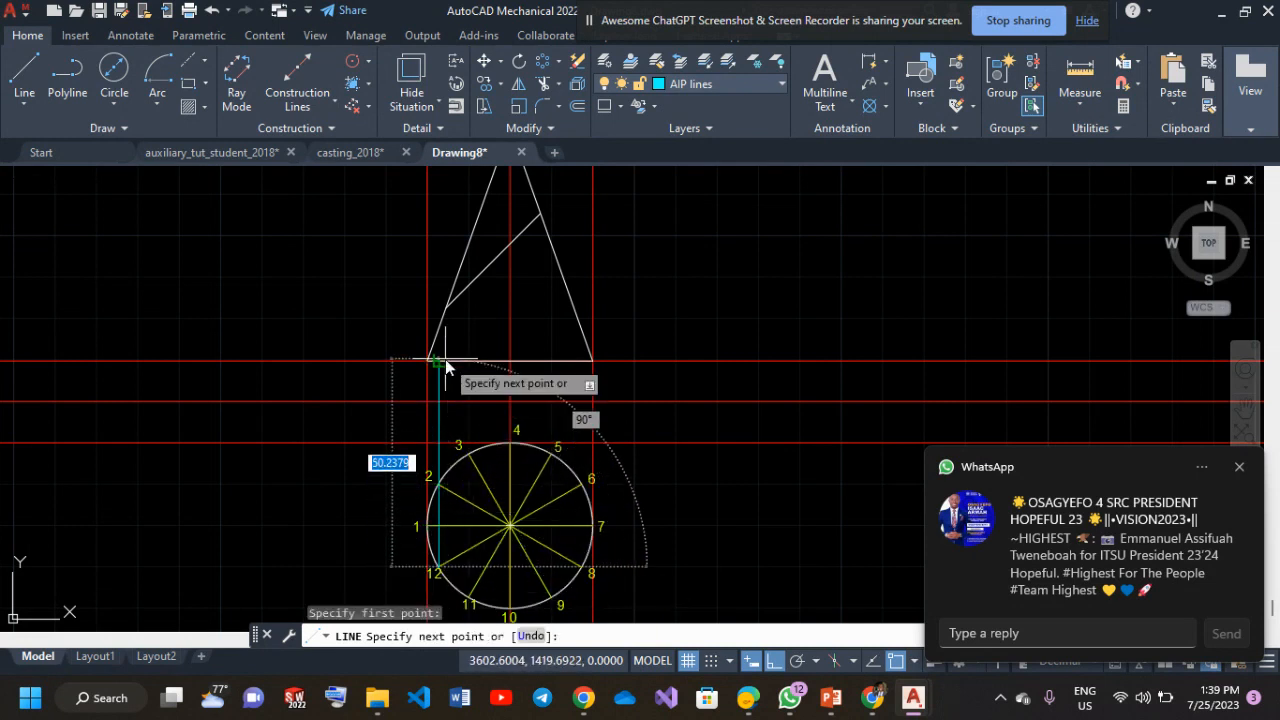
pyautogui.scroll(5, 446, 362)
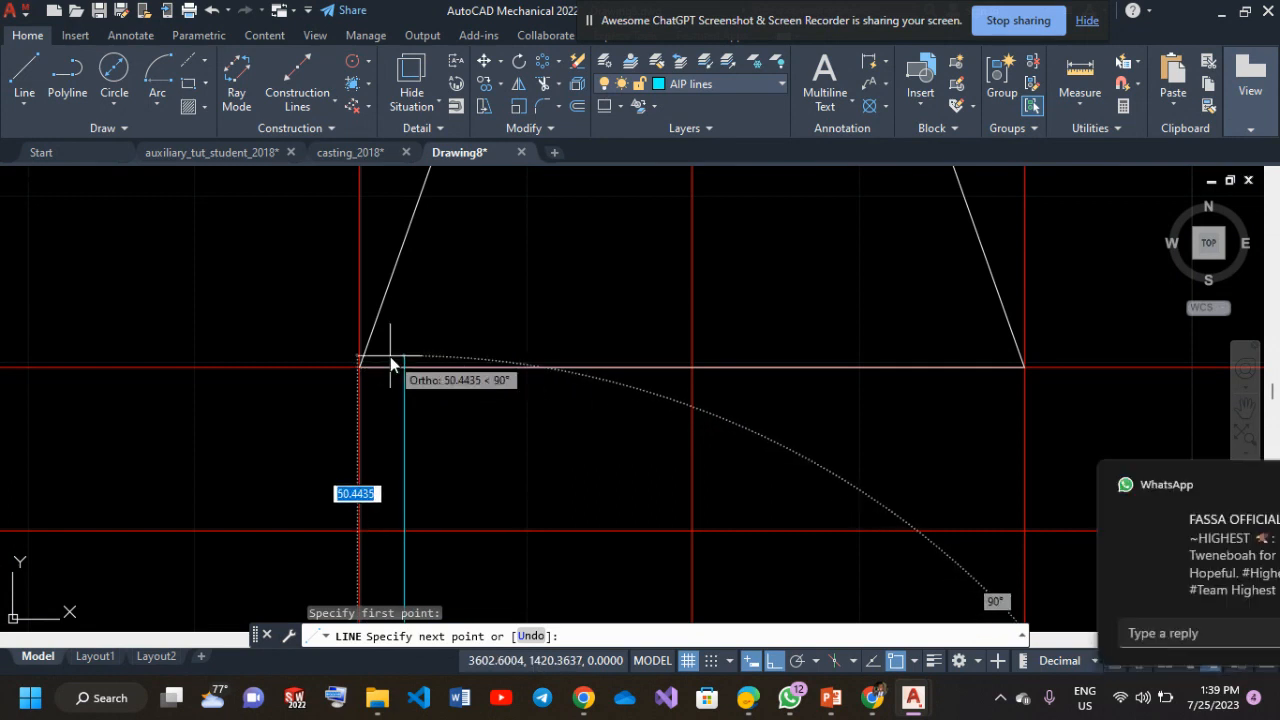
pyautogui.click(403, 367)
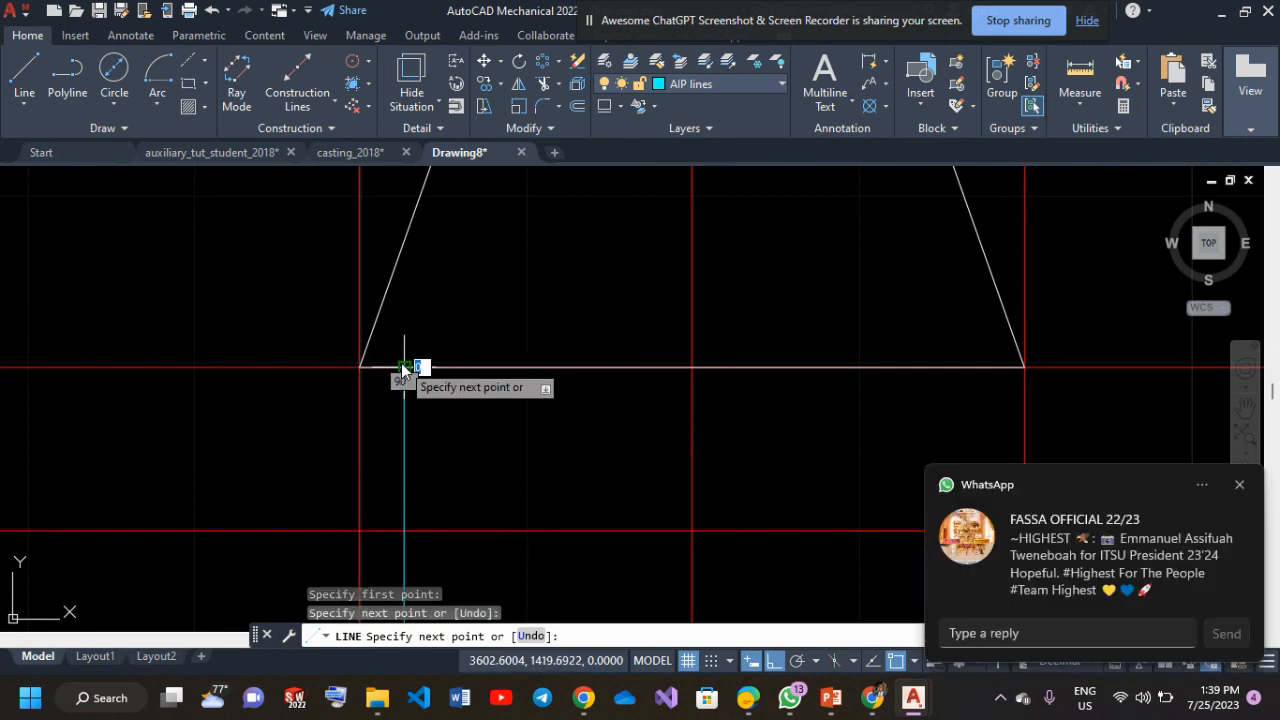
pyautogui.press('Return')
pyautogui.scroll(-6, 458, 429)
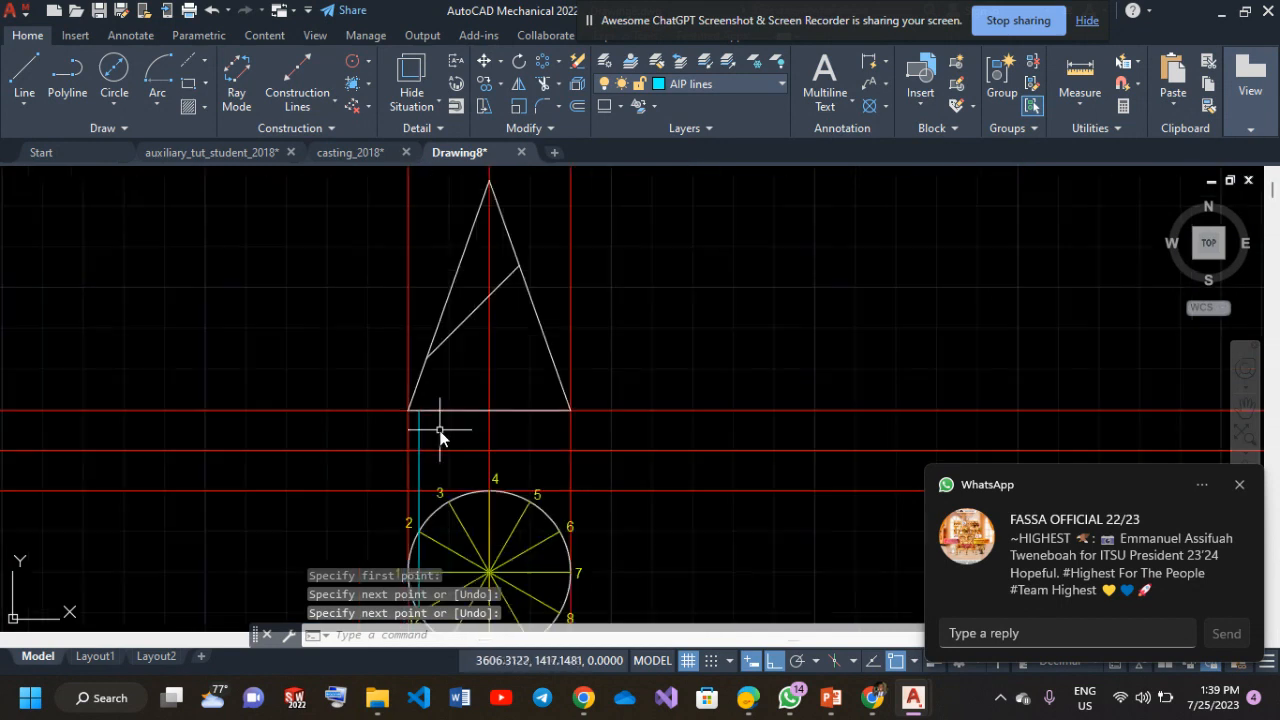
# Draw a vertical projector line from division point 11 on the plan circle up to the cone's base line.
pyautogui.moveTo(438, 426)
pyautogui.mouseDown(button='middle')
pyautogui.moveTo(435, 310)
pyautogui.moveTo(448, 300)
pyautogui.mouseUp(button='middle')
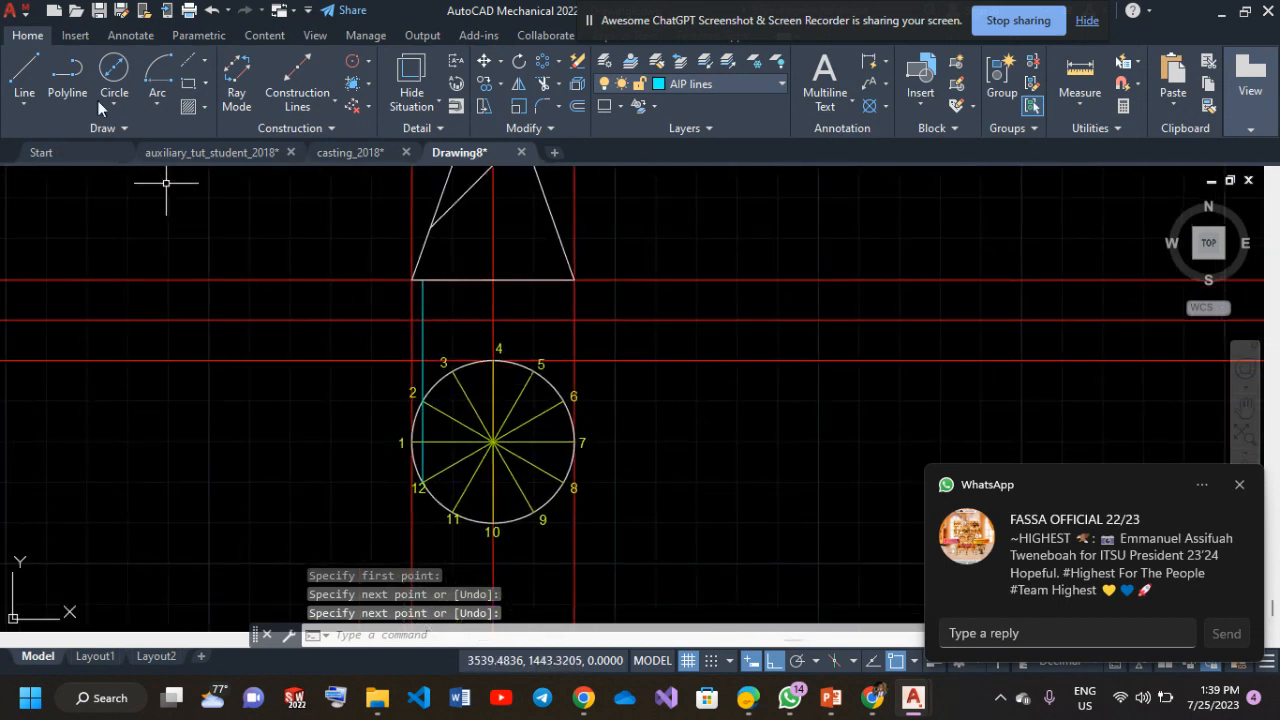
pyautogui.click(19, 79)
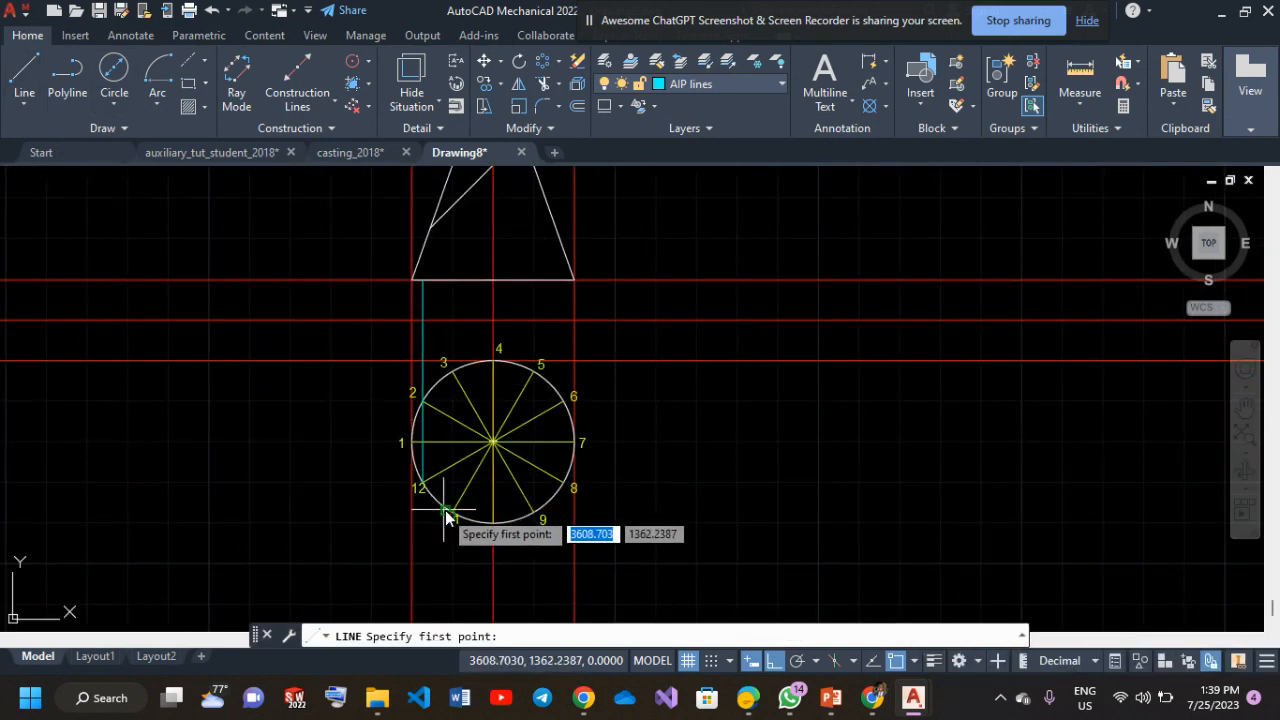
pyautogui.click(453, 515)
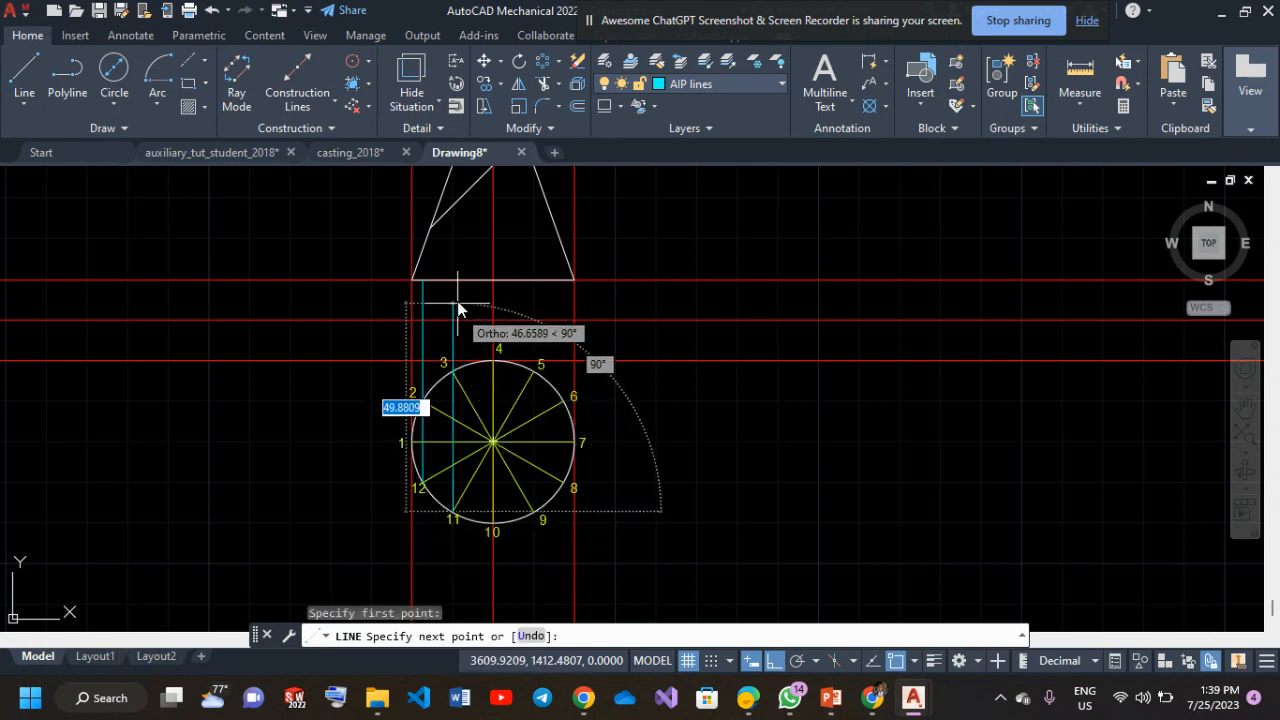
pyautogui.click(457, 279)
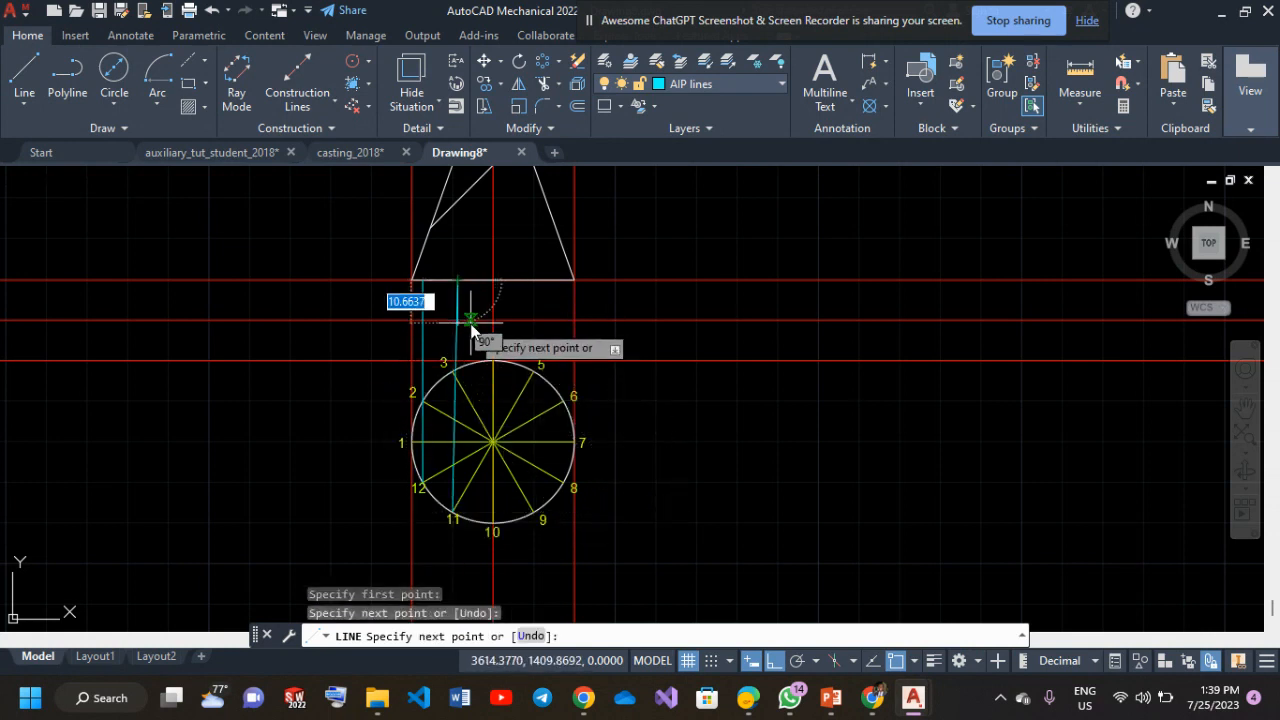
pyautogui.hotkey('ctrl', 'z')
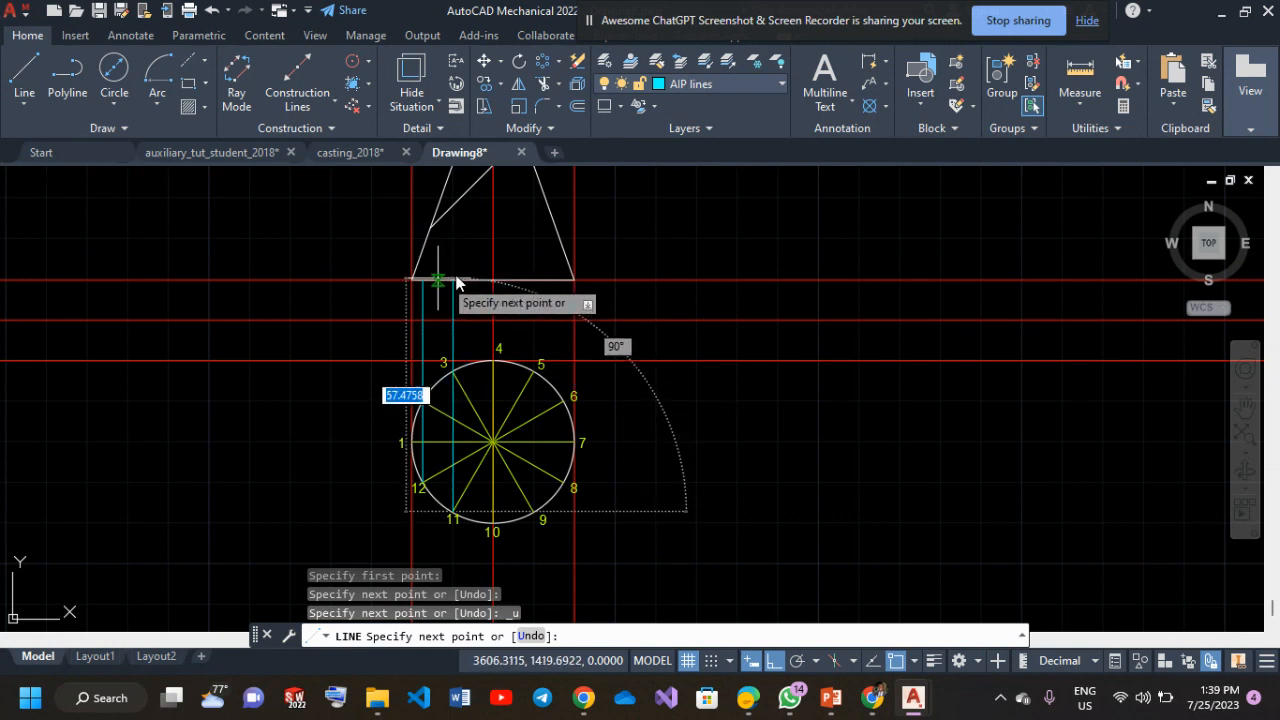
pyautogui.click(452, 280)
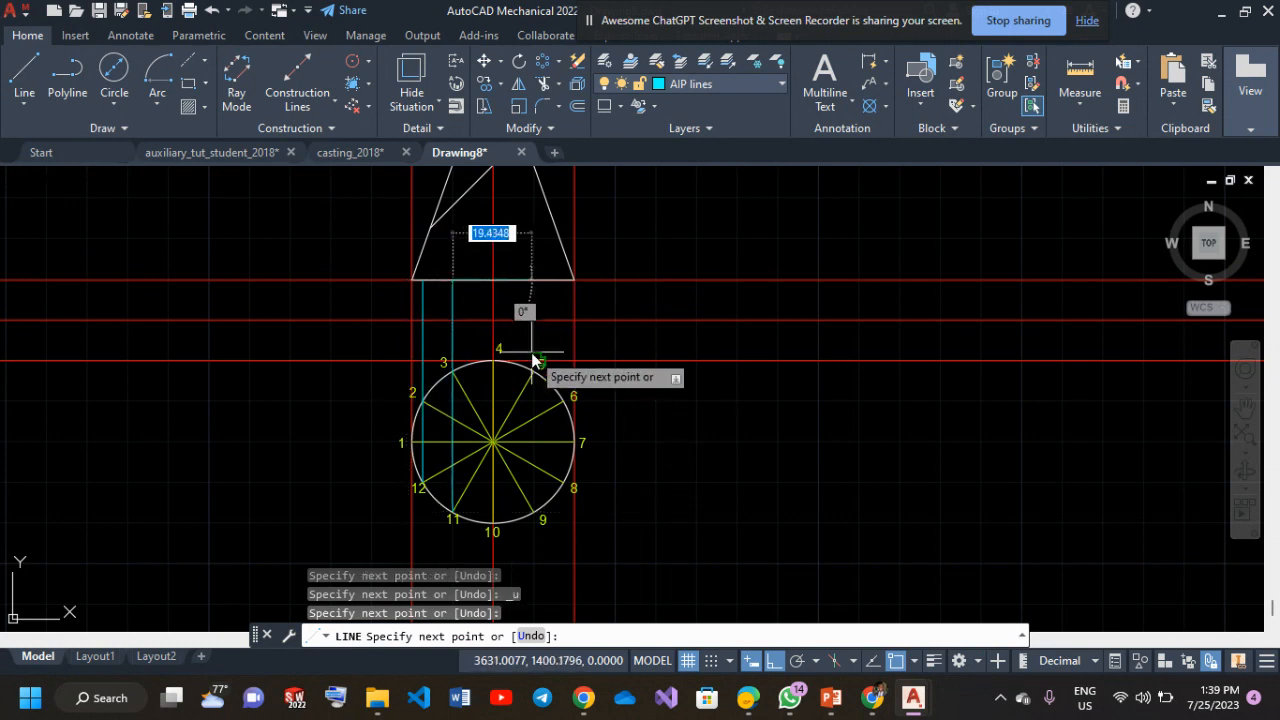
pyautogui.press('Escape')
pyautogui.scroll(4, 470, 348)
pyautogui.scroll(-4, 469, 349)
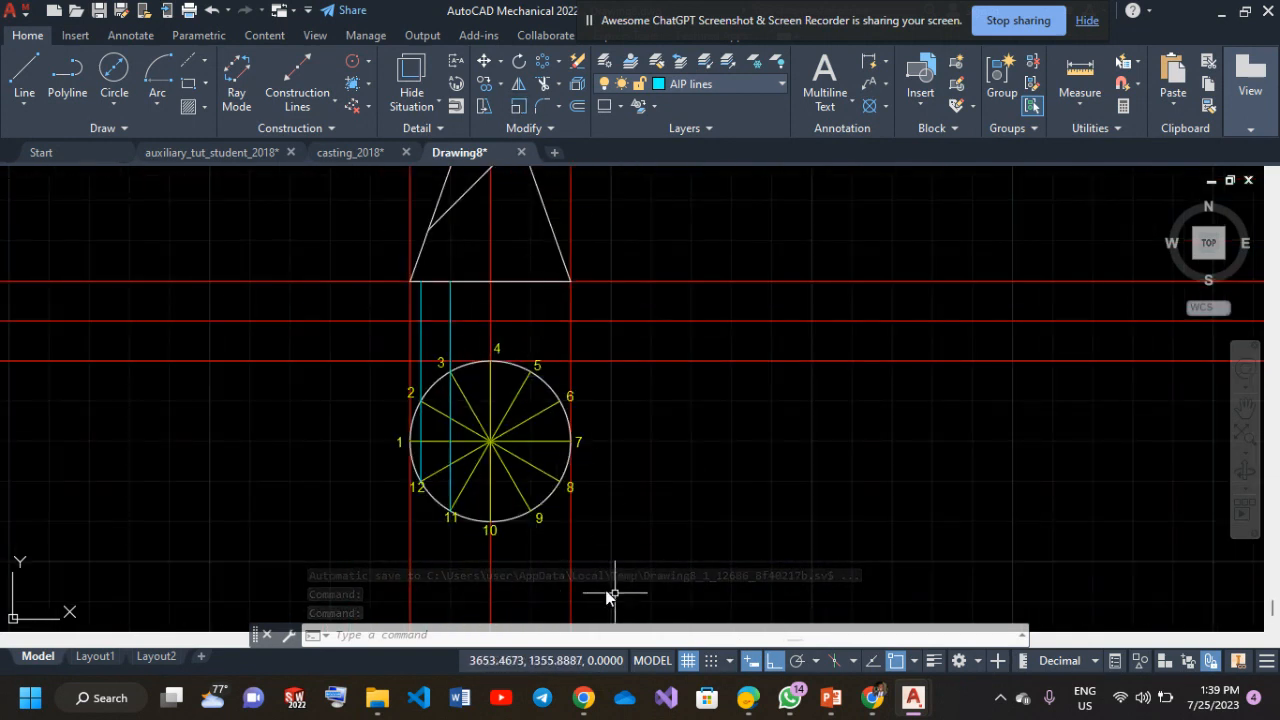
# Mirror the two vertical projector lines about the cone's vertical centre line, keeping the source lines.
pyautogui.click(520, 88)
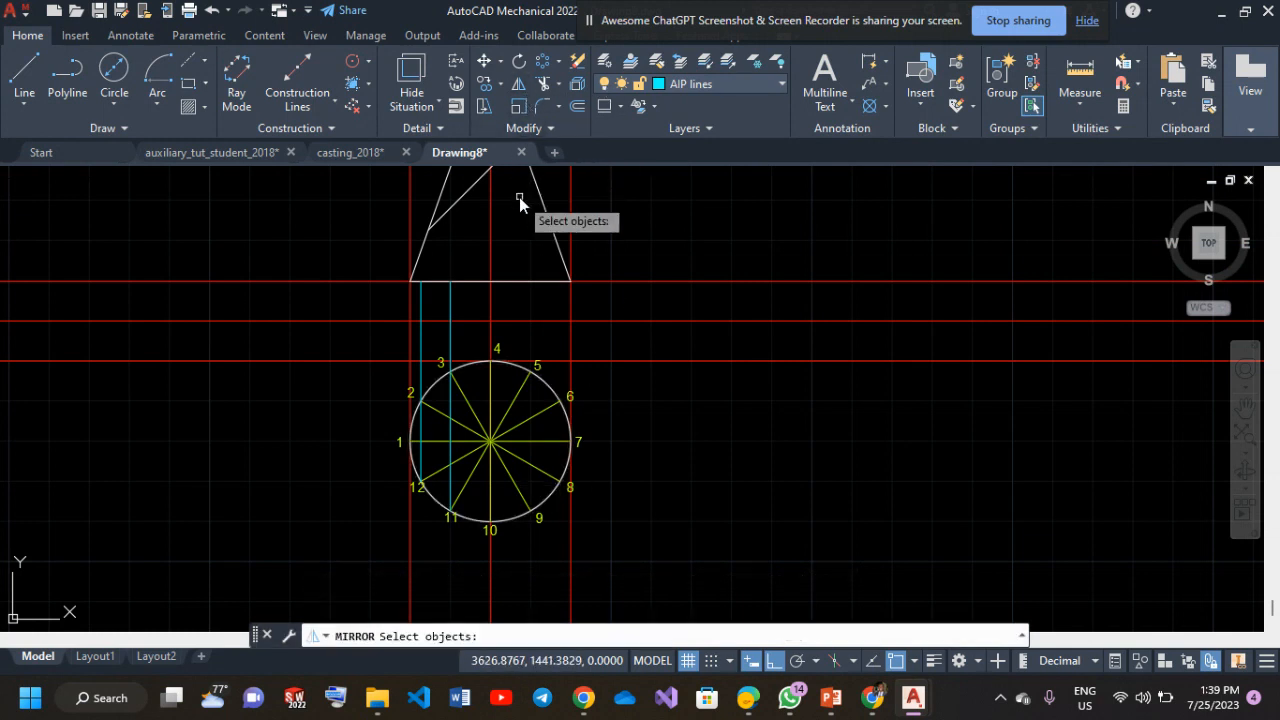
pyautogui.click(419, 311)
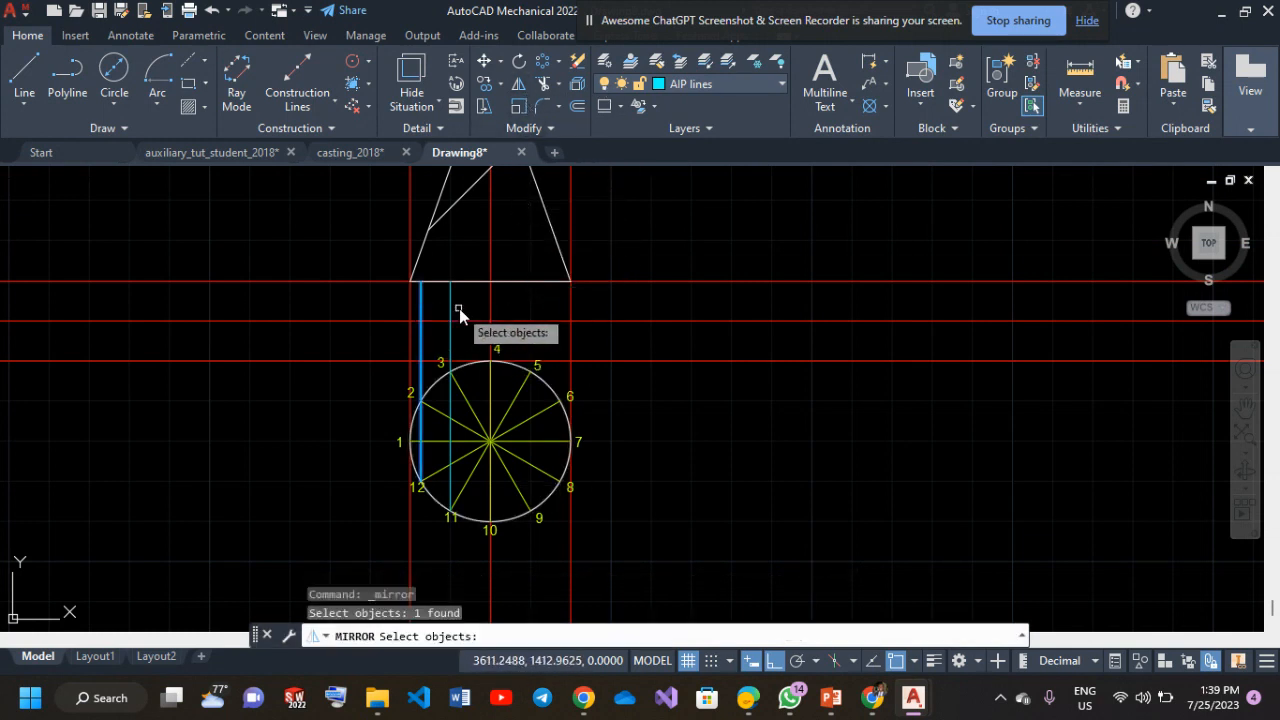
pyautogui.click(451, 309)
pyautogui.press('Return')
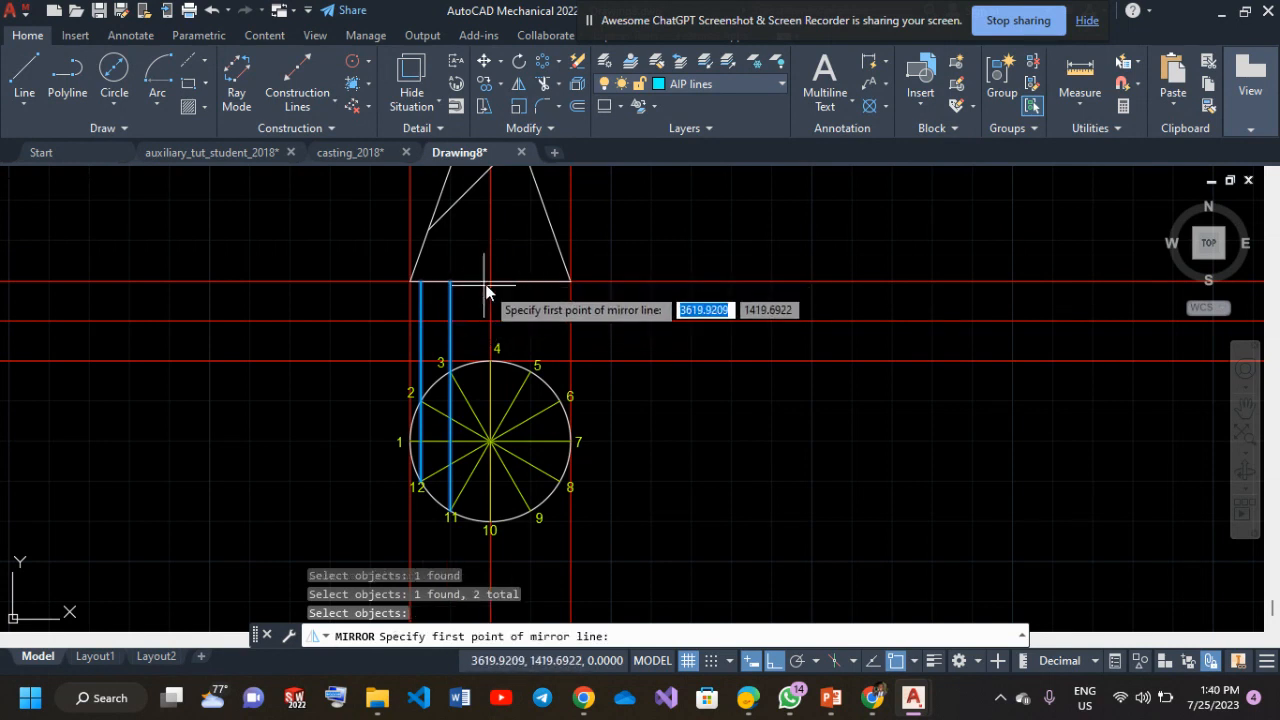
pyautogui.click(490, 281)
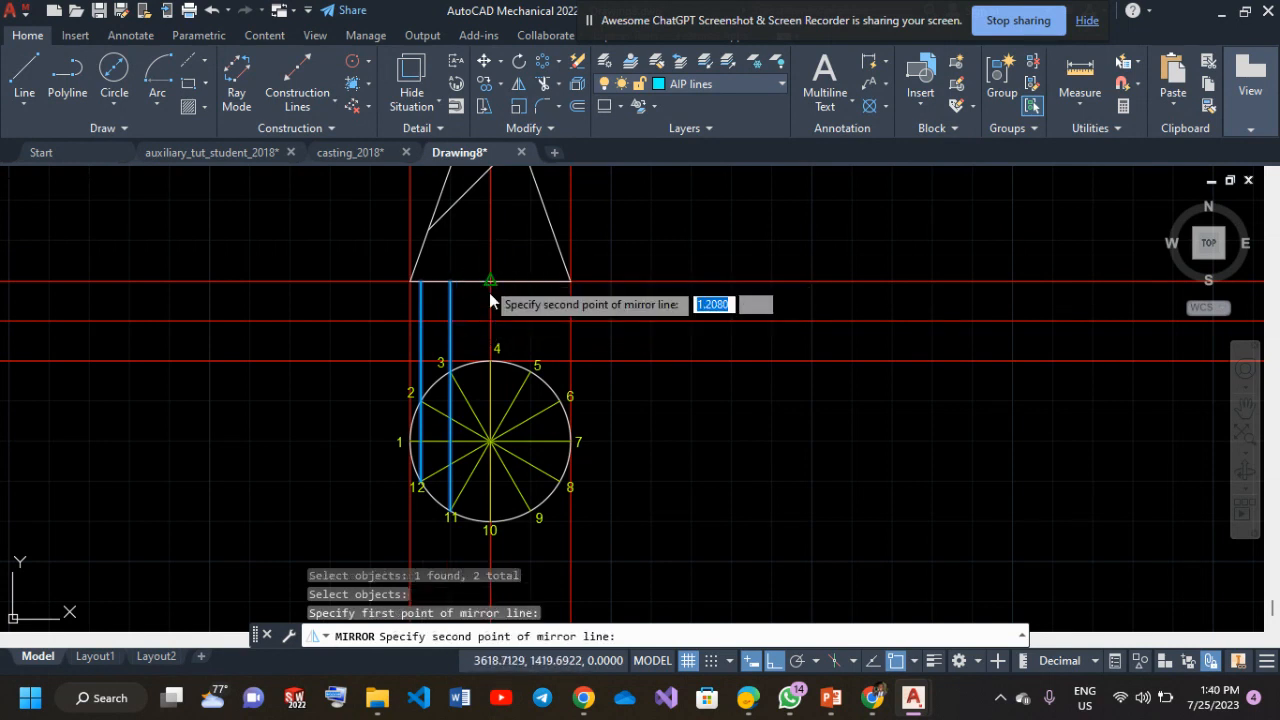
pyautogui.click(491, 522)
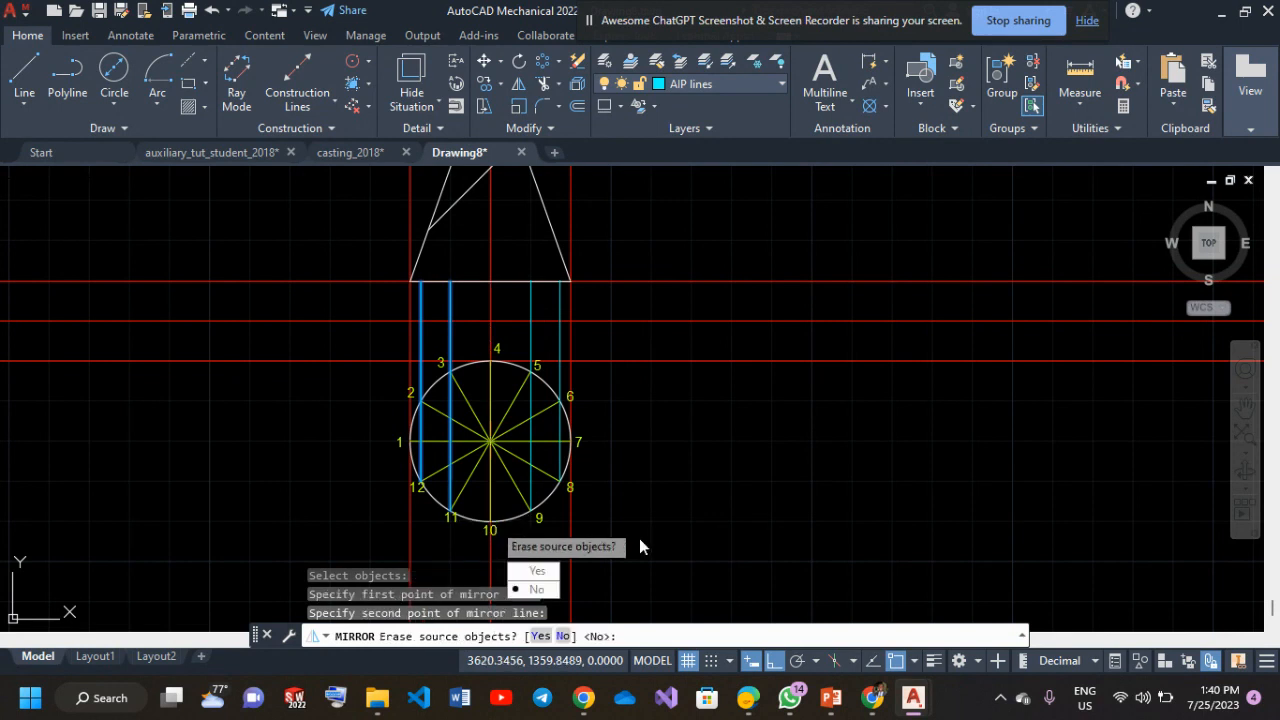
pyautogui.click(536, 589)
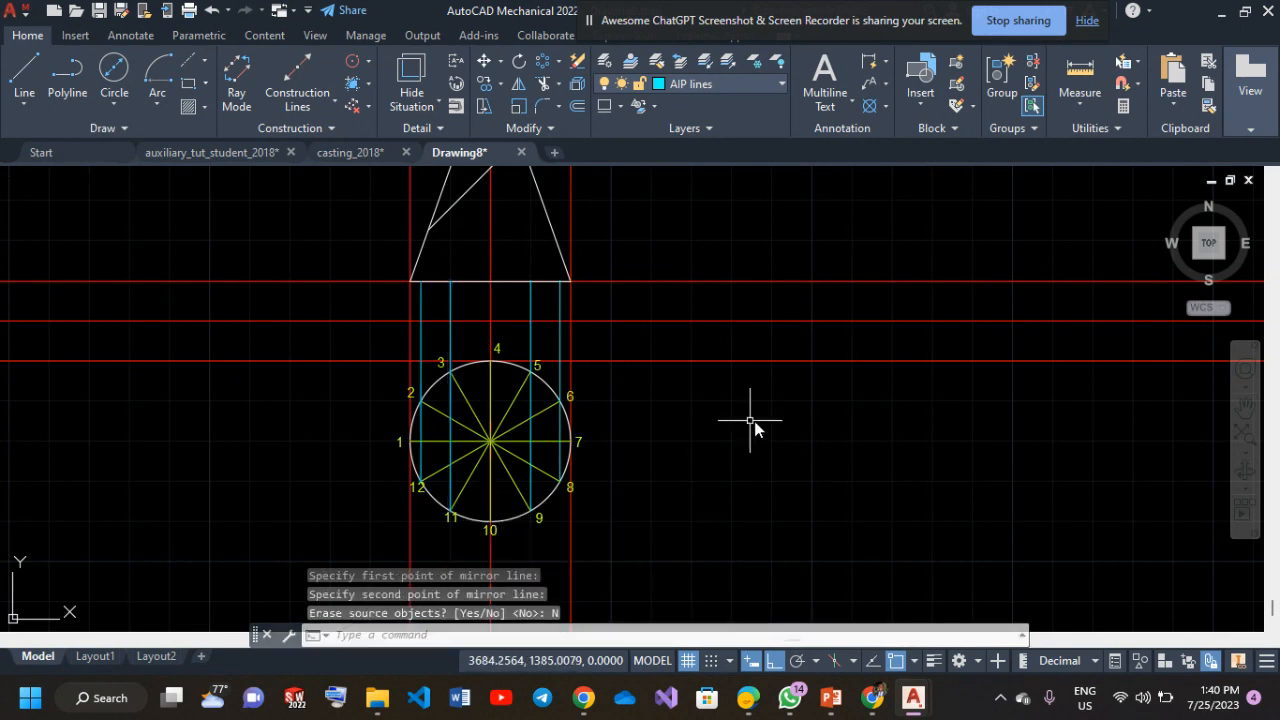
# Turn off ortho mode and draw generator lines joining the two left-hand projectors' ends on the cone base to the apex.
pyautogui.moveTo(707, 418); pyautogui.dragTo(791, 422, button='middle')
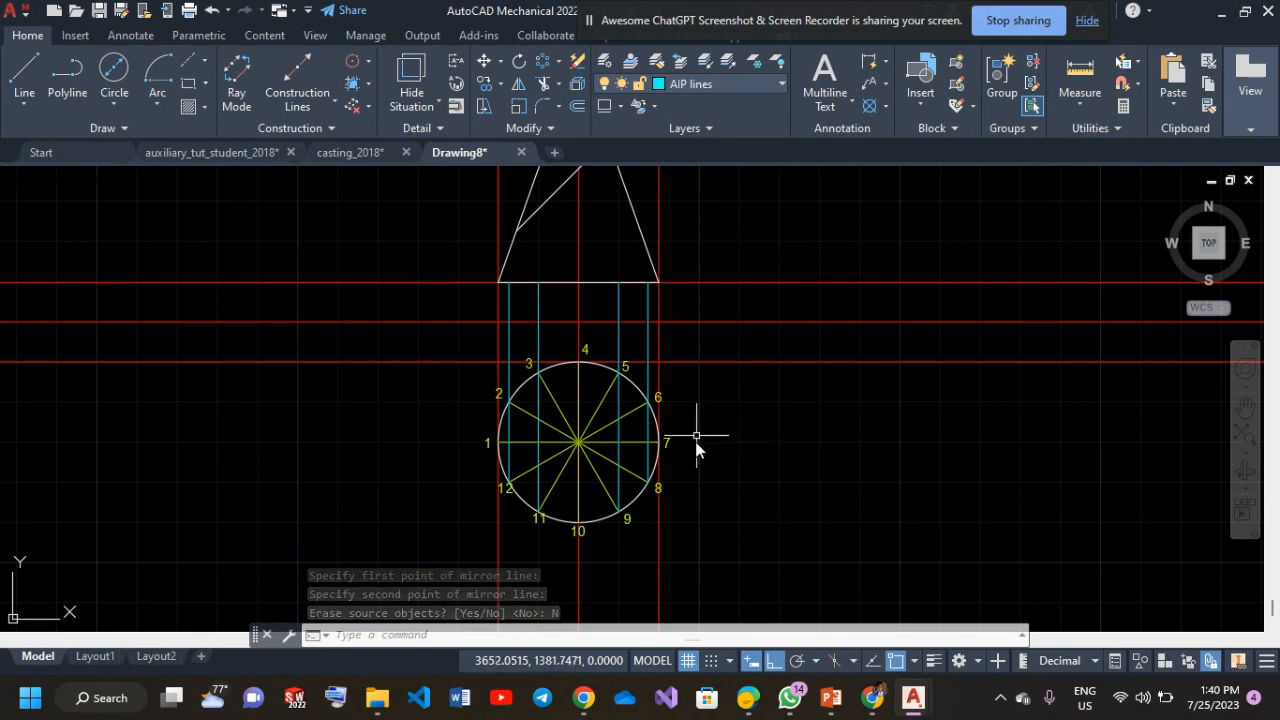
pyautogui.moveTo(641, 476); pyautogui.dragTo(681, 590, button='middle')
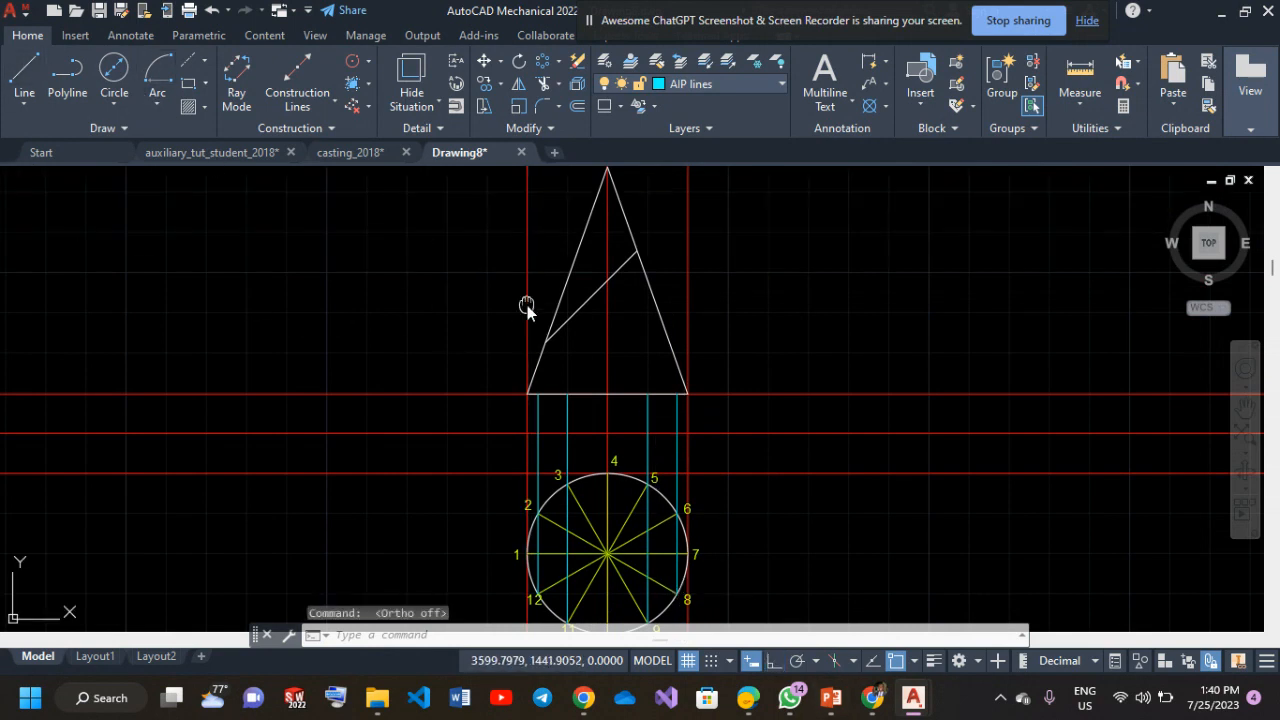
pyautogui.moveTo(444, 226); pyautogui.dragTo(371, 290, button='middle')
pyautogui.click(24, 75)
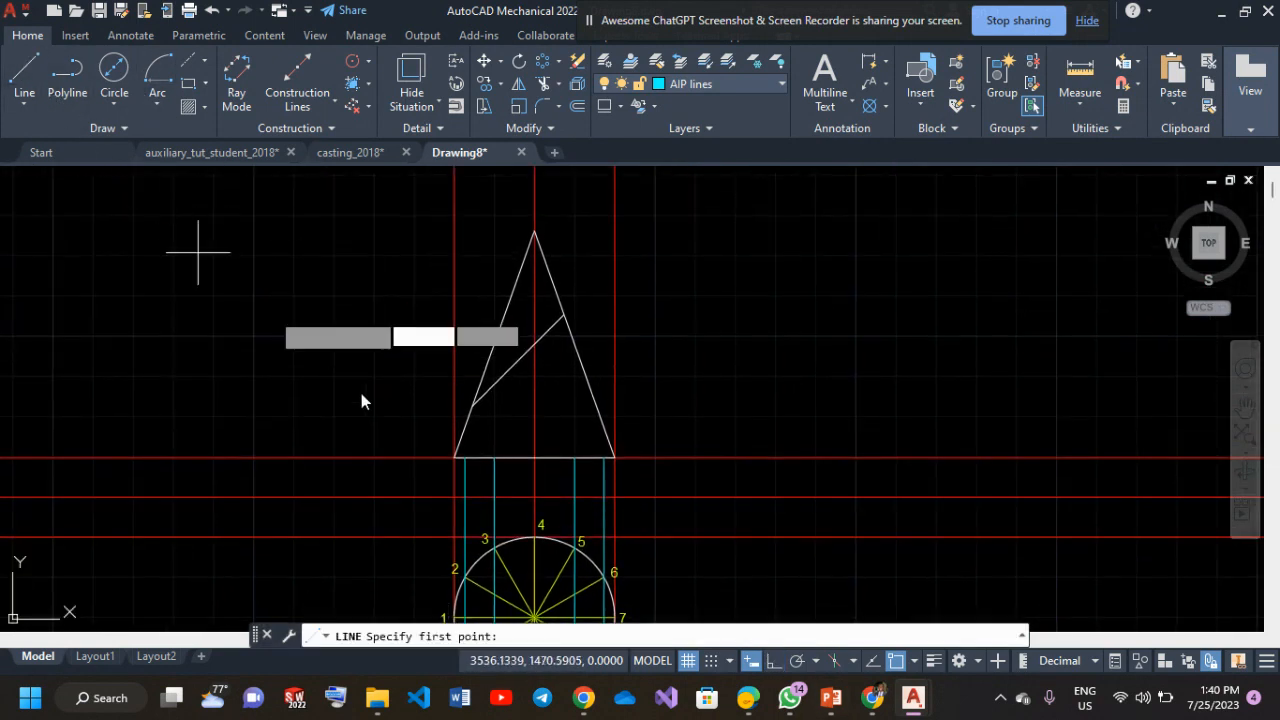
pyautogui.click(464, 457)
pyautogui.click(535, 233)
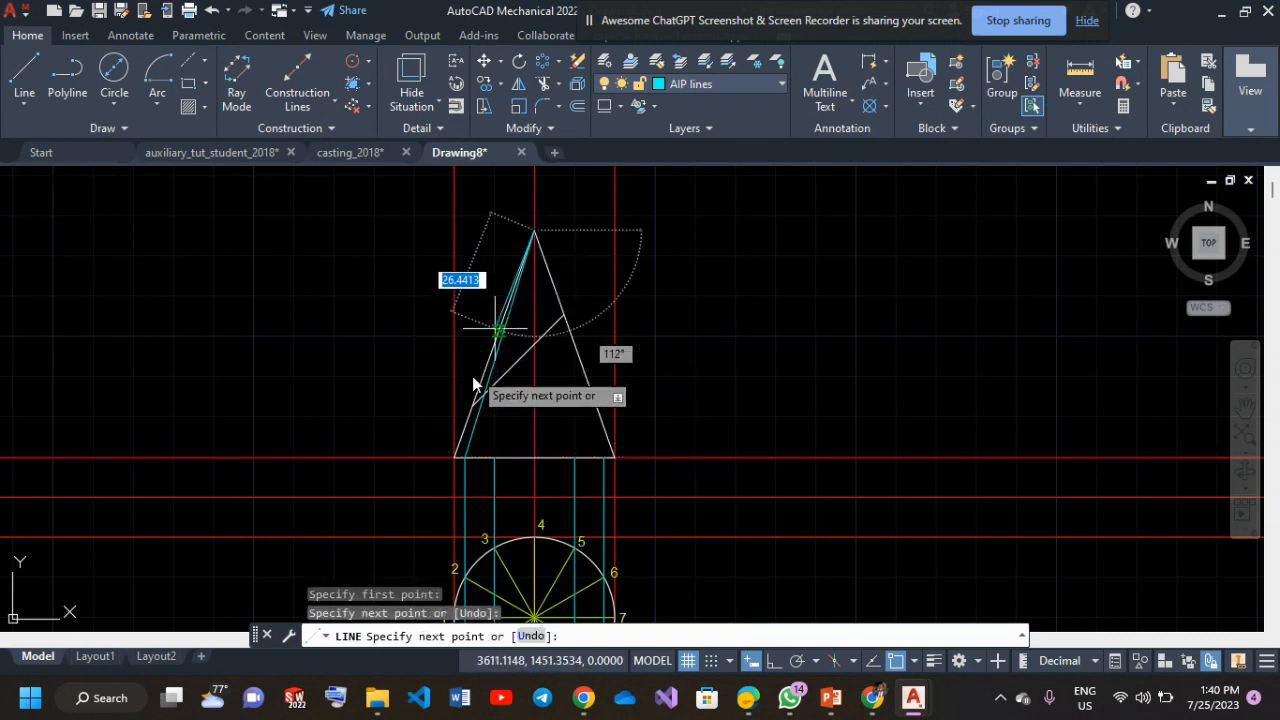
pyautogui.click(496, 457)
pyautogui.press('Return')
# Draw two generator lines between the cone's apex and the two right-hand projectors' ends on the cone base.
pyautogui.rightClick(369, 236)
pyautogui.click(508, 246)
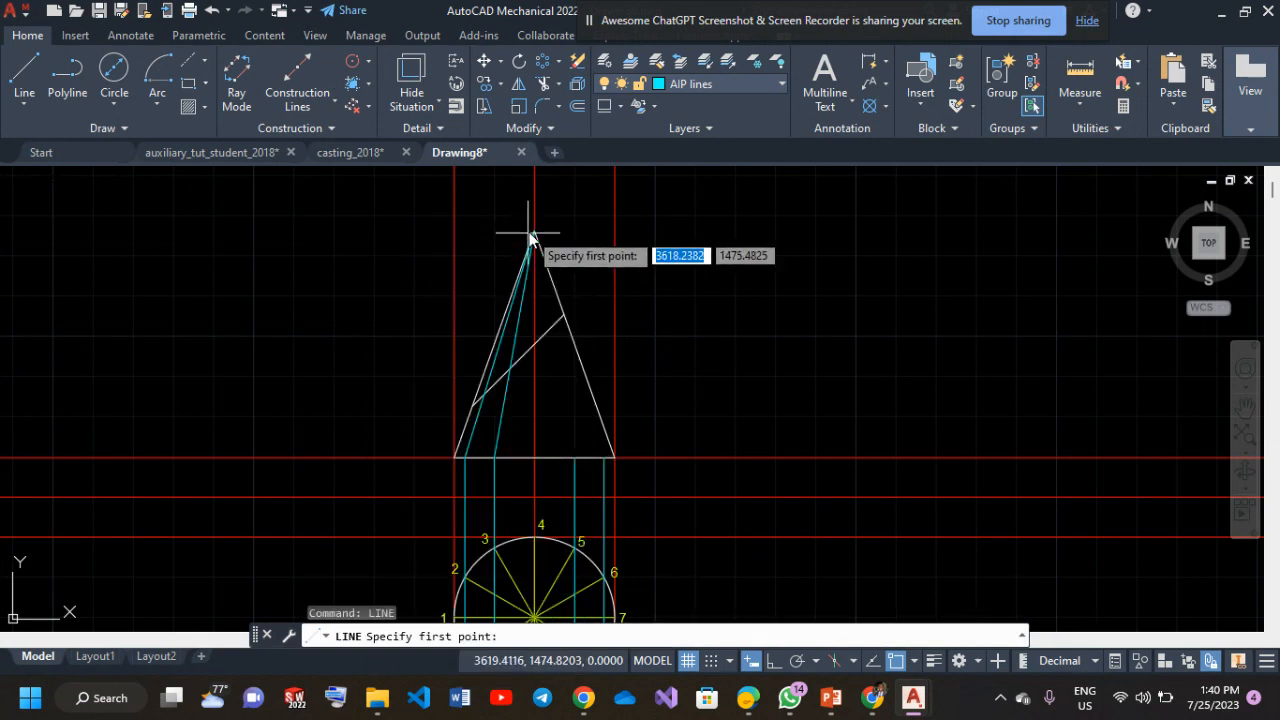
pyautogui.click(534, 233)
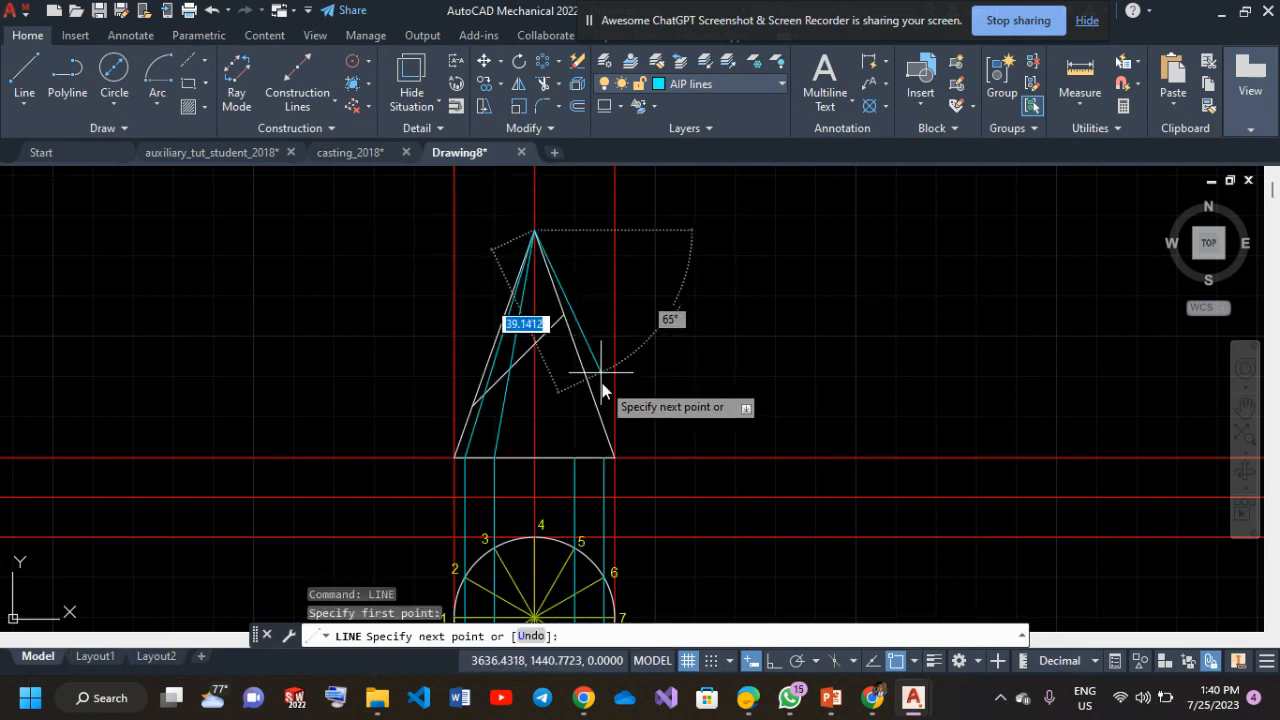
pyautogui.click(606, 461)
pyautogui.press('Return')
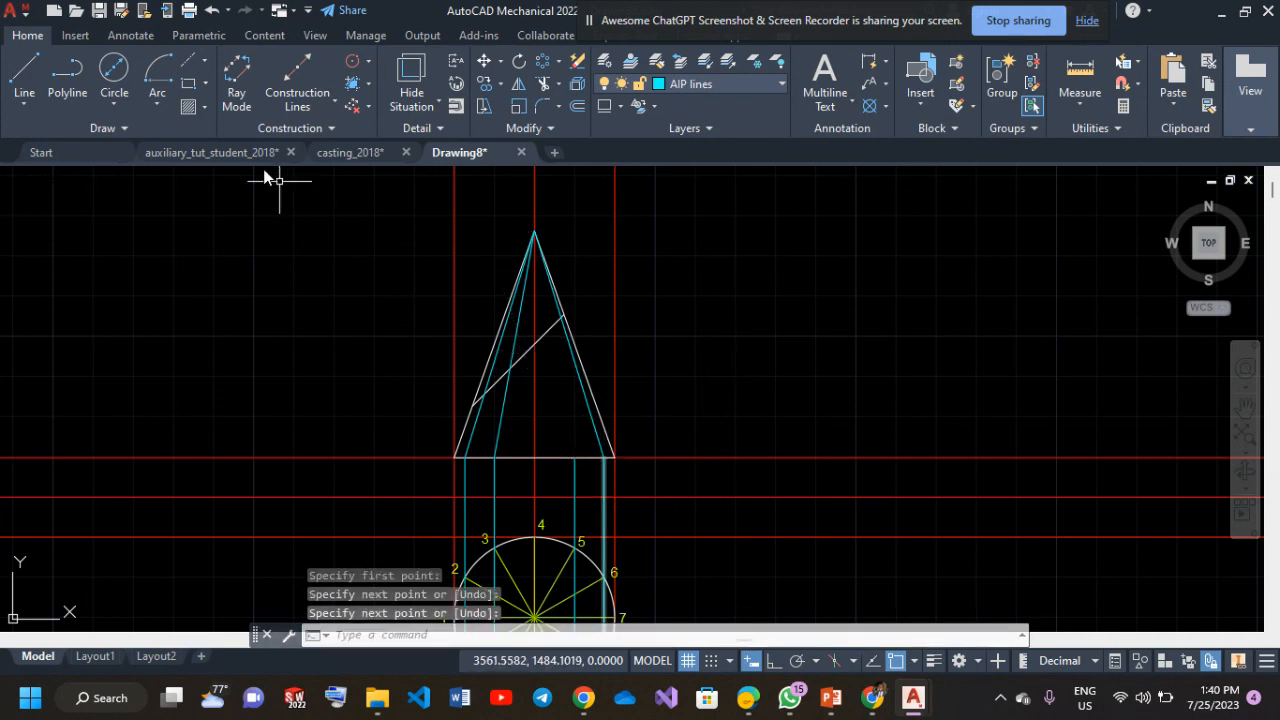
pyautogui.press('Return')
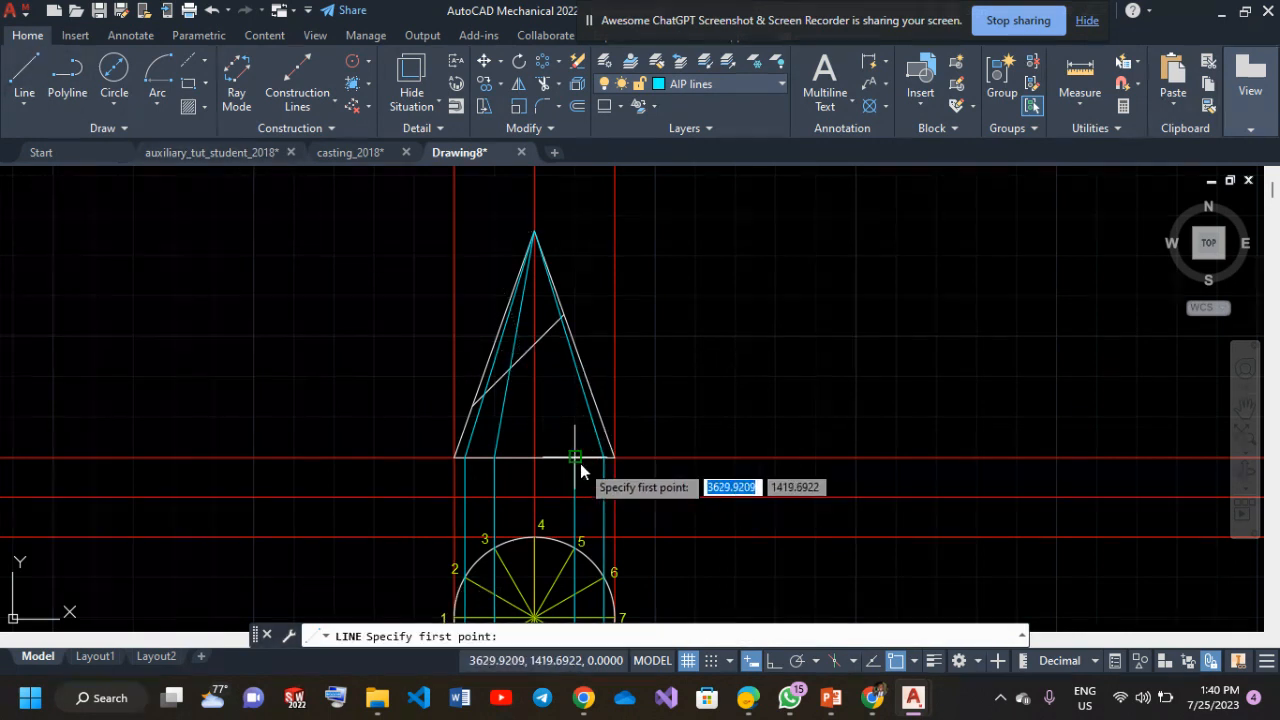
pyautogui.click(534, 458)
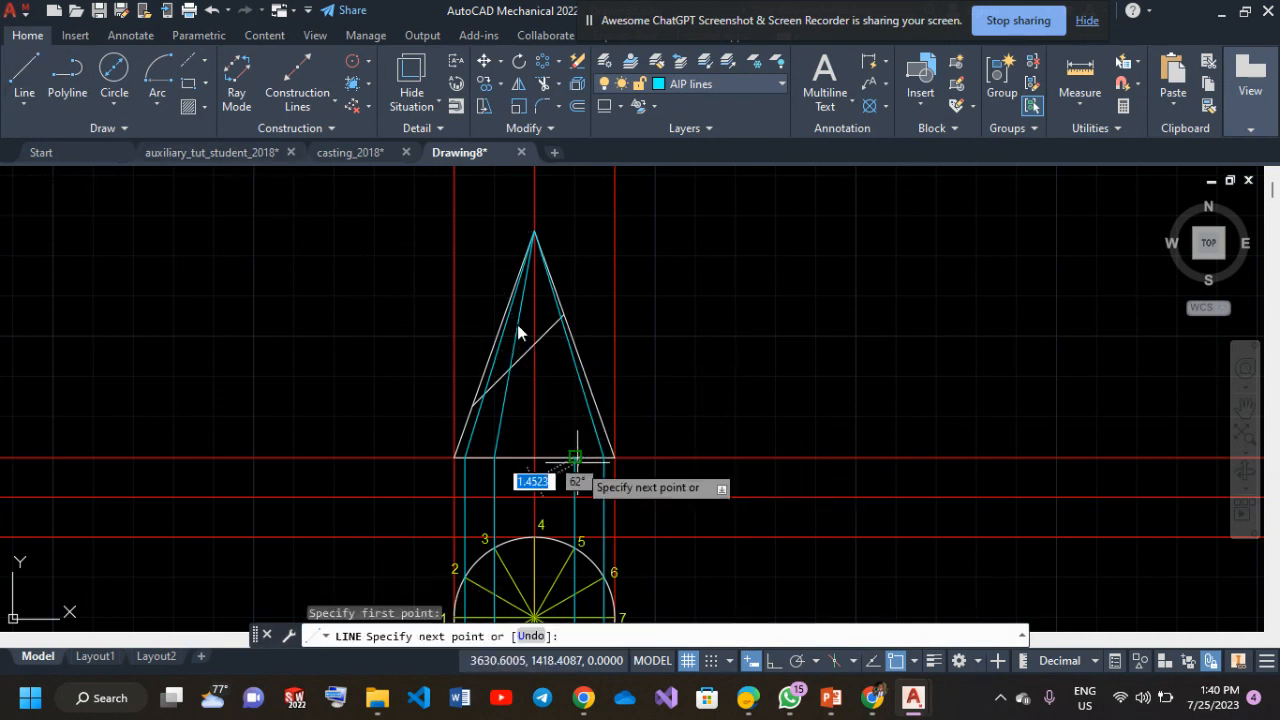
pyautogui.click(534, 233)
pyautogui.press('Return')
# Examine how the generators cross the 45° cut line and how the projectors meet the numbered plan divisions.
pyautogui.moveTo(737, 320); pyautogui.dragTo(869, 210, button='middle')
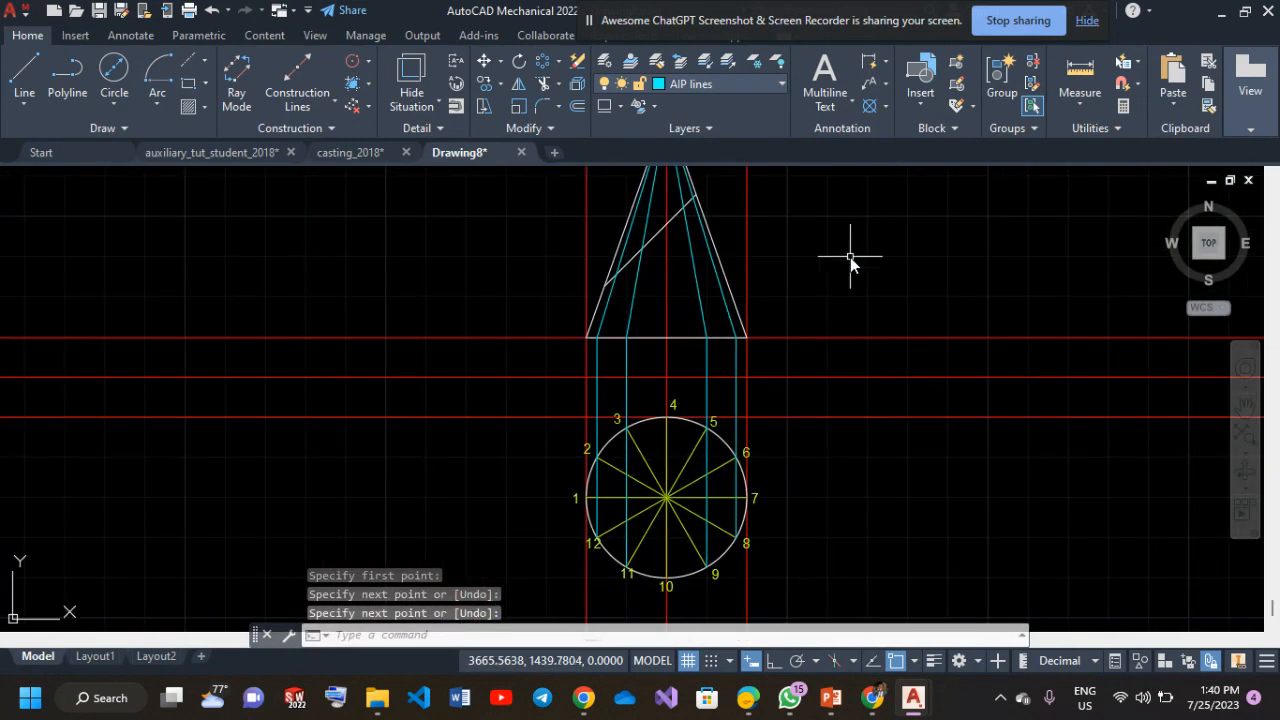
pyautogui.moveTo(736, 363); pyautogui.dragTo(733, 384, button='middle')
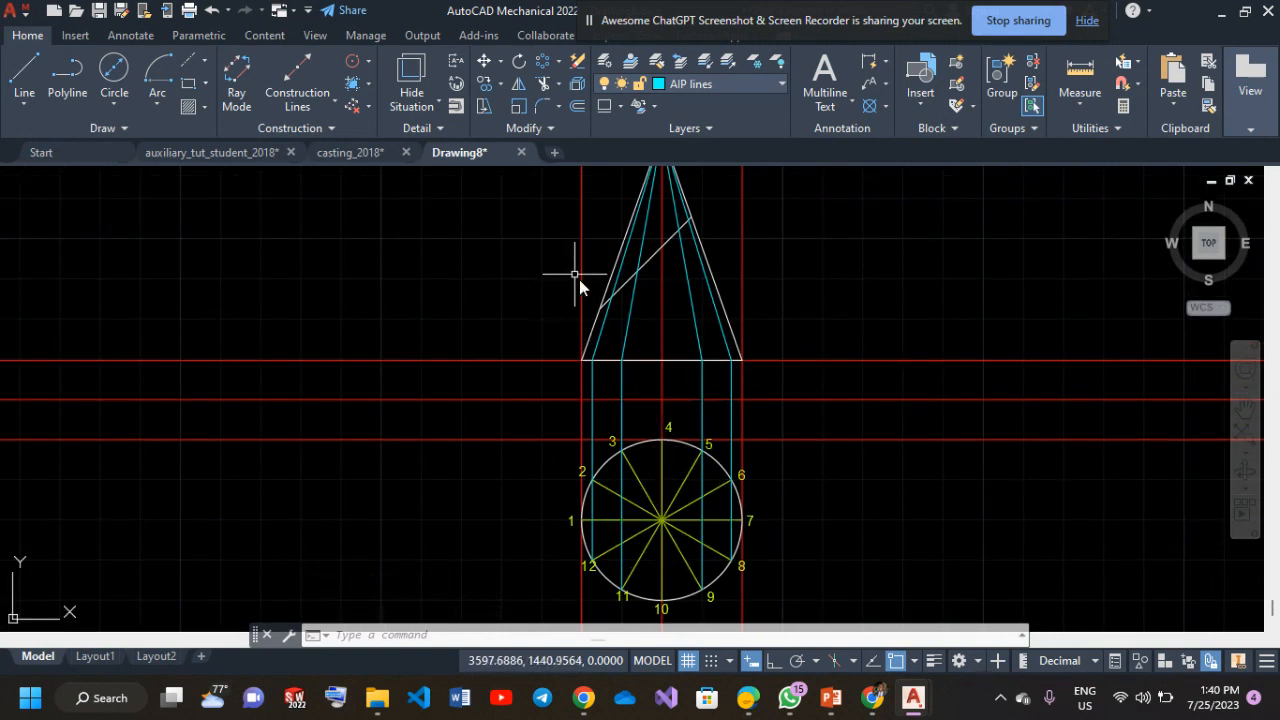
pyautogui.scroll(4, 633, 428)
pyautogui.moveTo(612, 284)
pyautogui.mouseDown(button='middle')
pyautogui.moveTo(559, 510)
pyautogui.moveTo(630, 366)
pyautogui.mouseUp(button='middle')
pyautogui.scroll(-6, 601, 482)
pyautogui.scroll(4, 640, 400)
pyautogui.moveTo(607, 548); pyautogui.dragTo(609, 486, button='middle')
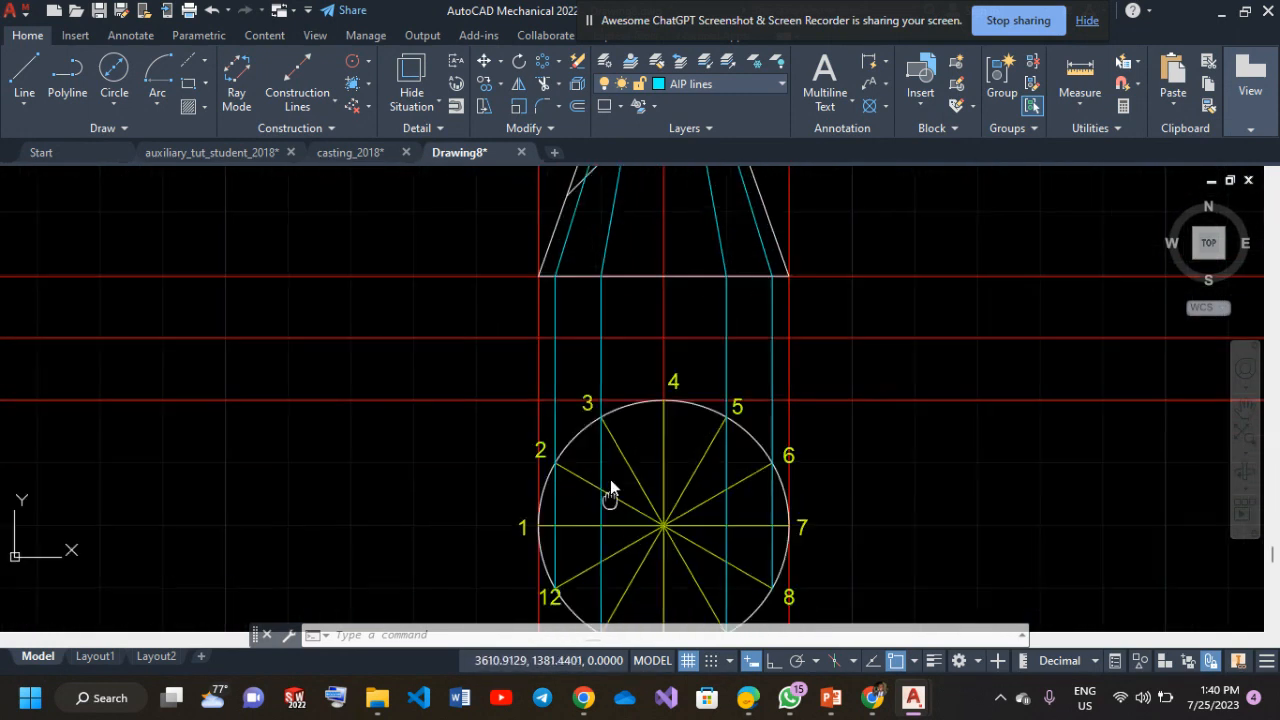
pyautogui.moveTo(556, 585); pyautogui.dragTo(546, 505, button='middle')
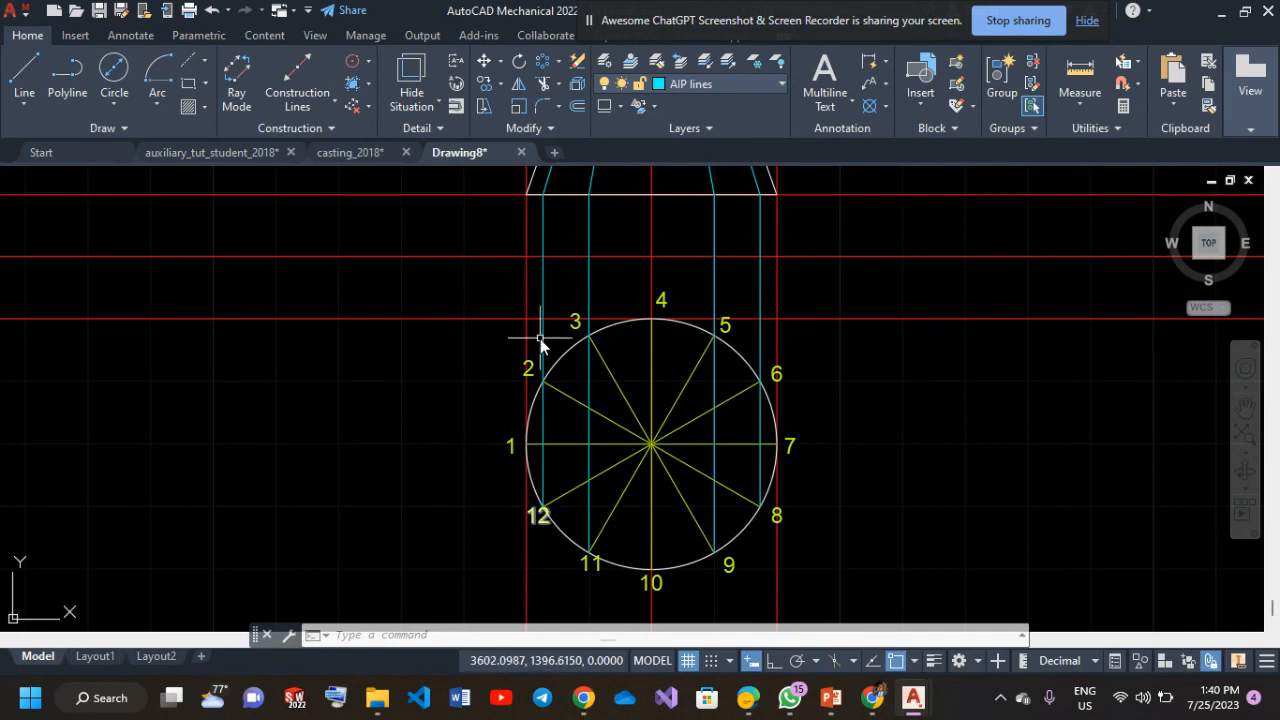
# Inspect the points along the 45° cut line where it meets the cone's edge, the generators and the centre line.
pyautogui.moveTo(532, 263); pyautogui.dragTo(543, 354, button='middle')
pyautogui.moveTo(554, 294)
pyautogui.mouseDown(button='middle')
pyautogui.moveTo(511, 420)
pyautogui.moveTo(466, 443)
pyautogui.moveTo(586, 316)
pyautogui.mouseUp(button='middle')
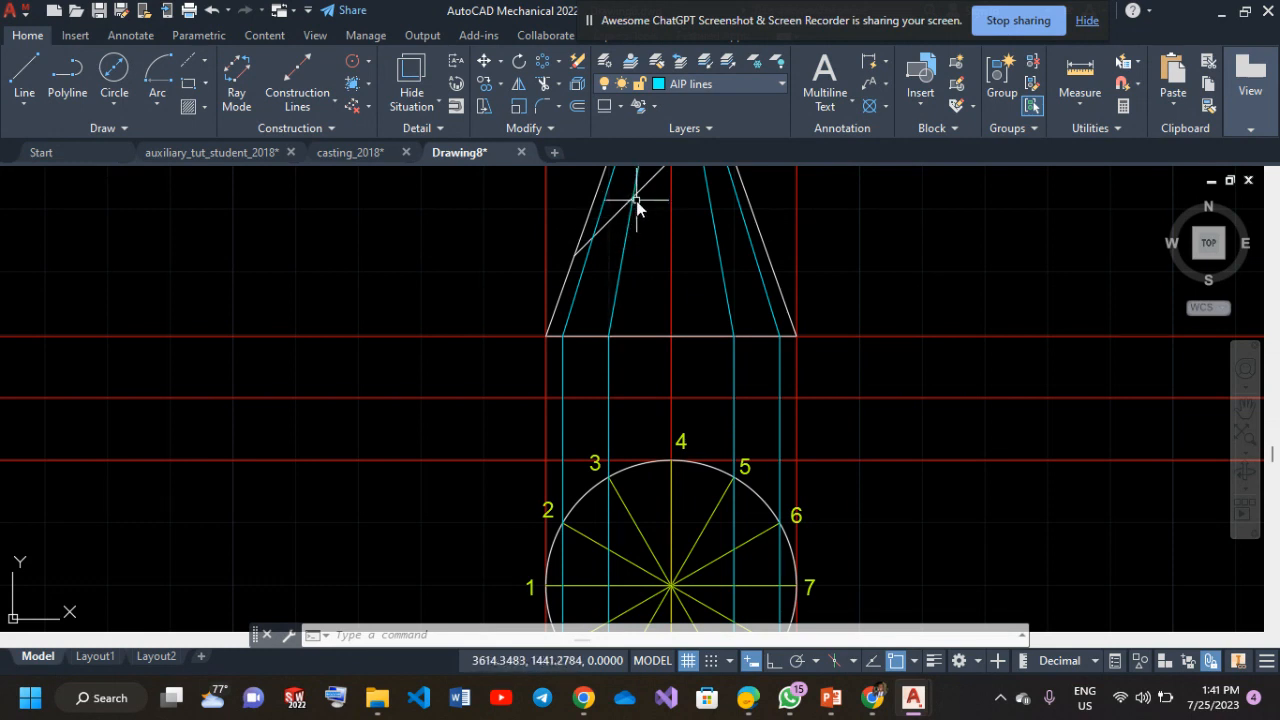
pyautogui.scroll(-3, 636, 203)
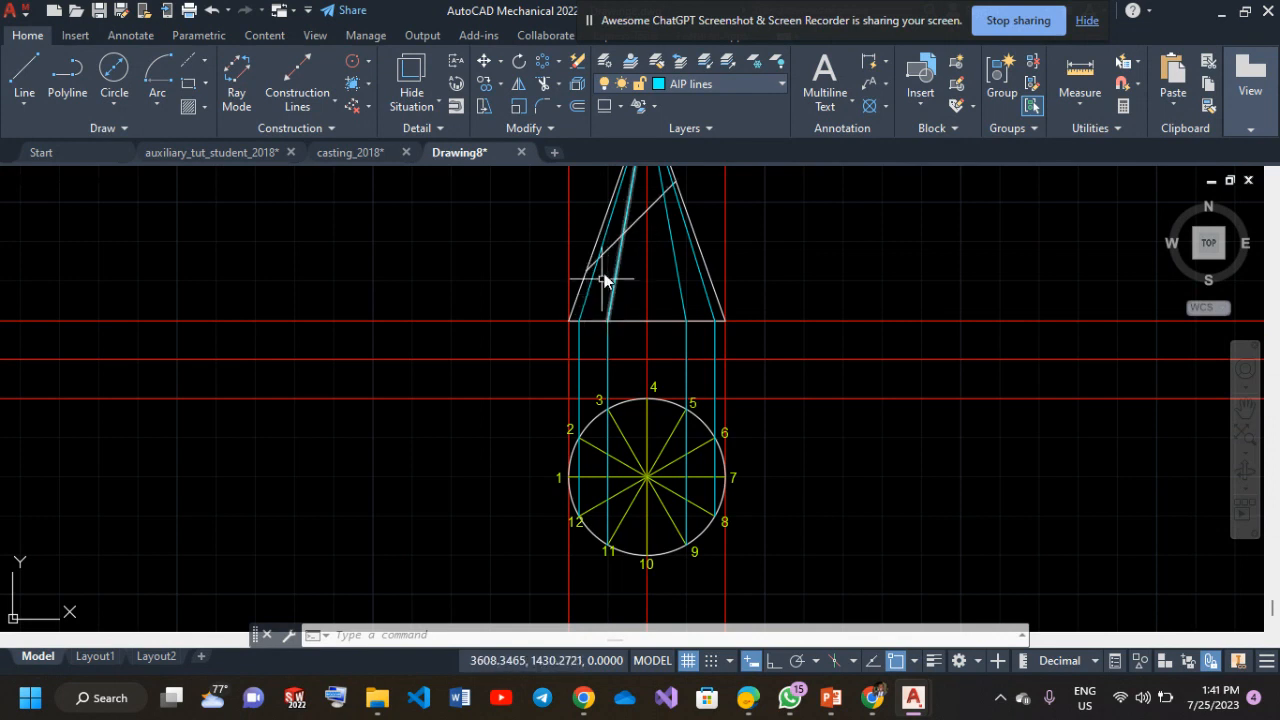
pyautogui.scroll(5, 600, 268)
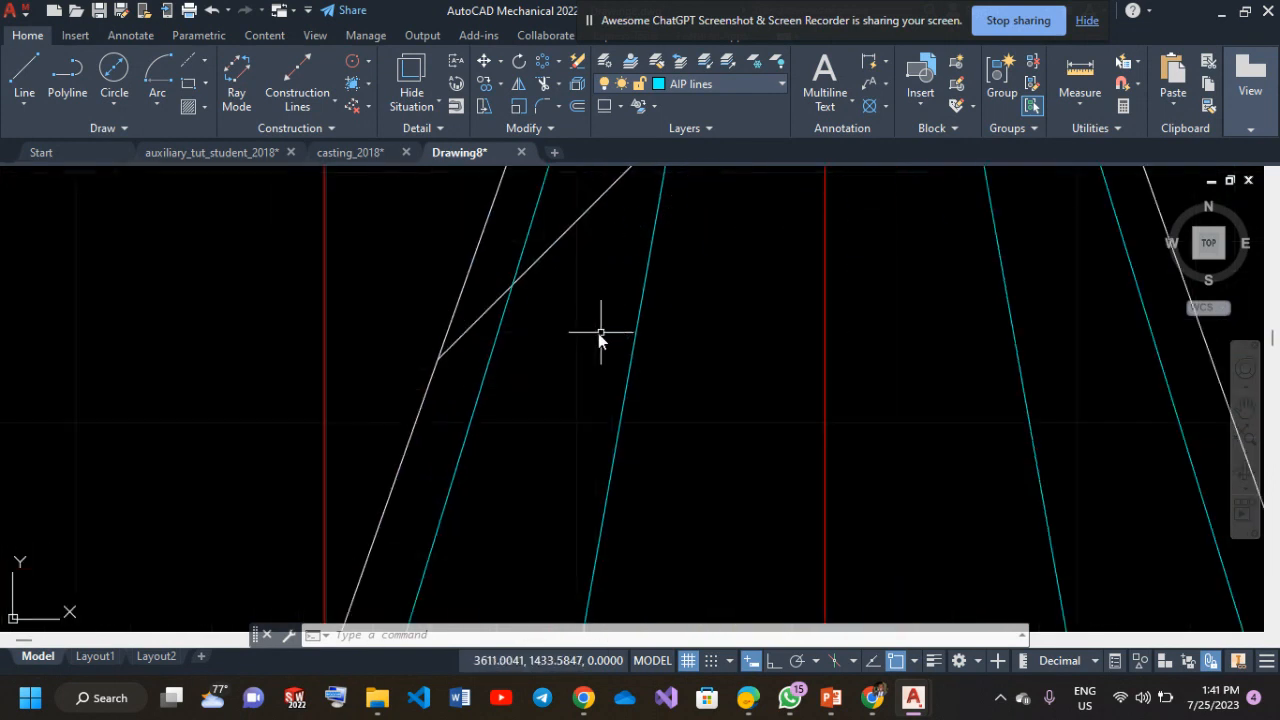
pyautogui.moveTo(523, 286); pyautogui.dragTo(392, 494, button='middle')
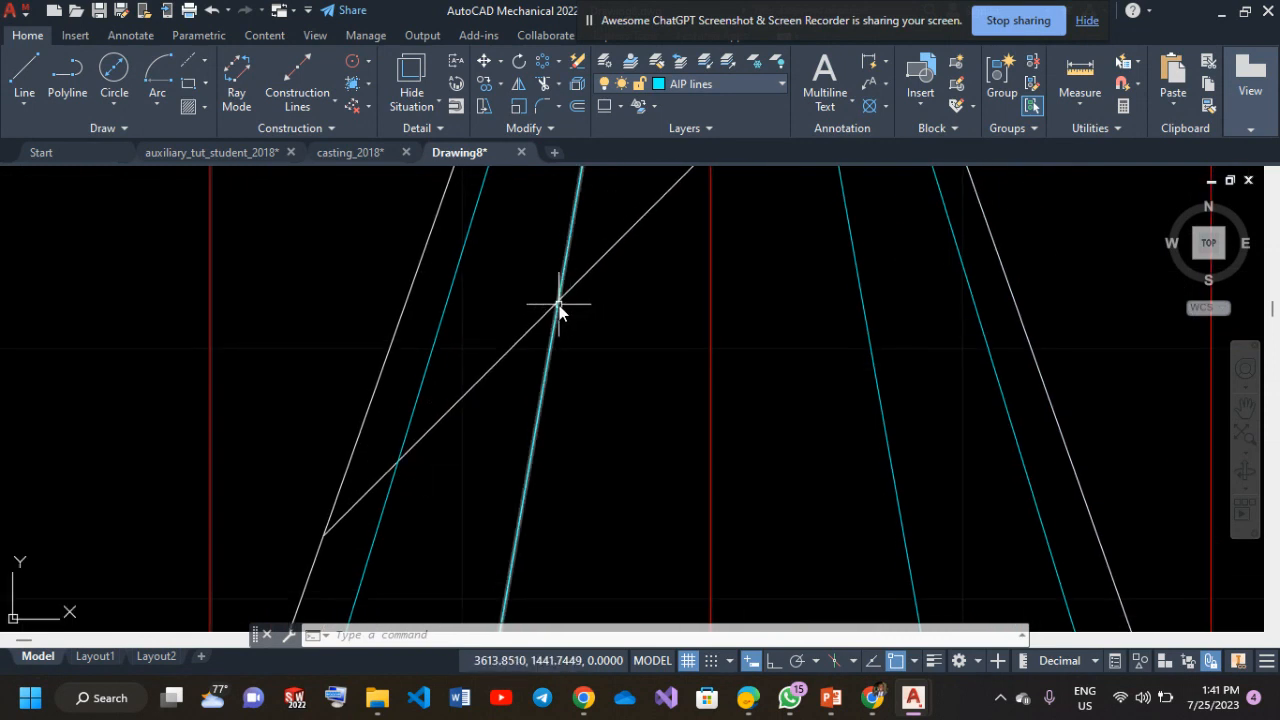
pyautogui.moveTo(568, 299); pyautogui.dragTo(538, 359, button='middle')
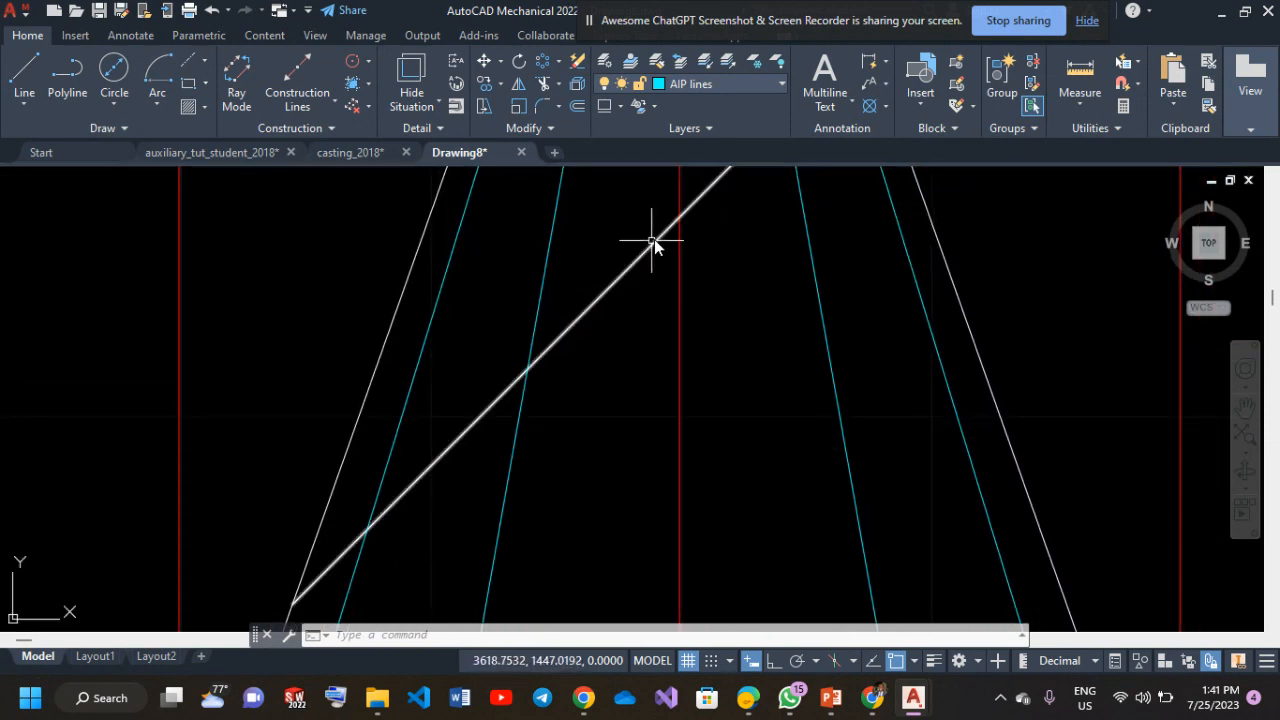
pyautogui.moveTo(1122, 615); pyautogui.dragTo(972, 718, button='middle')
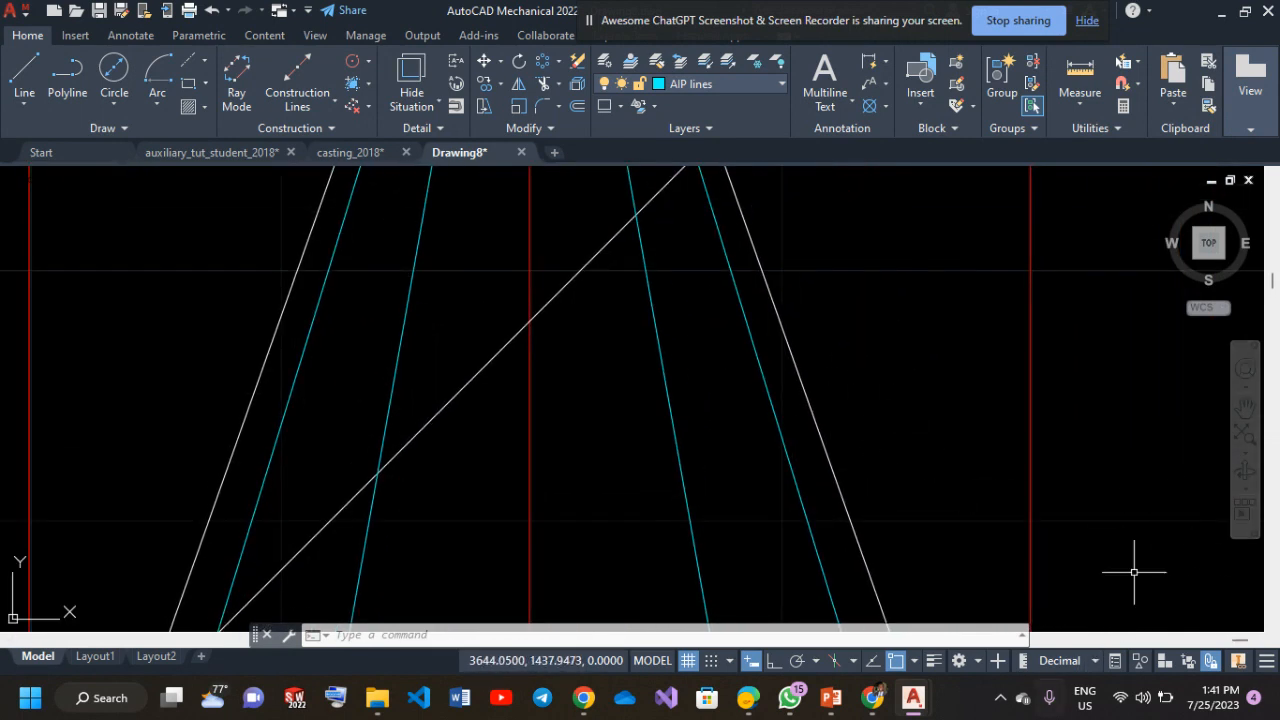
pyautogui.scroll(-2, 545, 518)
pyautogui.moveTo(523, 506)
pyautogui.mouseDown(button='middle')
pyautogui.moveTo(539, 359)
pyautogui.moveTo(651, 240)
pyautogui.moveTo(671, 144)
pyautogui.mouseUp(button='middle')
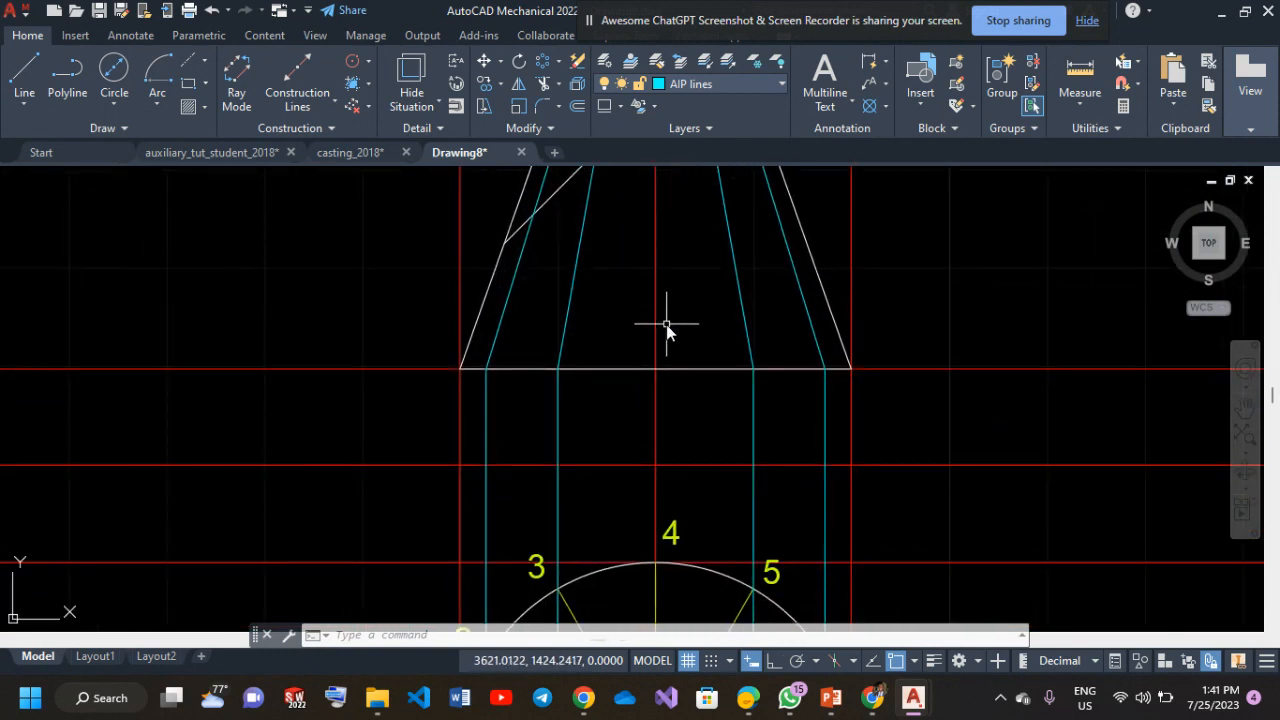
pyautogui.moveTo(666, 324); pyautogui.dragTo(660, 262, button='middle')
pyautogui.click(705, 84)
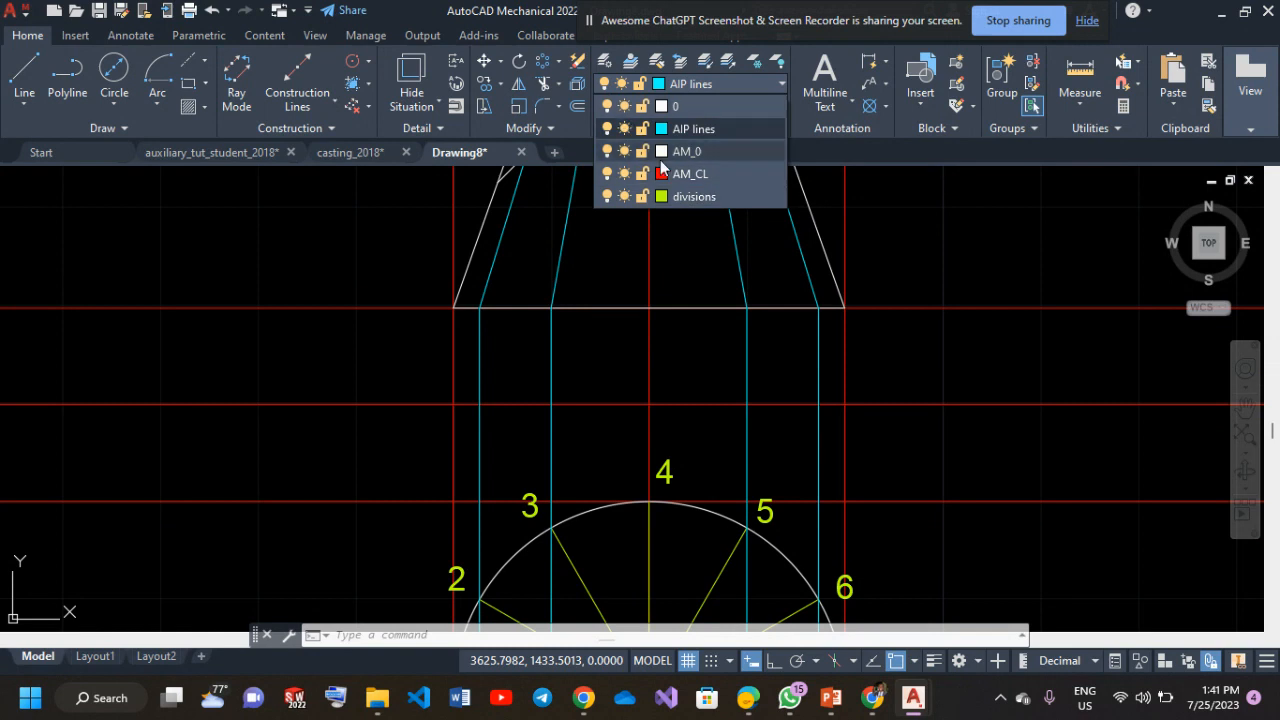
pyautogui.click(604, 58)
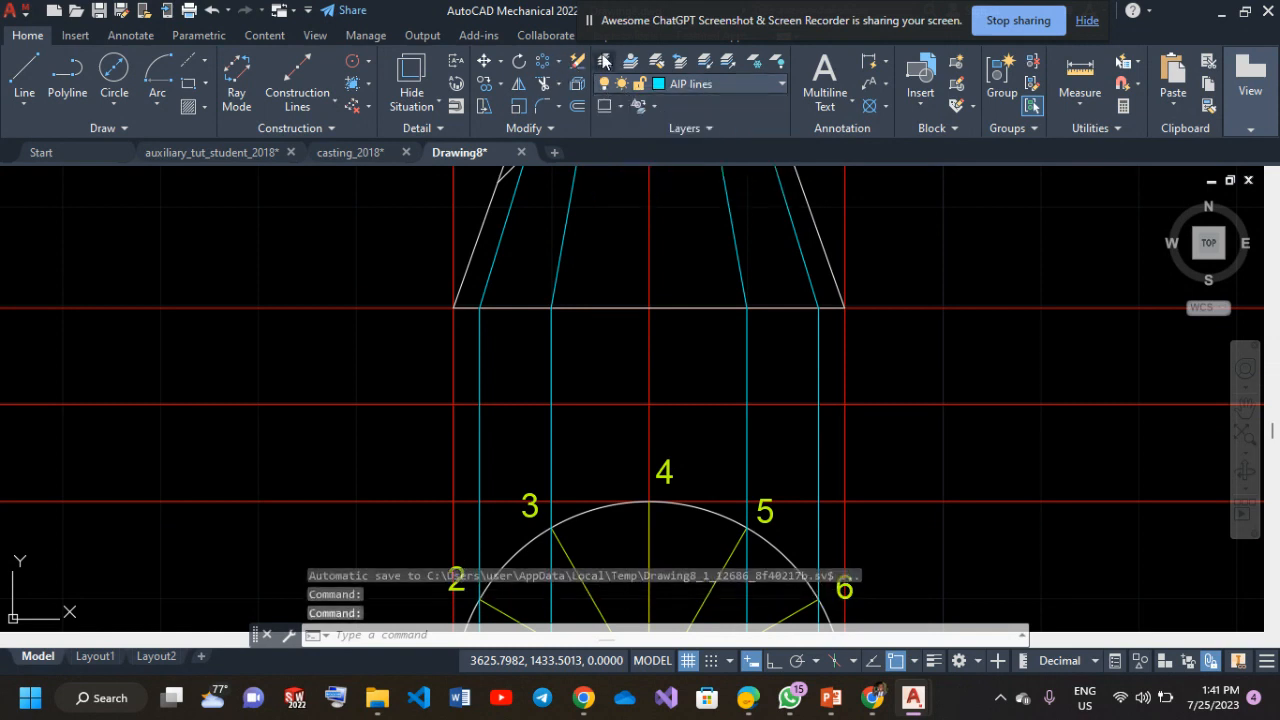
pyautogui.click(604, 60)
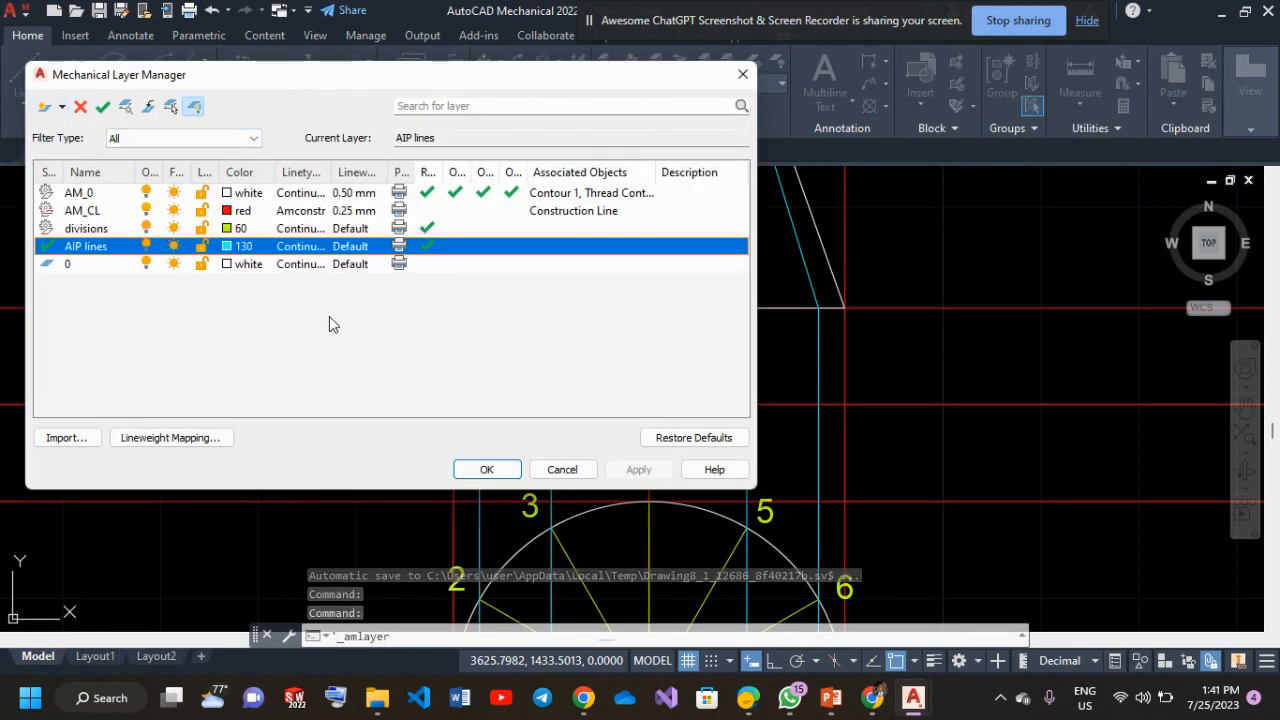
pyautogui.click(44, 106)
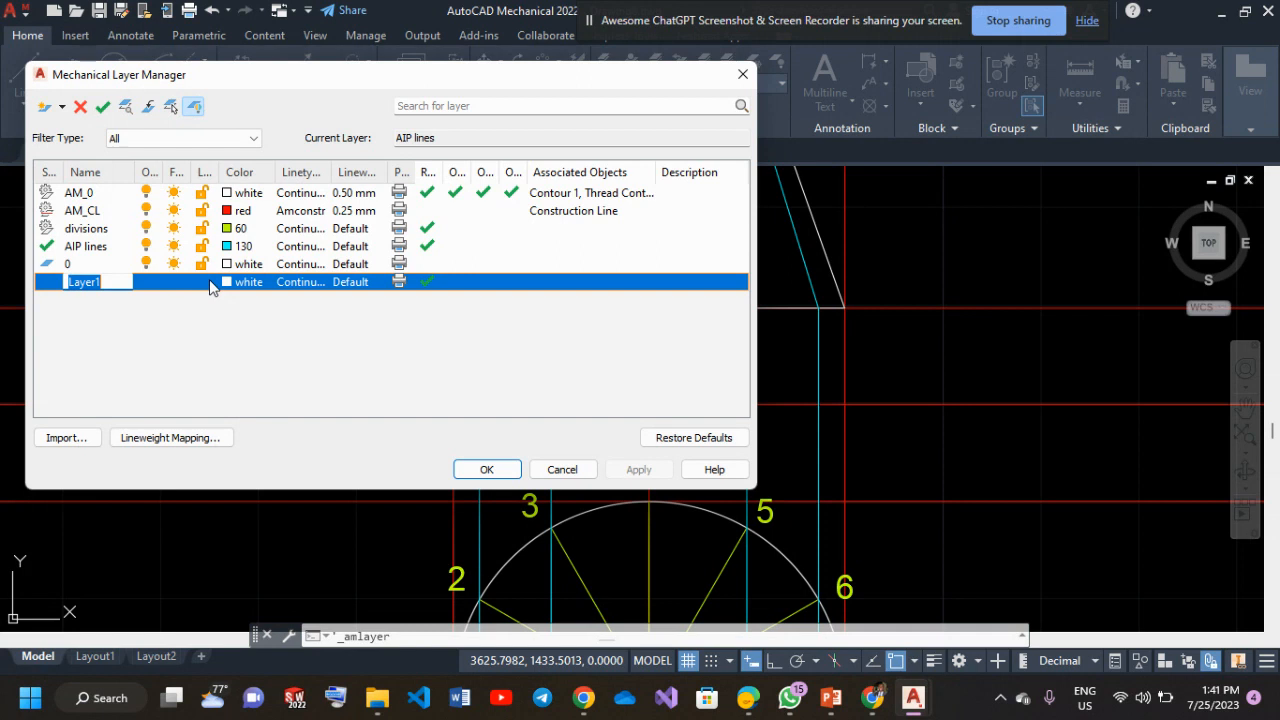
pyautogui.press('Return')
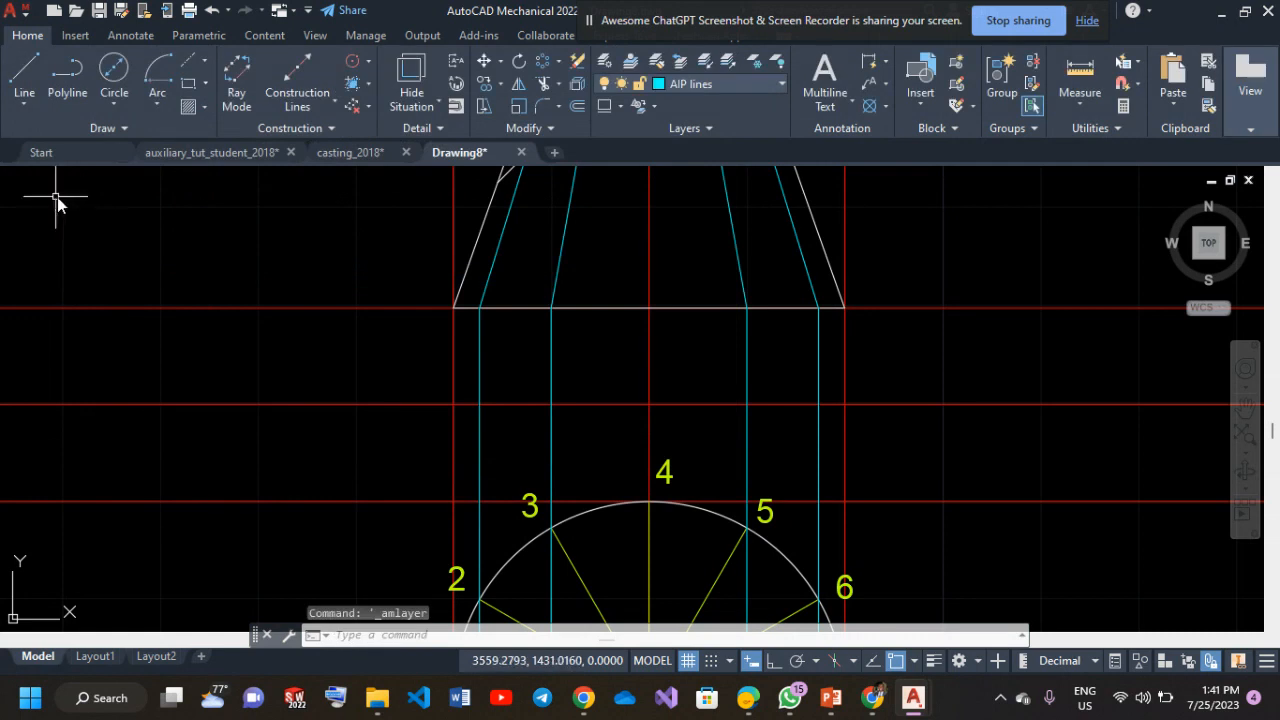
# With ortho mode on, draw a vertical line from the cut line's lower end on the cone edge to just below the plan circle.
pyautogui.moveTo(641, 399)
pyautogui.mouseDown(button='middle')
pyautogui.moveTo(676, 438)
pyautogui.moveTo(633, 424)
pyautogui.moveTo(608, 391)
pyautogui.mouseUp(button='middle')
pyautogui.scroll(-4, 656, 285)
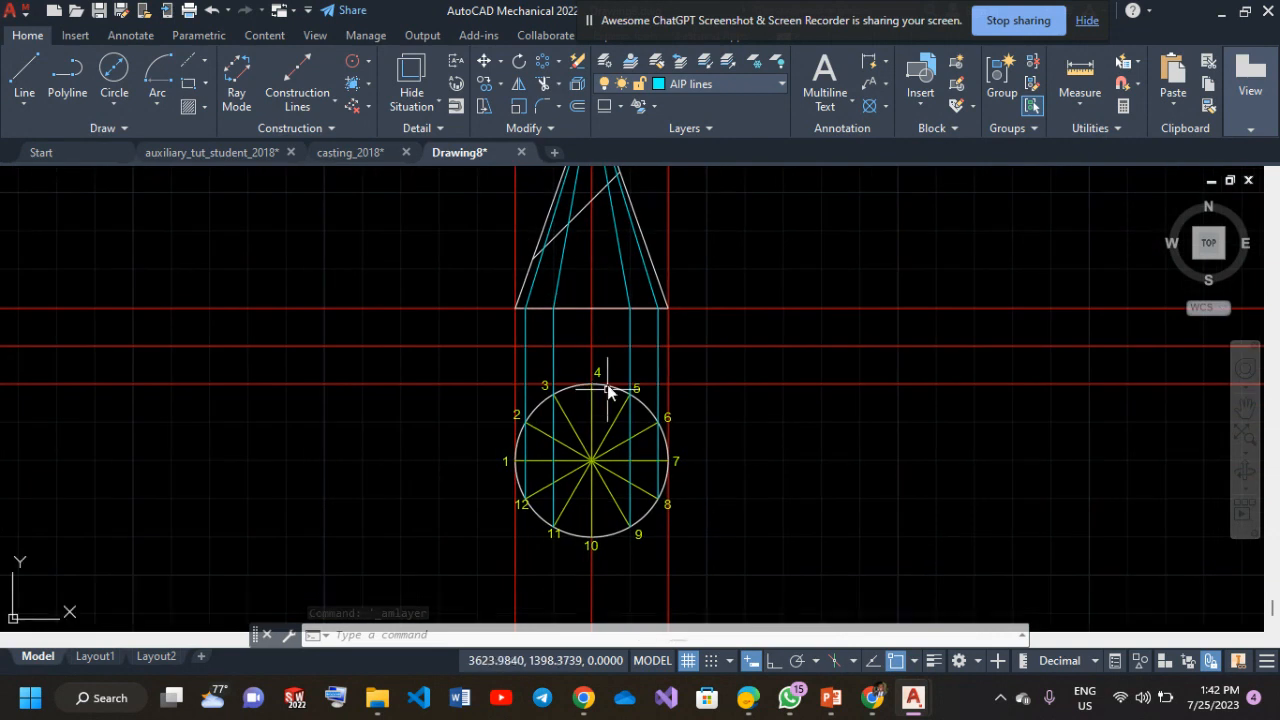
pyautogui.click(19, 70)
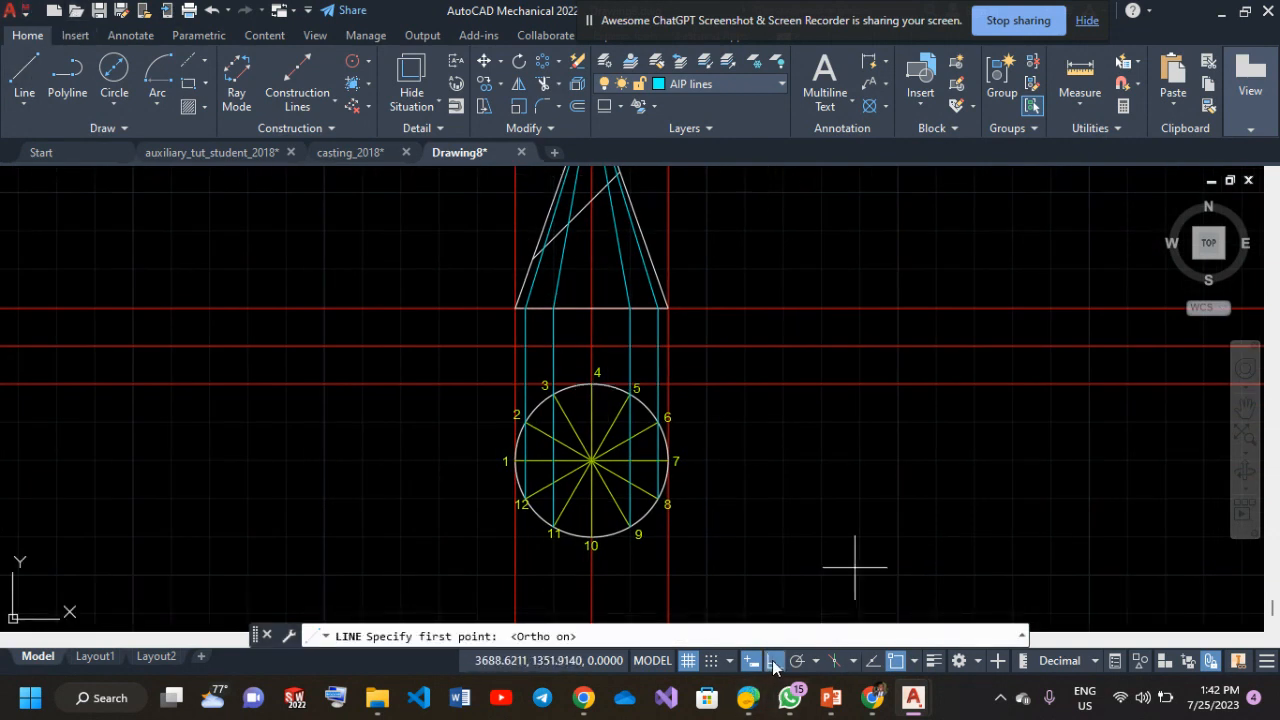
pyautogui.scroll(2, 597, 352)
pyautogui.moveTo(594, 349)
pyautogui.mouseDown(button='middle')
pyautogui.moveTo(711, 397)
pyautogui.moveTo(760, 387)
pyautogui.mouseUp(button='middle')
pyautogui.scroll(4, 760, 387)
pyautogui.moveTo(600, 286); pyautogui.dragTo(563, 406, button='middle')
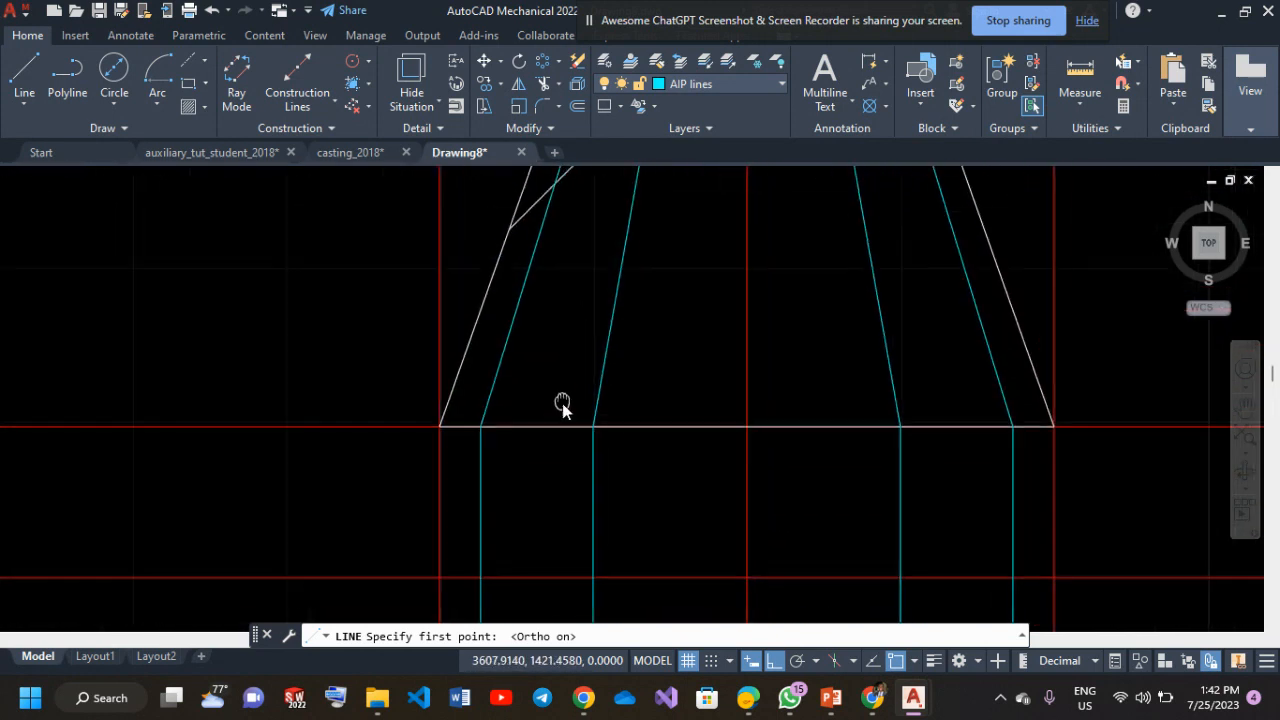
pyautogui.click(510, 239)
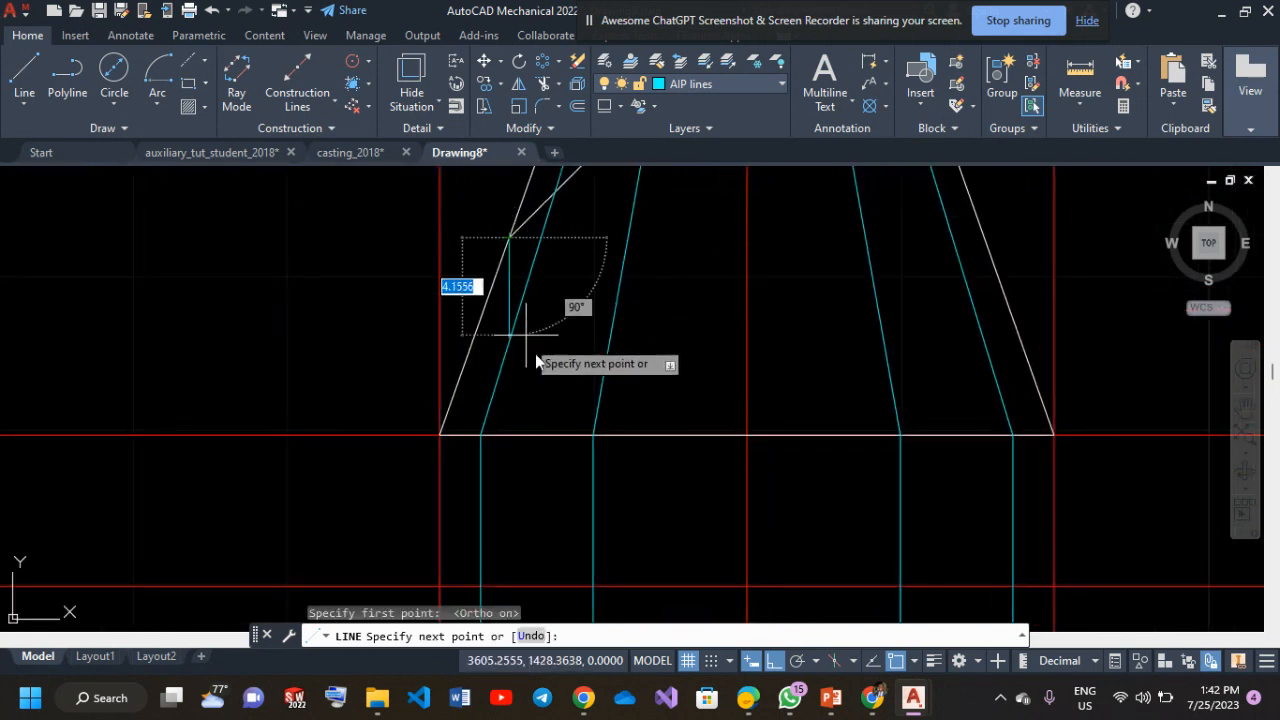
pyautogui.scroll(-3, 550, 420)
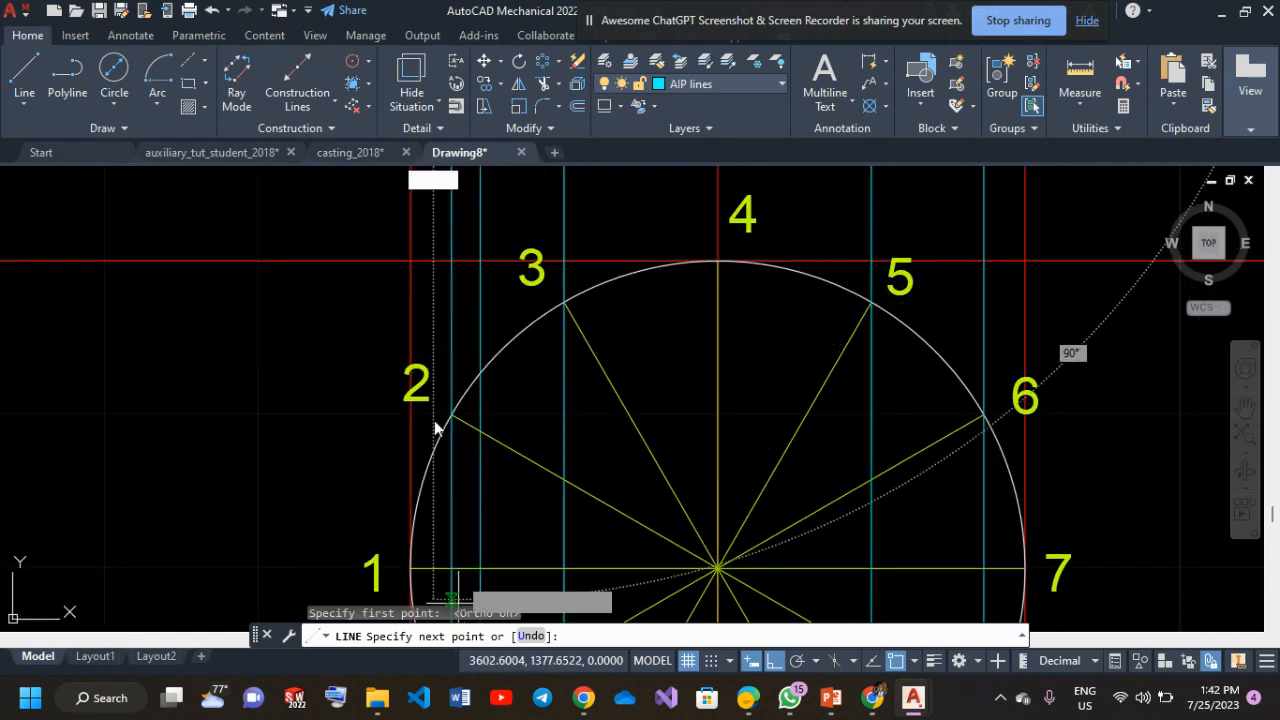
pyautogui.scroll(-2, 416, 458)
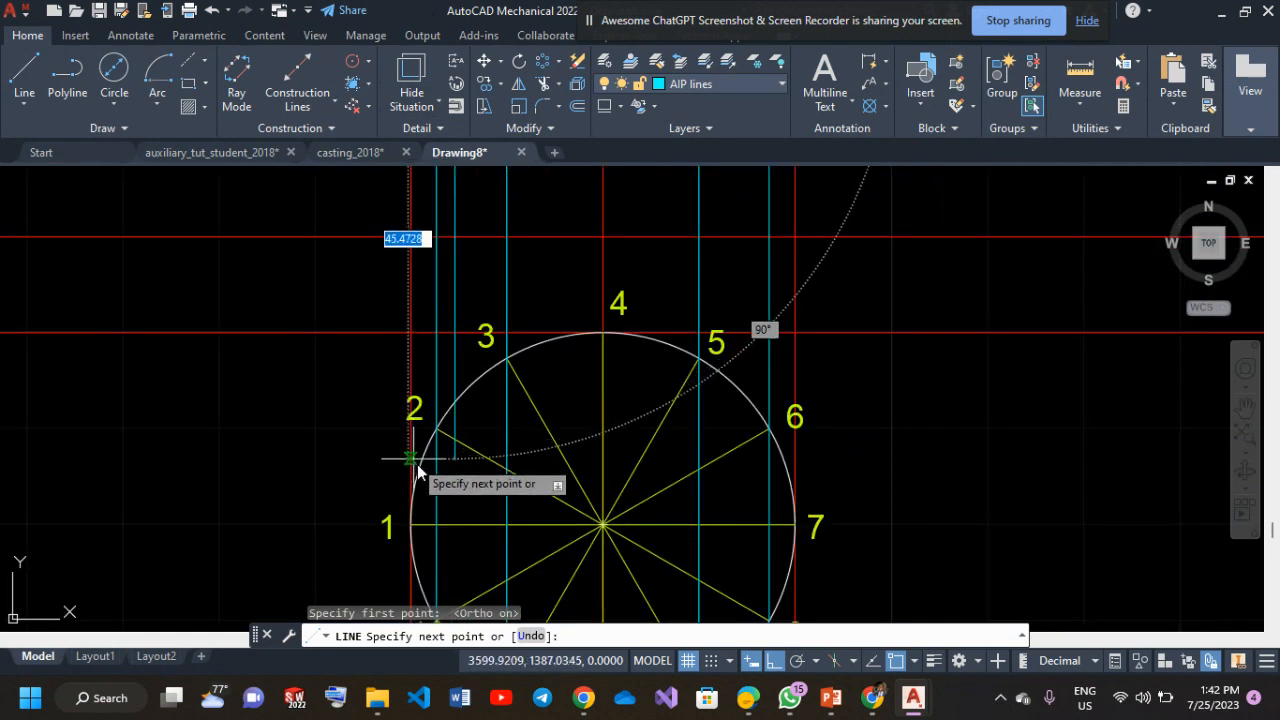
pyautogui.scroll(-2, 440, 525)
pyautogui.moveTo(440, 525); pyautogui.dragTo(444, 210, button='middle')
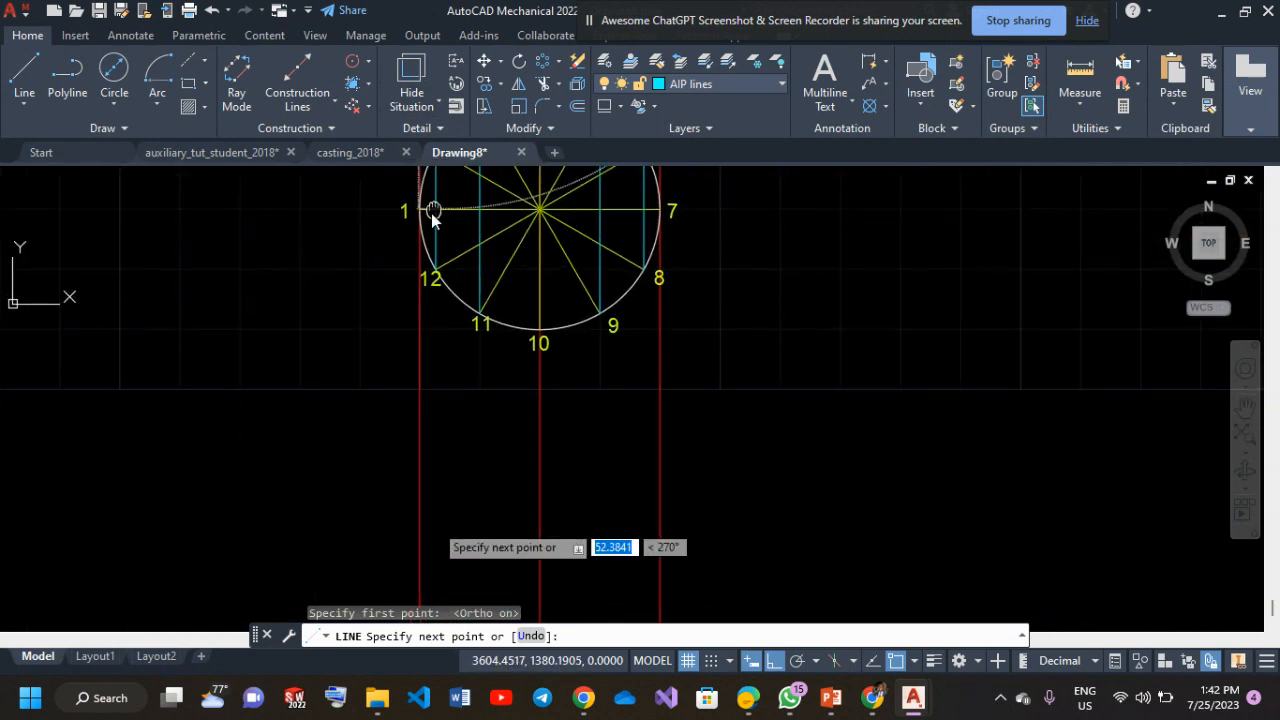
pyautogui.click(445, 350)
pyautogui.press('Return')
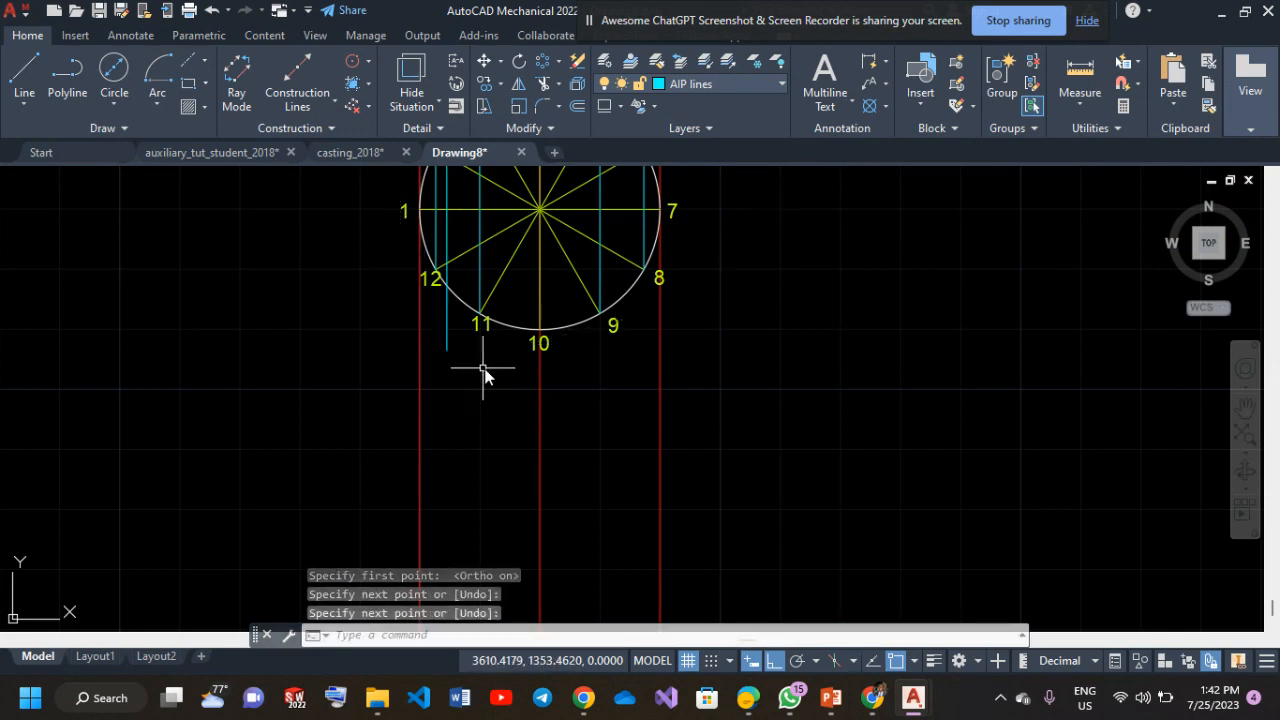
# Draw a vertical line from the cut line's intersection with the generator of divisions 2 and 12 to below the plan circle.
pyautogui.moveTo(464, 170); pyautogui.dragTo(484, 527, button='middle')
pyautogui.click(314, 258)
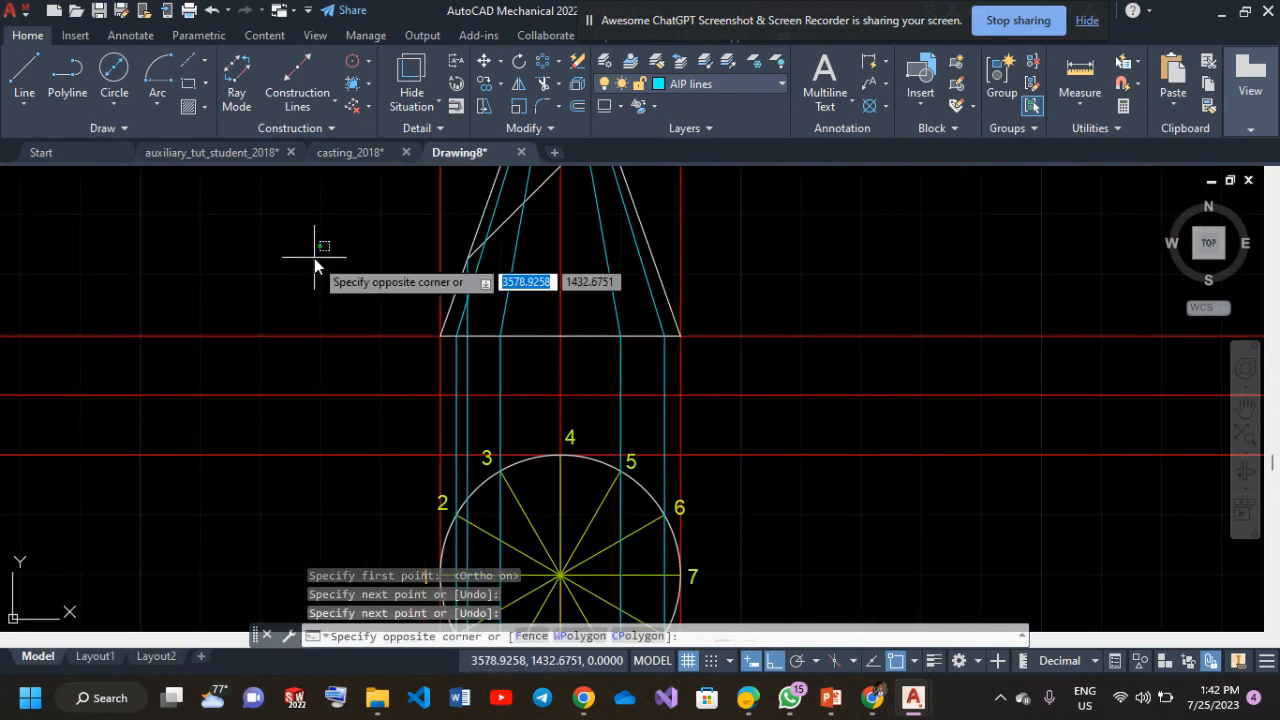
pyautogui.rightClick(314, 238)
pyautogui.click(343, 251)
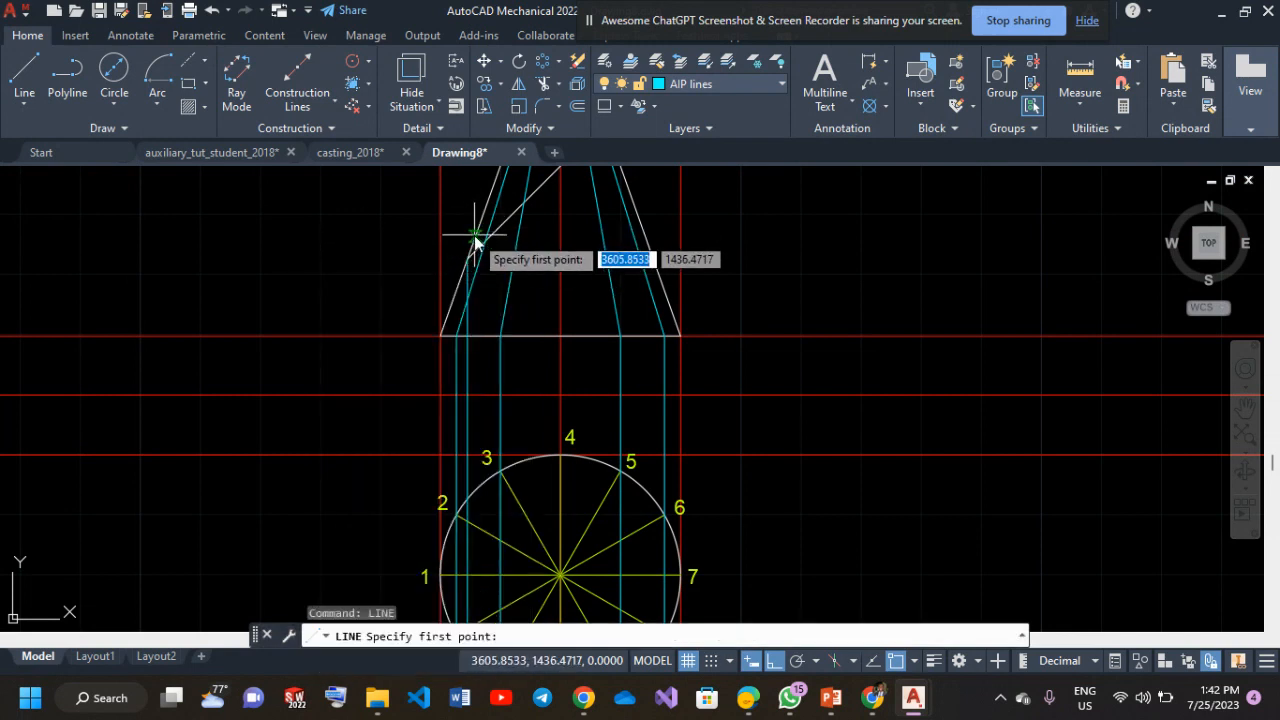
pyautogui.scroll(5, 476, 240)
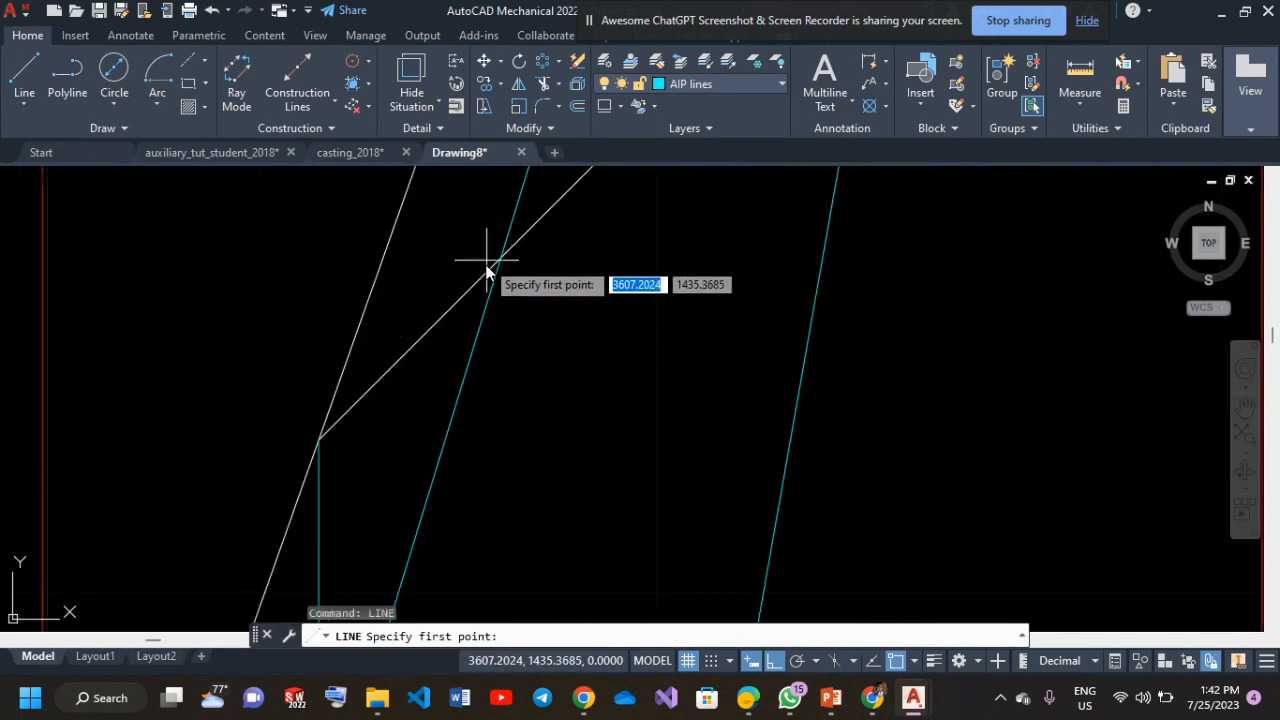
pyautogui.click(500, 258)
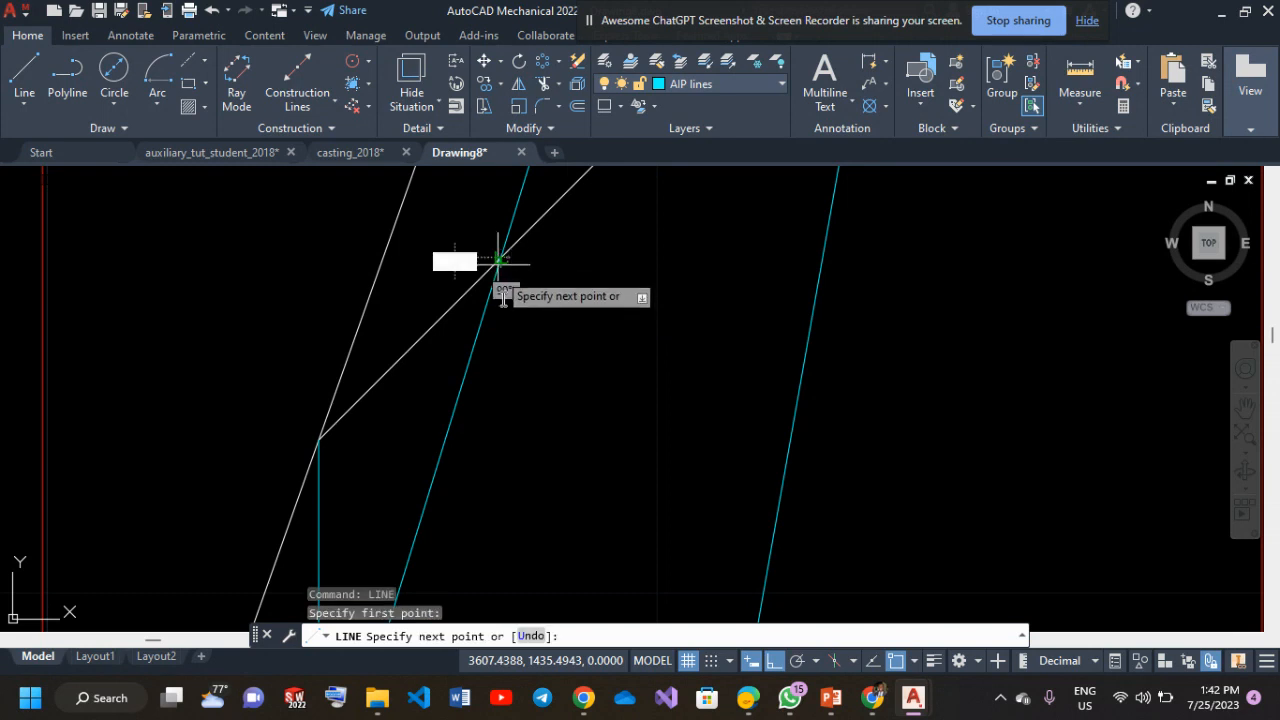
pyautogui.scroll(-2, 496, 474)
pyautogui.moveTo(495, 468); pyautogui.dragTo(477, 167, button='middle')
pyautogui.moveTo(480, 518); pyautogui.dragTo(465, 301, button='middle')
pyautogui.scroll(-6, 475, 326)
pyautogui.moveTo(417, 508); pyautogui.dragTo(426, 282, button='middle')
pyautogui.click(452, 455)
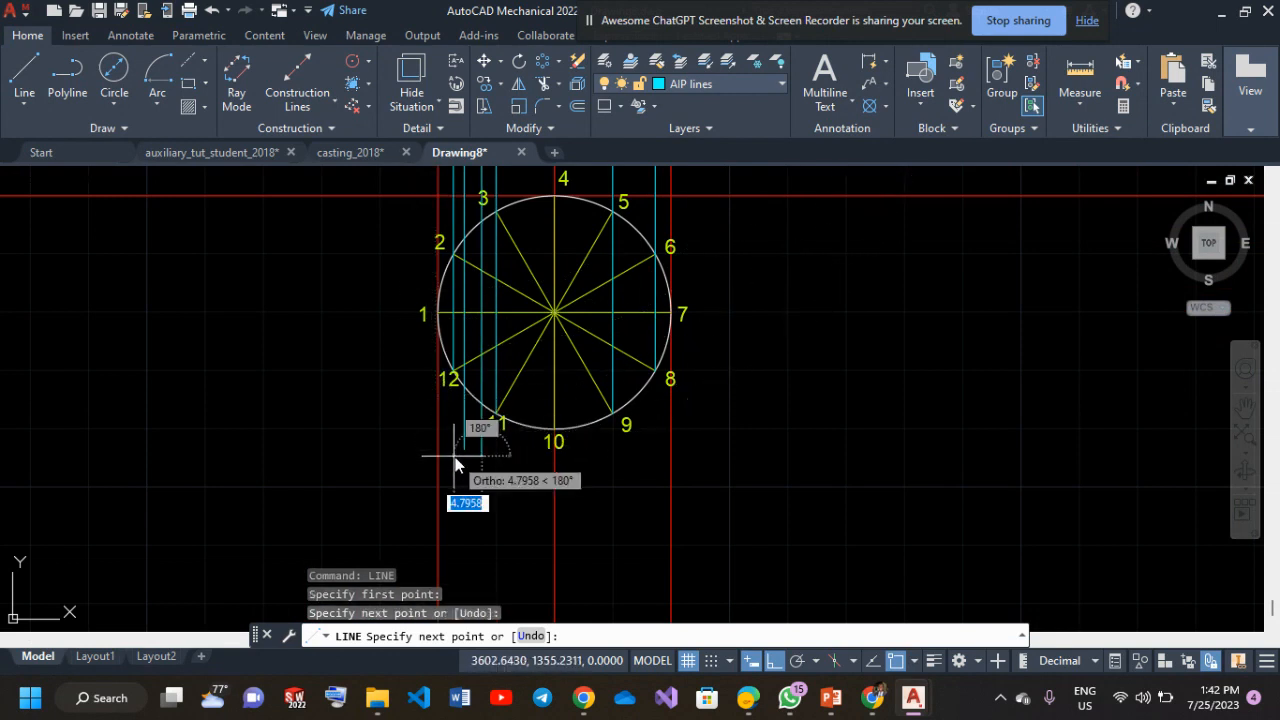
pyautogui.press('Return')
# Draw a vertical line from where the cut line crosses the generator of divisions 3 and 11 to below the plan circle.
pyautogui.moveTo(553, 251); pyautogui.dragTo(488, 482, button='middle')
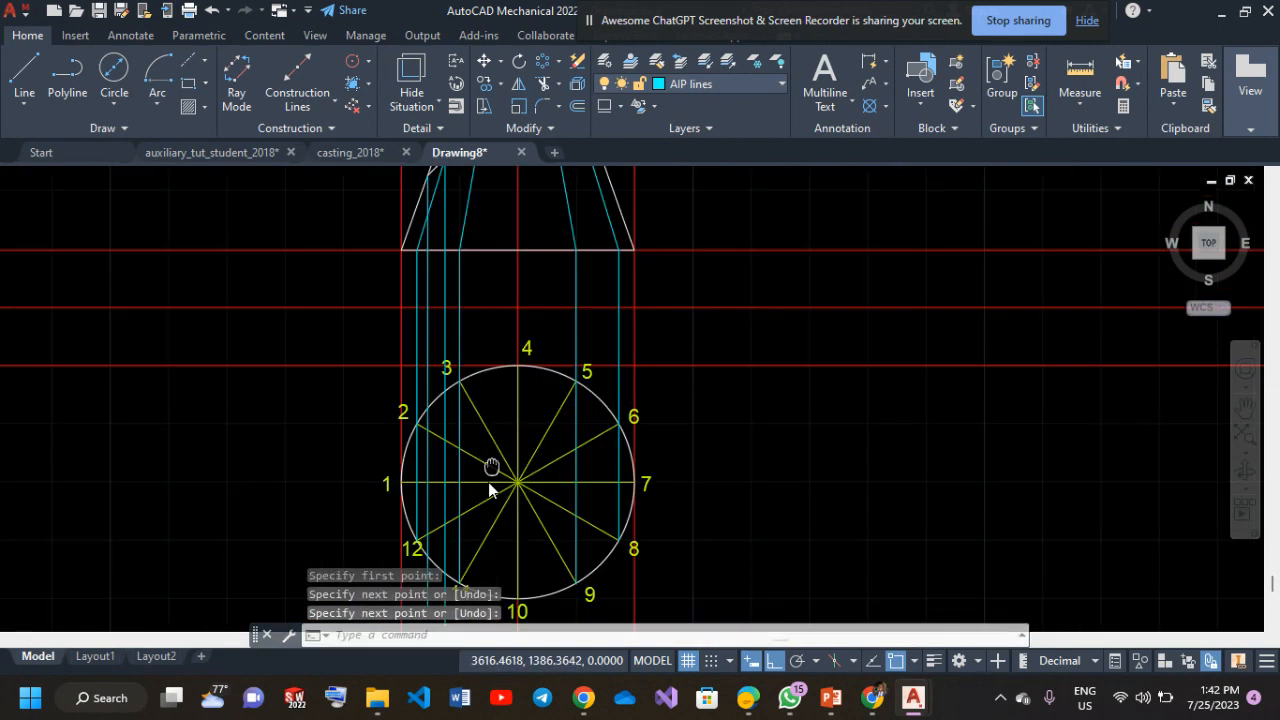
pyautogui.moveTo(449, 292); pyautogui.dragTo(422, 471, button='middle')
pyautogui.rightClick(197, 237)
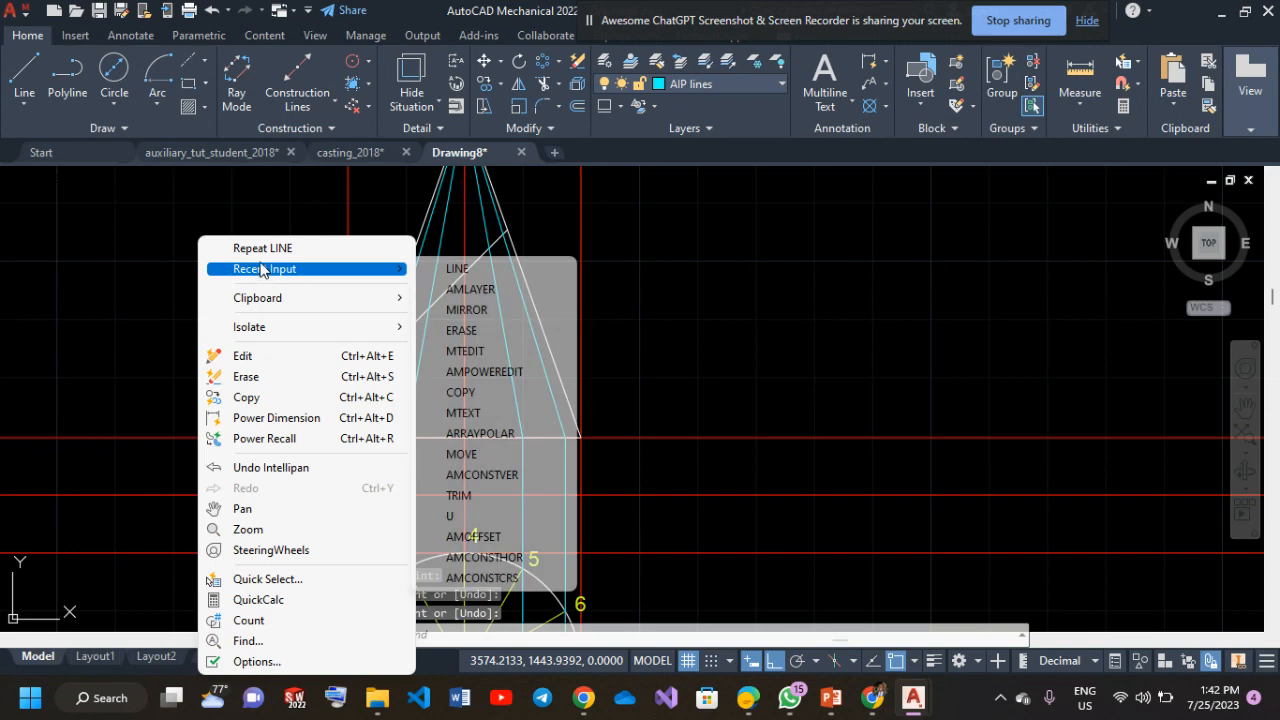
pyautogui.click(235, 248)
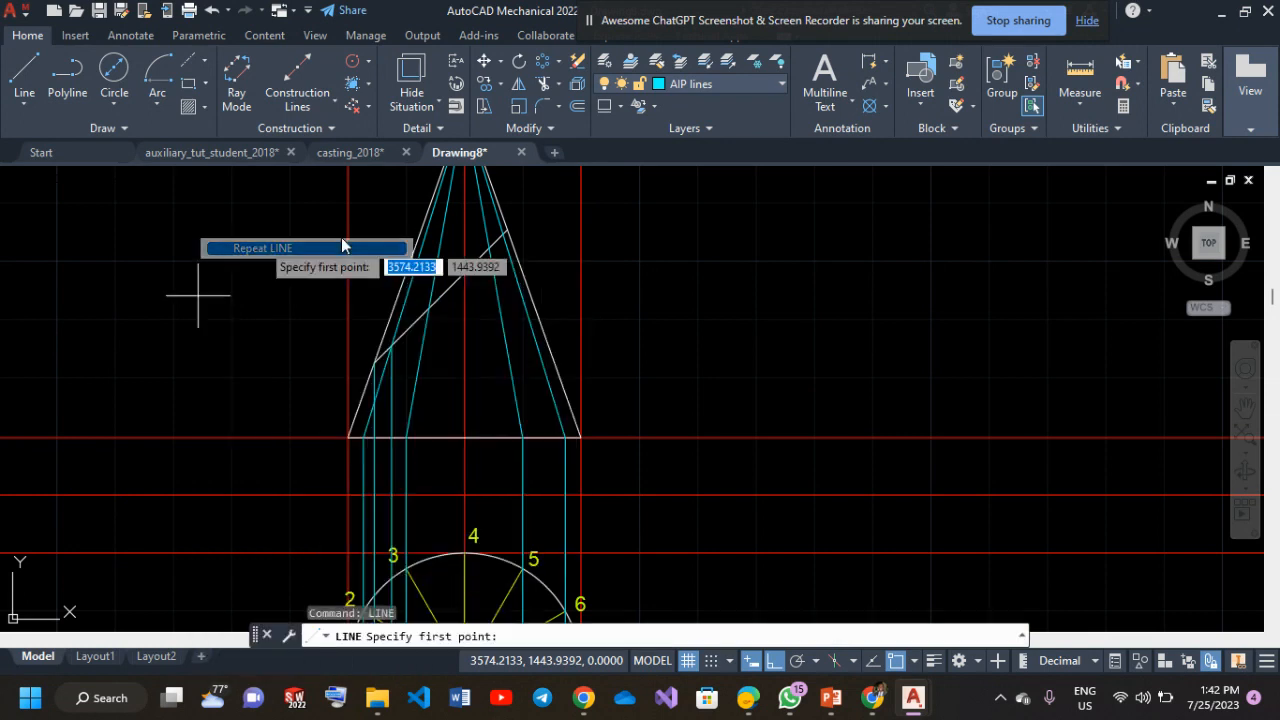
pyautogui.click(430, 302)
pyautogui.moveTo(432, 465); pyautogui.dragTo(425, 193, button='middle')
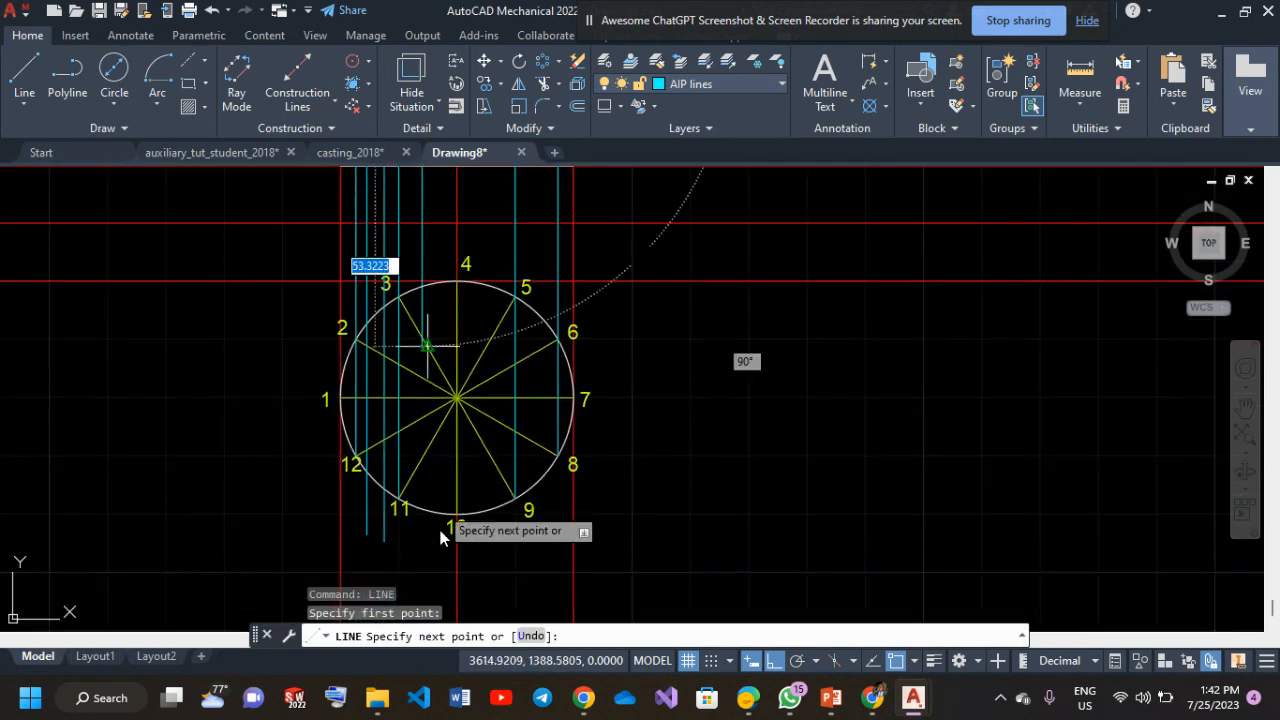
pyautogui.click(431, 545)
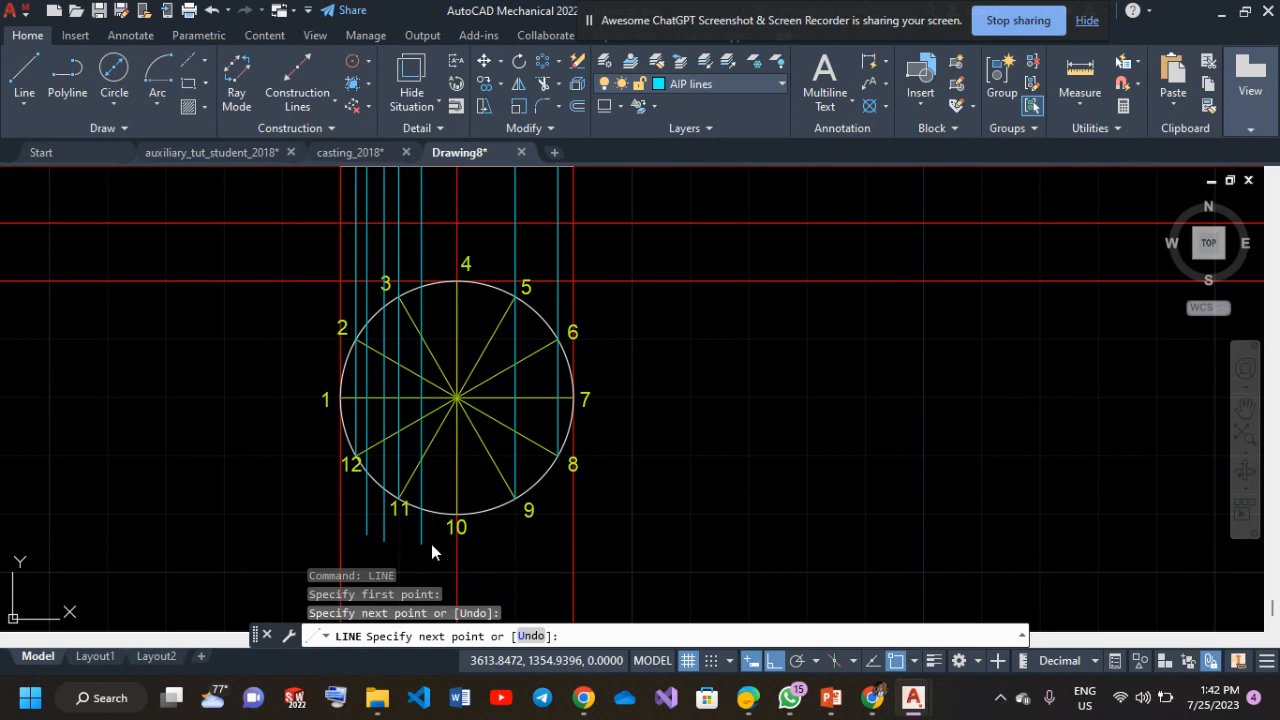
pyautogui.press('Escape')
# Project the cut line's crossing with the generator of divisions 5 and 9 vertically down past the plan circle with a line.
pyautogui.moveTo(430, 231); pyautogui.dragTo(438, 516, button='middle')
pyautogui.rightClick(708, 282)
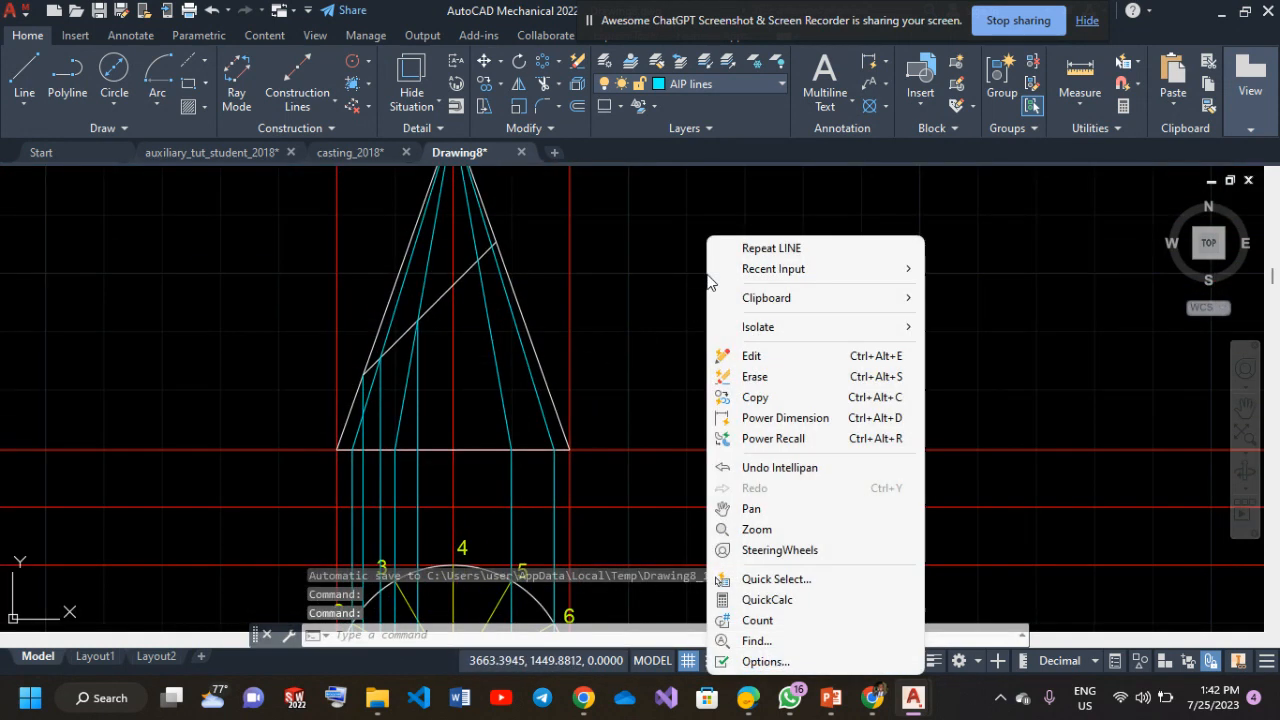
pyautogui.click(770, 248)
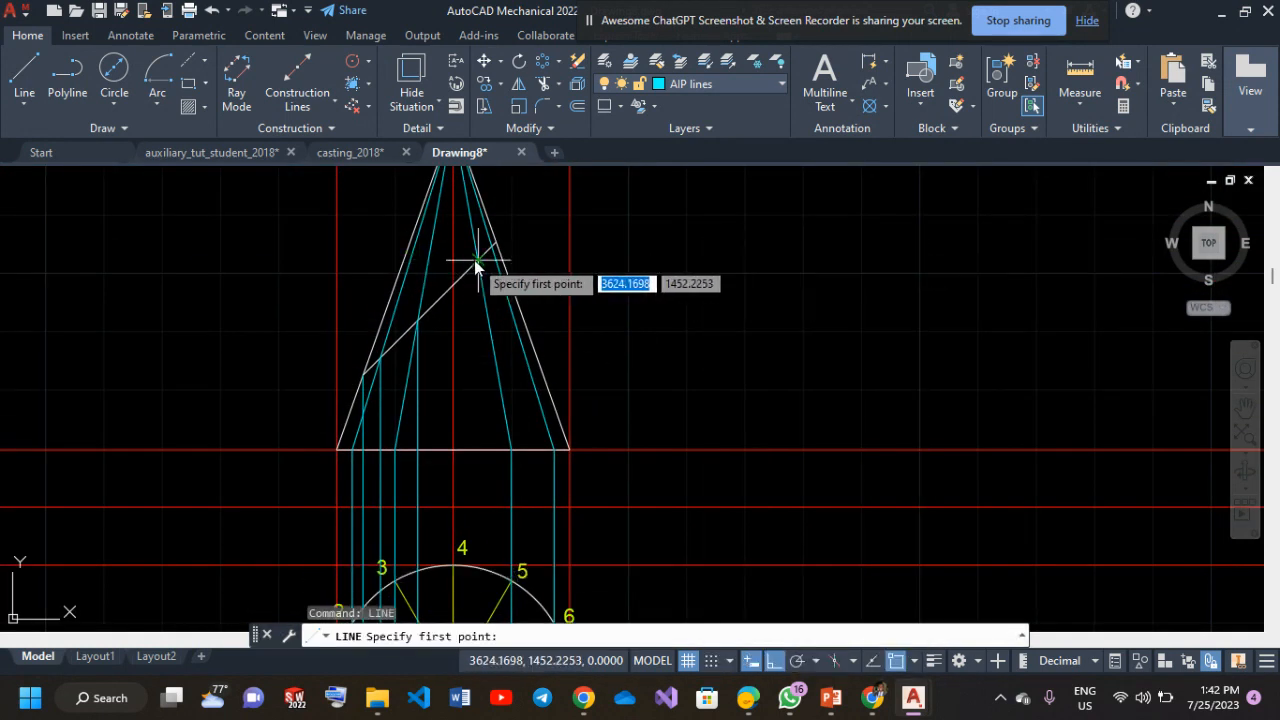
pyautogui.click(480, 264)
pyautogui.moveTo(489, 480); pyautogui.dragTo(529, 97, button='middle')
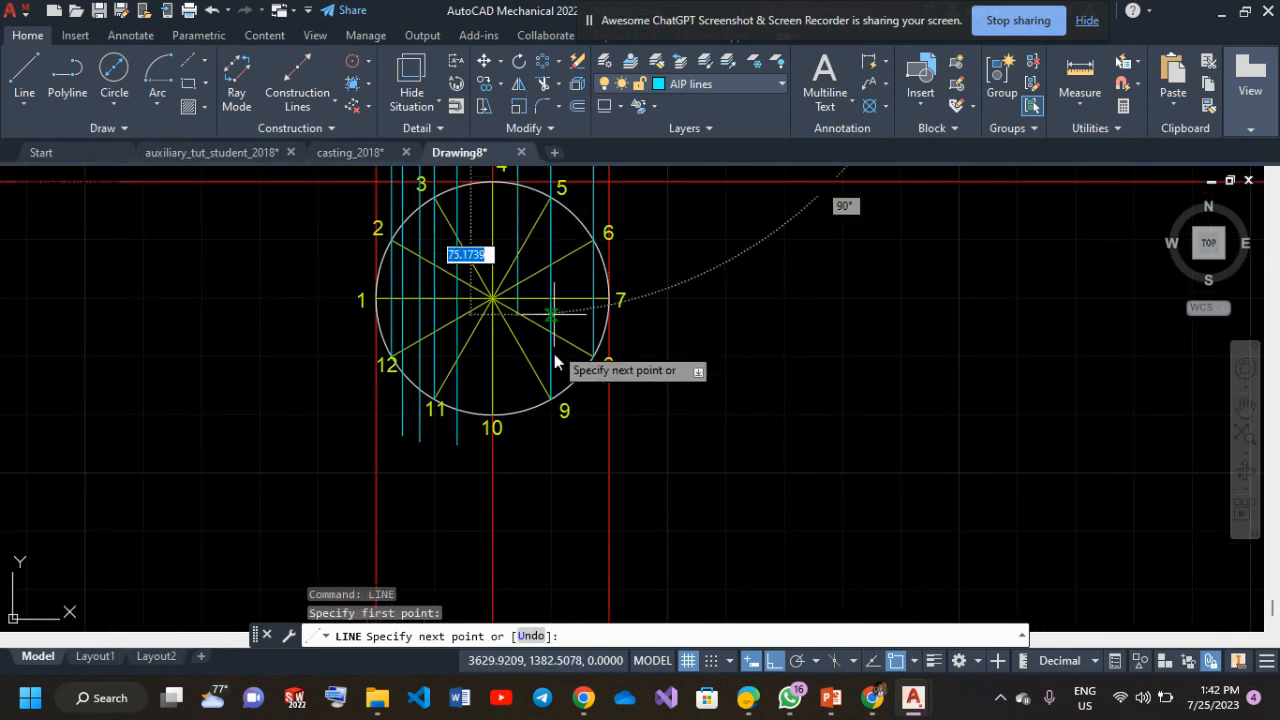
pyautogui.click(536, 446)
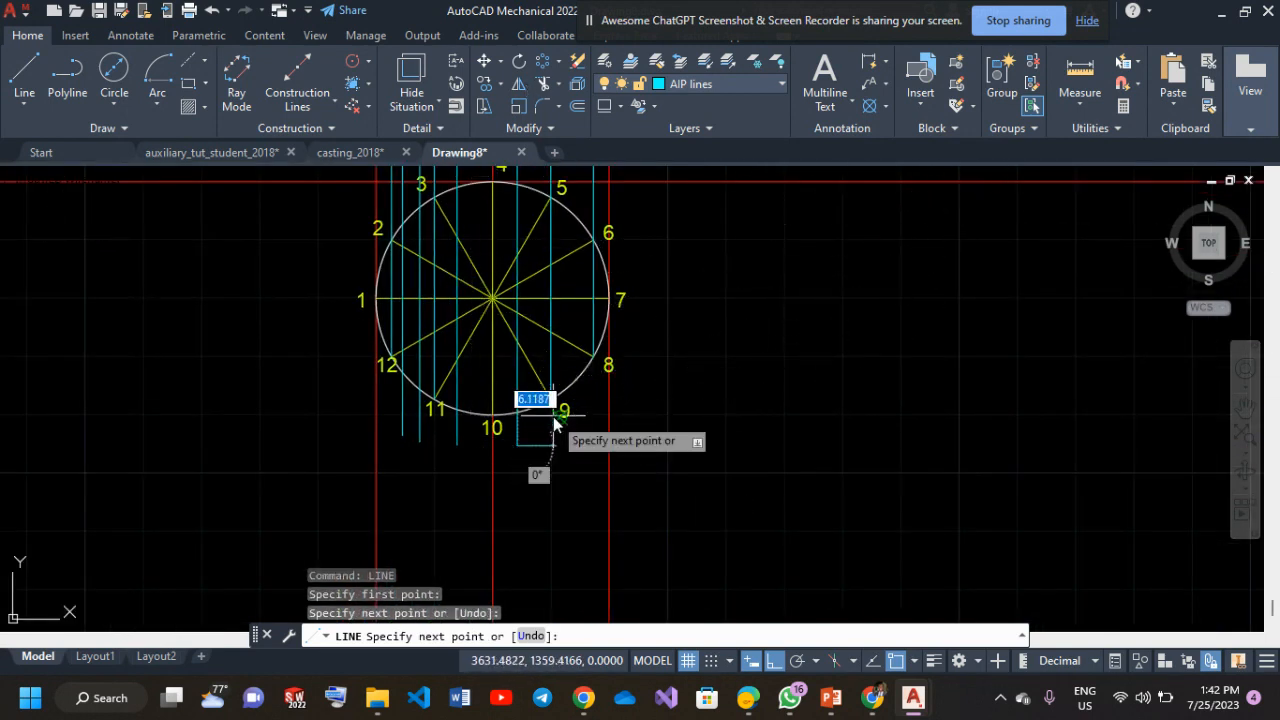
pyautogui.press('Return')
pyautogui.moveTo(626, 295); pyautogui.dragTo(553, 641, button='middle')
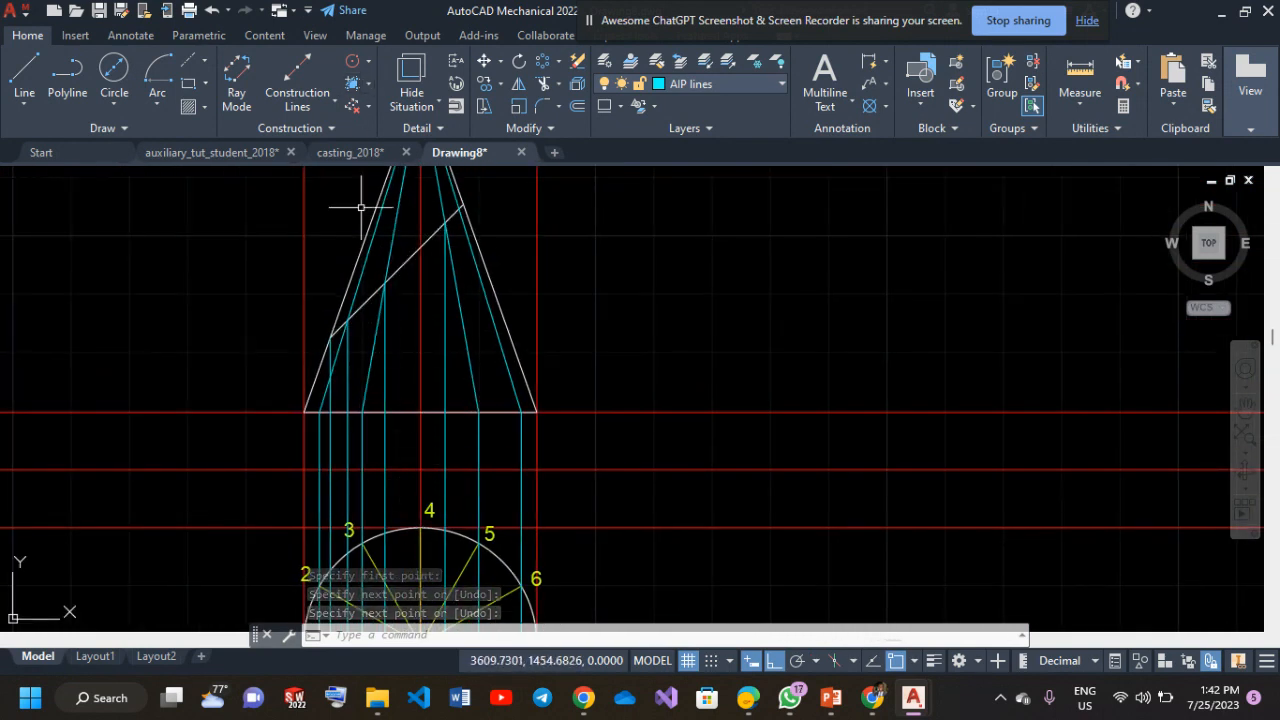
# Draw a vertical line from the cut line's crossing with the generator of divisions 6 and 8 to below the plan circle.
pyautogui.moveTo(528, 443); pyautogui.dragTo(486, 509, button='middle')
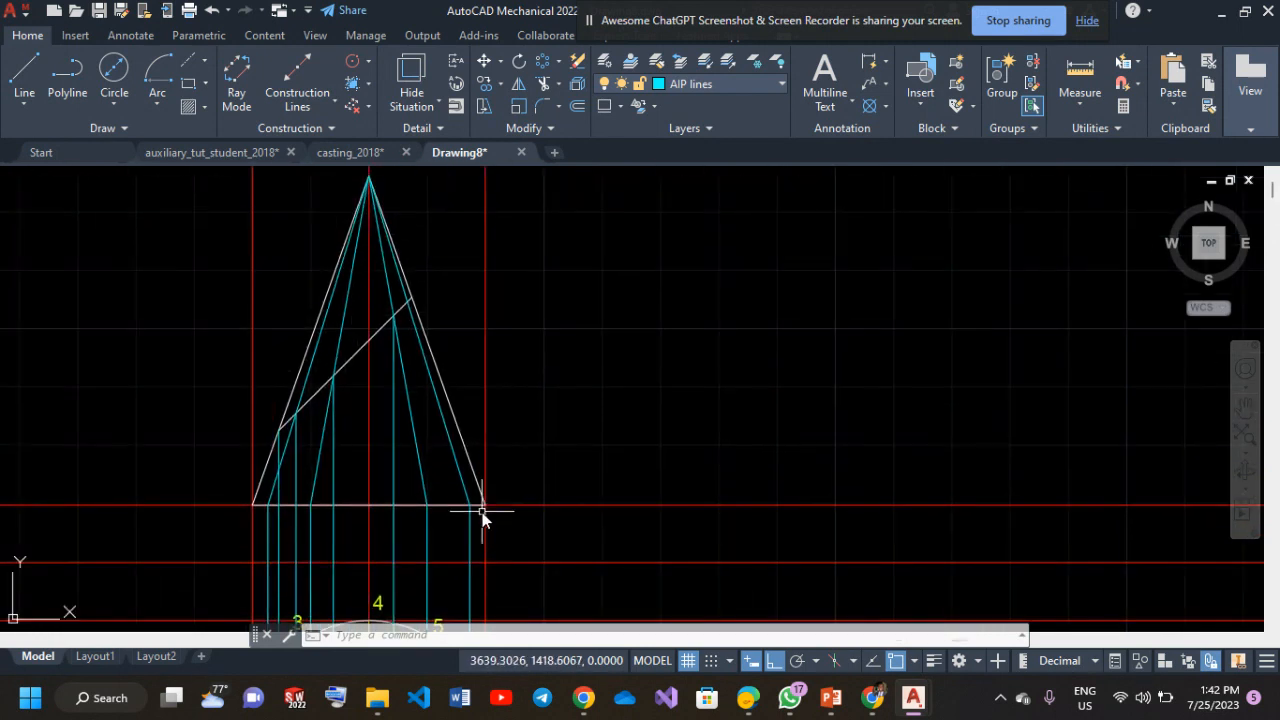
pyautogui.rightClick(196, 271)
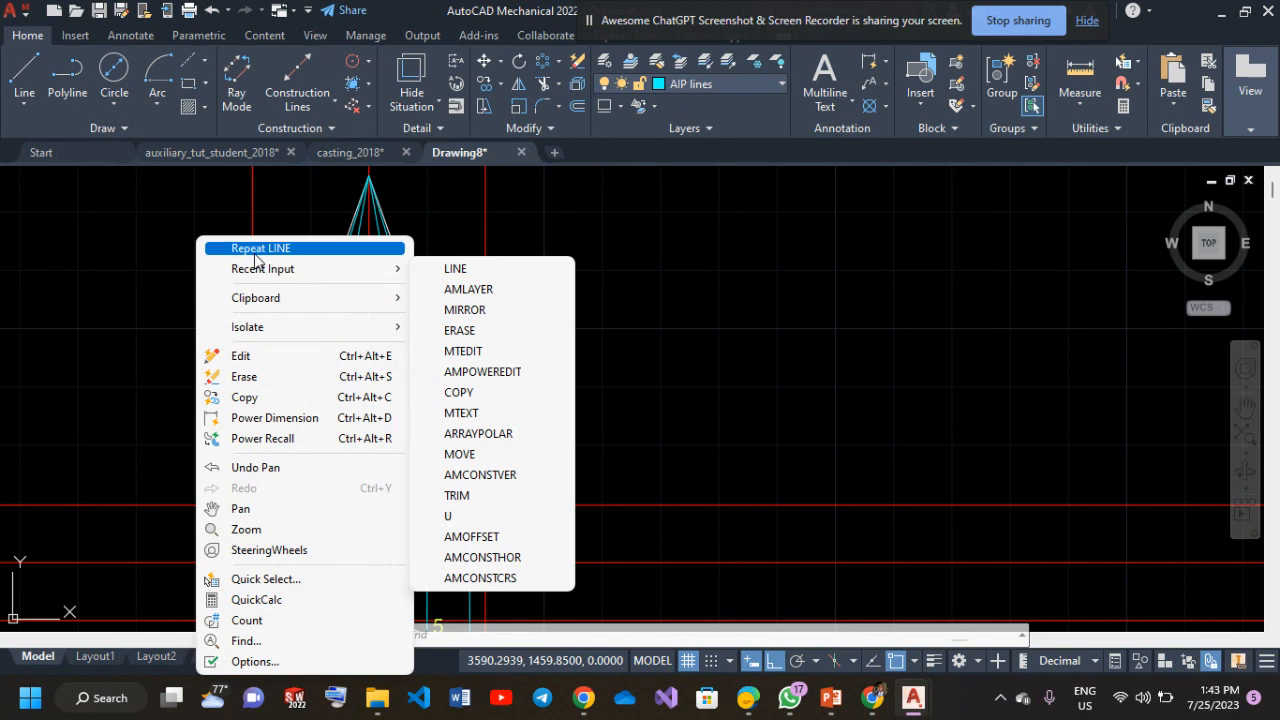
pyautogui.click(258, 248)
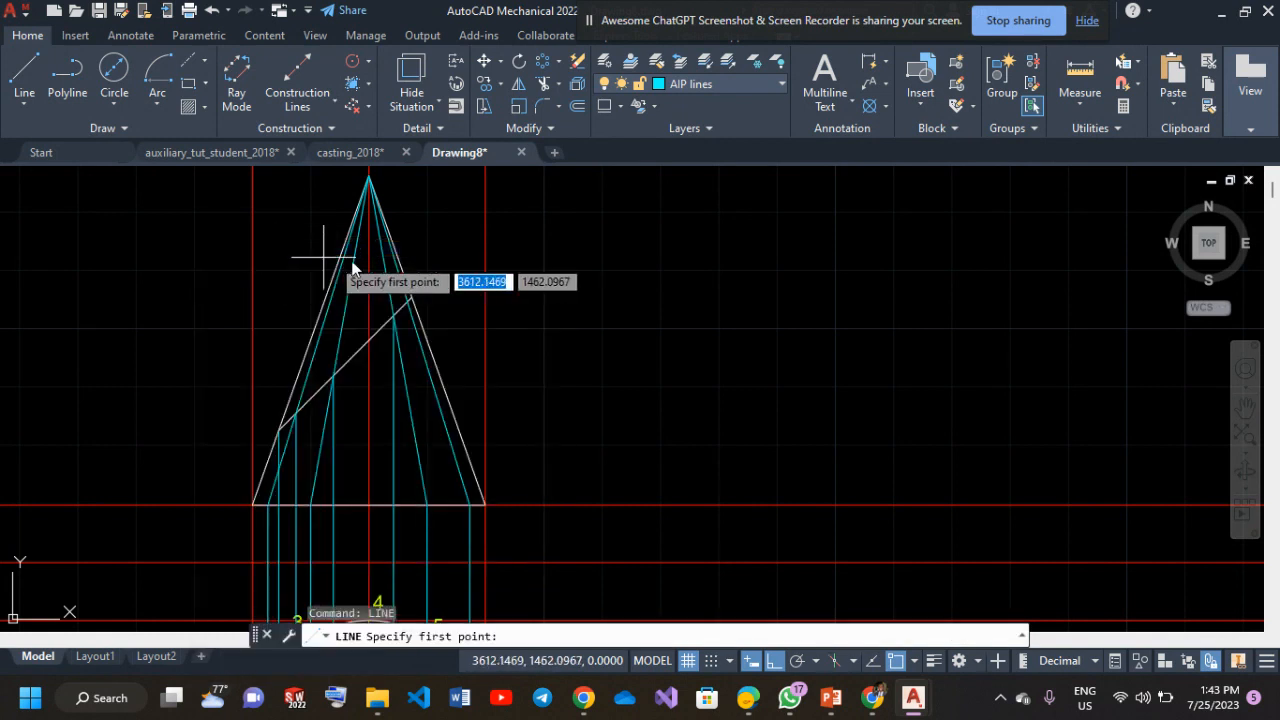
pyautogui.click(408, 301)
pyautogui.moveTo(445, 507); pyautogui.dragTo(478, 140, button='middle')
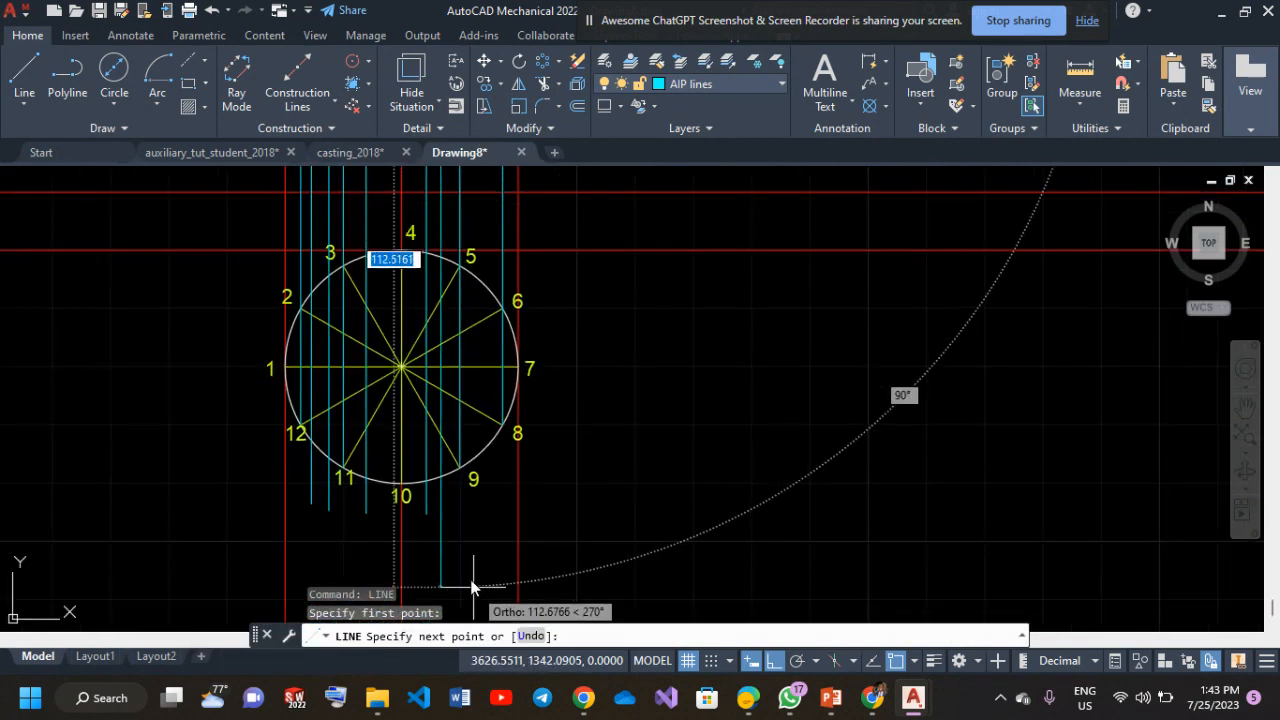
pyautogui.click(465, 527)
pyautogui.press('Return')
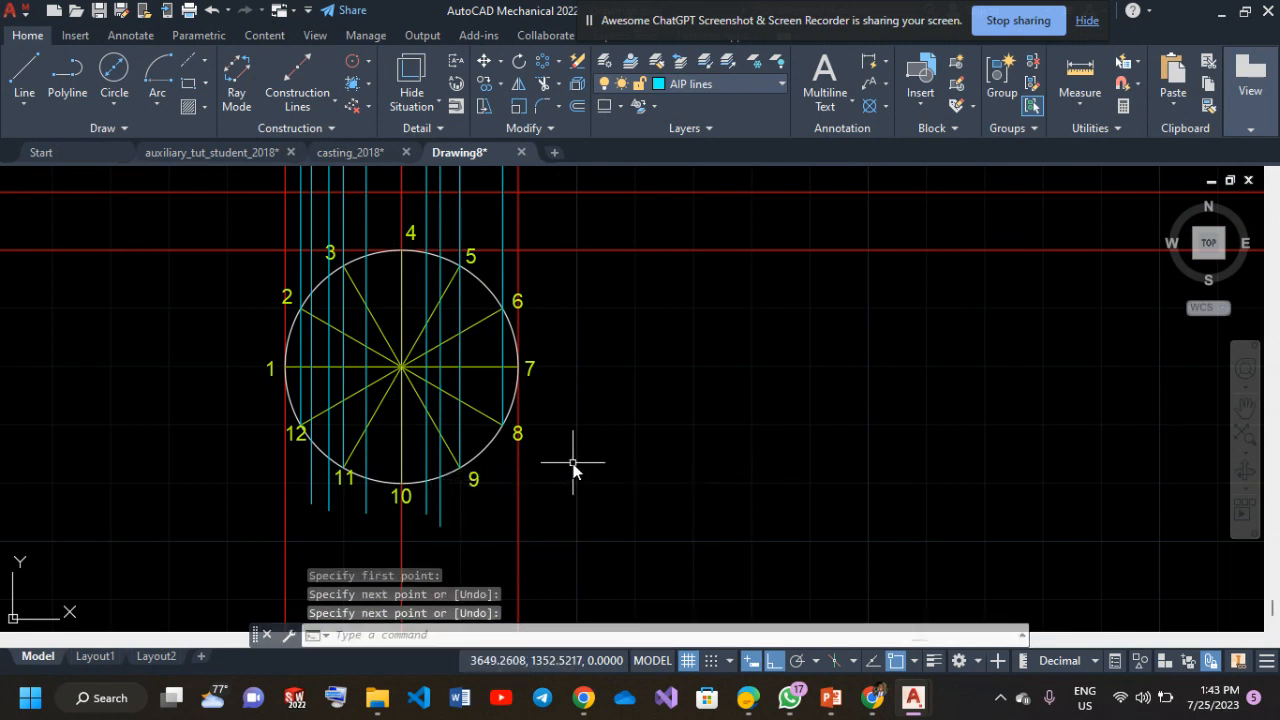
# Project the cut line's upper end on the cone edge vertically down past the plan circle with a line.
pyautogui.moveTo(689, 257); pyautogui.dragTo(642, 505, button='middle')
pyautogui.rightClick(640, 354)
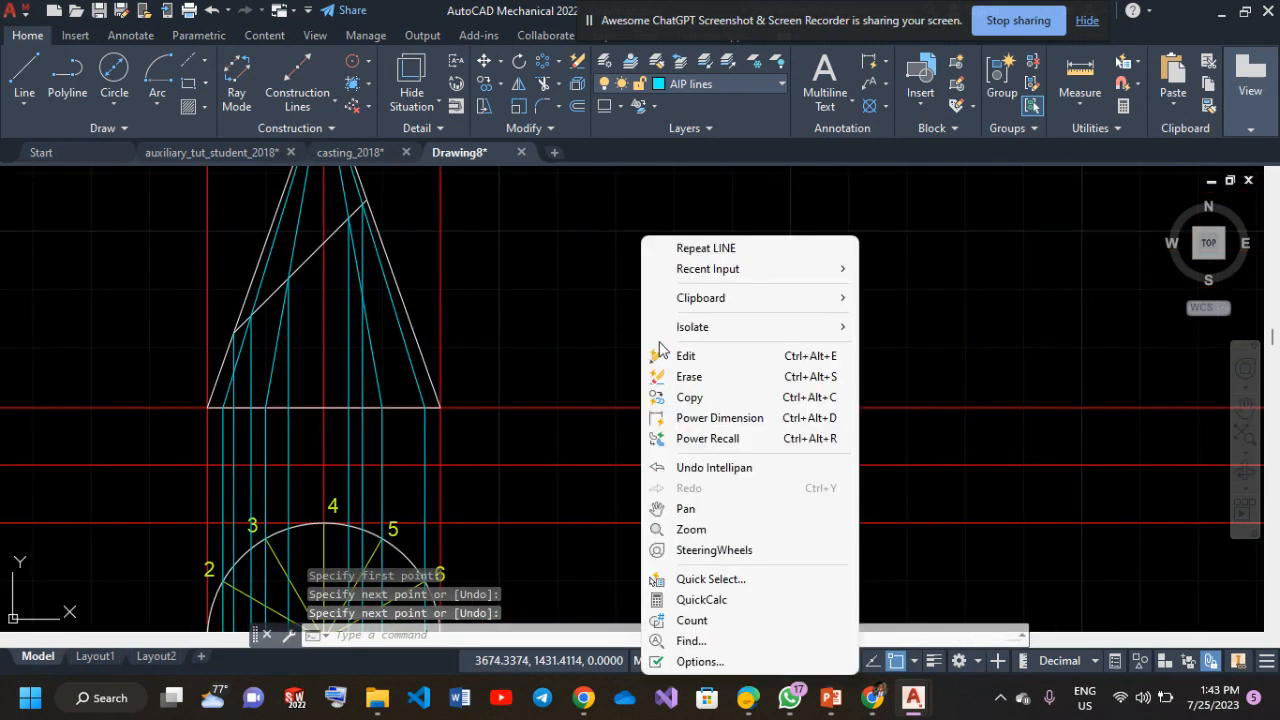
pyautogui.click(700, 248)
pyautogui.scroll(1, 405, 260)
pyautogui.moveTo(384, 283); pyautogui.dragTo(418, 449, button='middle')
pyautogui.scroll(1, 408, 362)
pyautogui.scroll(1, 313, 300)
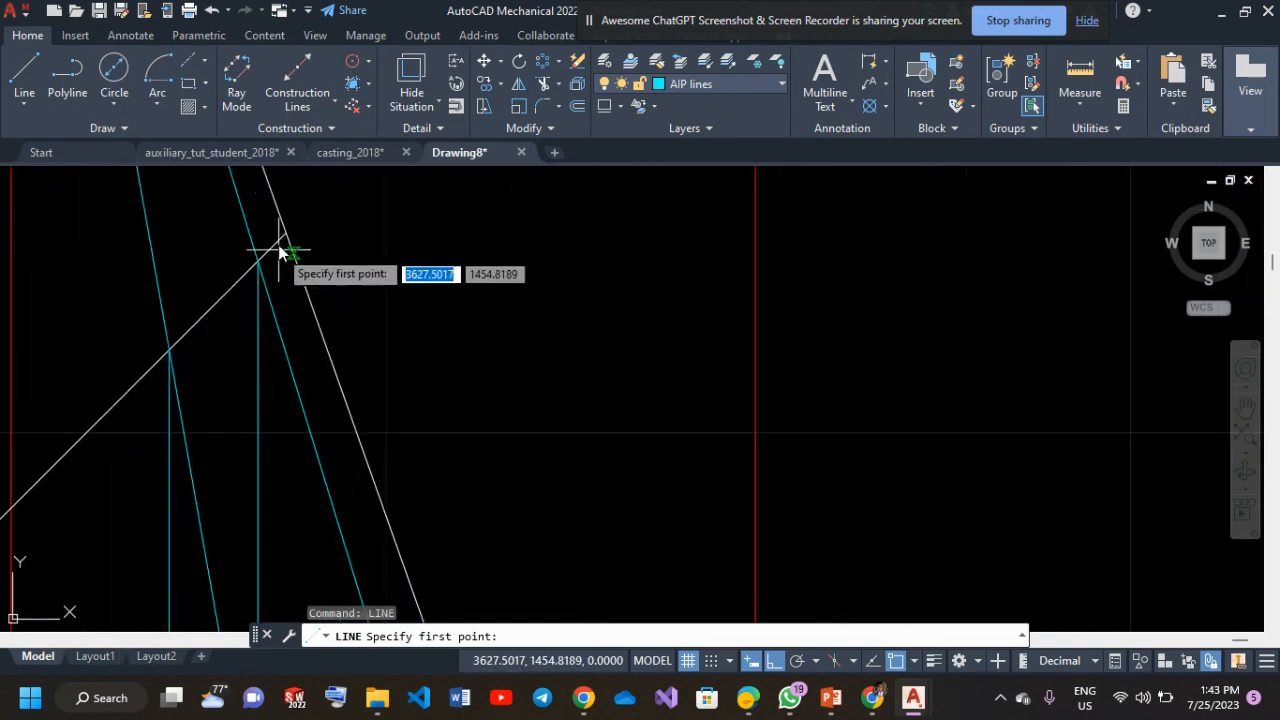
pyautogui.click(285, 245)
pyautogui.scroll(-1, 313, 452)
pyautogui.moveTo(311, 460); pyautogui.dragTo(546, 75, button='middle')
pyautogui.scroll(-5, 555, 503)
pyautogui.moveTo(554, 508); pyautogui.dragTo(536, 208, button='middle')
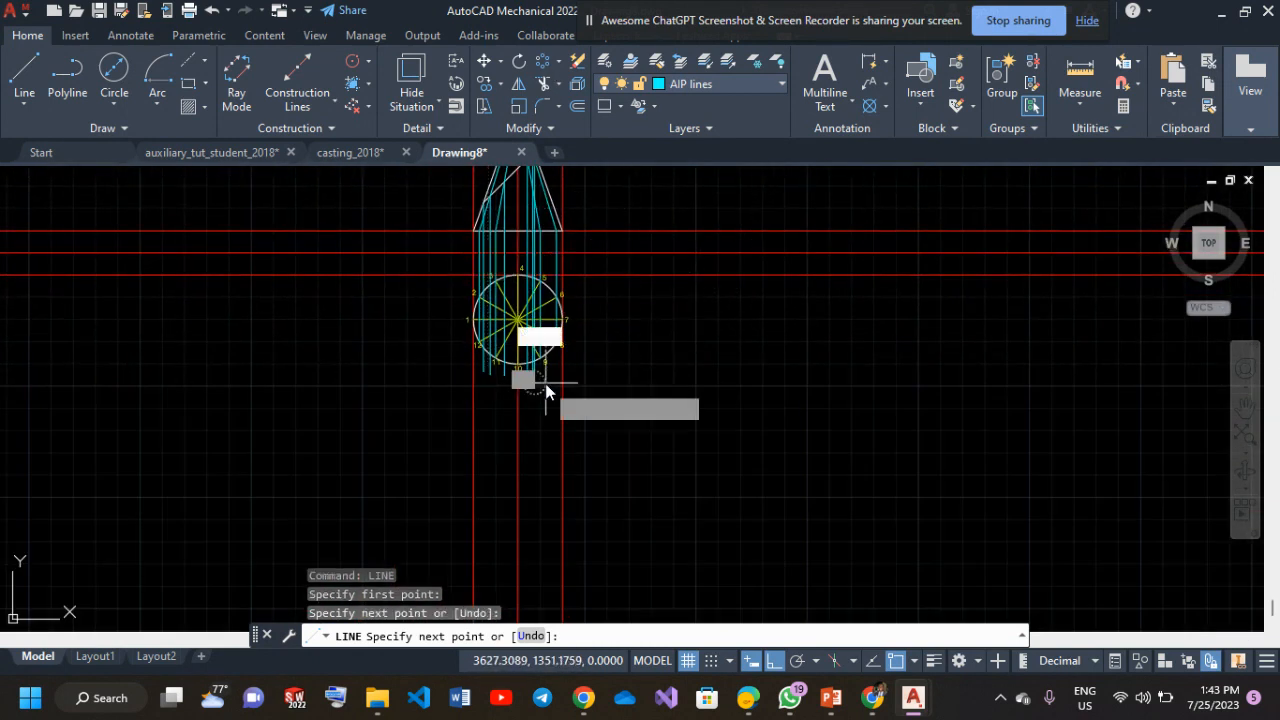
pyautogui.press('Return')
# Examine how the projected lines from the cut line meet the matching division radii in the plan circle.
pyautogui.scroll(5, 640, 322)
pyautogui.moveTo(611, 315); pyautogui.dragTo(629, 472, button='middle')
pyautogui.scroll(2, 629, 441)
pyautogui.moveTo(528, 361); pyautogui.dragTo(596, 674, button='middle')
pyautogui.moveTo(466, 480)
pyautogui.mouseDown(button='middle')
pyautogui.moveTo(520, 371)
pyautogui.moveTo(651, 209)
pyautogui.mouseUp(button='middle')
pyautogui.moveTo(666, 435); pyautogui.dragTo(600, 241, button='middle')
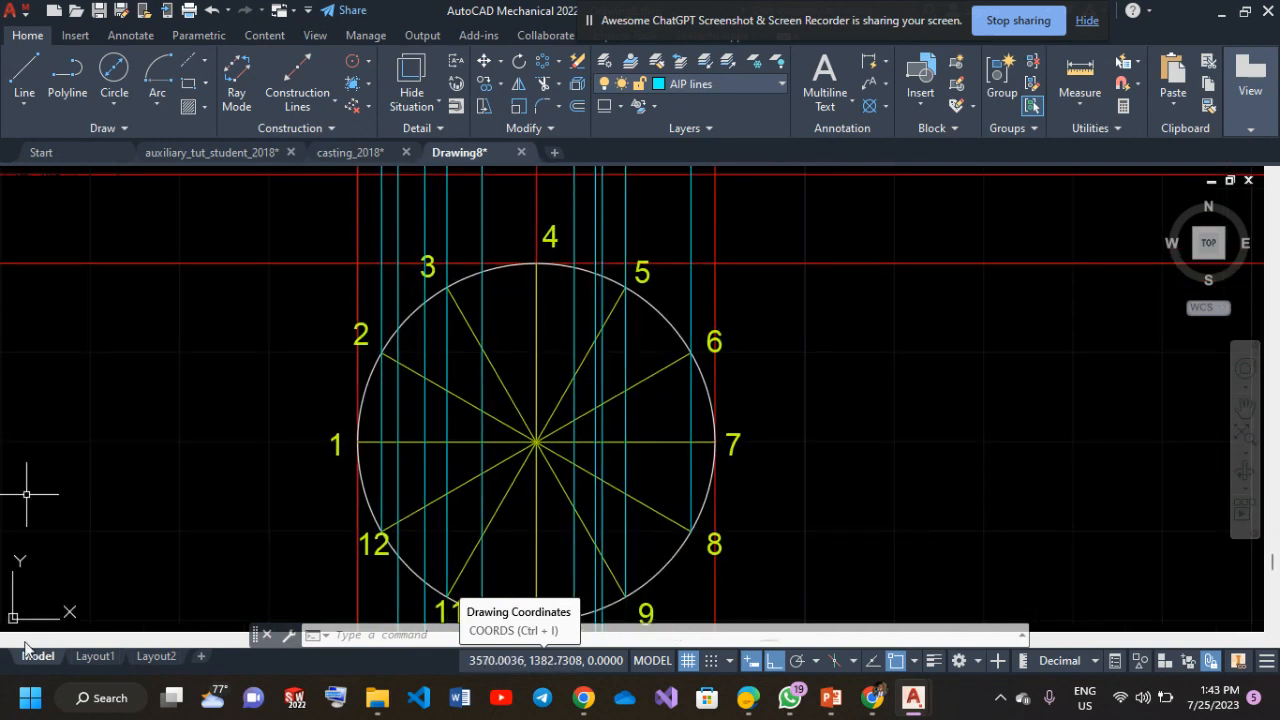
pyautogui.moveTo(577, 436); pyautogui.dragTo(604, 394, button='middle')
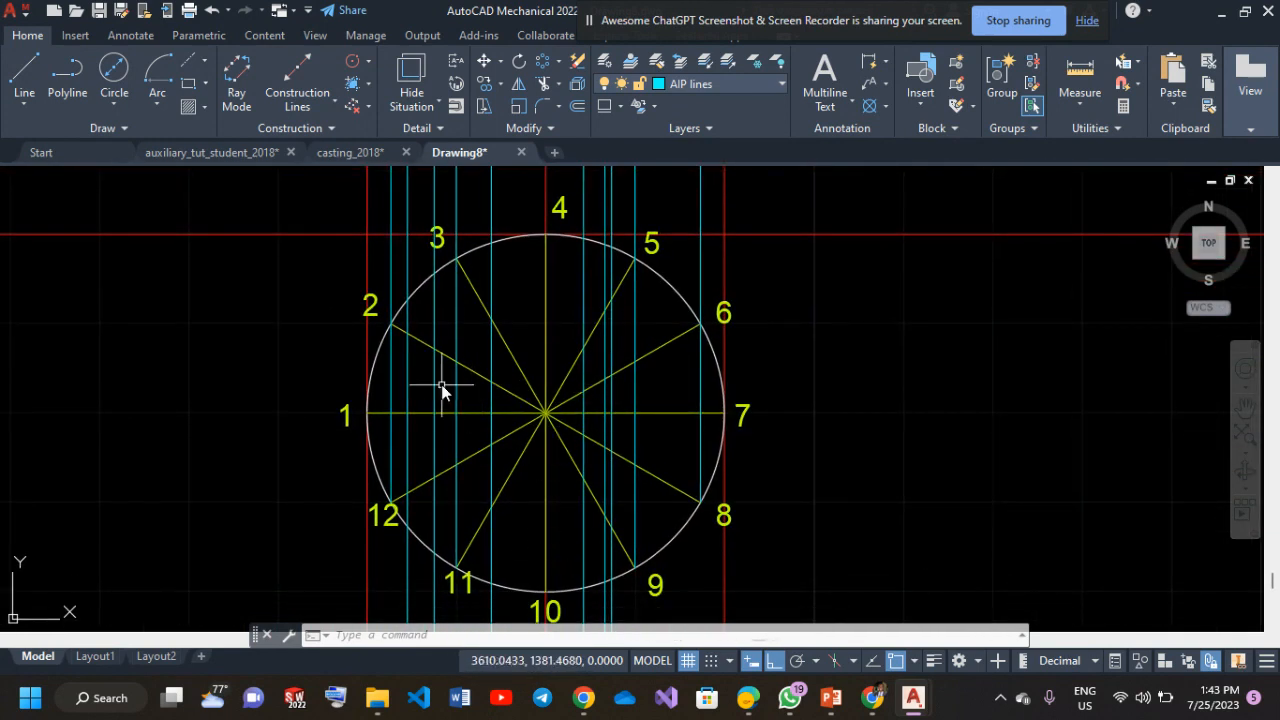
pyautogui.scroll(2, 431, 303)
pyautogui.moveTo(431, 303); pyautogui.dragTo(491, 570, button='middle')
pyautogui.scroll(-4, 486, 432)
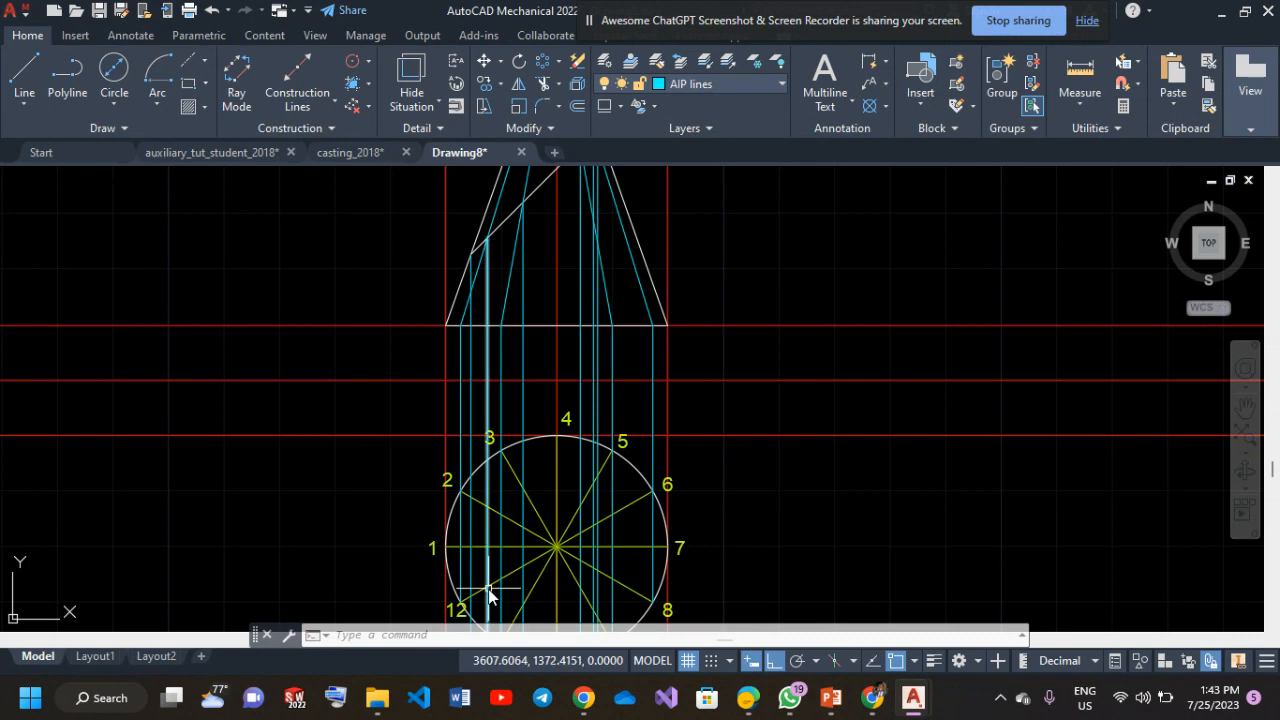
pyautogui.moveTo(504, 605); pyautogui.dragTo(510, 567, button='middle')
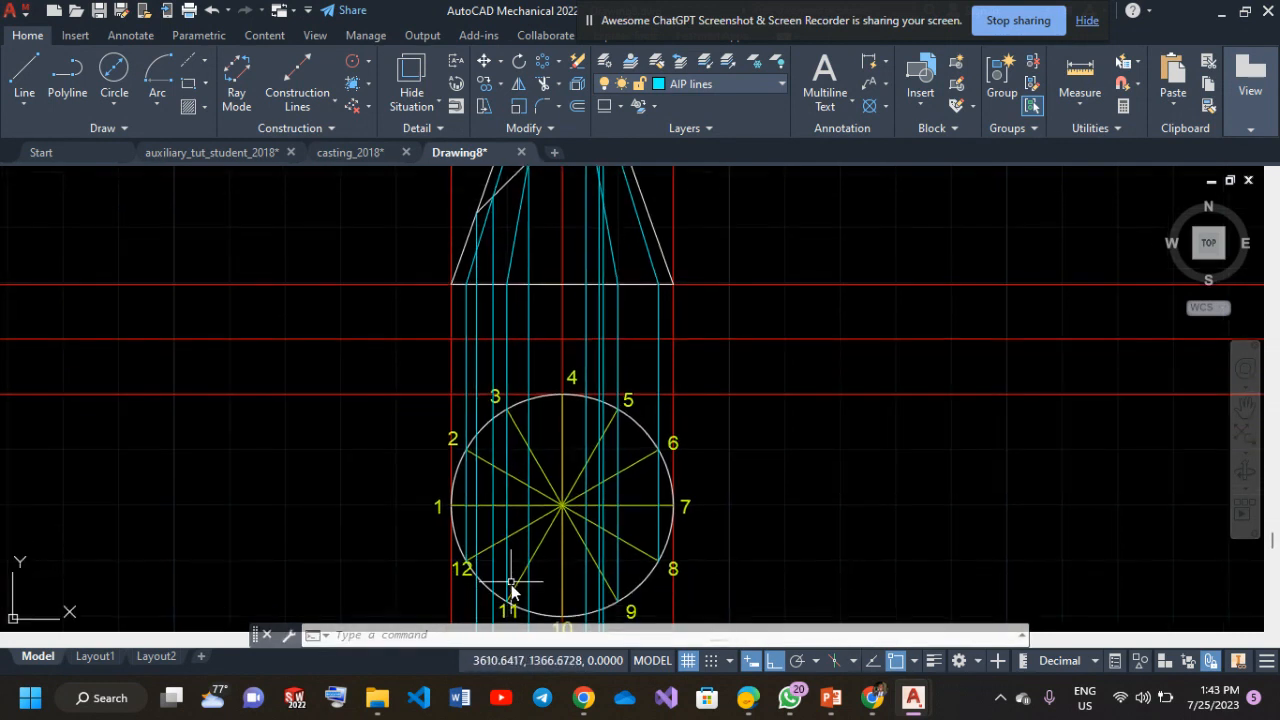
pyautogui.moveTo(504, 290); pyautogui.dragTo(438, 363, button='middle')
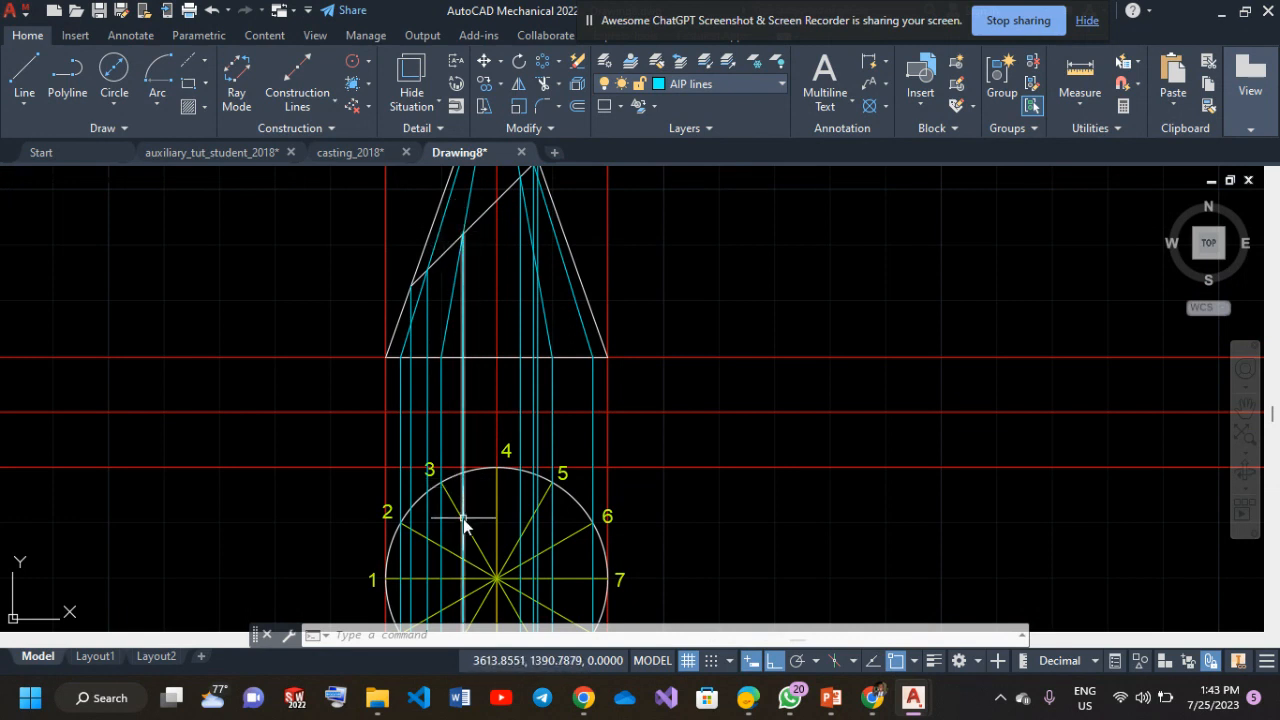
pyautogui.moveTo(463, 522); pyautogui.dragTo(471, 432, button='middle')
pyautogui.moveTo(566, 491); pyautogui.dragTo(460, 688, button='middle')
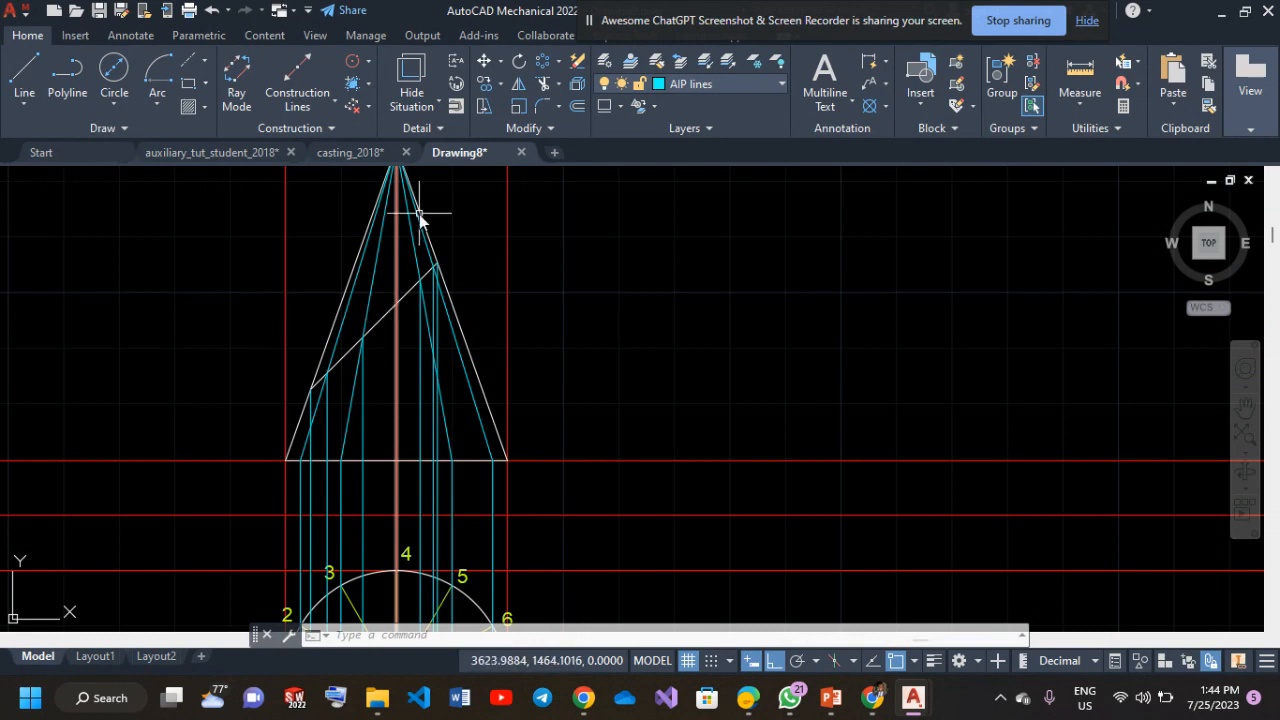
# Draw a horizontal line from the cut line's intersection with the cone's centre axis to beyond the cone's left edge.
pyautogui.click(23, 72)
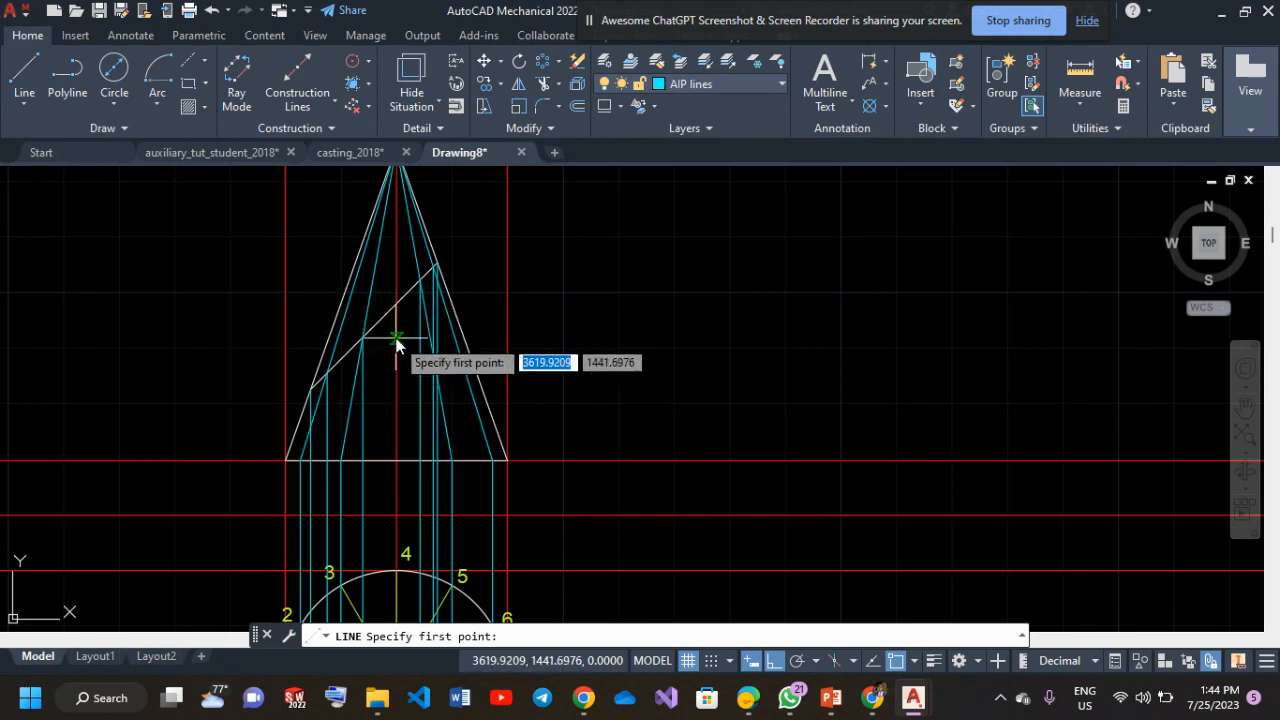
pyautogui.scroll(3, 420, 490)
pyautogui.scroll(4, 603, 450)
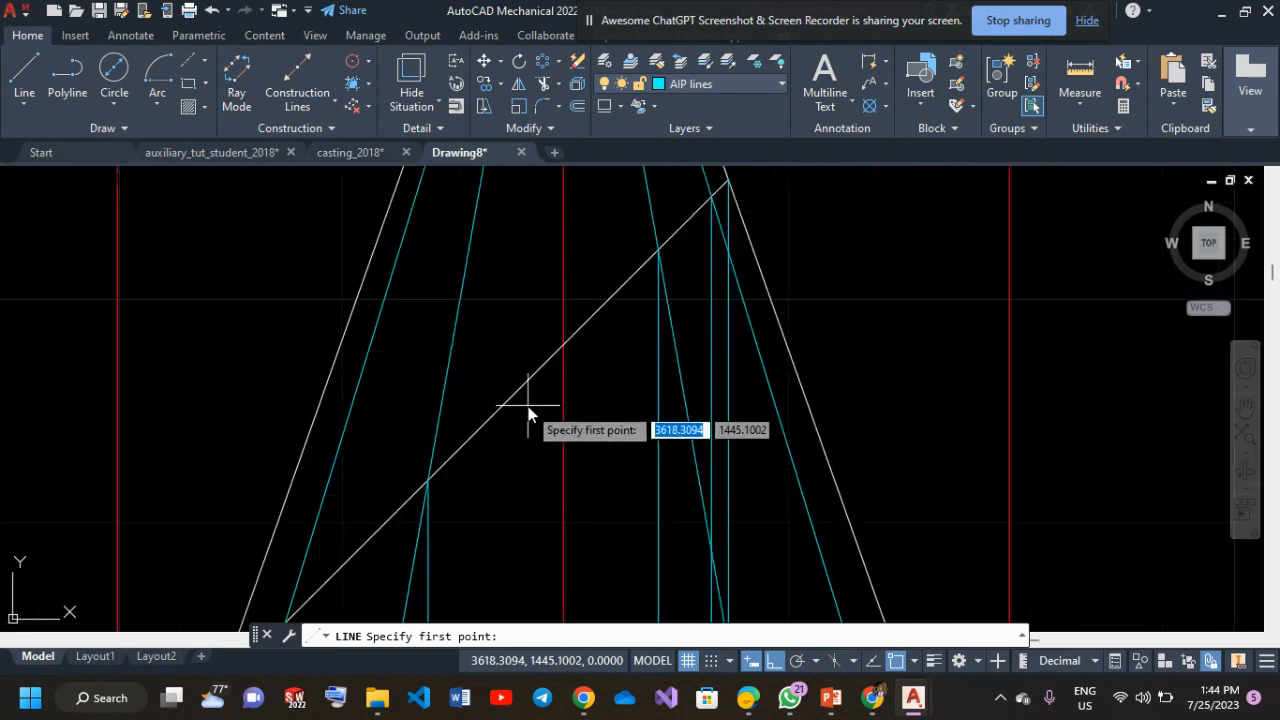
pyautogui.click(563, 344)
pyautogui.click(208, 337)
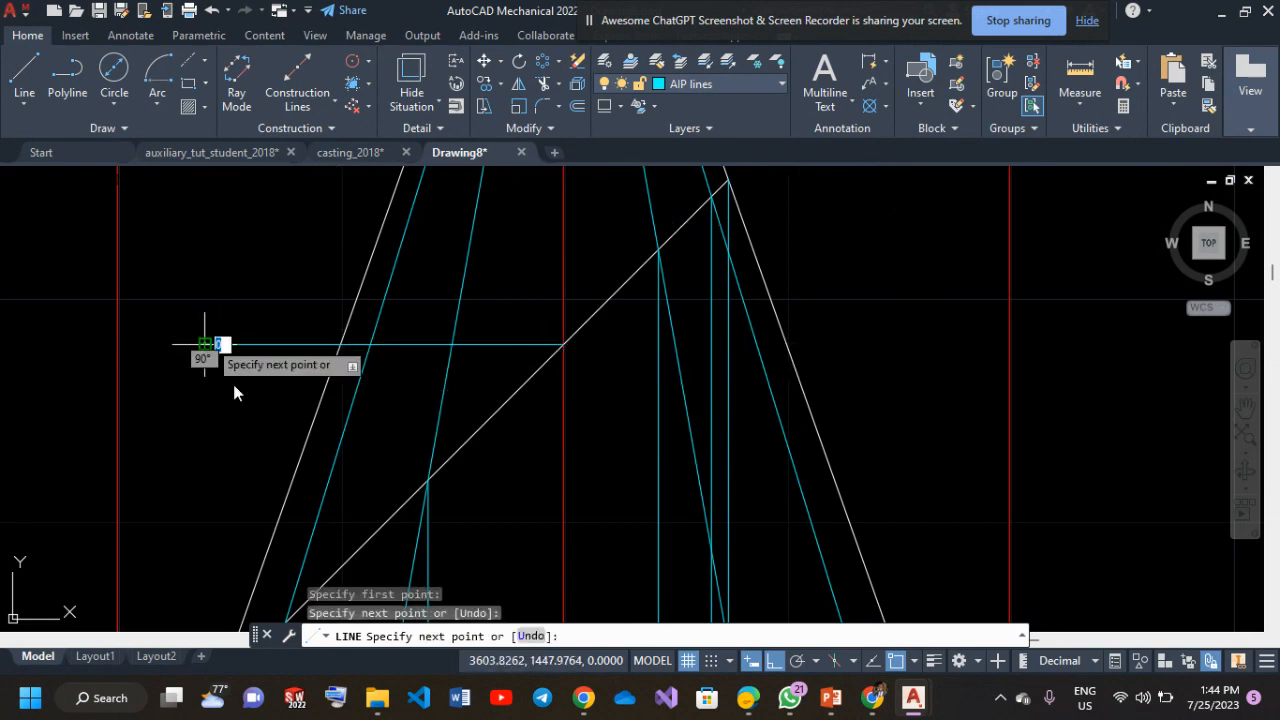
pyautogui.press('Return')
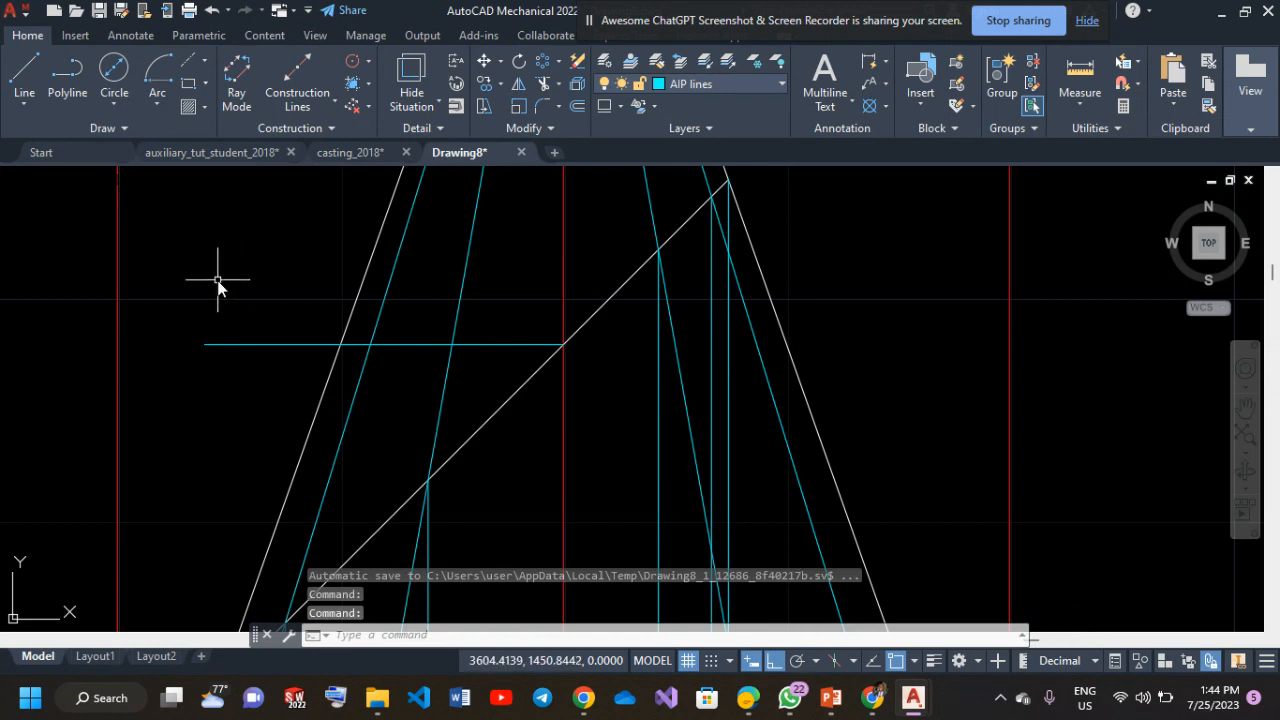
pyautogui.write('TR')
pyautogui.click(229, 326)
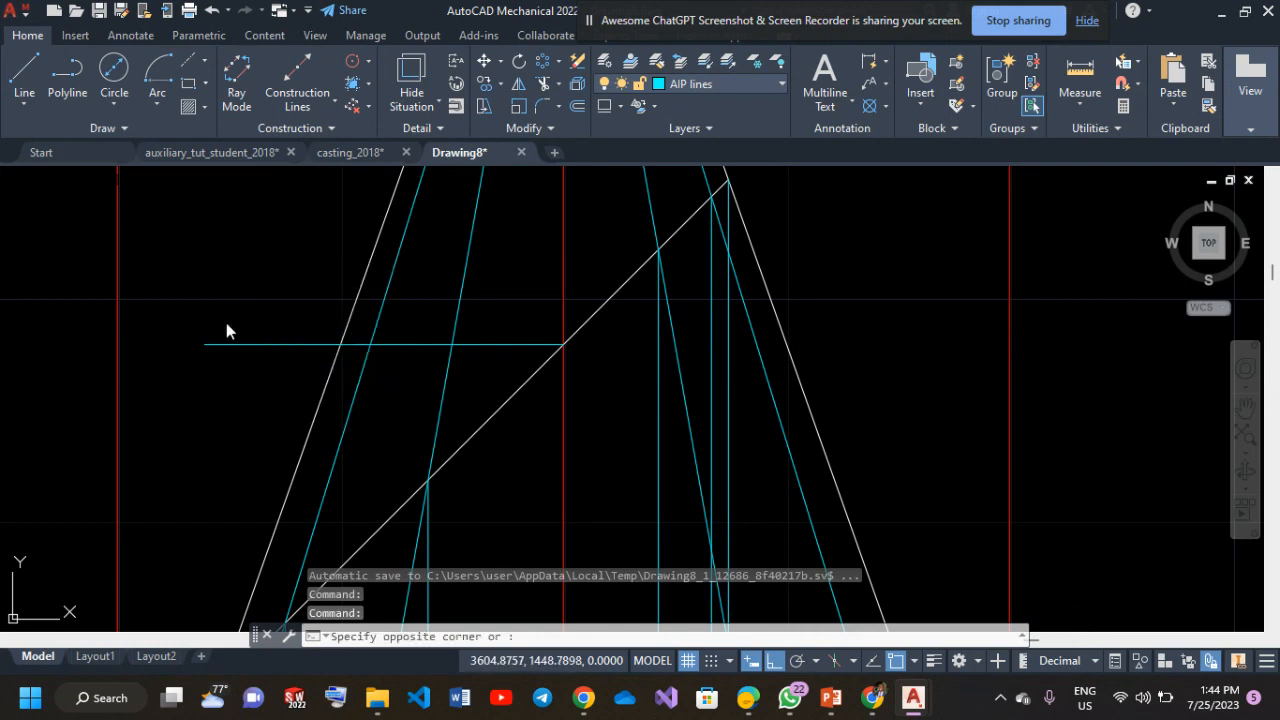
pyautogui.rightClick(271, 329)
pyautogui.click(290, 248)
pyautogui.click(221, 244)
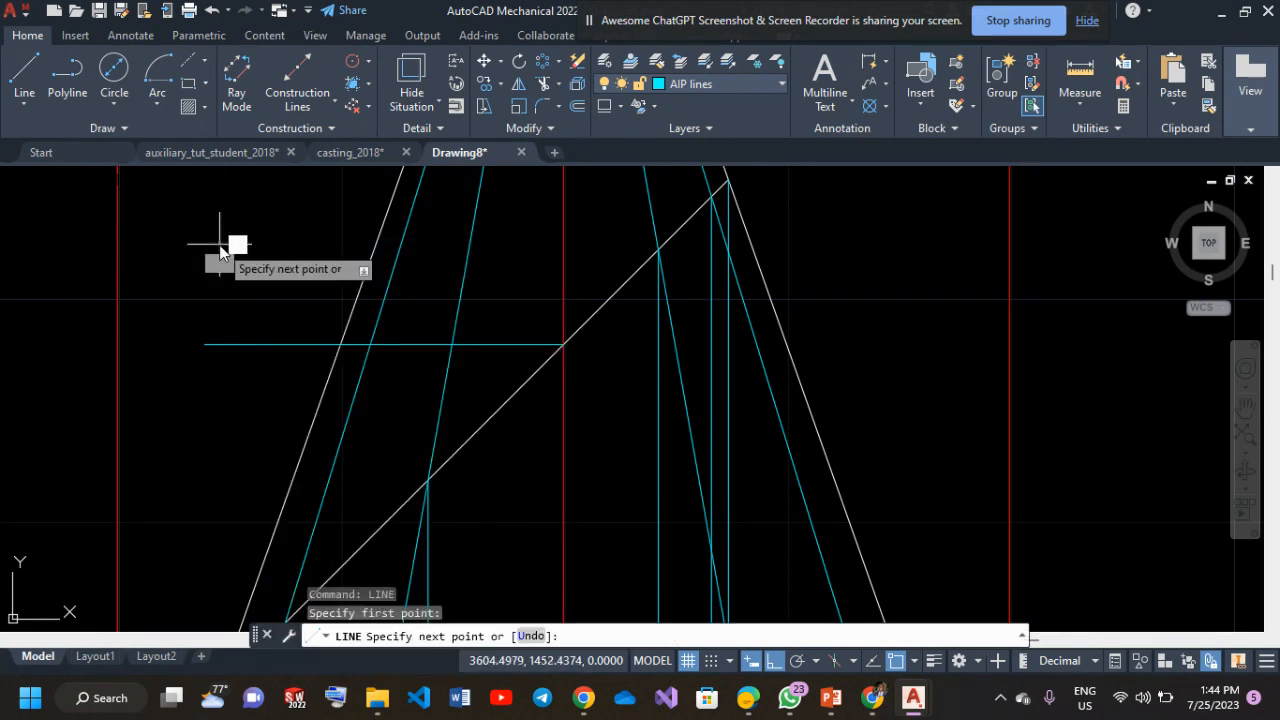
pyautogui.rightClick(220, 247)
pyautogui.press('Escape')
pyautogui.press('Escape')
pyautogui.press('Escape')
pyautogui.press('Escape')
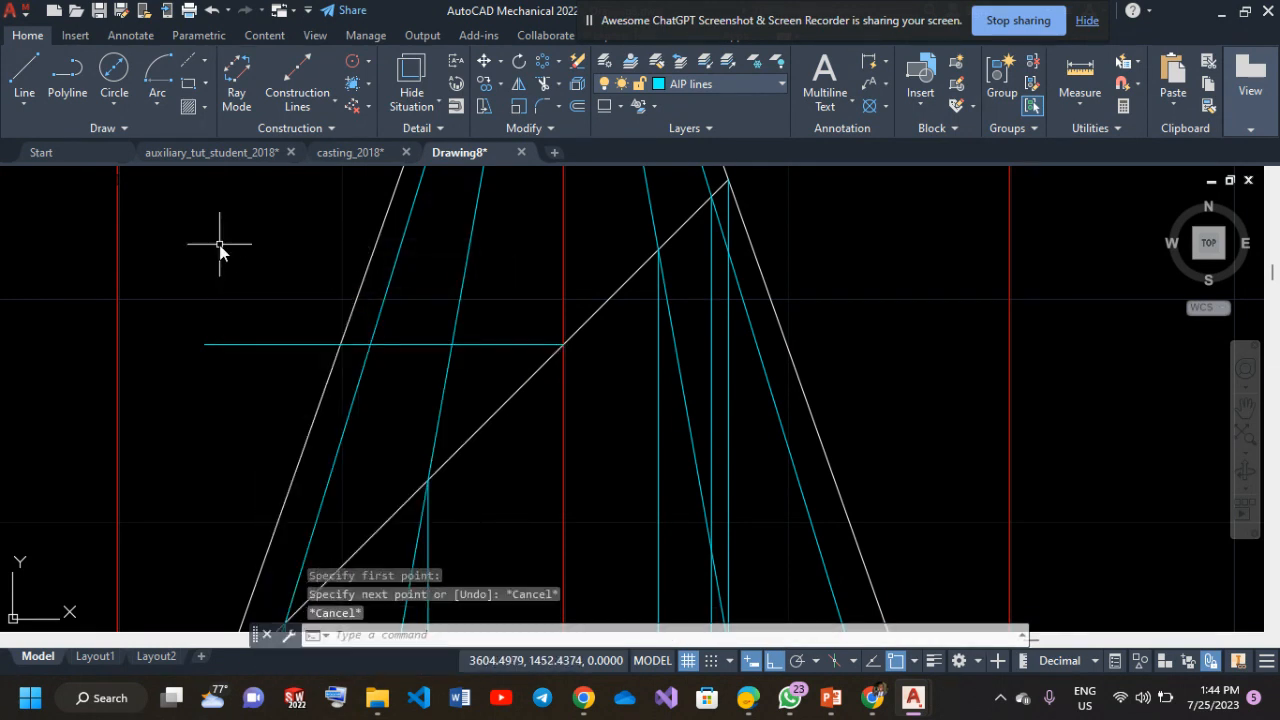
# Trim the part of the horizontal line that extends beyond the cone's left edge.
pyautogui.write('re')
pyautogui.press('BackSpace')
pyautogui.press('BackSpace')
pyautogui.write('tr')
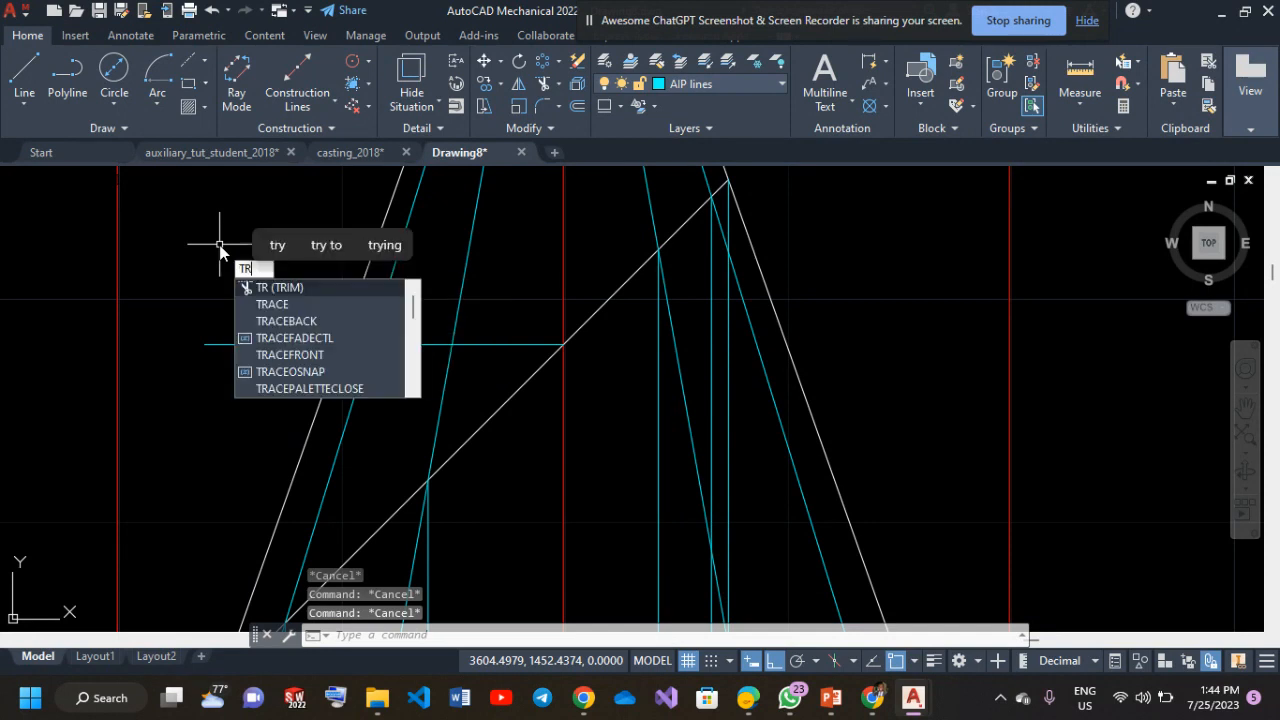
pyautogui.click(320, 290)
pyautogui.moveTo(278, 255); pyautogui.dragTo(195, 428)
pyautogui.press('Escape')
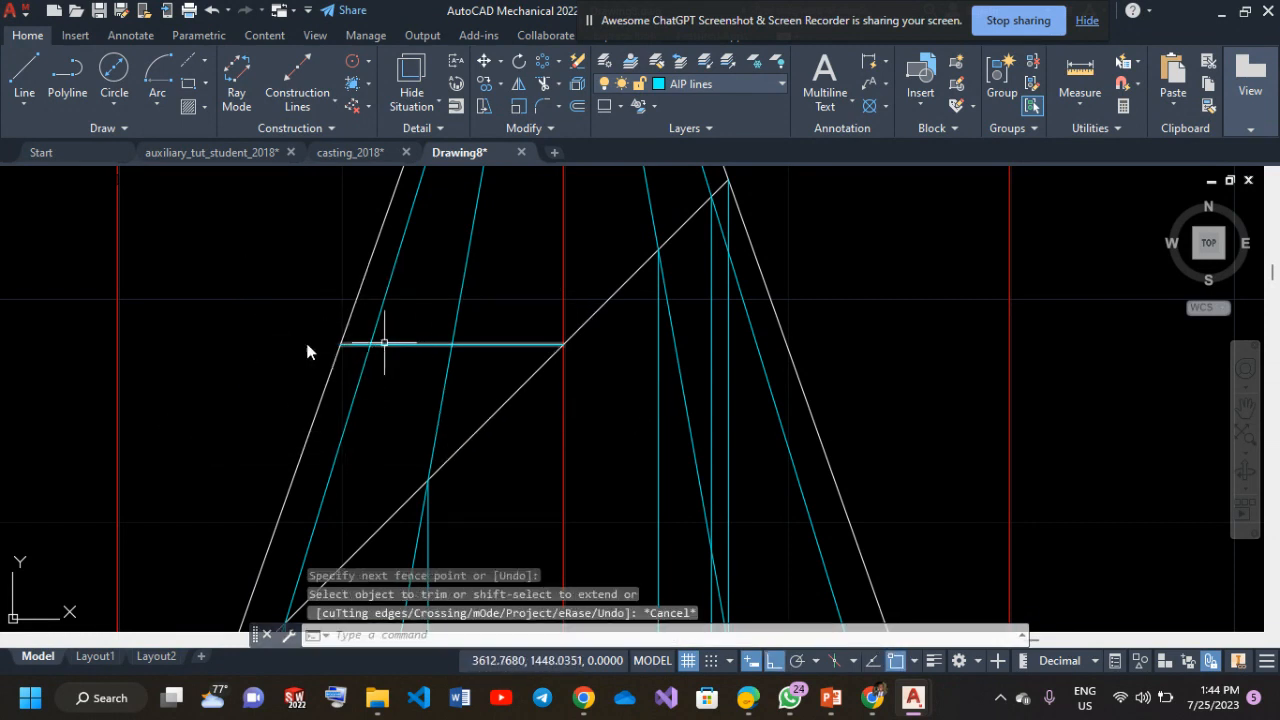
# Measure the distance along the horizontal line from the cone's left edge toward the centre axis.
pyautogui.click(1086, 103)
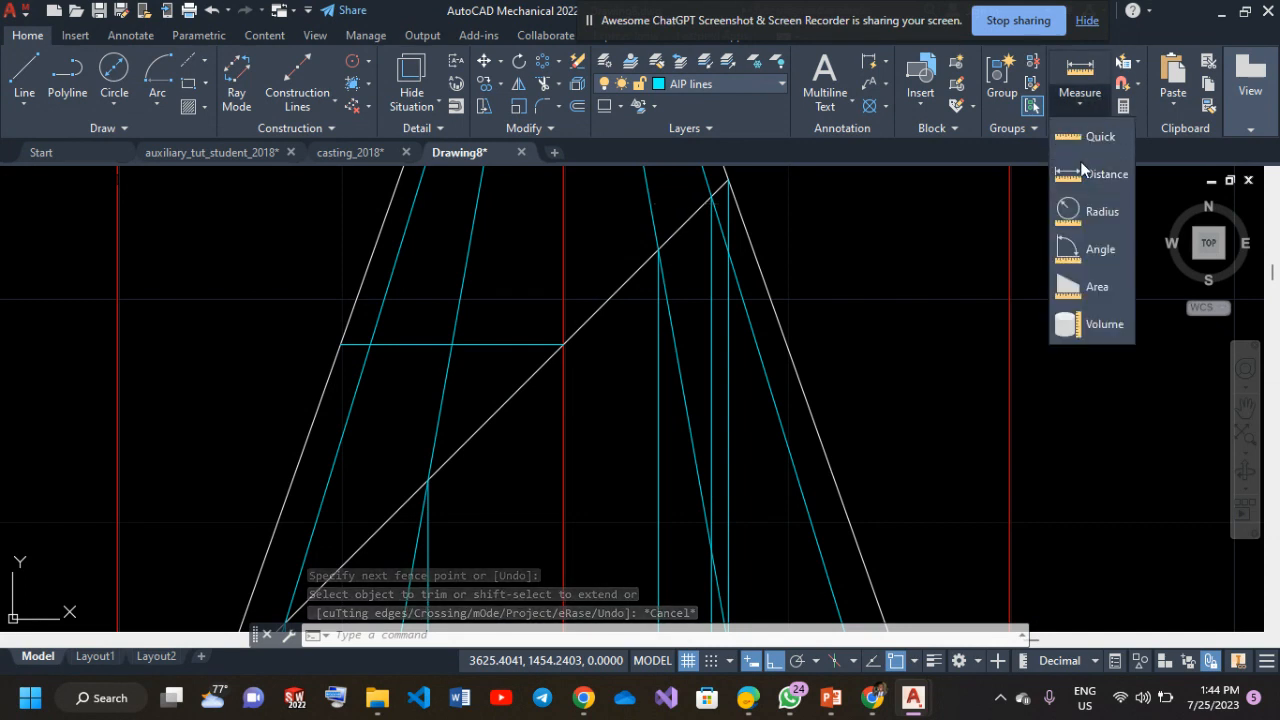
pyautogui.click(1088, 171)
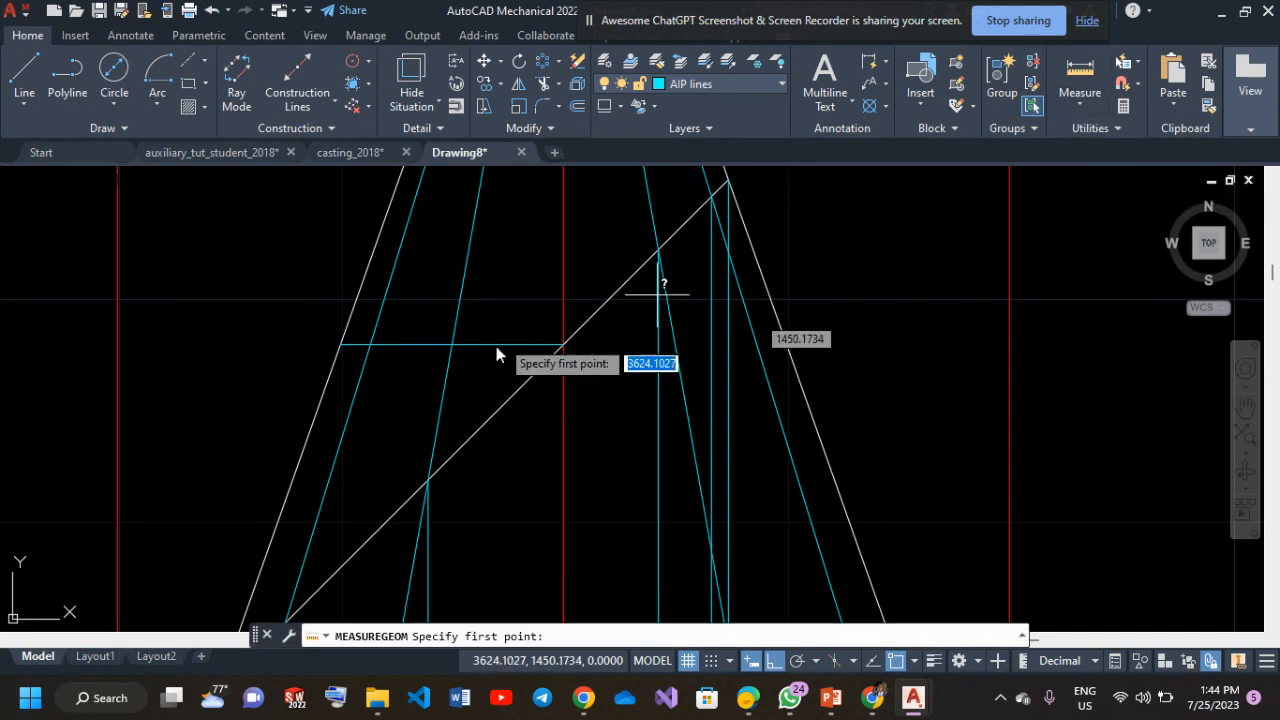
pyautogui.click(340, 344)
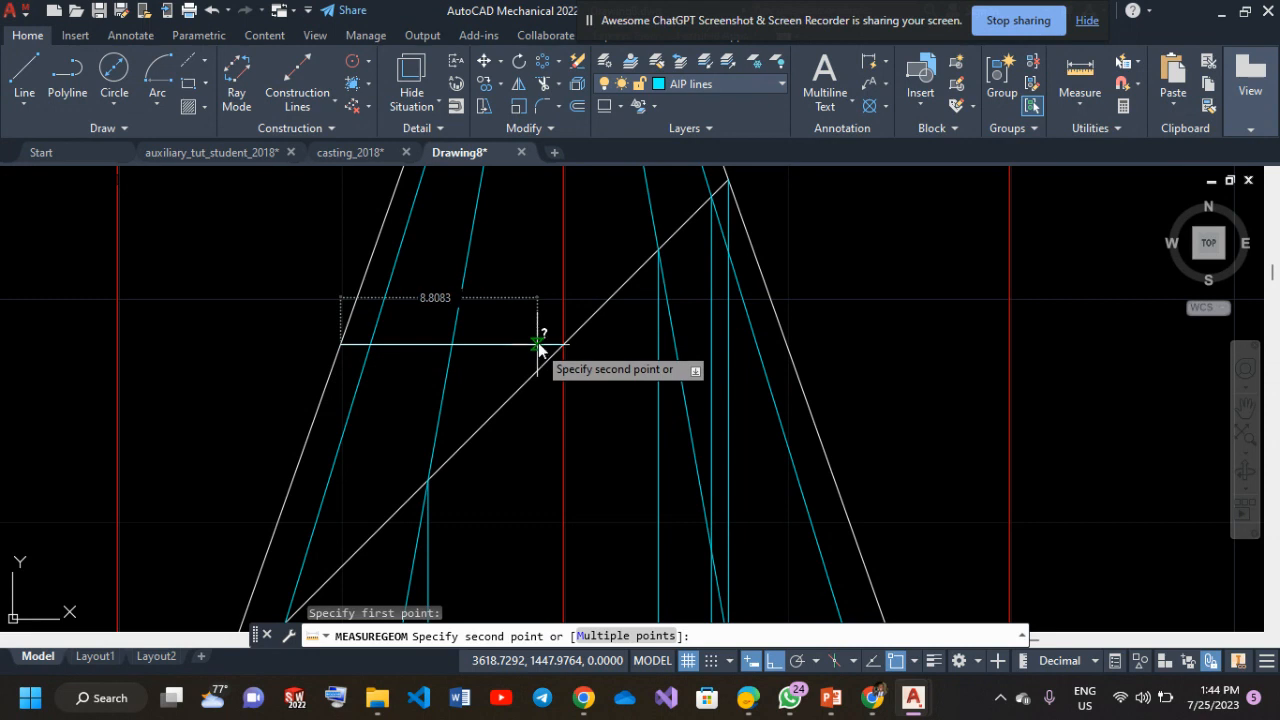
pyautogui.press('Escape')
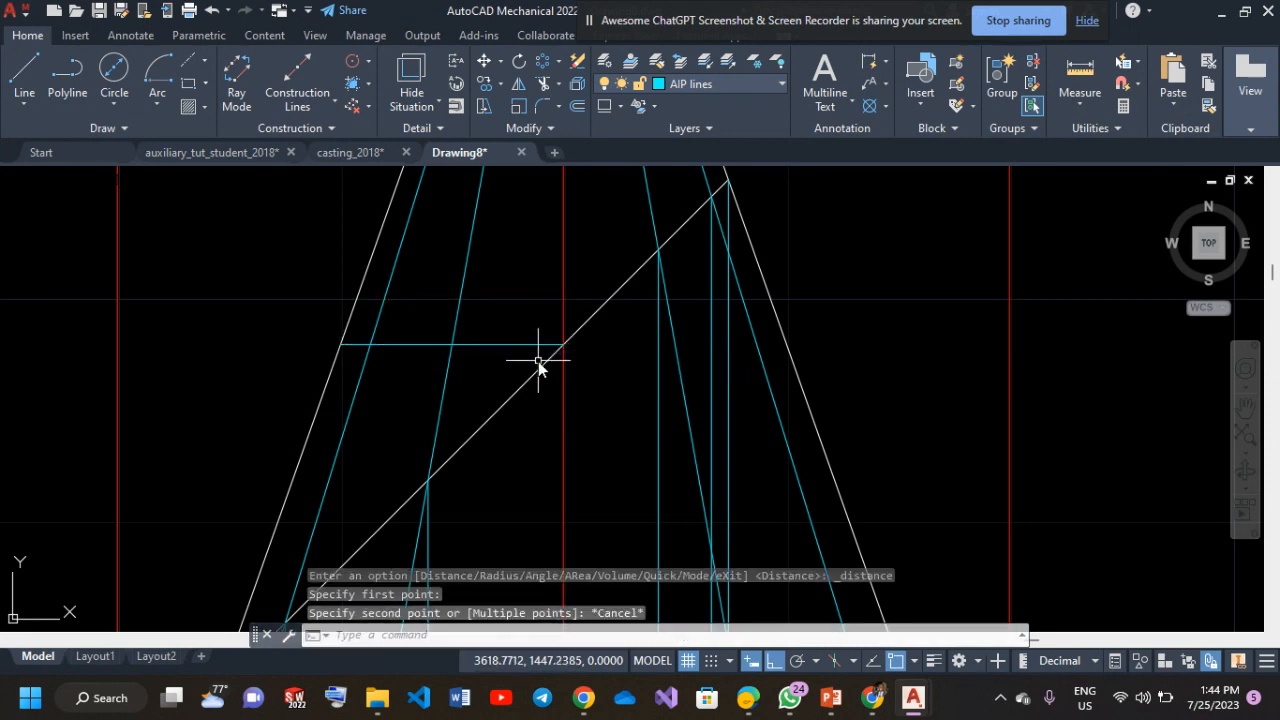
# Draw a Center, Start, End arc of radius 10 about the plan circle's centre, counterclockwise from the division 1 radius to the division 4 radius.
pyautogui.scroll(-2, 538, 361)
pyautogui.moveTo(539, 430); pyautogui.dragTo(520, 261, button='middle')
pyautogui.moveTo(521, 446); pyautogui.dragTo(497, 16, button='middle')
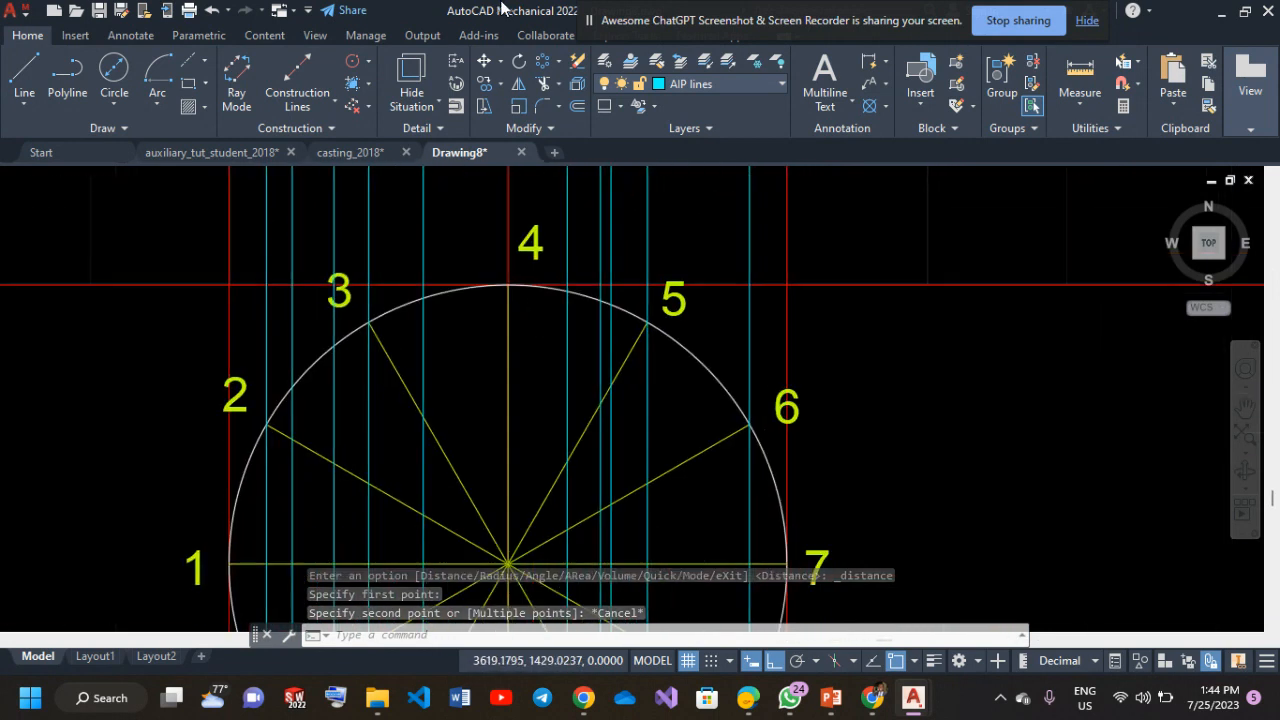
pyautogui.moveTo(462, 494); pyautogui.dragTo(455, 358, button='middle')
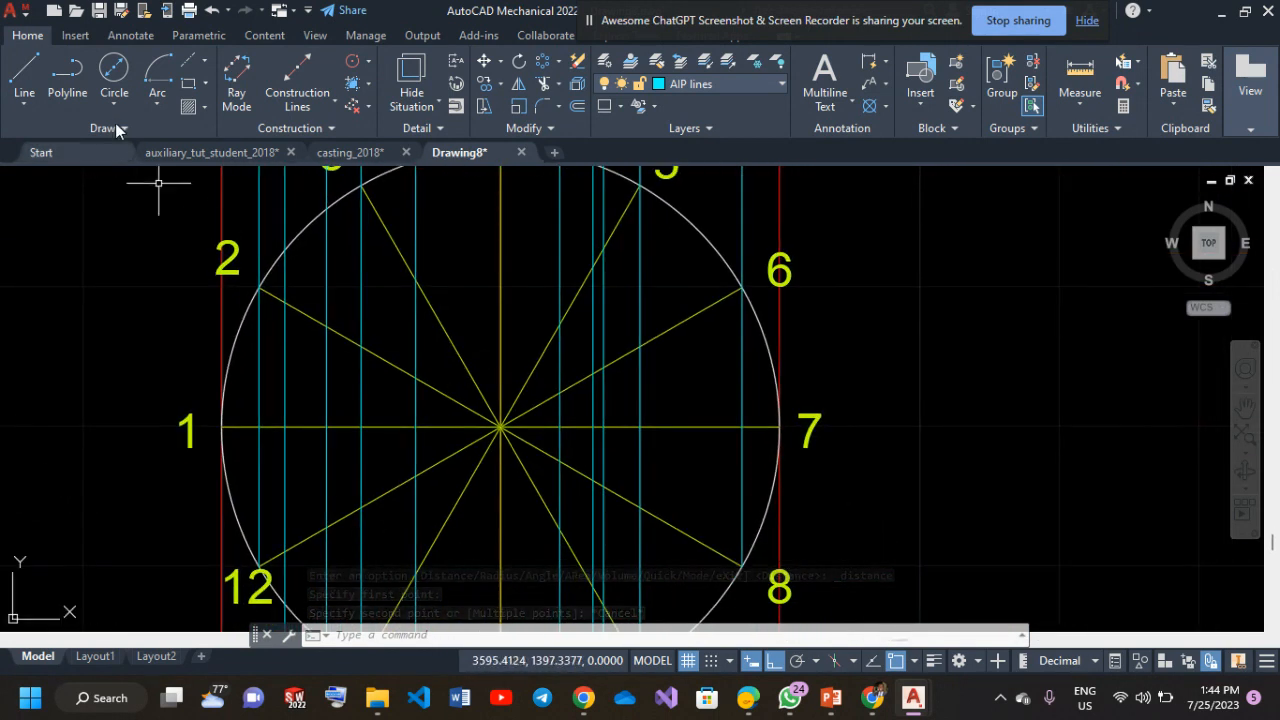
pyautogui.click(170, 96)
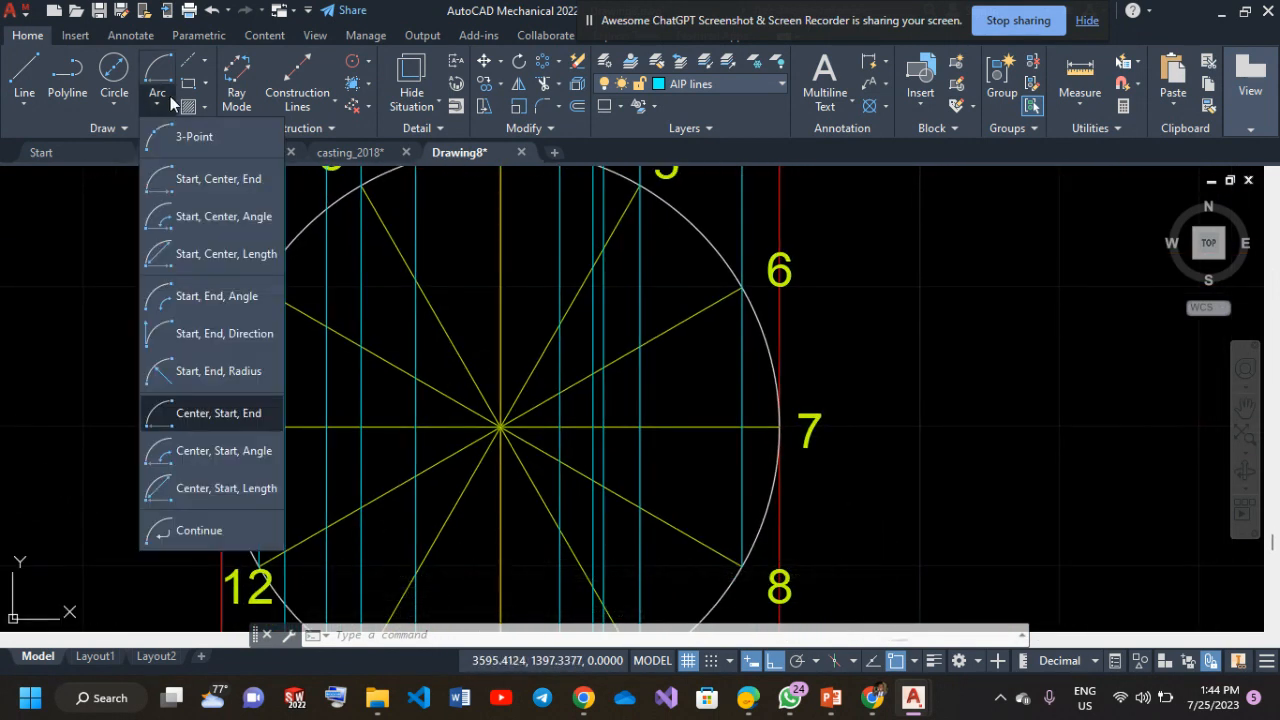
pyautogui.click(183, 419)
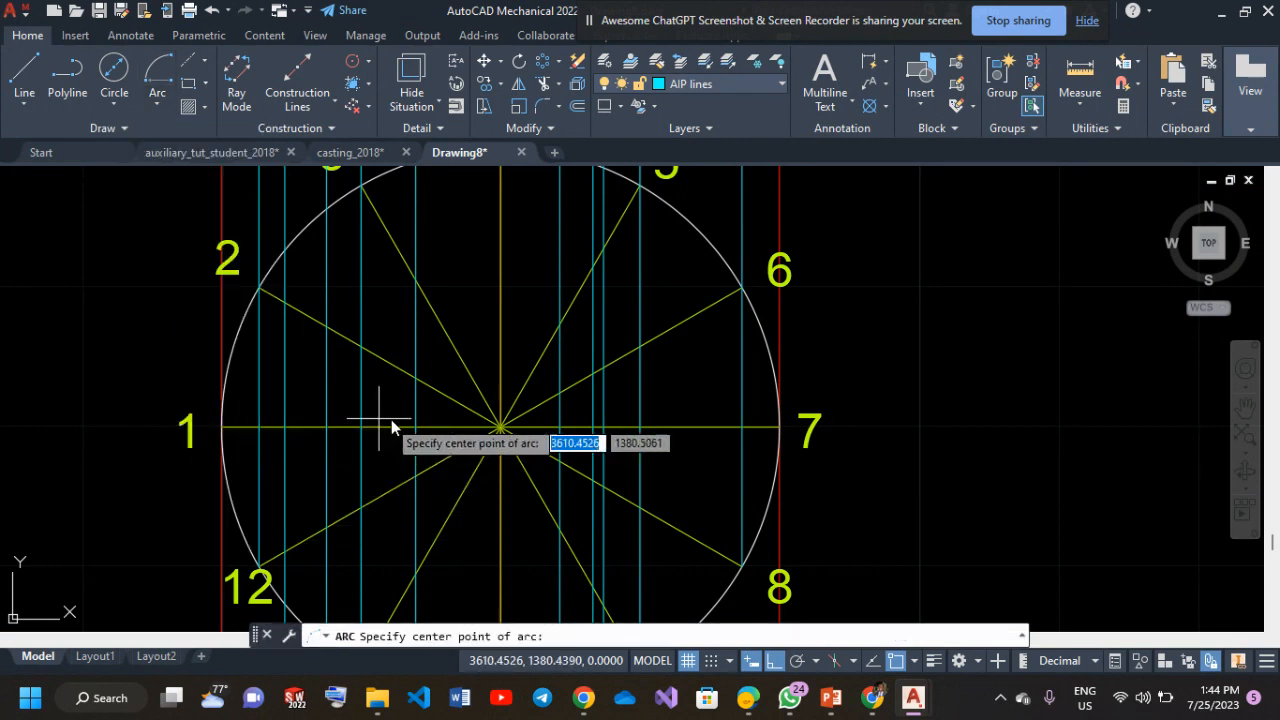
pyautogui.click(506, 432)
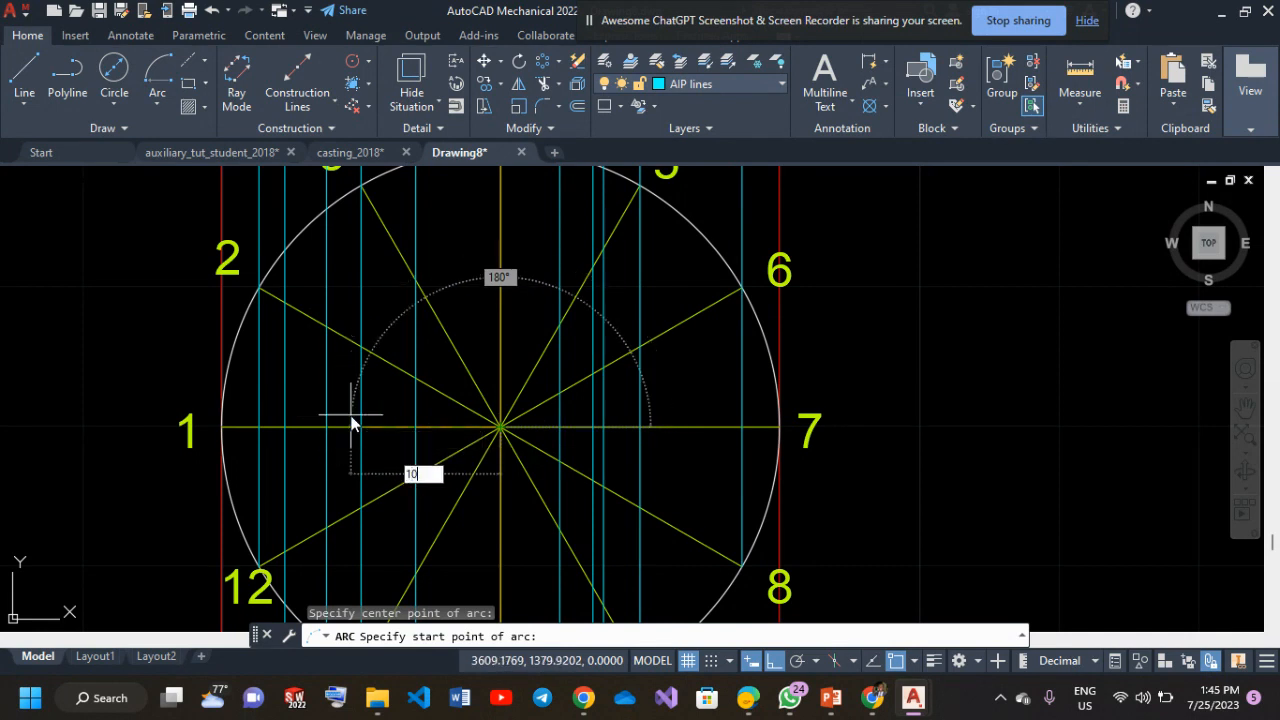
pyautogui.press('Return')
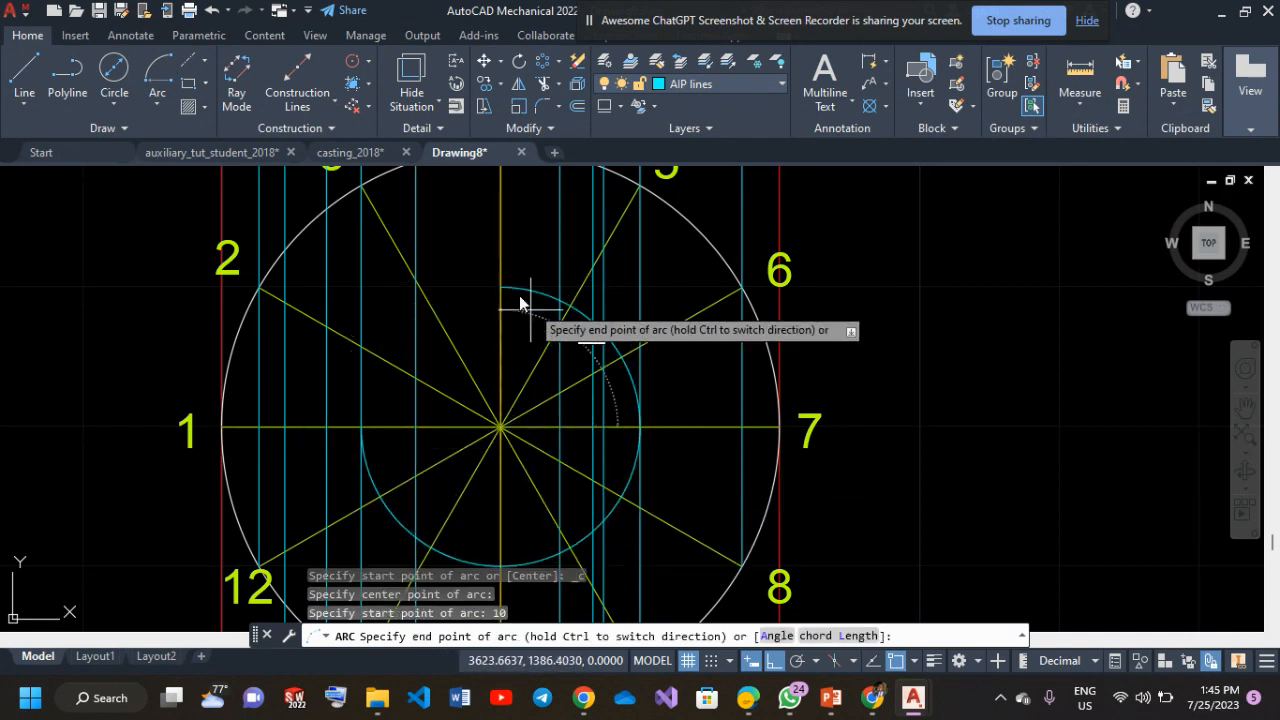
pyautogui.click(484, 272)
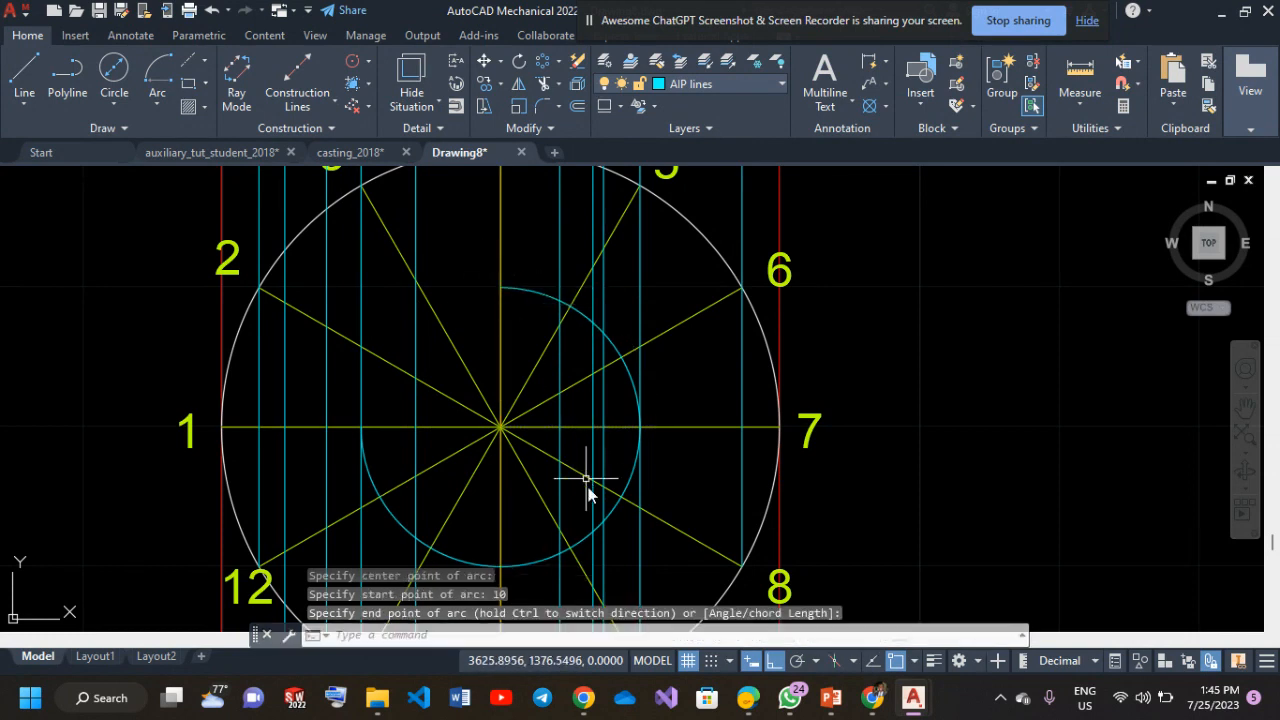
pyautogui.scroll(-2, 587, 490)
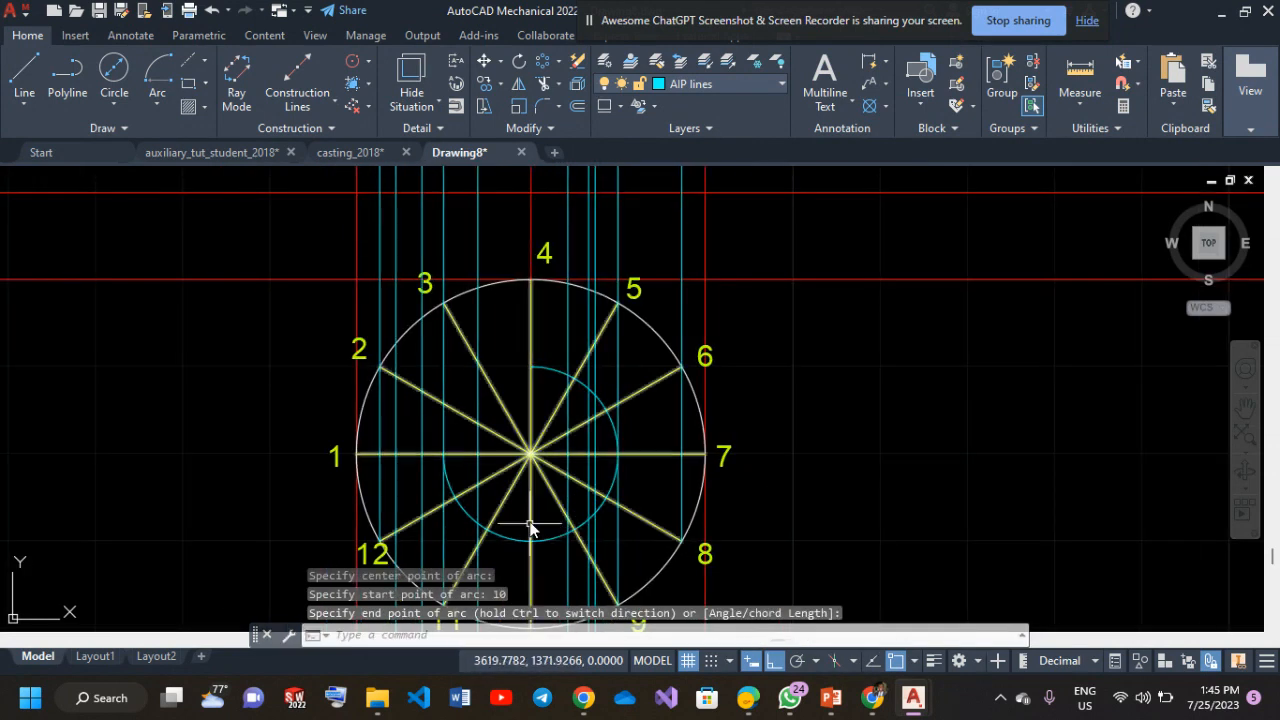
# Make layer 0 the current layer for drawing the cut curve in the plan.
pyautogui.scroll(-2, 553, 483)
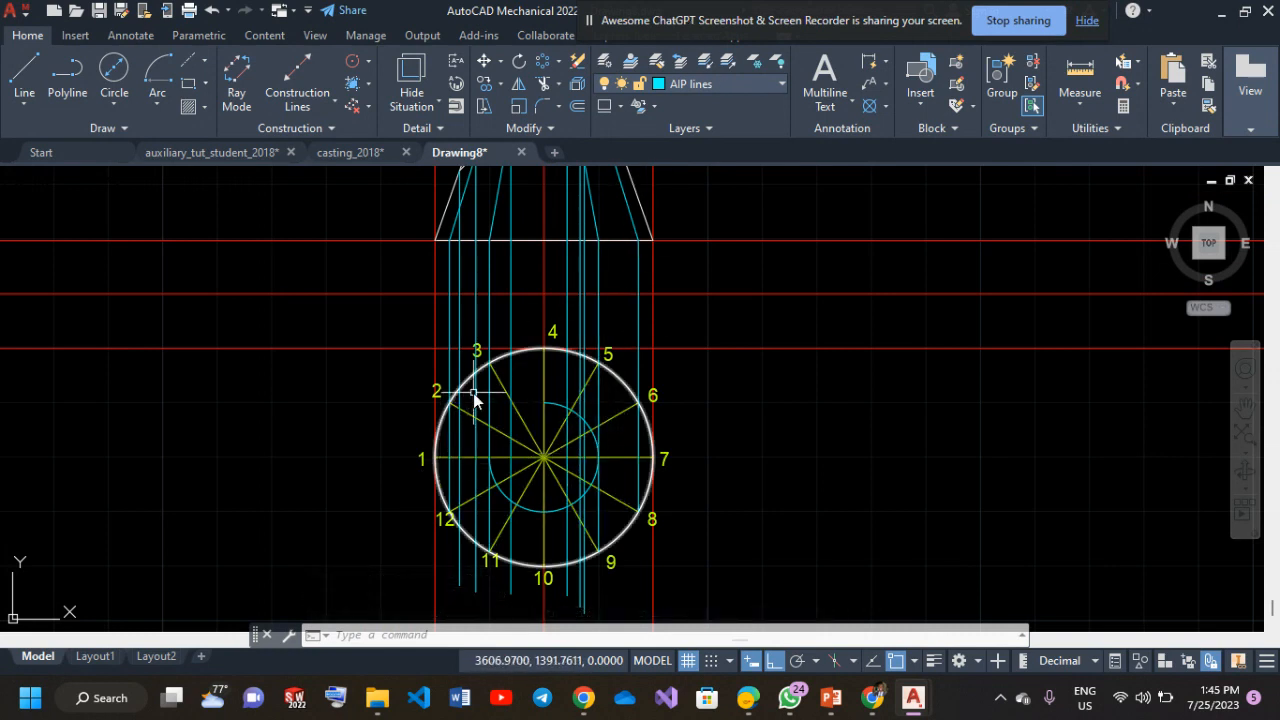
pyautogui.moveTo(457, 228); pyautogui.dragTo(463, 326, button='middle')
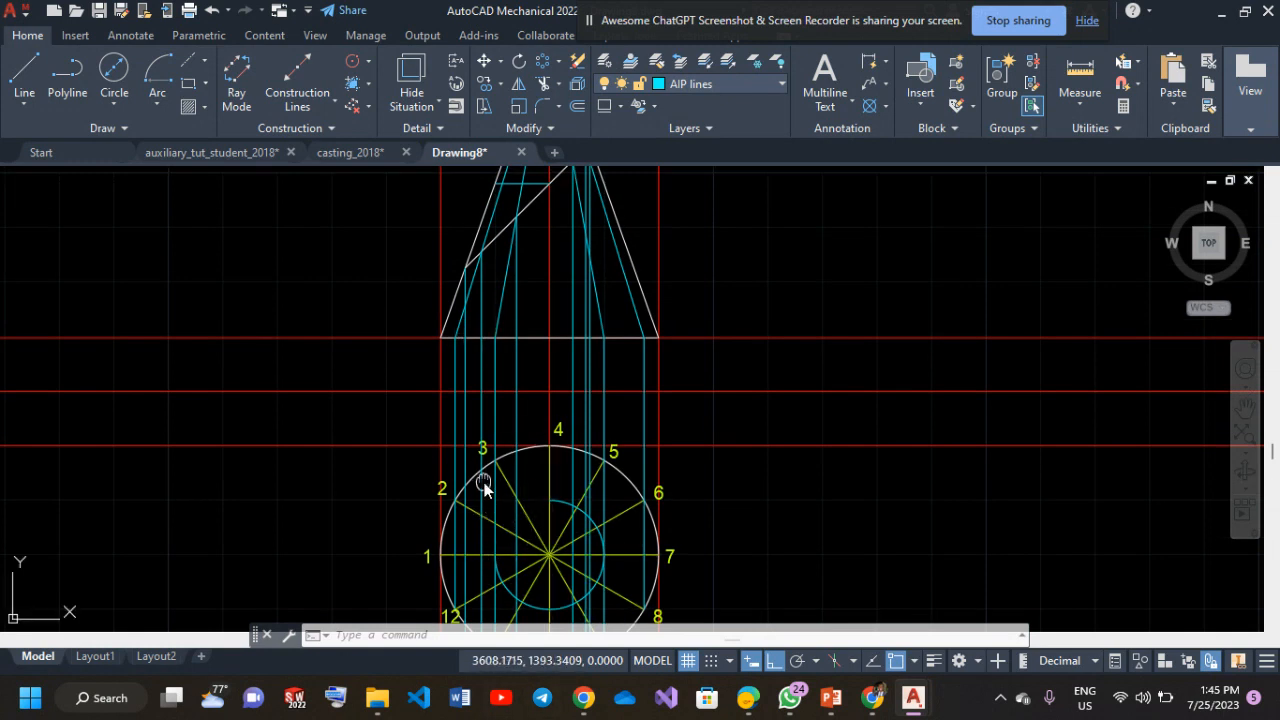
pyautogui.moveTo(486, 486); pyautogui.dragTo(489, 366, button='middle')
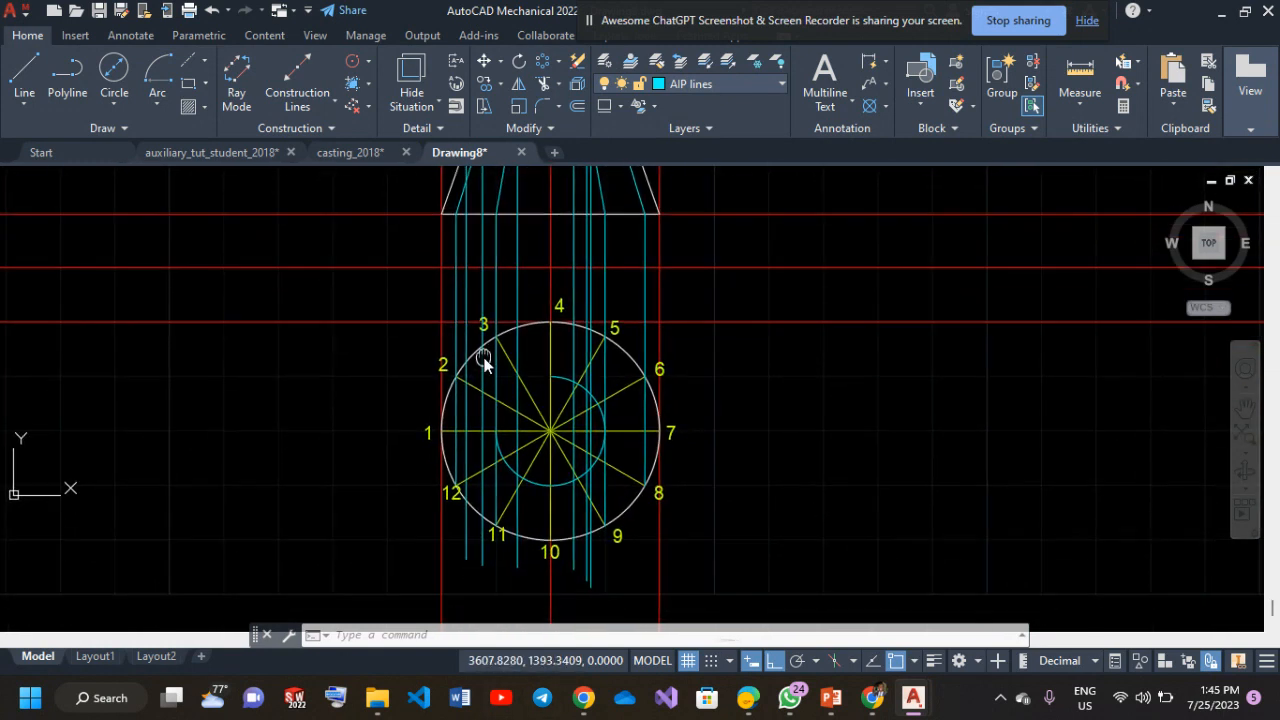
pyautogui.click(711, 82)
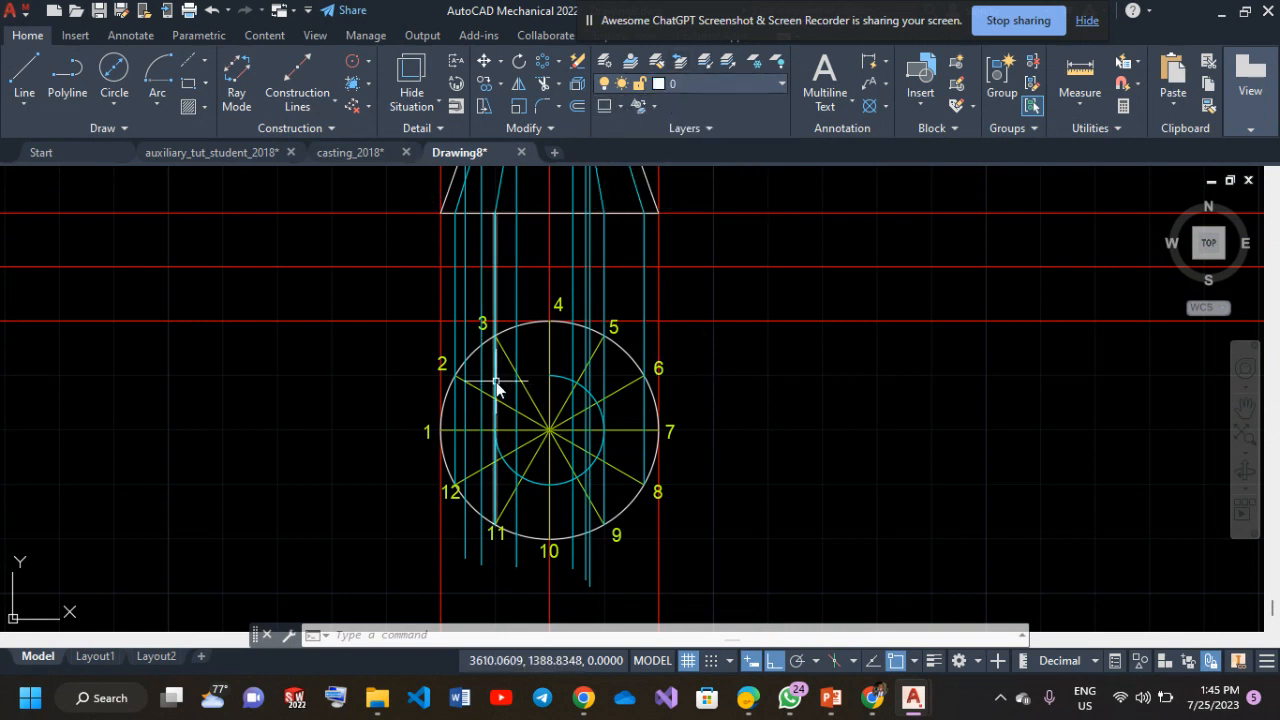
pyautogui.click(126, 126)
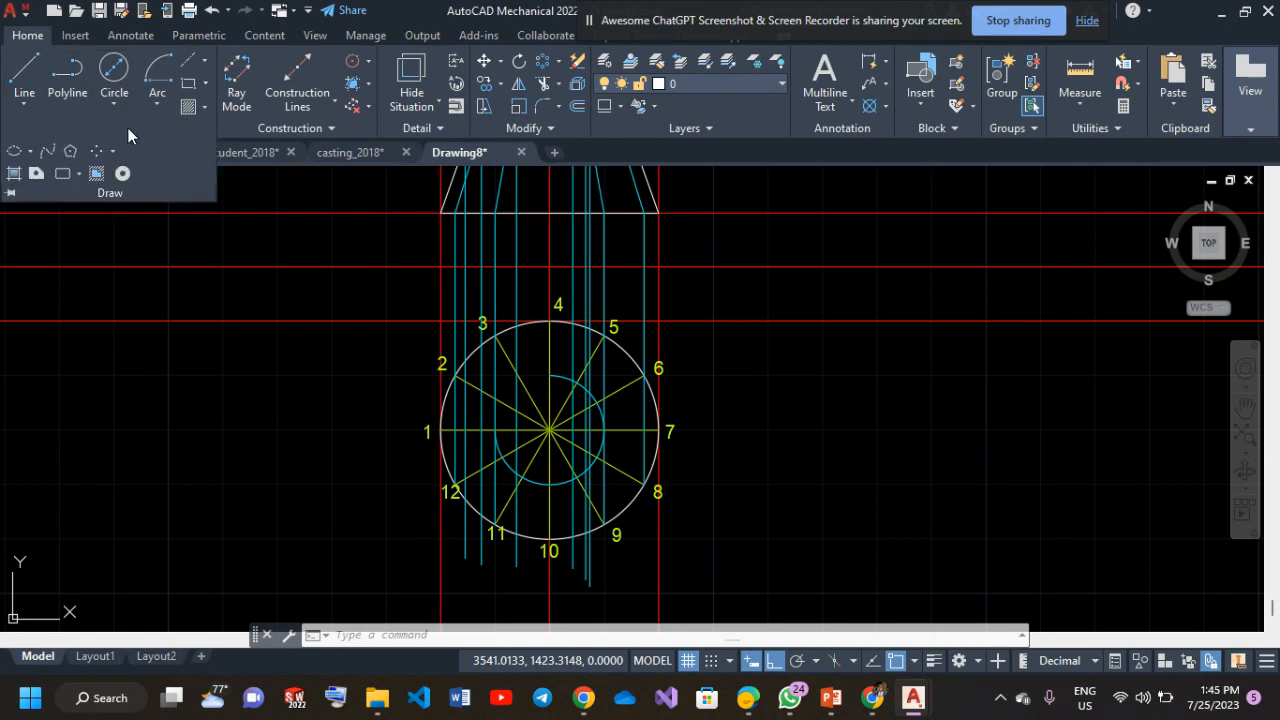
pyautogui.click(56, 149)
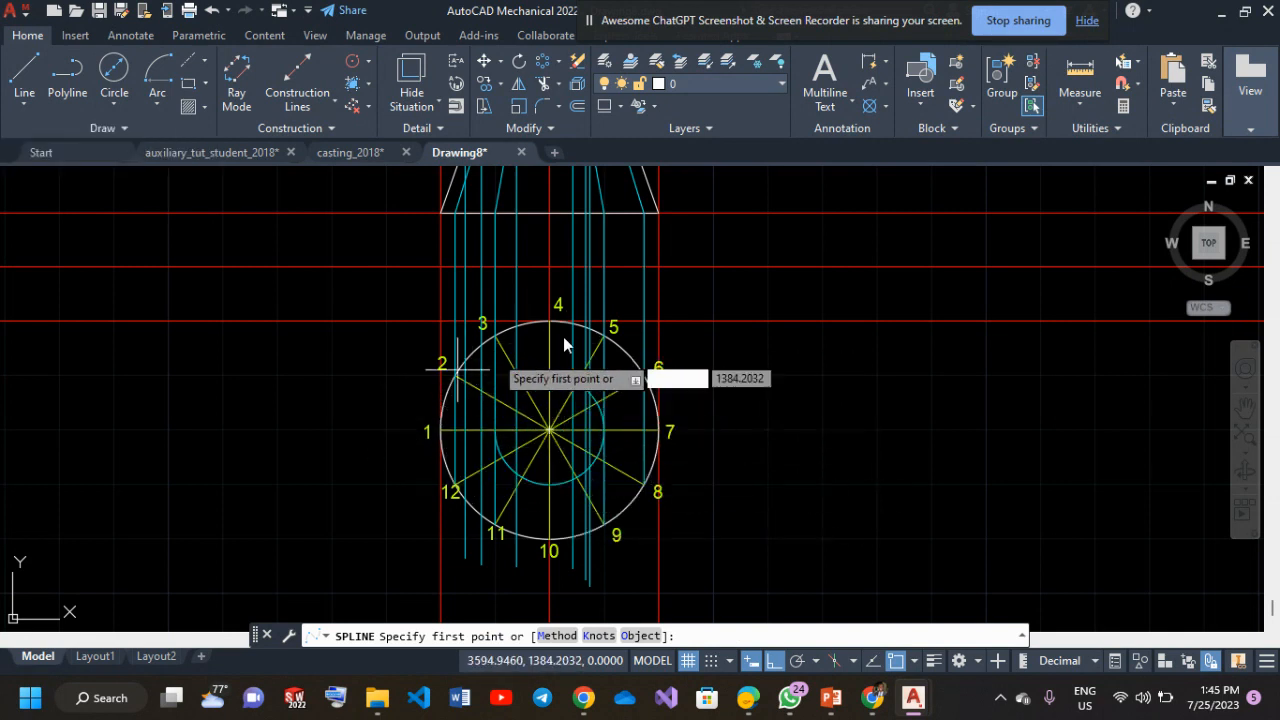
pyautogui.scroll(2, 517, 422)
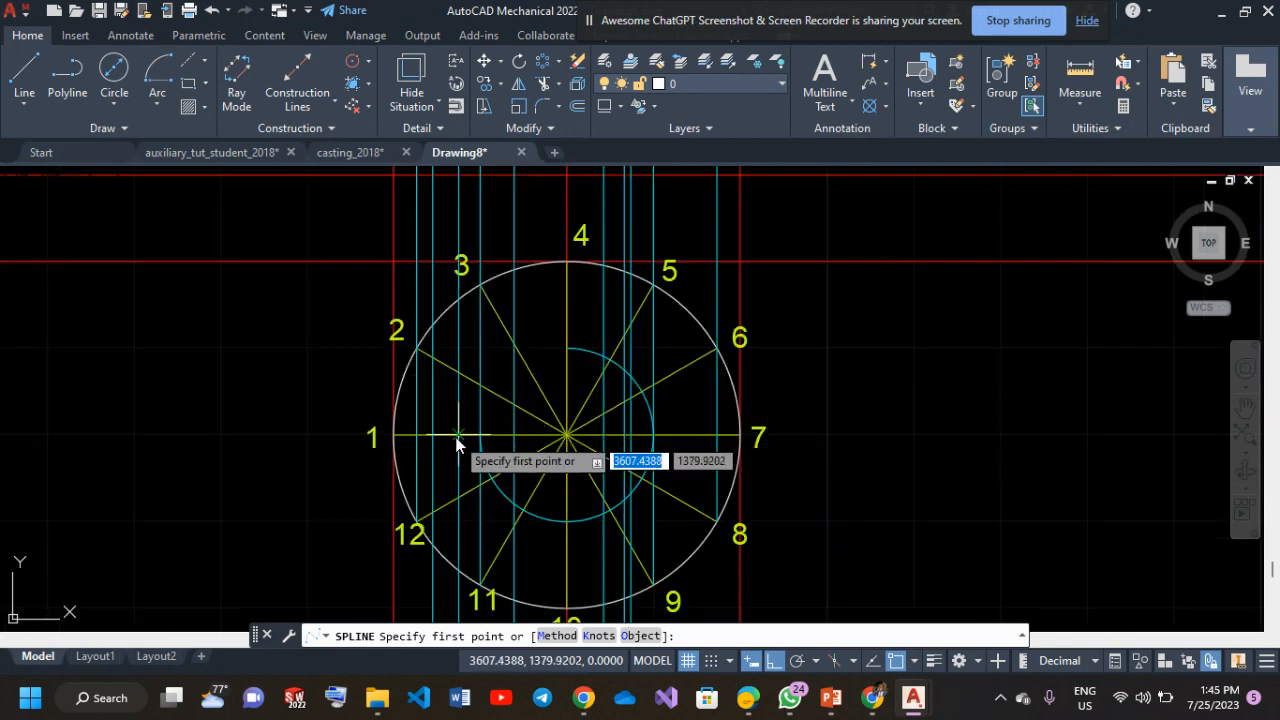
pyautogui.scroll(4, 460, 438)
pyautogui.moveTo(455, 433); pyautogui.dragTo(520, 437, button='middle')
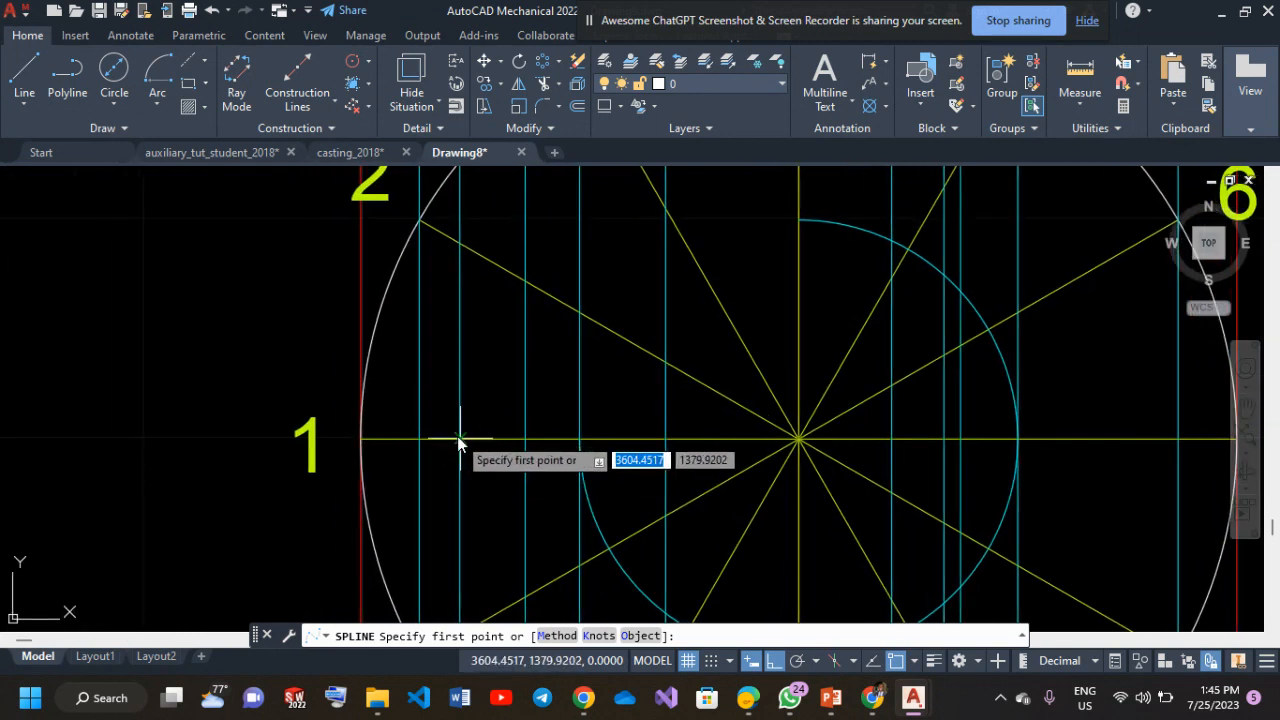
pyautogui.scroll(-4, 459, 440)
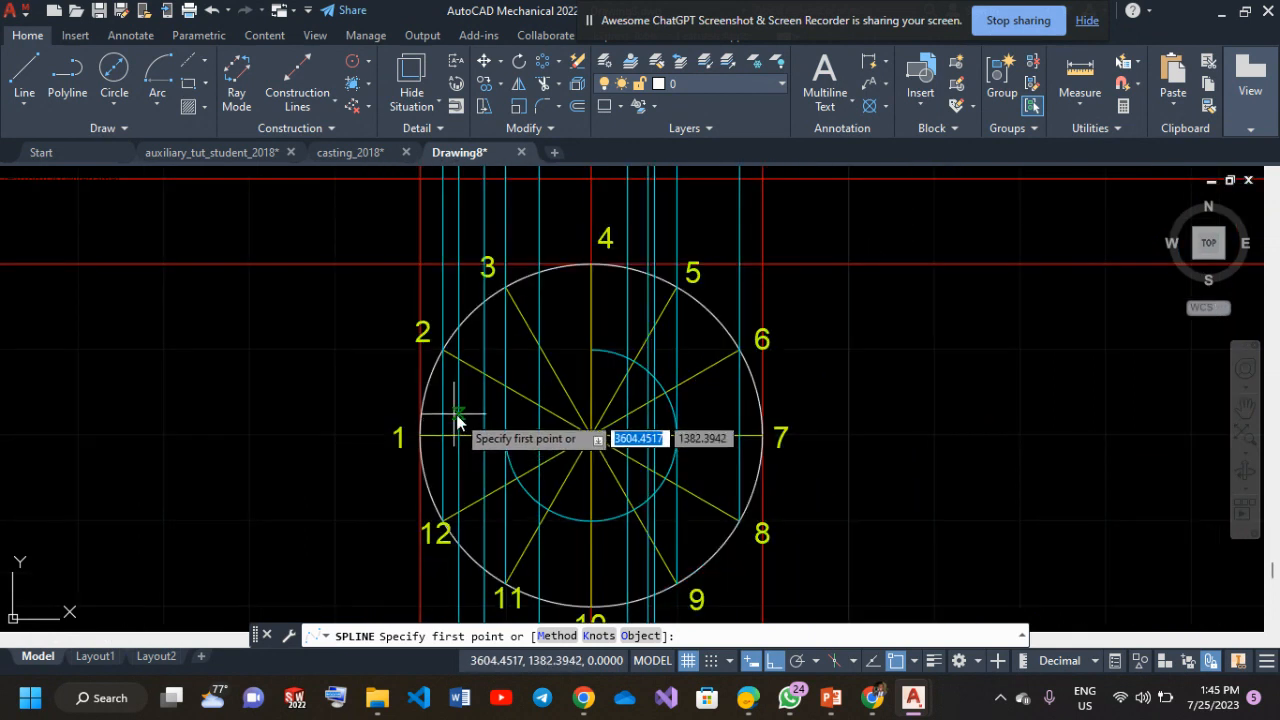
pyautogui.moveTo(457, 420); pyautogui.dragTo(448, 511, button='middle')
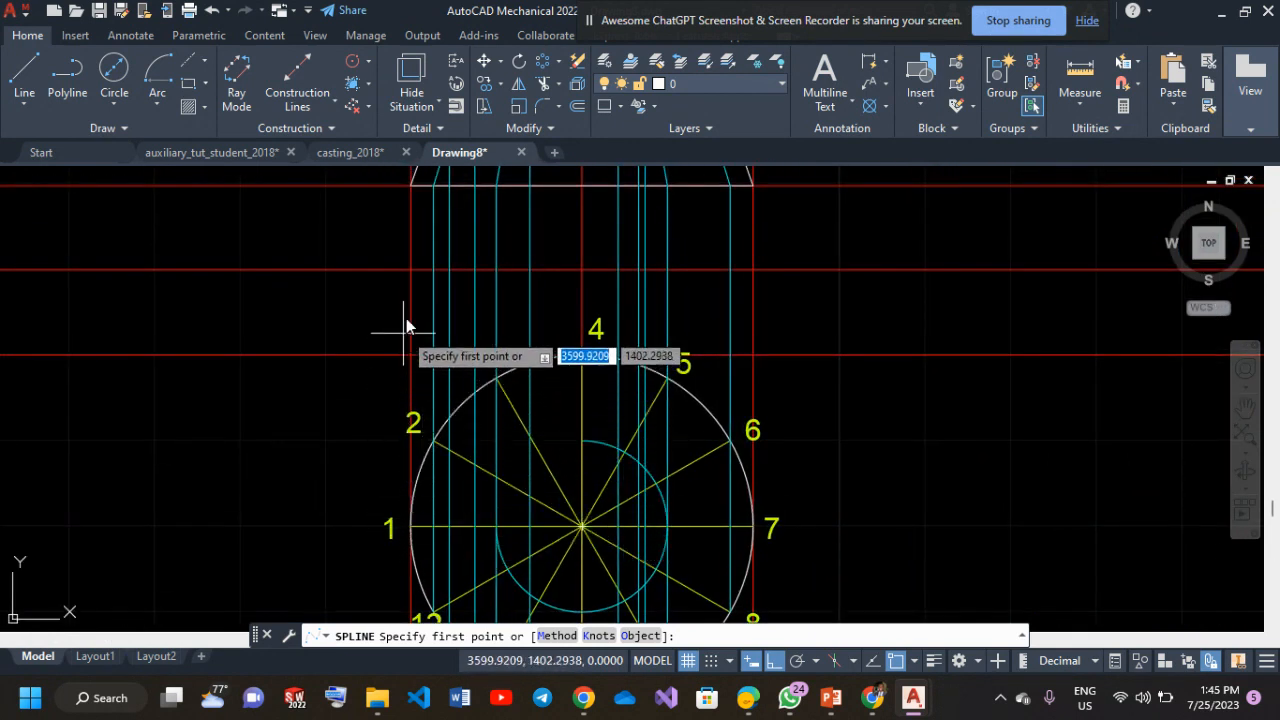
pyautogui.moveTo(409, 321); pyautogui.dragTo(431, 458, button='middle')
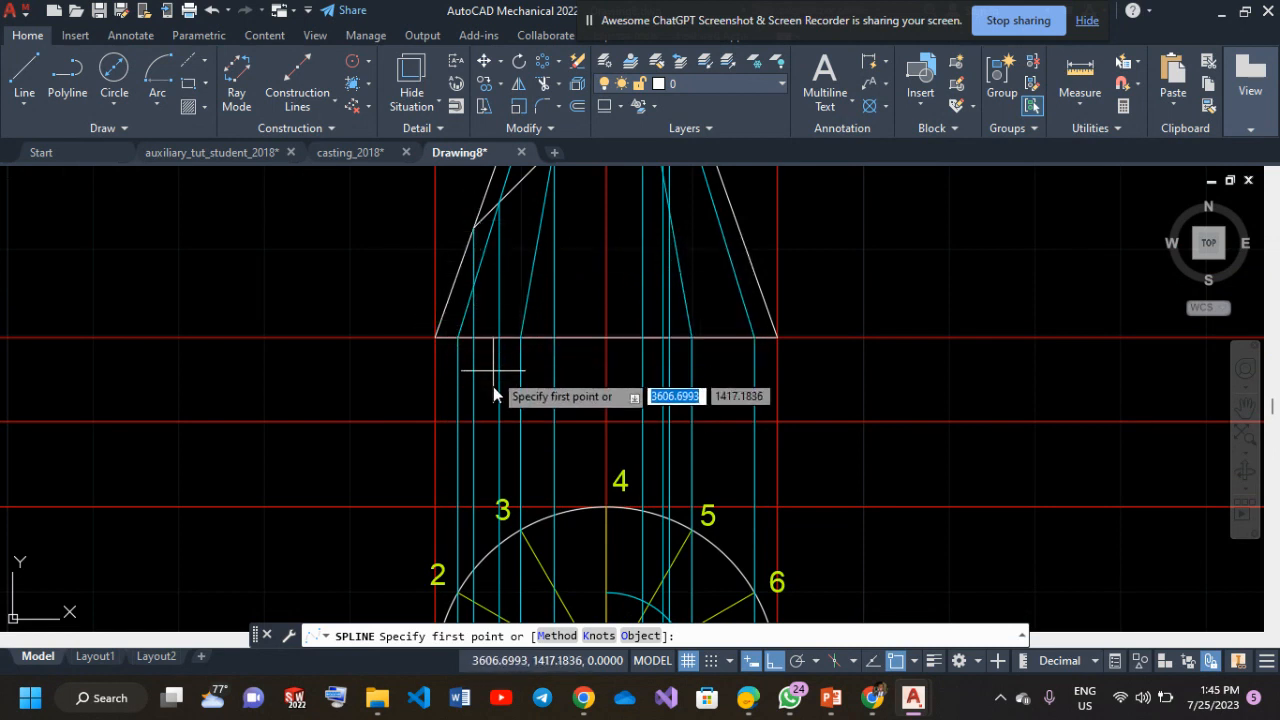
pyautogui.scroll(-2, 471, 529)
pyautogui.scroll(2, 488, 557)
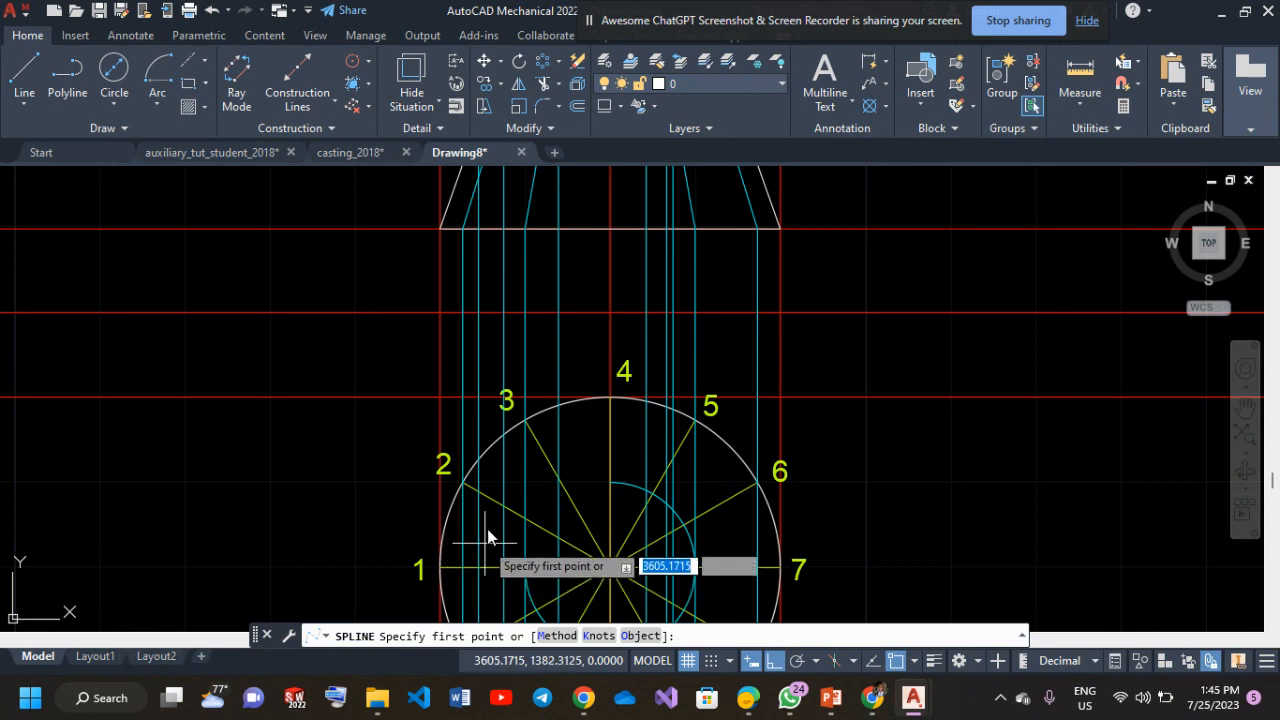
pyautogui.click(479, 572)
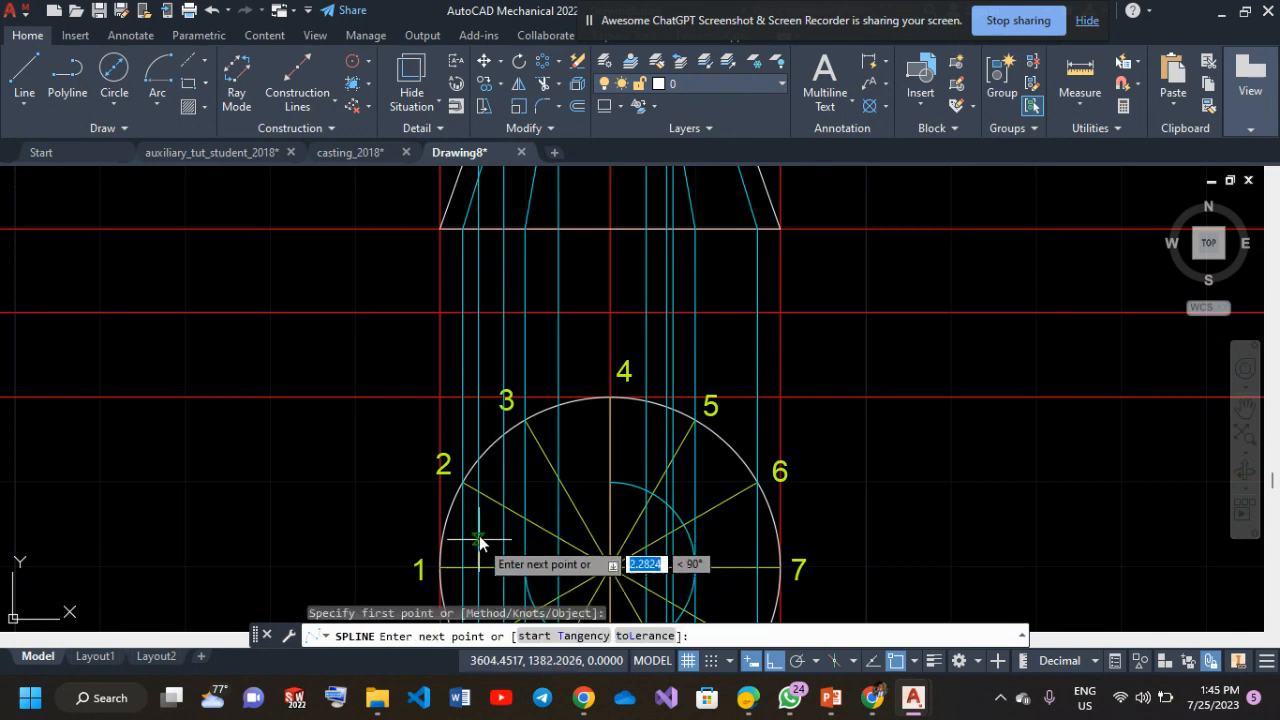
# Turn off dynamic input and Ortho mode to allow free point picking for the cut curve's spline.
pyautogui.click(757, 667)
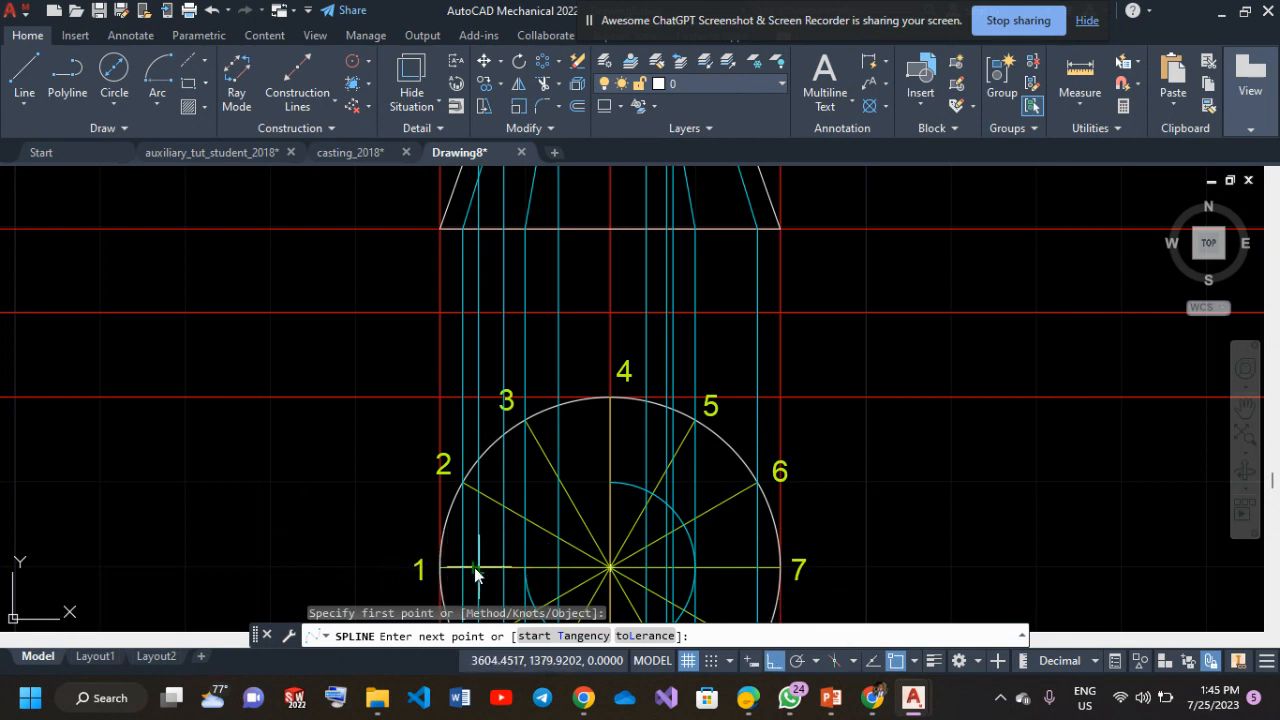
pyautogui.click(107, 125)
pyautogui.click(46, 151)
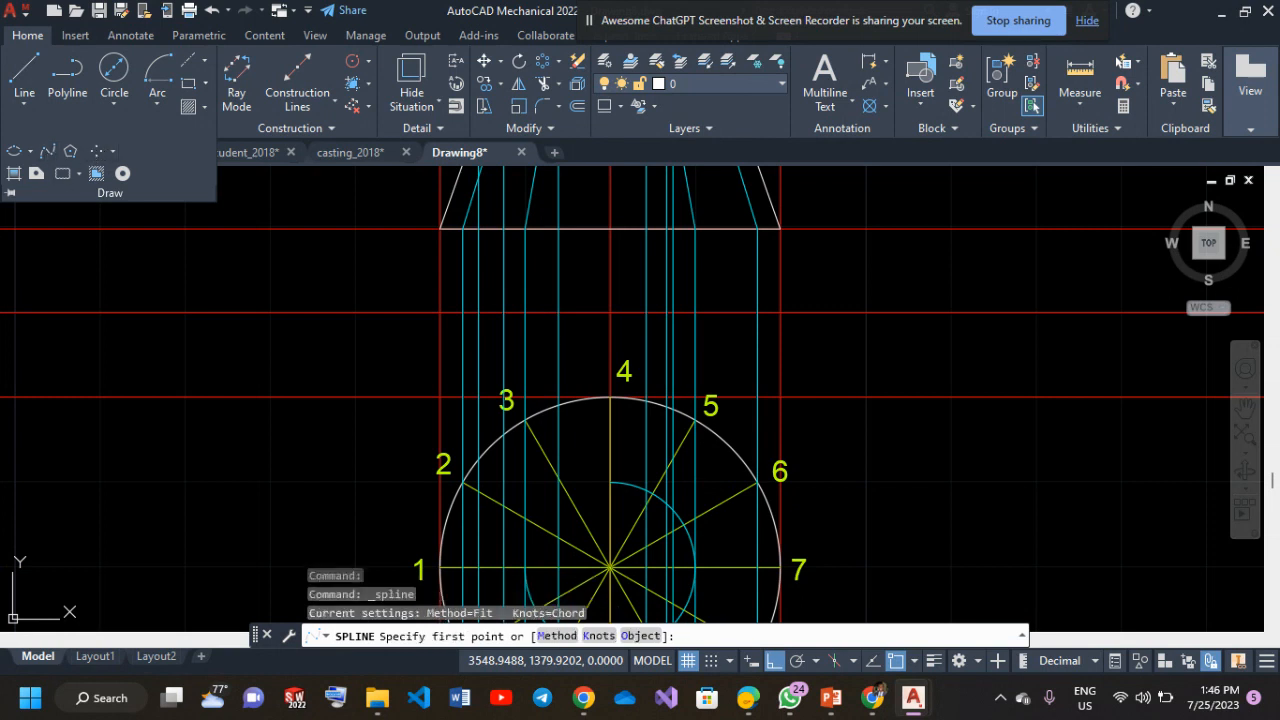
pyautogui.moveTo(345, 460)
pyautogui.mouseDown(button='middle')
pyautogui.moveTo(306, 391)
pyautogui.moveTo(340, 393)
pyautogui.mouseUp(button='middle')
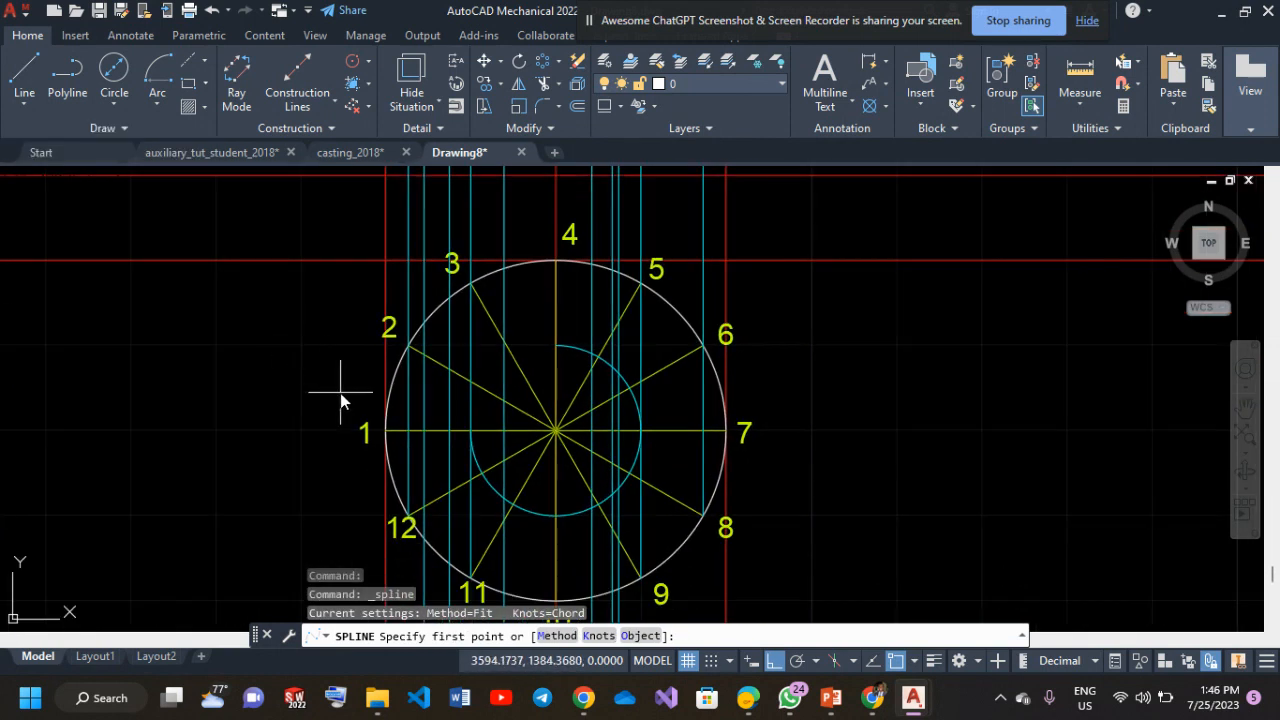
pyautogui.click(423, 437)
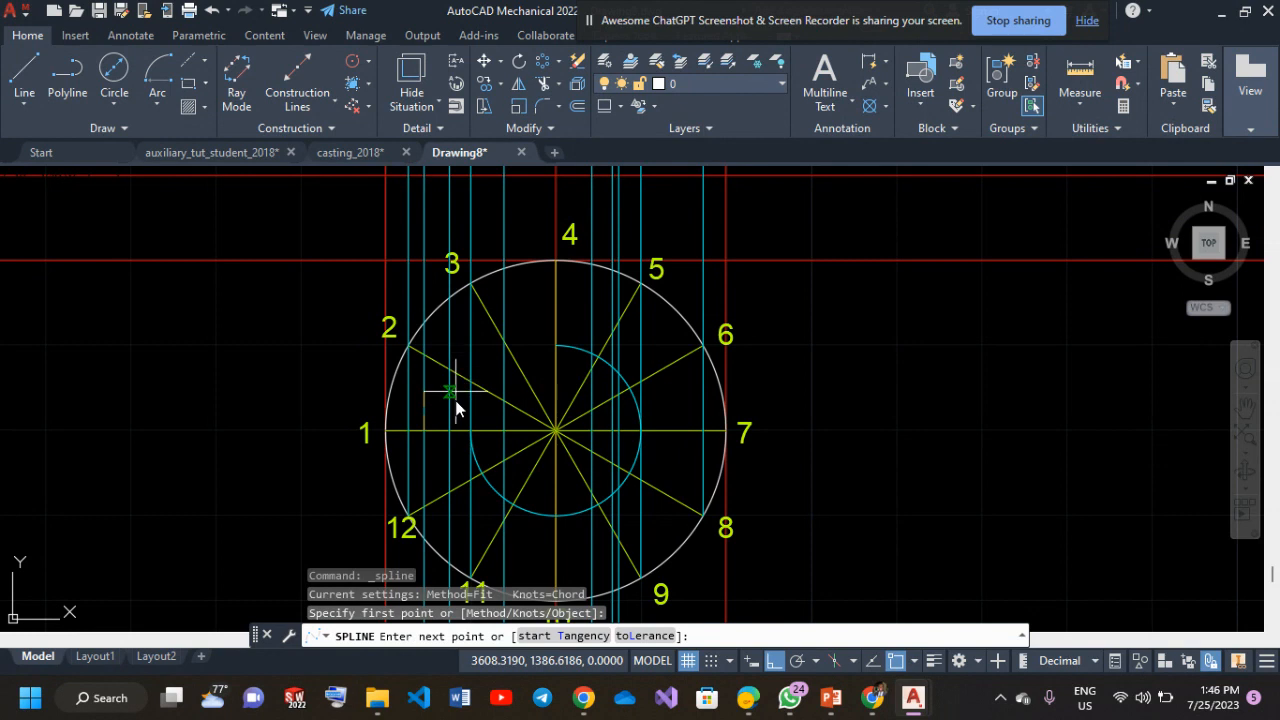
pyautogui.click(776, 661)
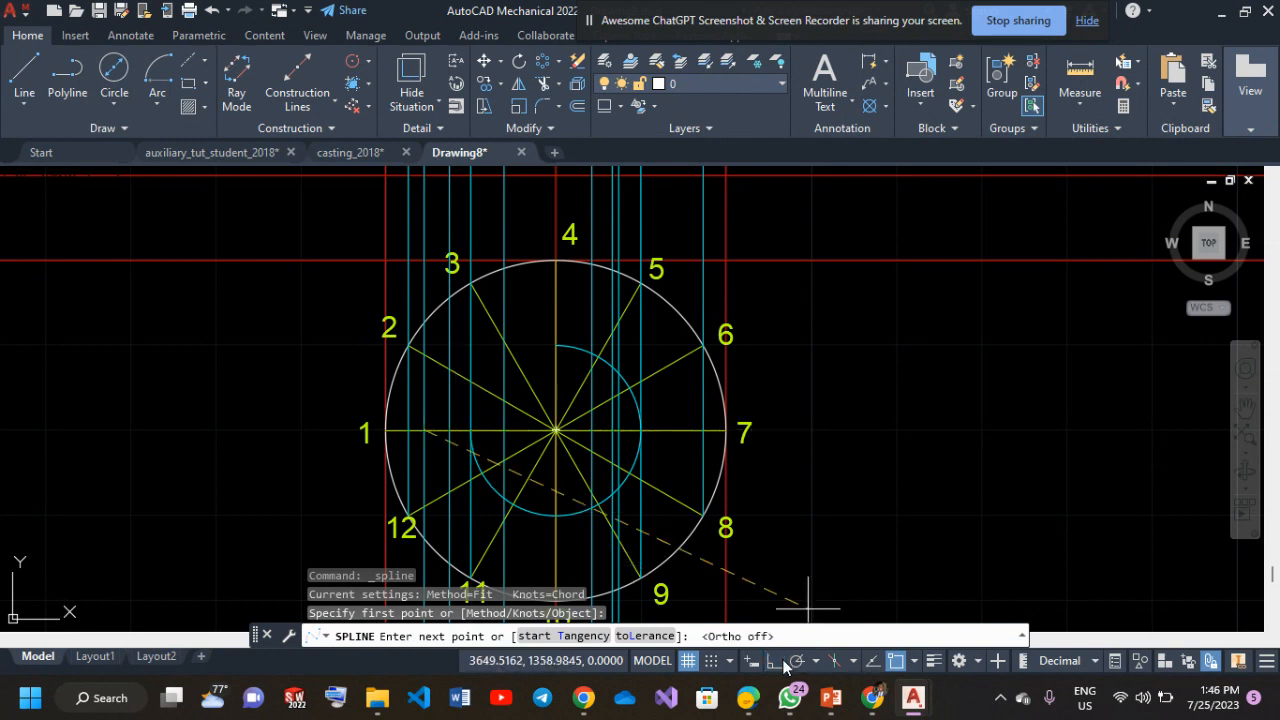
pyautogui.click(451, 370)
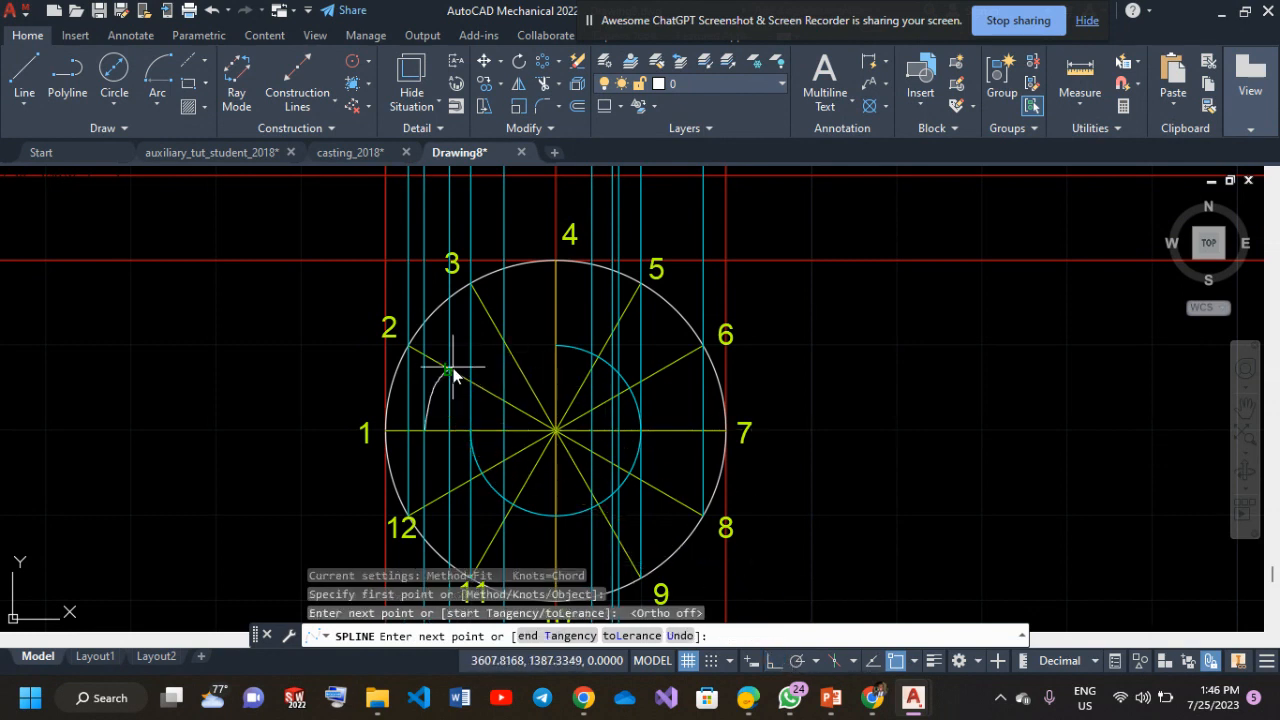
pyautogui.click(504, 343)
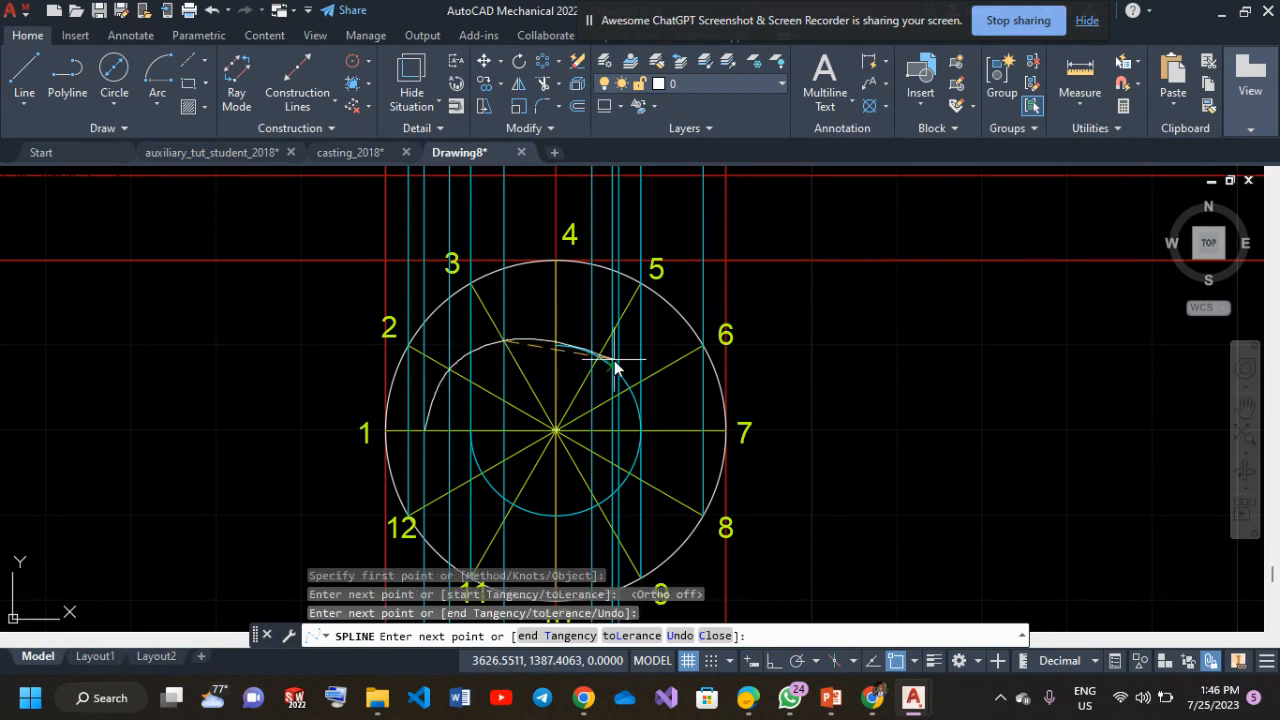
pyautogui.click(551, 347)
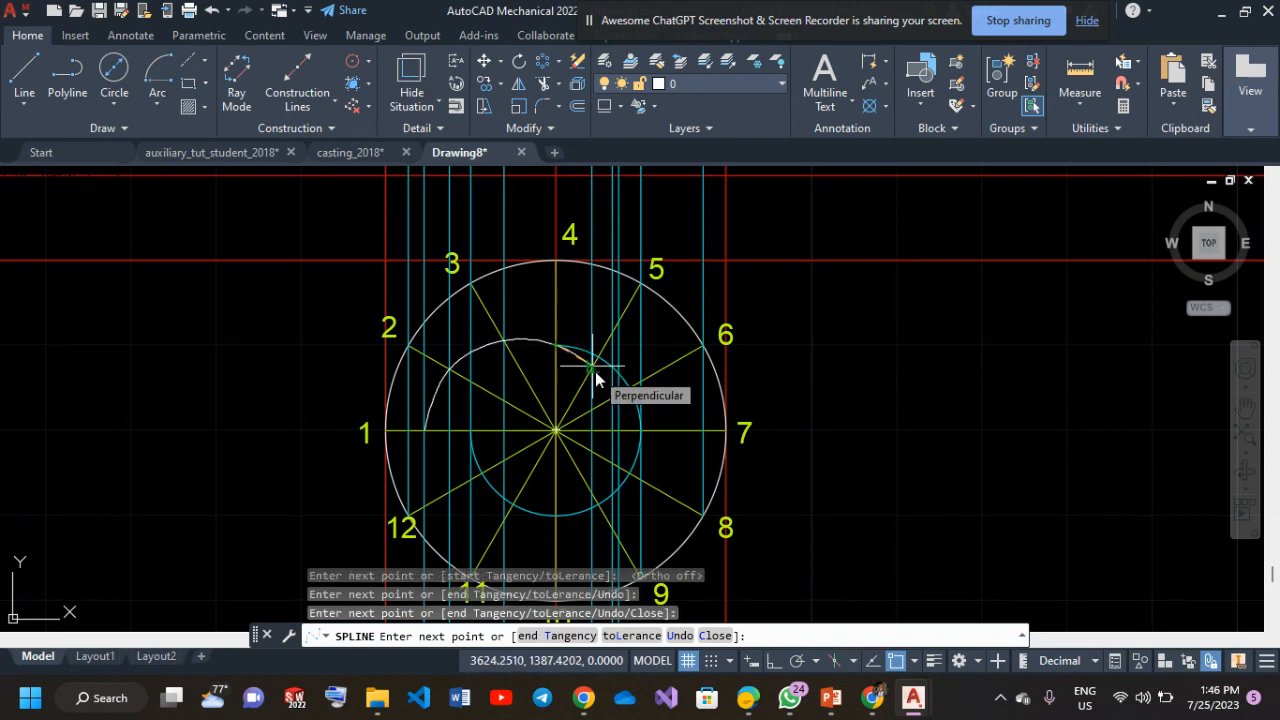
pyautogui.click(595, 371)
pyautogui.scroll(3, 595, 373)
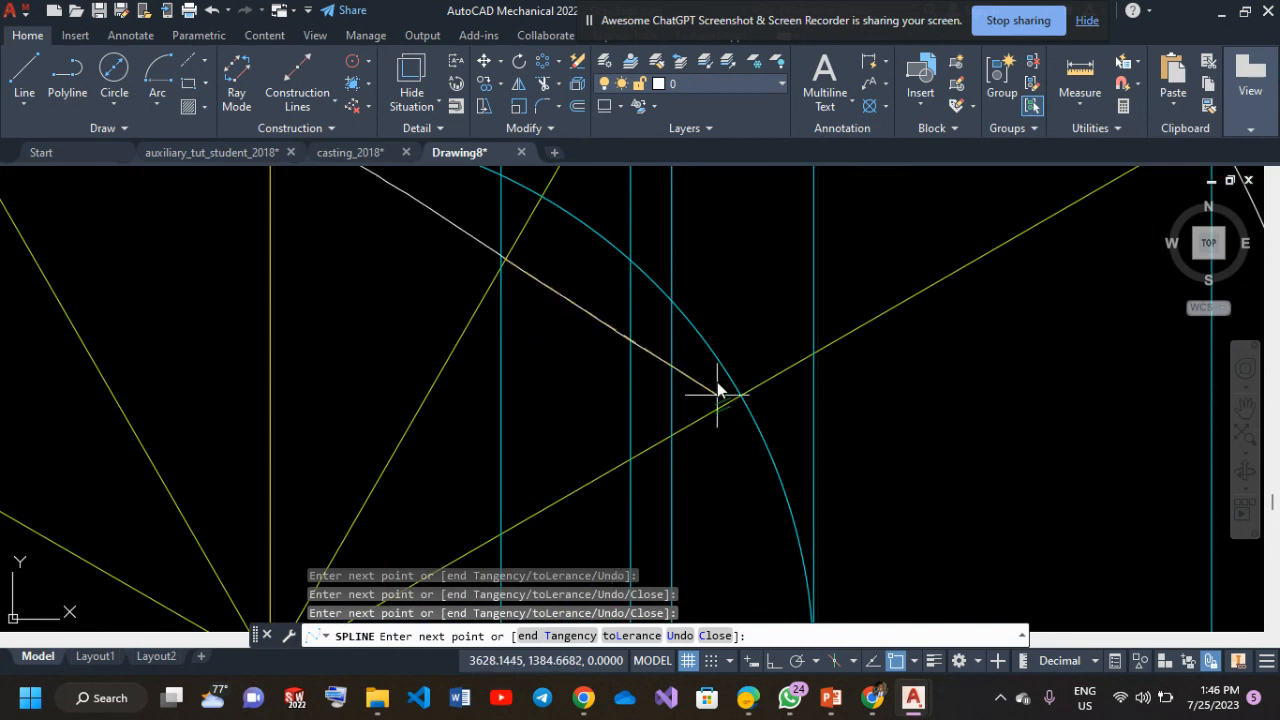
pyautogui.press('Escape')
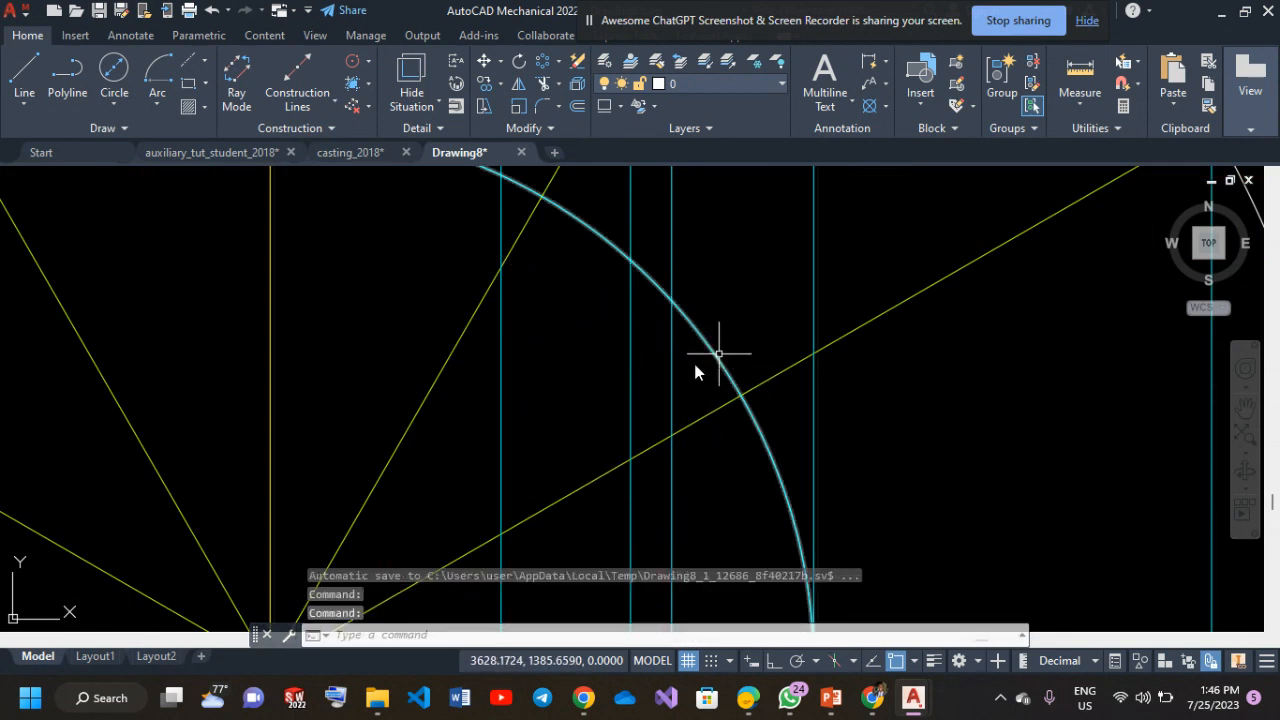
# Start a spline at the cut's projection on radius 1 and run it through the projected points on radii 2 and 3 and the arc's end on radius 4.
pyautogui.scroll(-5, 604, 375)
pyautogui.moveTo(590, 383); pyautogui.dragTo(686, 337, button='middle')
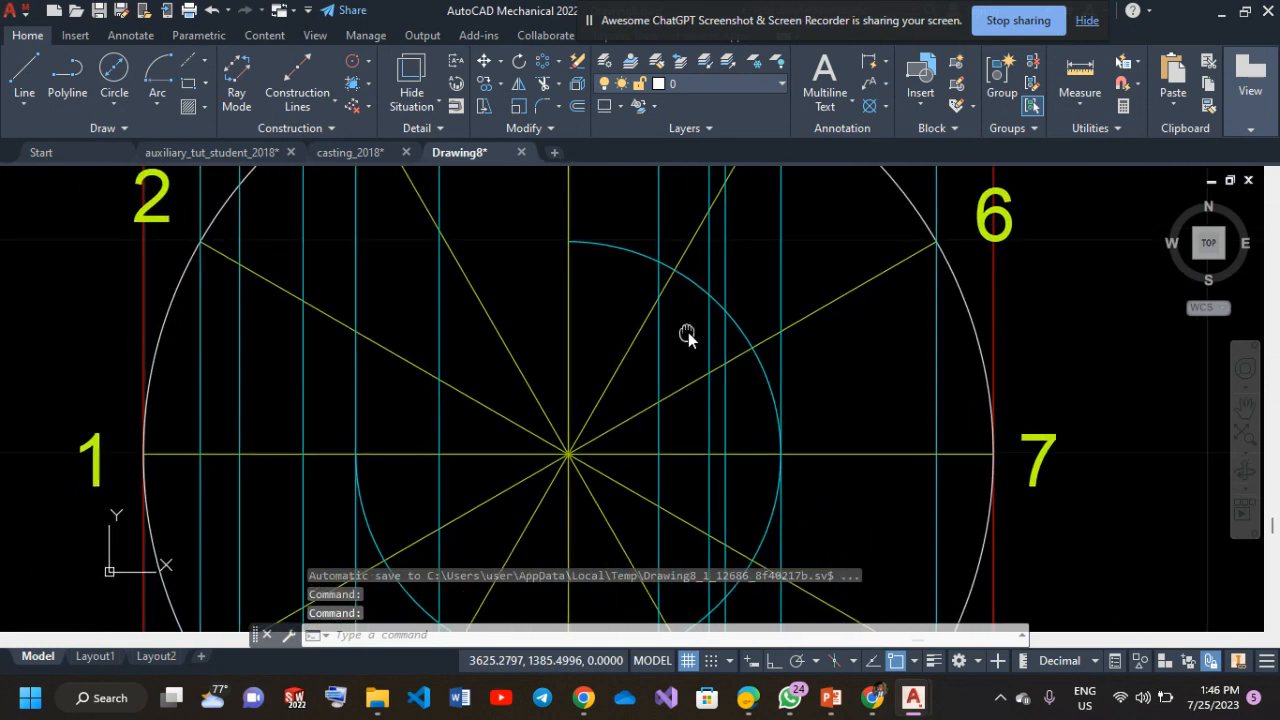
pyautogui.click(90, 124)
pyautogui.click(48, 155)
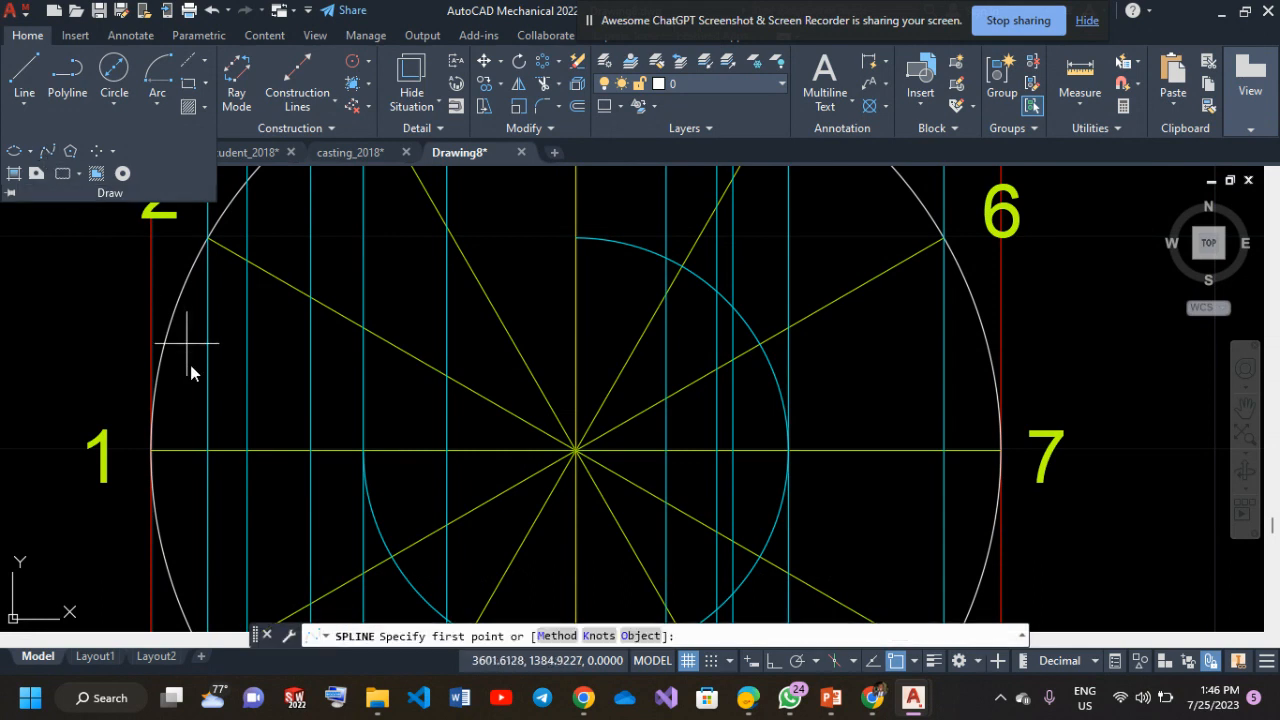
pyautogui.click(246, 451)
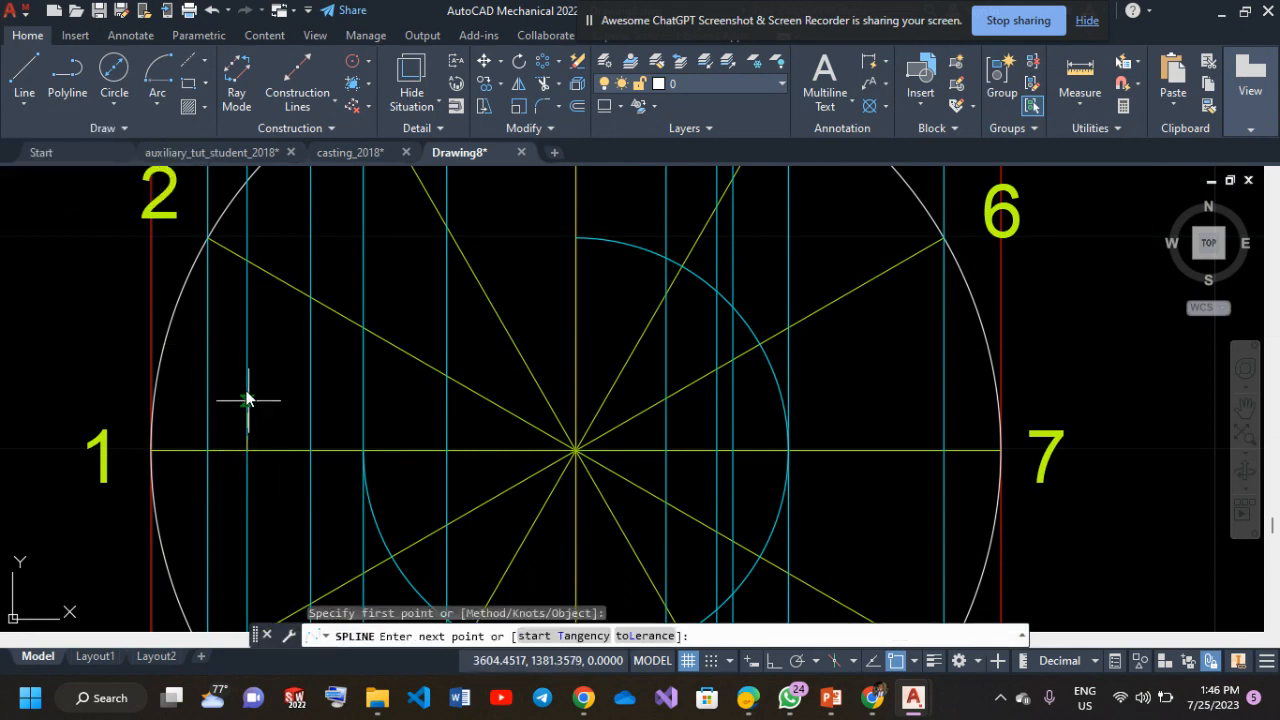
pyautogui.click(313, 299)
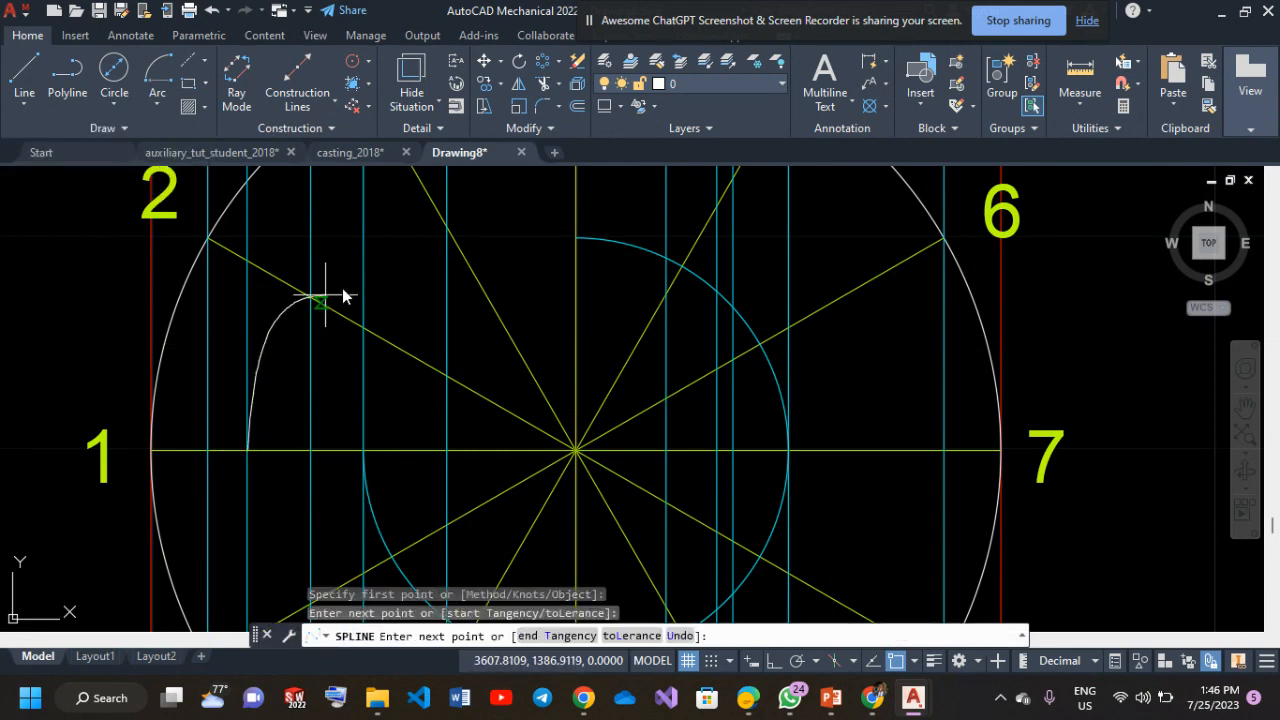
pyautogui.click(446, 236)
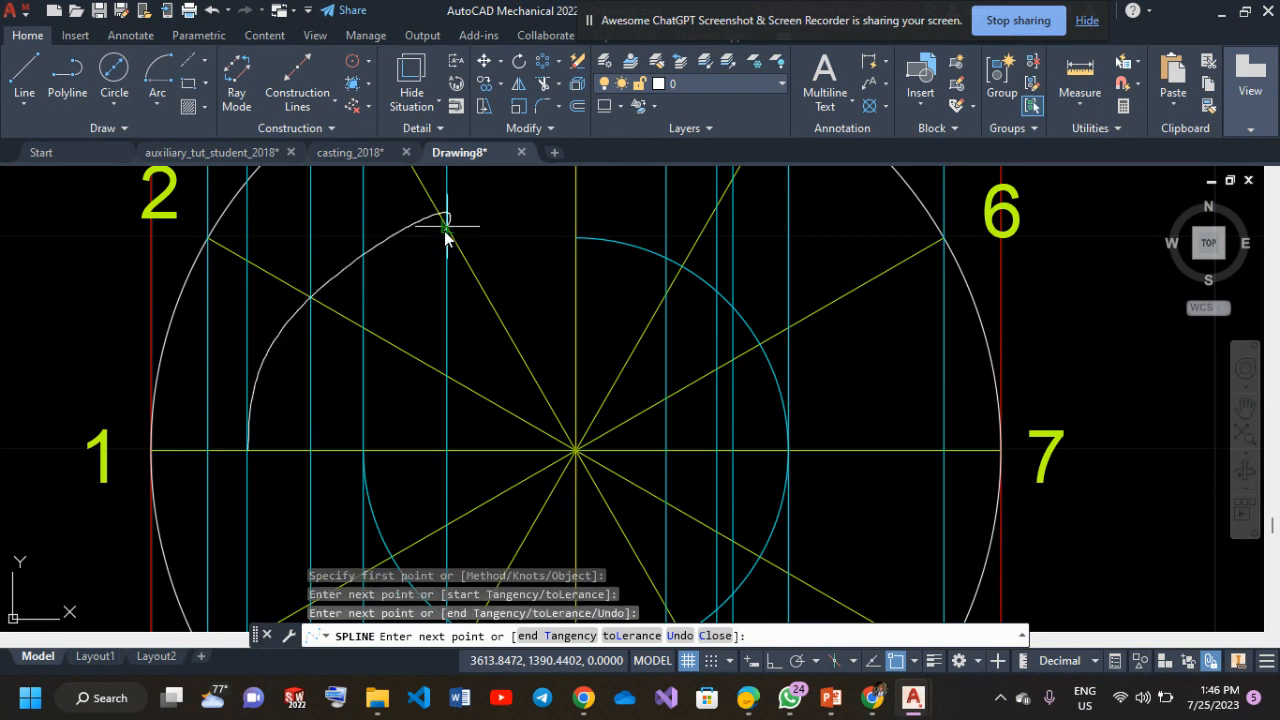
pyautogui.click(573, 240)
# Continue the spline through the projected cut points on radii 5, 6, 7, 8 and 9 of the plan circle.
pyautogui.scroll(3, 652, 290)
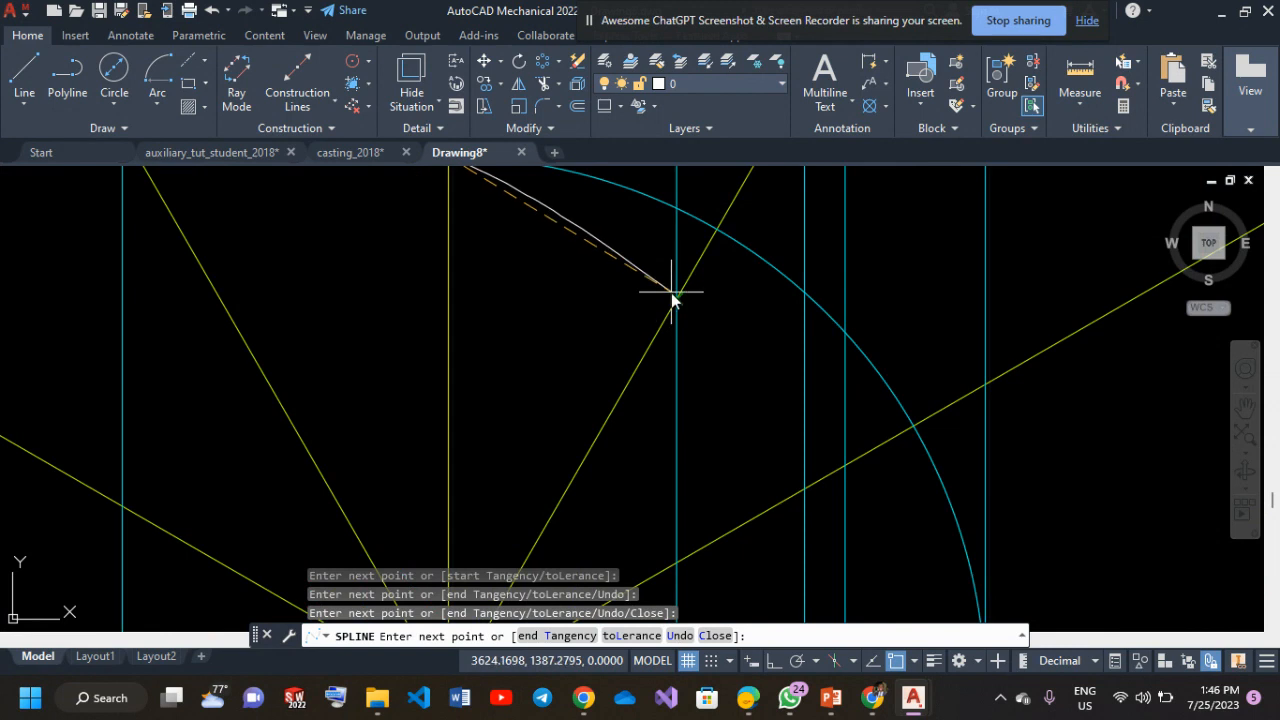
pyautogui.click(678, 298)
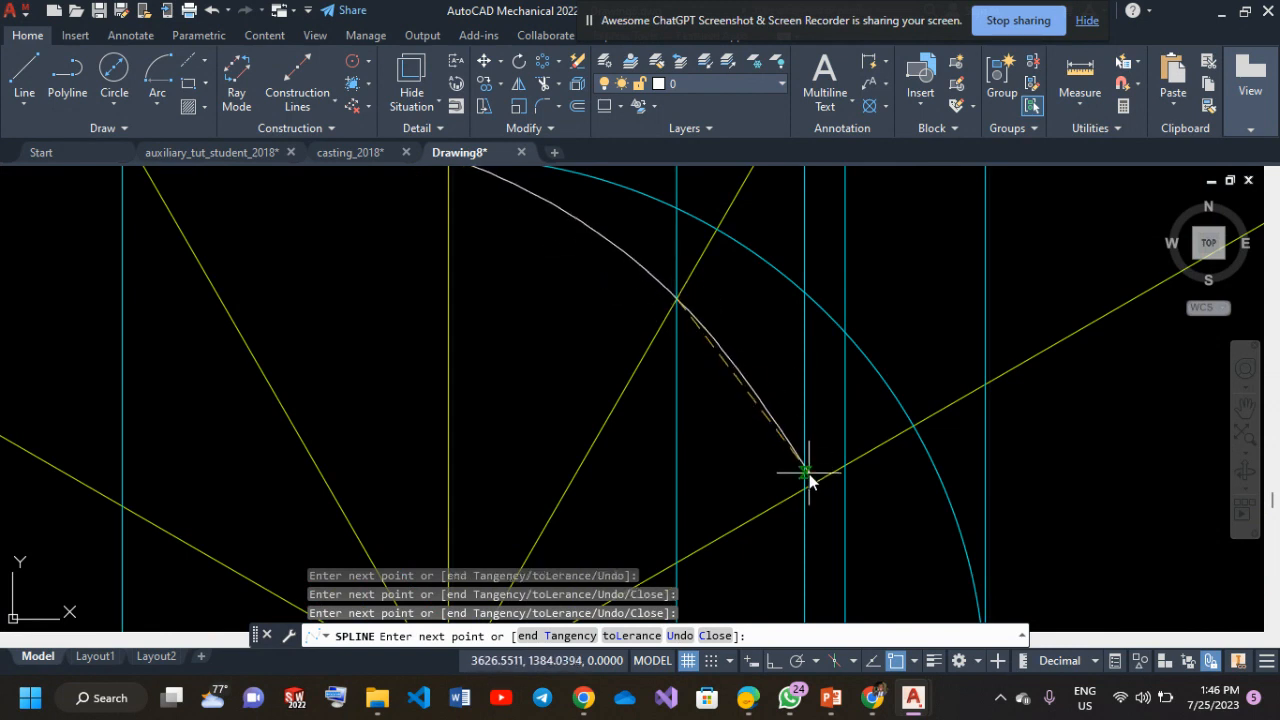
pyautogui.moveTo(829, 580)
pyautogui.mouseDown(button='middle')
pyautogui.moveTo(715, 422)
pyautogui.moveTo(700, 429)
pyautogui.mouseUp(button='middle')
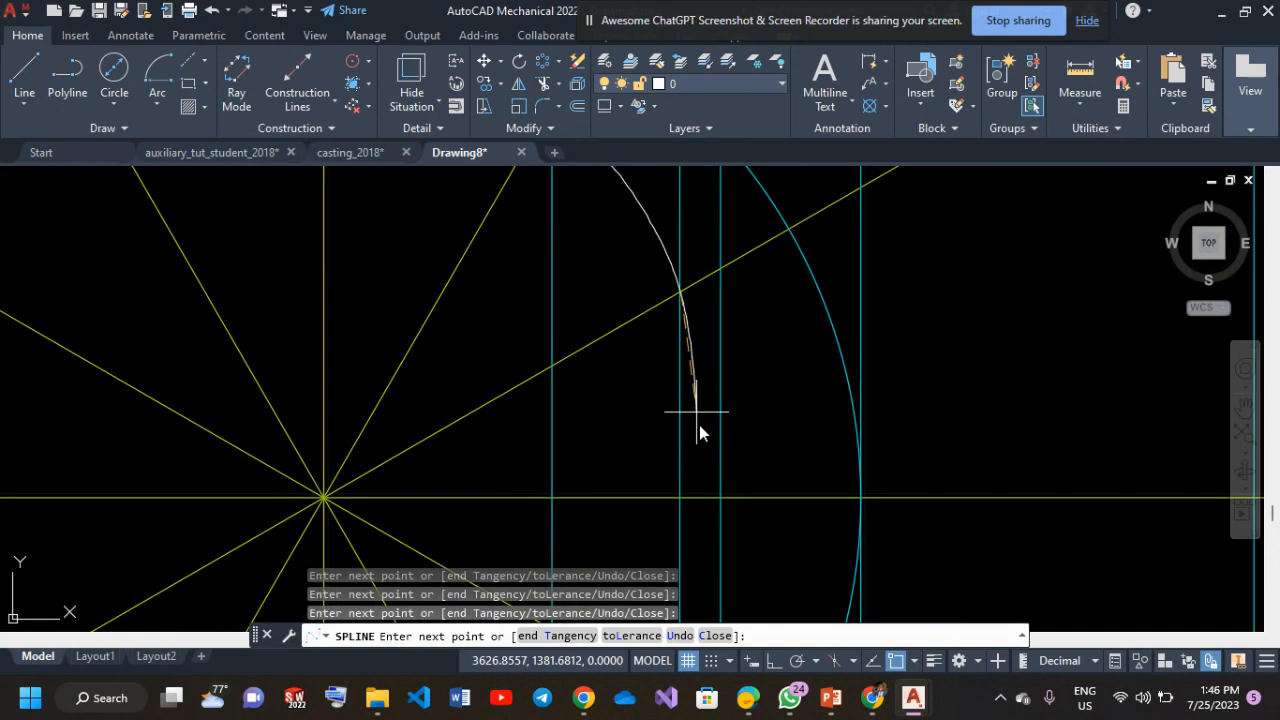
pyautogui.click(721, 497)
pyautogui.moveTo(721, 538); pyautogui.dragTo(727, 278, button='middle')
pyautogui.moveTo(686, 443); pyautogui.dragTo(726, 288, button='middle')
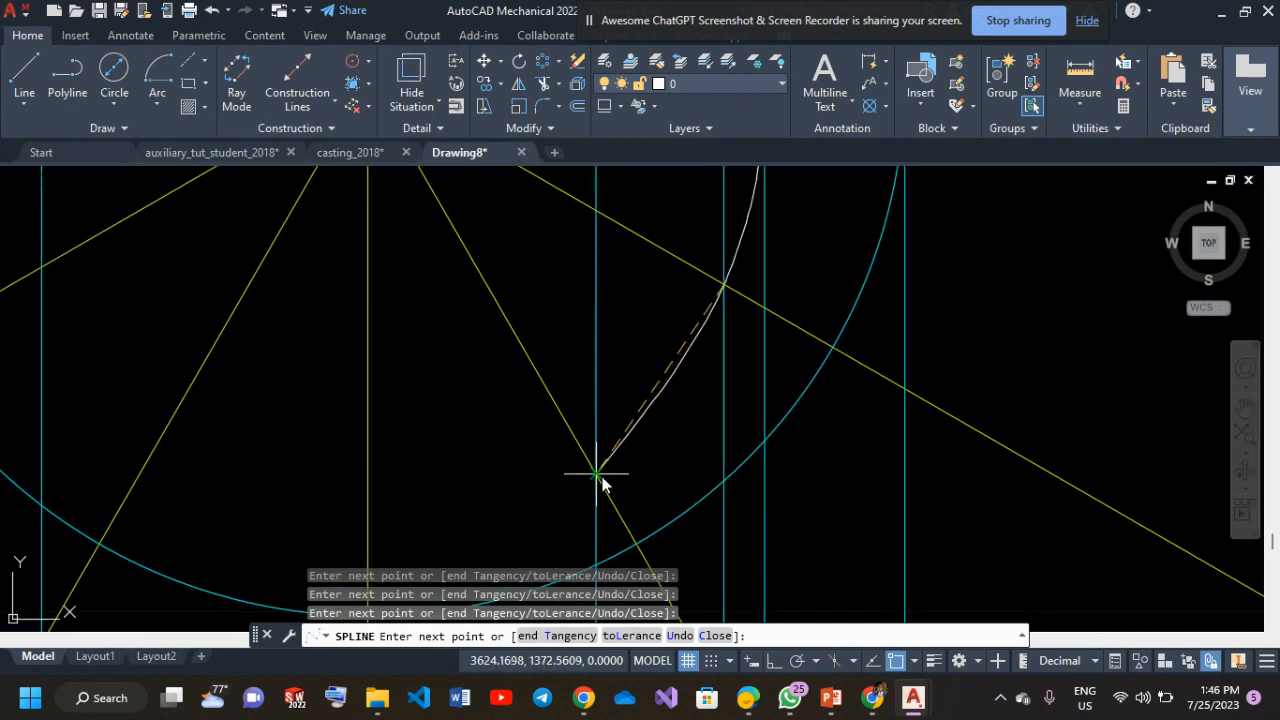
pyautogui.click(595, 474)
pyautogui.moveTo(563, 509); pyautogui.dragTo(723, 277, button='middle')
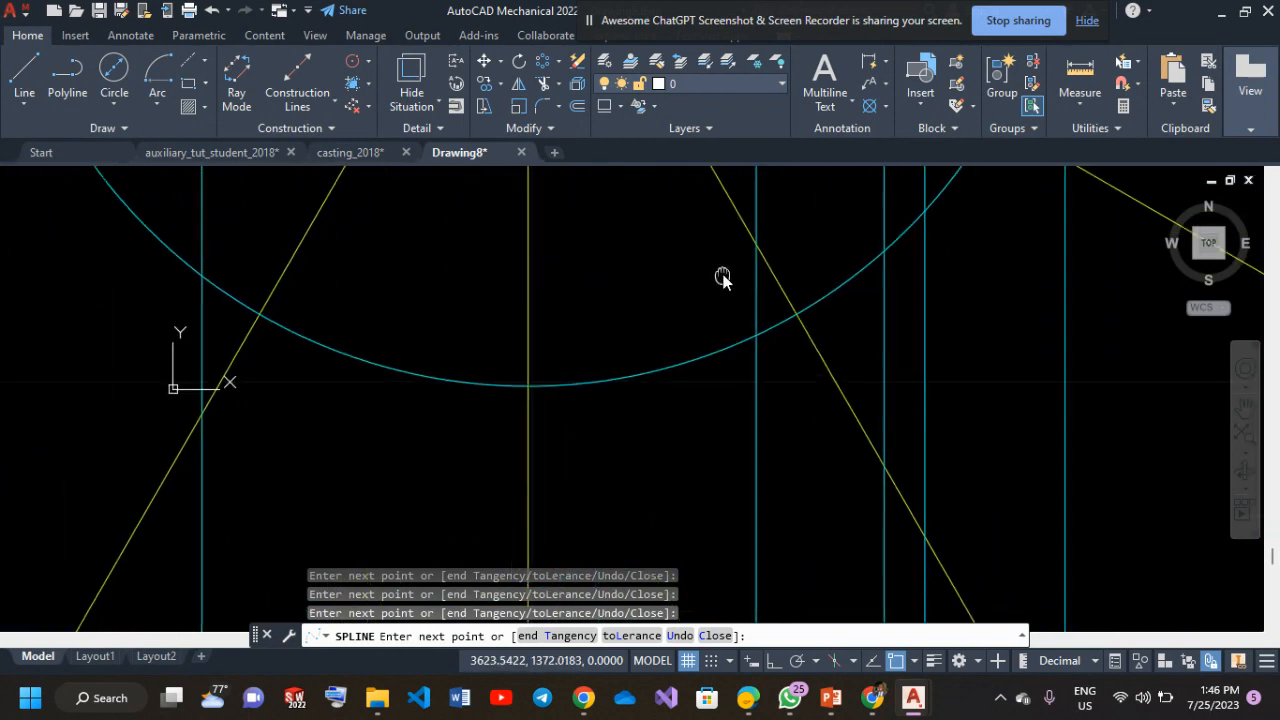
# Finish the section spline through the projection intersections on division lines 10, 11 and 12, ending at its start point on line 1.
pyautogui.click(529, 391)
pyautogui.moveTo(529, 391); pyautogui.dragTo(814, 414, button='middle')
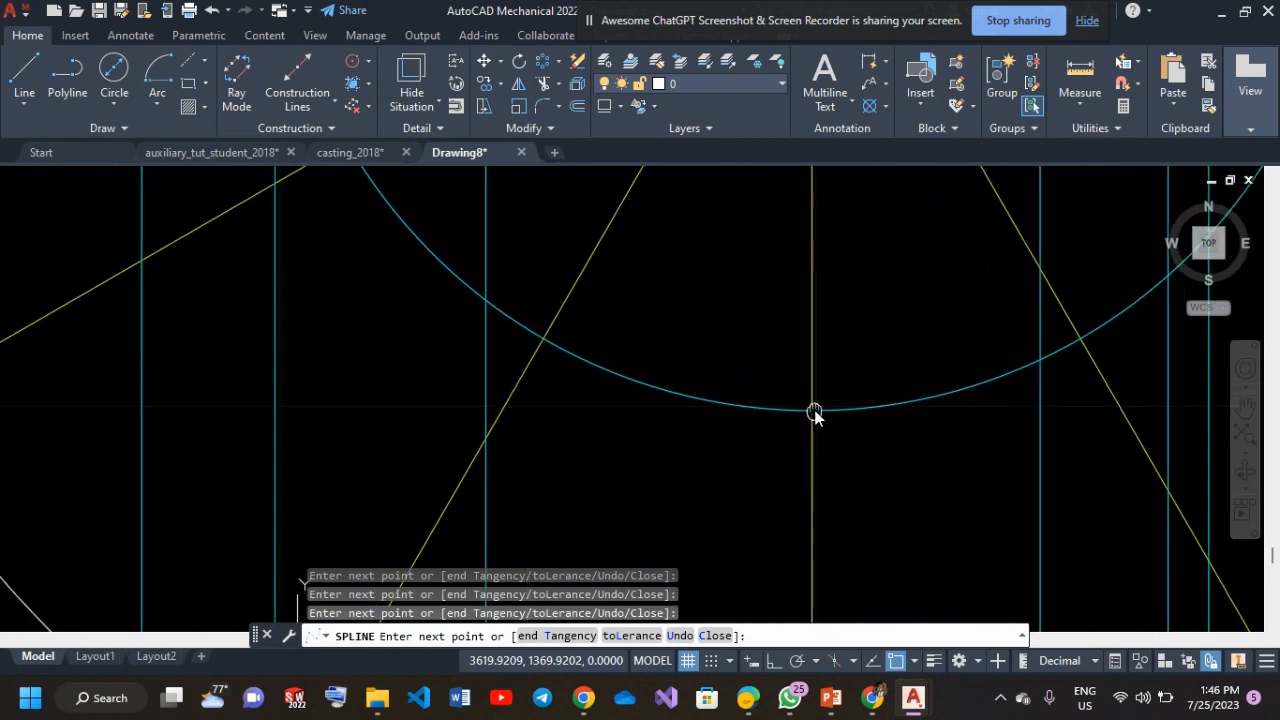
pyautogui.click(486, 438)
pyautogui.moveTo(486, 440); pyautogui.dragTo(681, 545, button='middle')
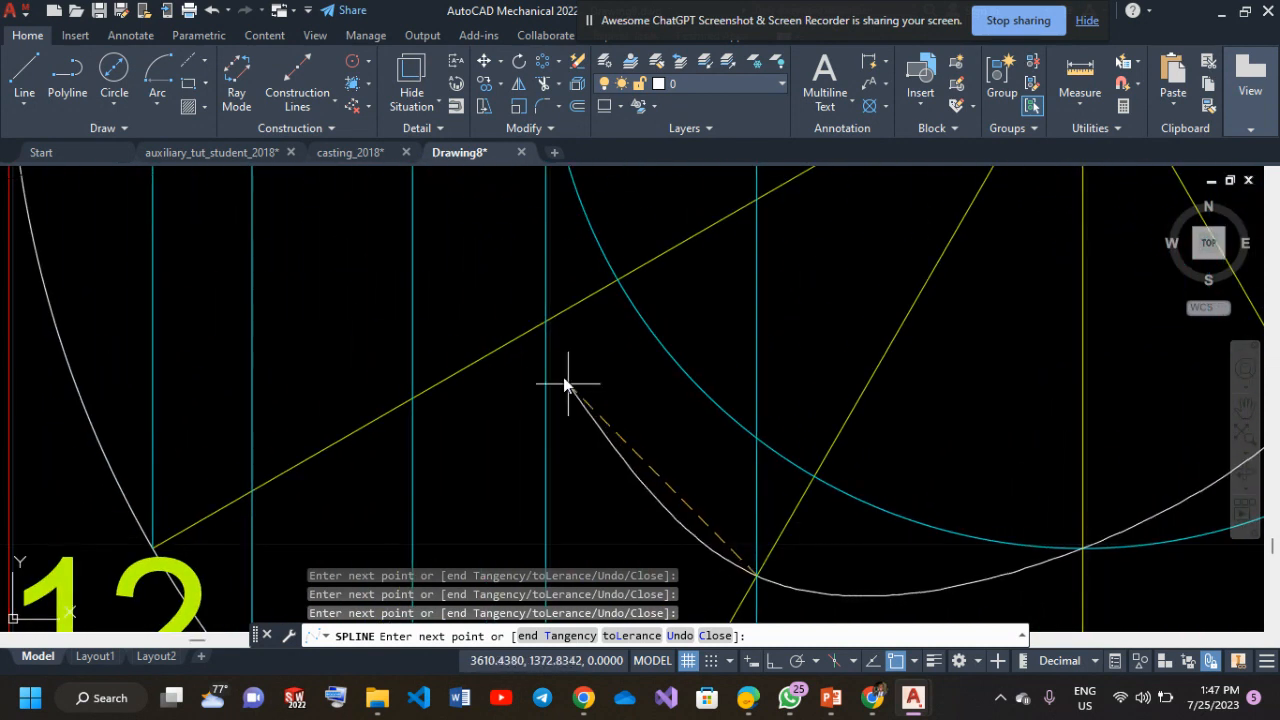
pyautogui.click(414, 402)
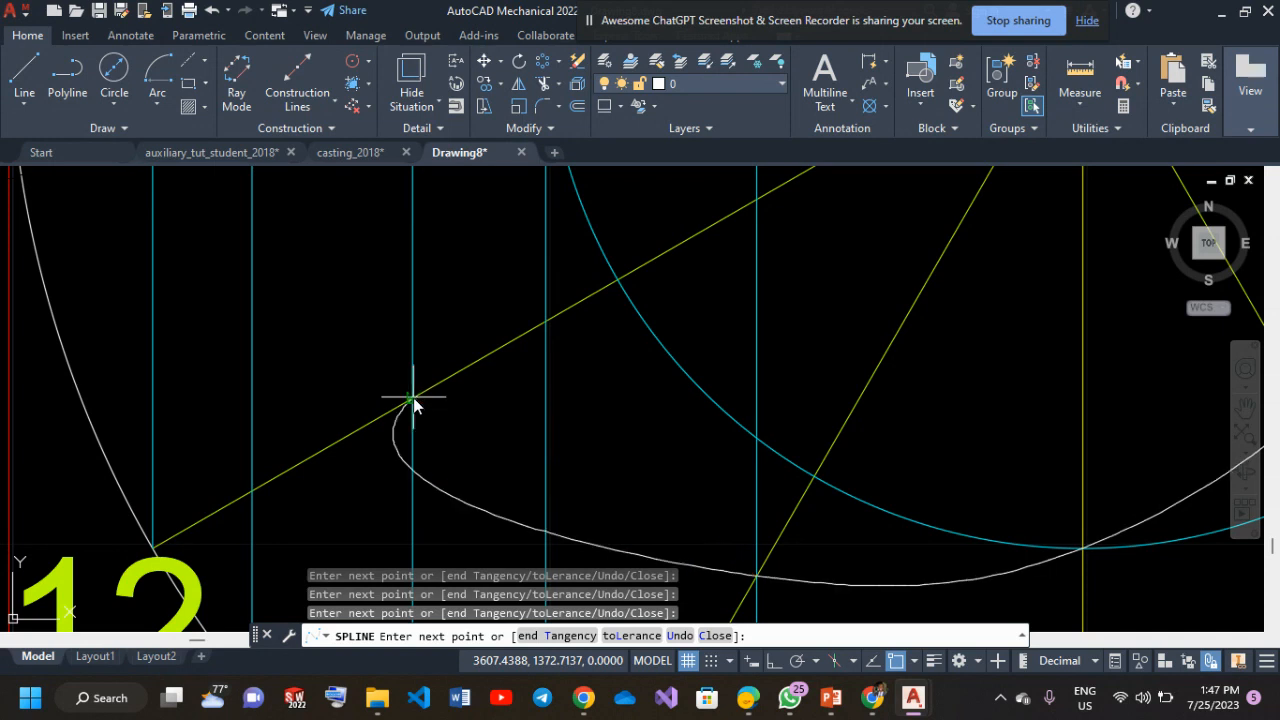
pyautogui.moveTo(414, 399); pyautogui.dragTo(667, 604, button='middle')
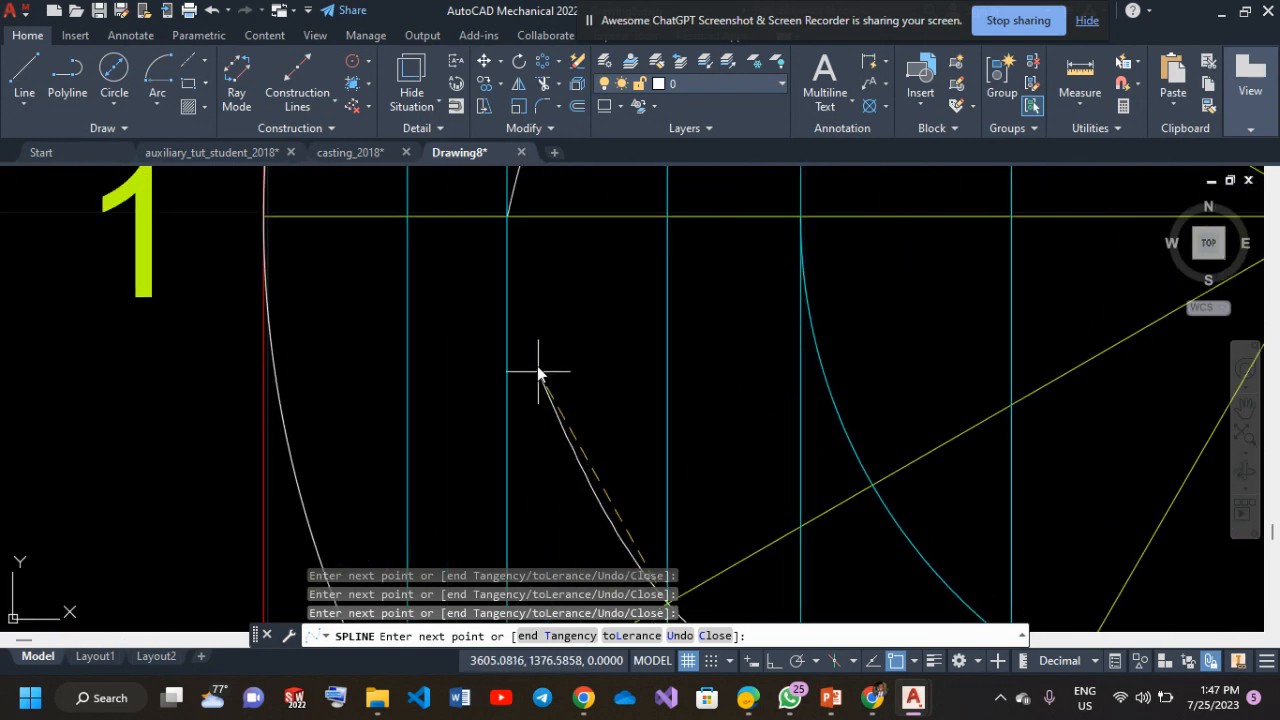
pyautogui.click(500, 226)
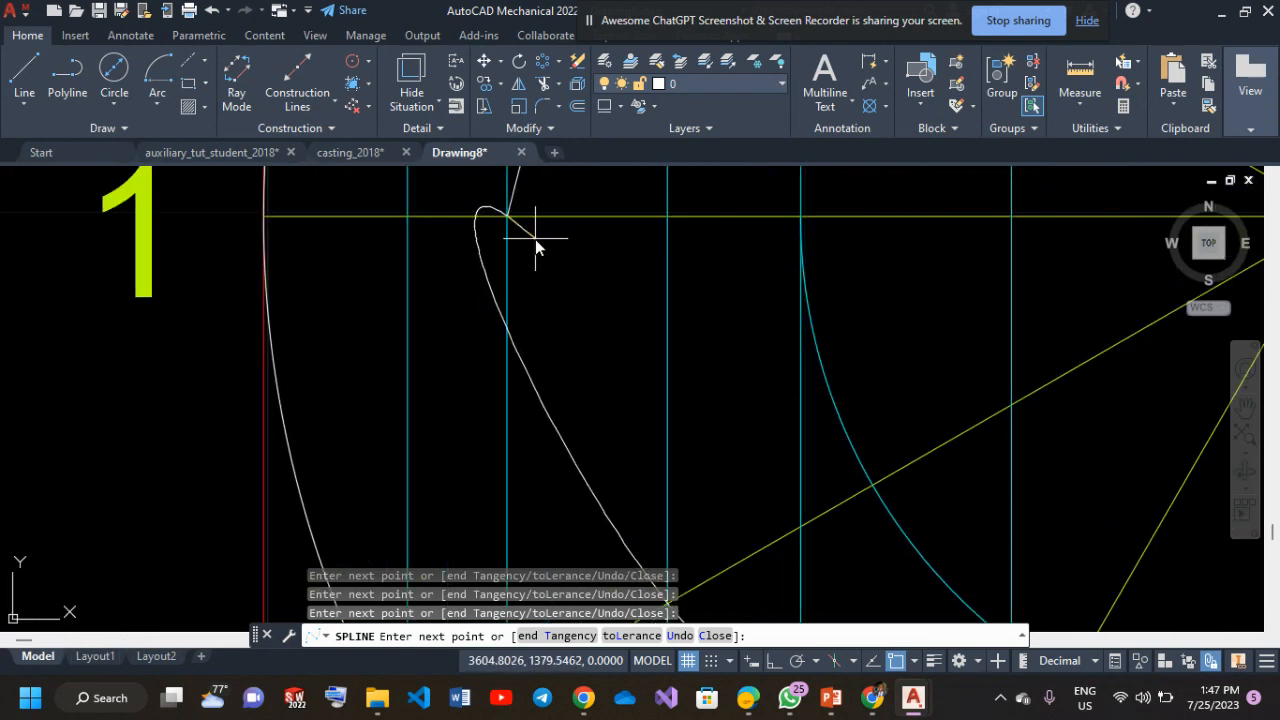
pyautogui.write('\\')
pyautogui.press('Return')
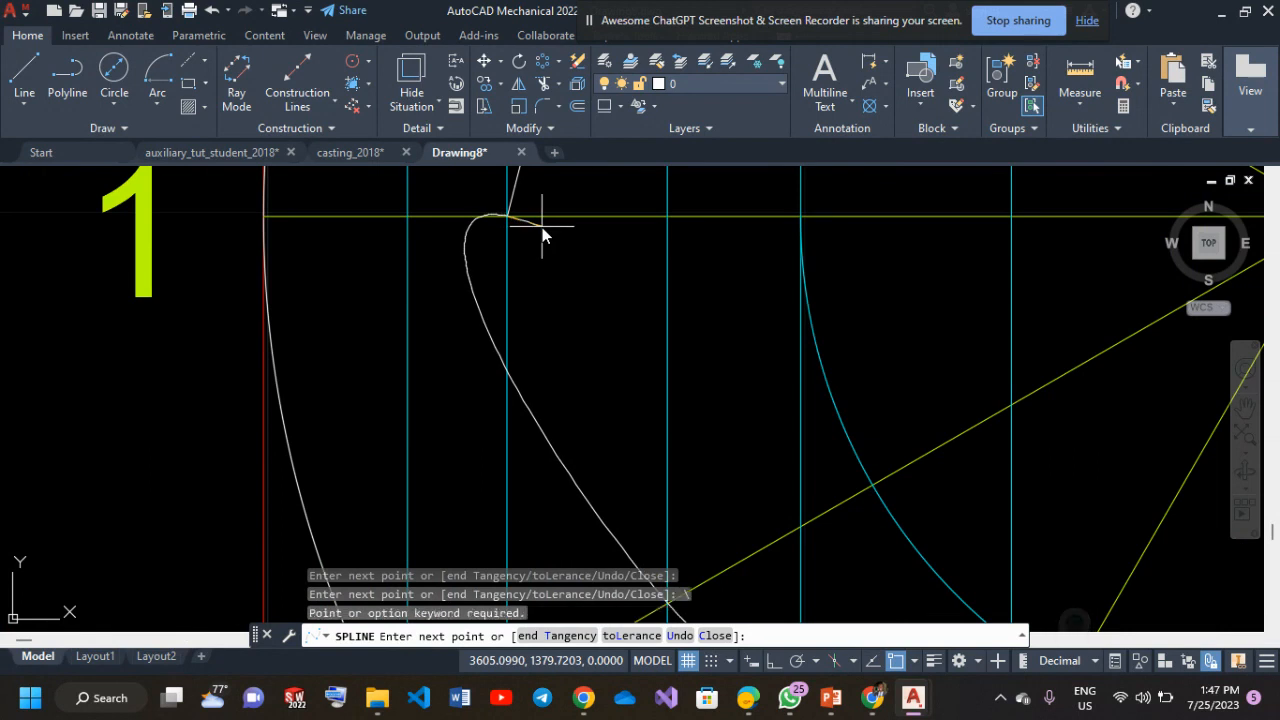
pyautogui.write('\\')
pyautogui.press('Return')
pyautogui.press('Return')
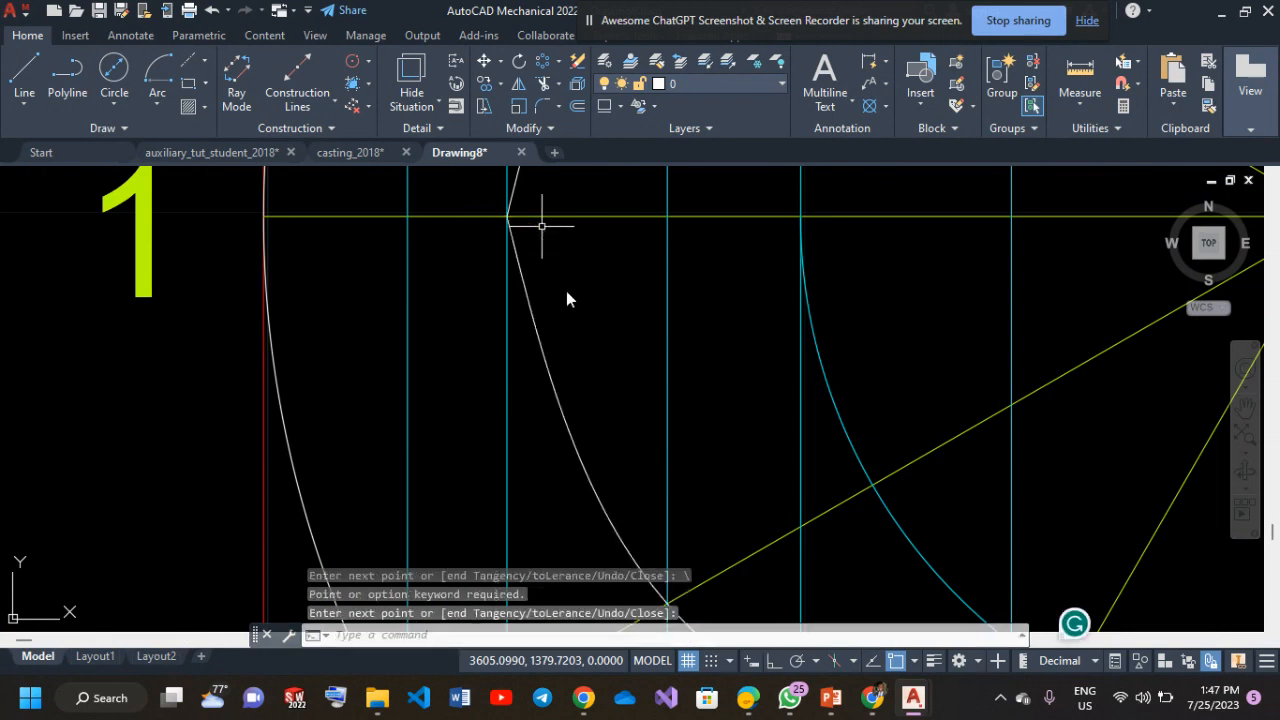
# Turn off the AIP lines, divisions and AM_CL layers.
pyautogui.scroll(-7, 566, 291)
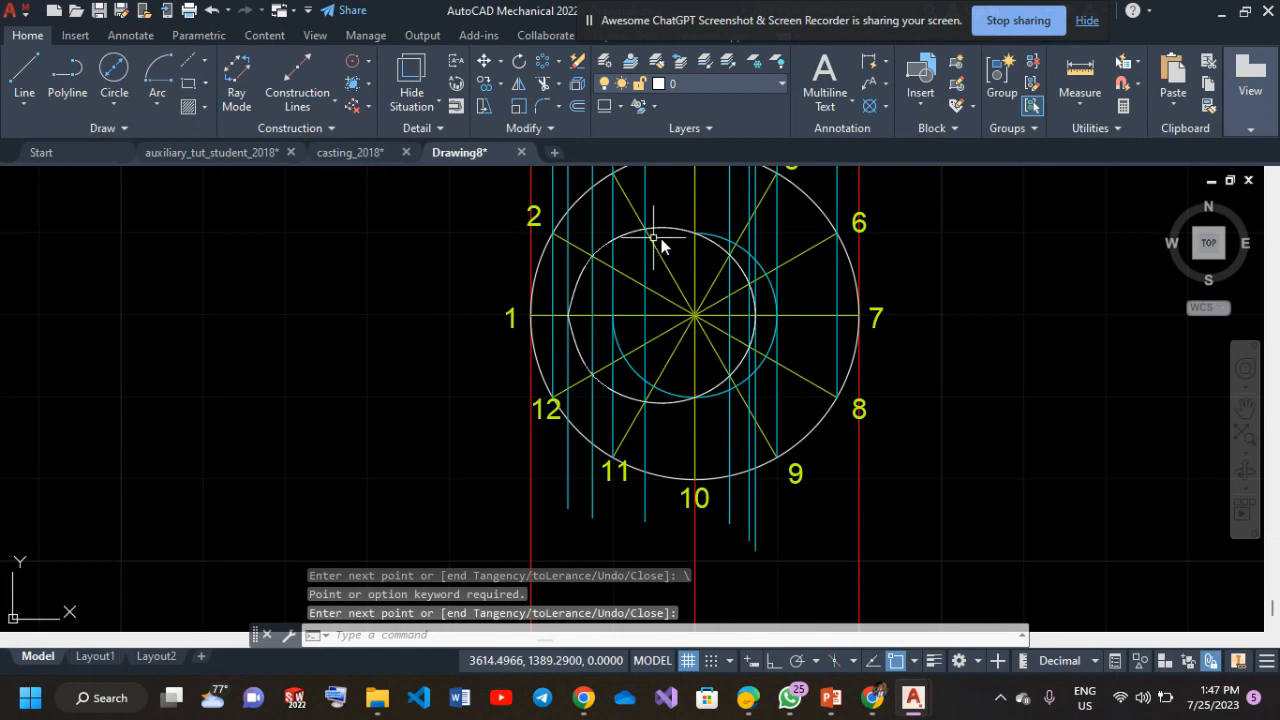
pyautogui.moveTo(671, 376); pyautogui.dragTo(578, 437, button='middle')
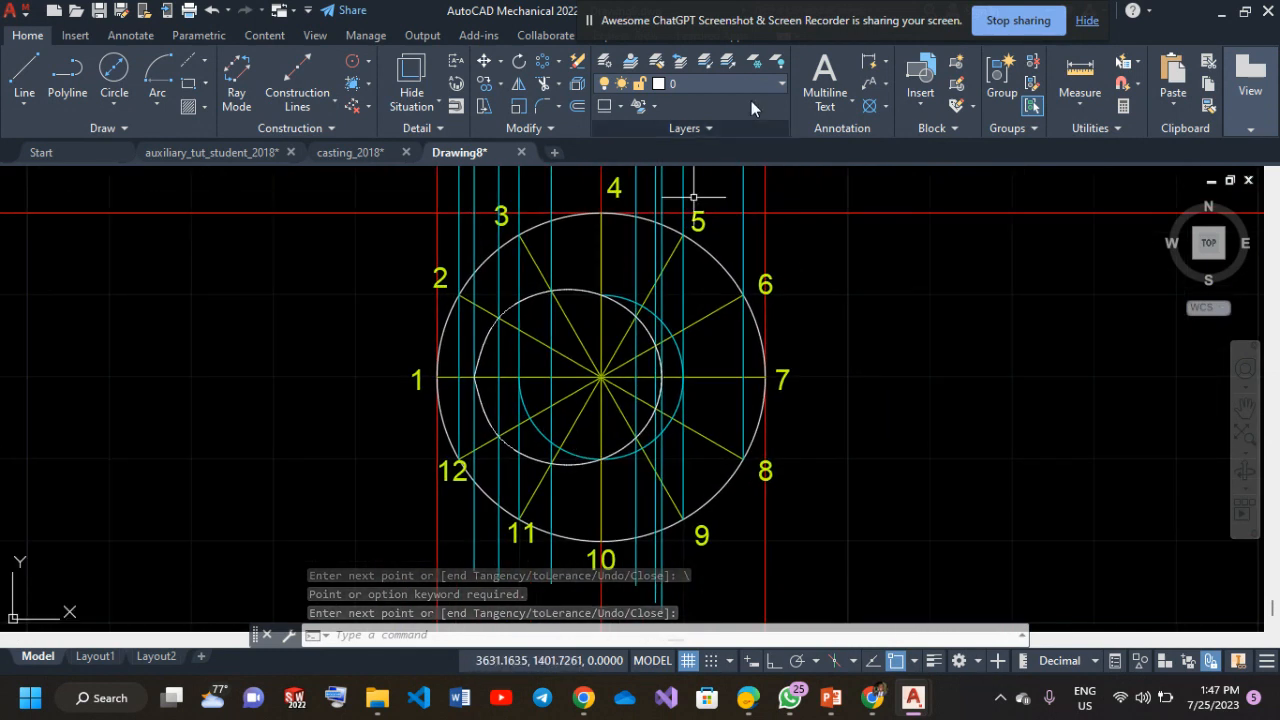
pyautogui.click(692, 85)
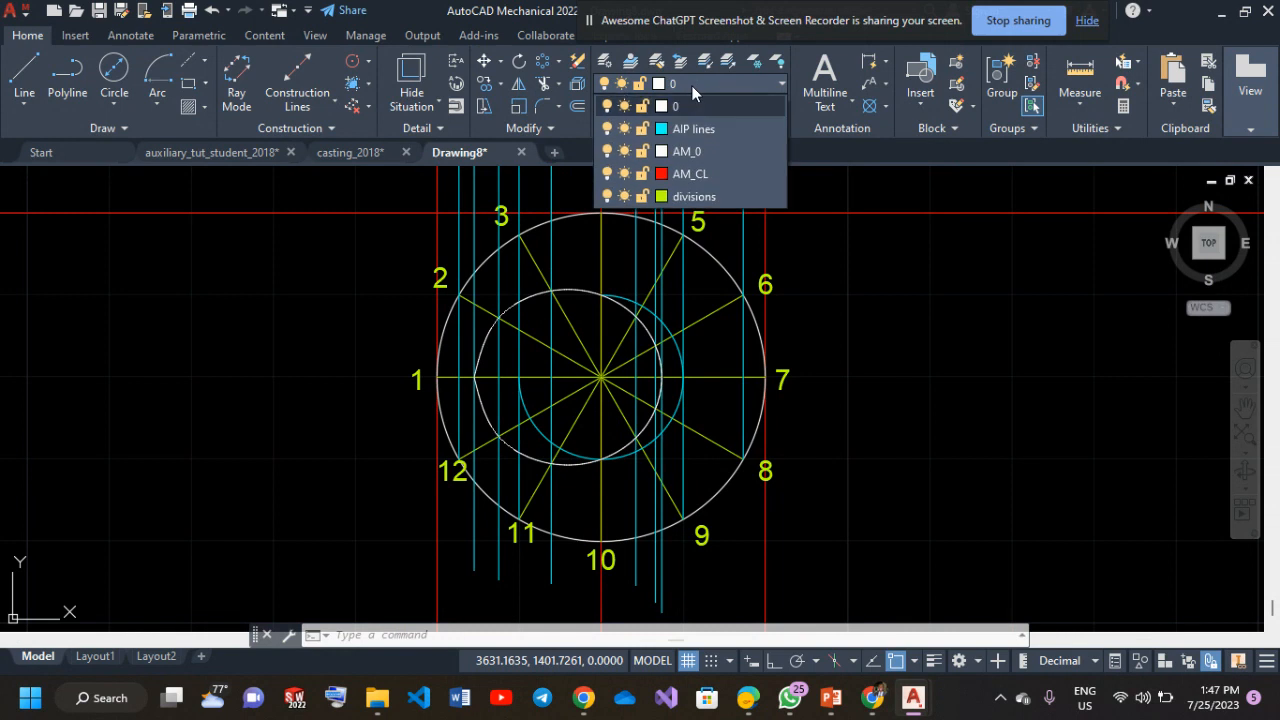
pyautogui.click(606, 129)
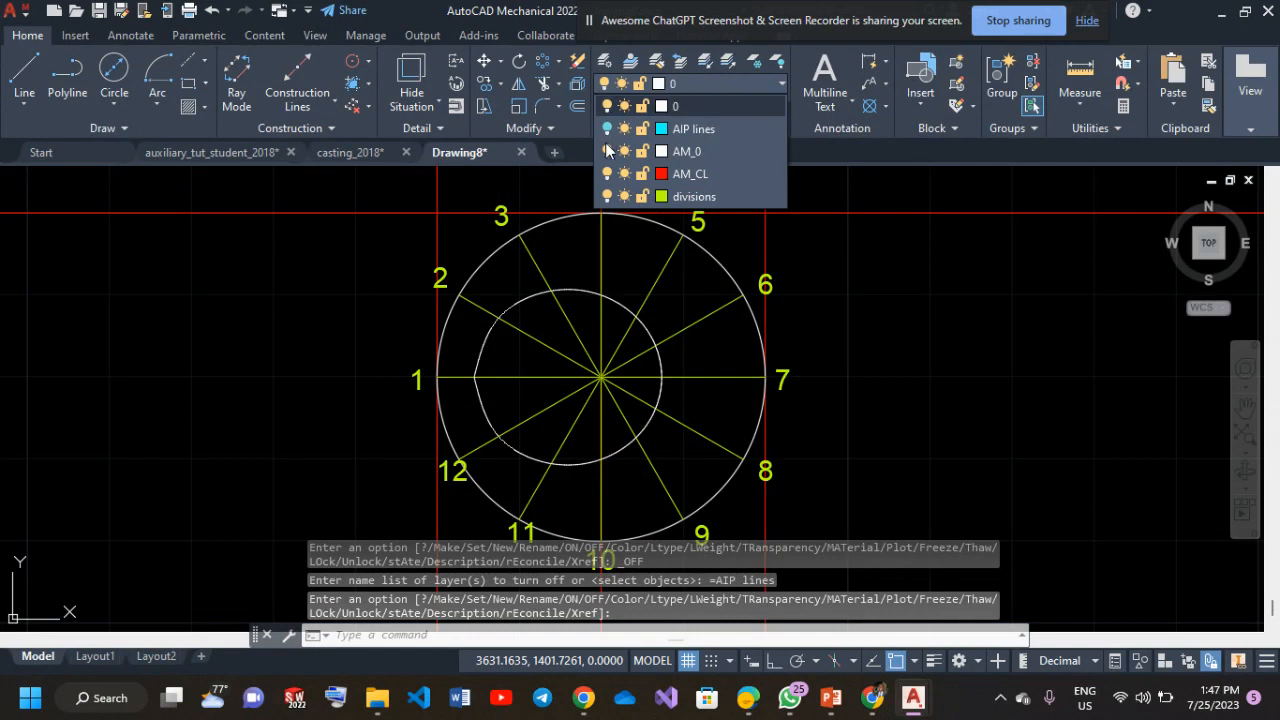
pyautogui.click(607, 196)
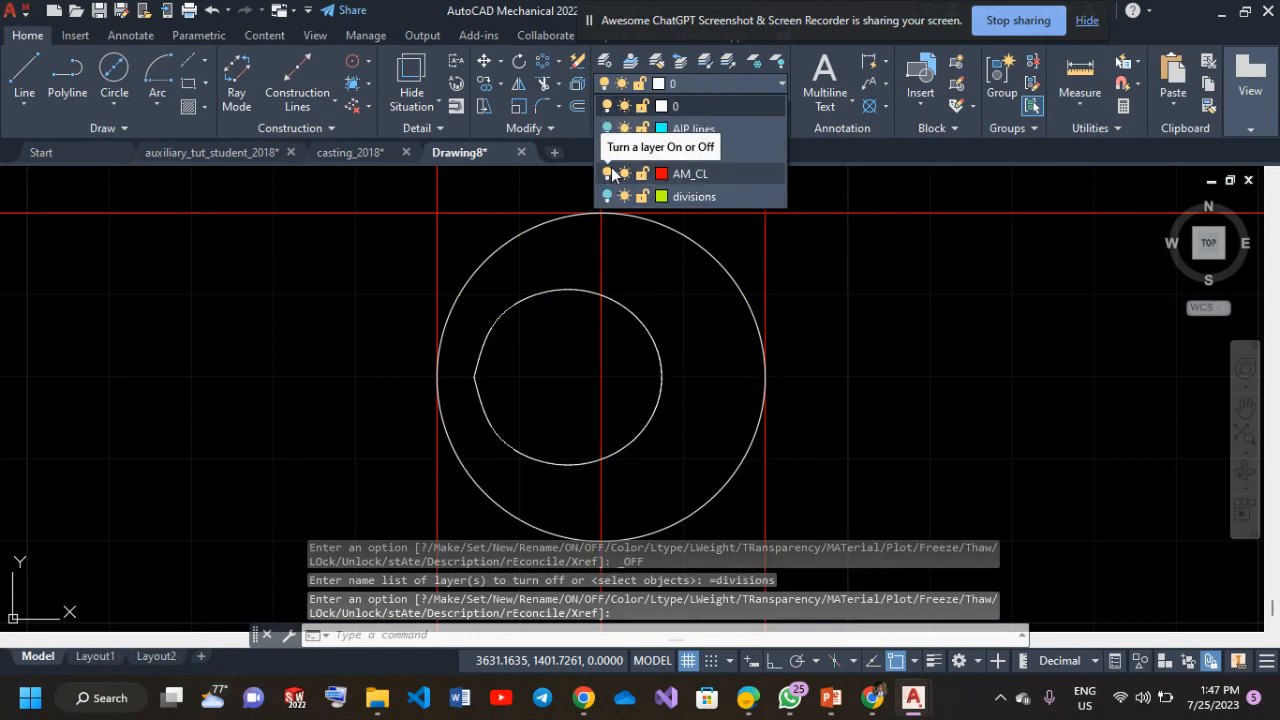
pyautogui.click(607, 174)
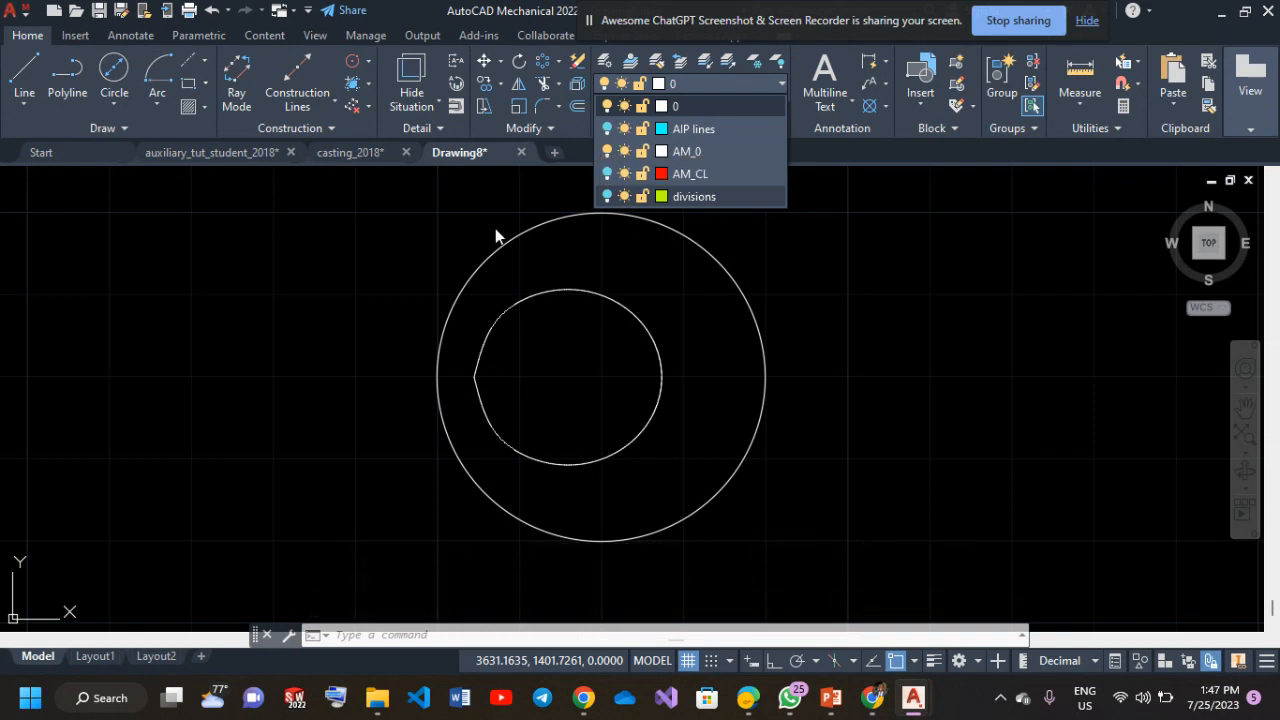
pyautogui.press('Escape')
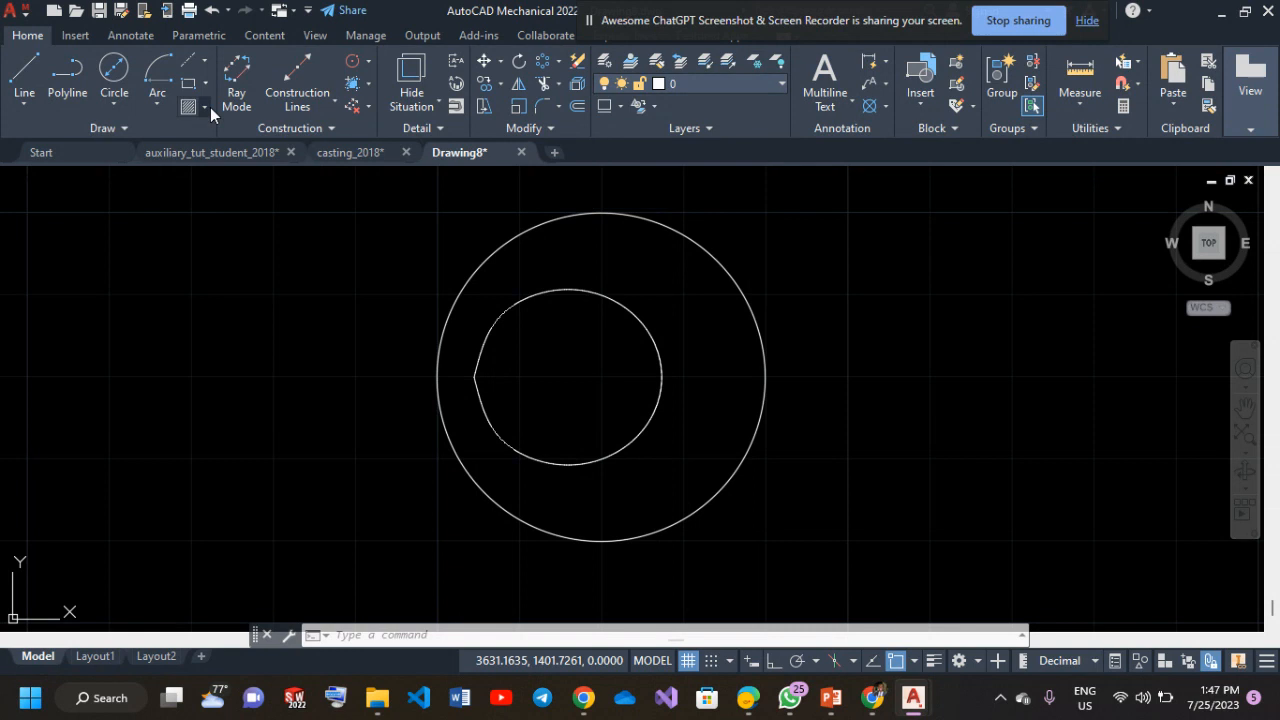
# Hatch the inside of the section curve in the cone's top view with the ANSI31 pattern at scale 1.
pyautogui.click(205, 107)
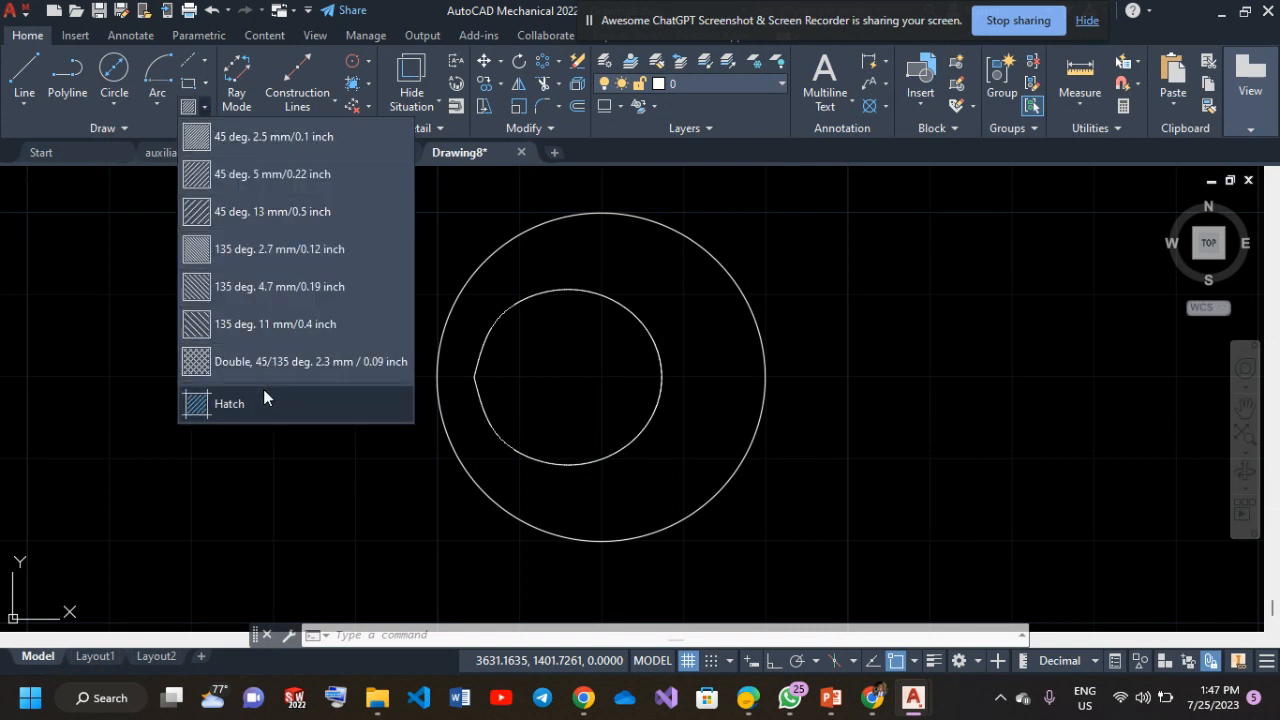
pyautogui.press('Escape')
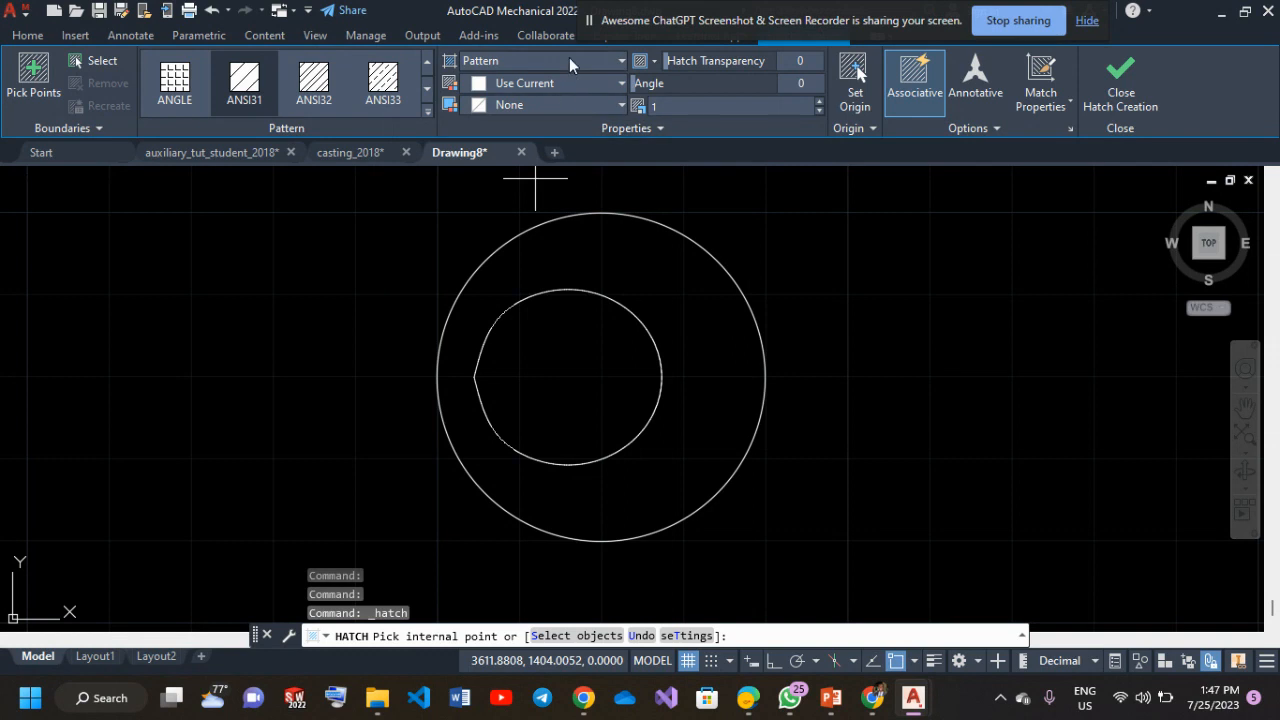
pyautogui.click(546, 401)
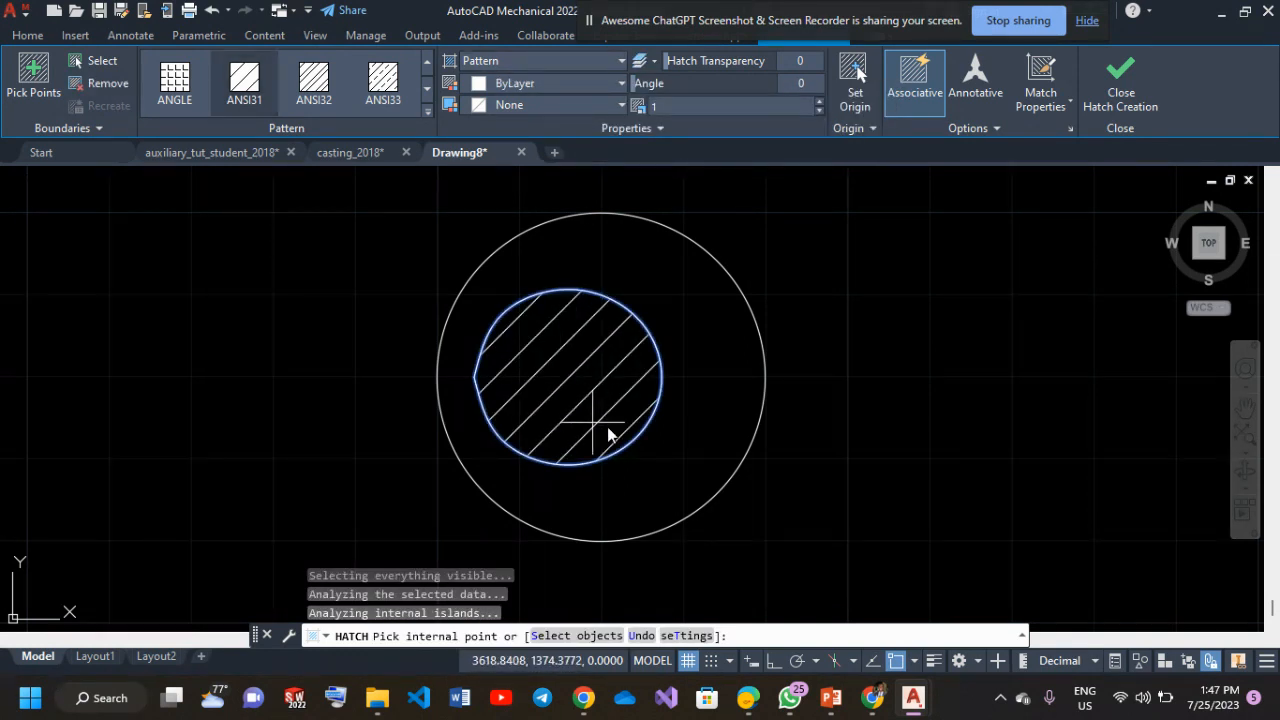
pyautogui.click(1117, 77)
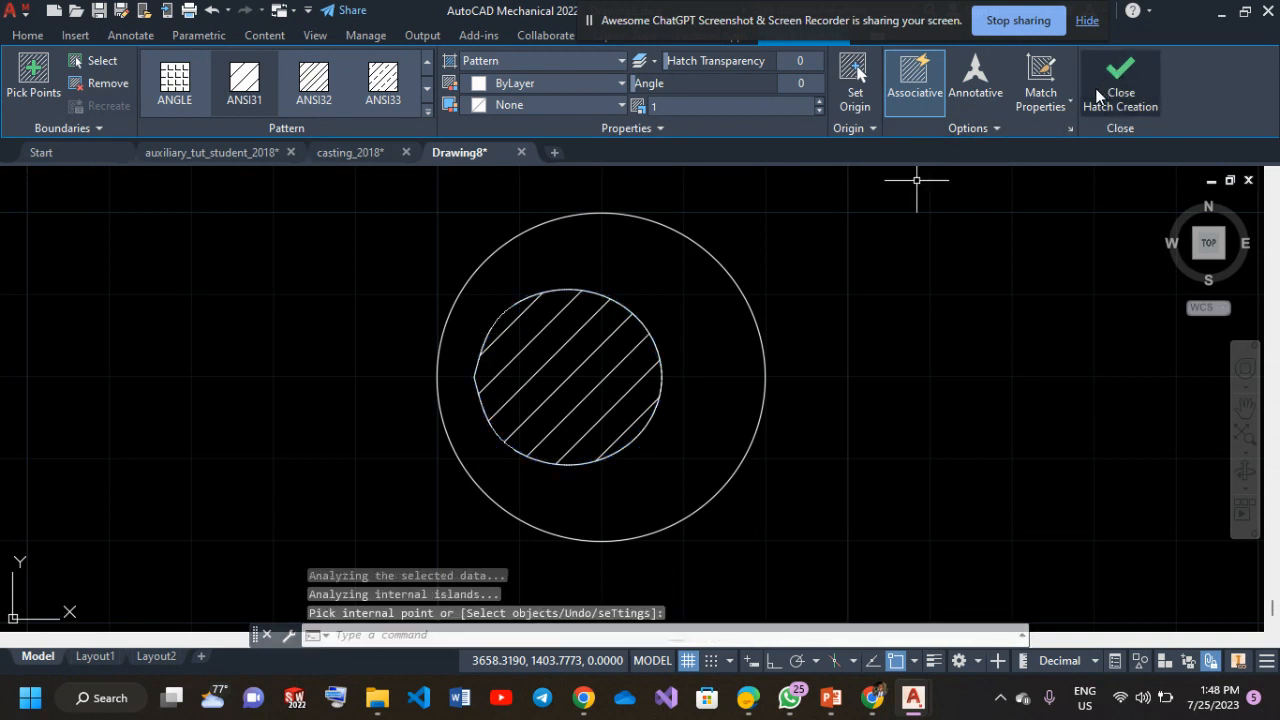
# Turn the AIP lines, AM_CL and divisions layers back on.
pyautogui.scroll(-3, 701, 414)
pyautogui.moveTo(692, 415); pyautogui.dragTo(525, 505, button='middle')
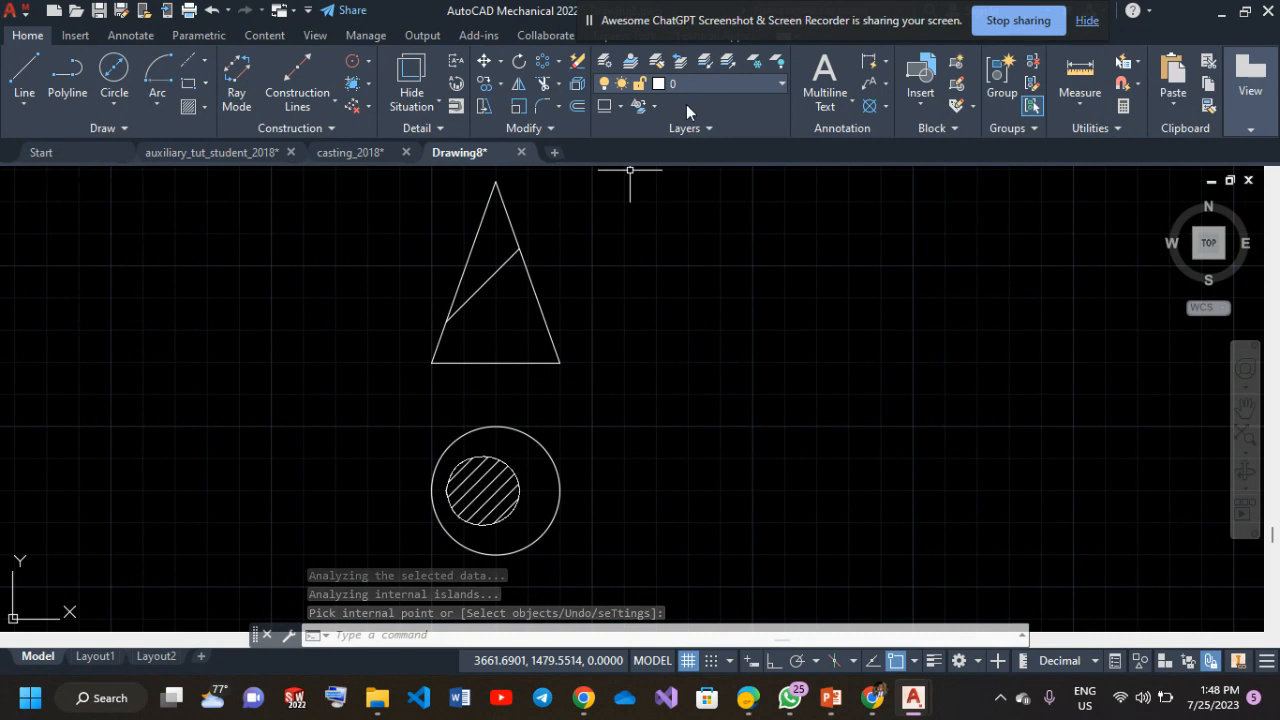
pyautogui.moveTo(555, 345)
pyautogui.mouseDown(button='middle')
pyautogui.moveTo(594, 400)
pyautogui.moveTo(649, 357)
pyautogui.mouseUp(button='middle')
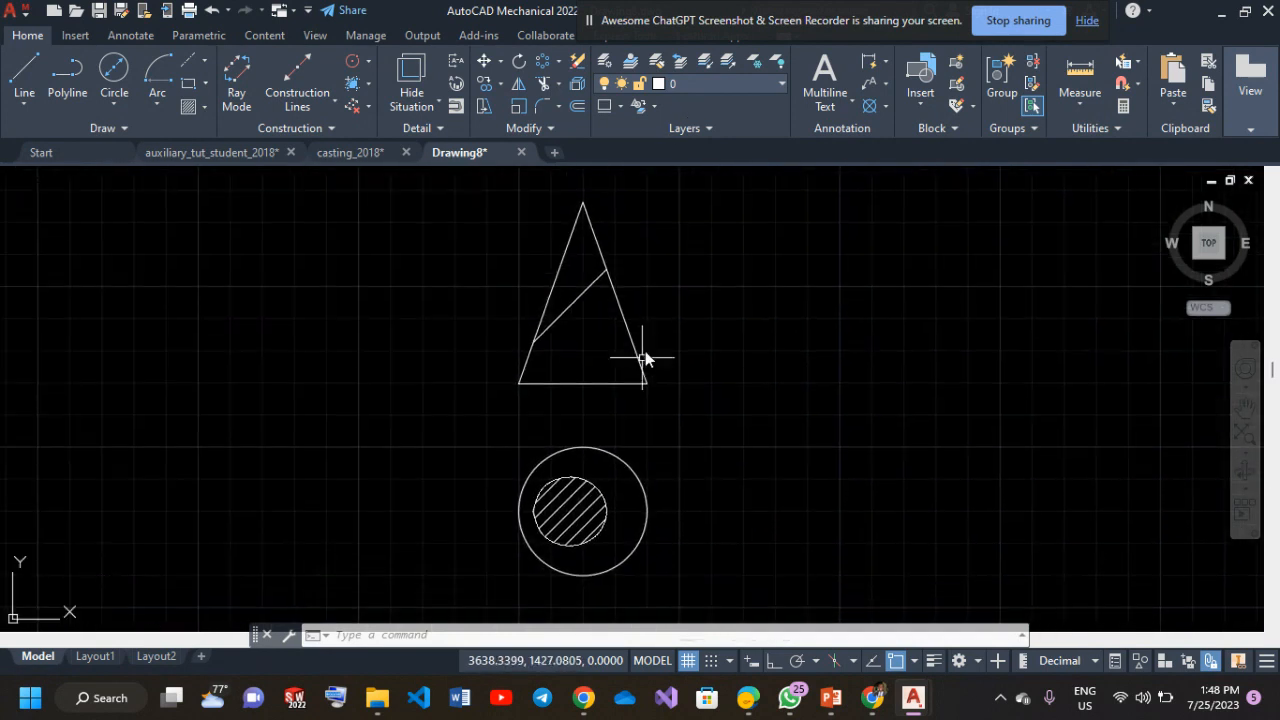
pyautogui.click(690, 83)
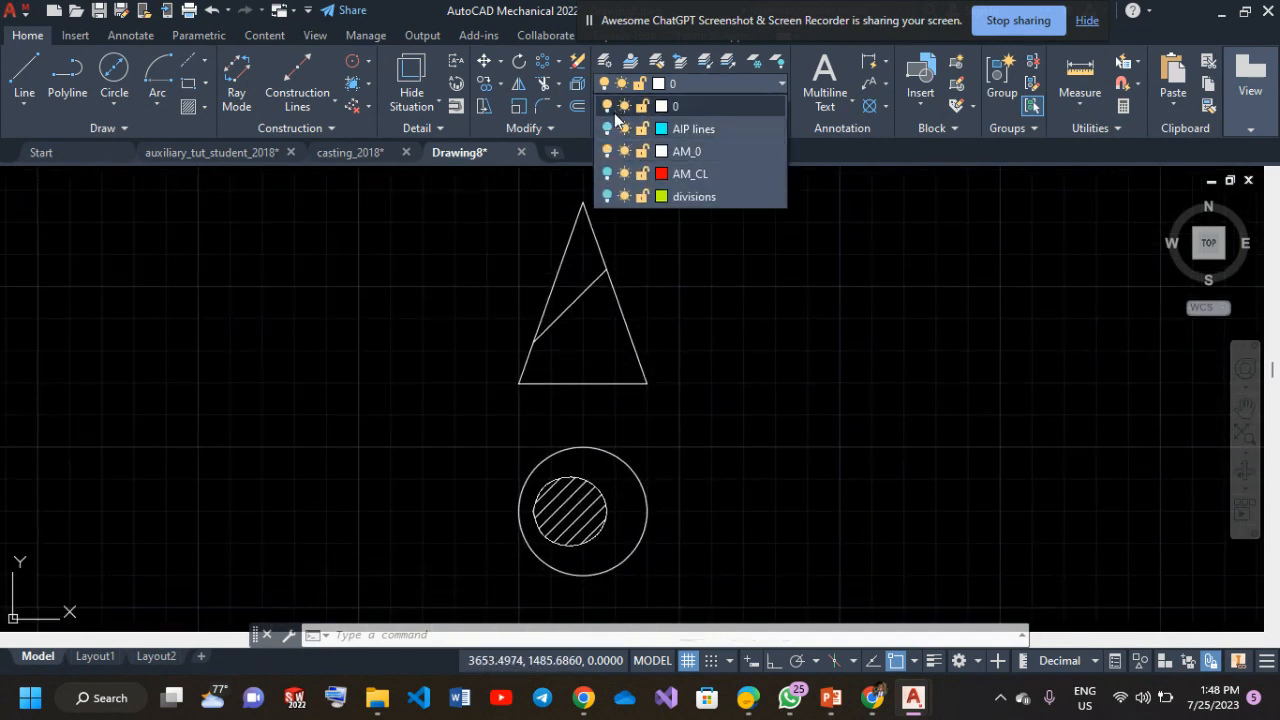
pyautogui.click(607, 130)
pyautogui.click(606, 174)
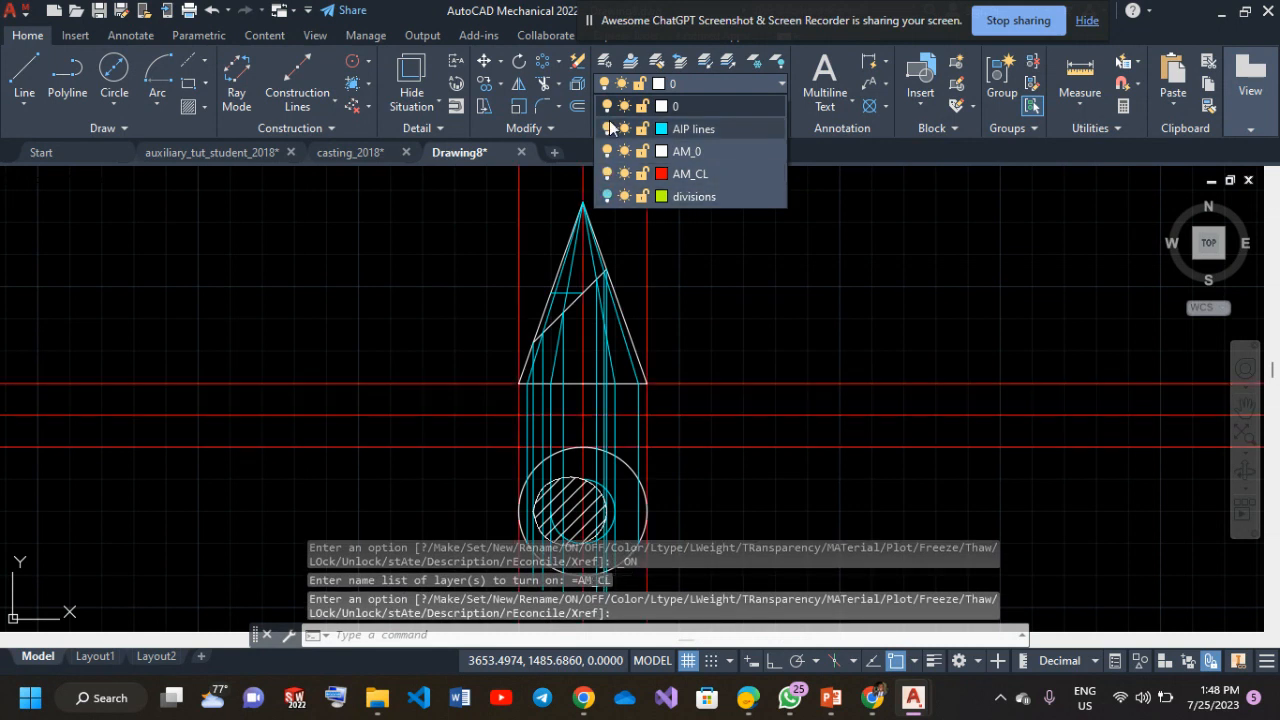
pyautogui.click(607, 196)
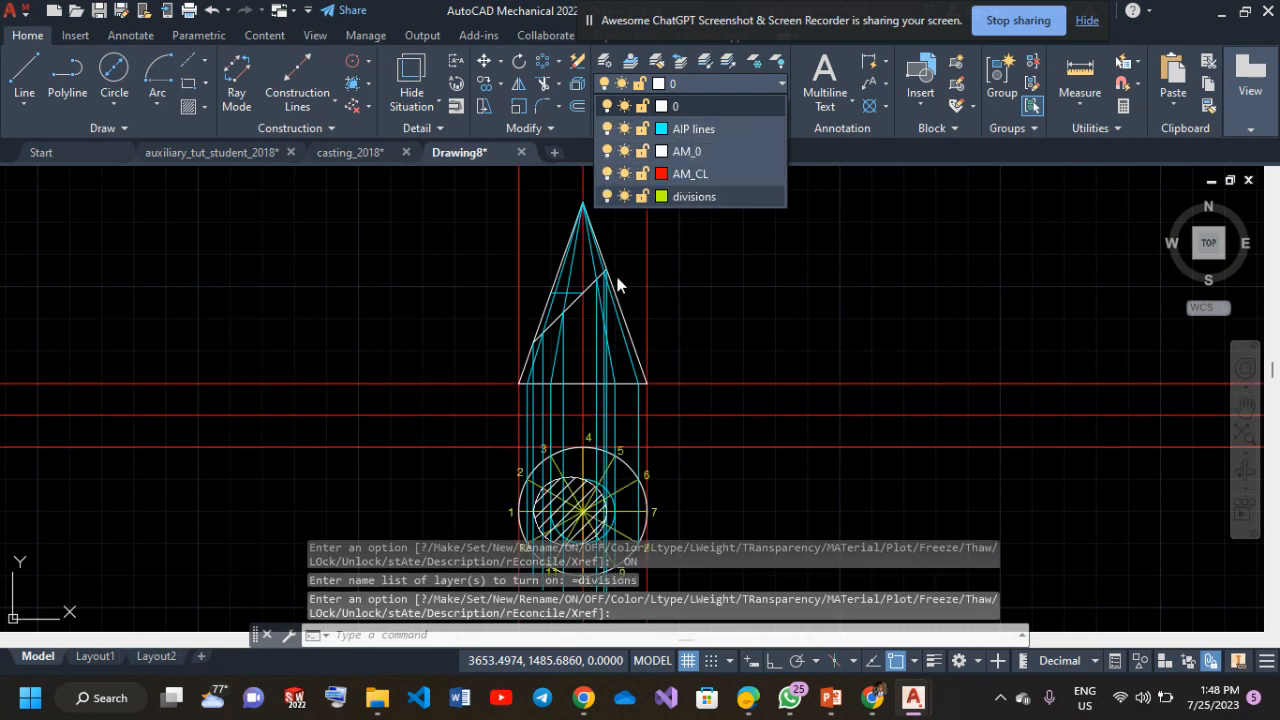
# Examine the cone's front and top views with their projection lines and the free space beside them.
pyautogui.moveTo(565, 422)
pyautogui.mouseDown(button='middle')
pyautogui.moveTo(634, 384)
pyautogui.moveTo(511, 406)
pyautogui.mouseUp(button='middle')
pyautogui.scroll(-2, 622, 386)
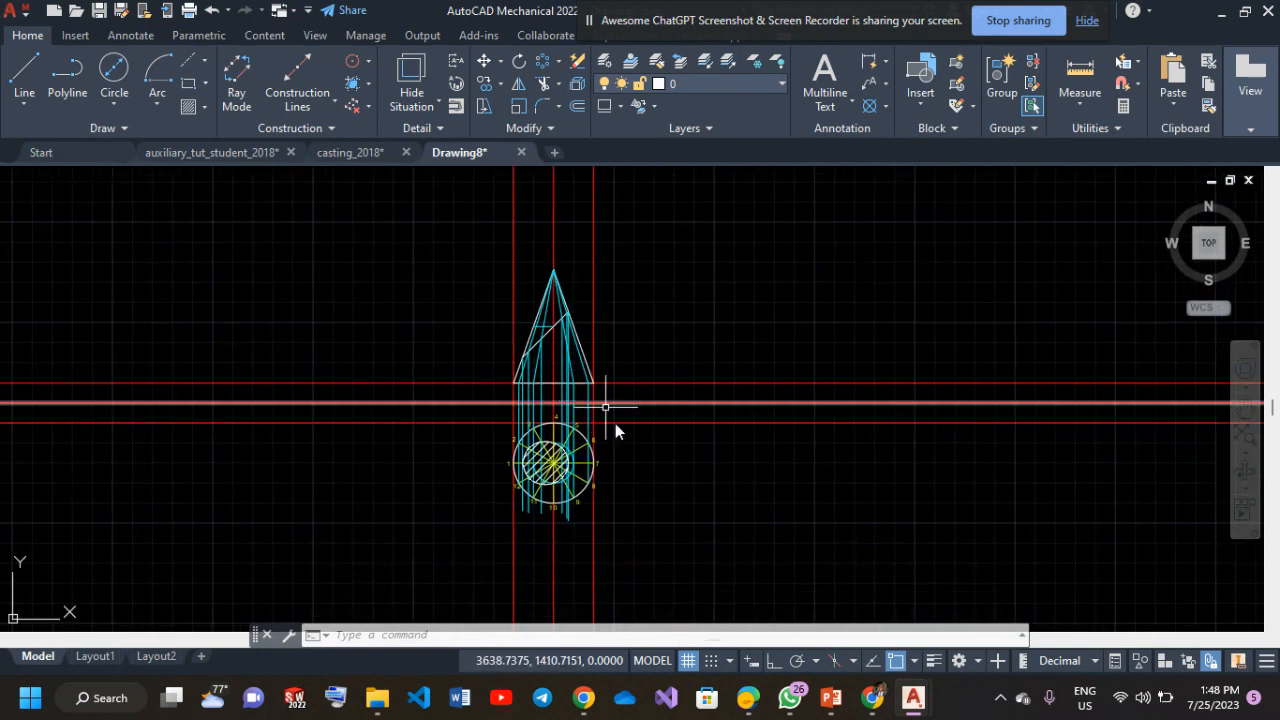
pyautogui.scroll(4, 645, 455)
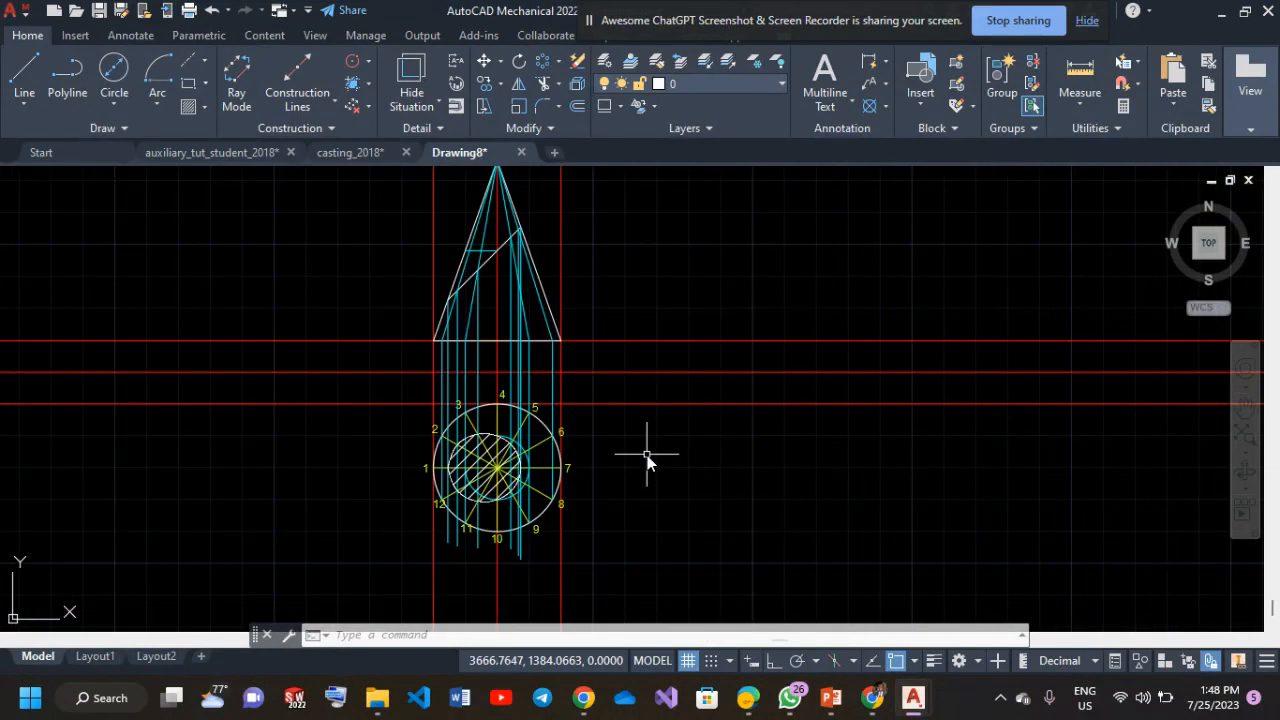
pyautogui.moveTo(660, 340)
pyautogui.mouseDown(button='middle')
pyautogui.moveTo(731, 569)
pyautogui.moveTo(838, 481)
pyautogui.mouseUp(button='middle')
pyautogui.scroll(-2, 838, 481)
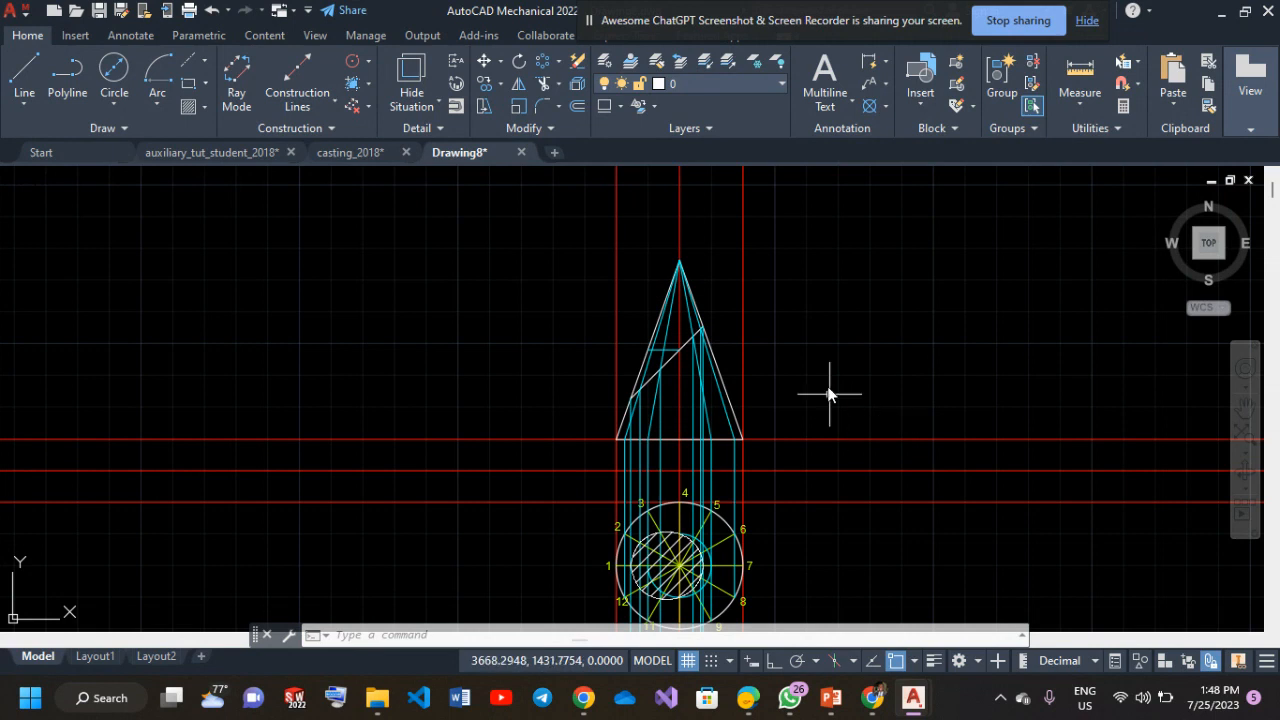
pyautogui.scroll(-2, 743, 381)
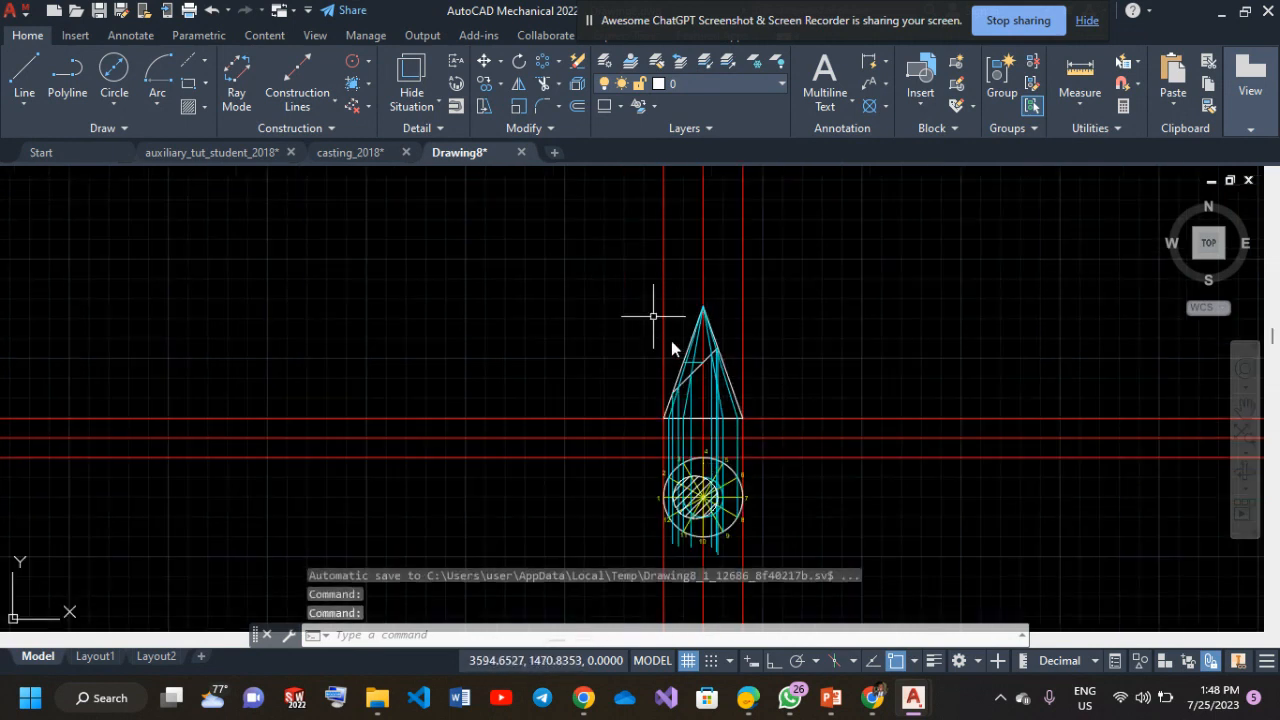
pyautogui.moveTo(759, 289); pyautogui.dragTo(654, 284, button='middle')
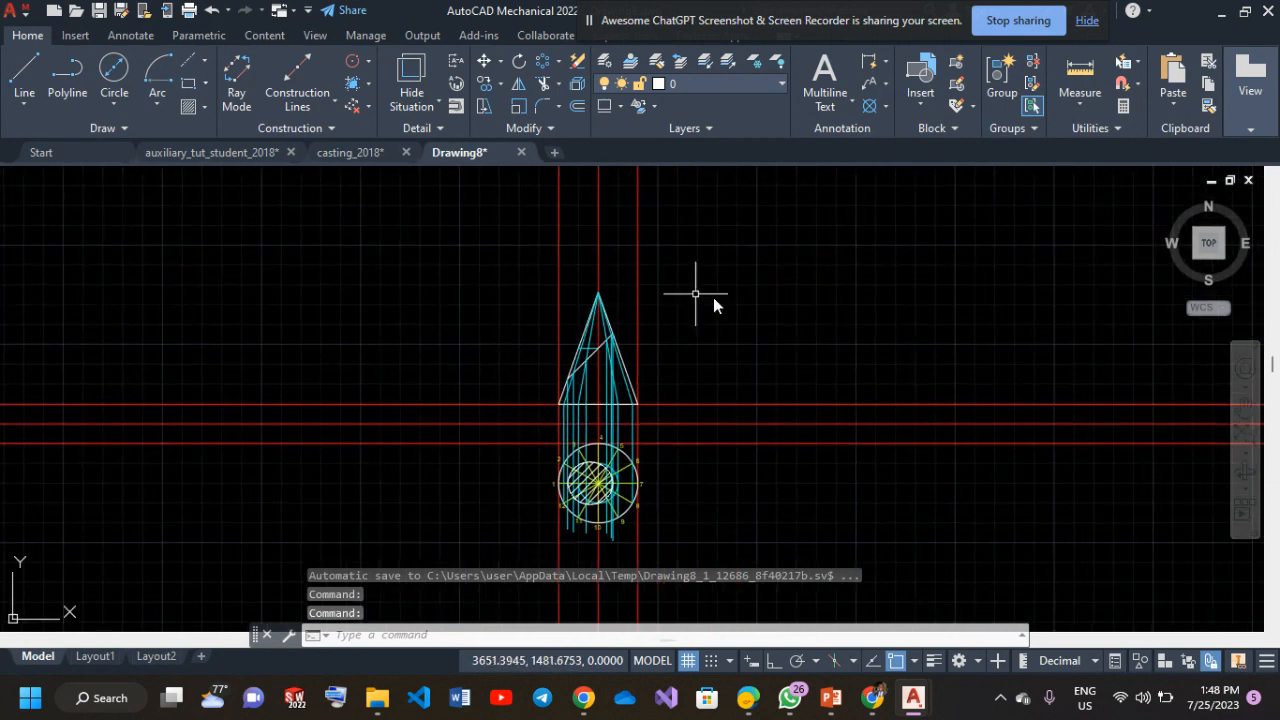
pyautogui.scroll(5, 545, 340)
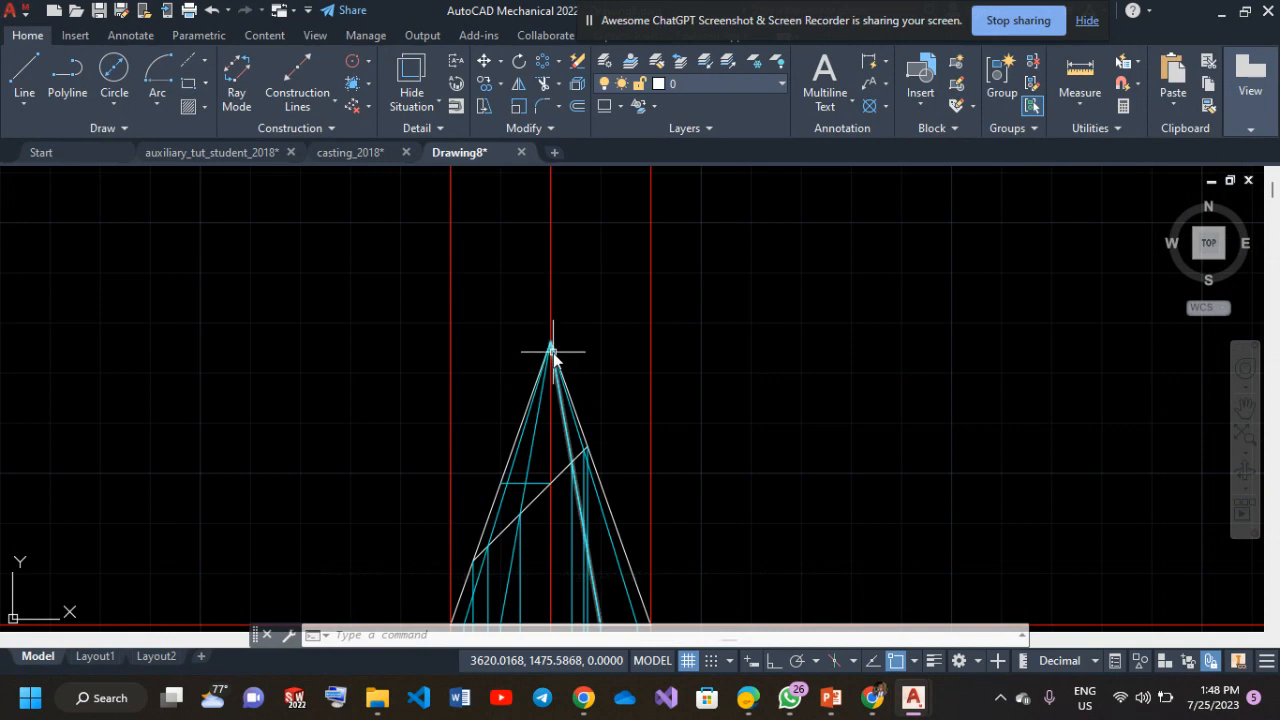
pyautogui.moveTo(552, 355); pyautogui.dragTo(445, 192, button='middle')
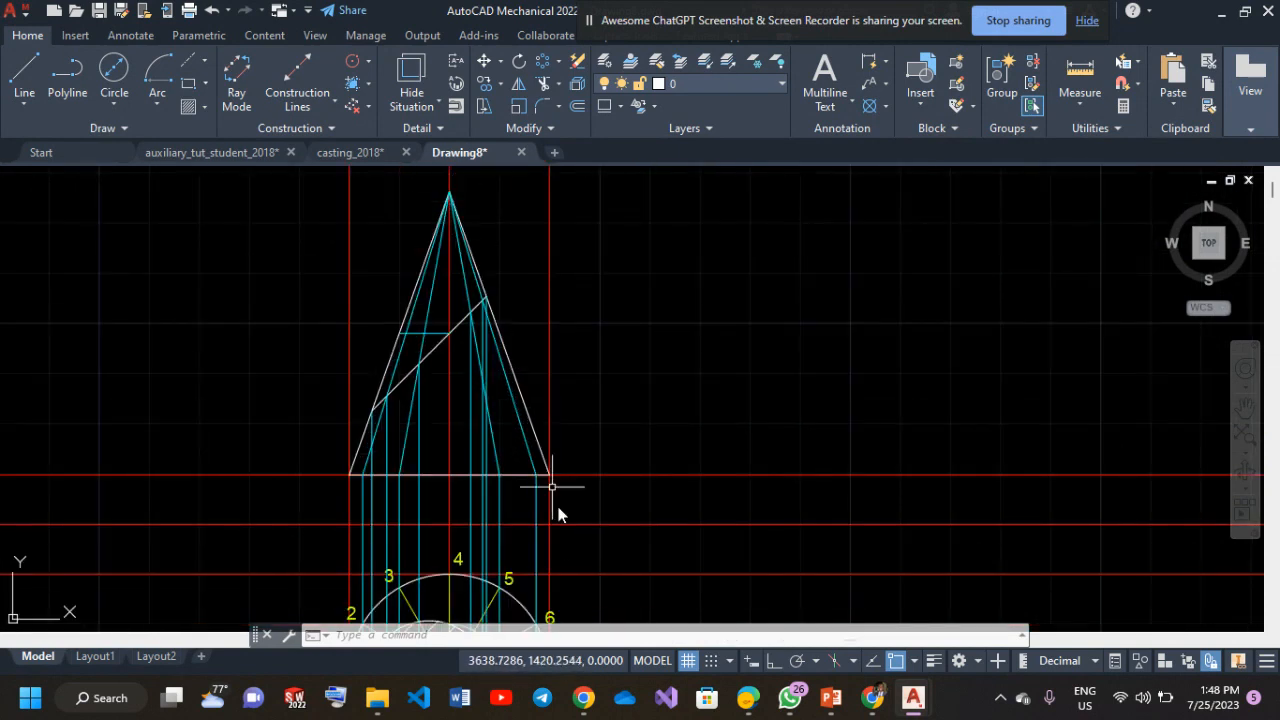
pyautogui.moveTo(651, 233); pyautogui.dragTo(641, 337, button='middle')
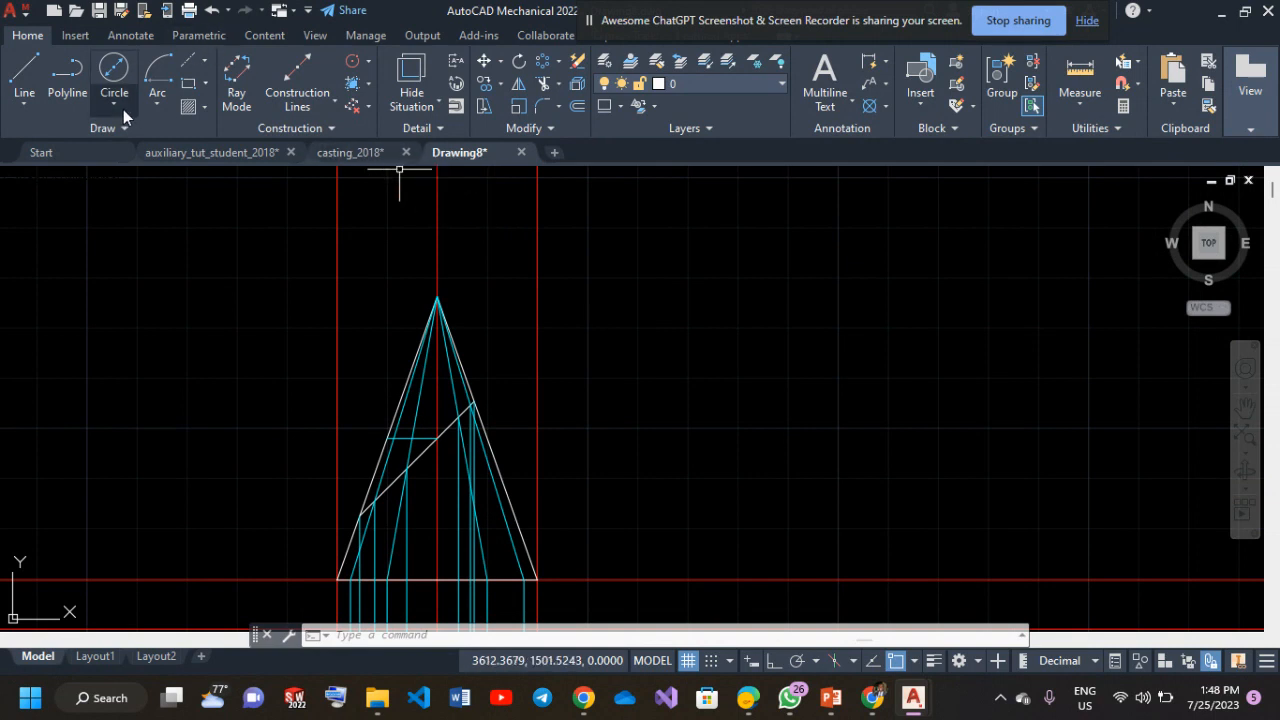
# Draw a center-start-angle arc centred on the cone's apex, starting at the right base corner, with a 120° included angle.
pyautogui.click(152, 104)
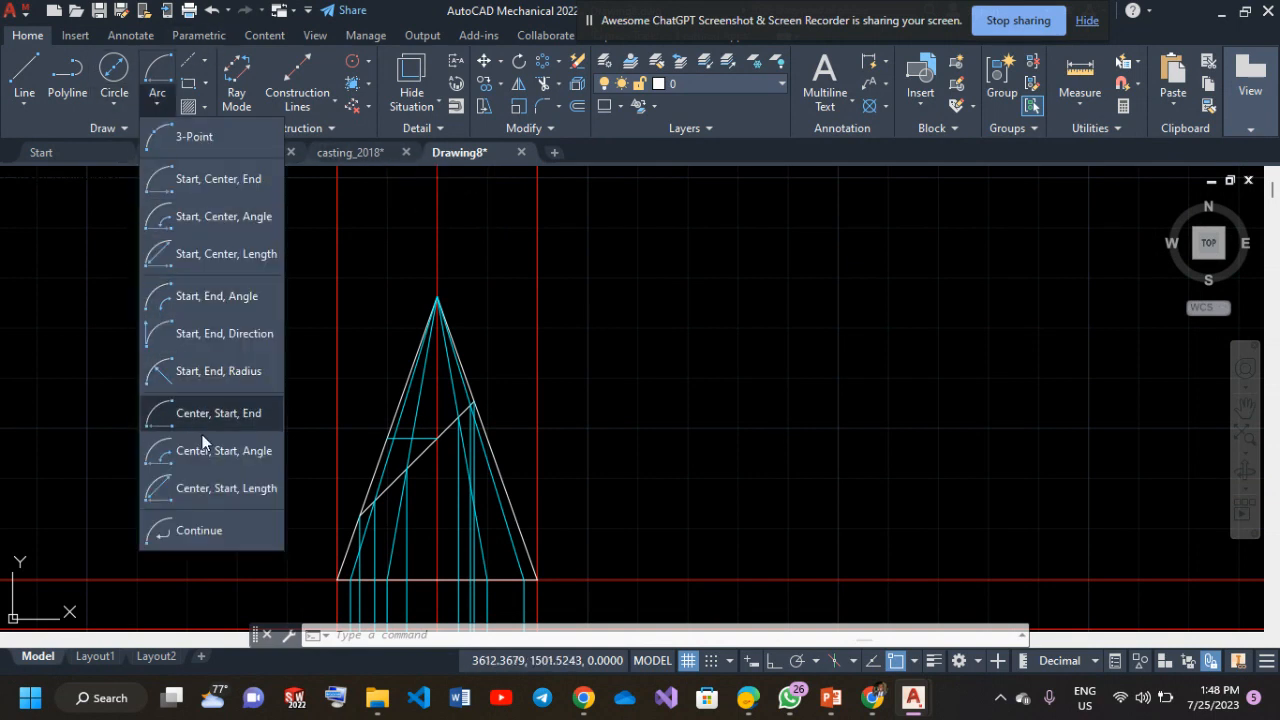
pyautogui.click(251, 450)
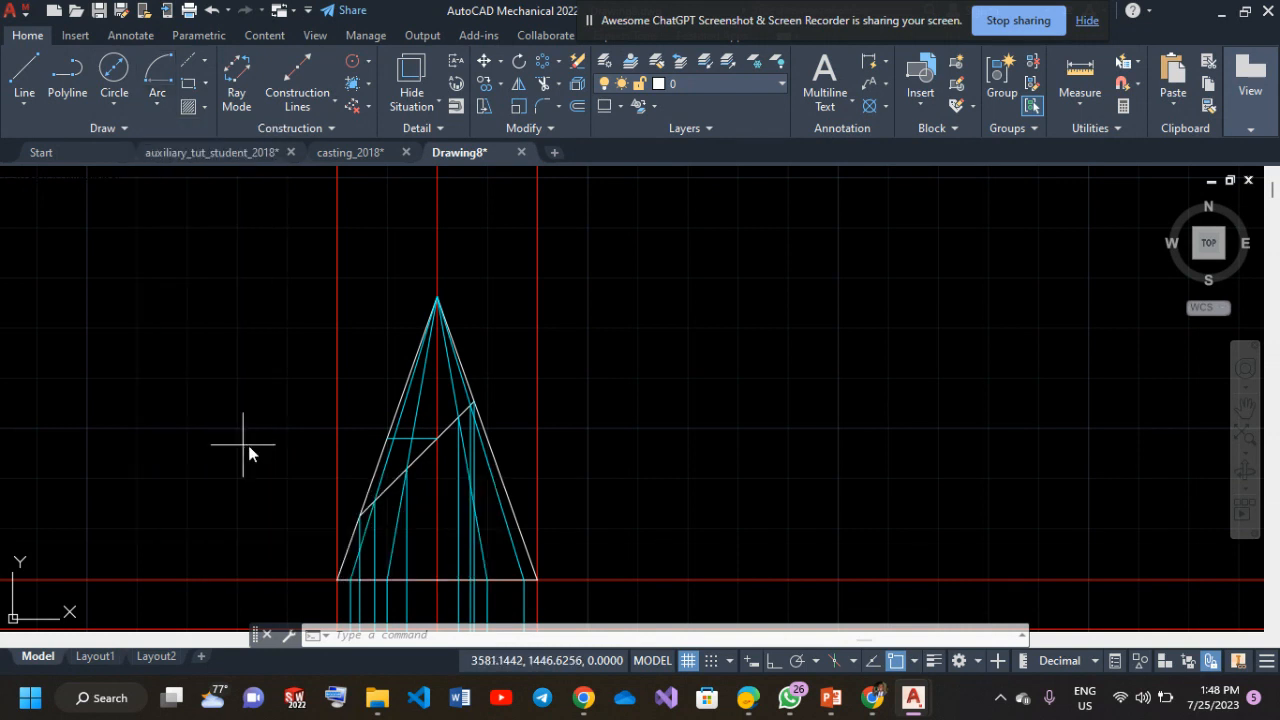
pyautogui.click(436, 298)
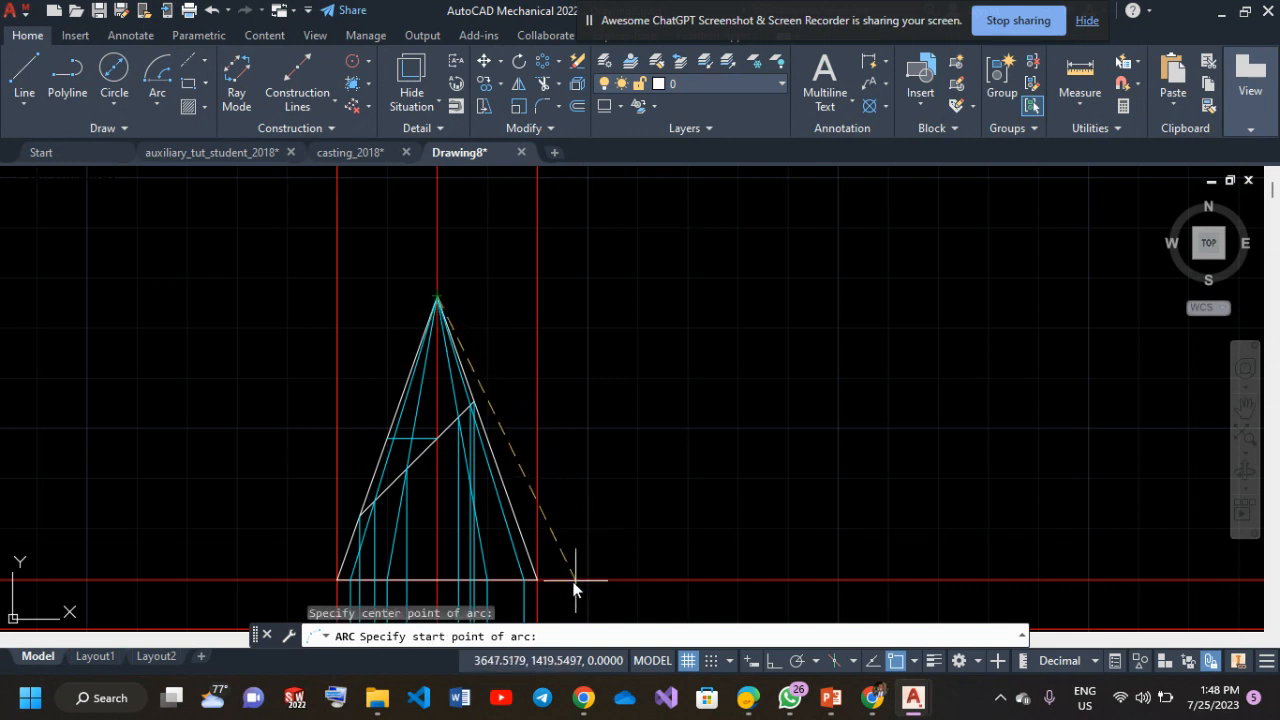
pyautogui.click(537, 580)
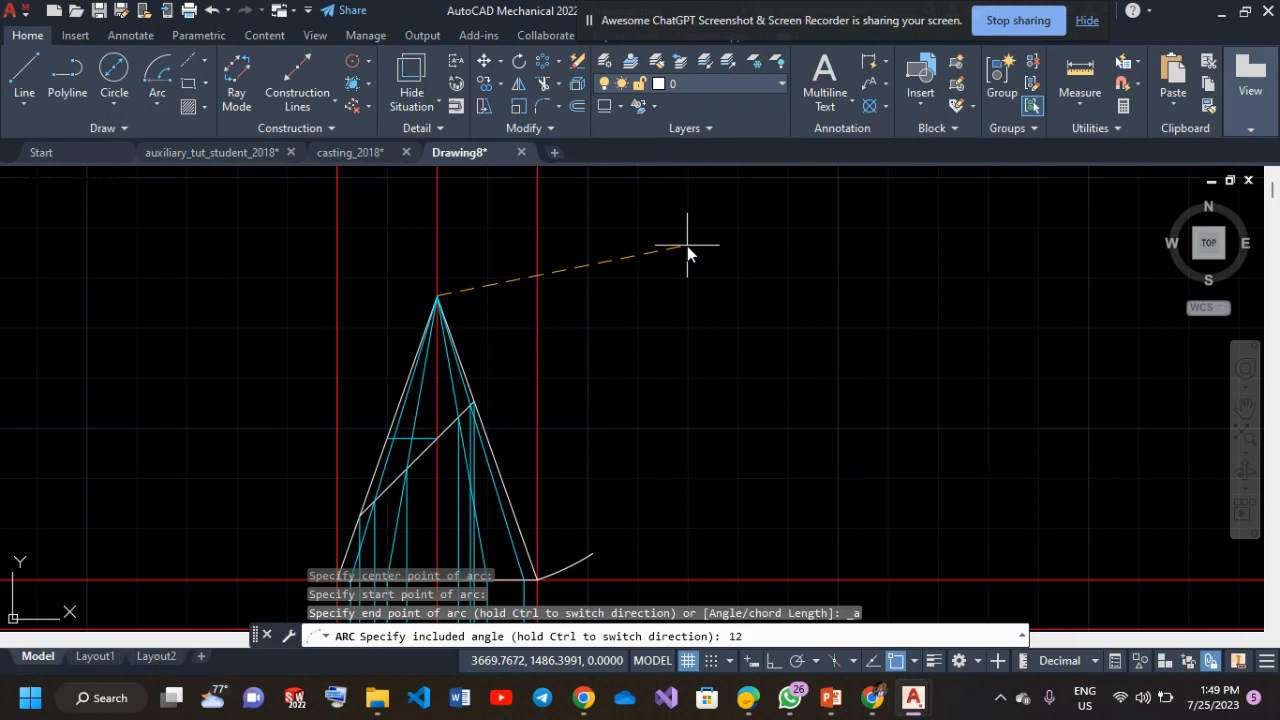
pyautogui.write('120')
pyautogui.press('Return')
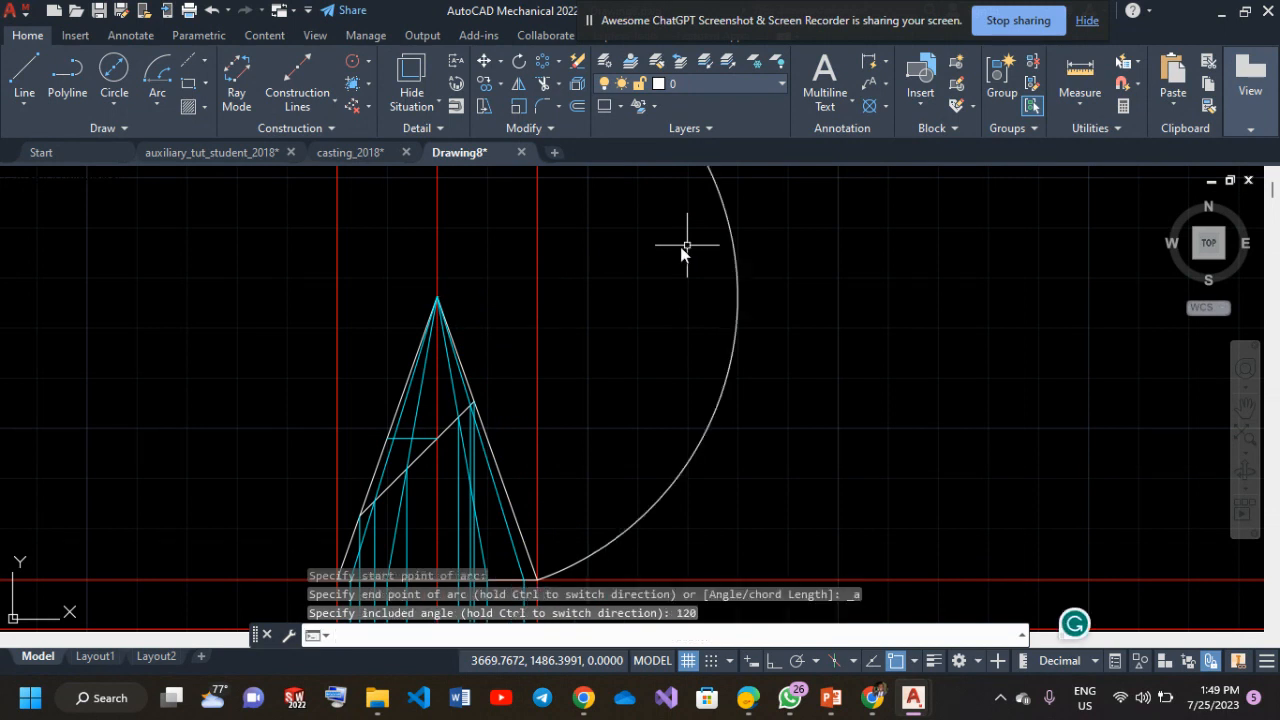
# Draw a line from the upper end of the development arc to the cone's apex.
pyautogui.scroll(-4, 680, 252)
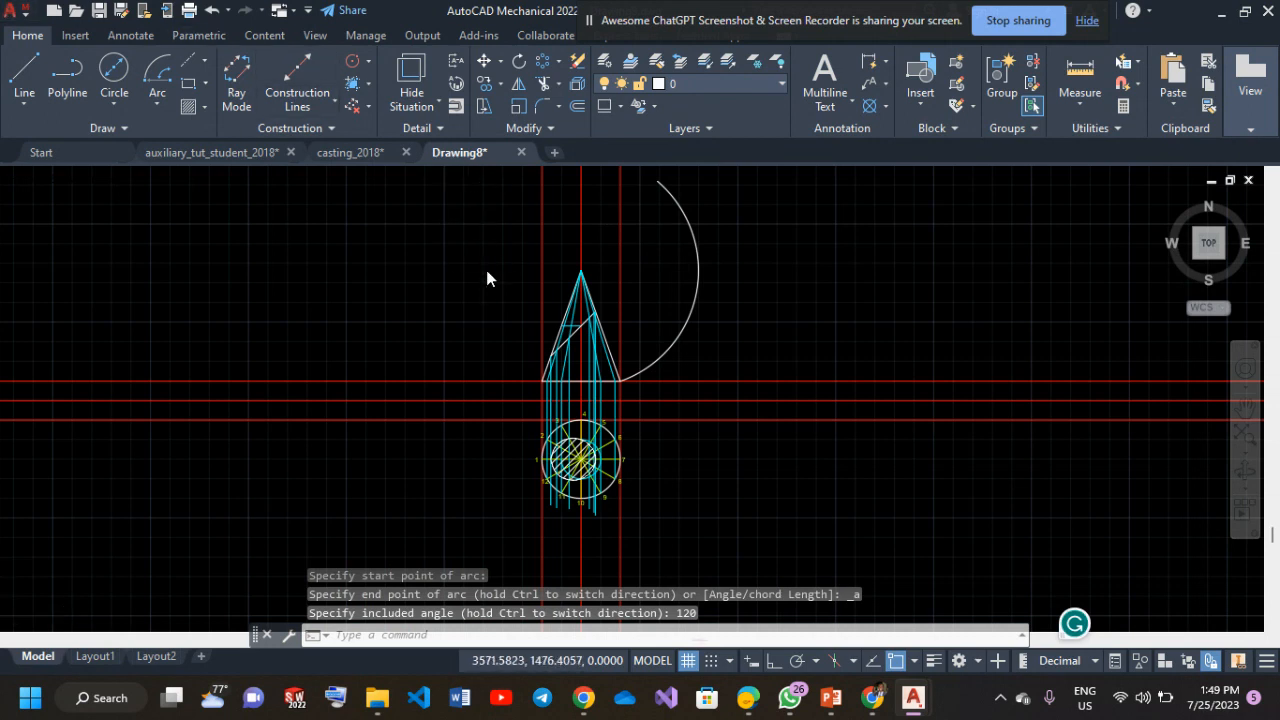
pyautogui.scroll(-2, 490, 364)
pyautogui.scroll(4, 490, 364)
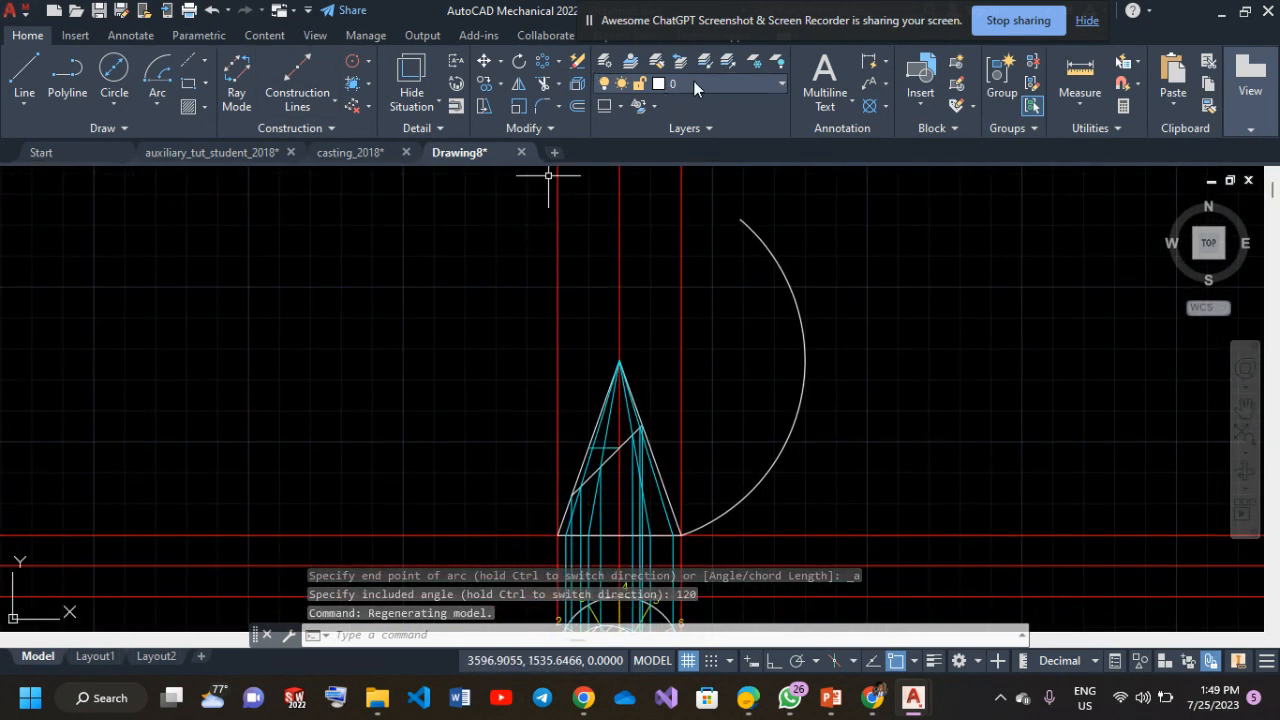
pyautogui.click(24, 72)
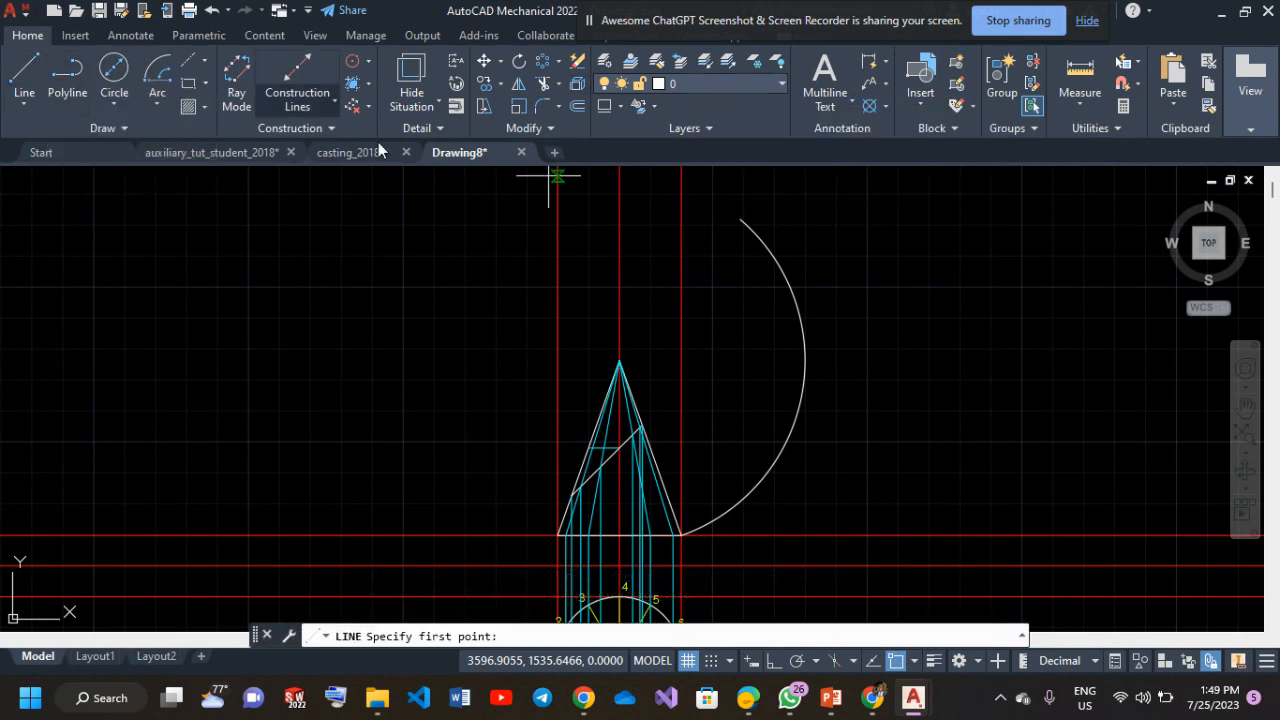
pyautogui.click(740, 219)
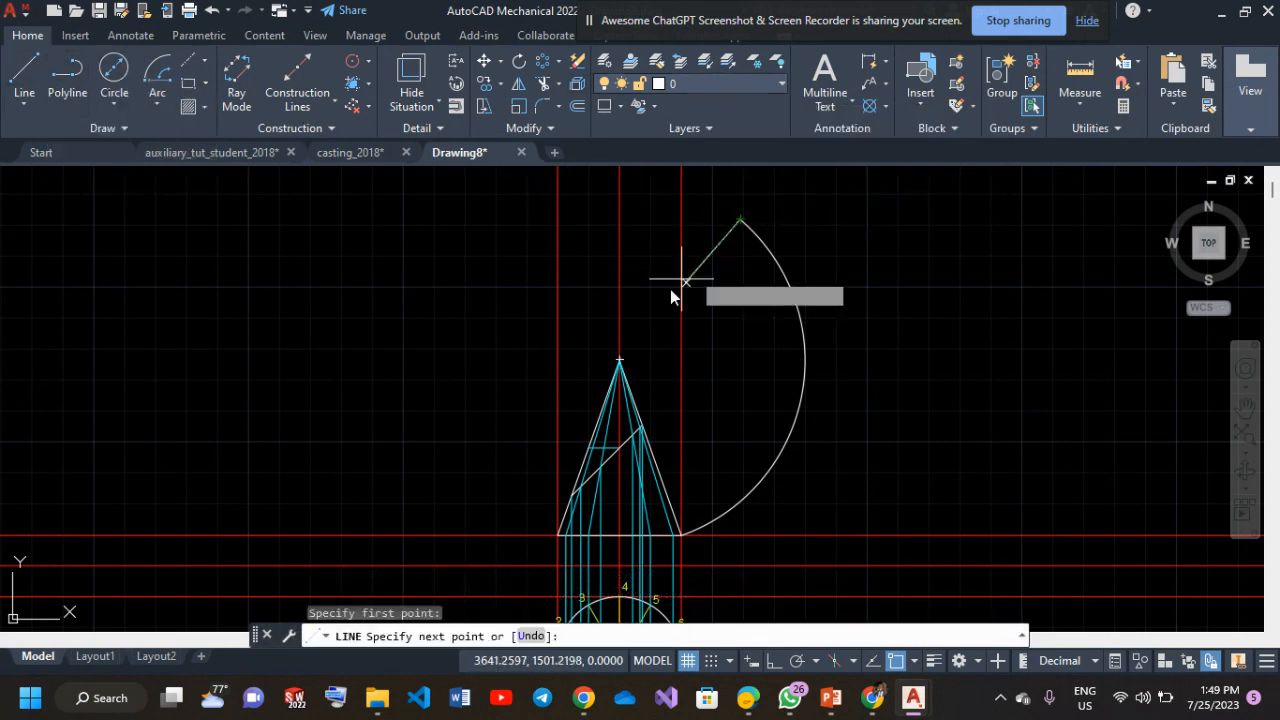
pyautogui.click(620, 359)
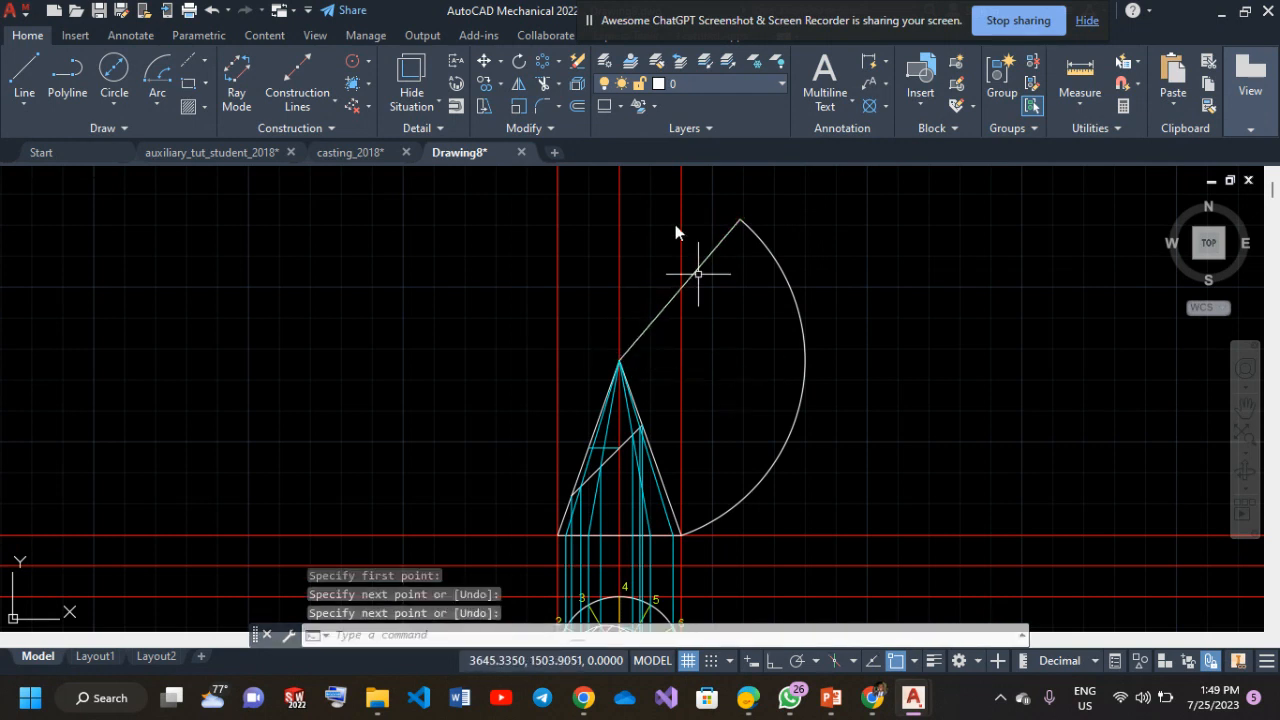
# Create a polar array of the cone's right slant edge about the apex.
pyautogui.scroll(3, 758, 360)
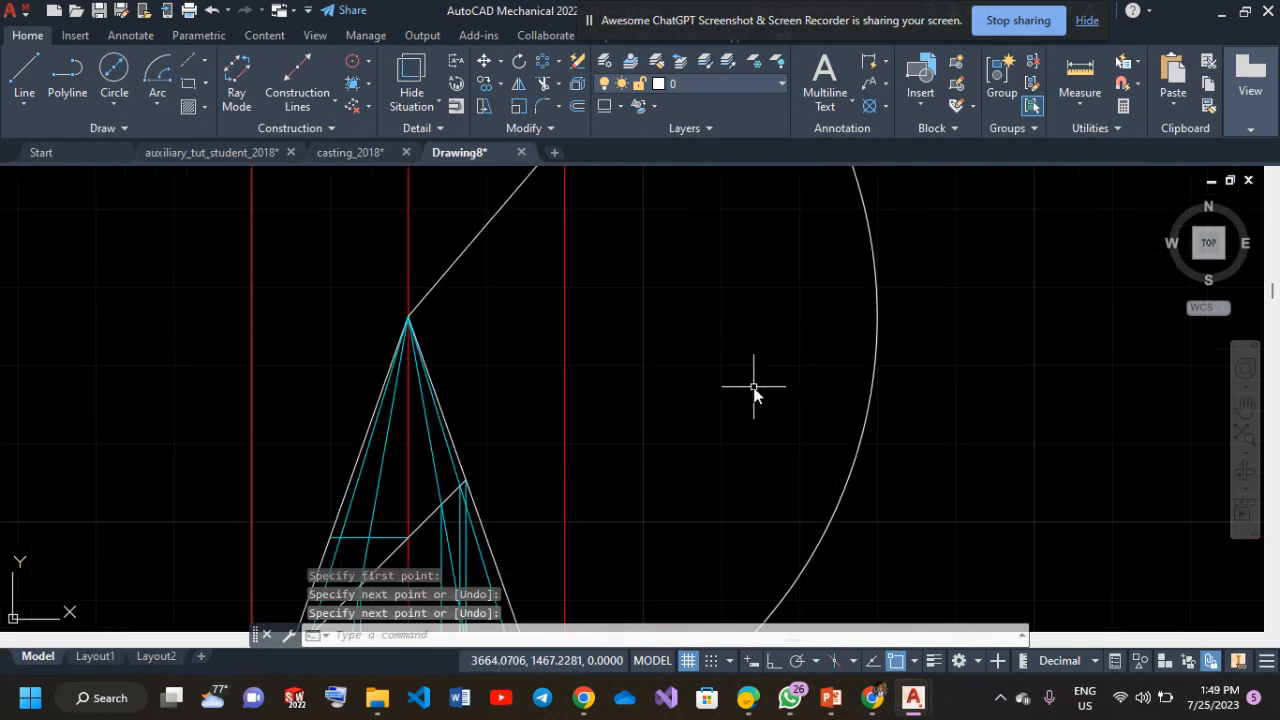
pyautogui.scroll(-2, 743, 391)
pyautogui.scroll(-1, 735, 330)
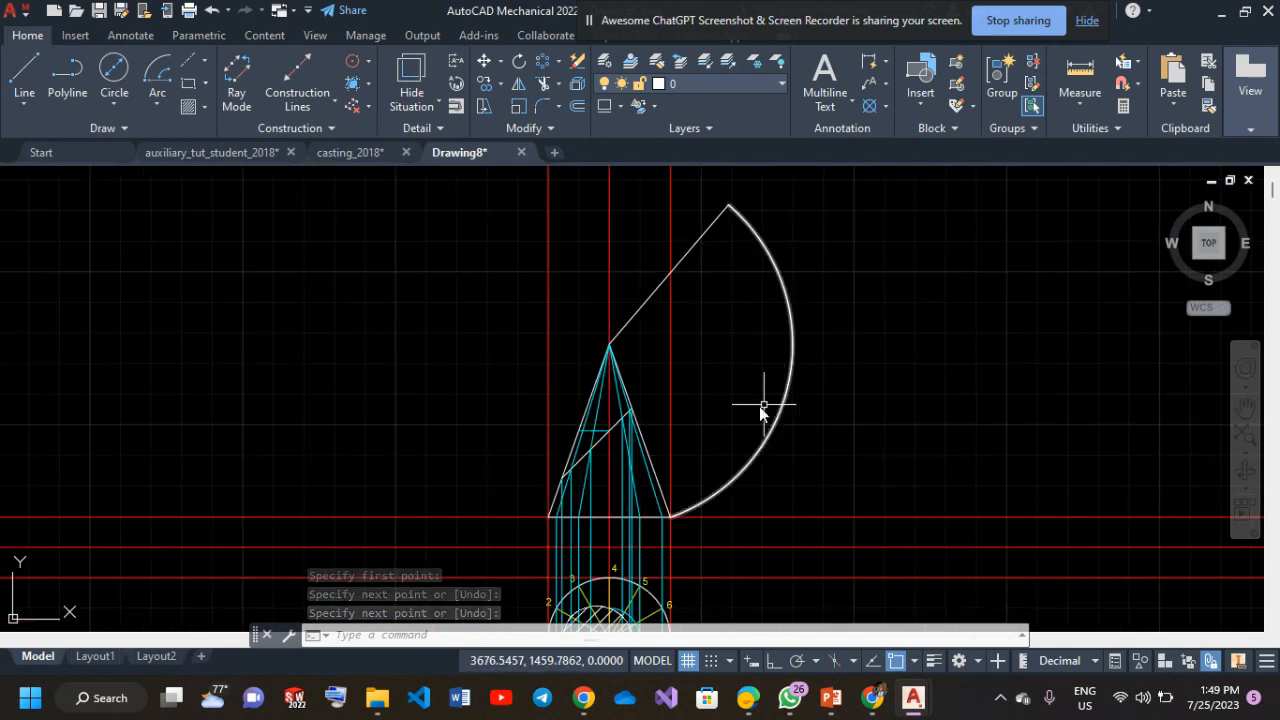
pyautogui.click(545, 61)
pyautogui.click(655, 465)
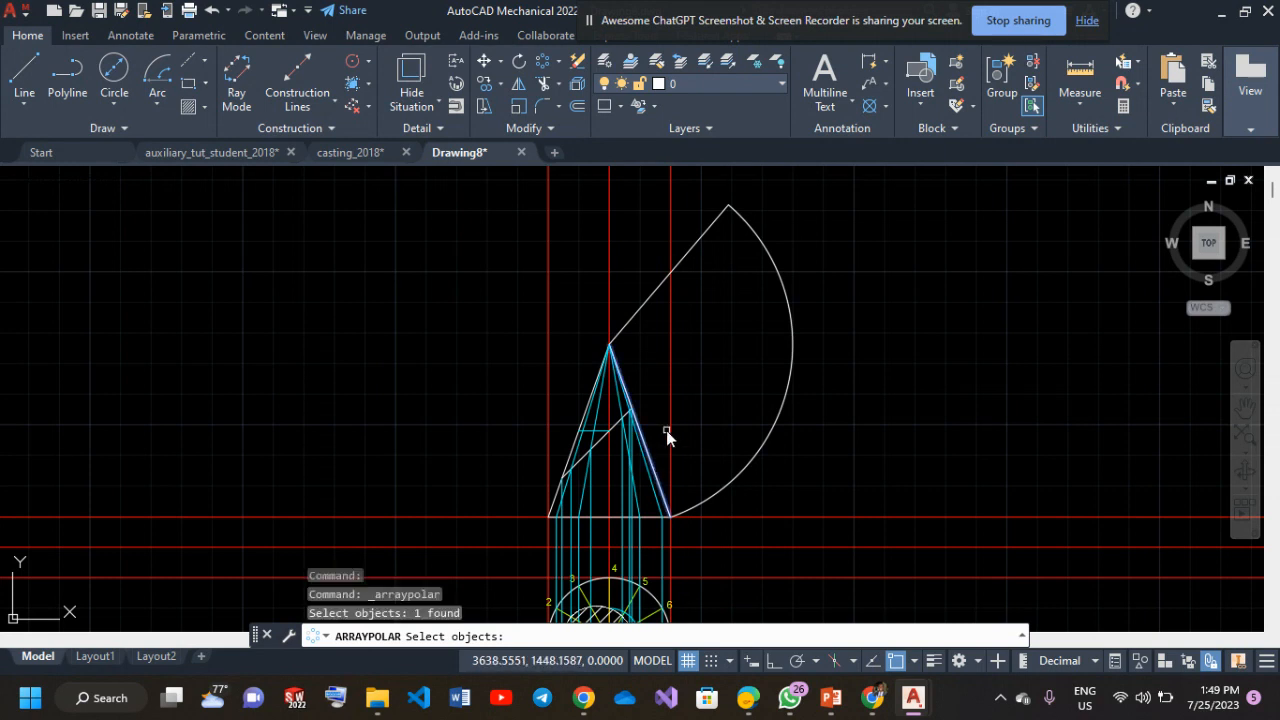
pyautogui.press('Return')
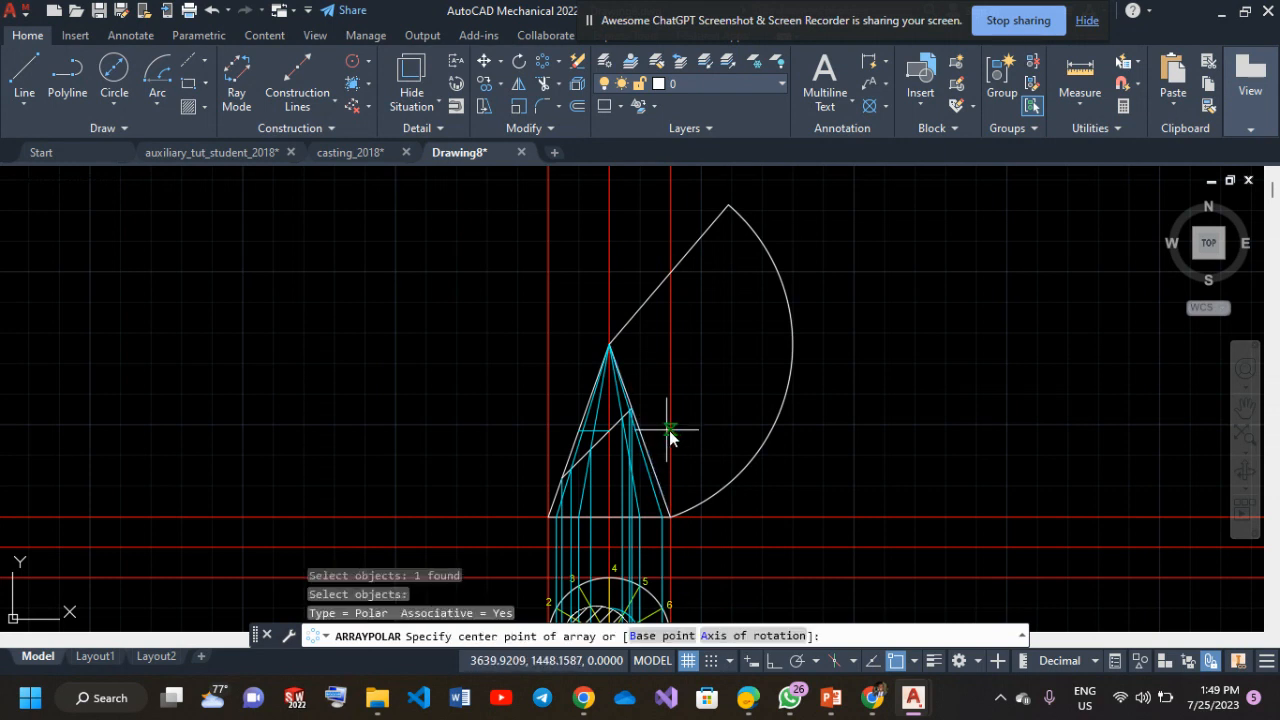
pyautogui.click(610, 345)
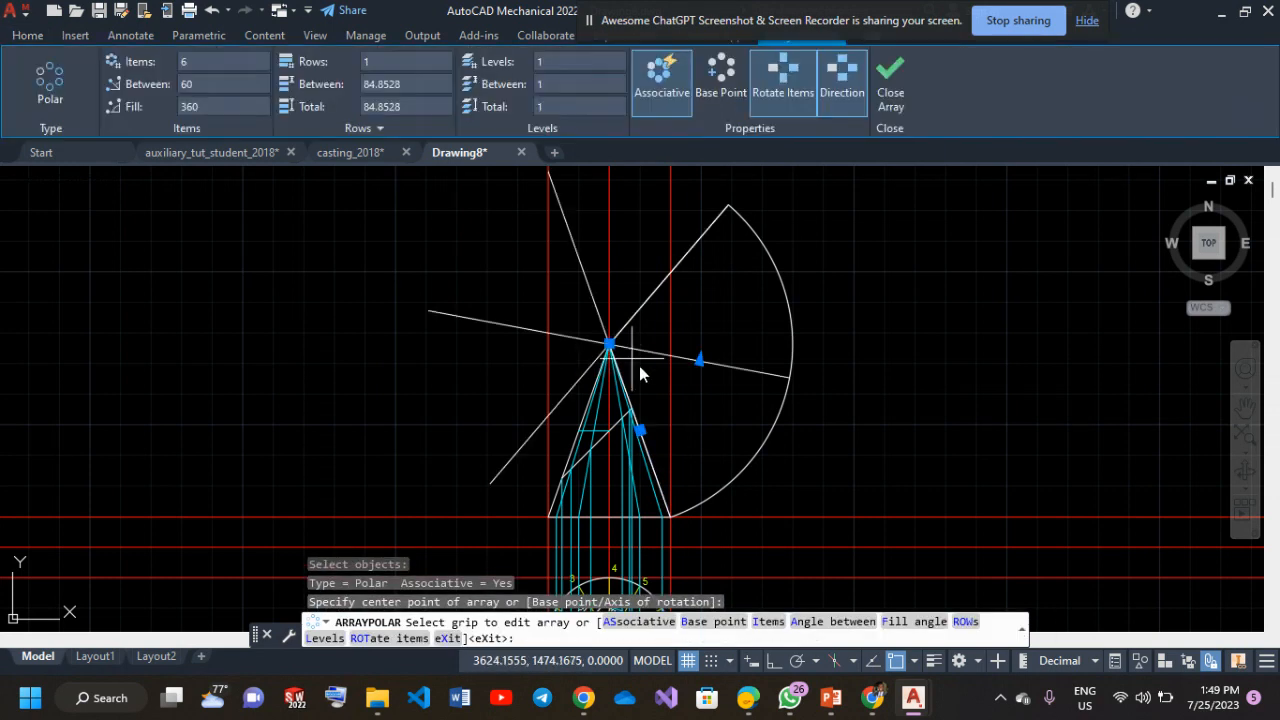
# Set the polar array to 13 items with a 120° fill angle and finish it.
pyautogui.click(200, 107)
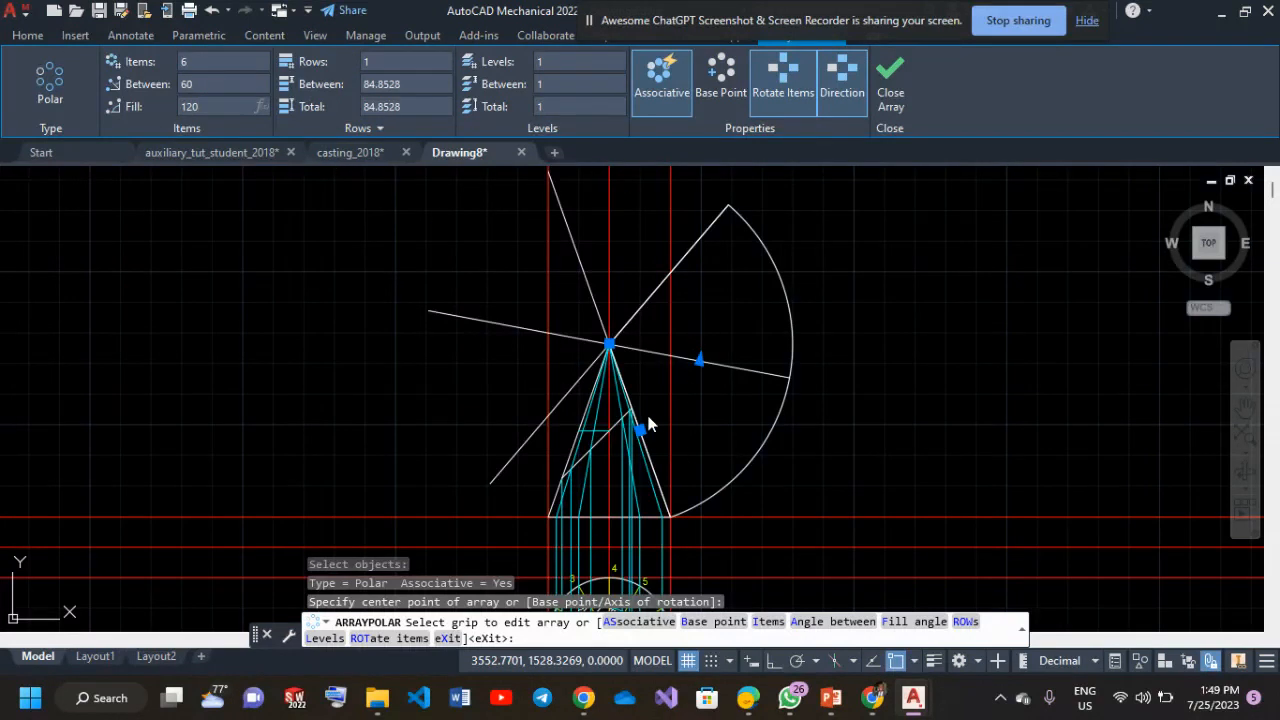
pyautogui.click(187, 63)
pyautogui.write('6')
pyautogui.press('Return')
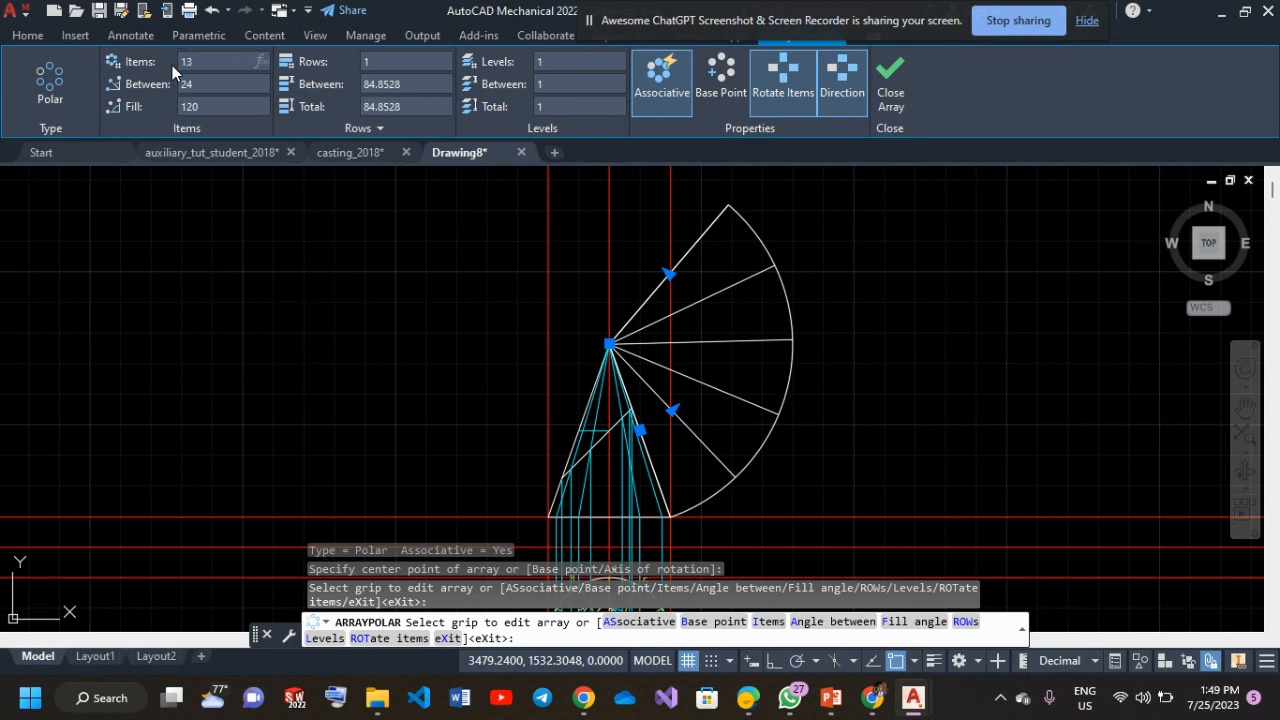
pyautogui.press('Return')
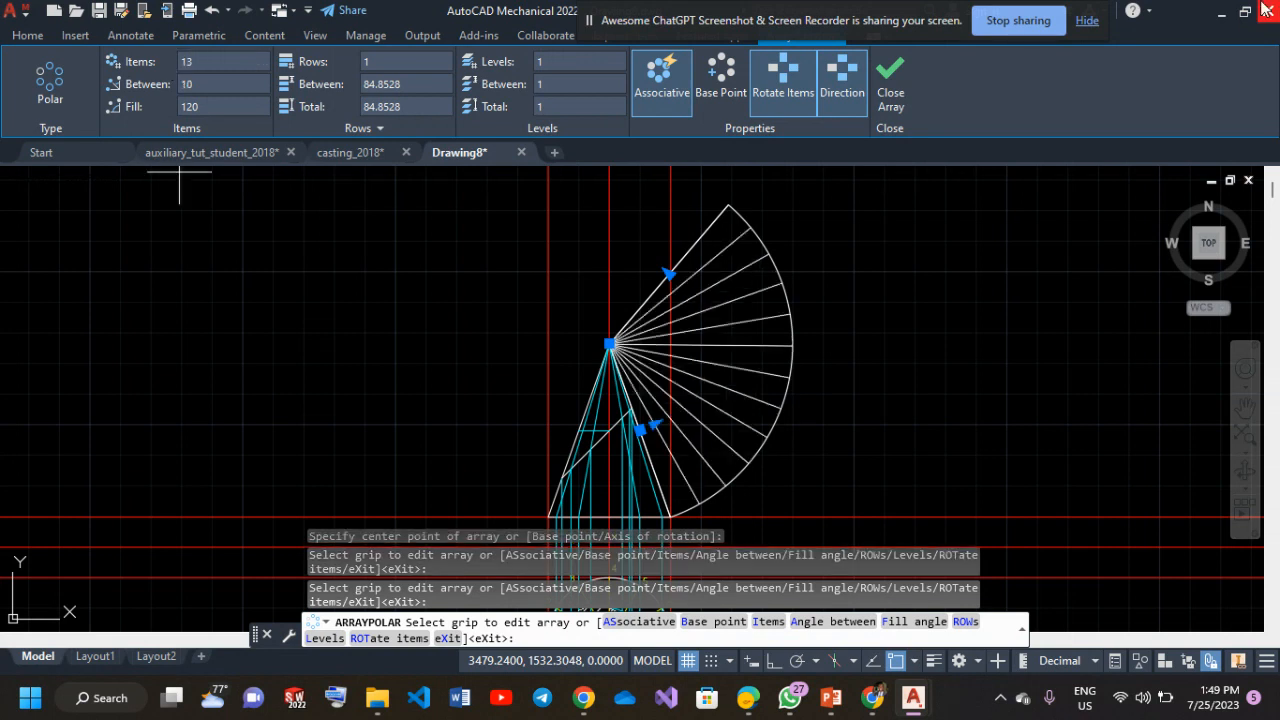
pyautogui.click(887, 100)
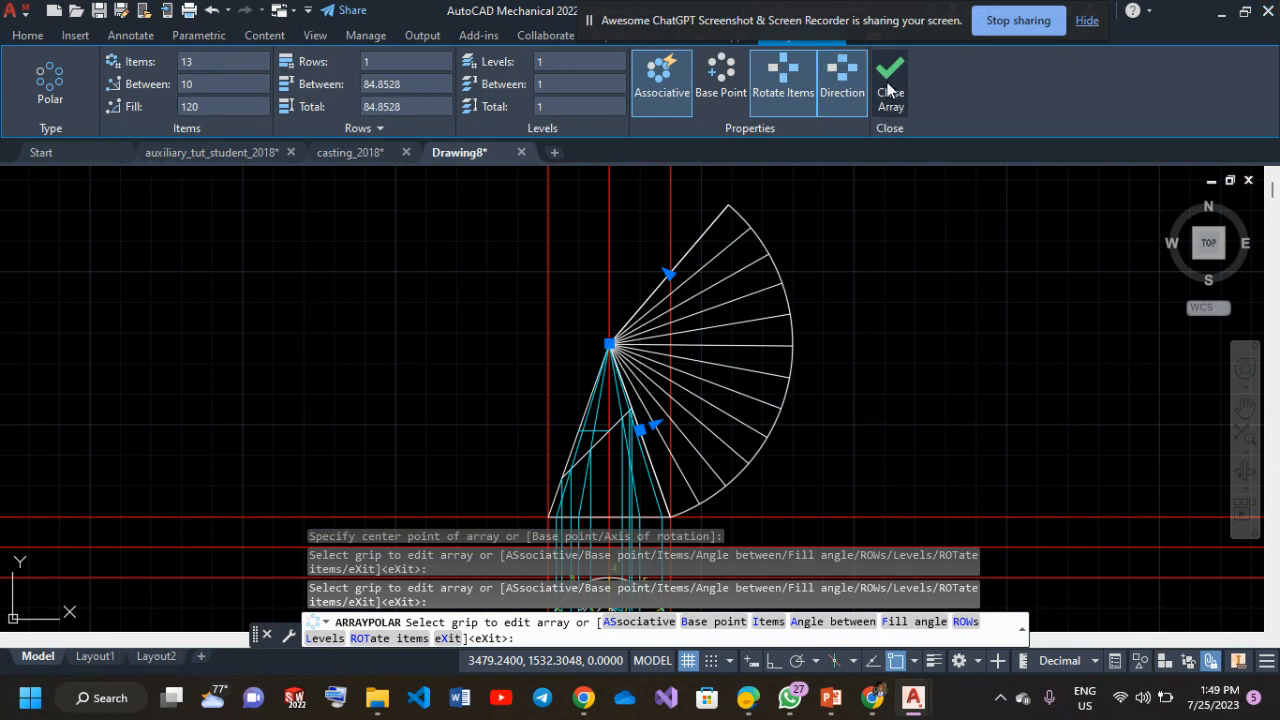
# Copy the top view's division label 1 to the start of the development arc and its first division line.
pyautogui.scroll(-3, 837, 334)
pyautogui.scroll(3, 841, 334)
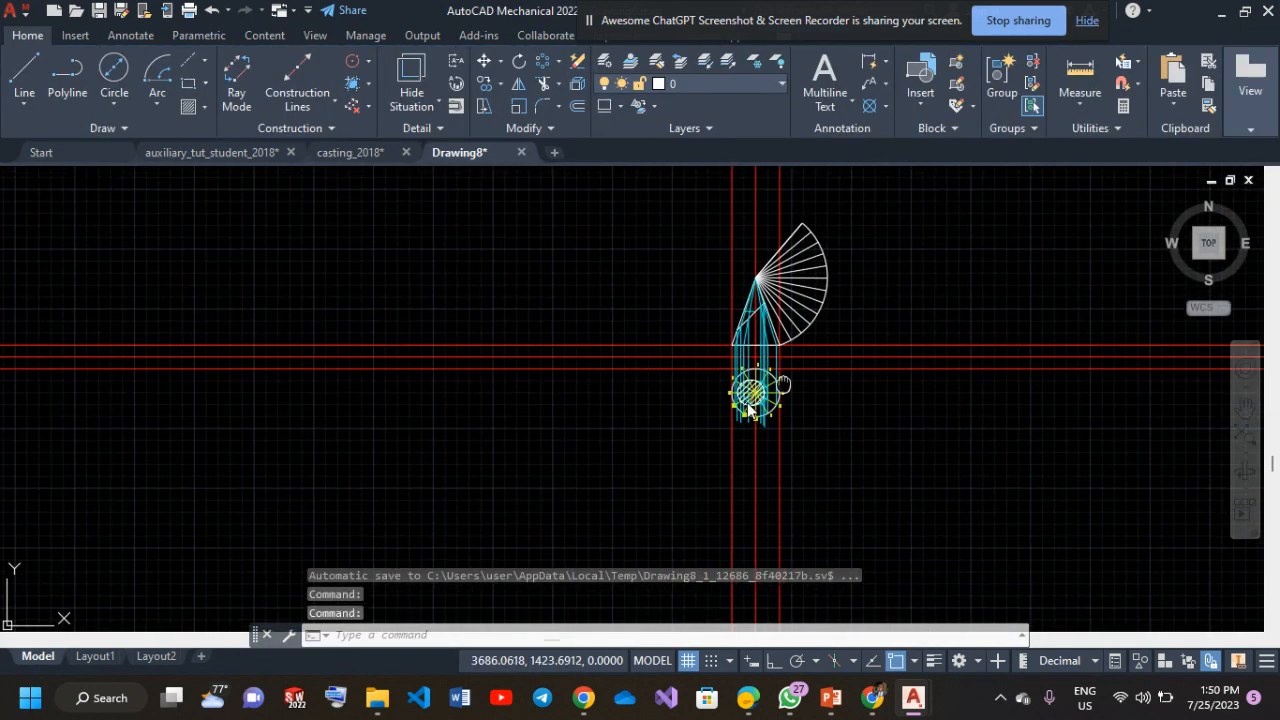
pyautogui.scroll(1, 716, 393)
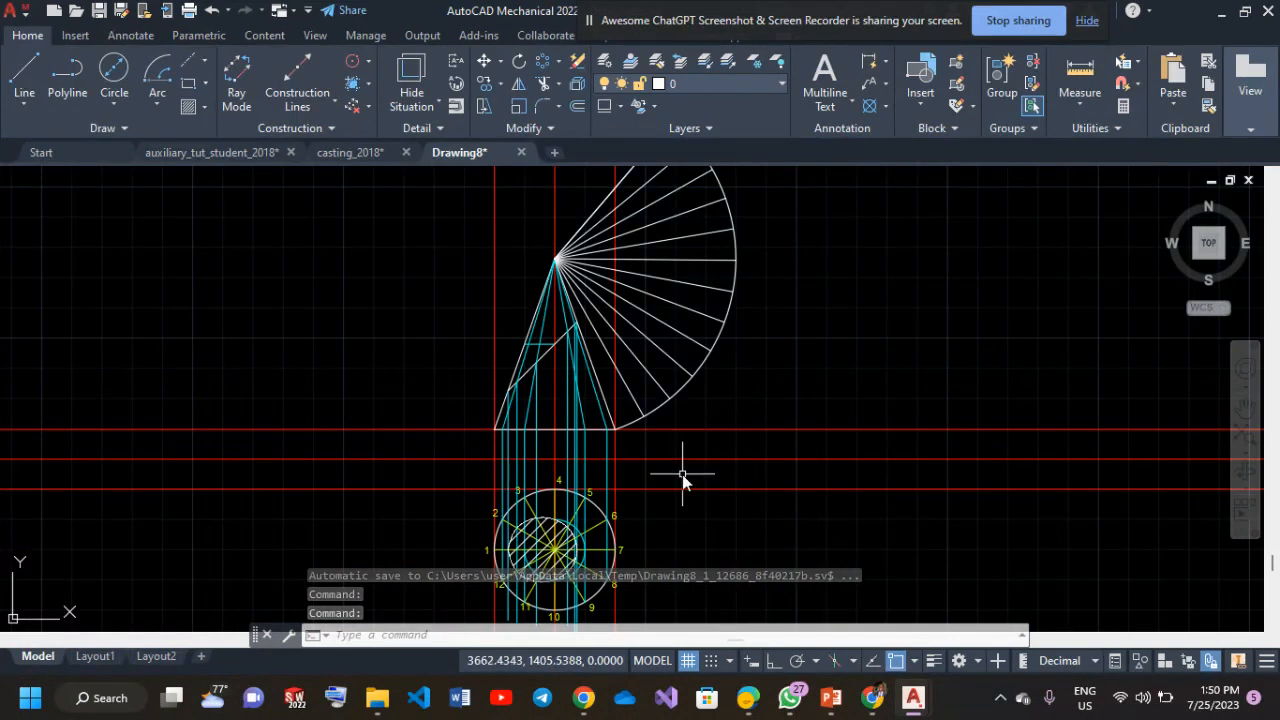
pyautogui.moveTo(681, 476); pyautogui.dragTo(676, 356, button='middle')
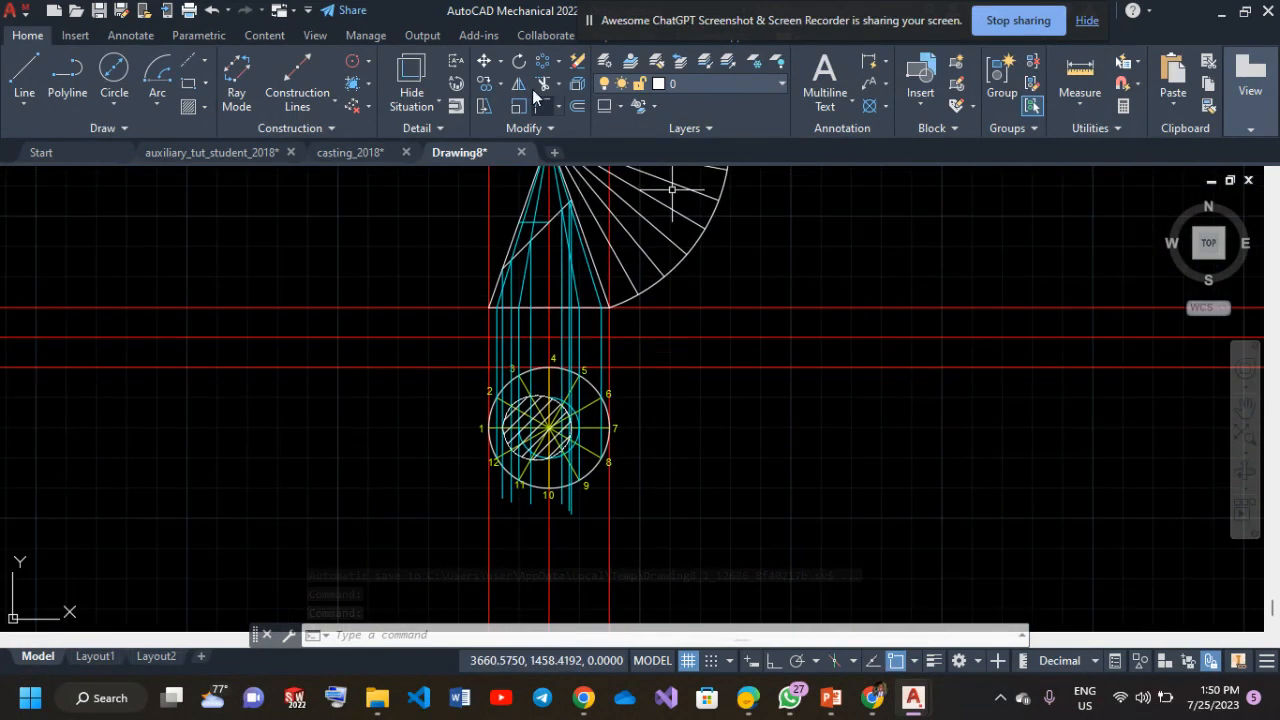
pyautogui.click(485, 85)
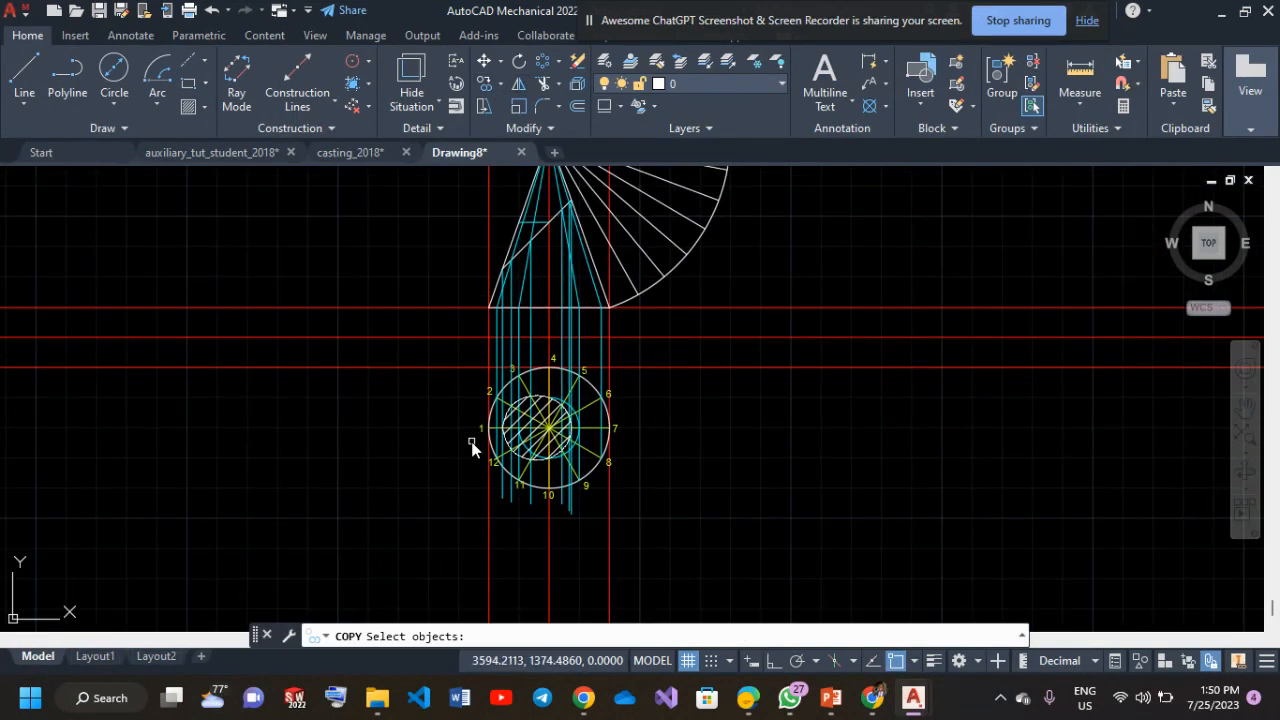
pyautogui.click(483, 429)
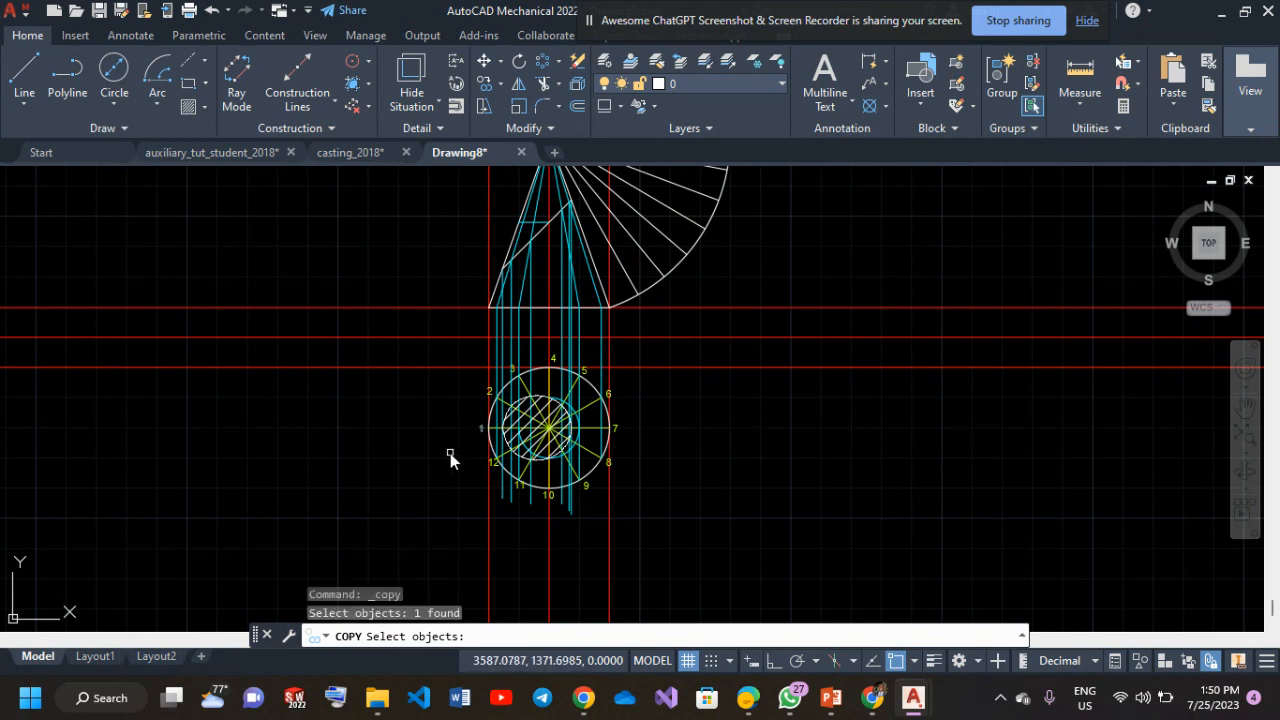
pyautogui.press('Return')
pyautogui.click(450, 453)
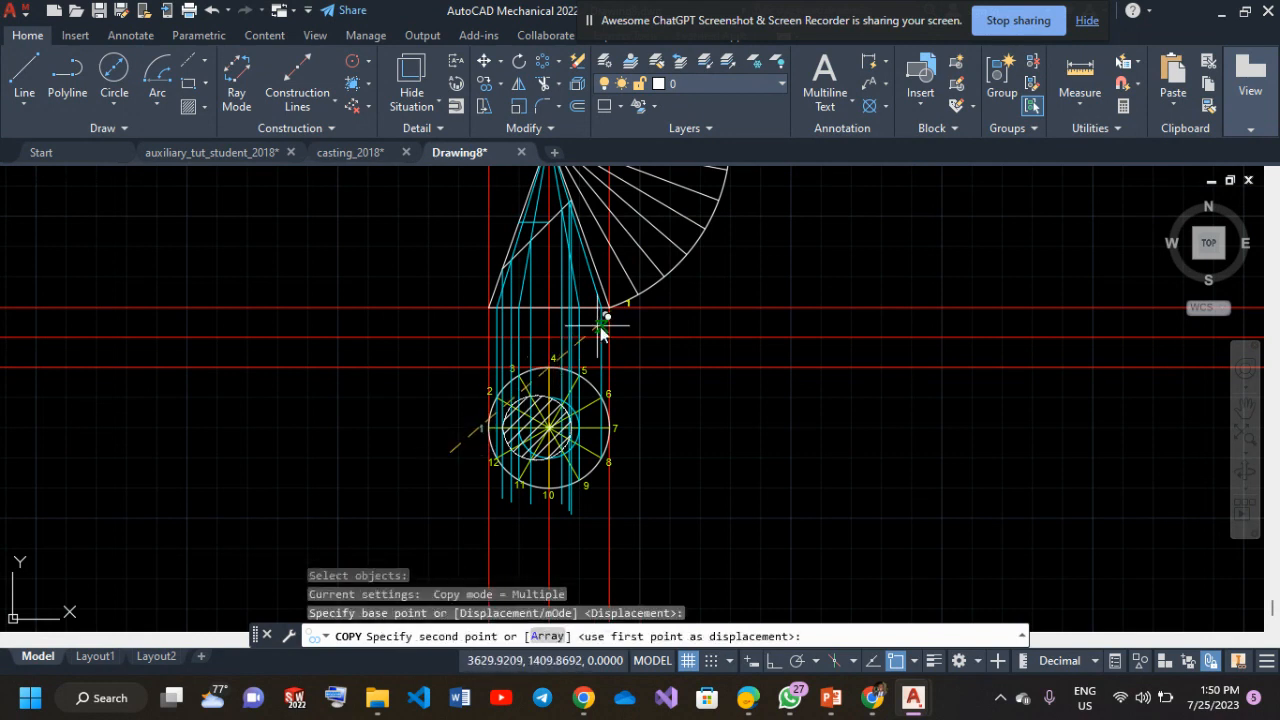
pyautogui.click(585, 337)
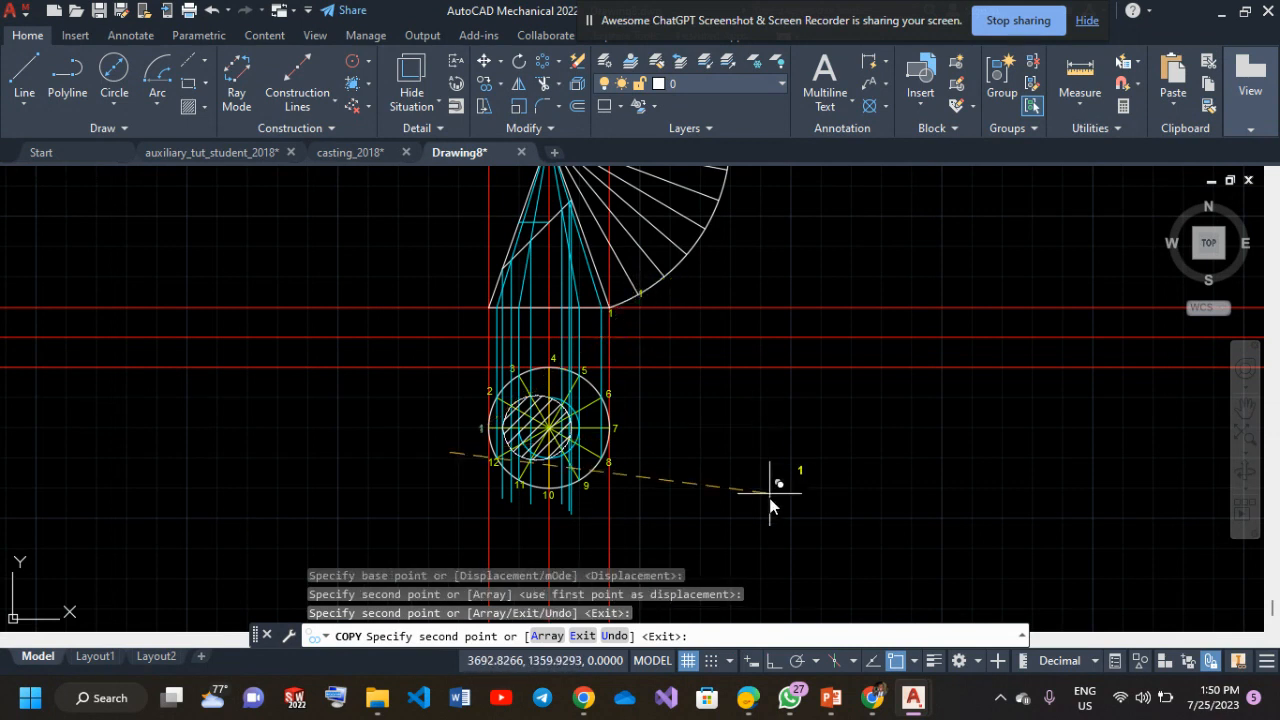
# Turn object snap off and place more copies of label 1 beside the division-line ends along the arc's lower part.
pyautogui.click(895, 661)
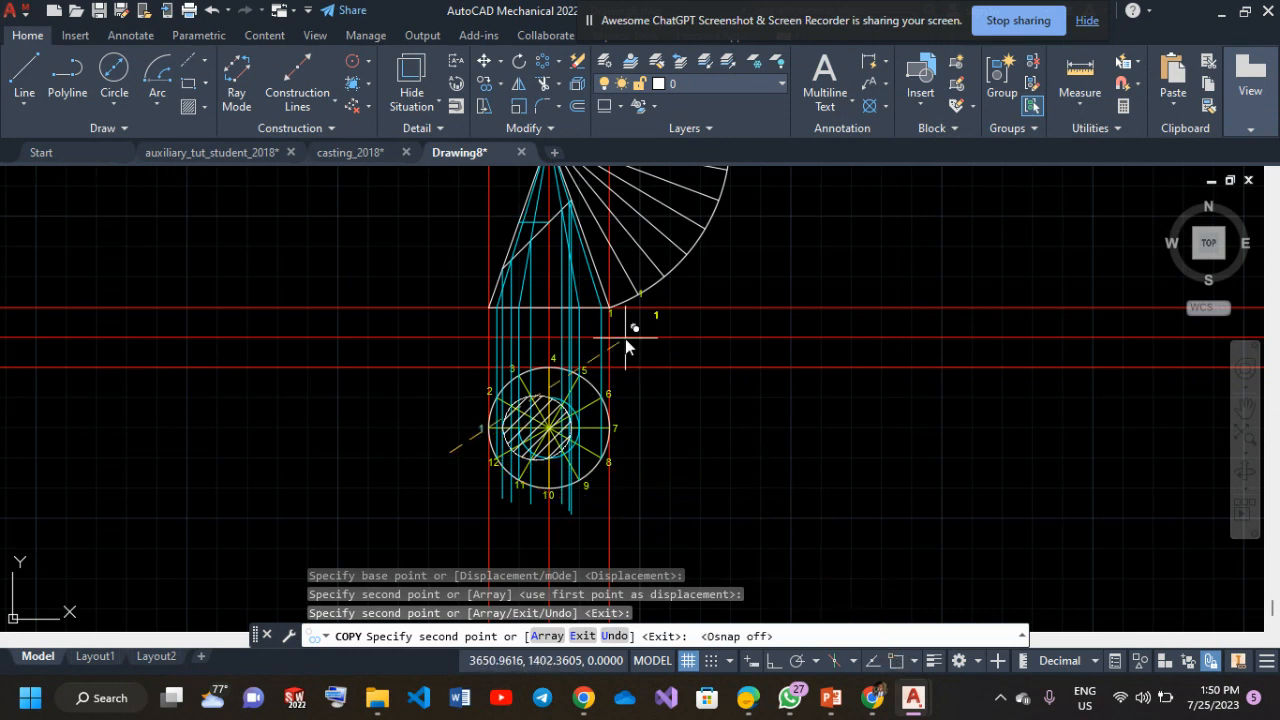
pyautogui.click(640, 315)
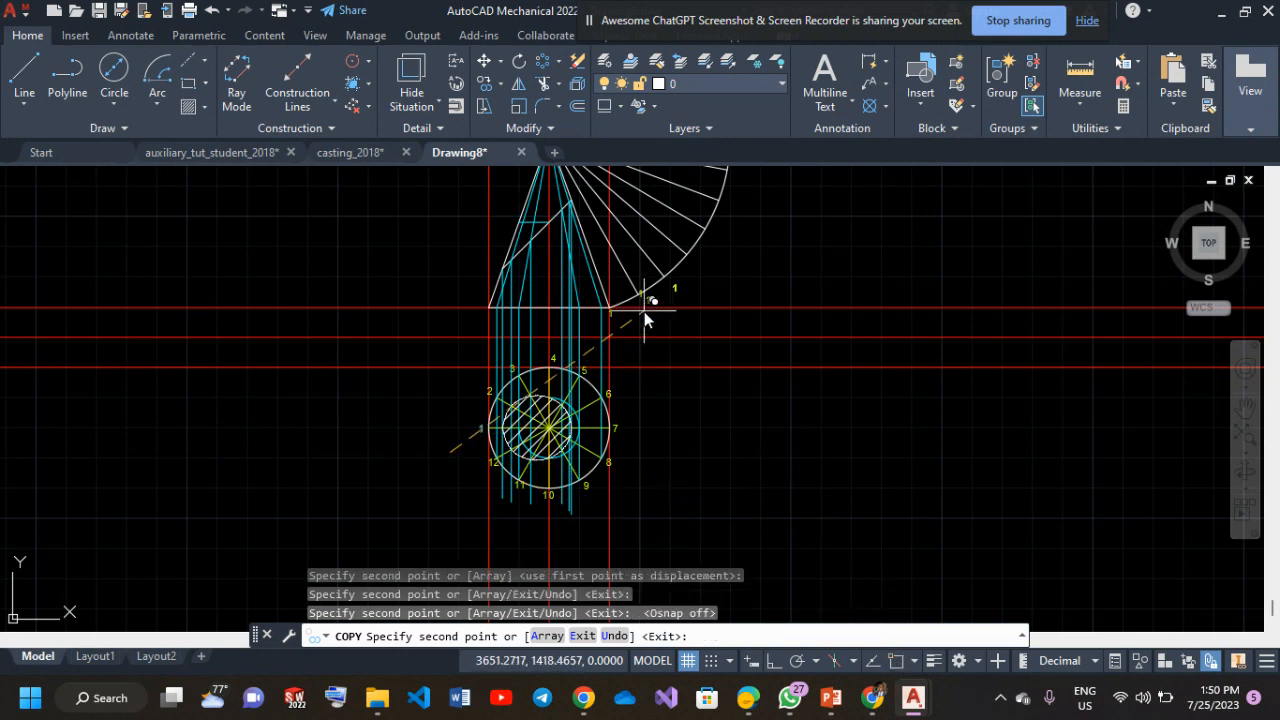
pyautogui.click(641, 316)
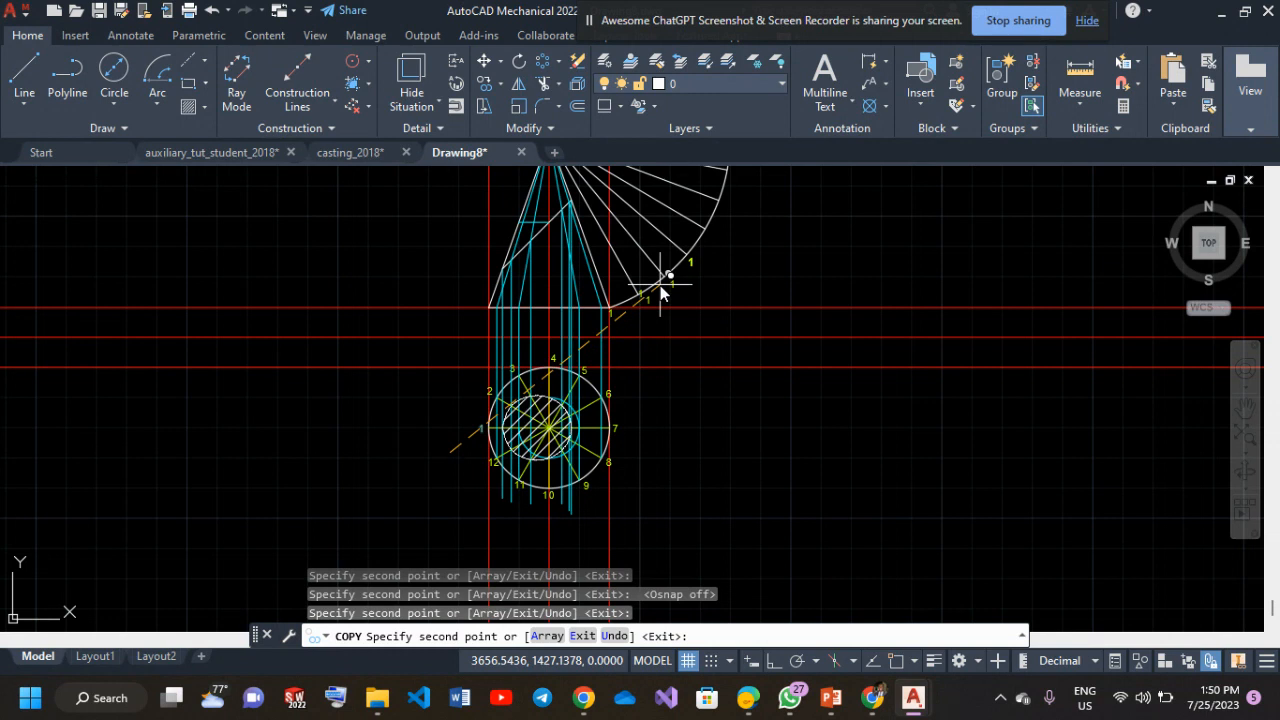
pyautogui.click(667, 280)
pyautogui.moveTo(668, 281); pyautogui.dragTo(587, 430, button='middle')
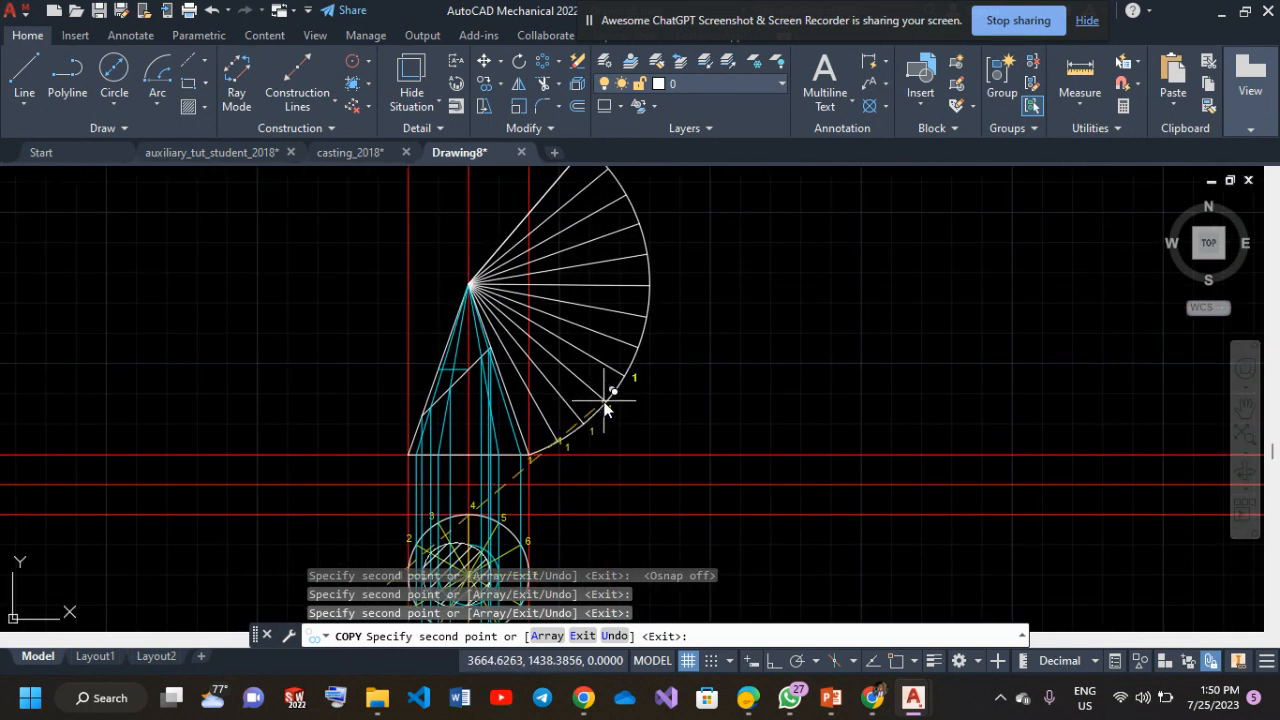
pyautogui.click(605, 406)
pyautogui.click(617, 380)
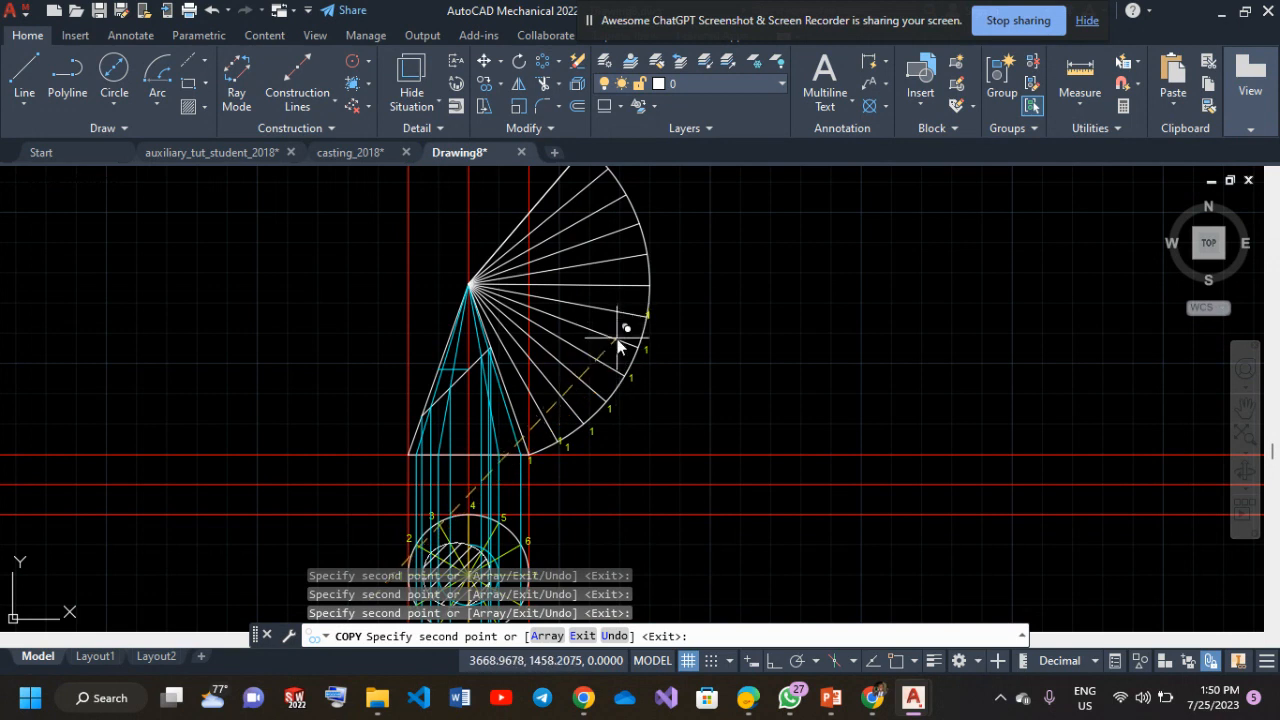
# Place the remaining copies of label 1 beside the division-line ends up to the arc's upper end and finish copying.
pyautogui.click(623, 341)
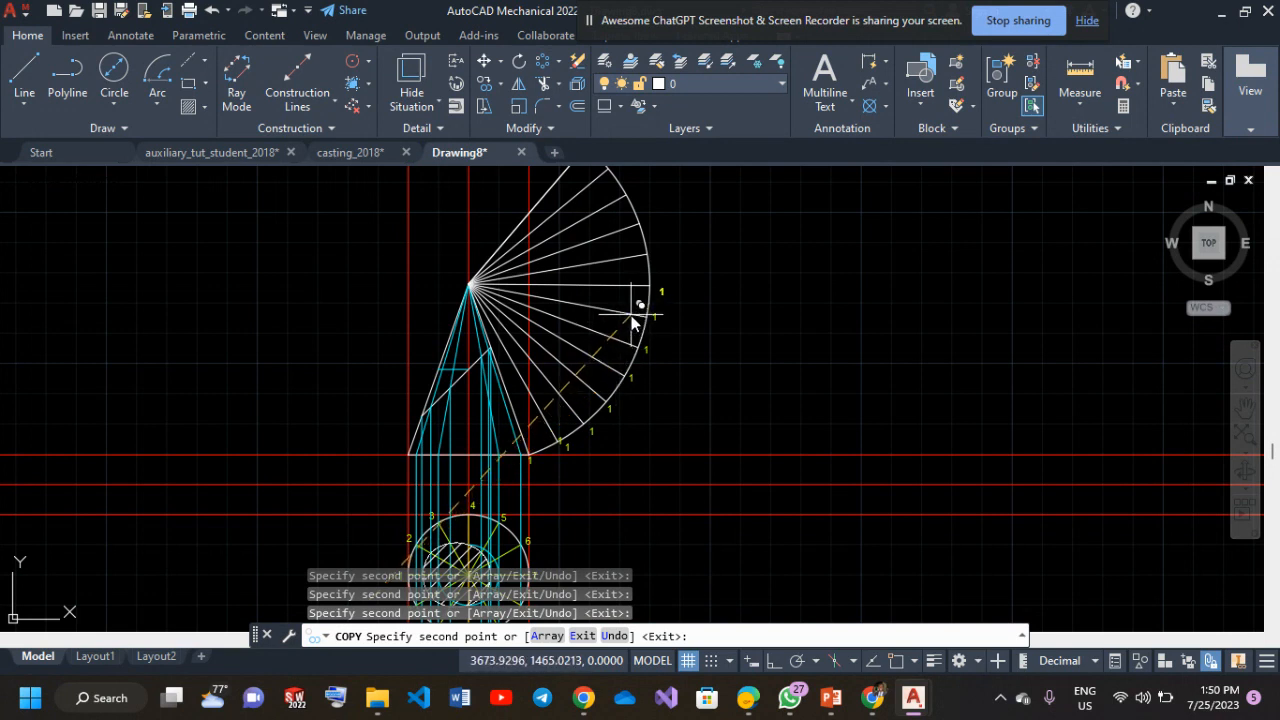
pyautogui.click(625, 306)
pyautogui.click(628, 274)
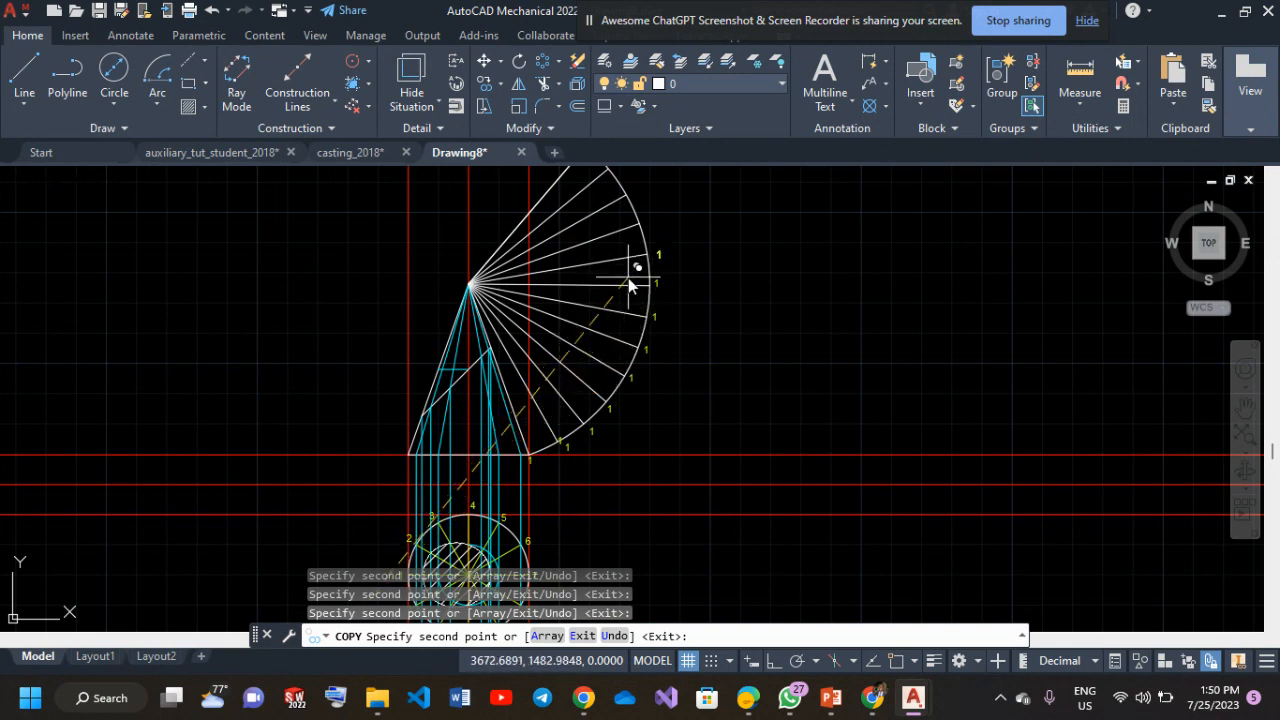
pyautogui.click(617, 245)
pyautogui.moveTo(605, 225); pyautogui.dragTo(607, 290, button='middle')
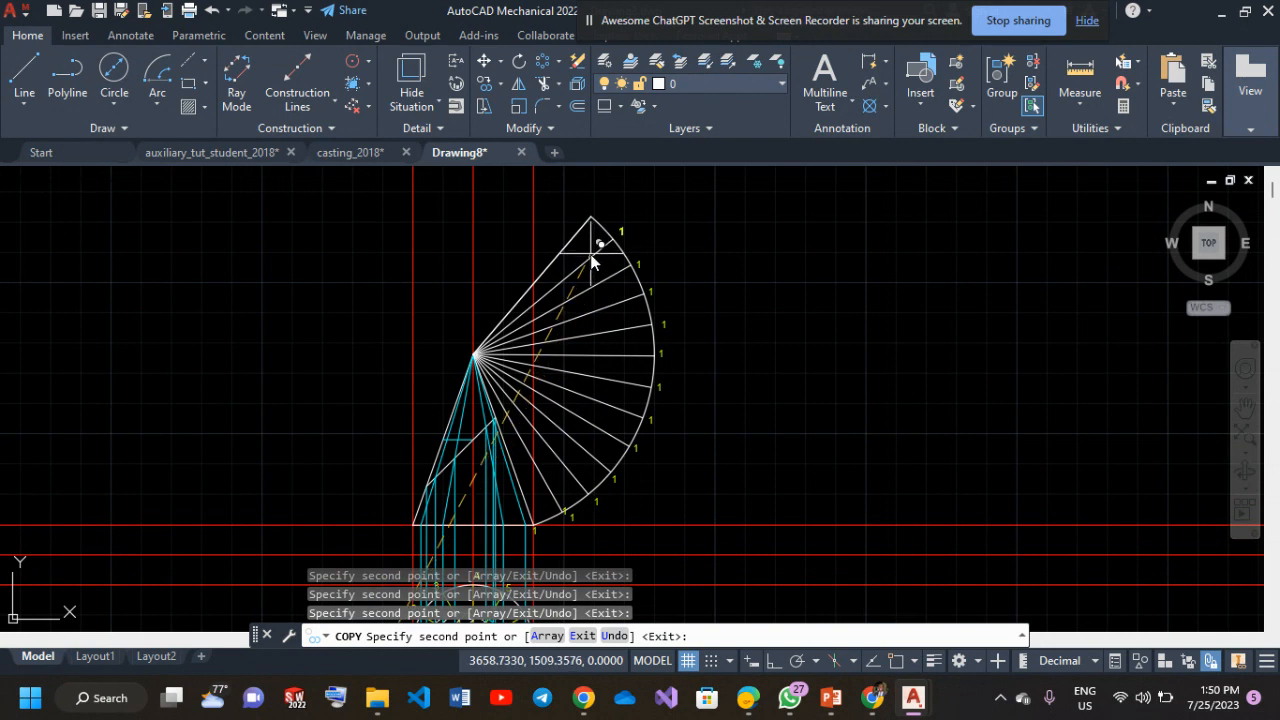
pyautogui.click(587, 260)
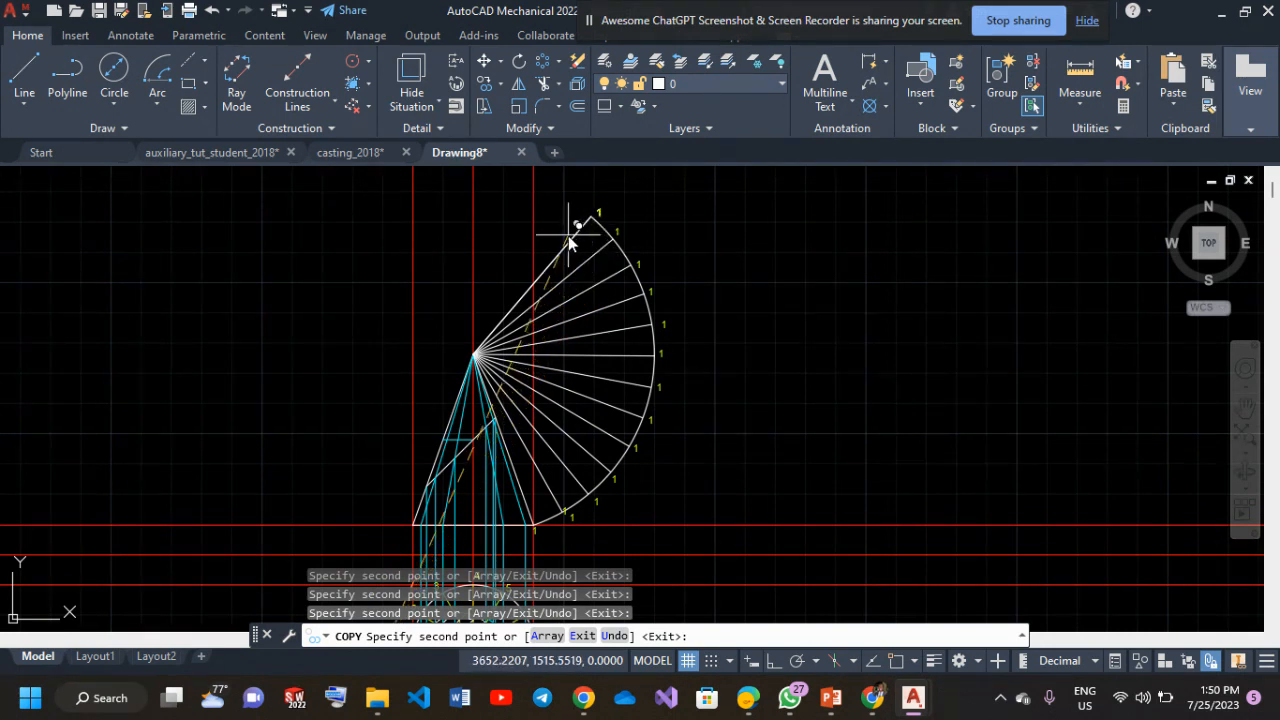
pyautogui.press('Escape')
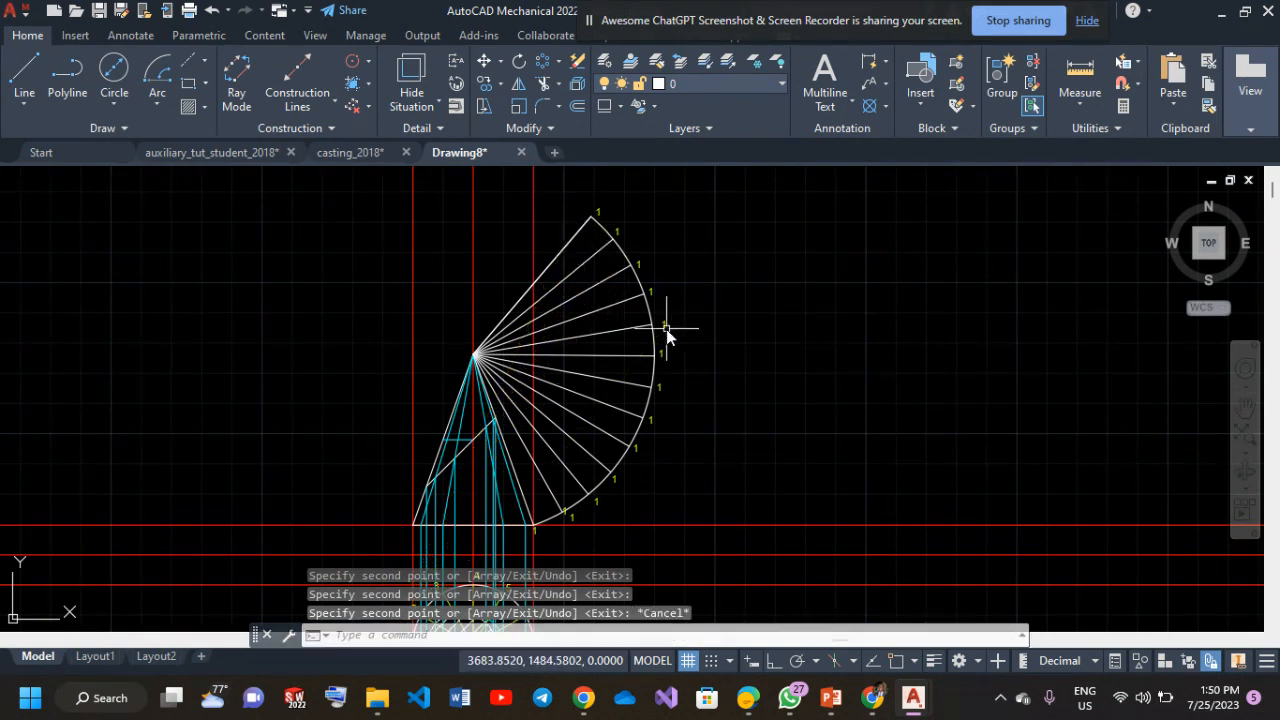
# Change the second and third labels from the development arc's upper end to 12 and 11.
pyautogui.scroll(4, 691, 406)
pyautogui.moveTo(683, 391); pyautogui.dragTo(638, 614, button='middle')
pyautogui.scroll(2, 555, 371)
pyautogui.moveTo(552, 370); pyautogui.dragTo(650, 592, button='middle')
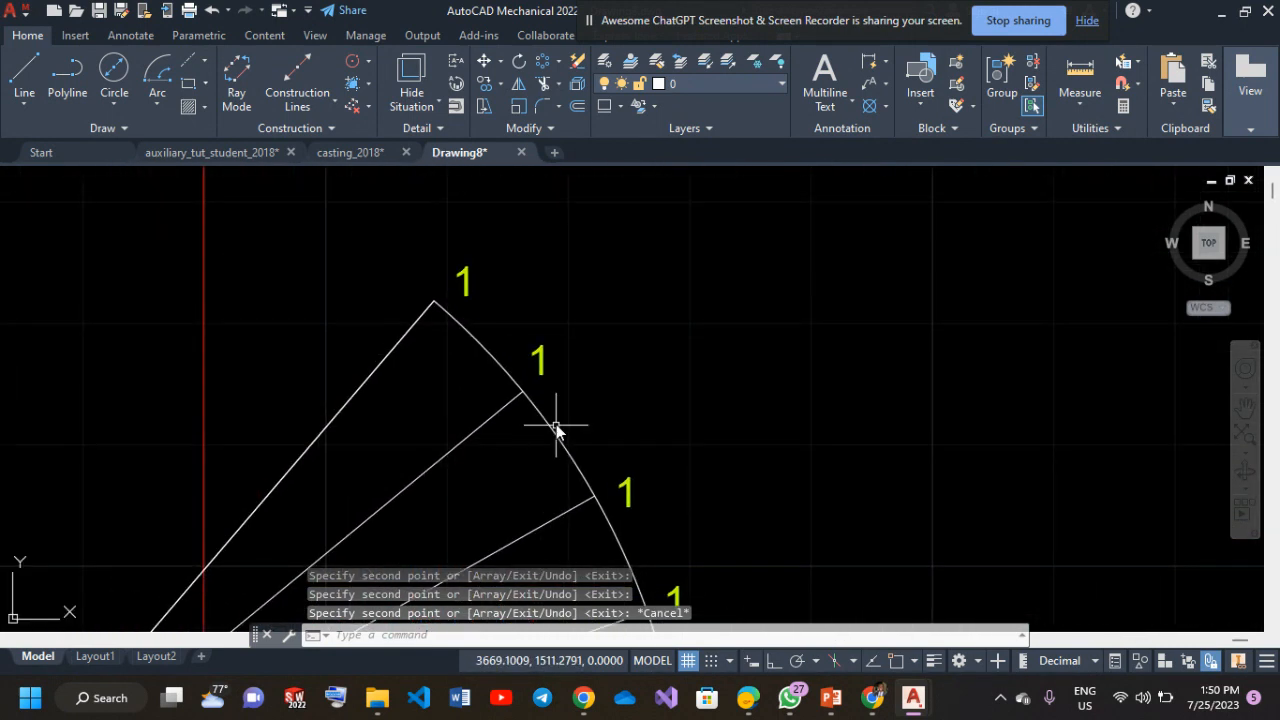
pyautogui.doubleClick(540, 370)
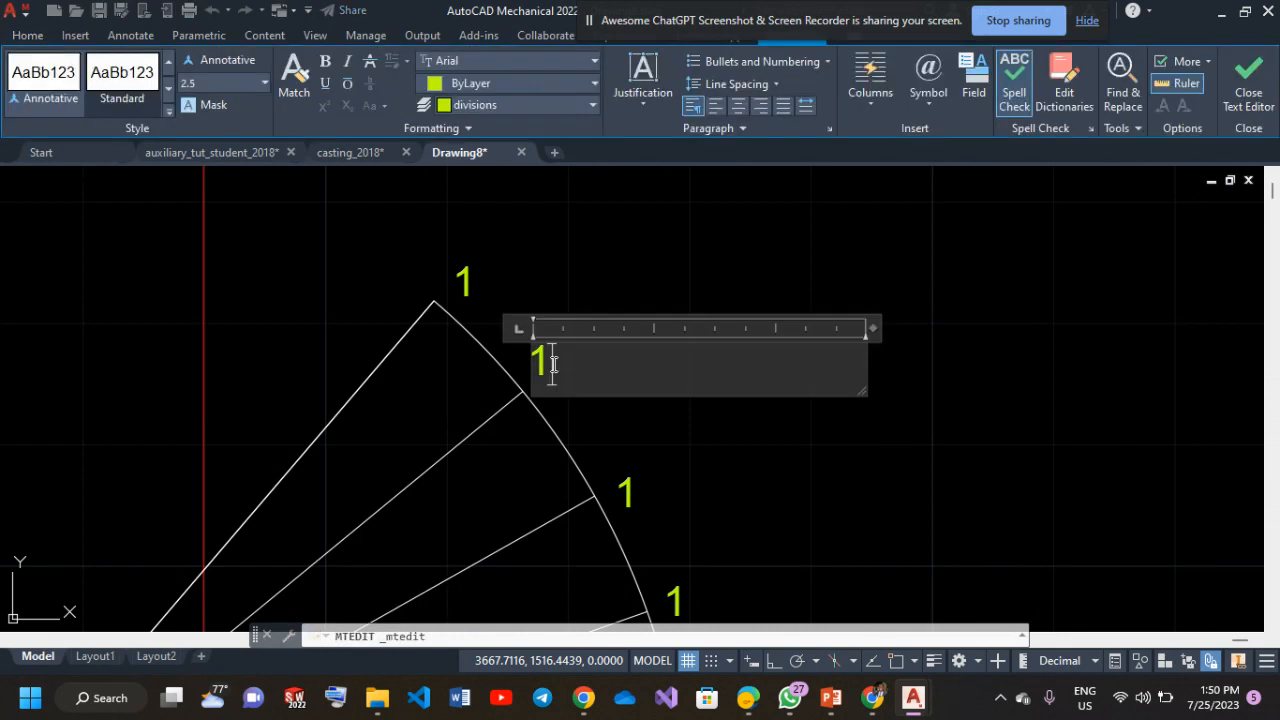
pyautogui.write('2')
pyautogui.click(691, 473)
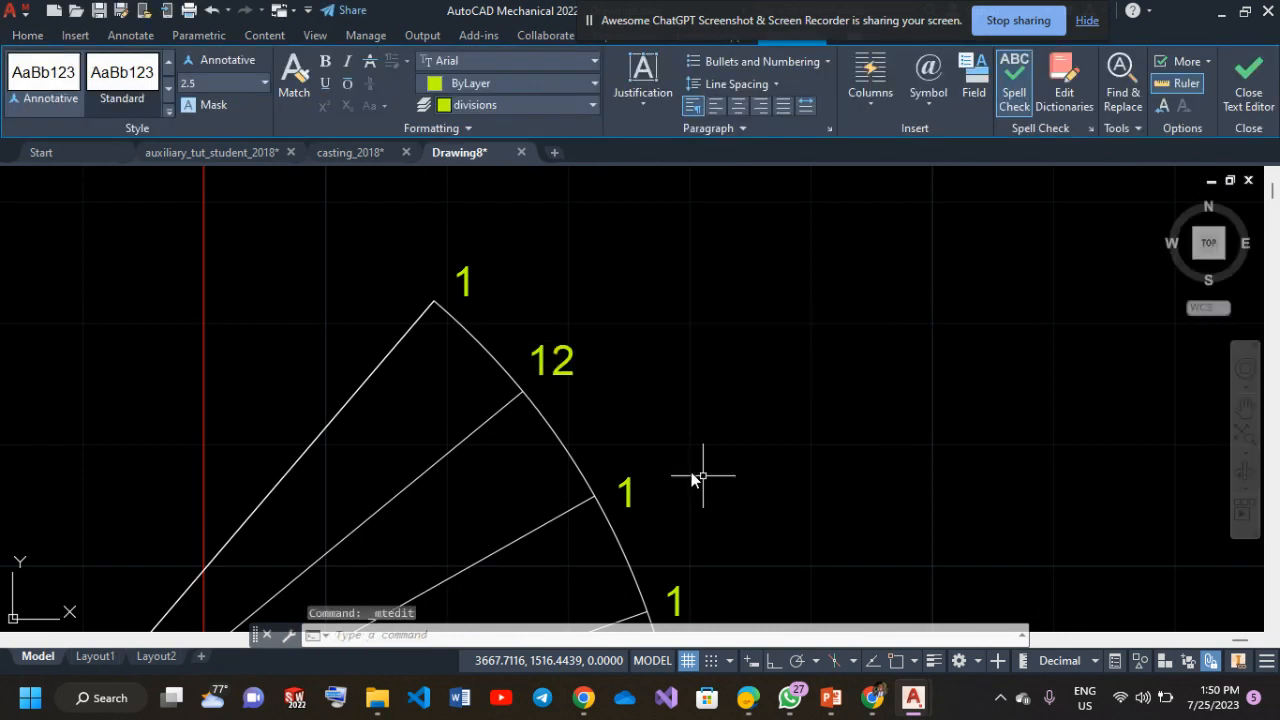
pyautogui.doubleClick(623, 488)
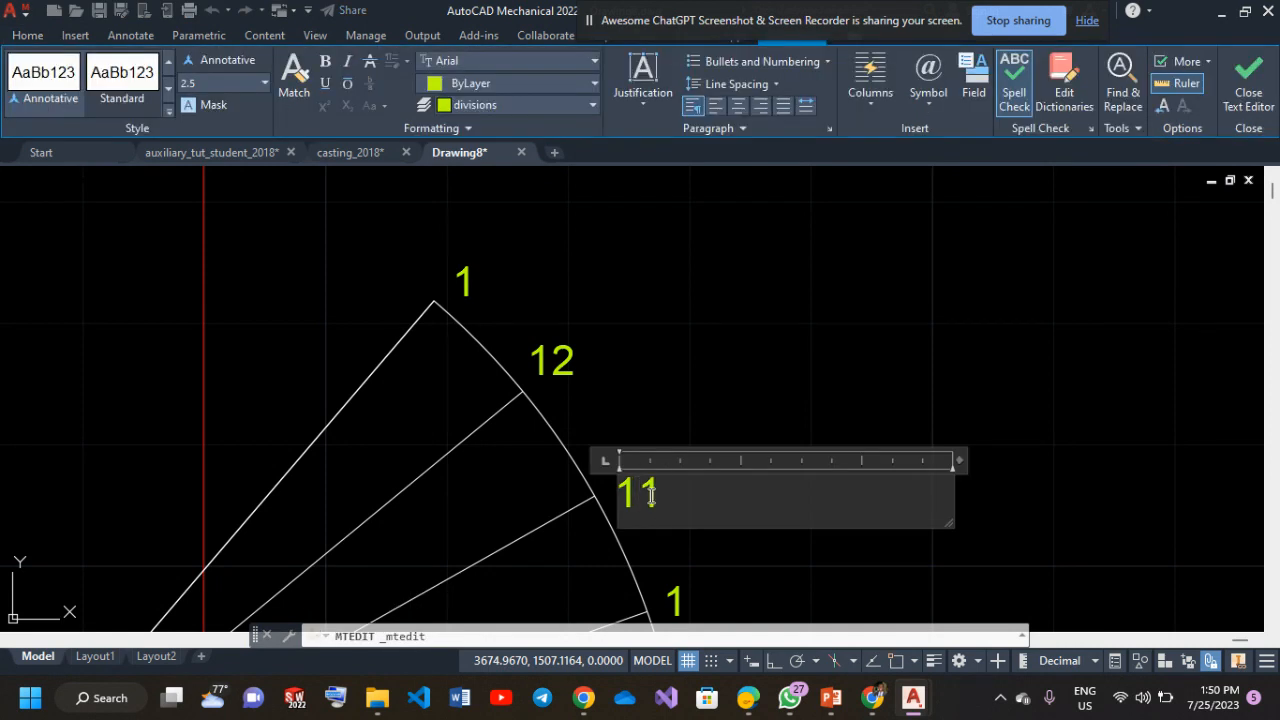
pyautogui.write('1')
pyautogui.click(643, 405)
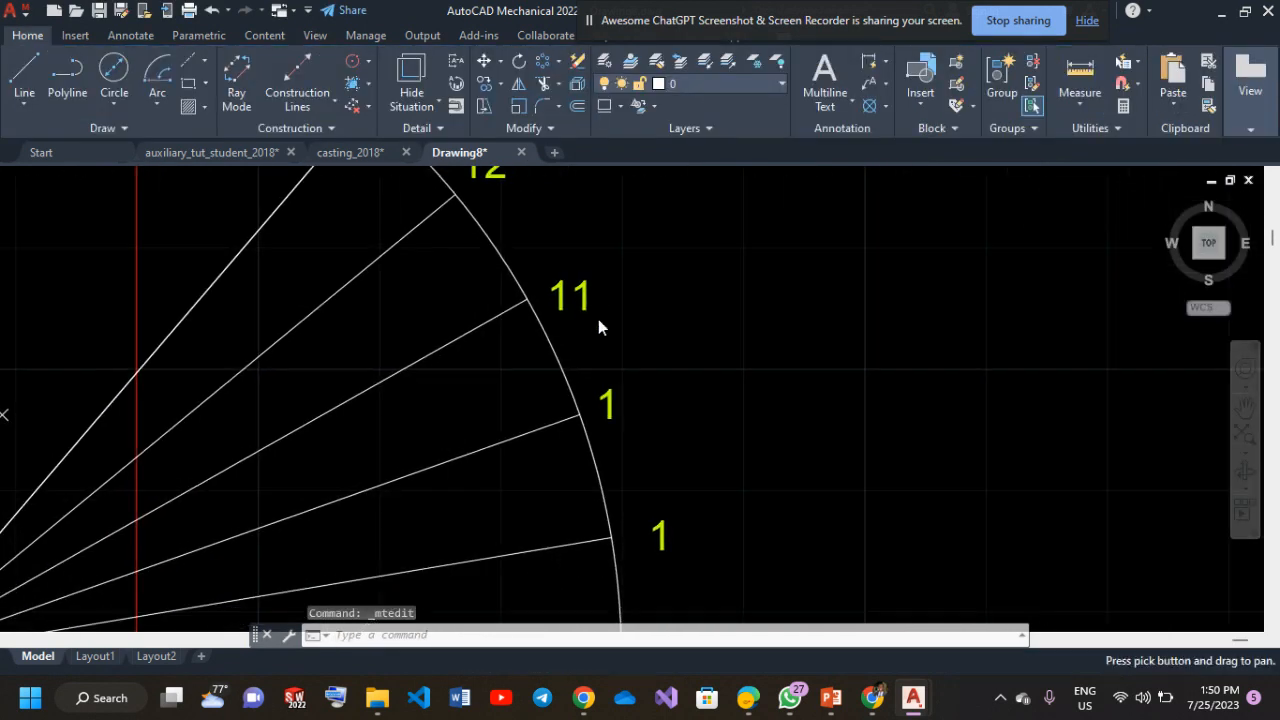
# Change the two labels following 11 down the development arc to 10 and 9.
pyautogui.doubleClick(607, 400)
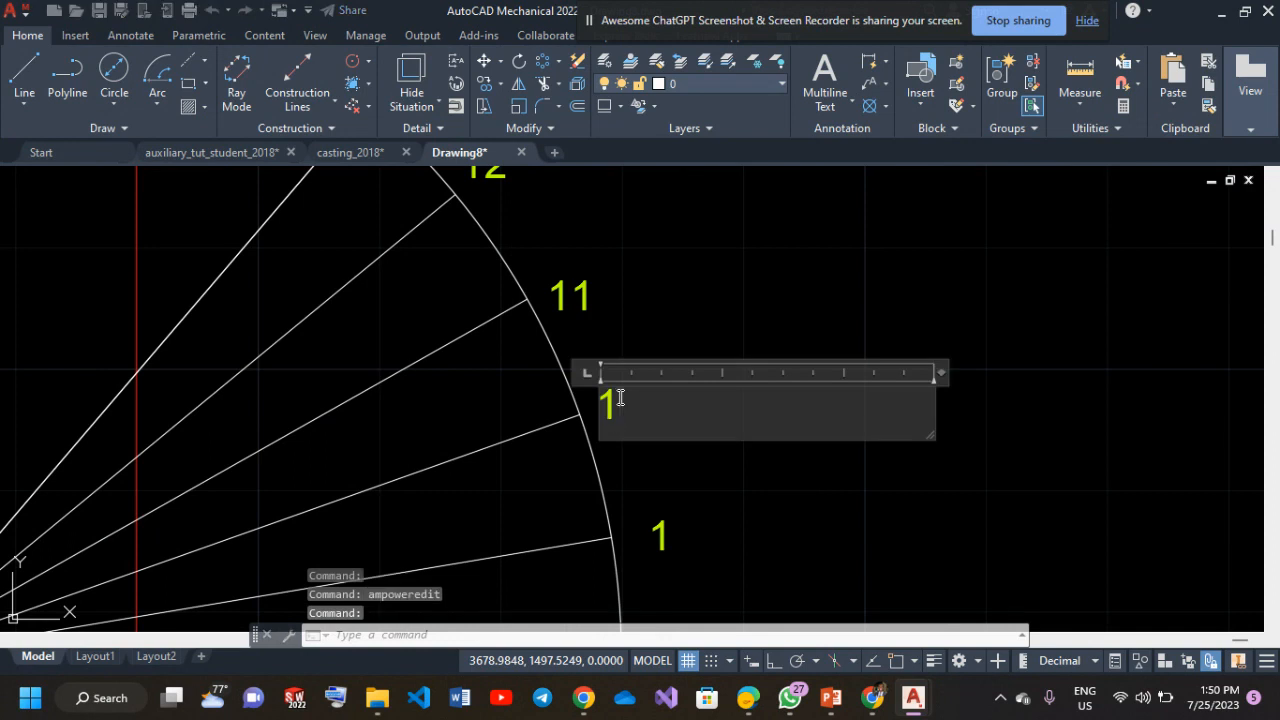
pyautogui.click(654, 512)
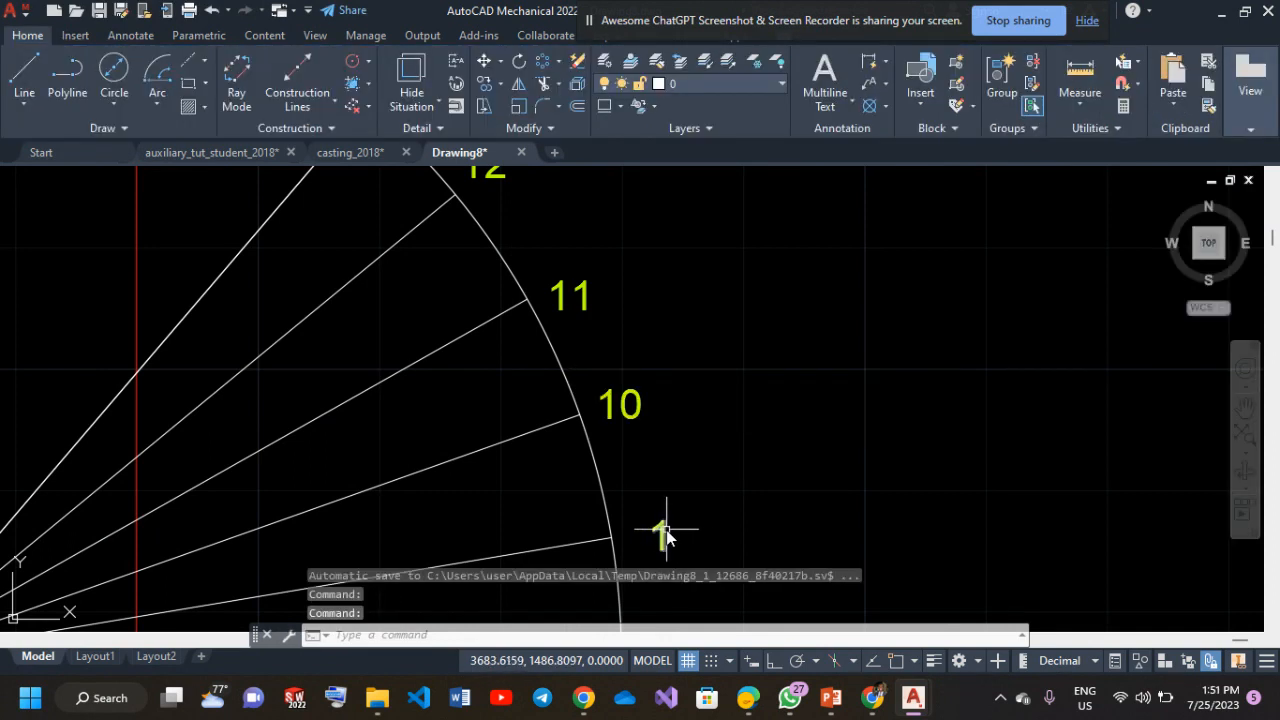
pyautogui.click(659, 537)
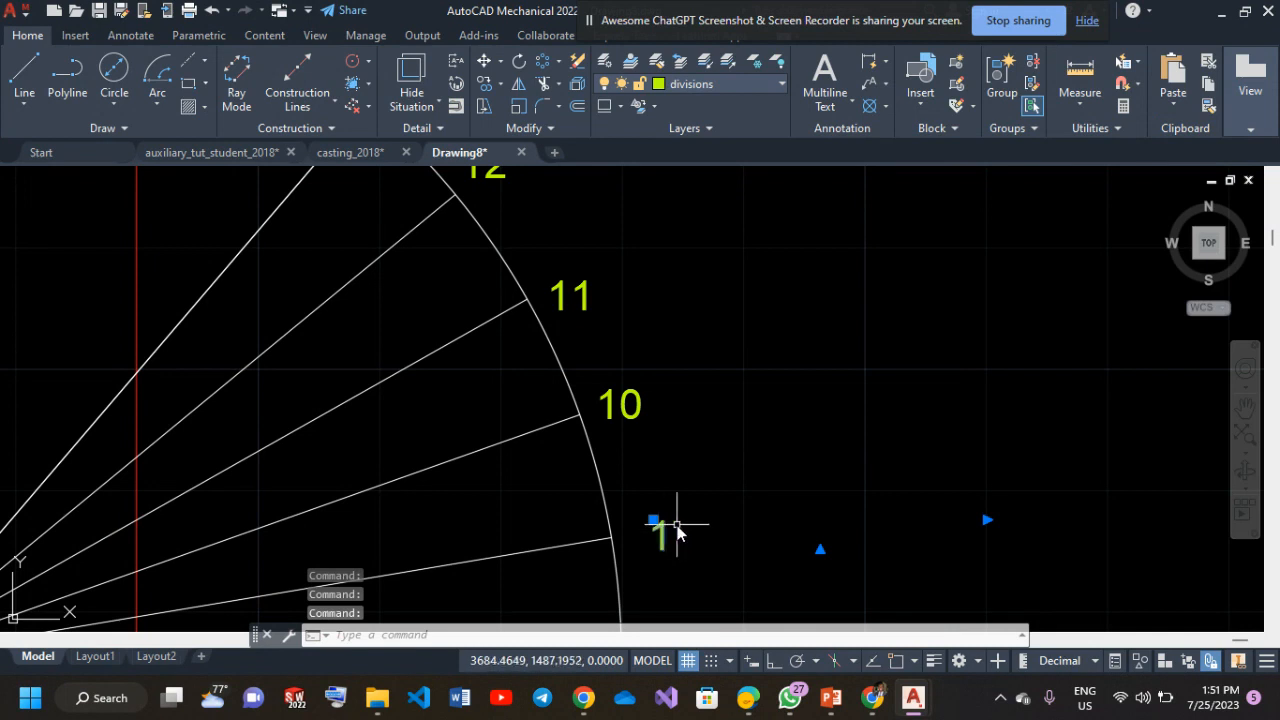
pyautogui.doubleClick(660, 536)
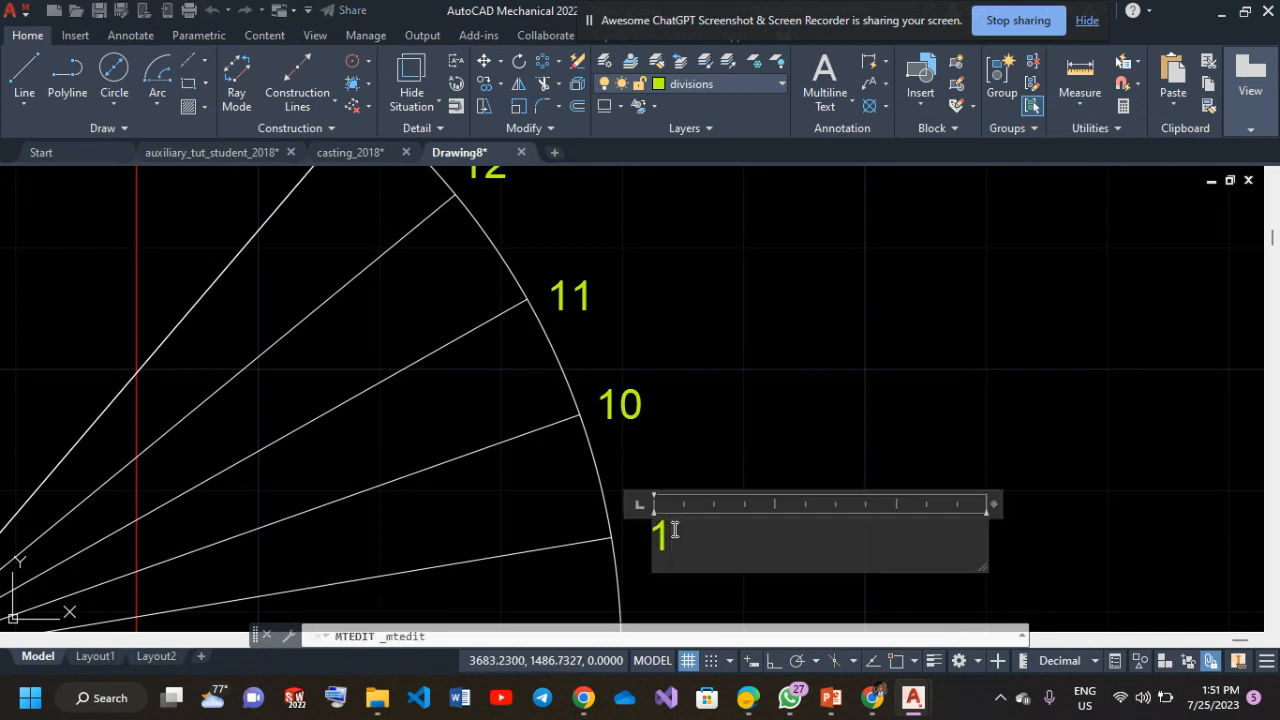
pyautogui.write('9')
pyautogui.click(677, 375)
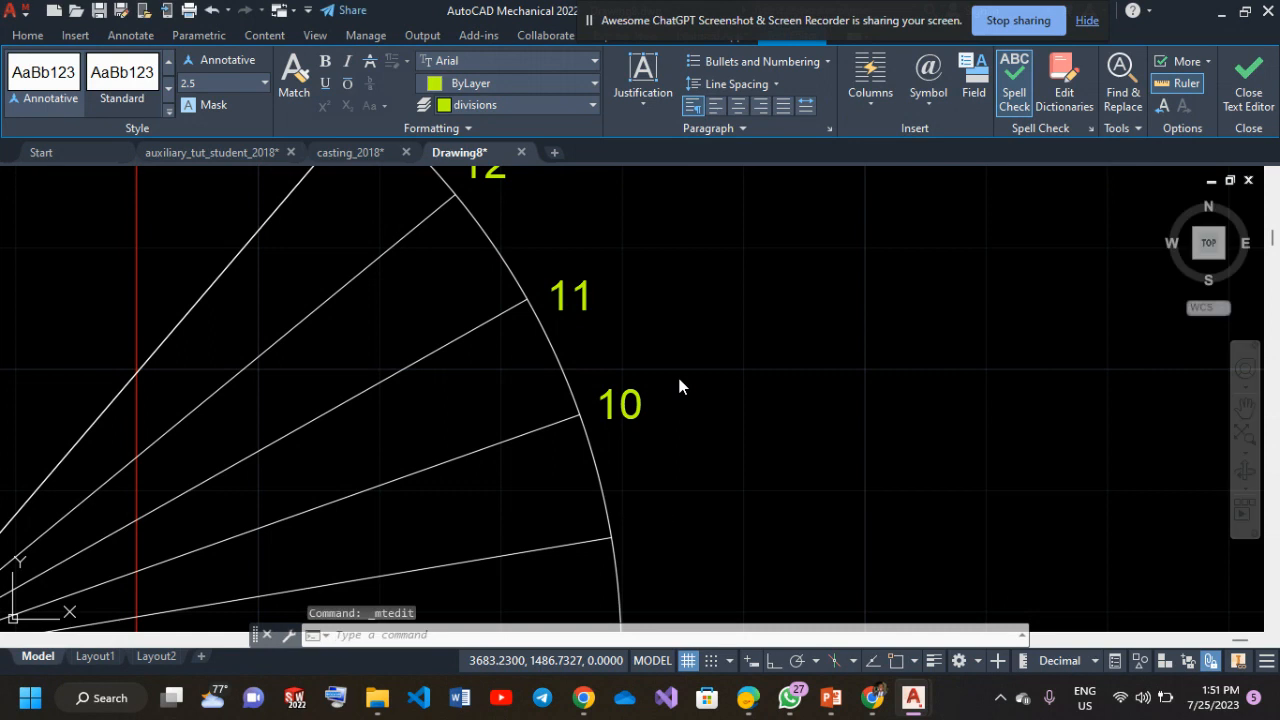
# Change the two labels below 9 on the development arc to 8 and 7.
pyautogui.moveTo(659, 565); pyautogui.dragTo(626, 286, button='middle')
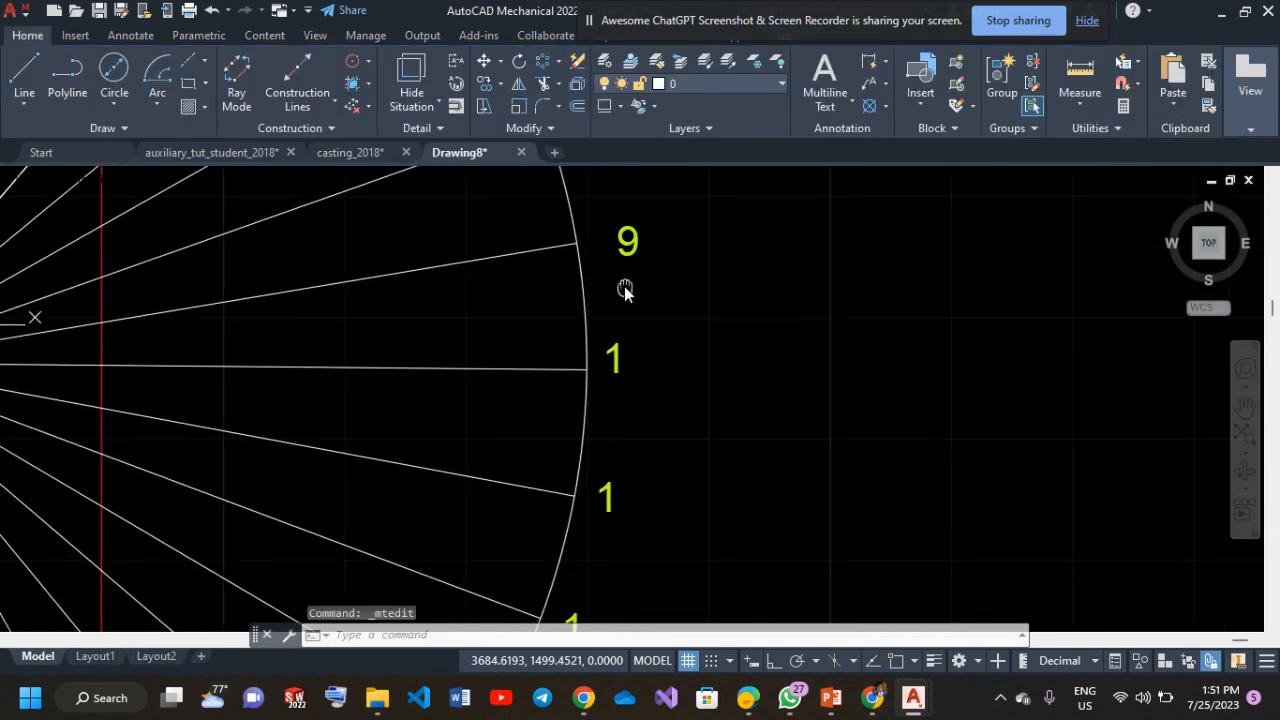
pyautogui.doubleClick(611, 360)
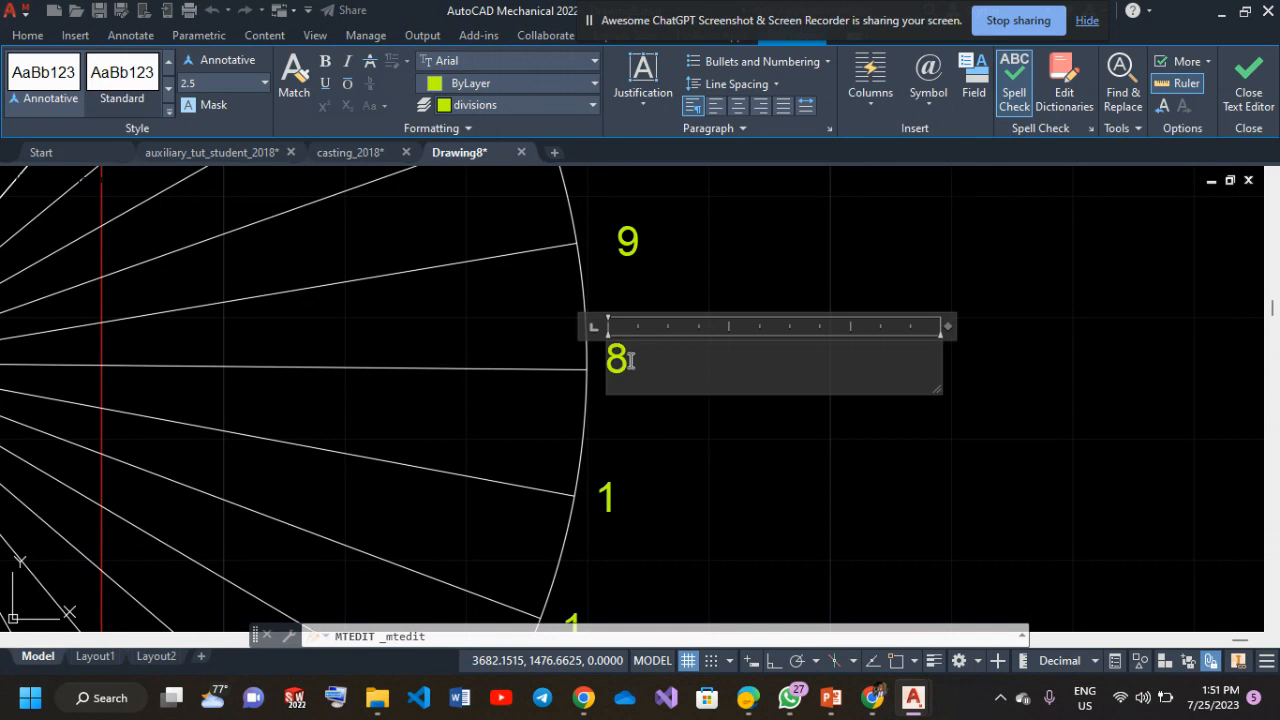
pyautogui.write('8')
pyautogui.click(645, 458)
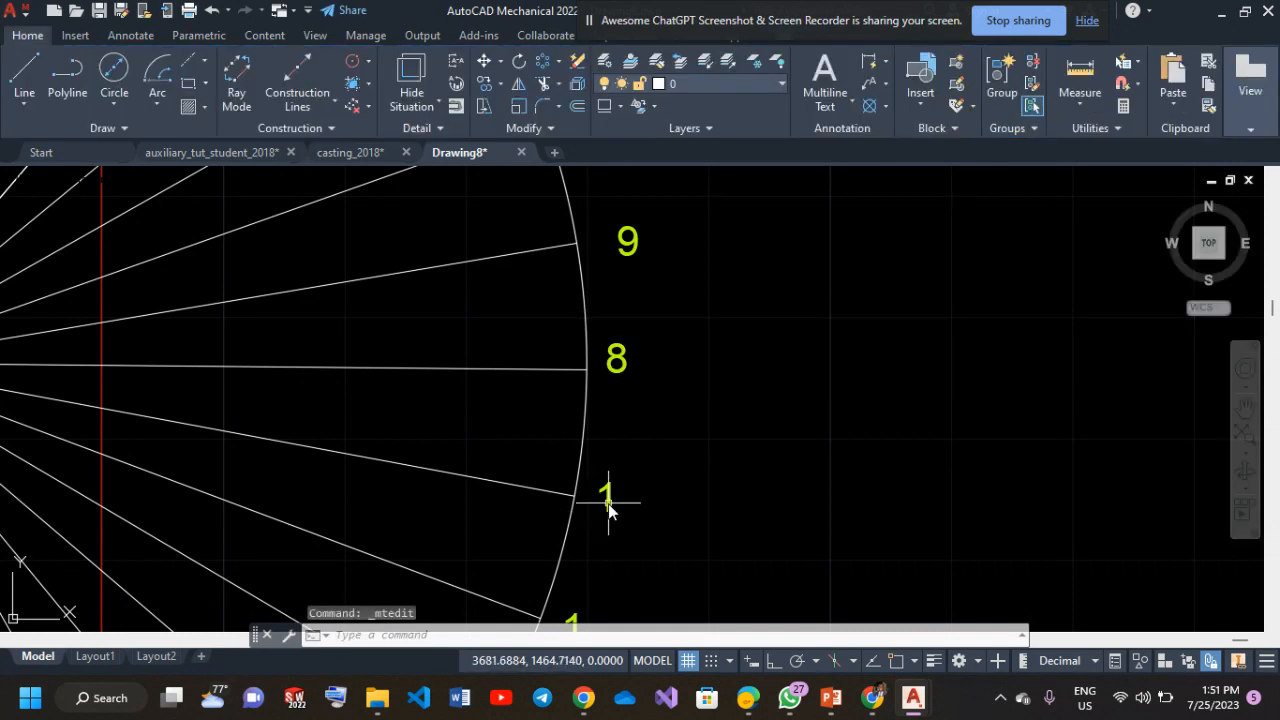
pyautogui.doubleClick(608, 503)
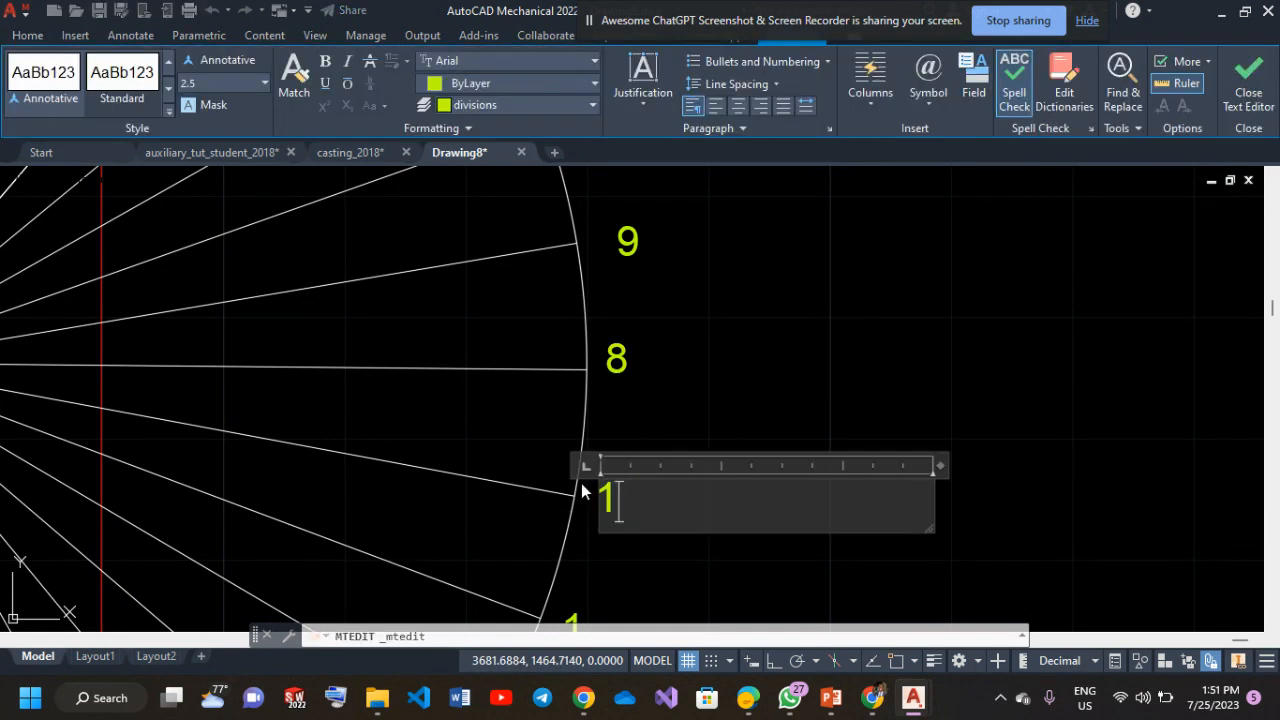
pyautogui.write('7')
pyautogui.click(660, 412)
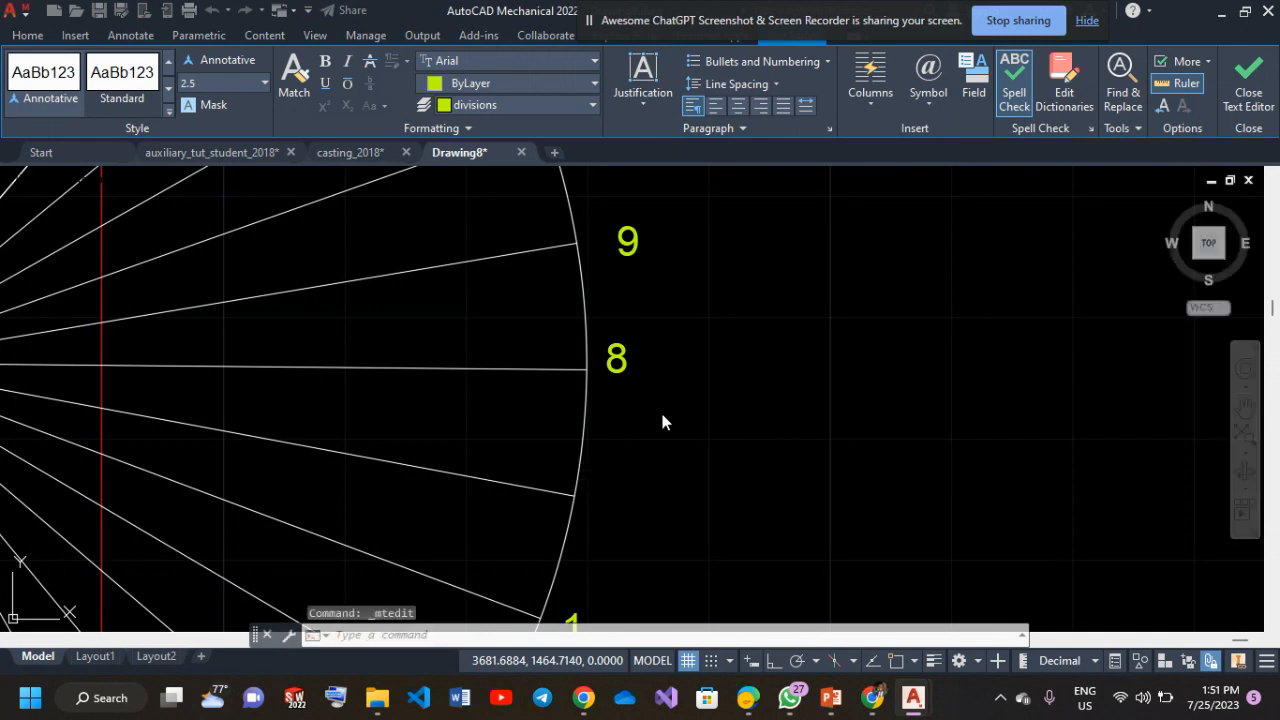
# Change the two labels below 7 on the development arc to 6 and 5.
pyautogui.moveTo(622, 523); pyautogui.dragTo(638, 363, button='middle')
pyautogui.doubleClick(591, 474)
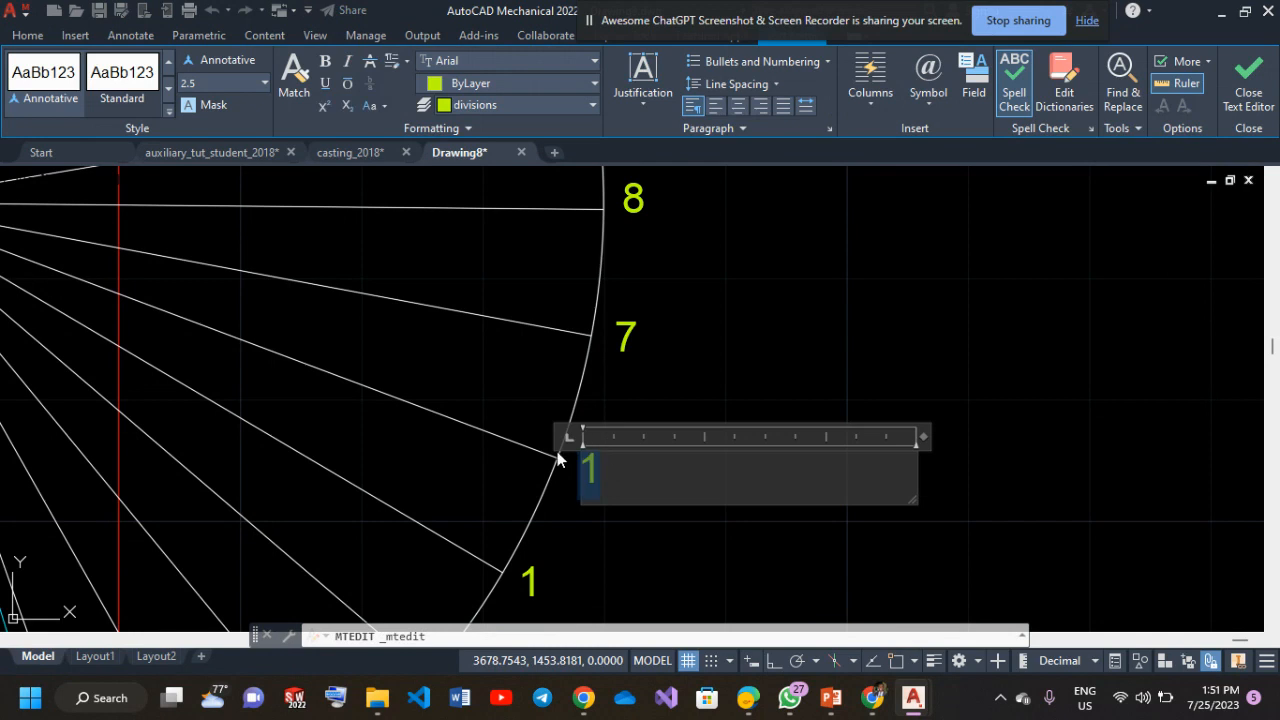
pyautogui.write('6')
pyautogui.click(622, 400)
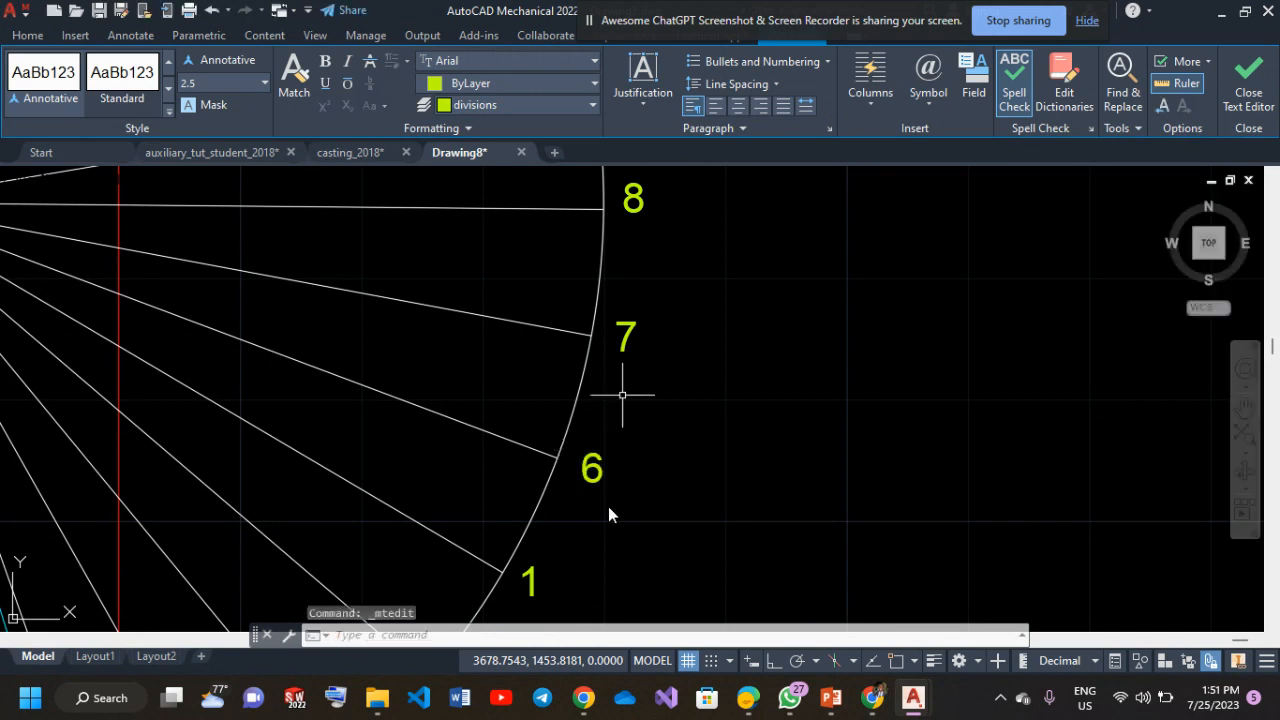
pyautogui.moveTo(539, 596); pyautogui.dragTo(573, 412, button='middle')
pyautogui.doubleClick(570, 405)
pyautogui.moveTo(583, 401); pyautogui.dragTo(525, 402)
pyautogui.write('5')
pyautogui.click(534, 489)
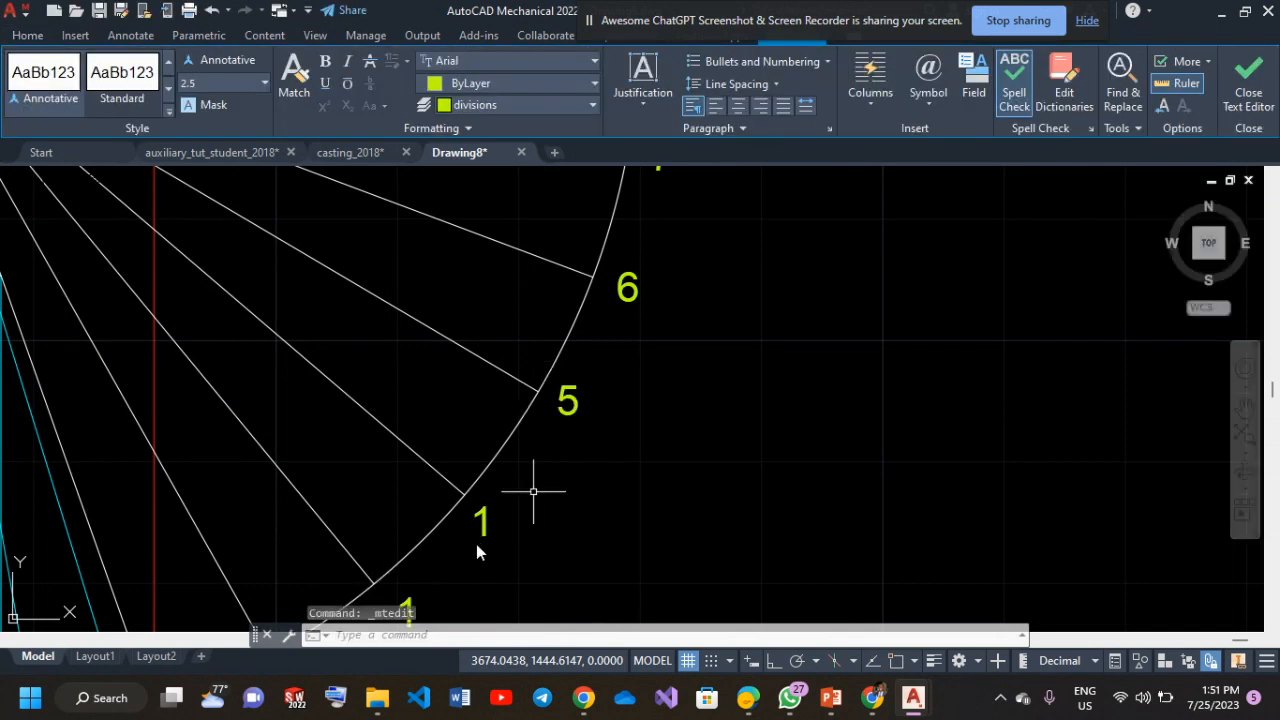
# Change the two labels below 5 on the development arc to 4 and 3.
pyautogui.click(480, 520)
pyautogui.doubleClick(481, 520)
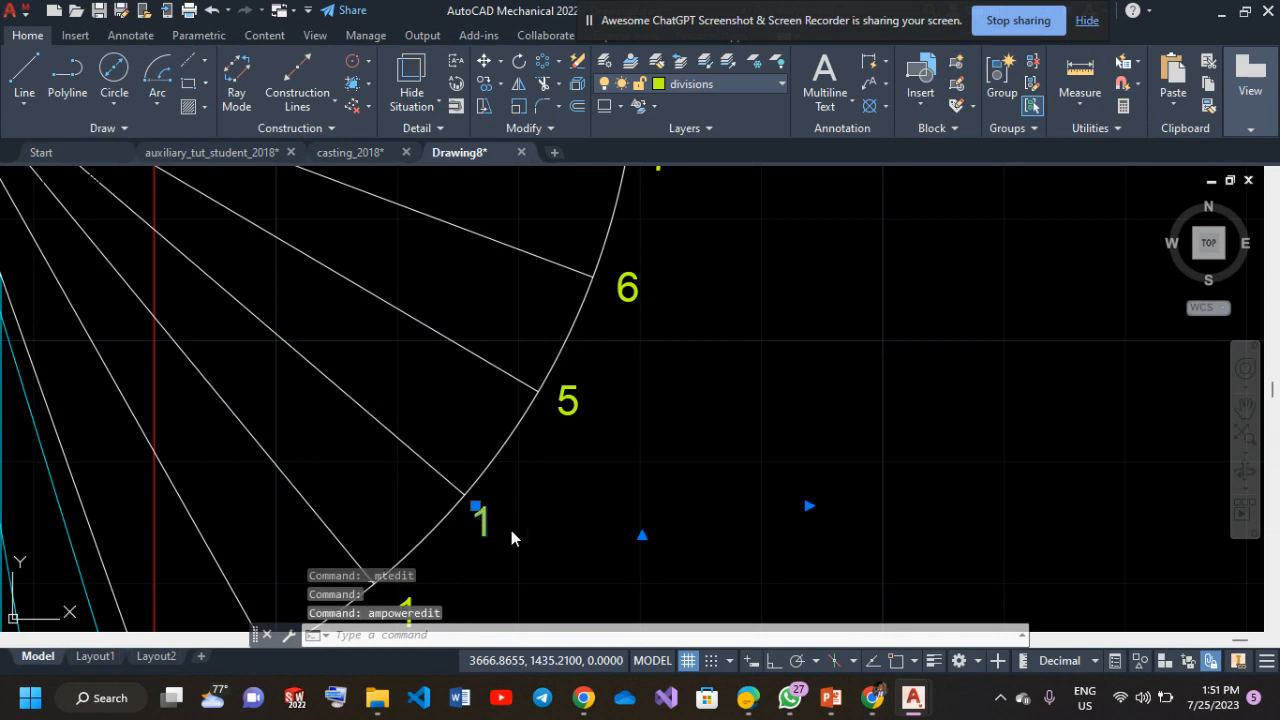
pyautogui.write('4')
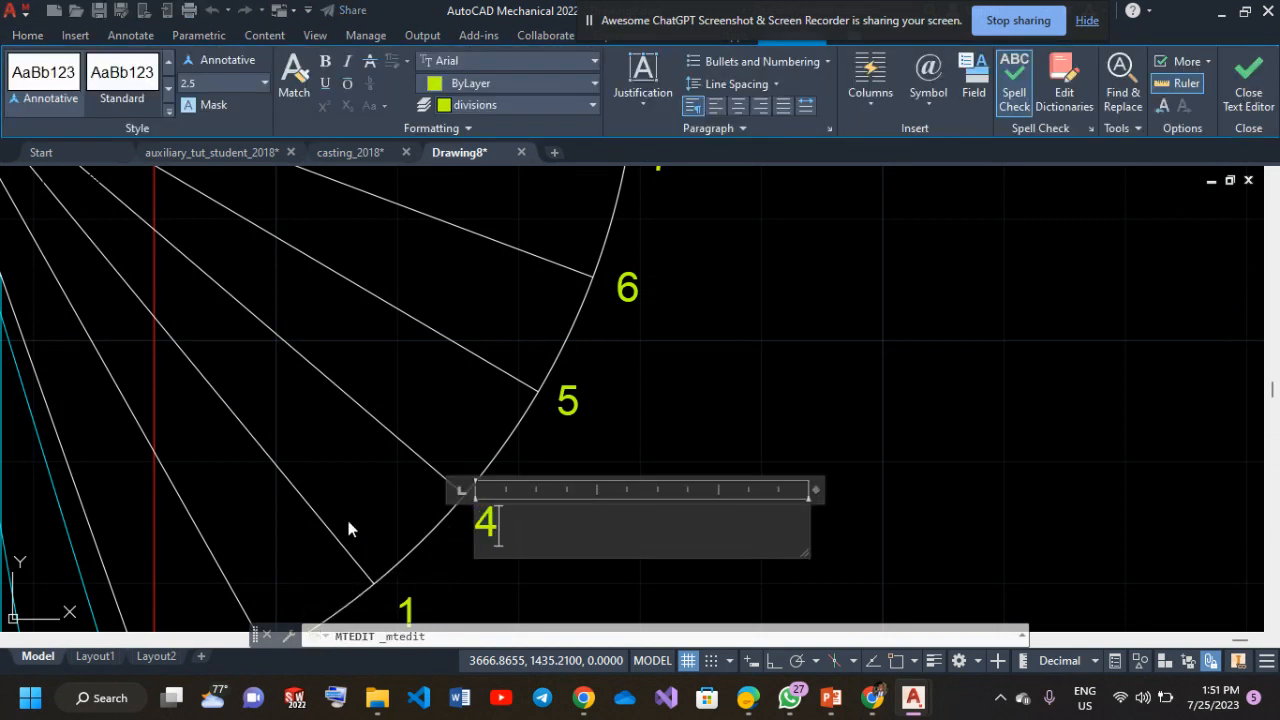
pyautogui.click(391, 545)
pyautogui.moveTo(391, 548); pyautogui.dragTo(434, 326, button='middle')
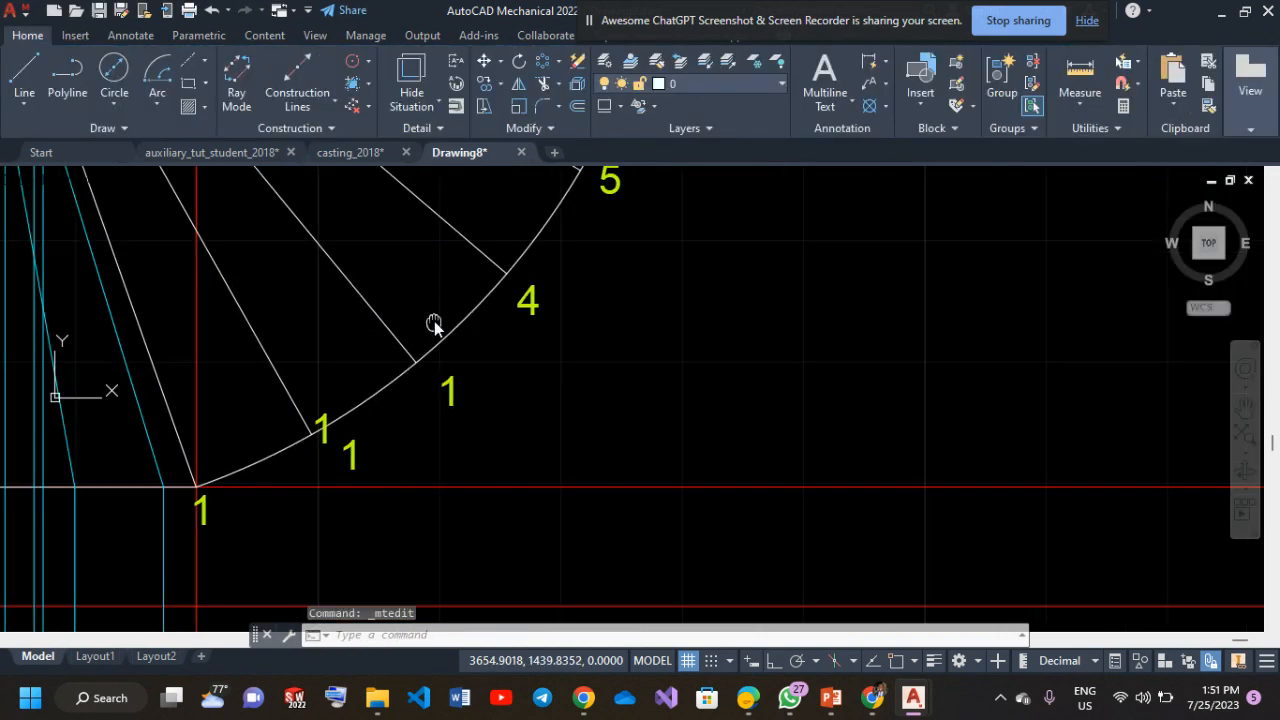
pyautogui.doubleClick(449, 390)
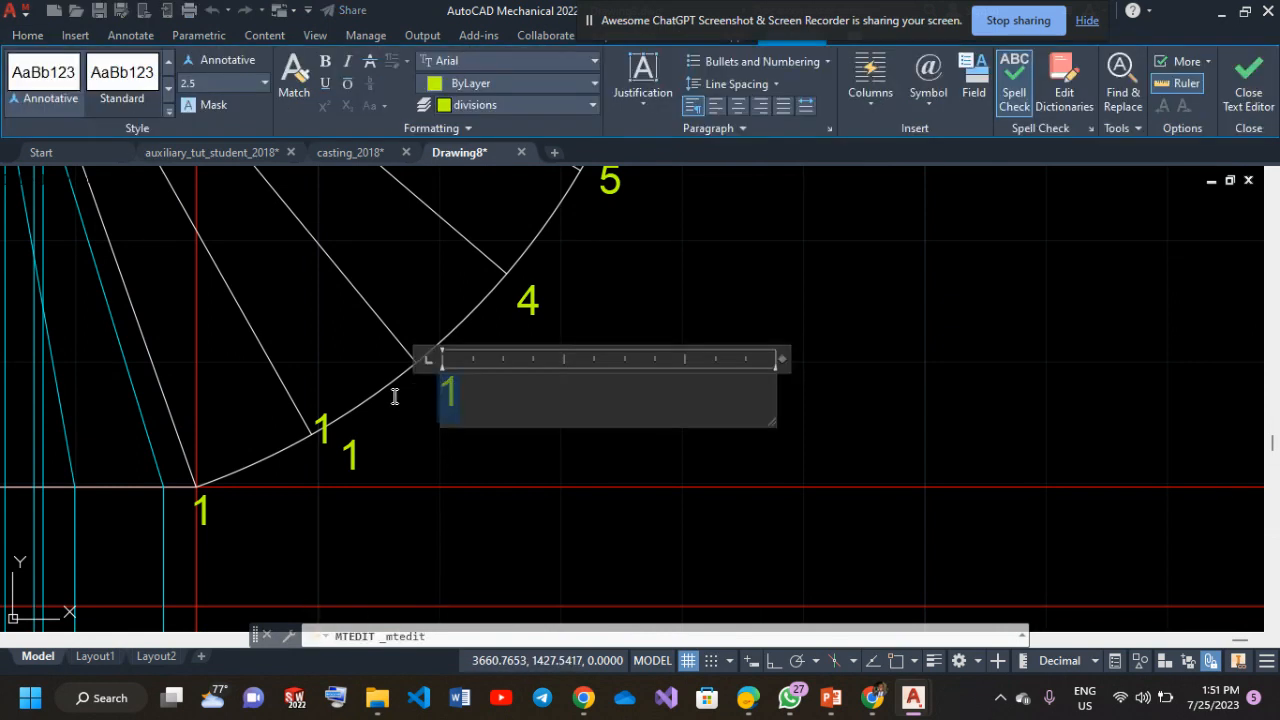
pyautogui.write('3')
pyautogui.click(369, 452)
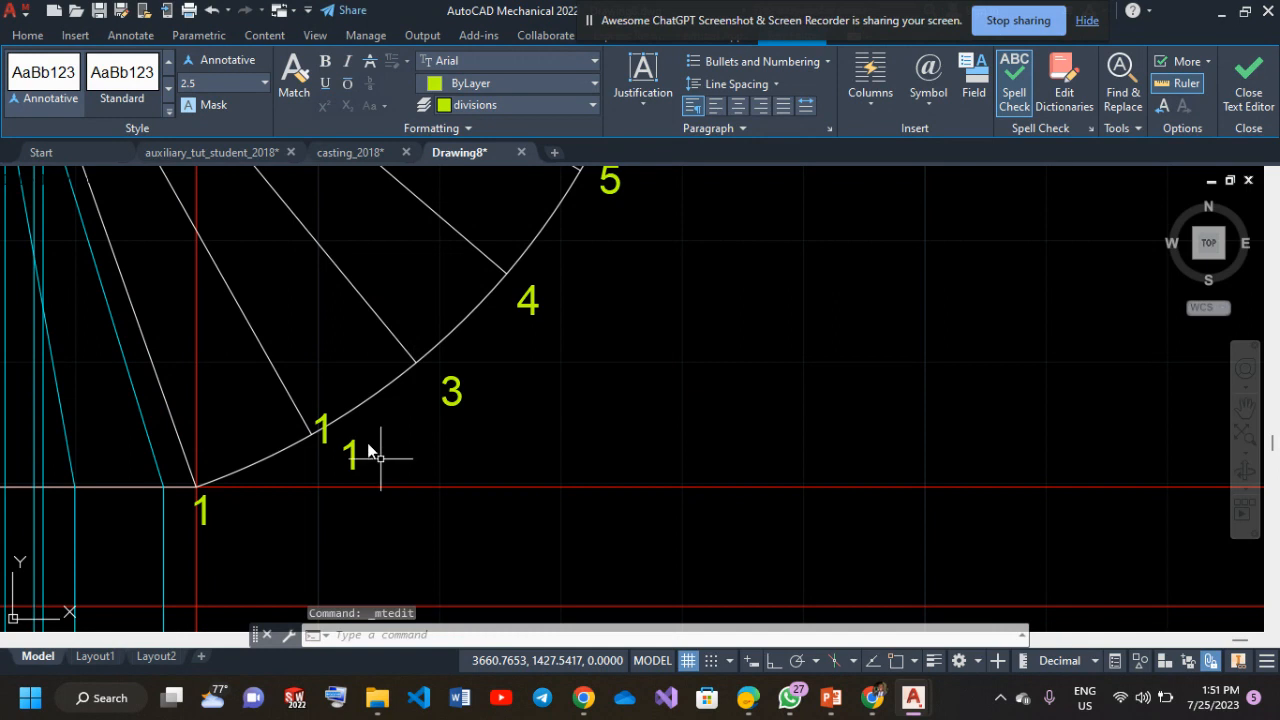
# Change the outer label at the first division line after the arc's start to 2 and delete the duplicate 1 beside it.
pyautogui.doubleClick(352, 453)
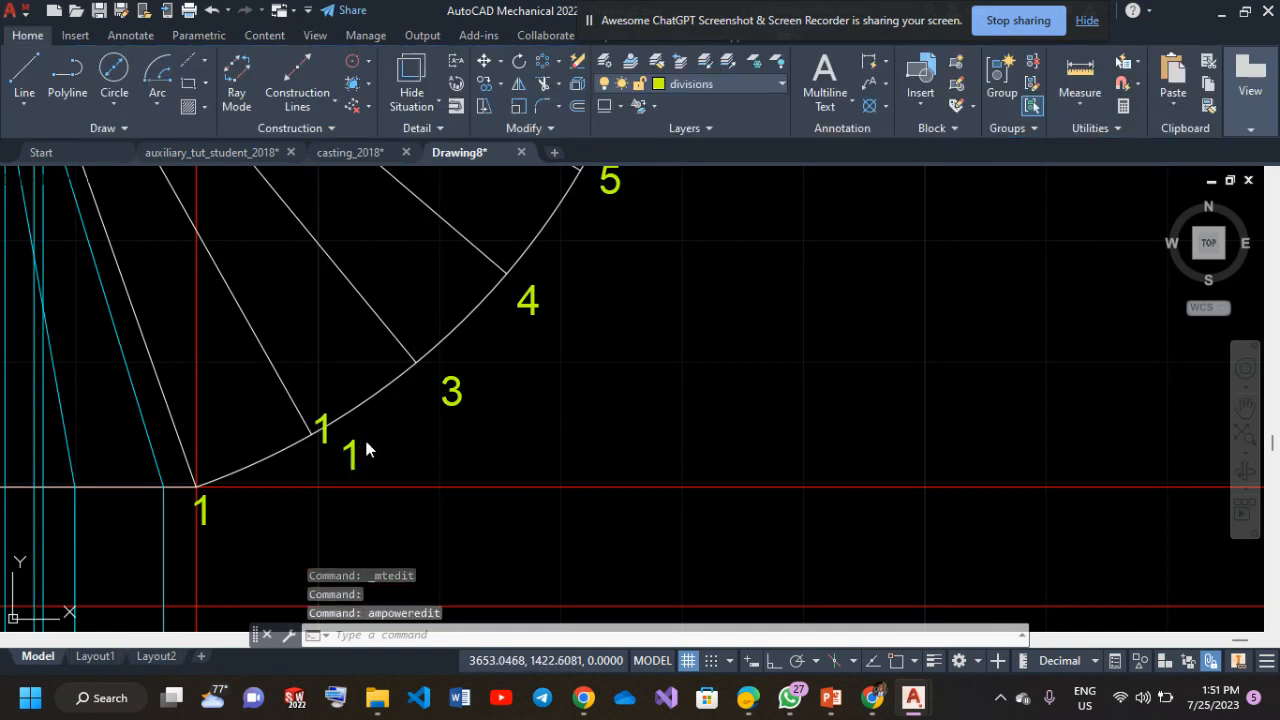
pyautogui.write('2')
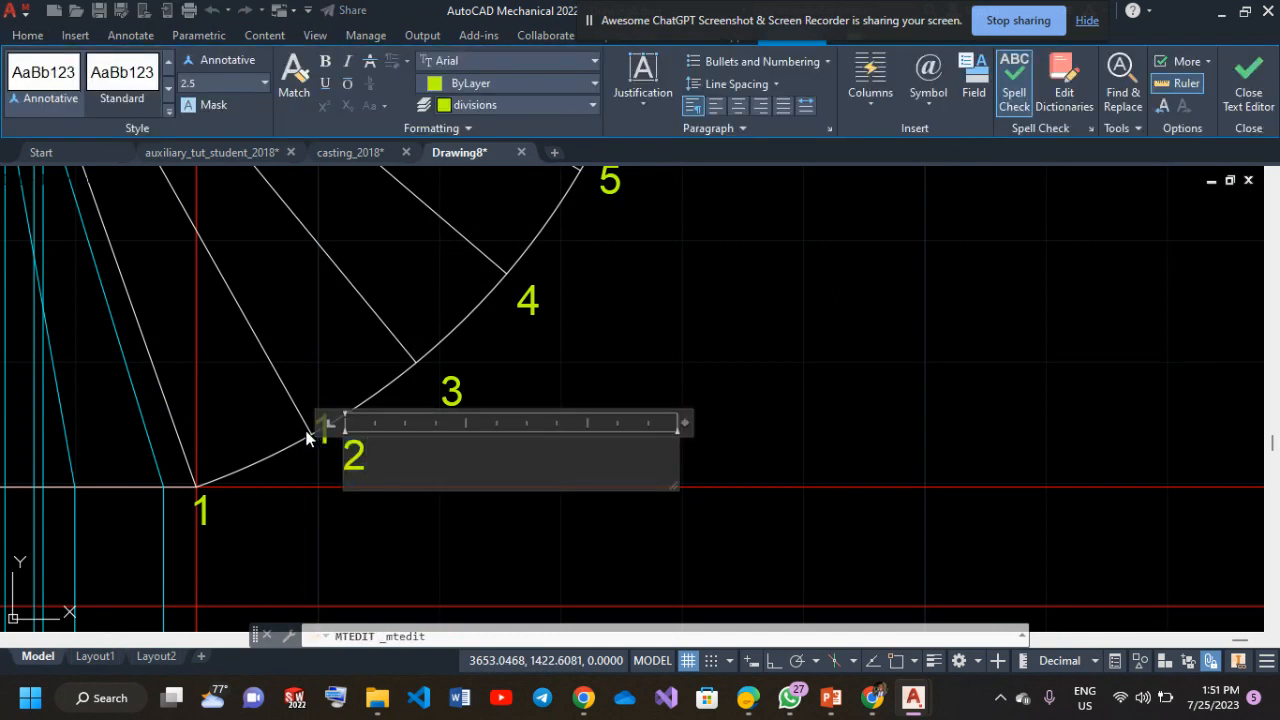
pyautogui.click(287, 534)
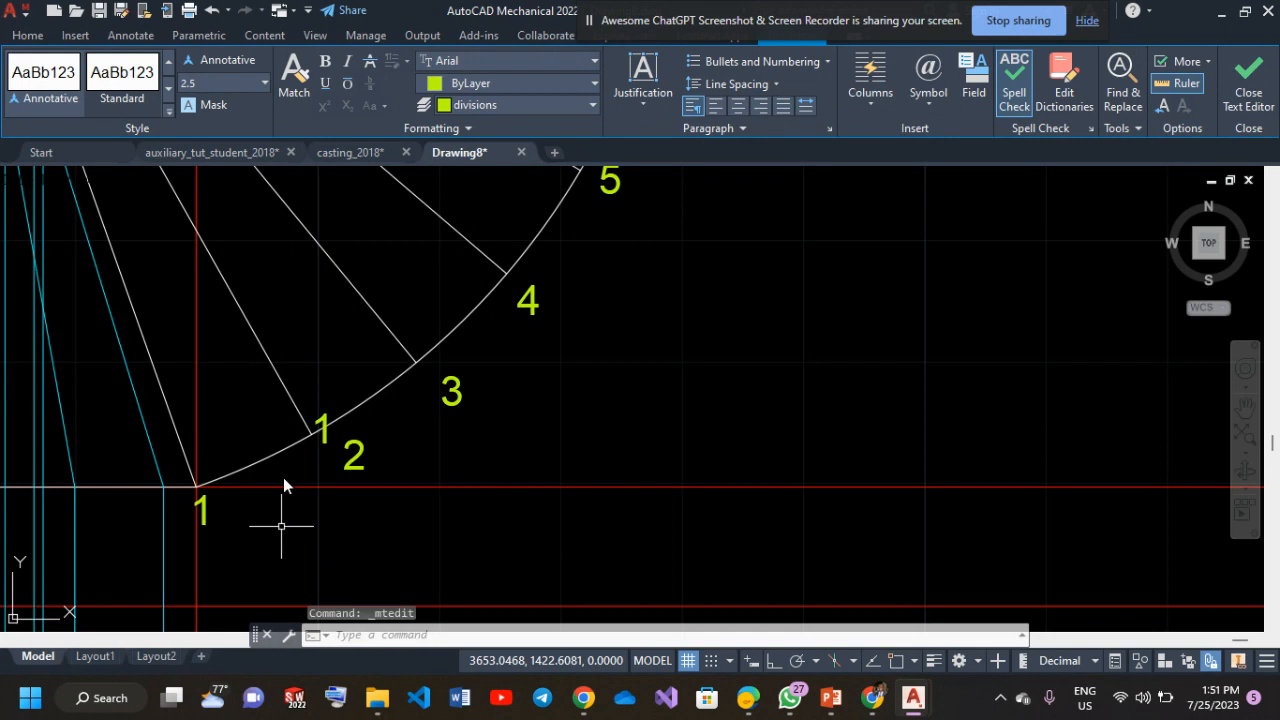
pyautogui.click(321, 426)
pyautogui.press('Delete')
pyautogui.scroll(-6, 340, 400)
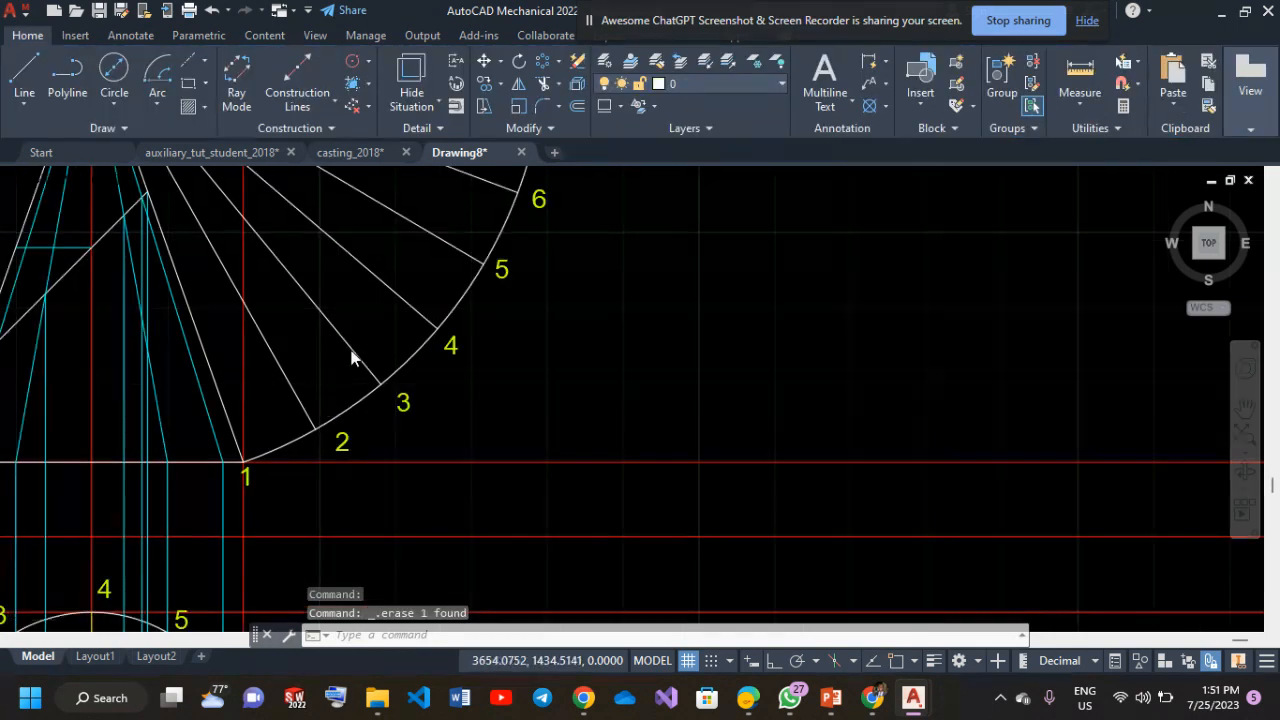
pyautogui.moveTo(387, 368)
pyautogui.mouseDown(button='middle')
pyautogui.moveTo(423, 485)
pyautogui.moveTo(574, 480)
pyautogui.mouseUp(button='middle')
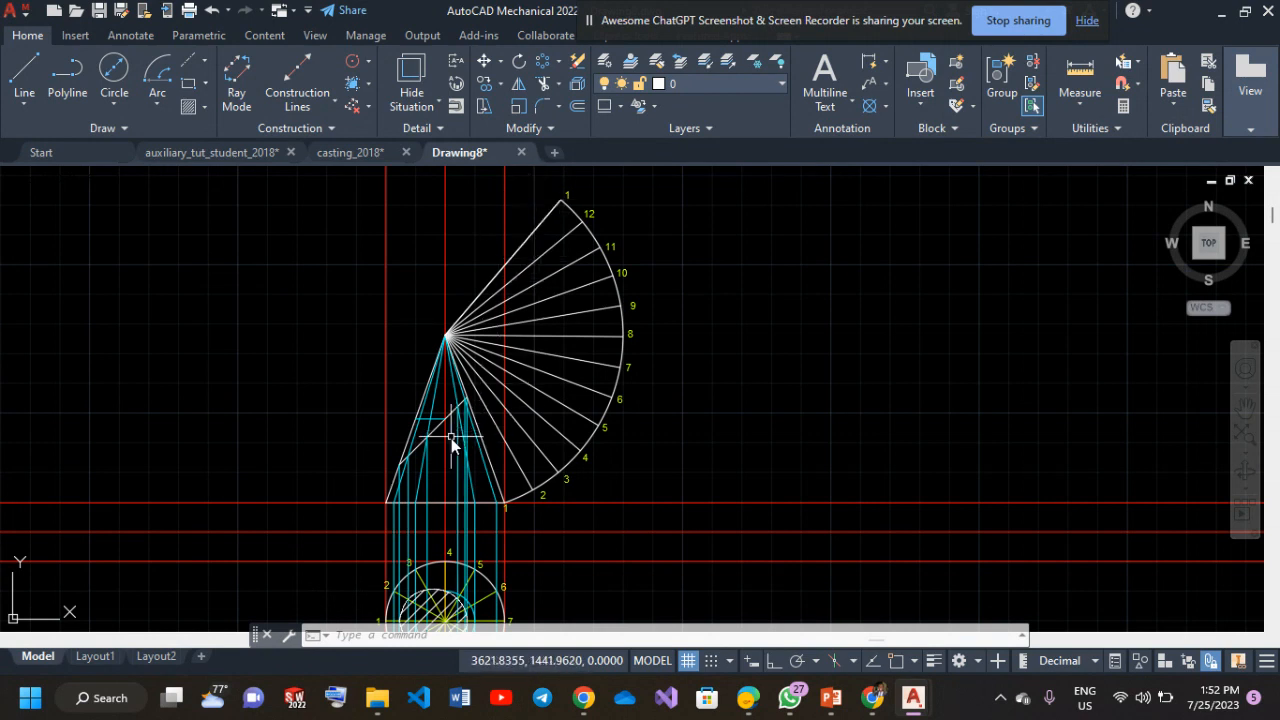
# On the divisions layer, with ortho and object snap on, draw a horizontal line from the cut's lowest point past the cone's right edge.
pyautogui.click(701, 86)
pyautogui.click(681, 197)
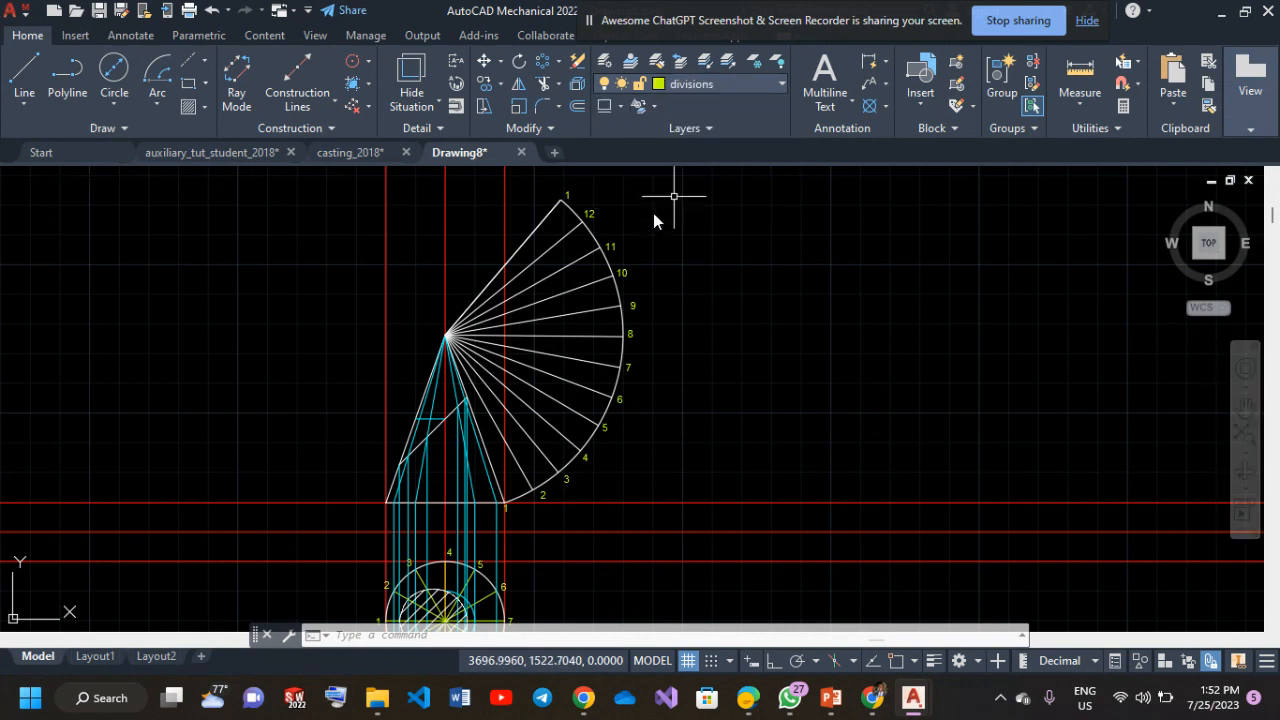
pyautogui.click(26, 74)
pyautogui.click(774, 660)
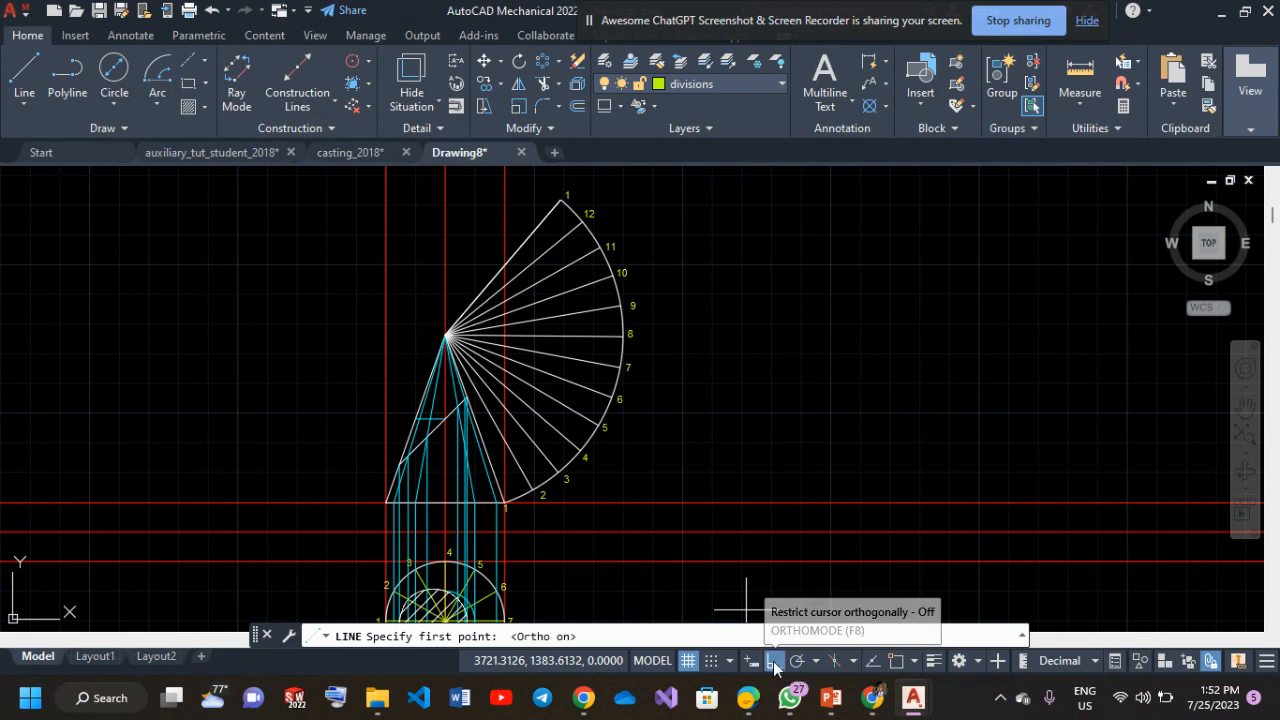
pyautogui.scroll(2, 643, 479)
pyautogui.moveTo(638, 493); pyautogui.dragTo(1000, 443, button='middle')
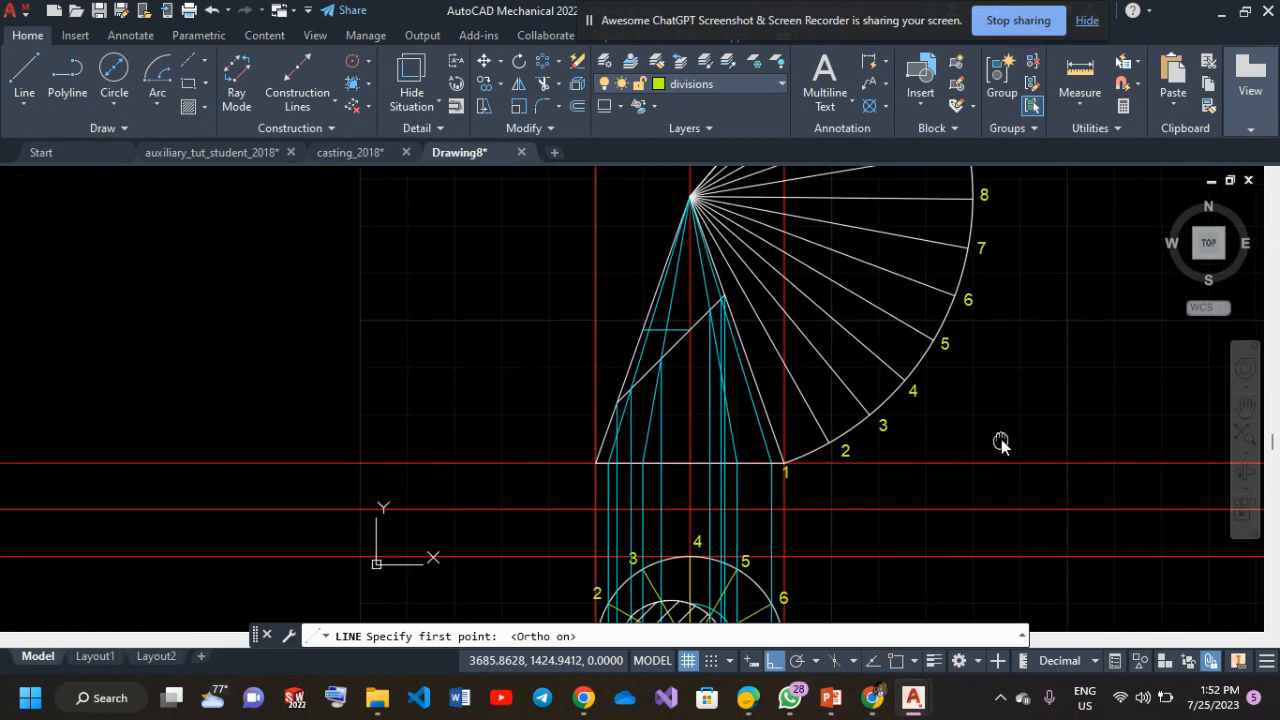
pyautogui.scroll(2, 927, 433)
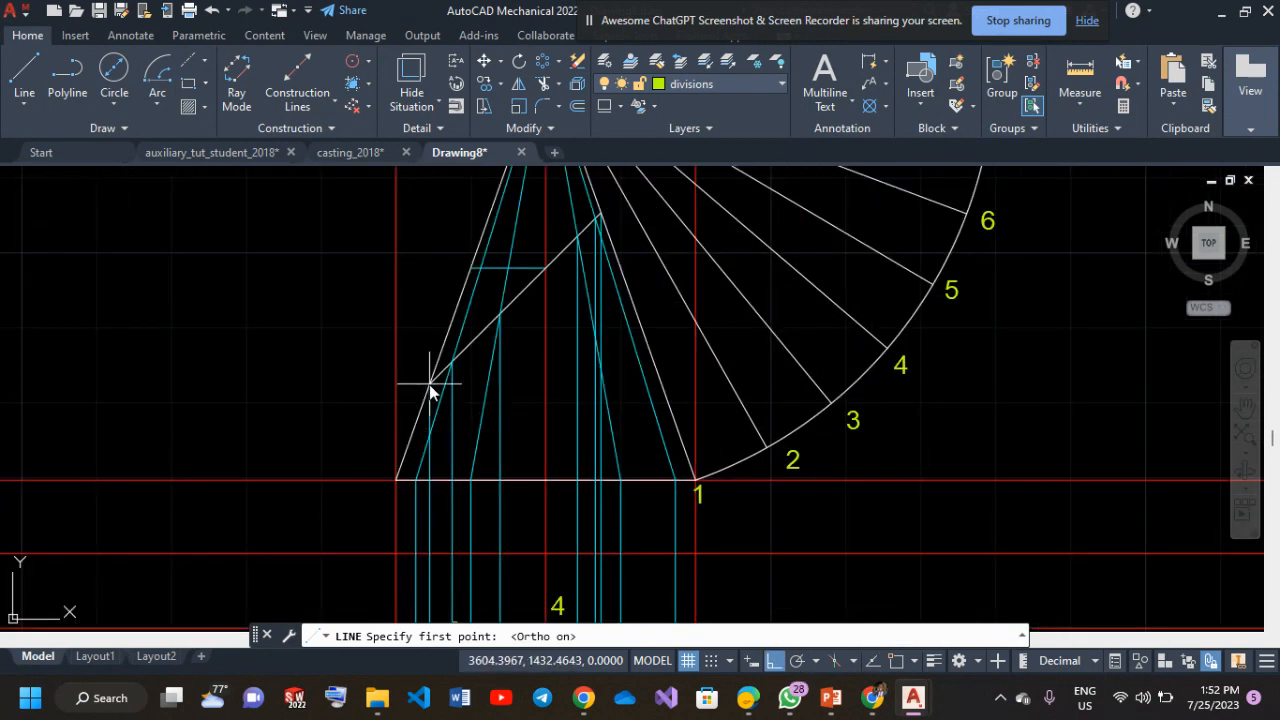
pyautogui.click(876, 662)
pyautogui.click(874, 662)
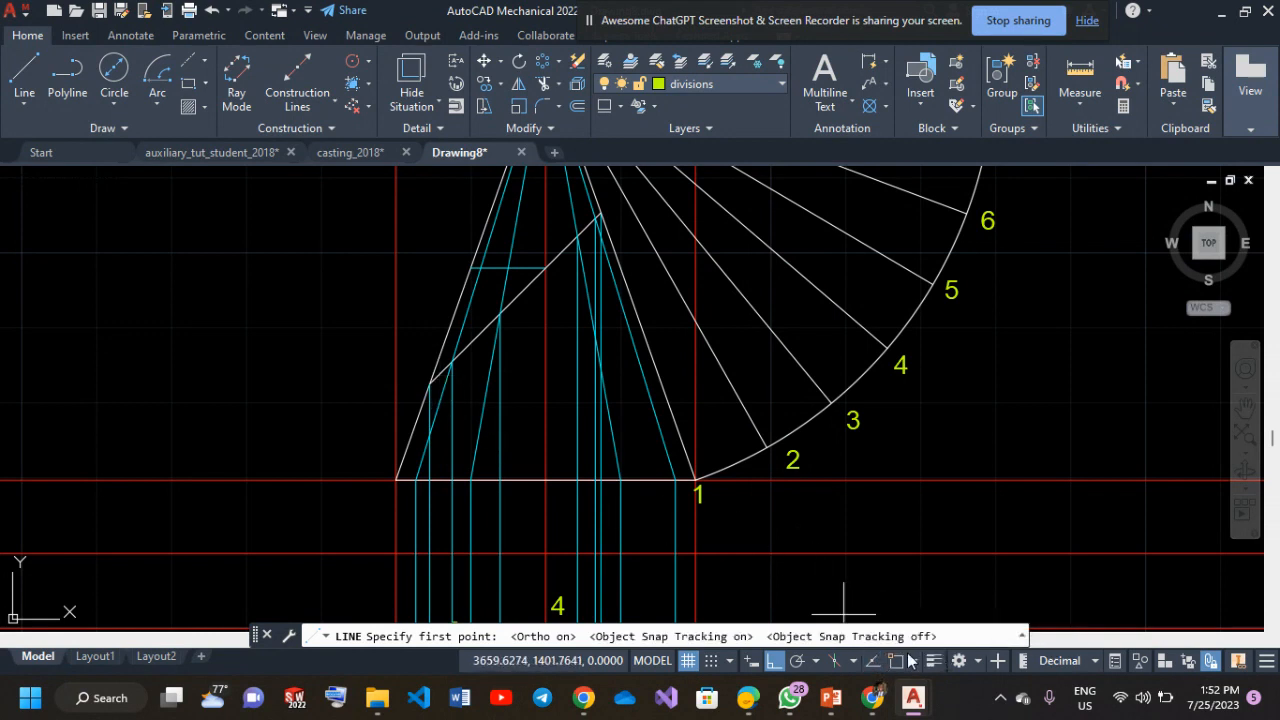
pyautogui.click(897, 661)
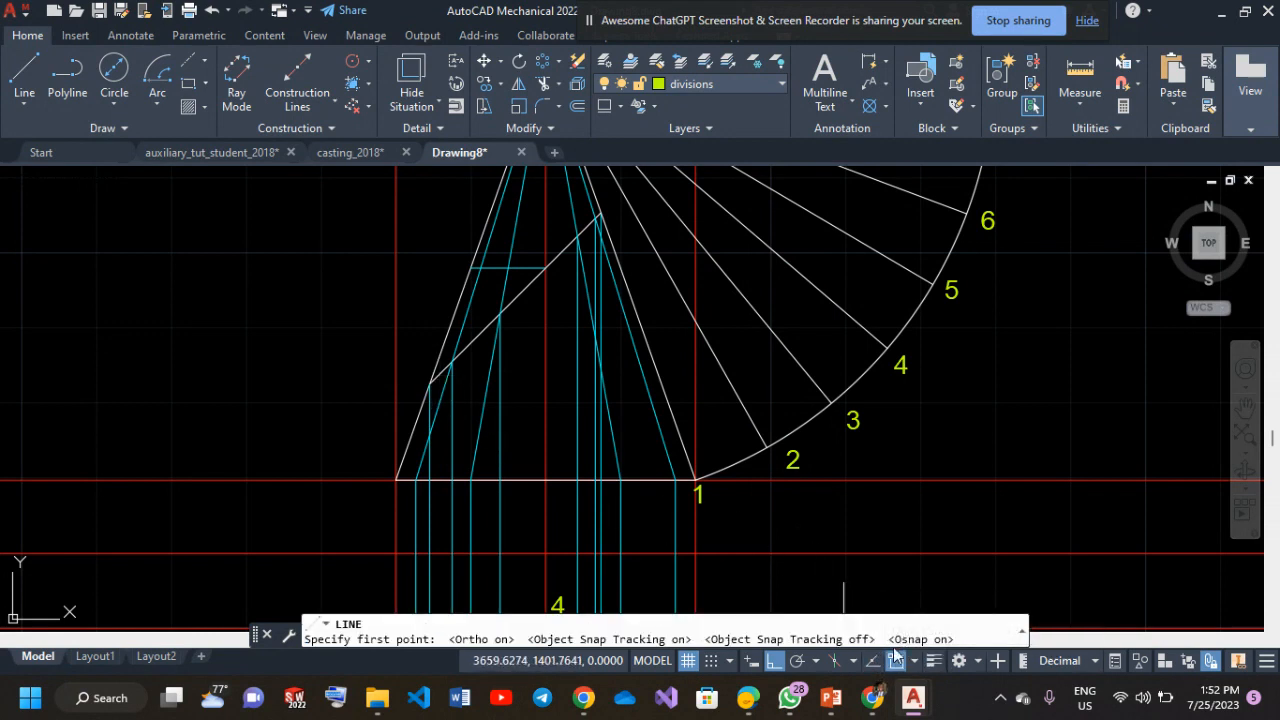
pyautogui.click(429, 385)
pyautogui.click(682, 384)
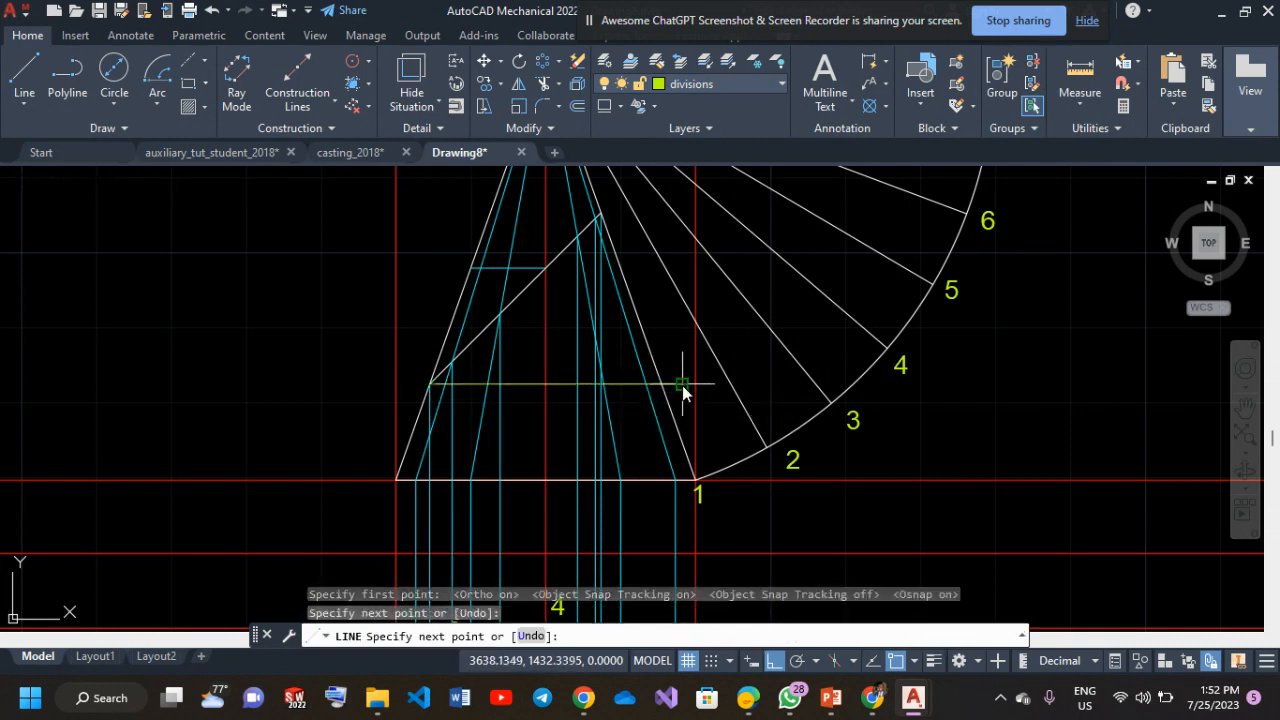
pyautogui.press('Return')
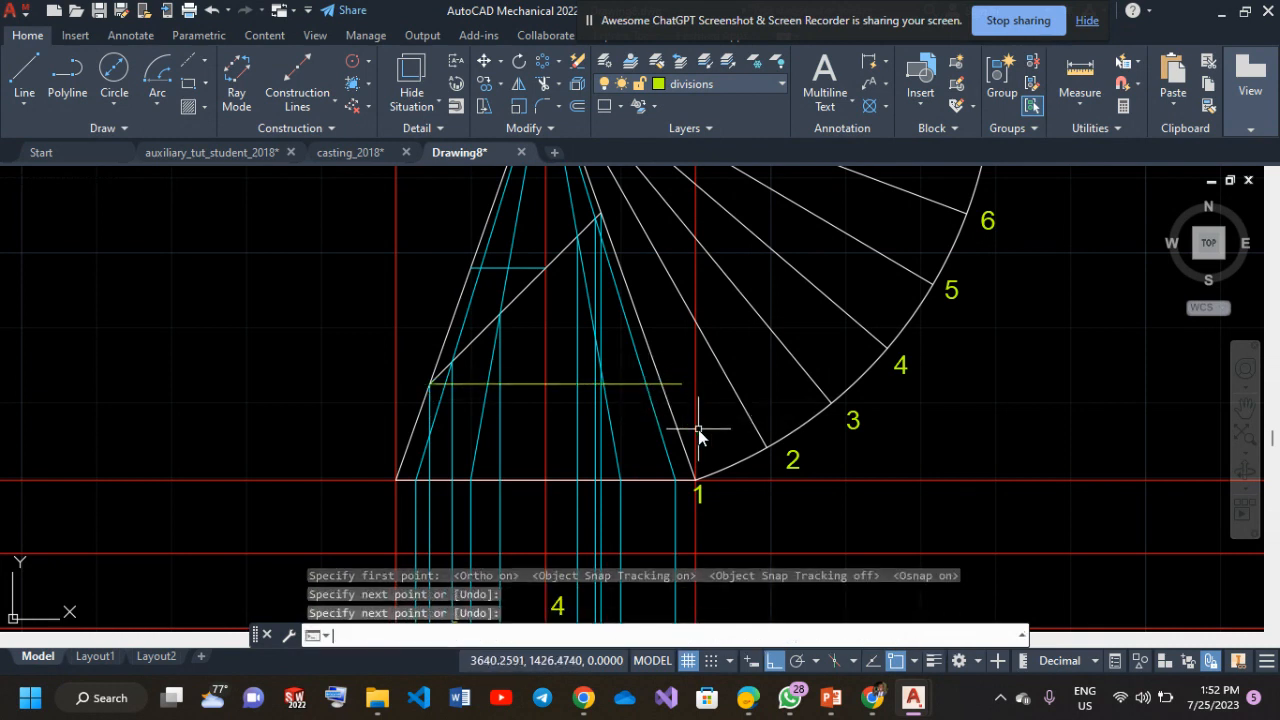
# Draw a horizontal line from the second point up the cut, at the first inner generator, past the cone's right edge.
pyautogui.rightClick(308, 243)
pyautogui.click(362, 249)
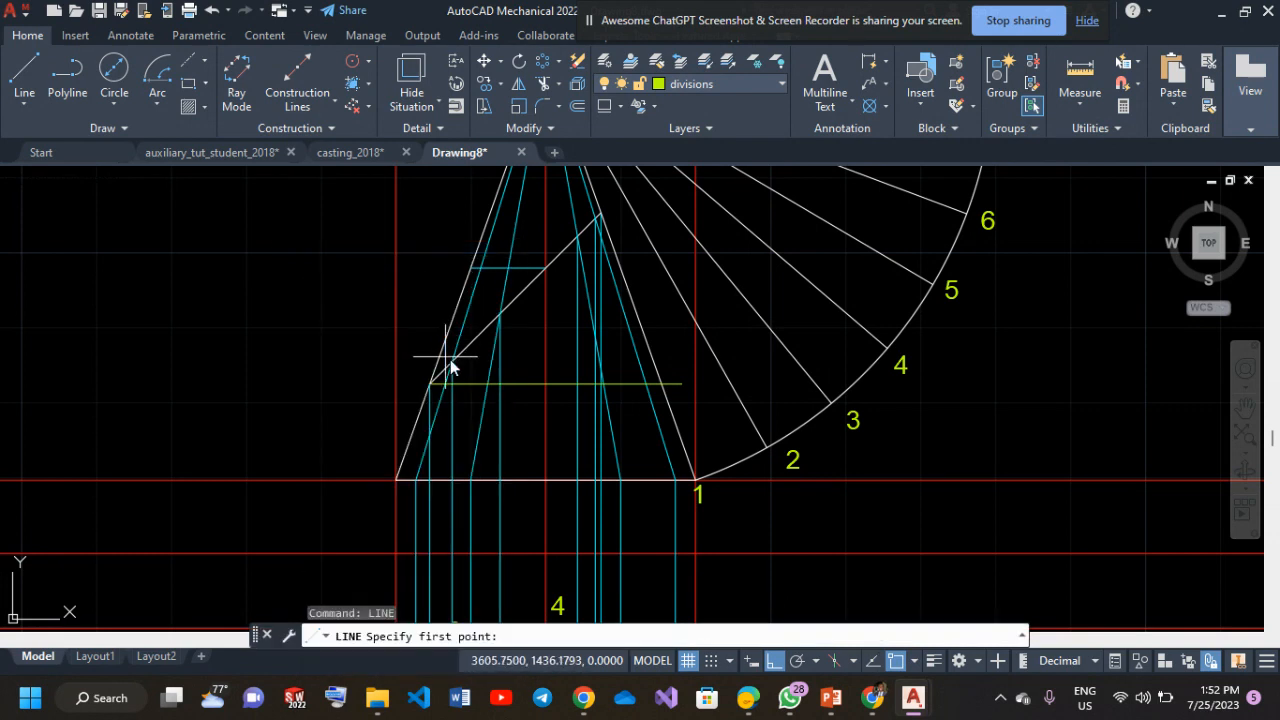
pyautogui.click(452, 362)
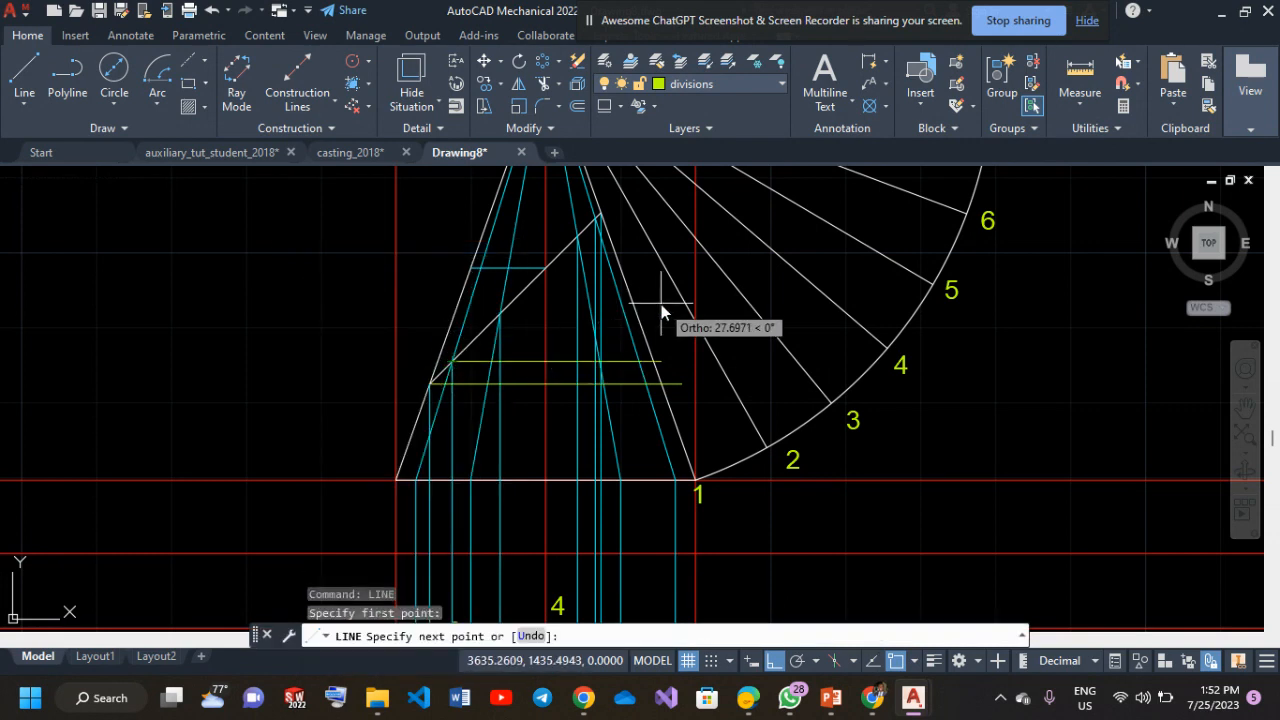
pyautogui.click(664, 307)
pyautogui.press('Return')
# Draw a horizontal line from the third point up the cut, at the second inner generator, past the cone's right edge.
pyautogui.scroll(-2, 530, 289)
pyautogui.moveTo(530, 289); pyautogui.dragTo(371, 445, button='middle')
pyautogui.scroll(5, 371, 450)
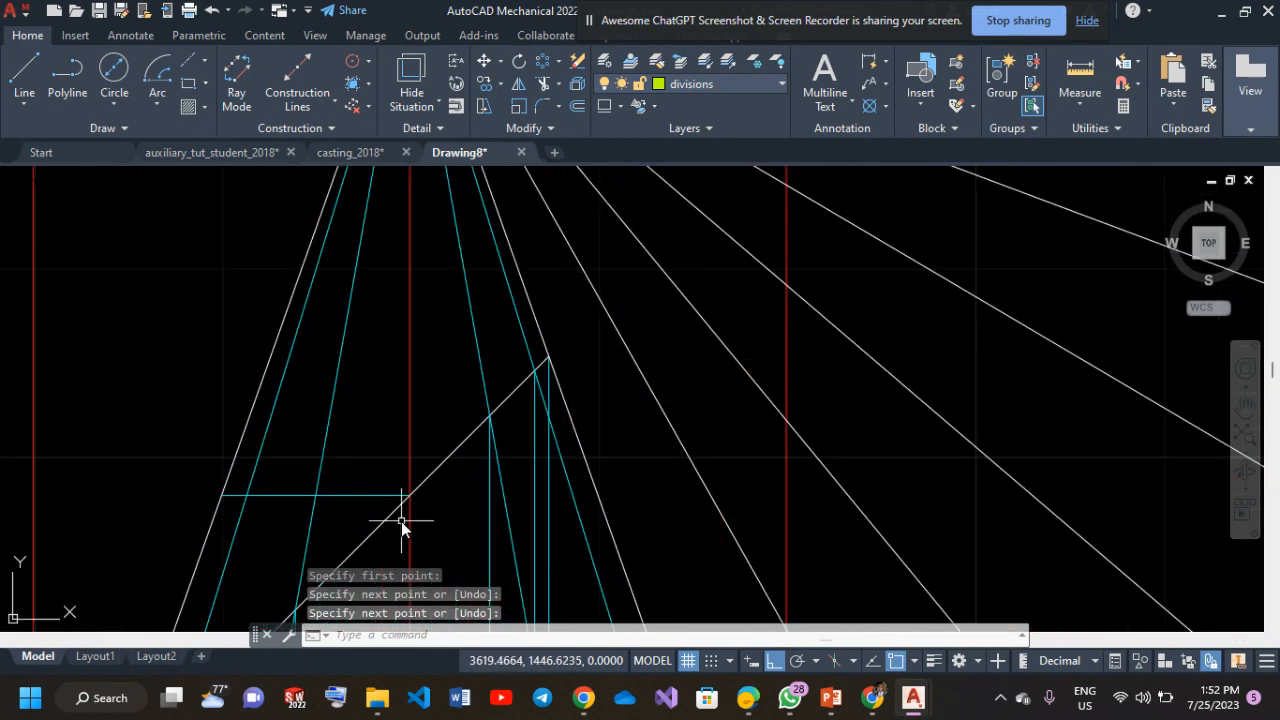
pyautogui.click(24, 75)
pyautogui.click(303, 303)
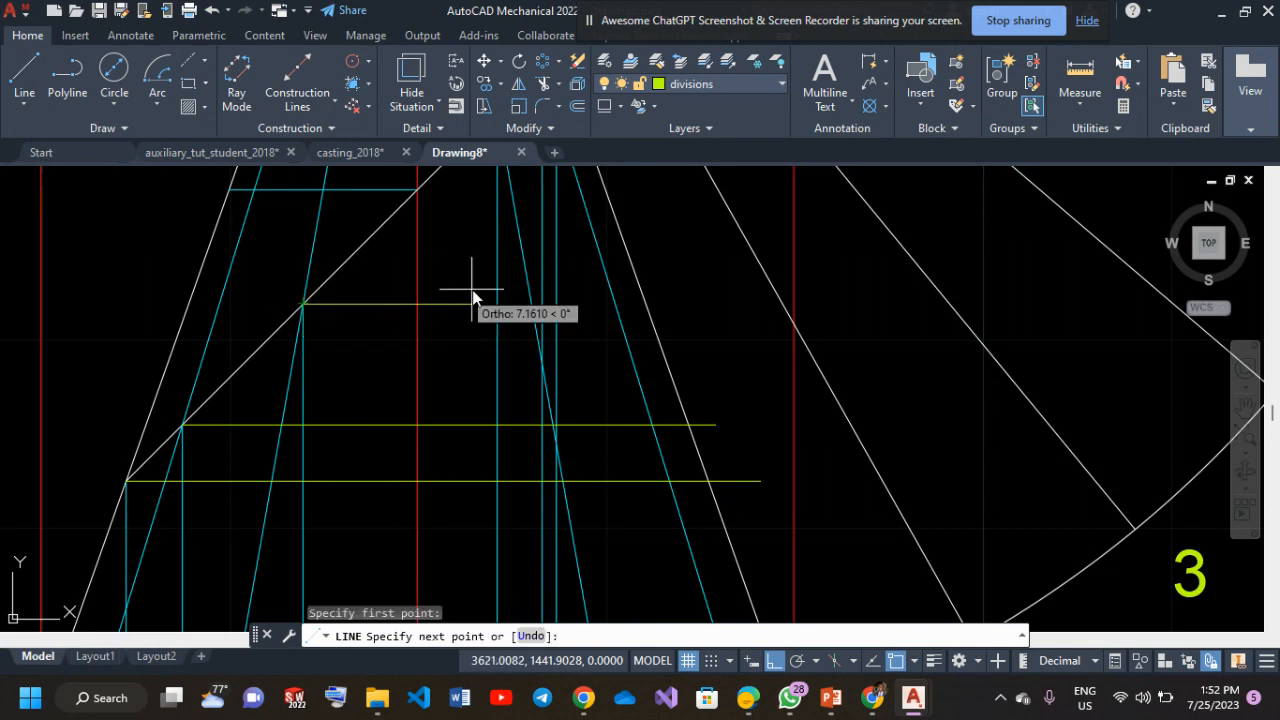
pyautogui.moveTo(674, 289); pyautogui.dragTo(727, 451, button='middle')
pyautogui.press('Return')
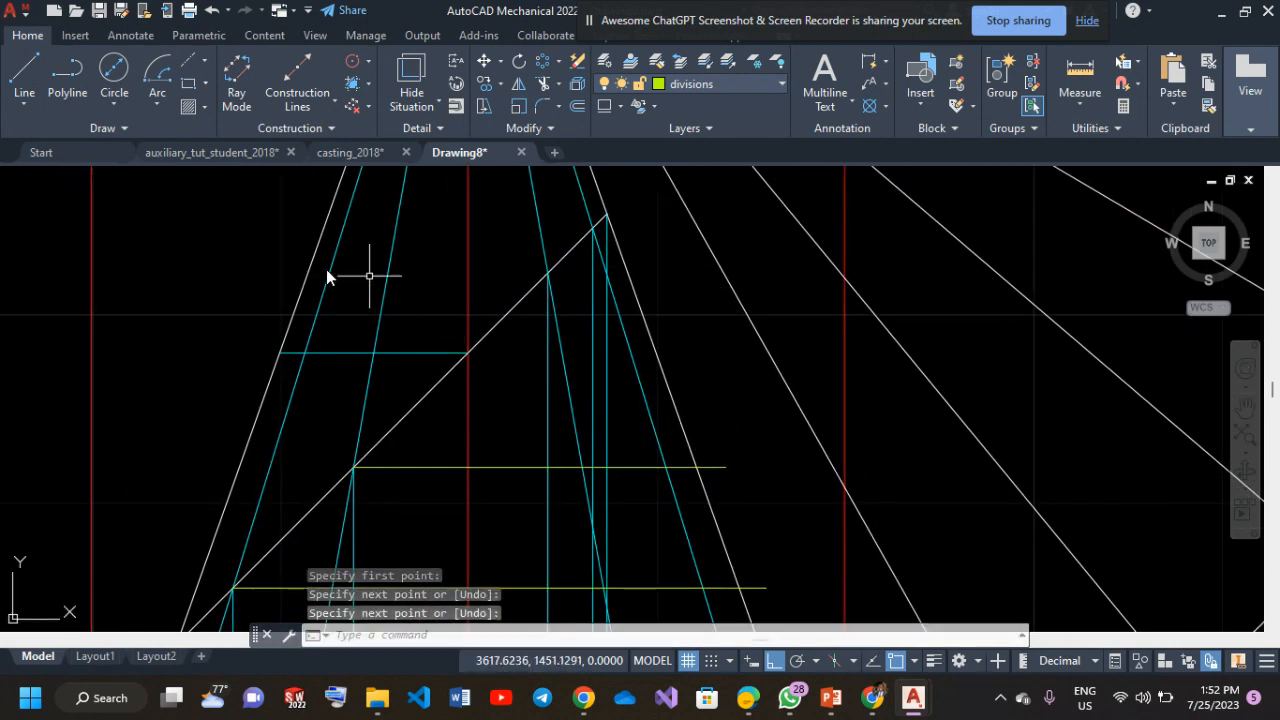
# Draw a horizontal line from where the cut crosses the cone's vertical centre axis to just past the right edge.
pyautogui.rightClick(150, 263)
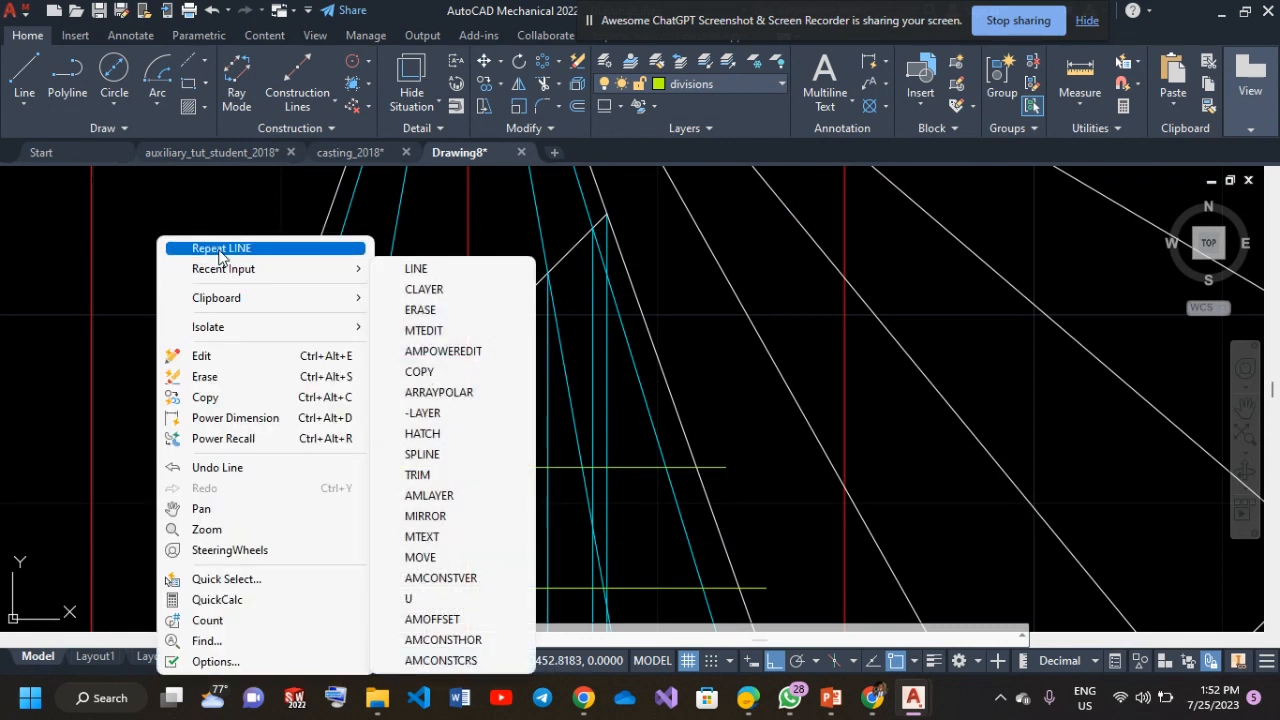
pyautogui.click(218, 250)
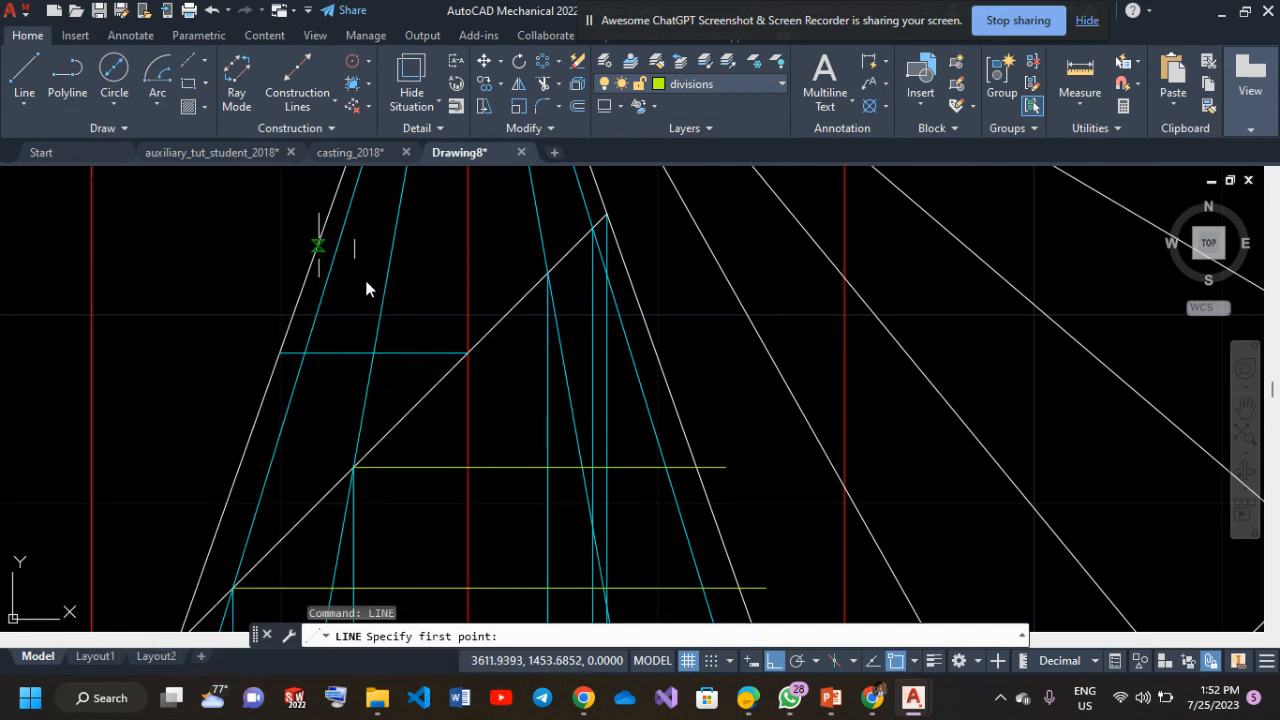
pyautogui.click(467, 353)
pyautogui.click(688, 353)
pyautogui.press('Return')
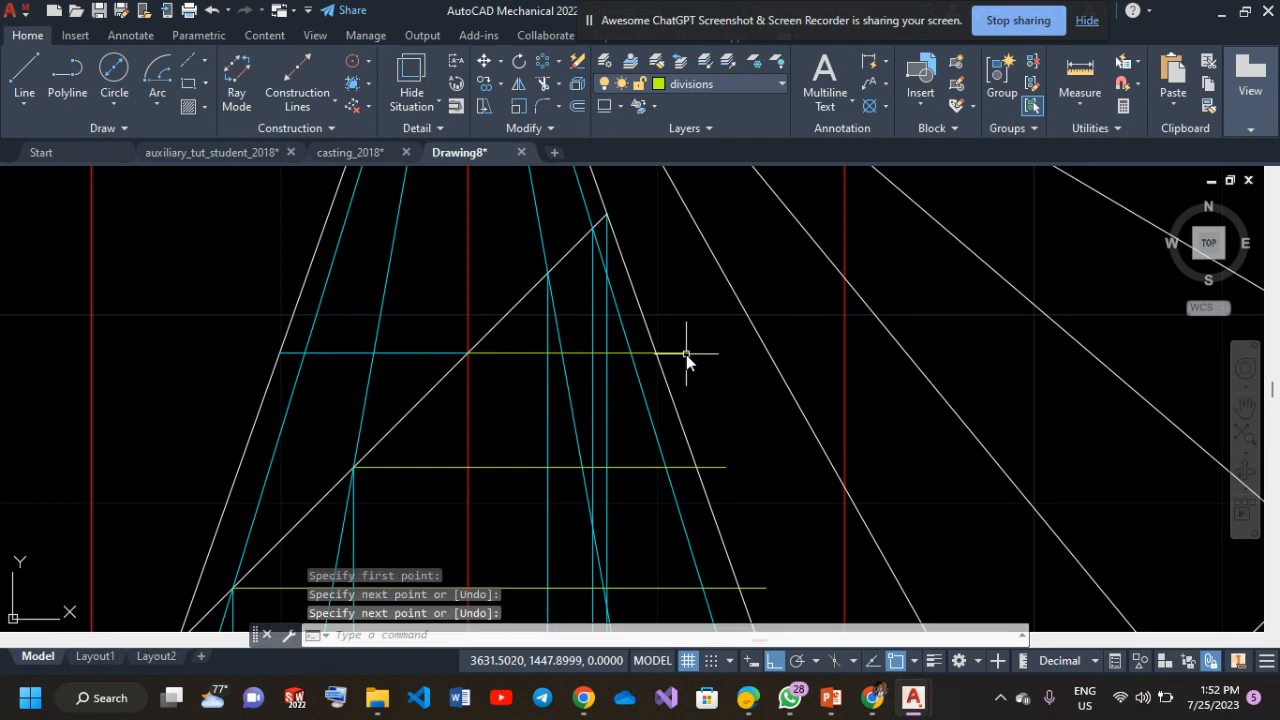
# Draw a horizontal line from the cut's intersection with the first generator right of the axis to past the cone's edge.
pyautogui.rightClick(434, 263)
pyautogui.click(470, 250)
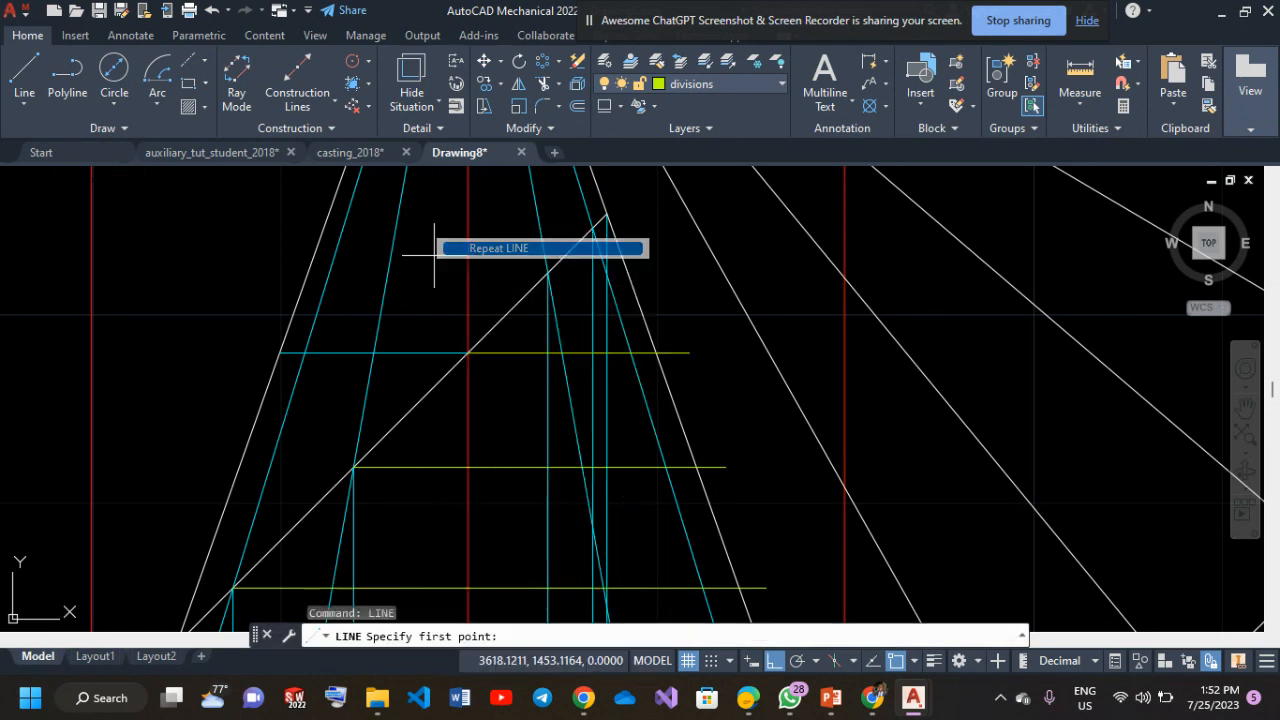
pyautogui.click(548, 271)
pyautogui.click(666, 278)
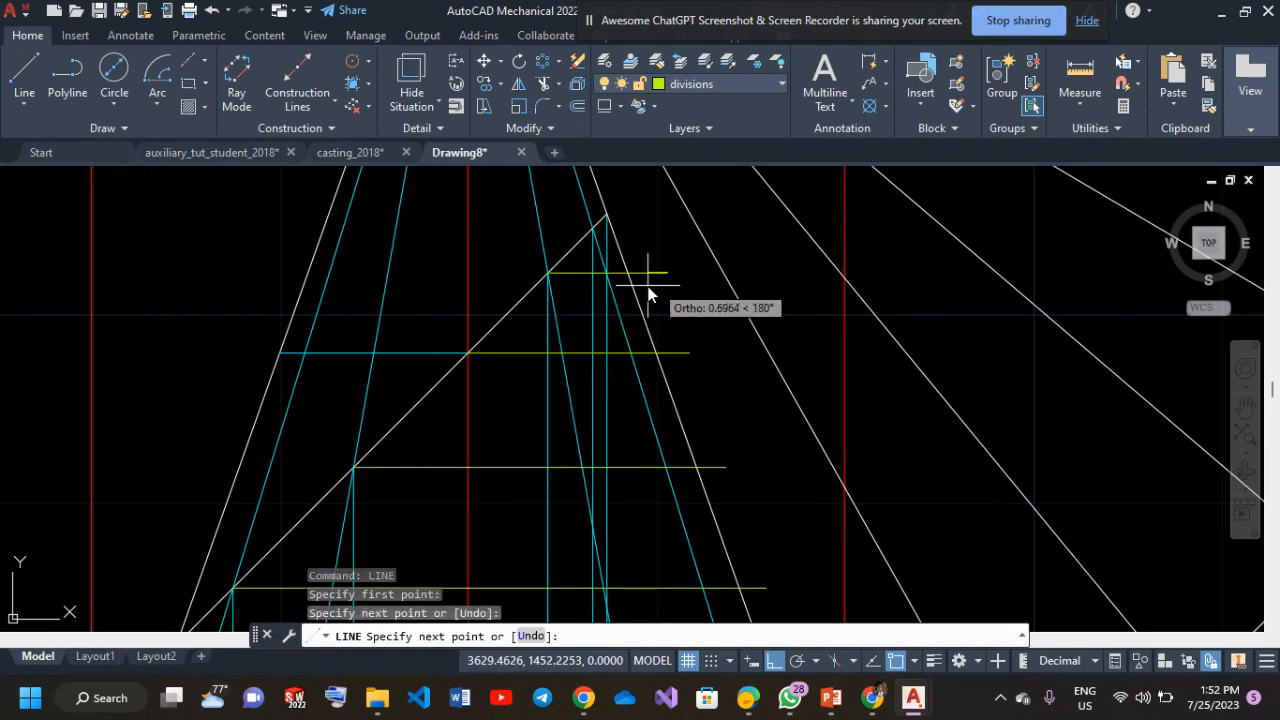
pyautogui.press('Return')
# Draw a short horizontal line from the generator intersection just below the cut's highest point to past the cone's right edge.
pyautogui.rightClick(523, 234)
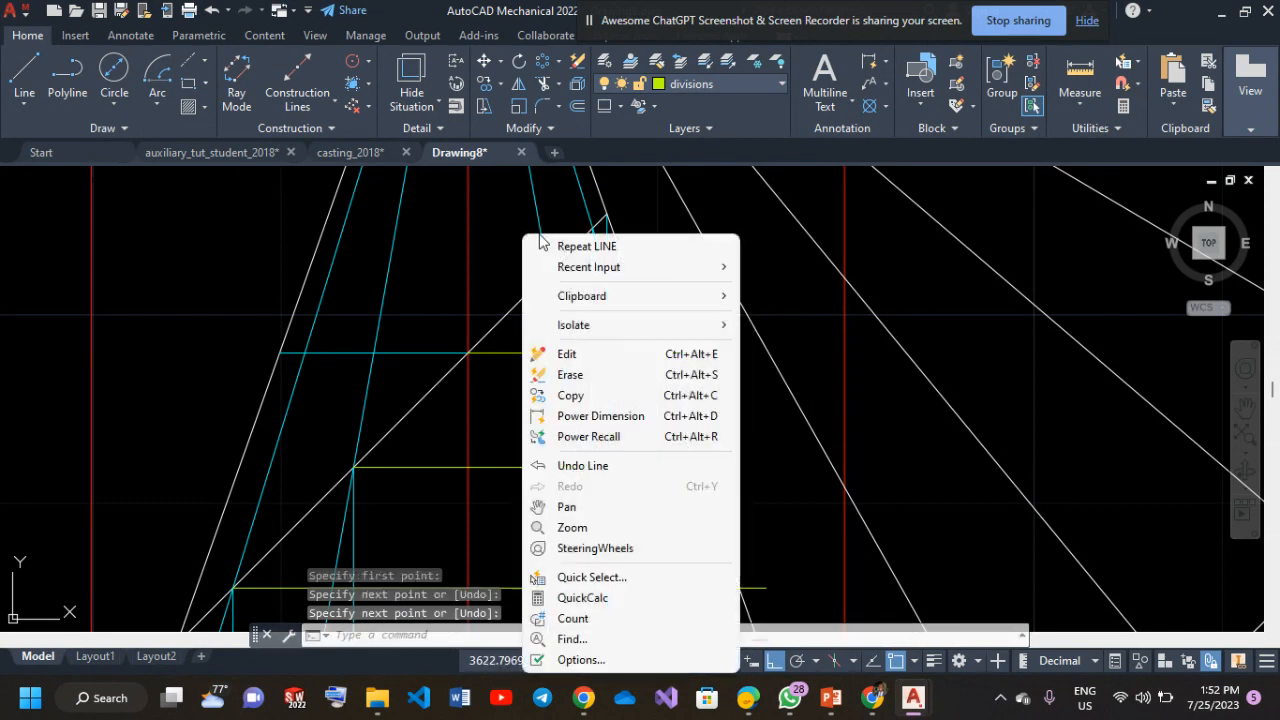
pyautogui.click(545, 248)
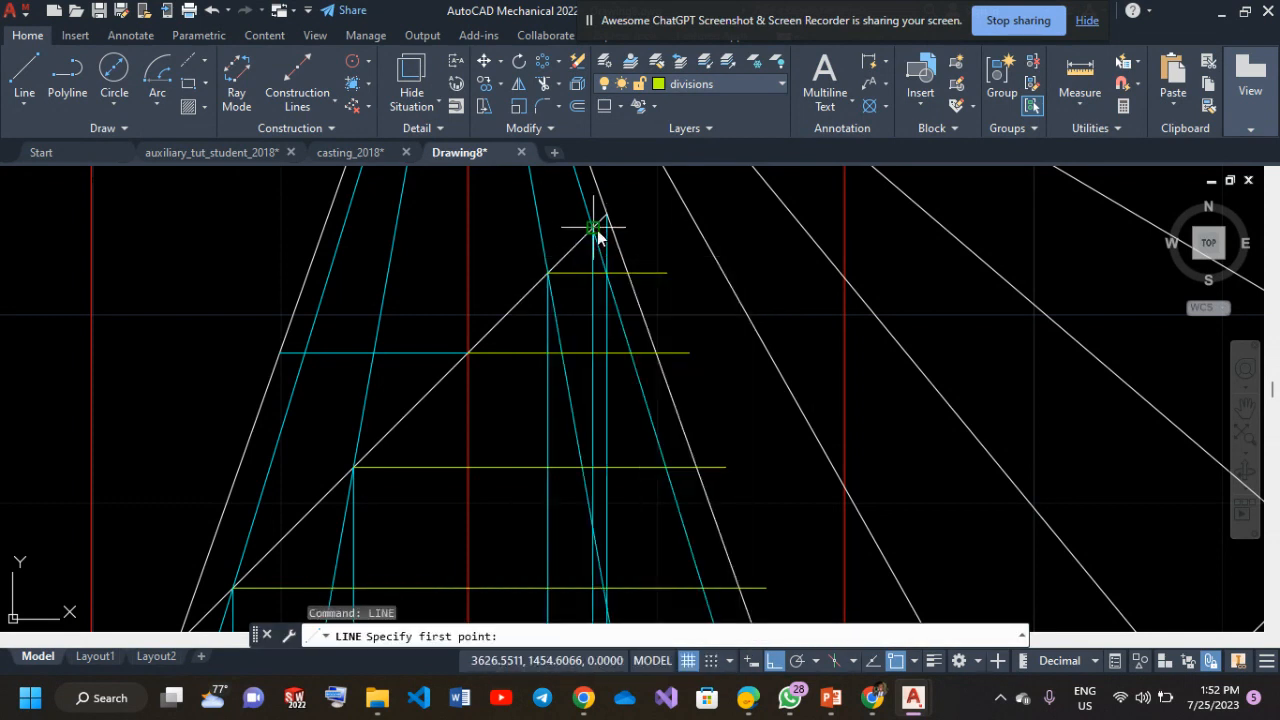
pyautogui.click(597, 230)
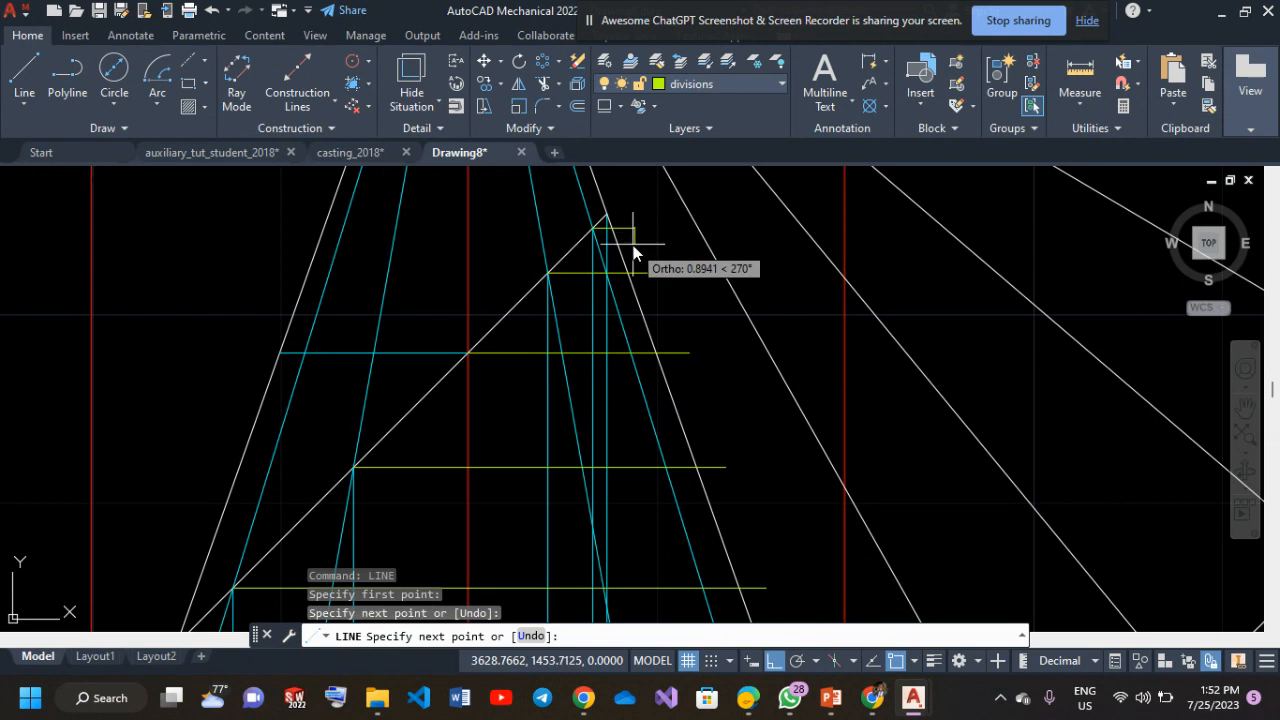
pyautogui.click(633, 250)
pyautogui.press('Return')
# Trim the overhanging ends of the upper three horizontal division lines at the cone's right edge.
pyautogui.scroll(4, 554, 490)
pyautogui.moveTo(523, 486); pyautogui.dragTo(531, 428, button='middle')
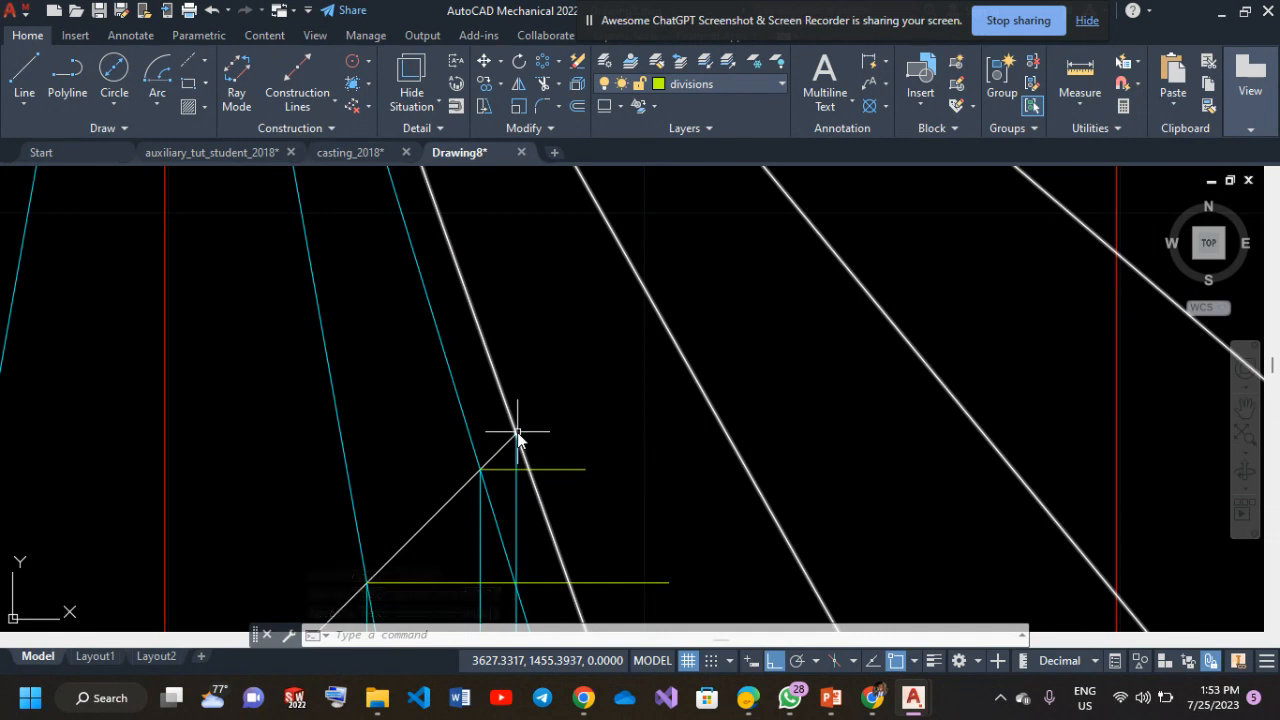
pyautogui.write('tr')
pyautogui.press('Escape')
pyautogui.press('Escape')
pyautogui.press('Escape')
pyautogui.write('TRi')
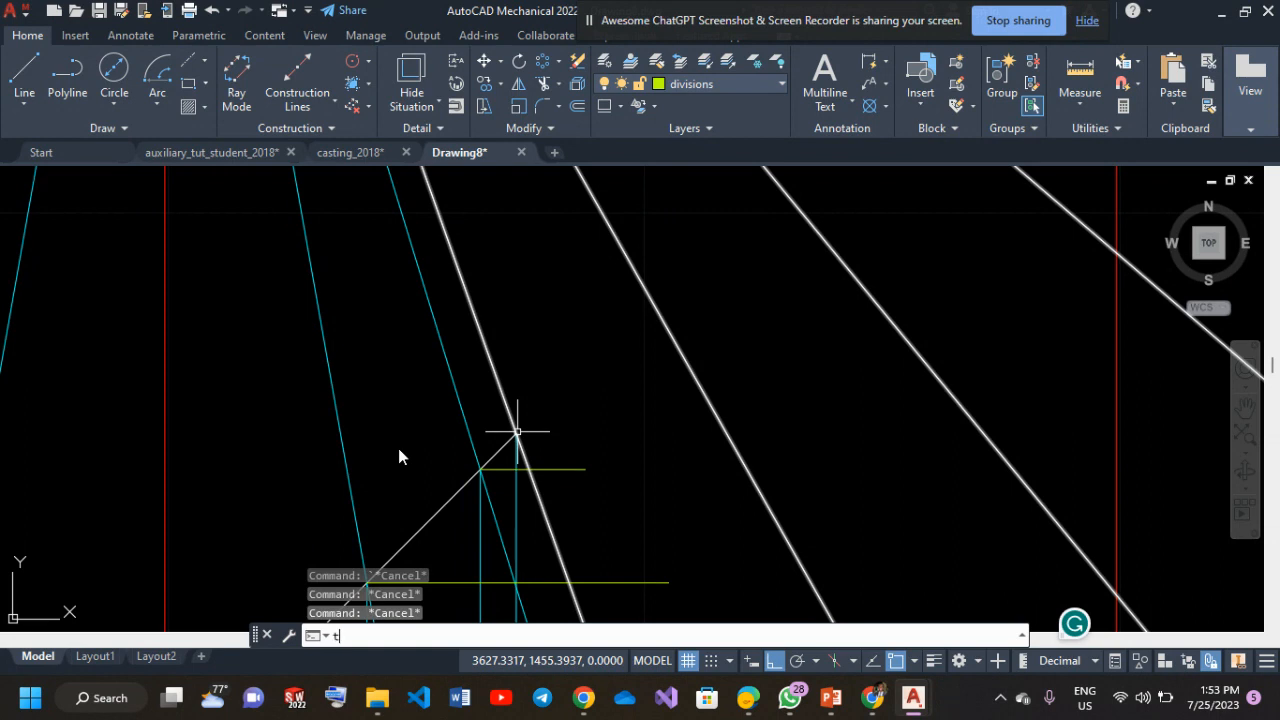
pyautogui.write('m')
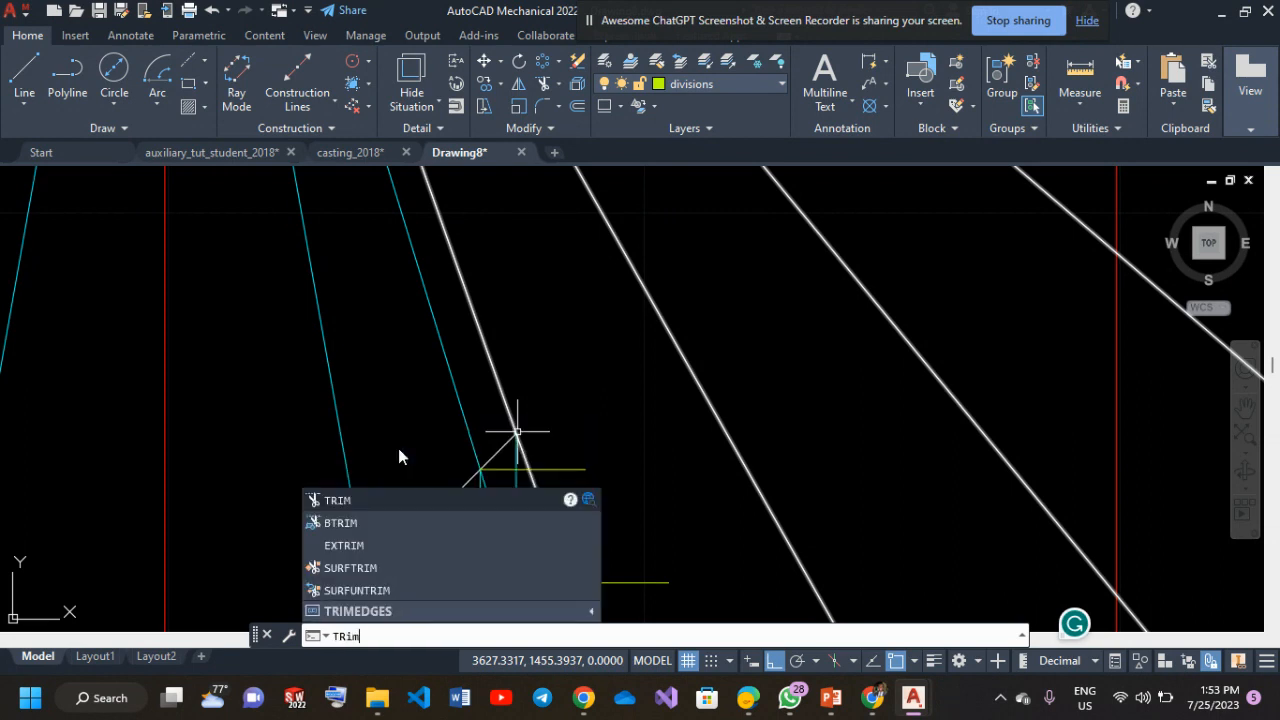
pyautogui.press('Return')
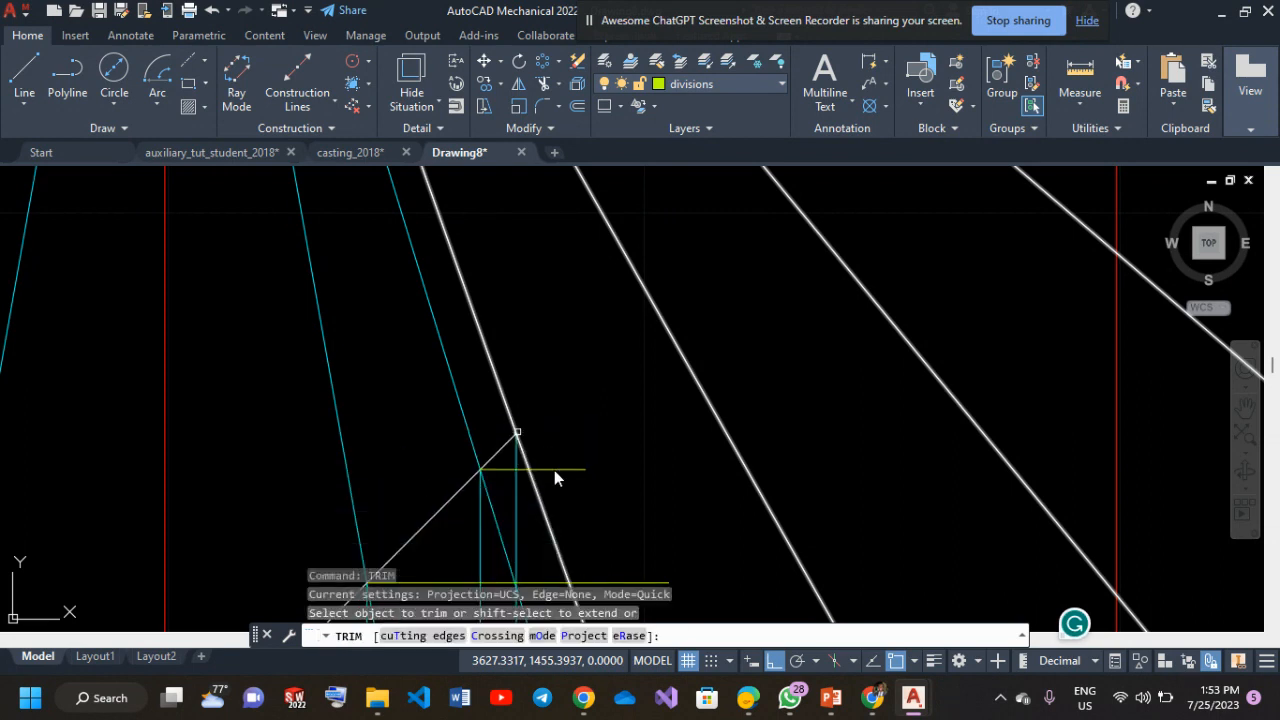
pyautogui.click(552, 462)
pyautogui.click(534, 432)
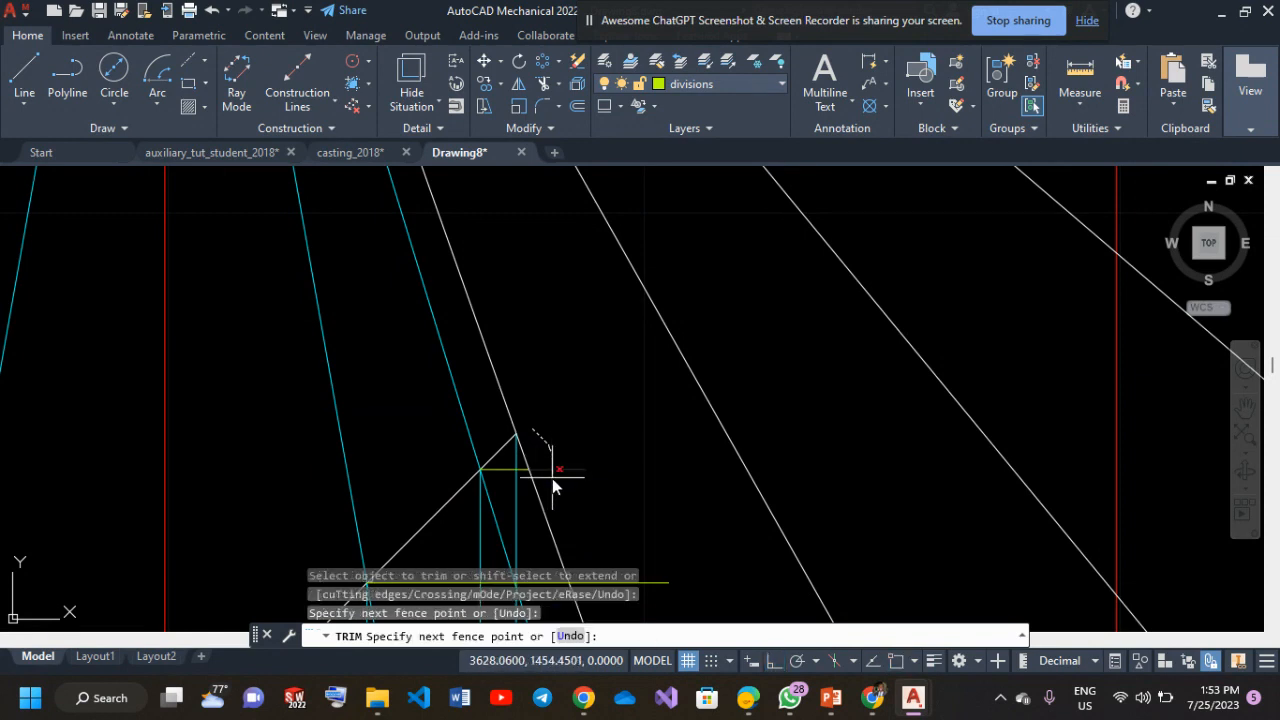
pyautogui.moveTo(552, 477); pyautogui.dragTo(550, 473)
pyautogui.moveTo(547, 466); pyautogui.dragTo(455, 123, button='middle')
pyautogui.moveTo(524, 212); pyautogui.dragTo(550, 340)
pyautogui.moveTo(576, 425); pyautogui.dragTo(590, 493)
# Trim the overhanging ends of the lower three horizontal division lines at the cone's right edge.
pyautogui.scroll(-1, 583, 470)
pyautogui.moveTo(581, 469); pyautogui.dragTo(588, 228, button='middle')
pyautogui.moveTo(631, 367)
pyautogui.mouseDown()
pyautogui.moveTo(647, 409)
pyautogui.moveTo(651, 348)
pyautogui.moveTo(667, 418)
pyautogui.mouseUp()
pyautogui.scroll(-2, 651, 348)
pyautogui.click(662, 407)
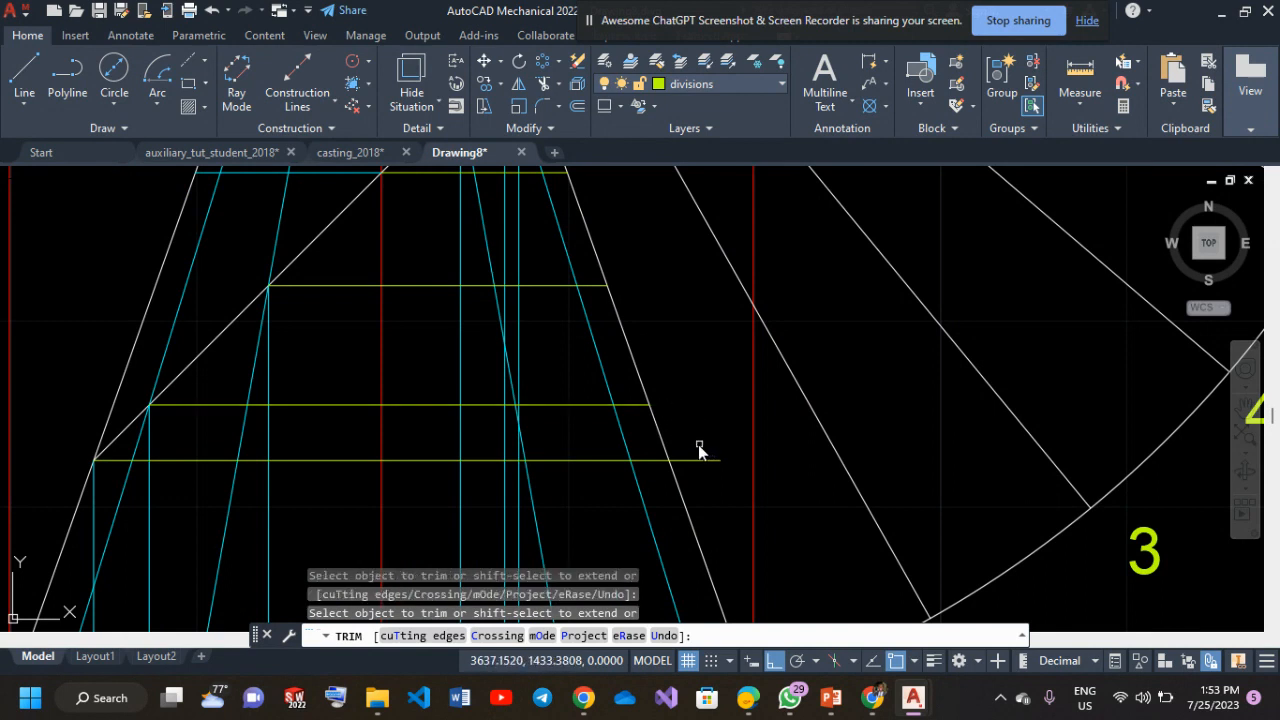
pyautogui.moveTo(685, 459)
pyautogui.mouseDown(button='middle')
pyautogui.moveTo(644, 305)
pyautogui.moveTo(635, 470)
pyautogui.mouseUp(button='middle')
pyautogui.scroll(-2, 636, 403)
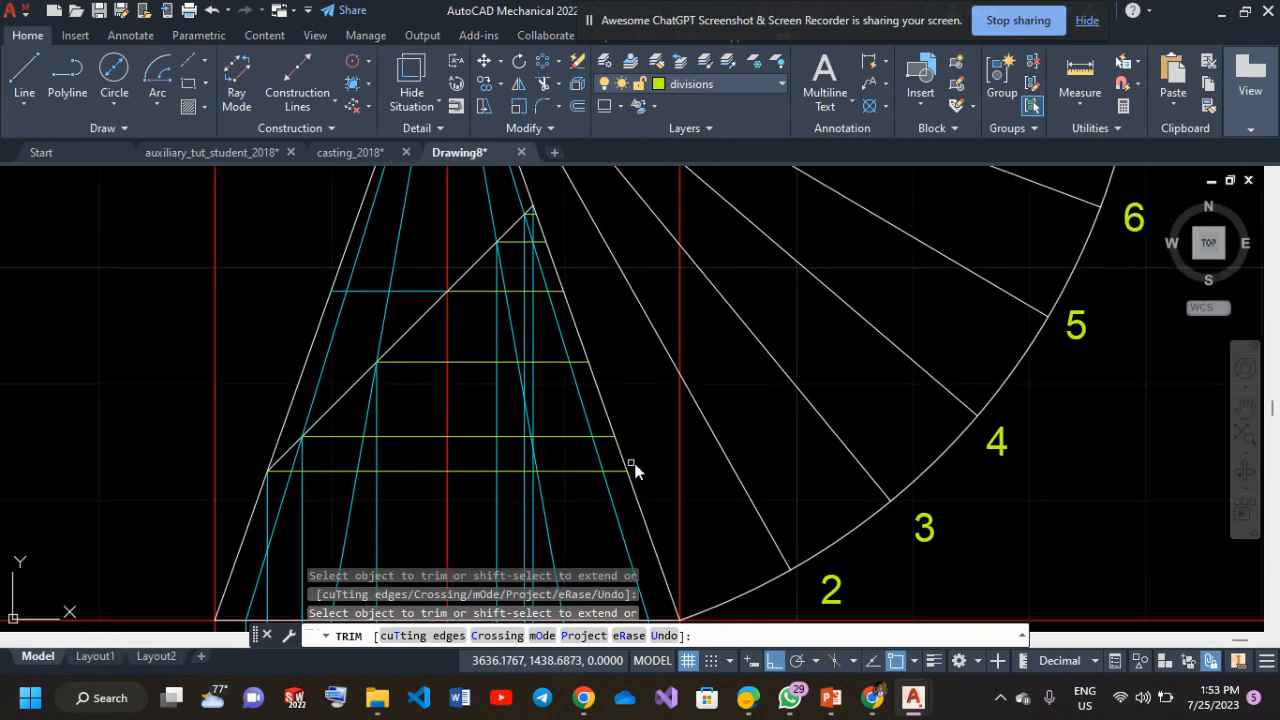
pyautogui.press('Return')
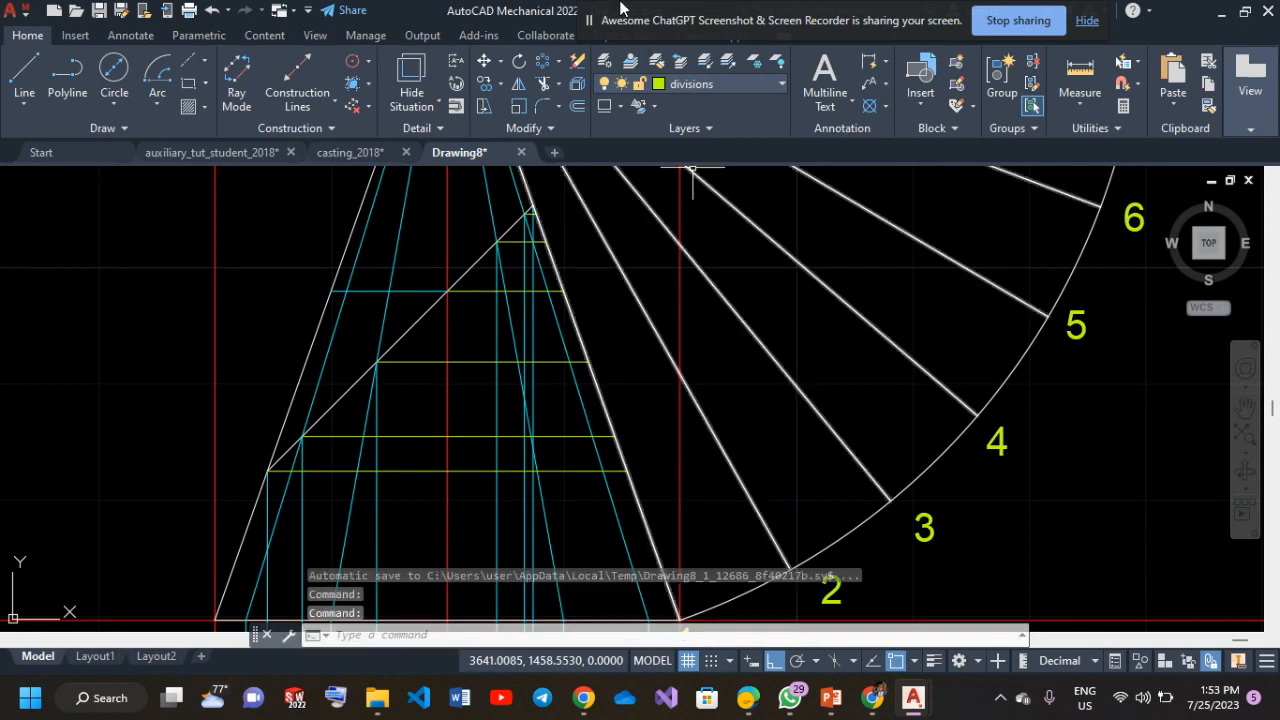
# Draw a center-start-end arc about the apex from the lowest horizontal line's end on the cone's right edge to vertically above the apex.
pyautogui.moveTo(646, 303); pyautogui.dragTo(636, 377, button='middle')
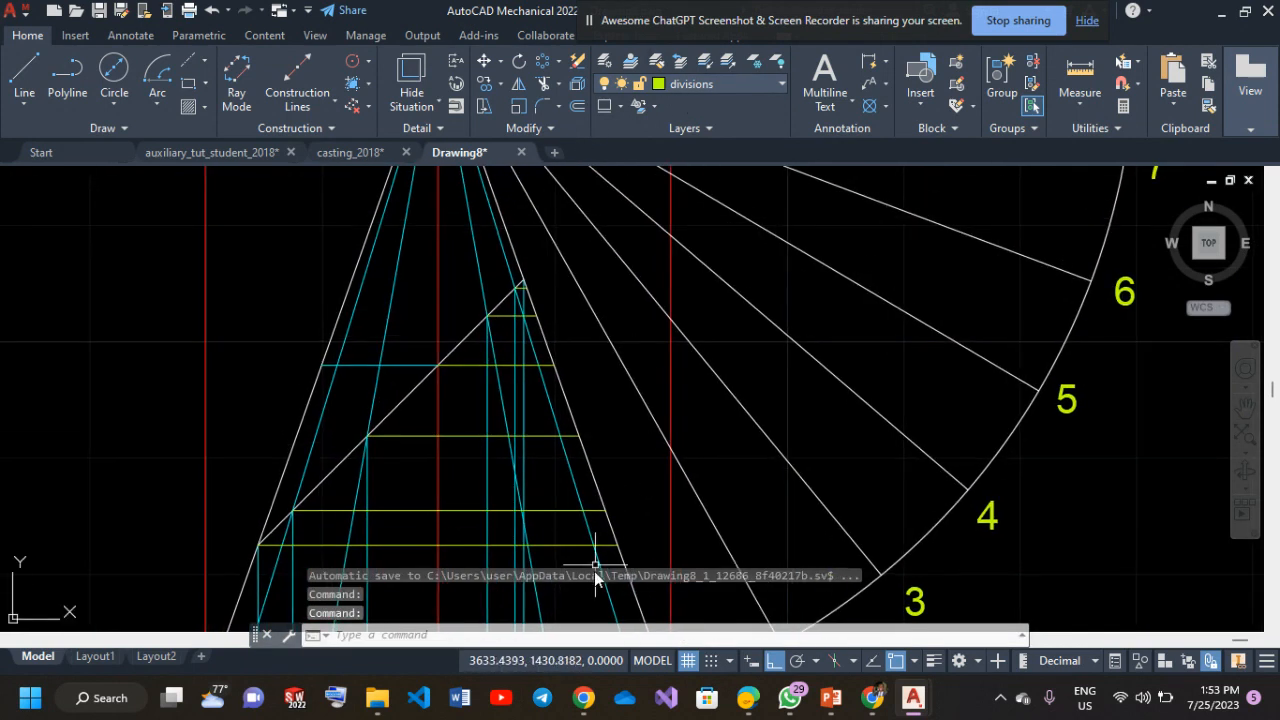
pyautogui.scroll(-2, 777, 187)
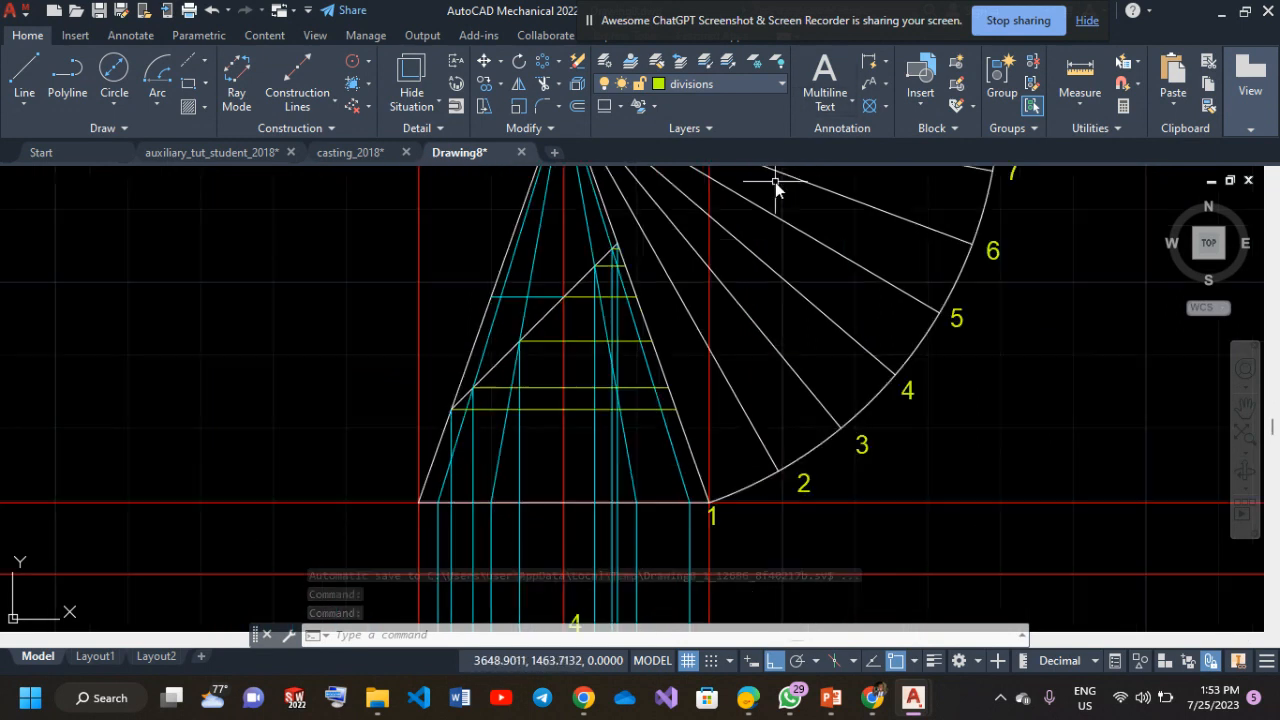
pyautogui.moveTo(846, 194); pyautogui.dragTo(673, 470, button='middle')
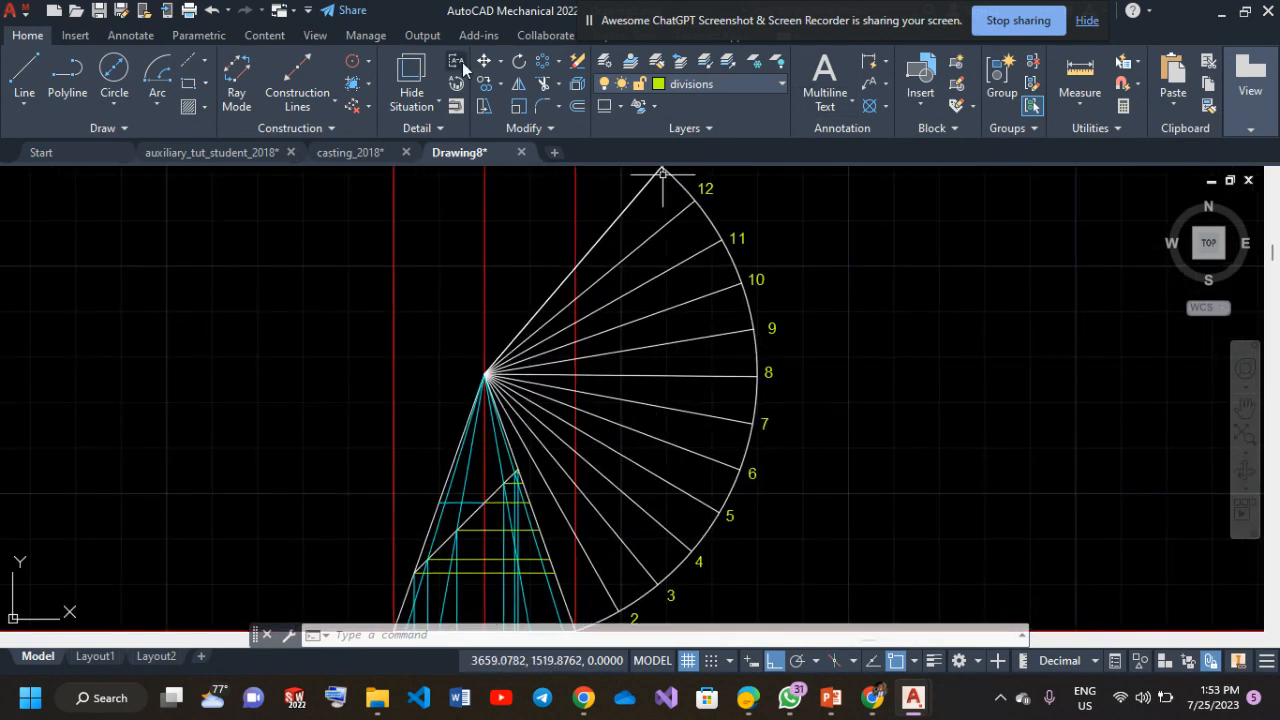
pyautogui.click(159, 100)
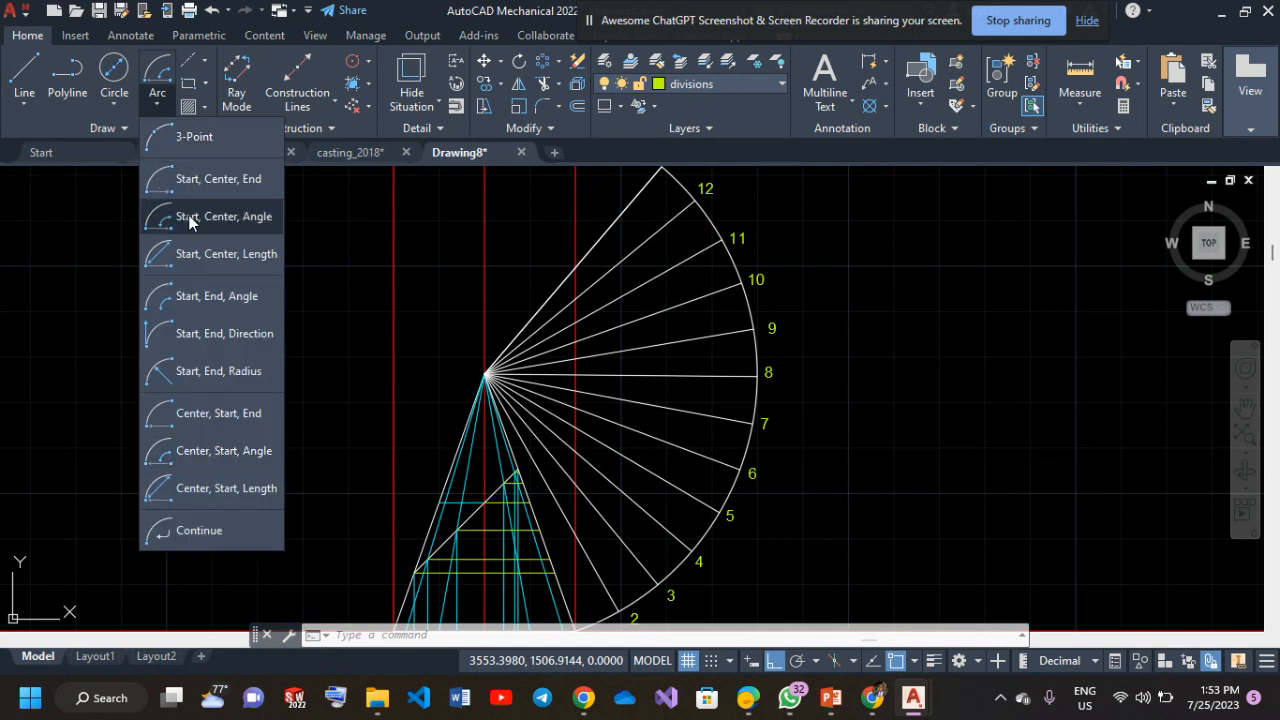
pyautogui.click(189, 412)
pyautogui.scroll(2, 413, 432)
pyautogui.moveTo(414, 428); pyautogui.dragTo(386, 326, button='middle')
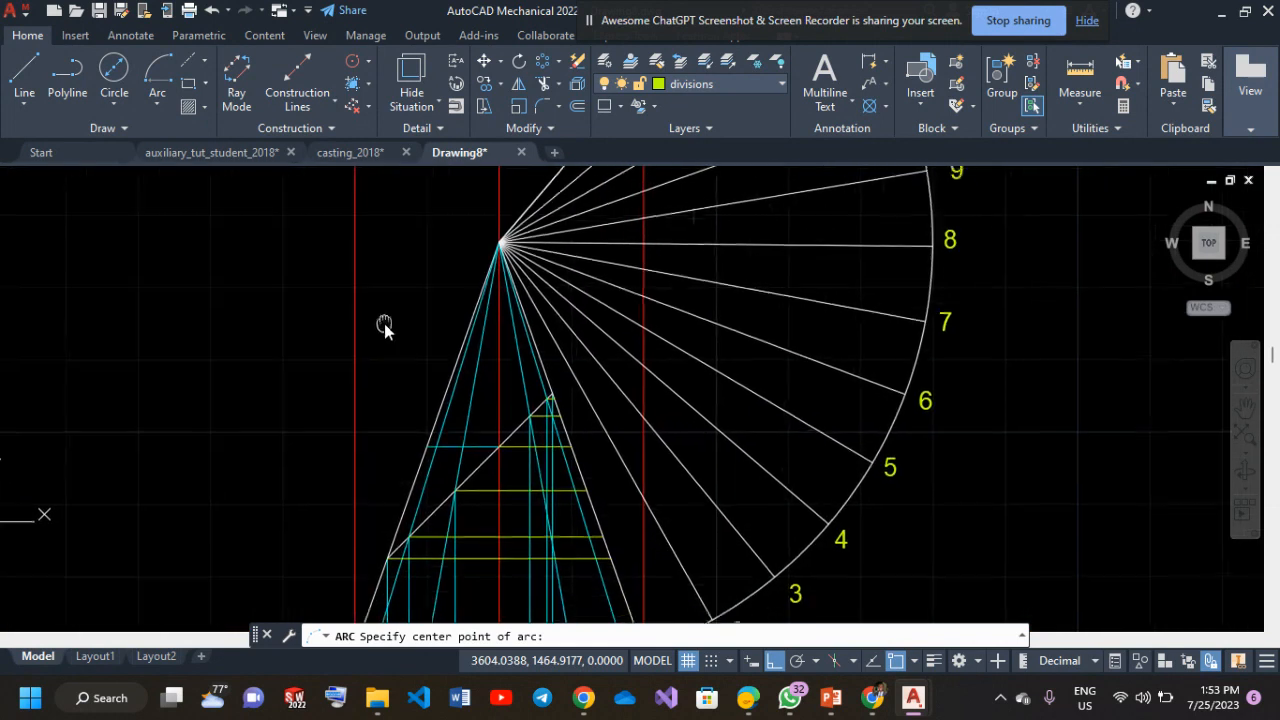
pyautogui.click(498, 238)
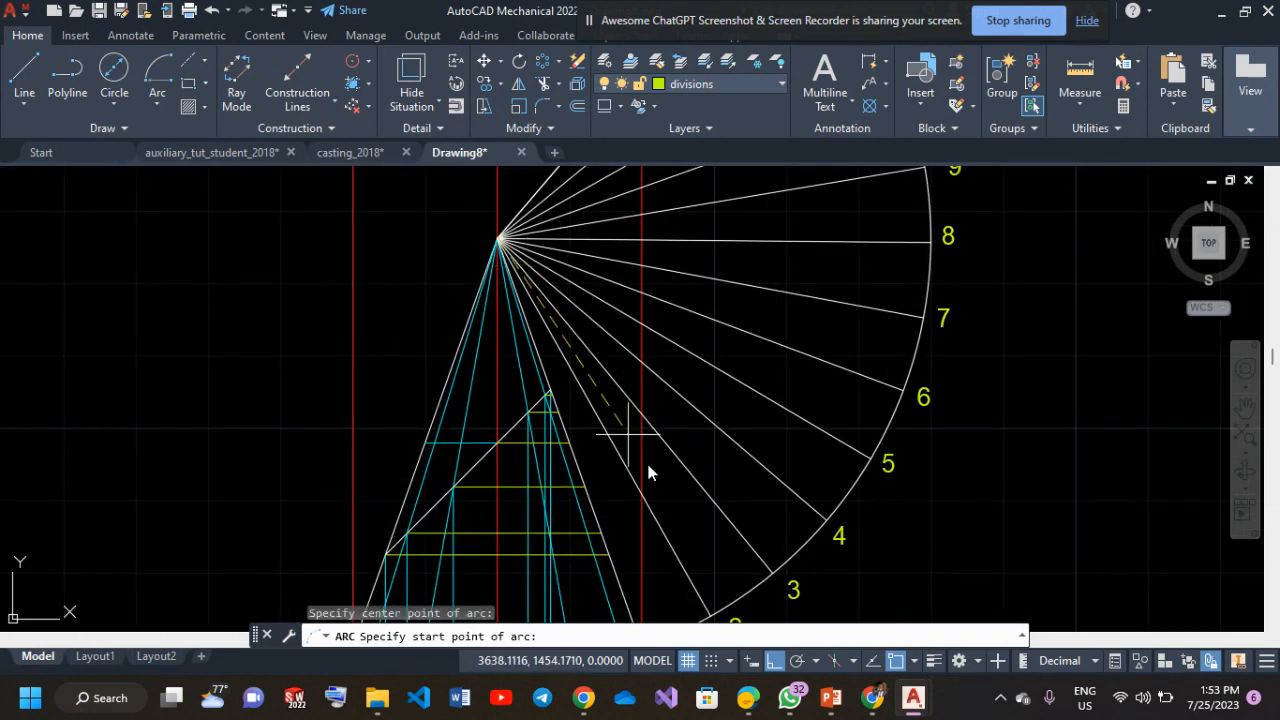
pyautogui.click(607, 553)
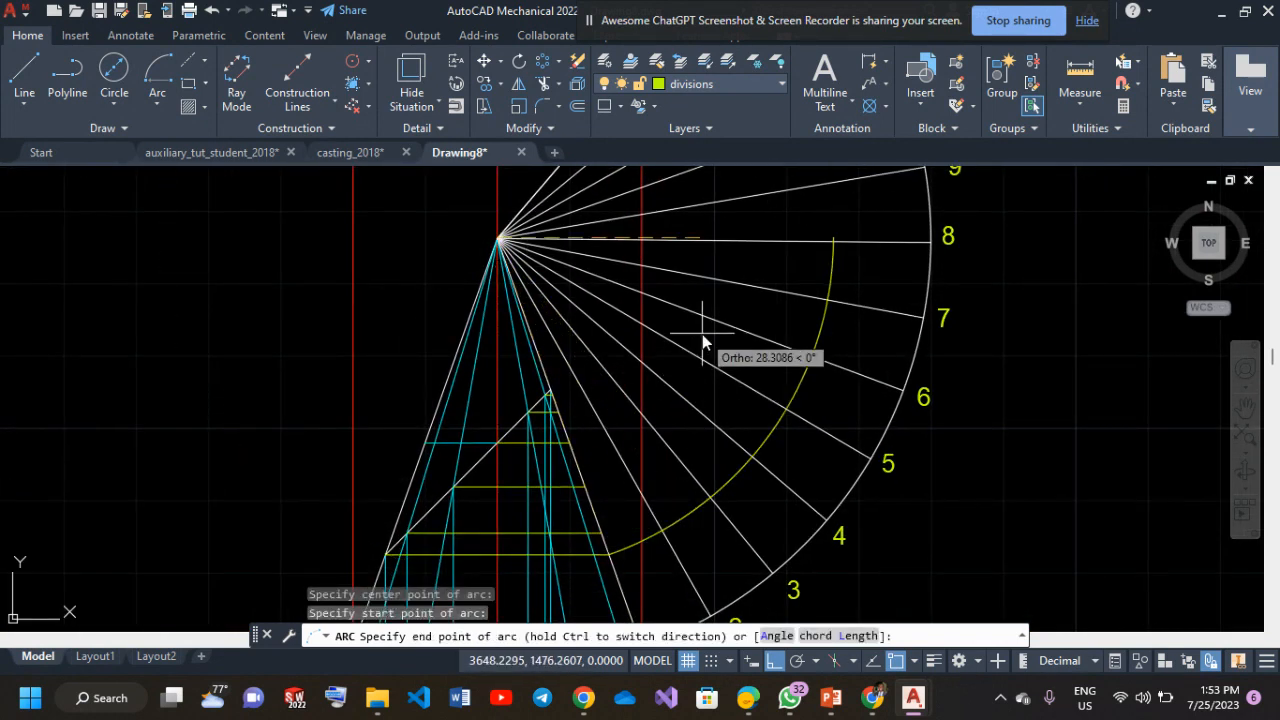
pyautogui.moveTo(702, 334); pyautogui.dragTo(635, 522, button='middle')
pyautogui.moveTo(612, 220)
pyautogui.mouseDown(button='middle')
pyautogui.moveTo(620, 297)
pyautogui.moveTo(595, 331)
pyautogui.mouseUp(button='middle')
pyautogui.click(479, 289)
pyautogui.moveTo(537, 373); pyautogui.dragTo(504, 89, button='middle')
pyautogui.rightClick(330, 218)
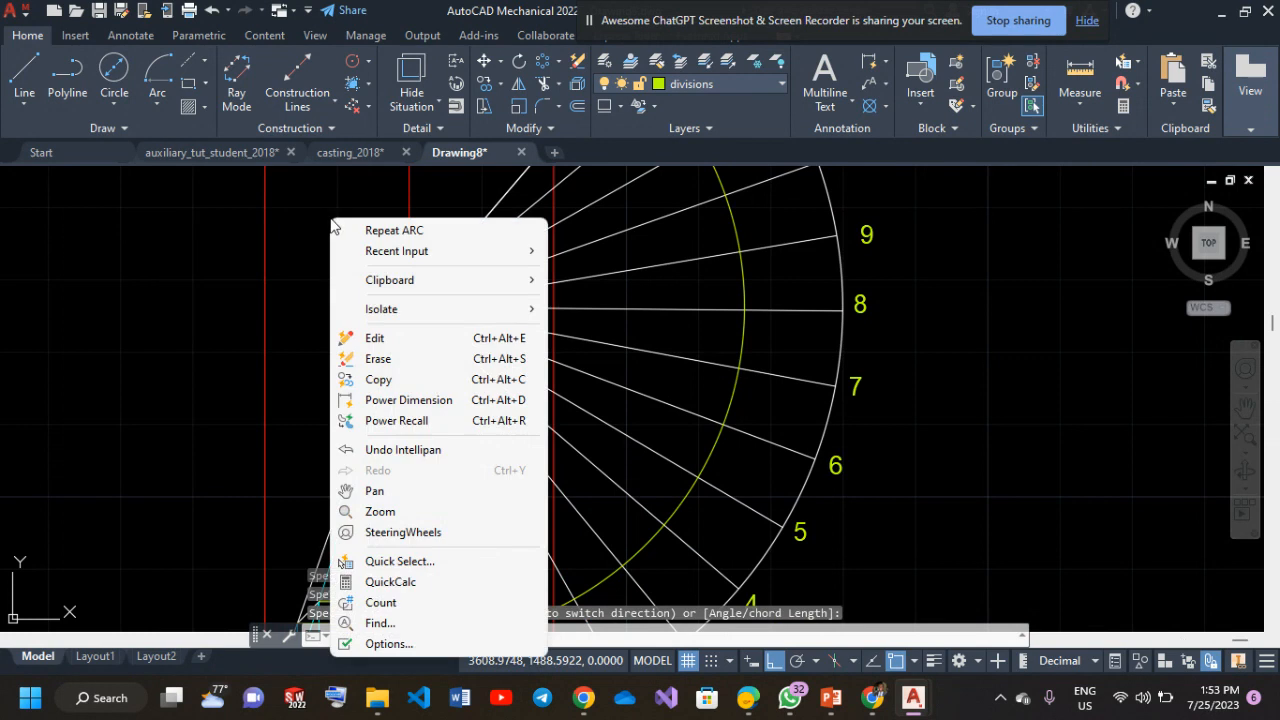
pyautogui.click(396, 214)
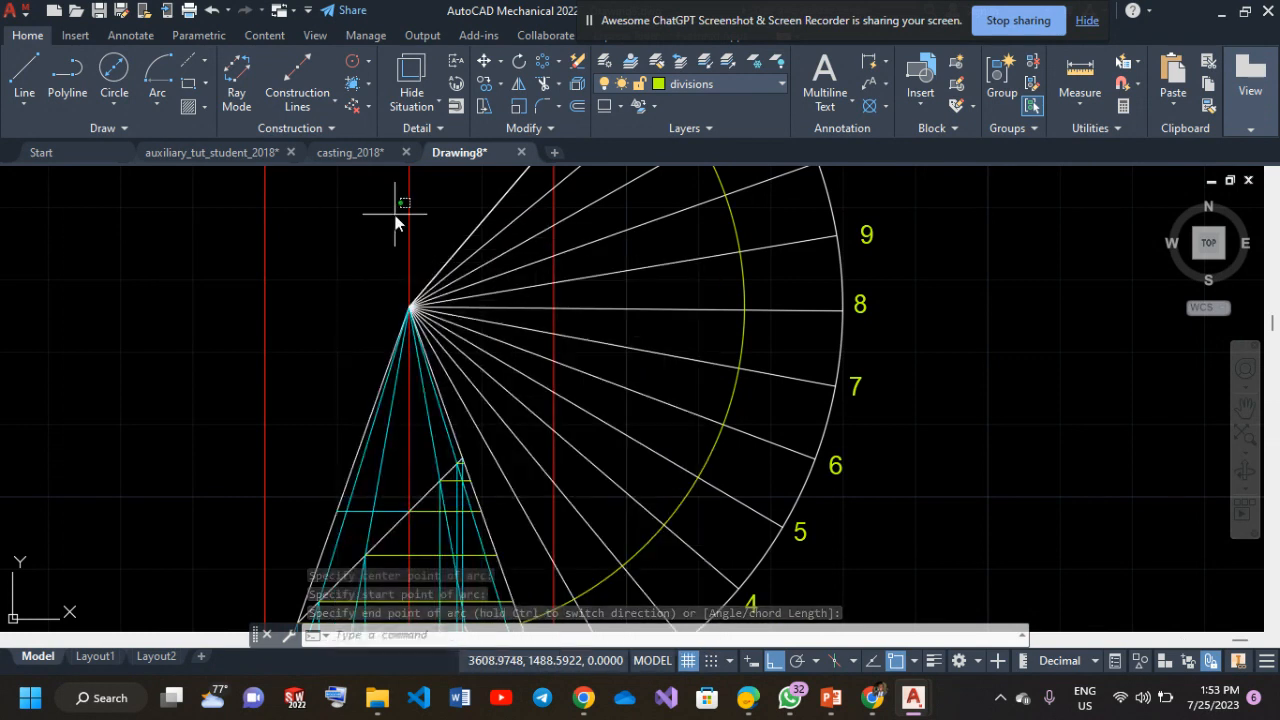
pyautogui.rightClick(359, 216)
pyautogui.click(395, 228)
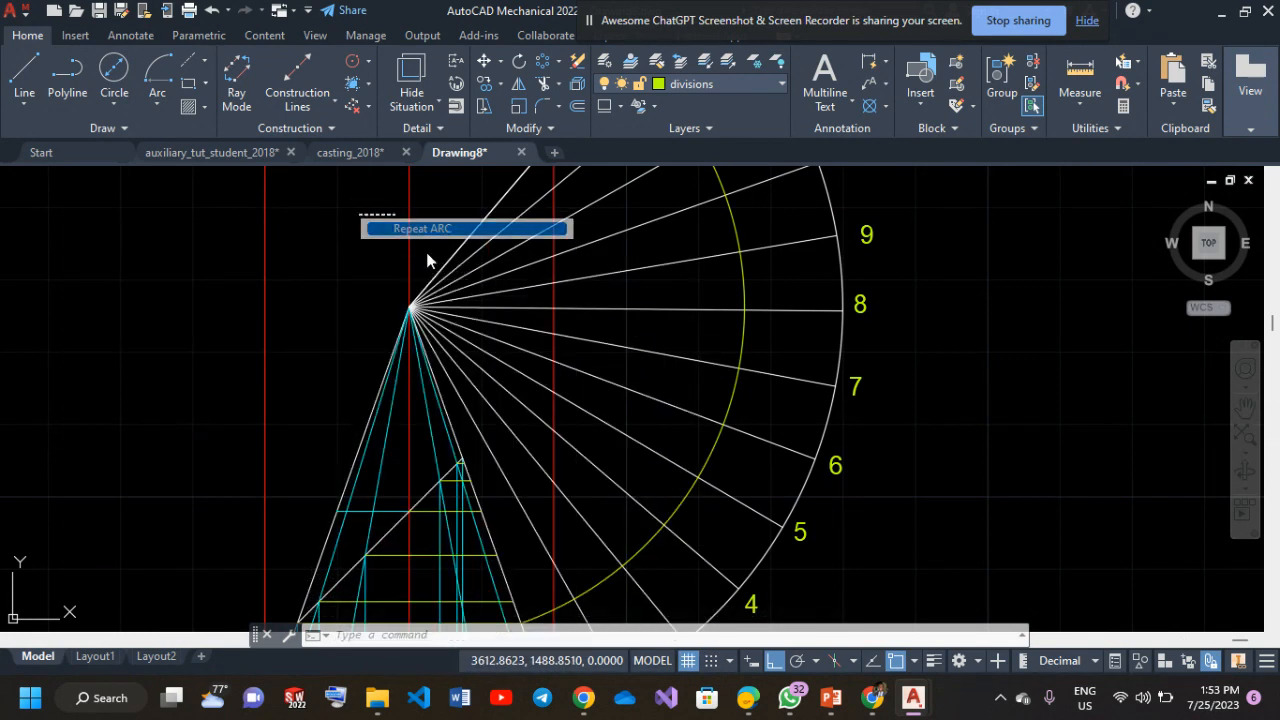
pyautogui.click(410, 308)
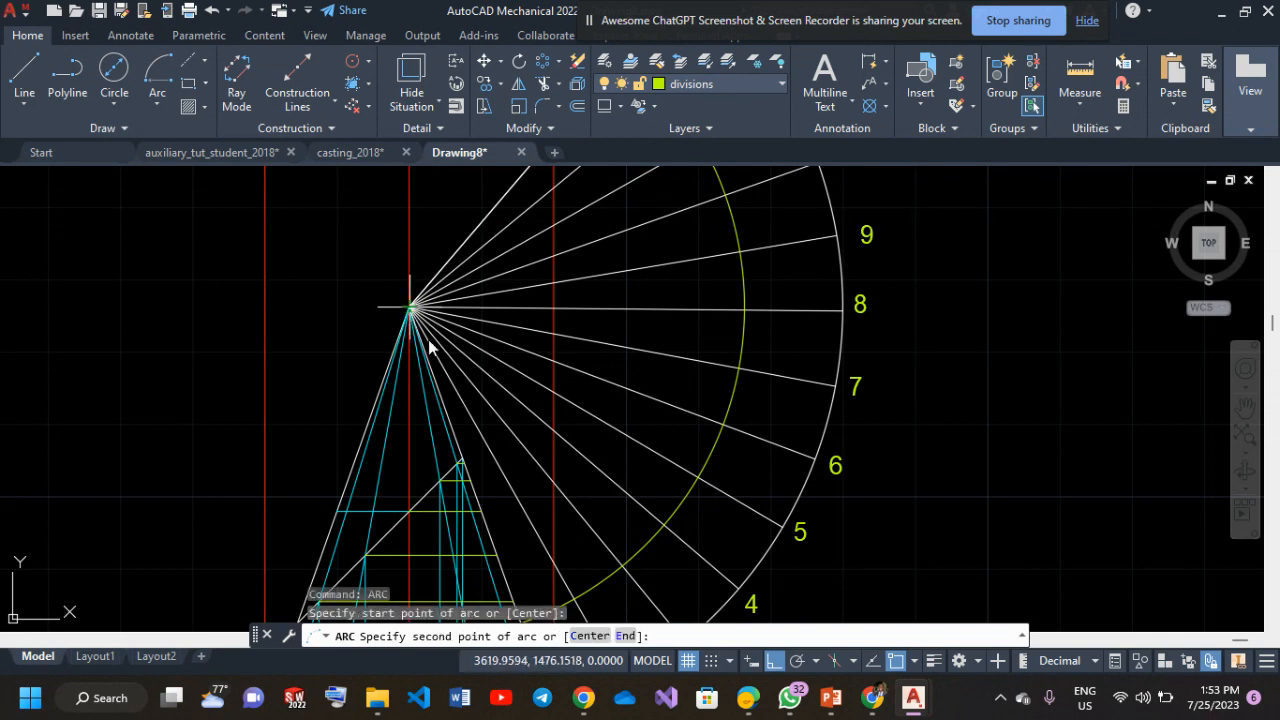
pyautogui.moveTo(532, 525); pyautogui.dragTo(537, 433, button='middle')
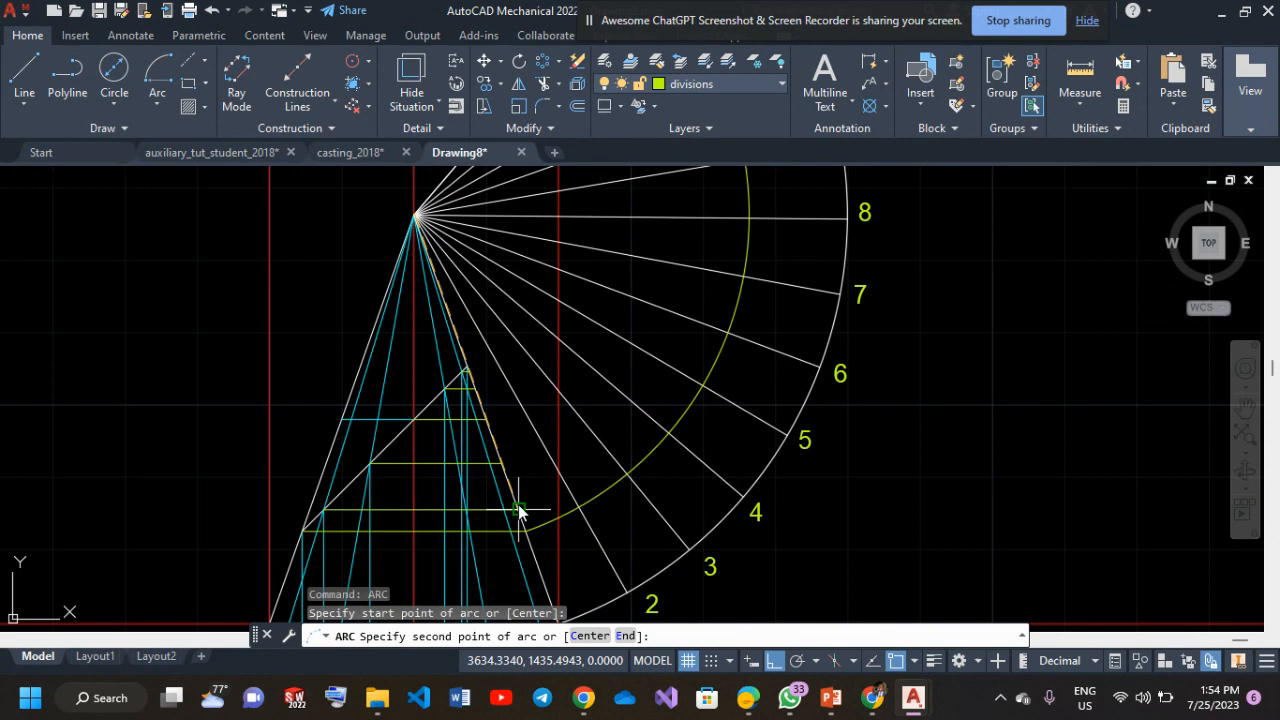
pyautogui.click(518, 510)
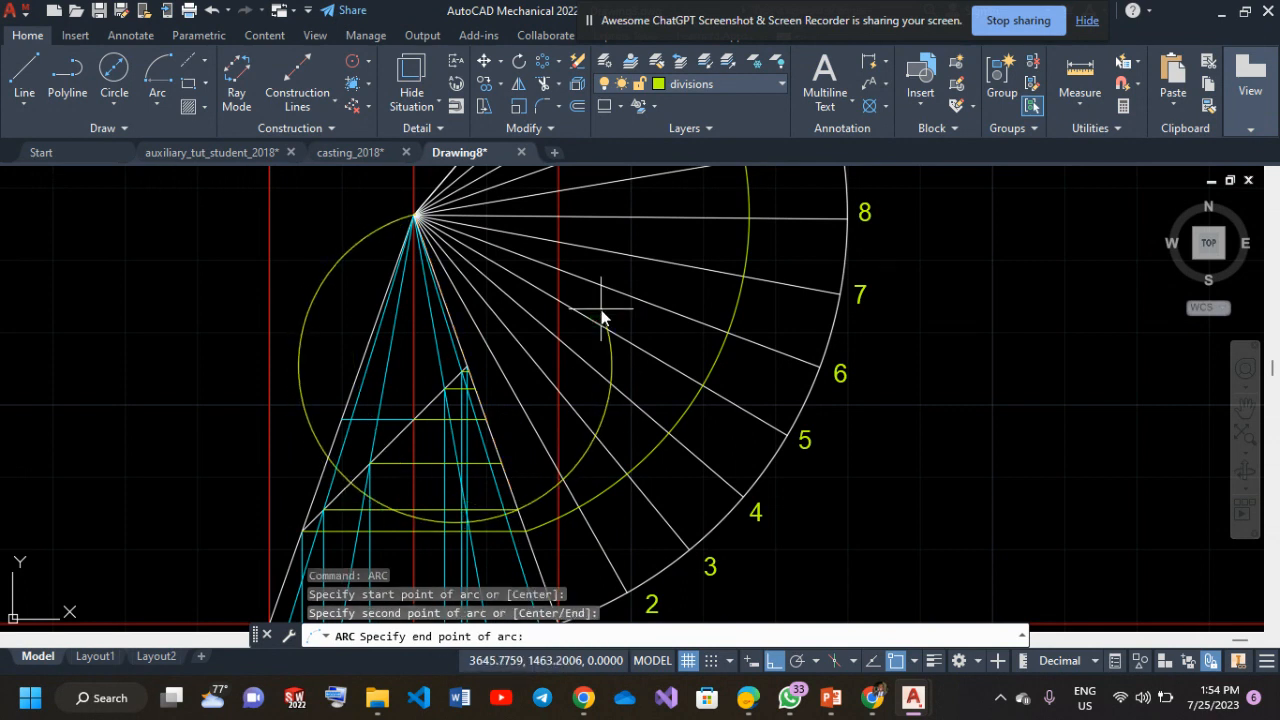
pyautogui.press('Escape')
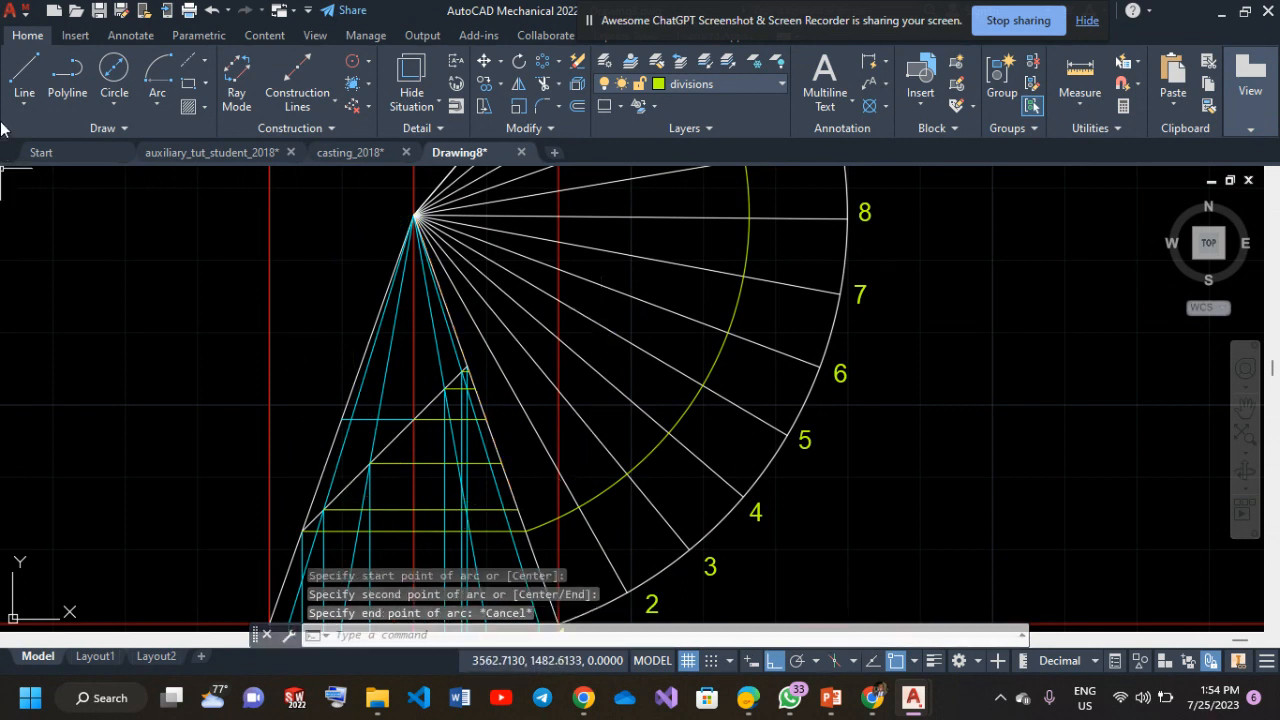
# Draw an arc centred on the apex from the second-lowest horizontal line's end on the cone's right edge to vertically above the apex.
pyautogui.click(157, 101)
pyautogui.click(198, 412)
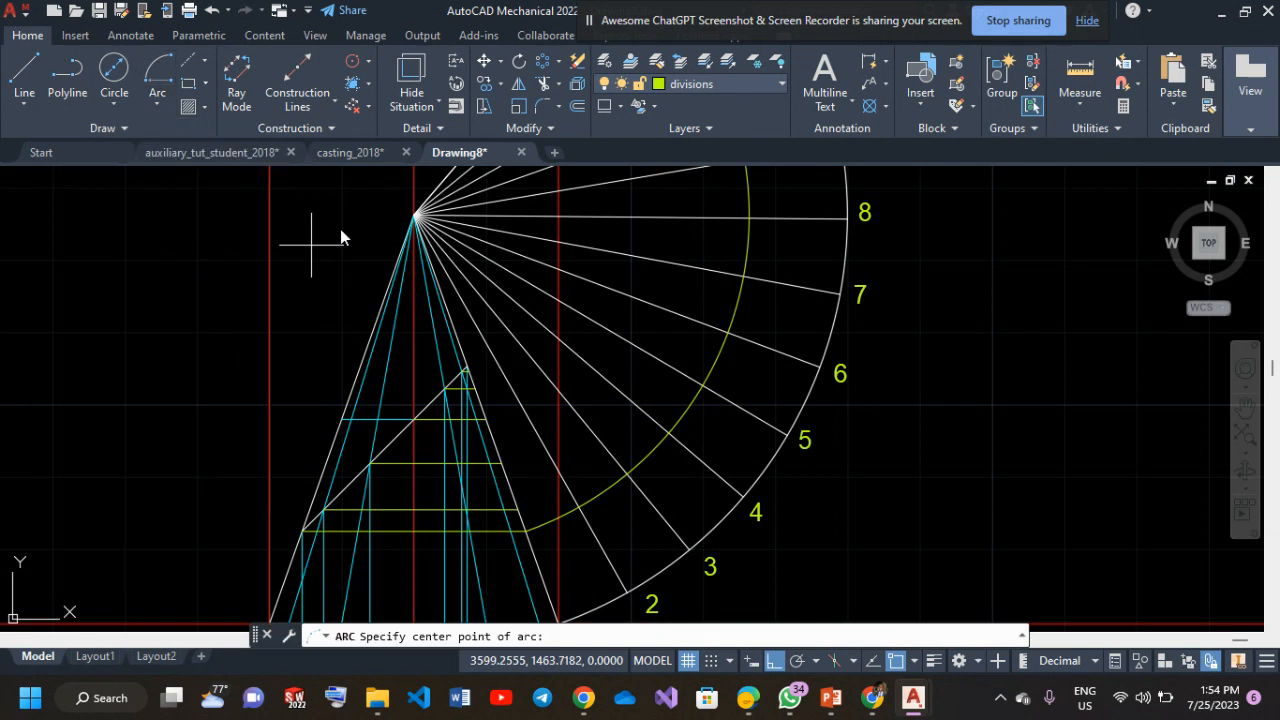
pyautogui.click(413, 217)
pyautogui.click(522, 511)
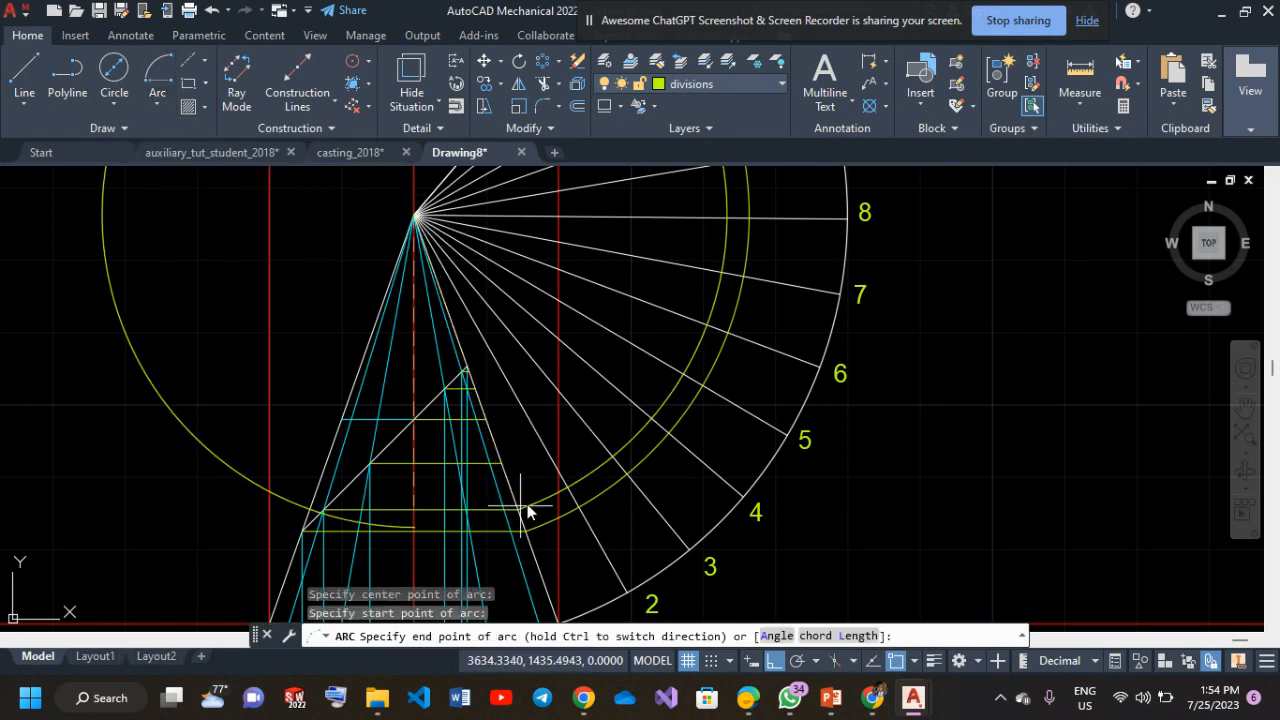
pyautogui.moveTo(607, 223); pyautogui.dragTo(591, 544, button='middle')
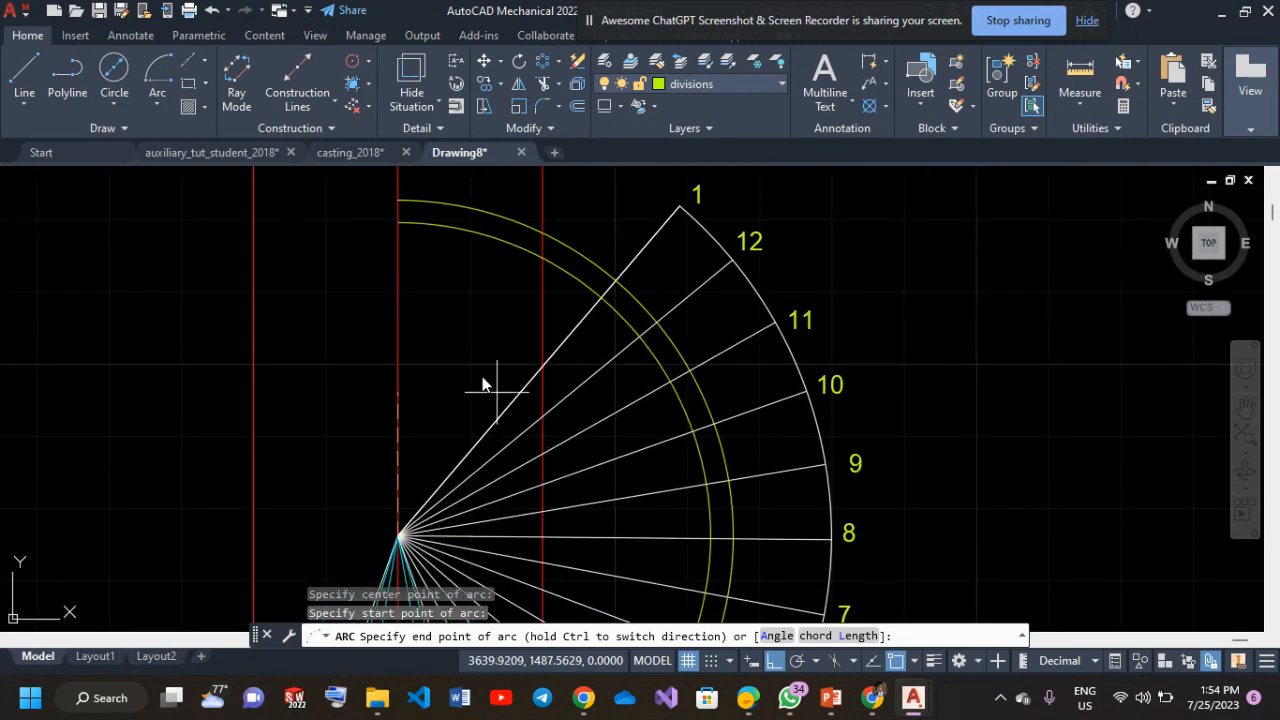
pyautogui.click(392, 293)
# Draw an arc centred on the apex from the third-lowest horizontal line's end on the cone's right edge to vertically above the apex.
pyautogui.scroll(-4, 390, 300)
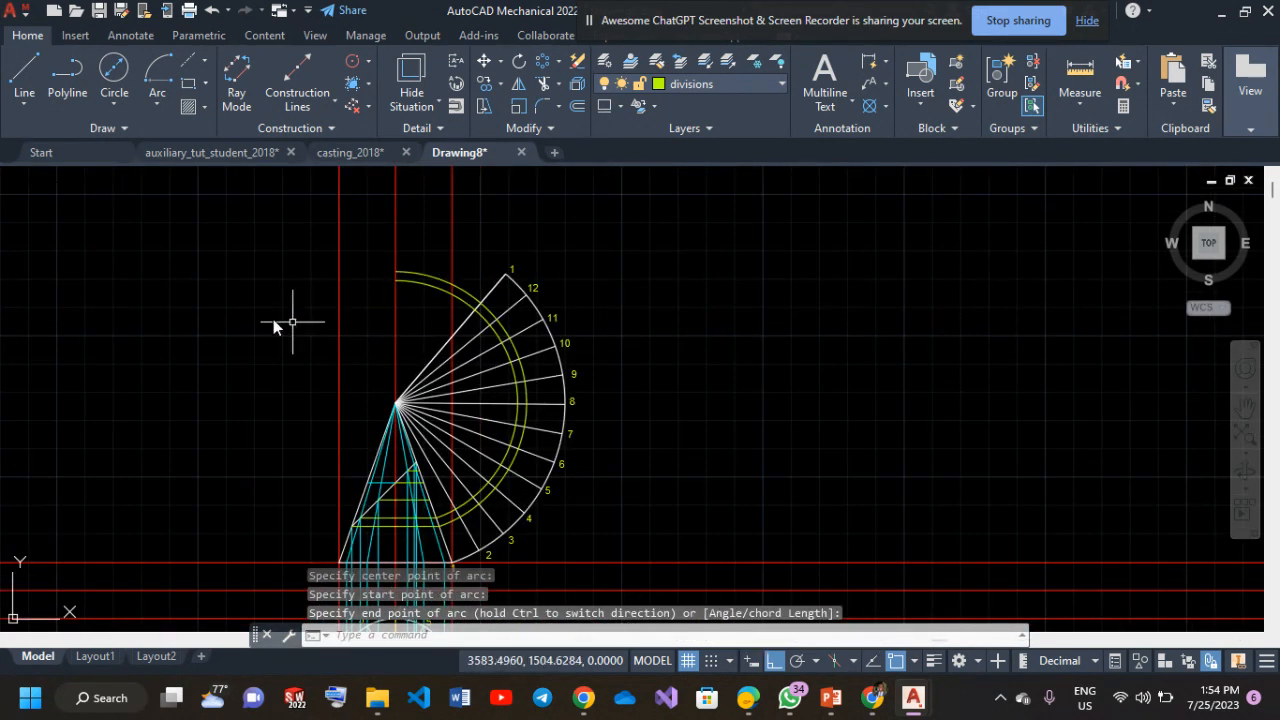
pyautogui.click(158, 106)
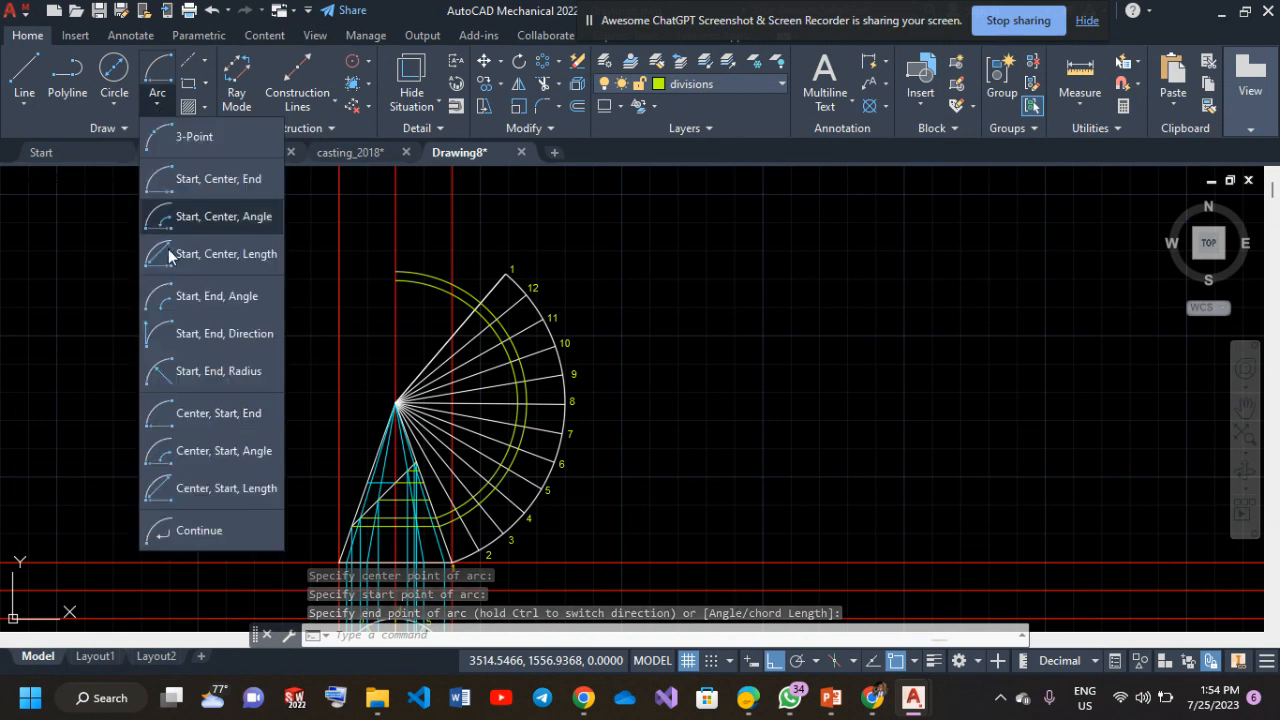
pyautogui.click(177, 426)
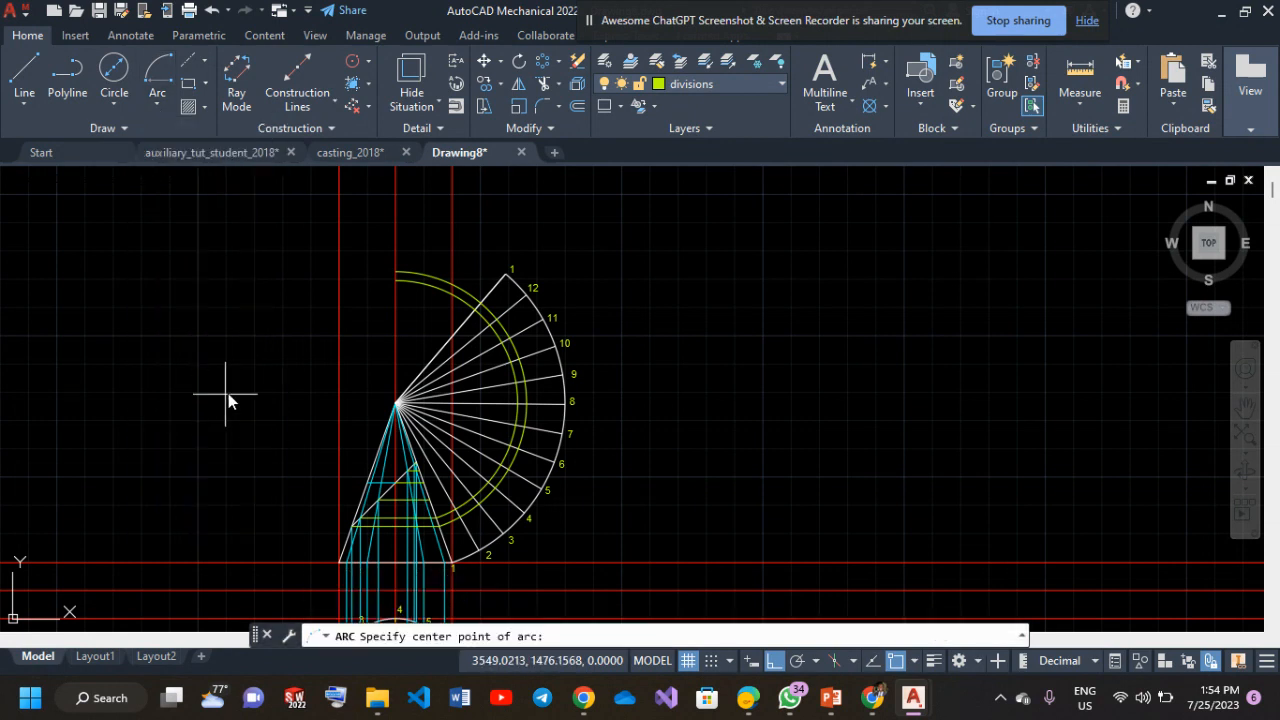
pyautogui.scroll(4, 242, 390)
pyautogui.moveTo(251, 423)
pyautogui.mouseDown(button='middle')
pyautogui.moveTo(175, 137)
pyautogui.moveTo(68, 245)
pyautogui.mouseUp(button='middle')
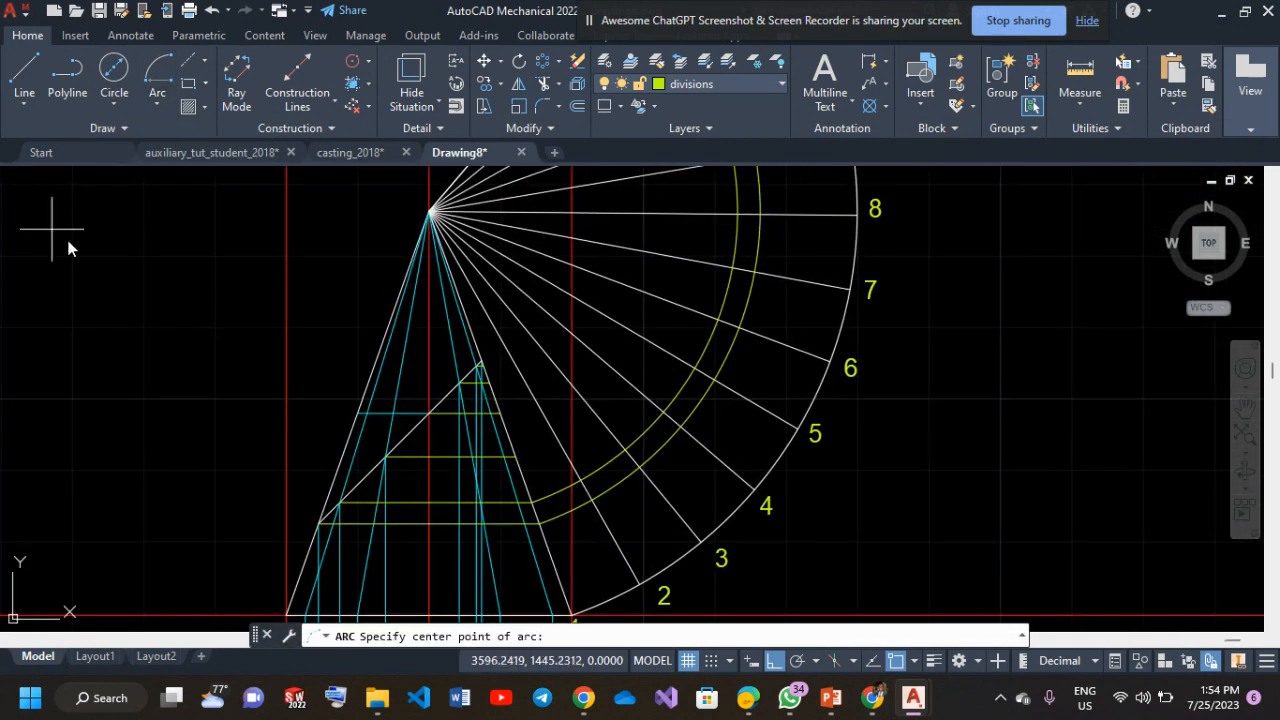
pyautogui.click(429, 212)
pyautogui.click(516, 457)
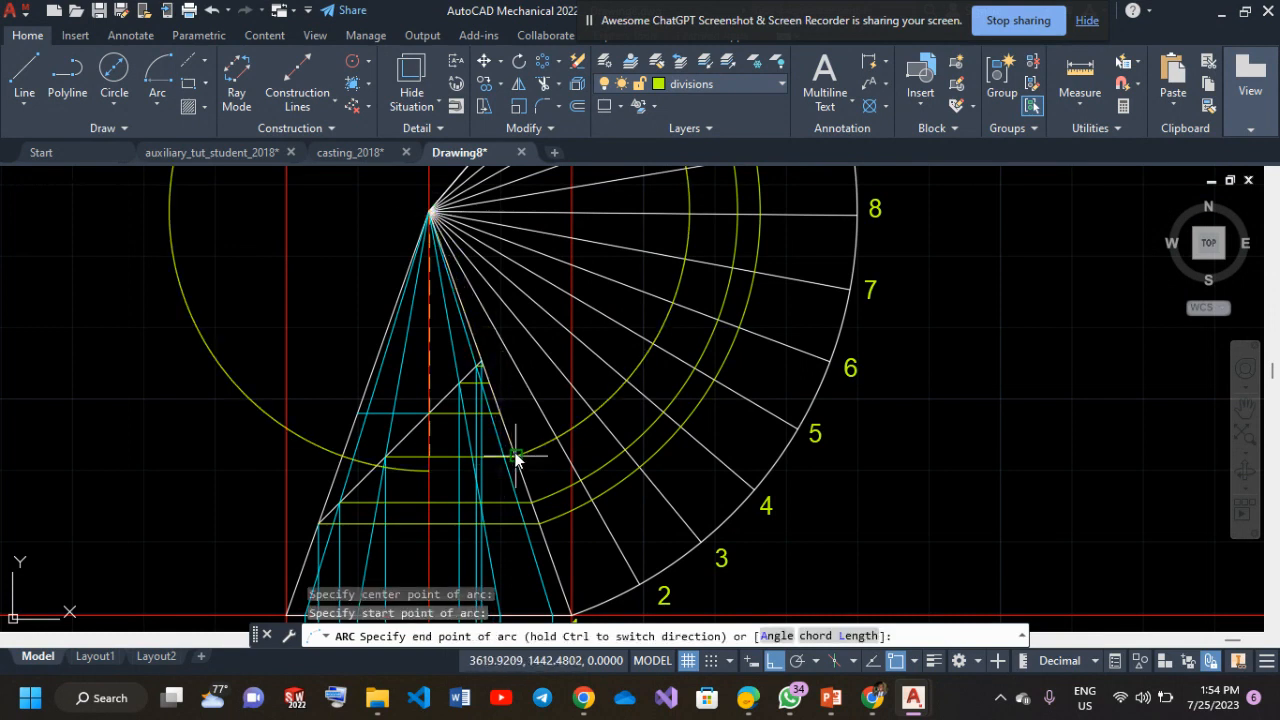
pyautogui.moveTo(571, 266)
pyautogui.mouseDown(button='middle')
pyautogui.moveTo(529, 429)
pyautogui.moveTo(518, 567)
pyautogui.mouseUp(button='middle')
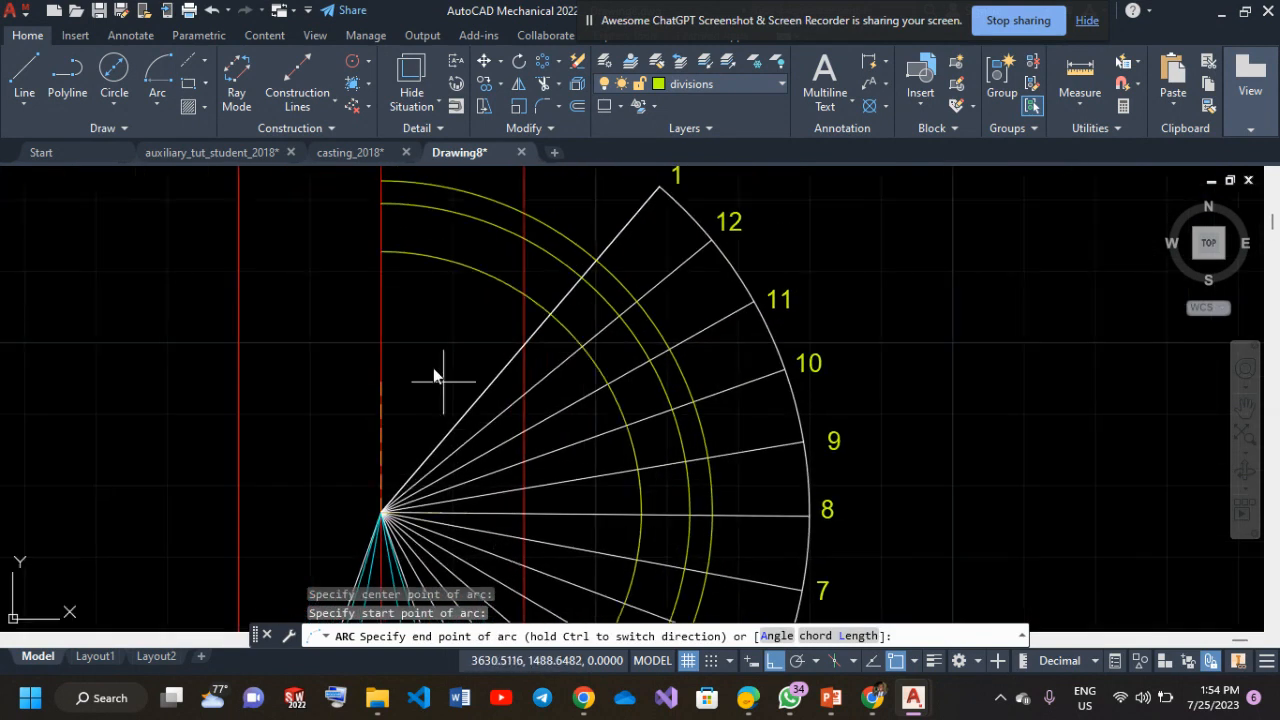
pyautogui.click(379, 272)
pyautogui.scroll(-2, 406, 357)
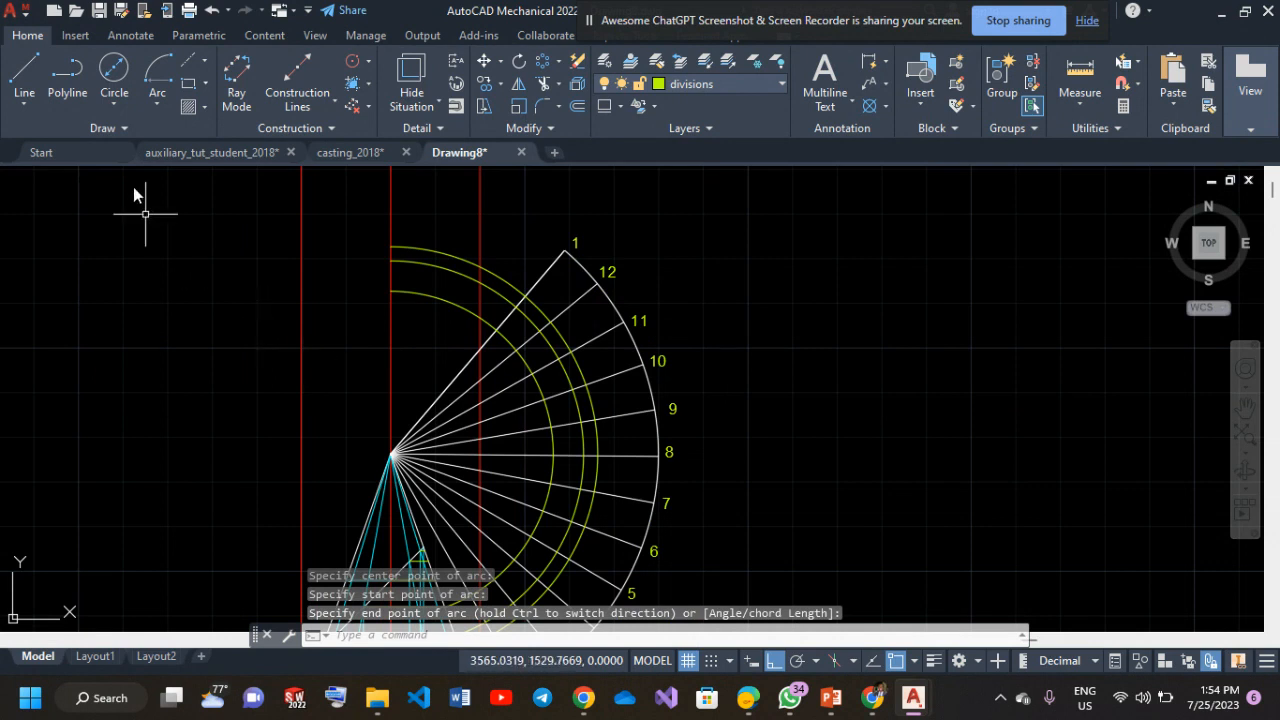
pyautogui.rightClick(219, 229)
pyautogui.click(252, 246)
pyautogui.moveTo(218, 326)
pyautogui.mouseDown(button='middle')
pyautogui.moveTo(229, 285)
pyautogui.moveTo(218, 160)
pyautogui.mouseUp(button='middle')
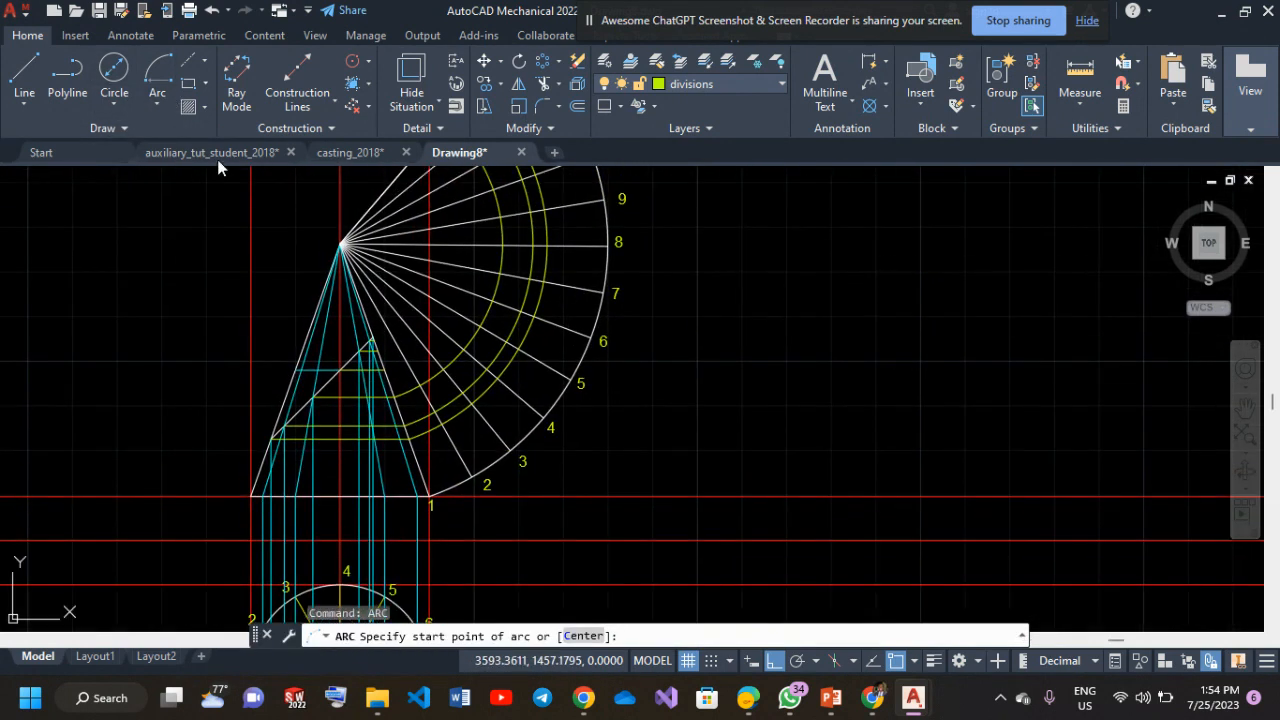
pyautogui.click(341, 243)
pyautogui.click(384, 369)
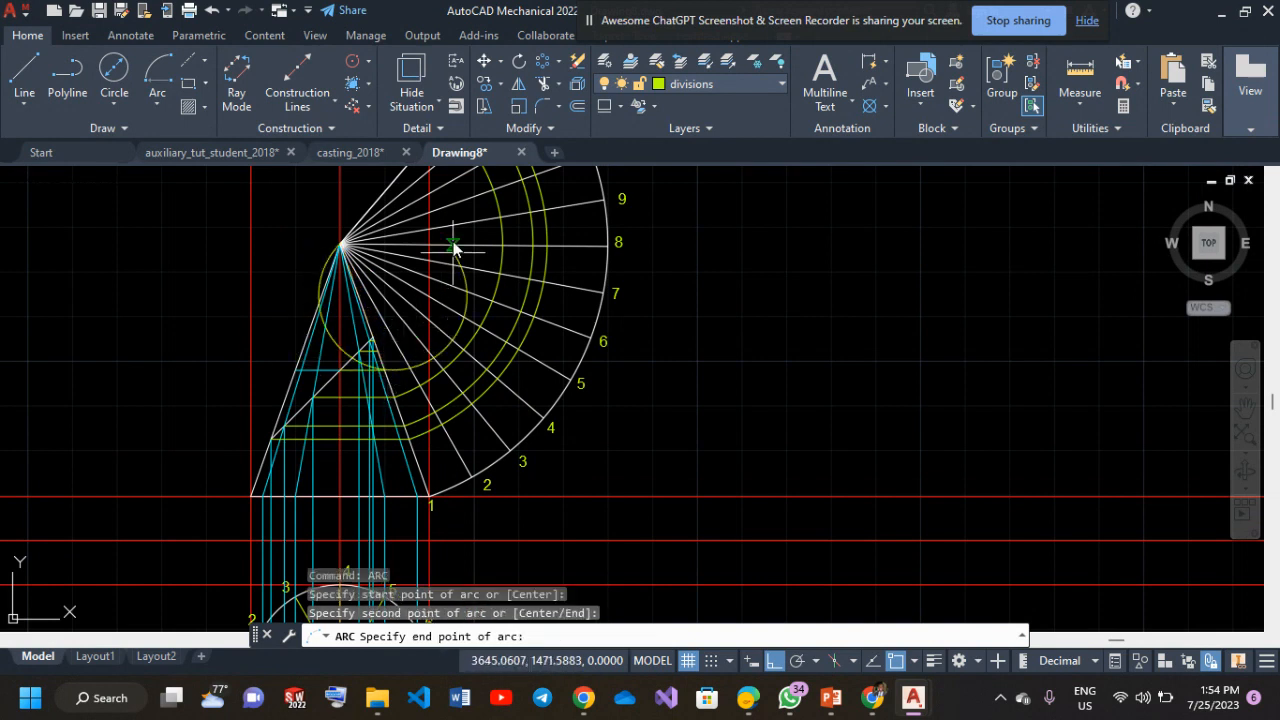
pyautogui.press('Escape')
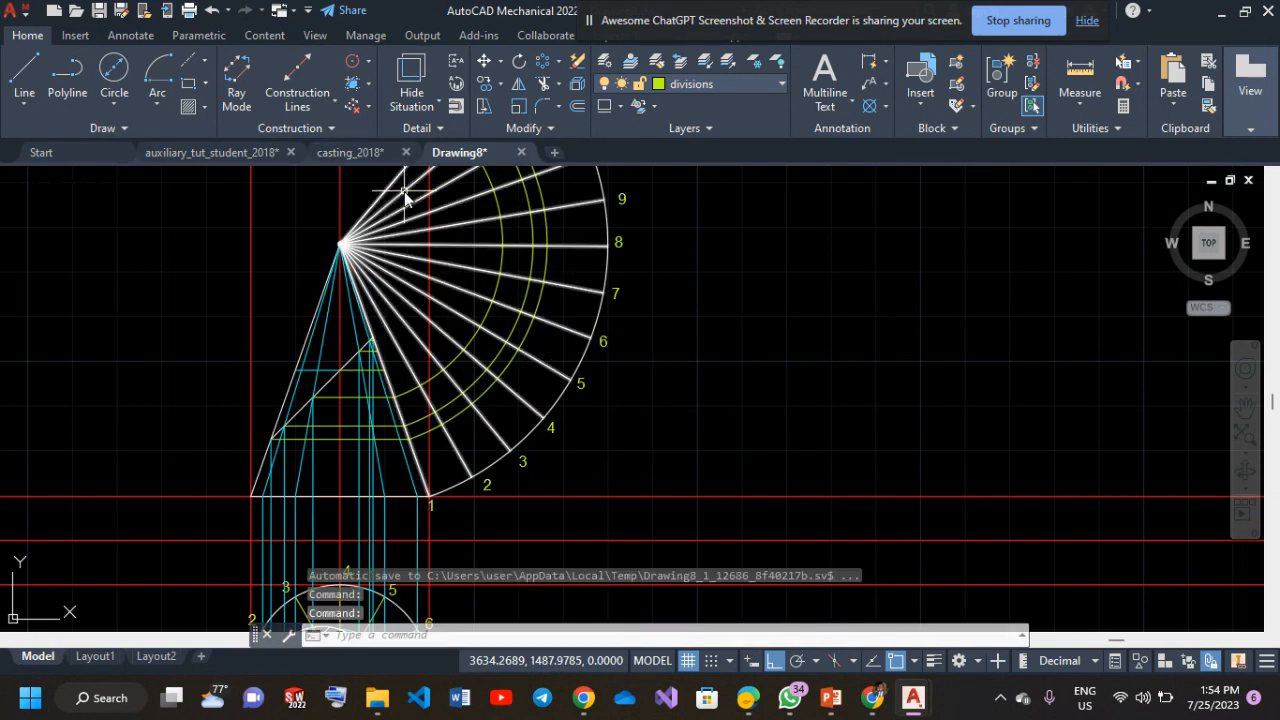
# Draw an arc centred on the apex from the fourth-lowest horizontal line's end on the cone's right edge to vertically above the apex.
pyautogui.click(147, 104)
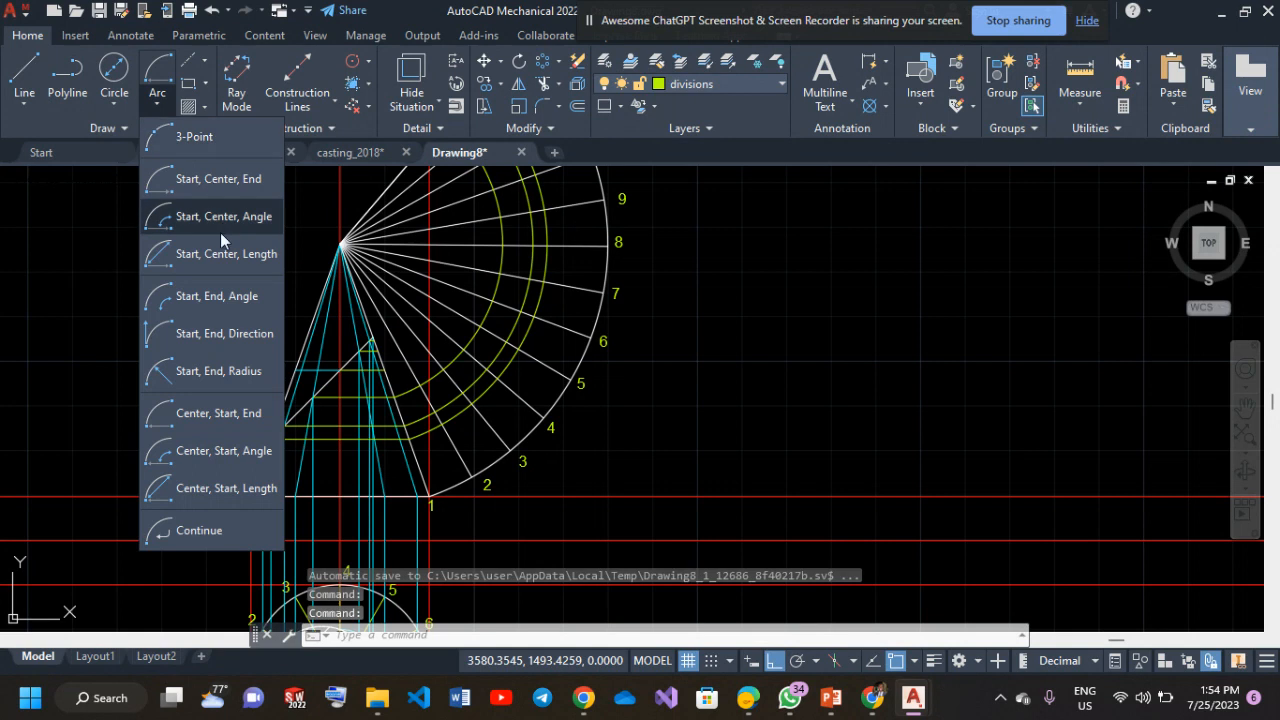
pyautogui.click(209, 414)
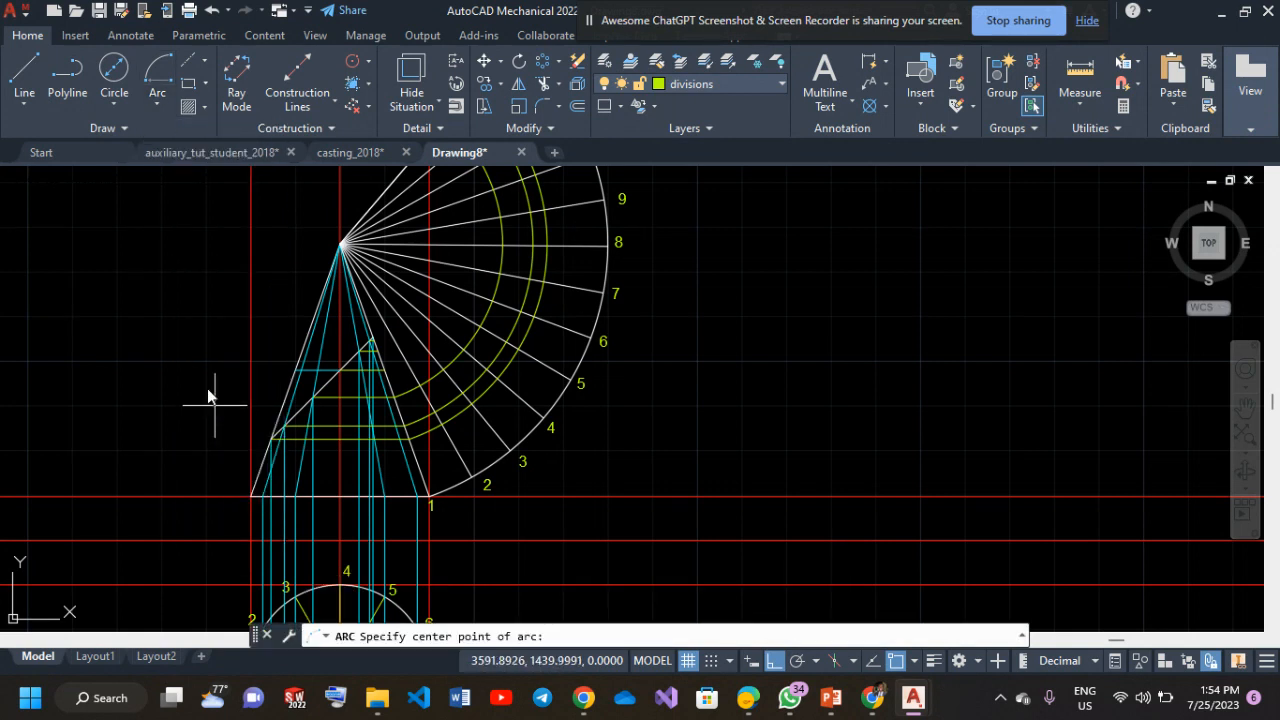
pyautogui.moveTo(183, 335); pyautogui.dragTo(163, 424, button='middle')
pyautogui.click(320, 332)
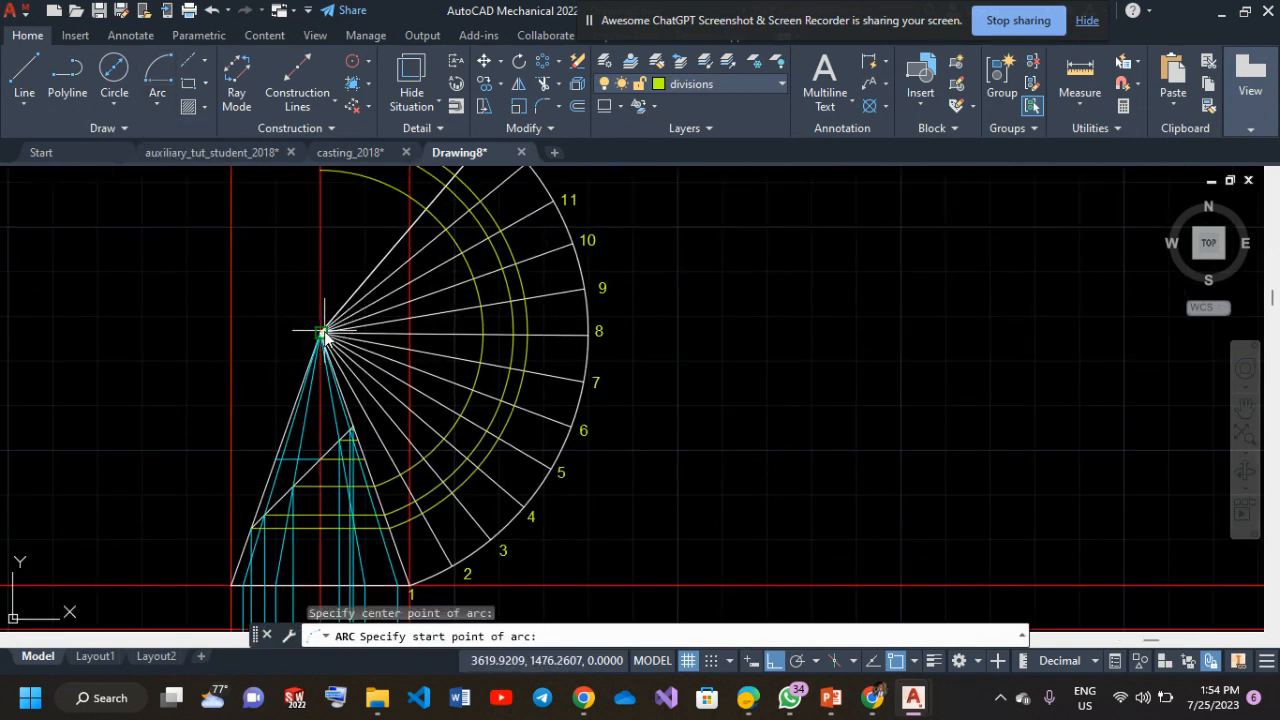
pyautogui.click(369, 462)
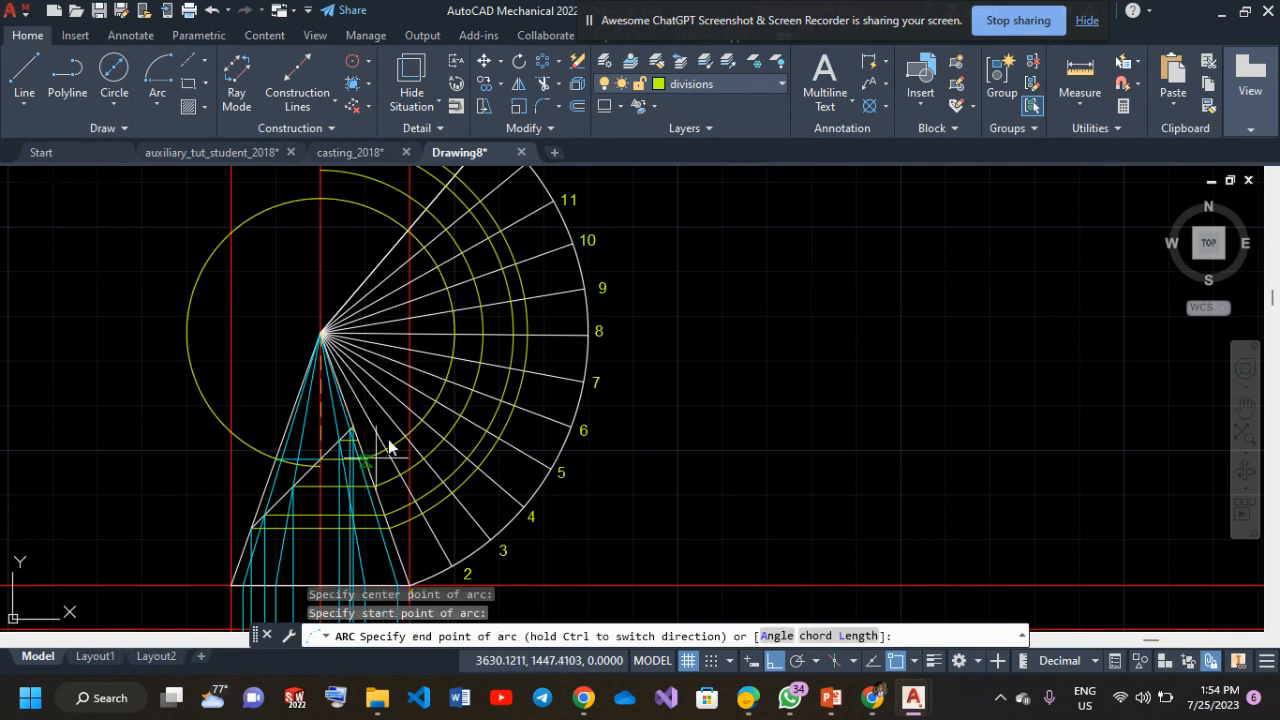
pyautogui.click(378, 215)
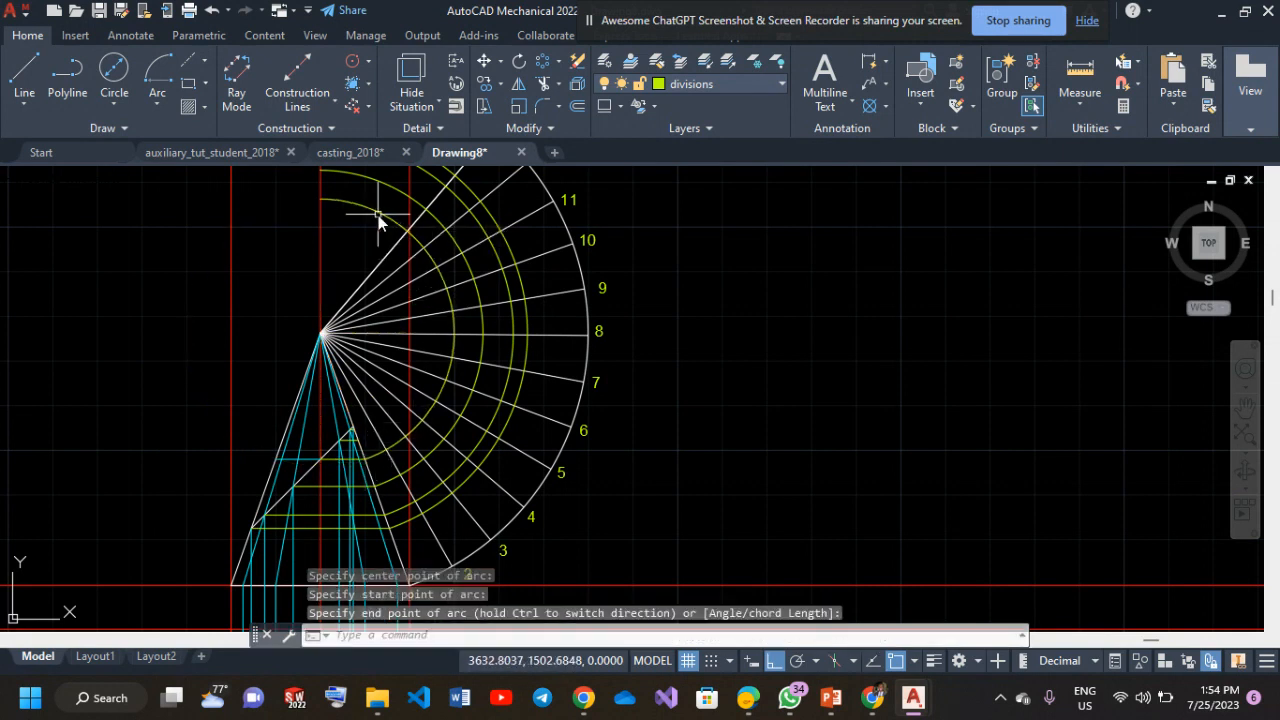
# Draw a center-start-end arc about the apex from the fifth-lowest horizontal line's end on the cone's right edge to vertically above the apex.
pyautogui.click(157, 100)
pyautogui.click(220, 413)
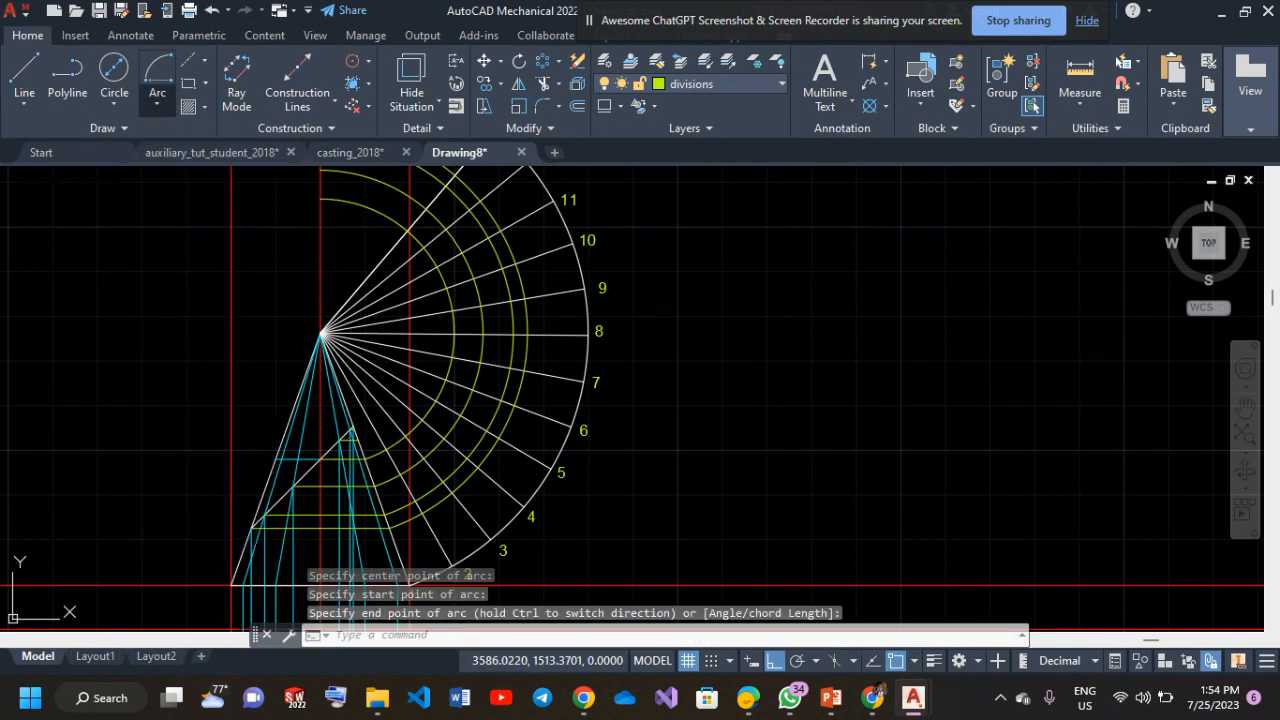
pyautogui.click(320, 333)
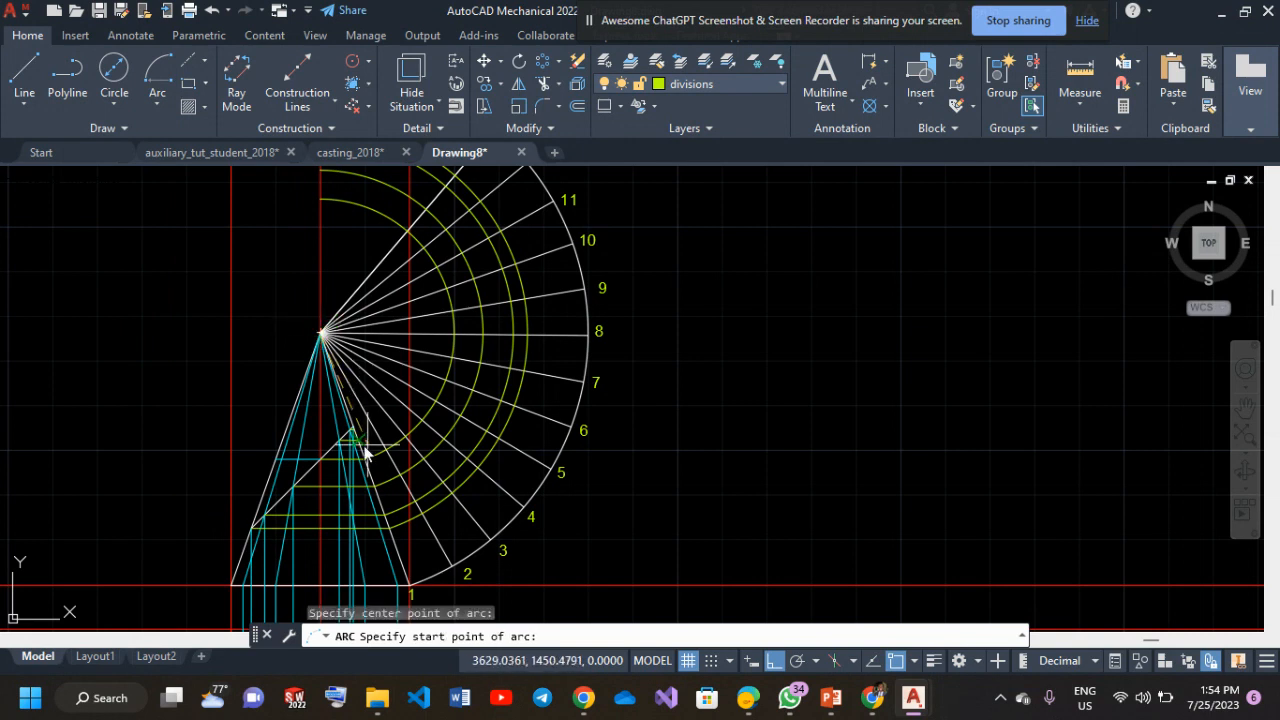
pyautogui.scroll(4, 355, 450)
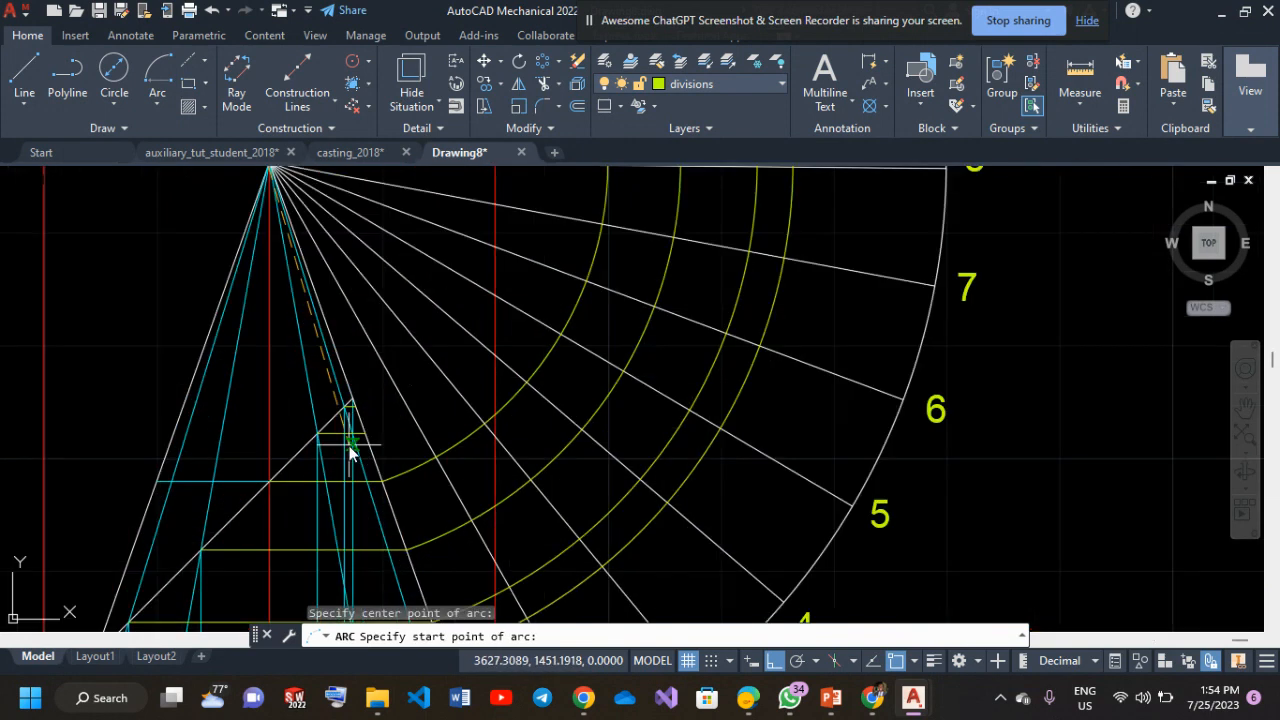
pyautogui.click(360, 438)
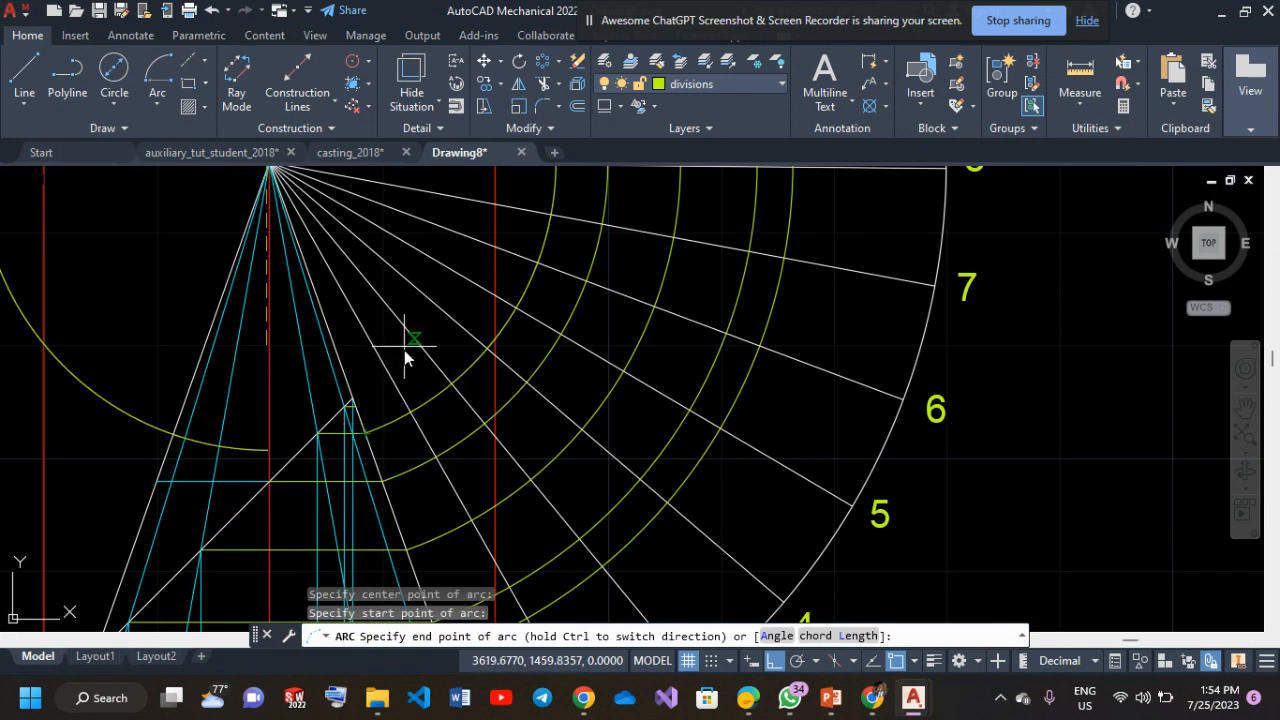
pyautogui.scroll(-5, 417, 370)
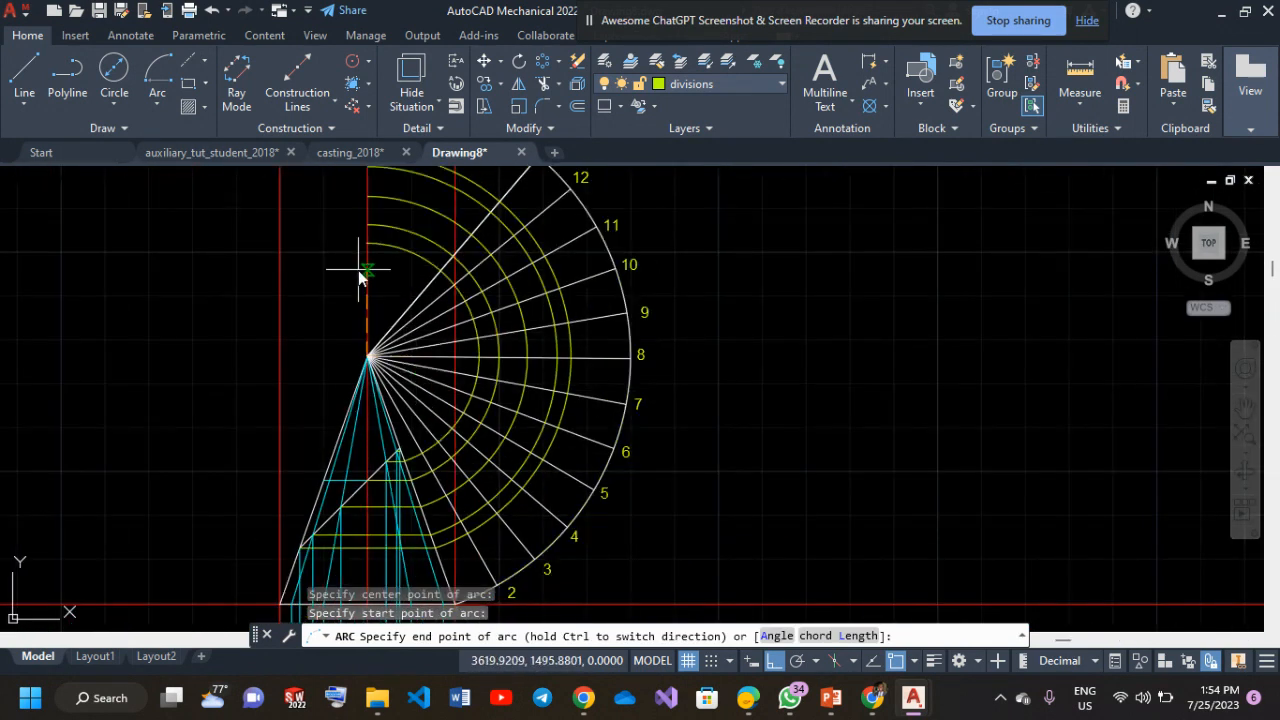
pyautogui.click(360, 270)
# Draw an arc centred on the apex from the cut line's upper end on the cone's right edge to vertically above the apex.
pyautogui.click(167, 86)
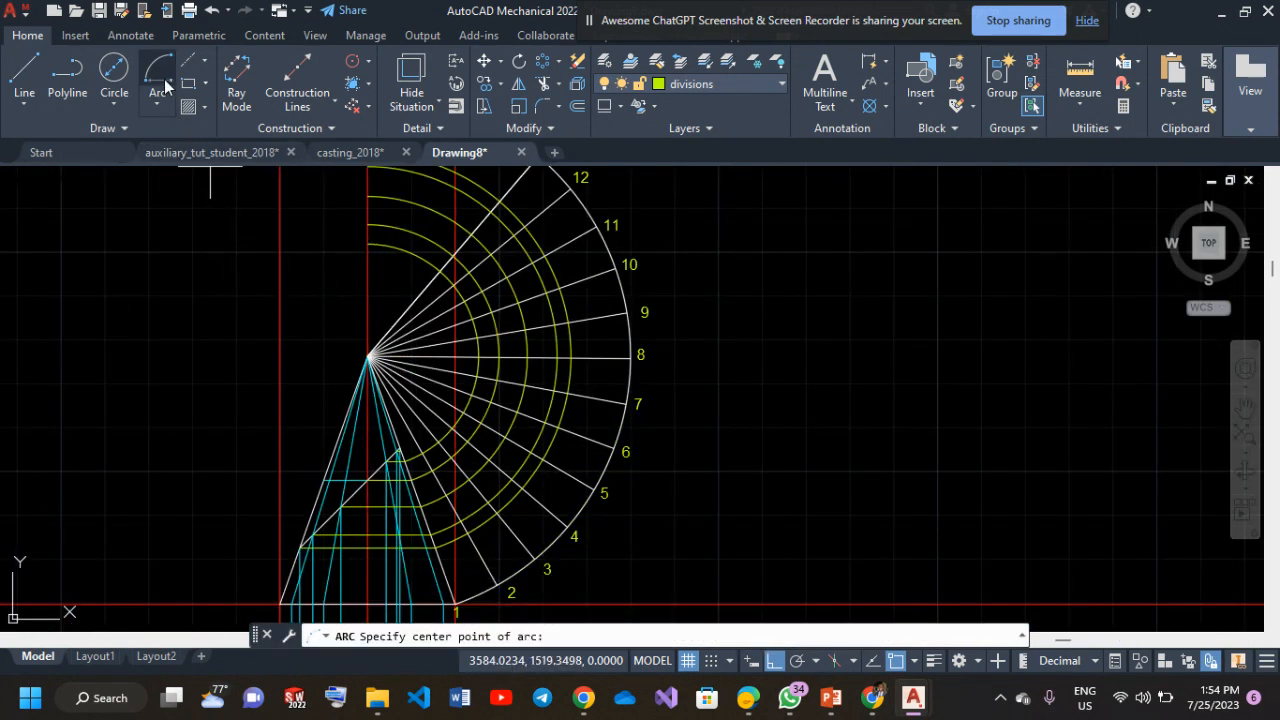
pyautogui.click(369, 357)
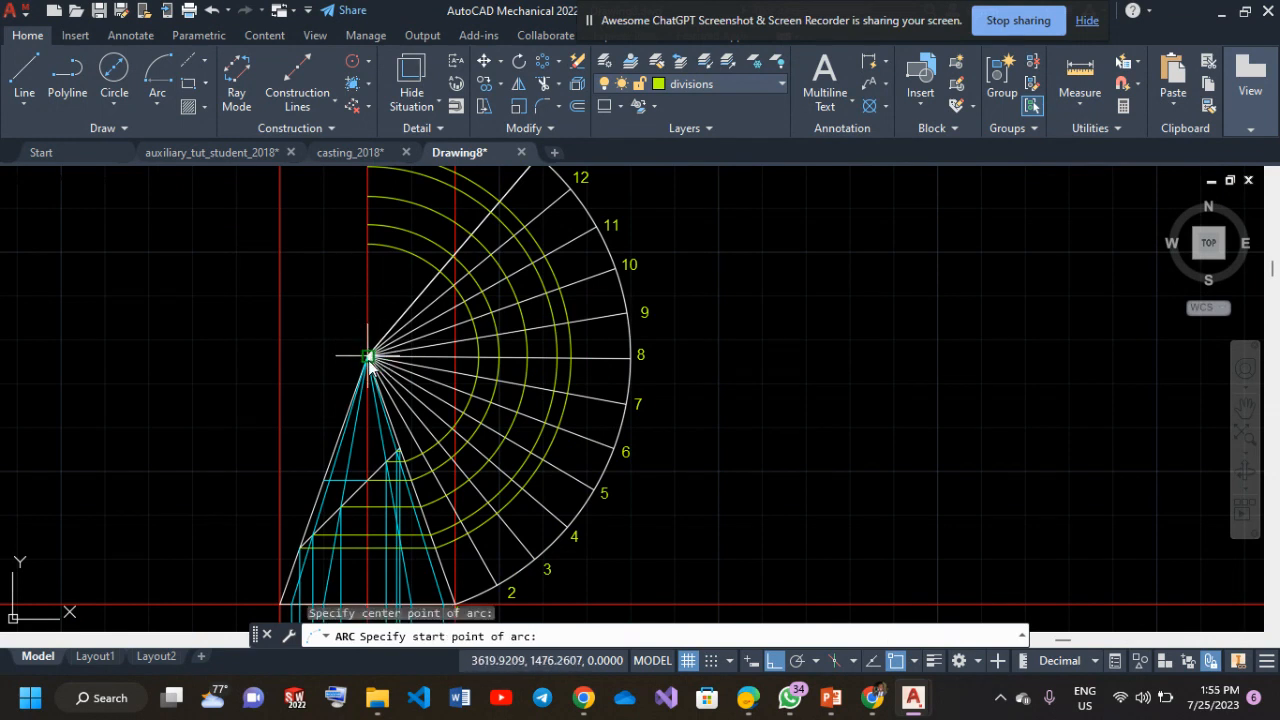
pyautogui.scroll(8, 376, 464)
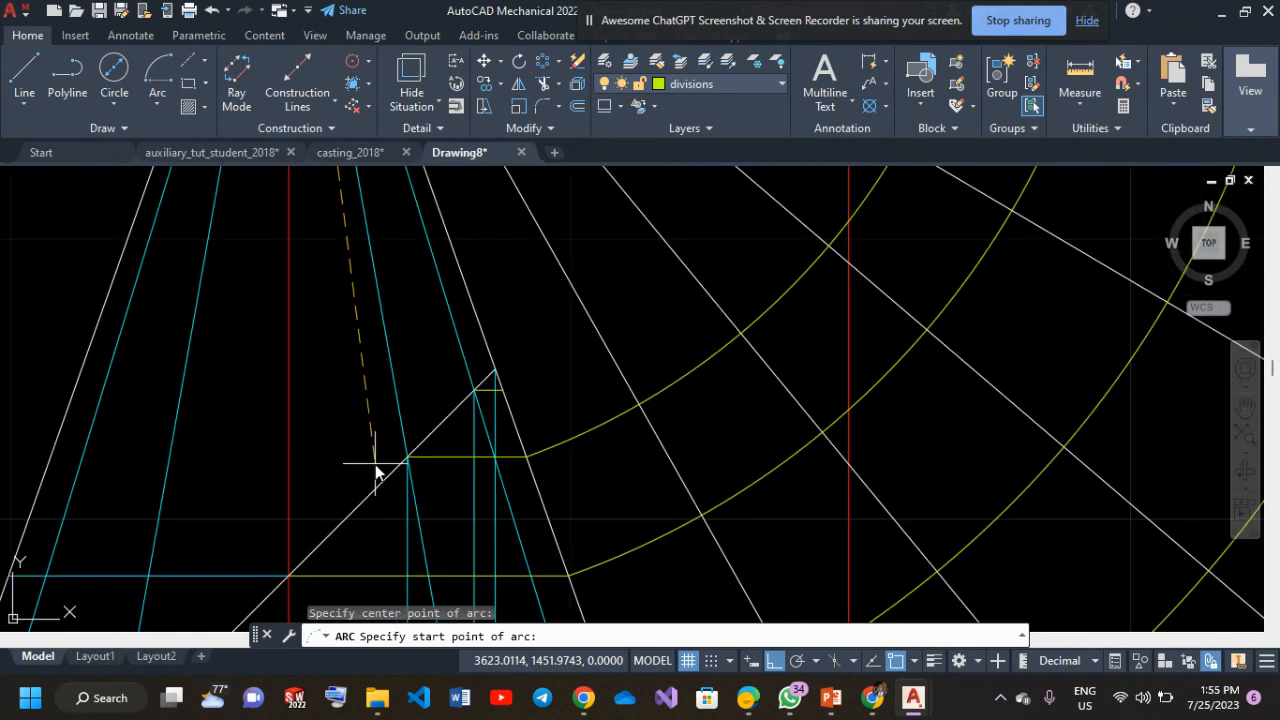
pyautogui.click(497, 373)
pyautogui.moveTo(540, 374); pyautogui.dragTo(502, 455, button='middle')
pyautogui.scroll(-5, 498, 448)
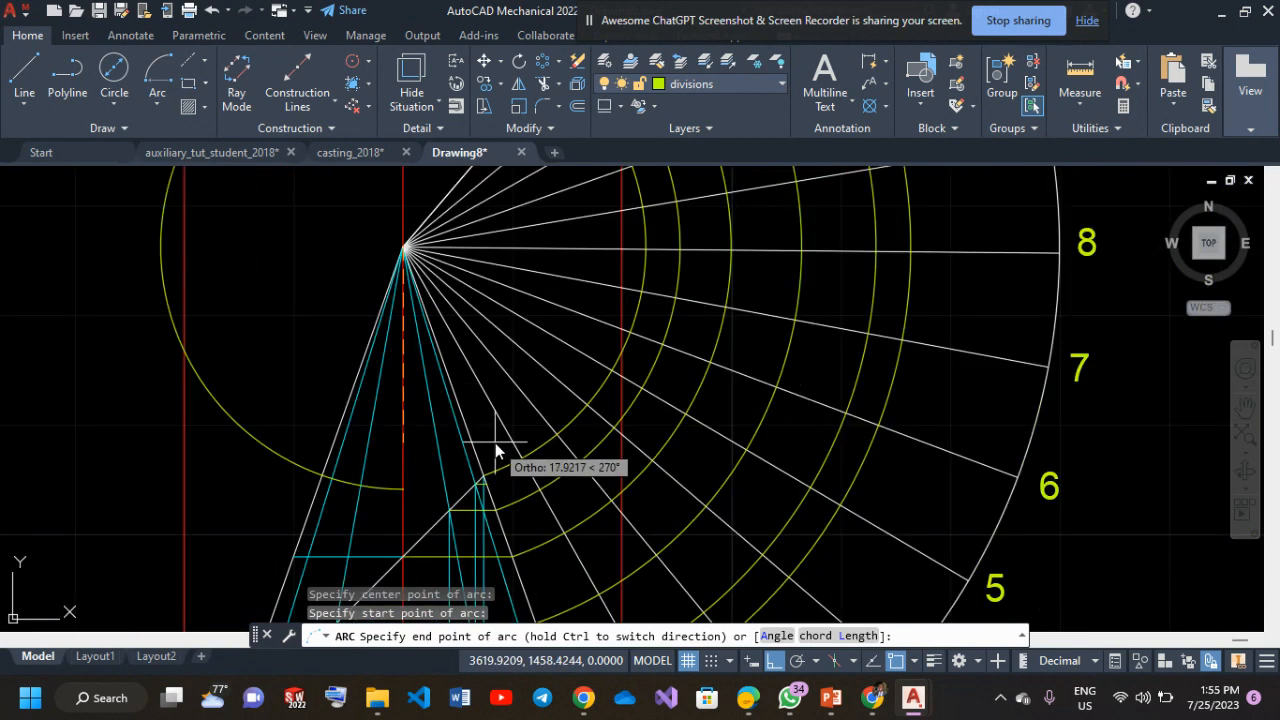
pyautogui.click(459, 267)
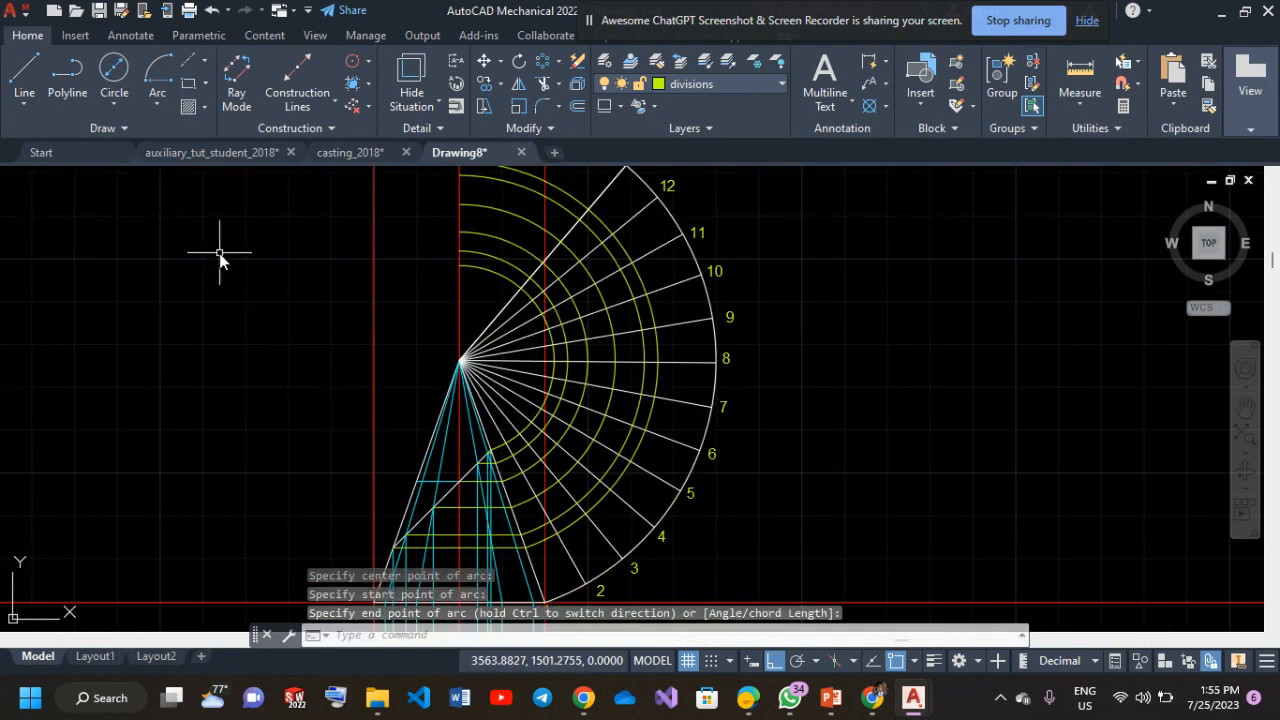
# Trim the arcs and red vertical lines that extend past the development's upper generator 1.
pyautogui.write('re')
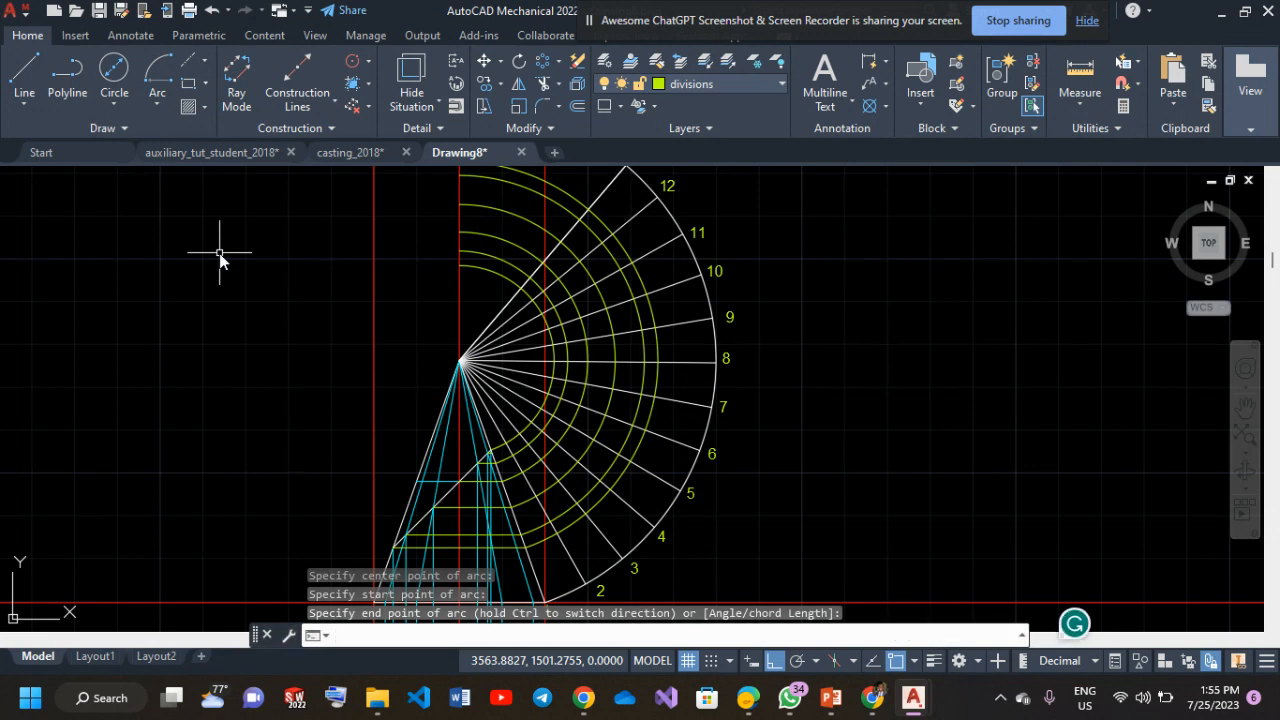
pyautogui.write('im')
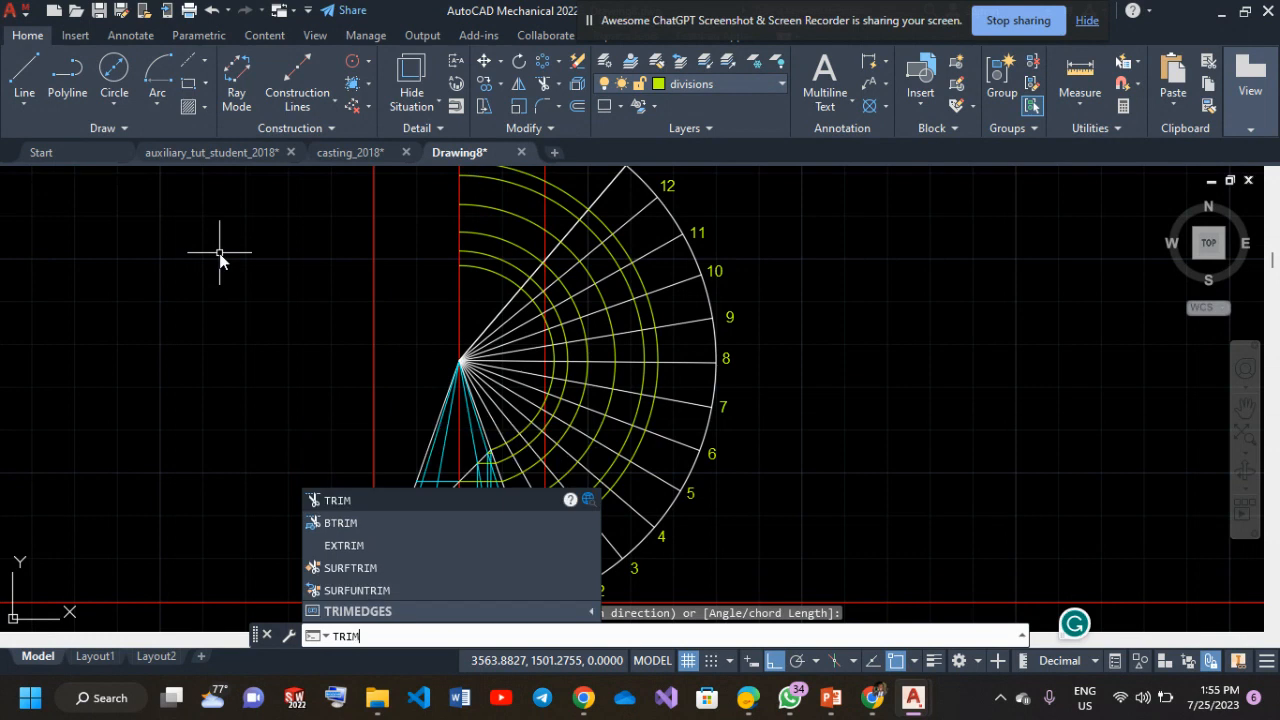
pyautogui.click(340, 501)
pyautogui.moveTo(487, 289)
pyautogui.mouseDown()
pyautogui.moveTo(521, 172)
pyautogui.moveTo(566, 225)
pyautogui.moveTo(539, 230)
pyautogui.mouseUp()
pyautogui.moveTo(504, 250); pyautogui.dragTo(502, 314, button='middle')
pyautogui.moveTo(578, 192)
pyautogui.mouseDown()
pyautogui.moveTo(449, 275)
pyautogui.moveTo(266, 357)
pyautogui.mouseUp()
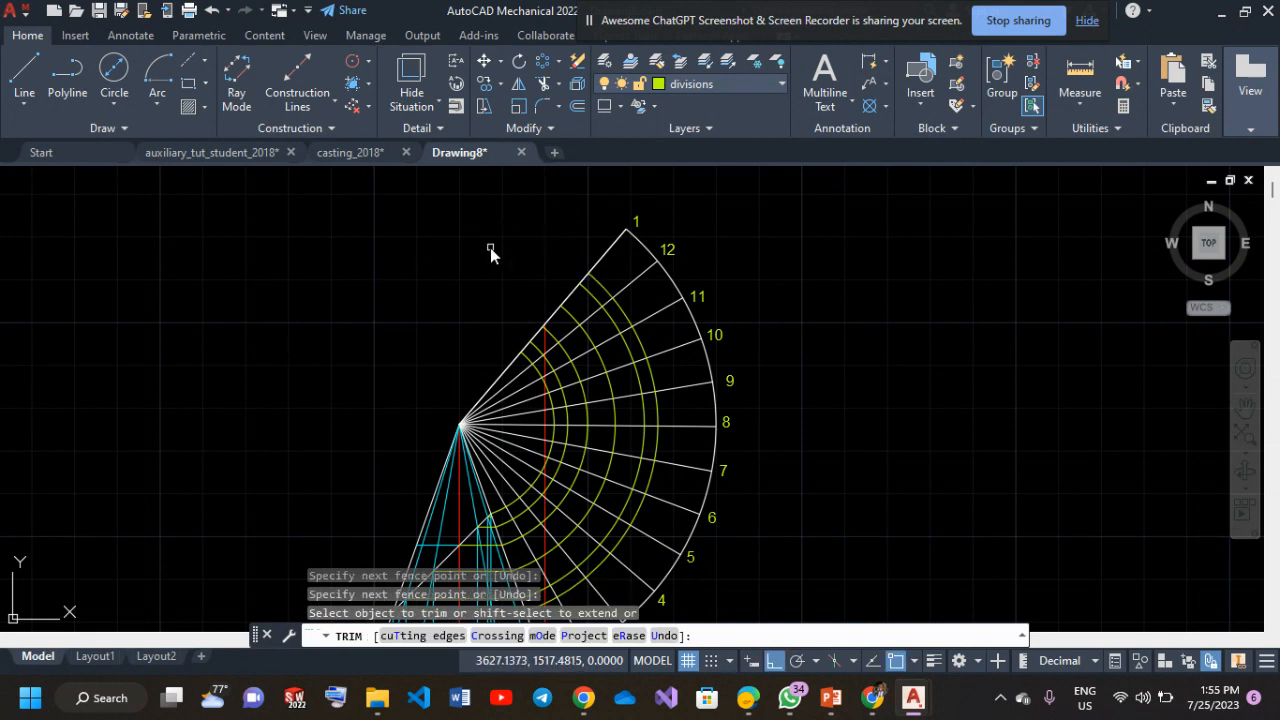
pyautogui.press('Escape')
# Make layer 0 the current layer.
pyautogui.scroll(-4, 445, 242)
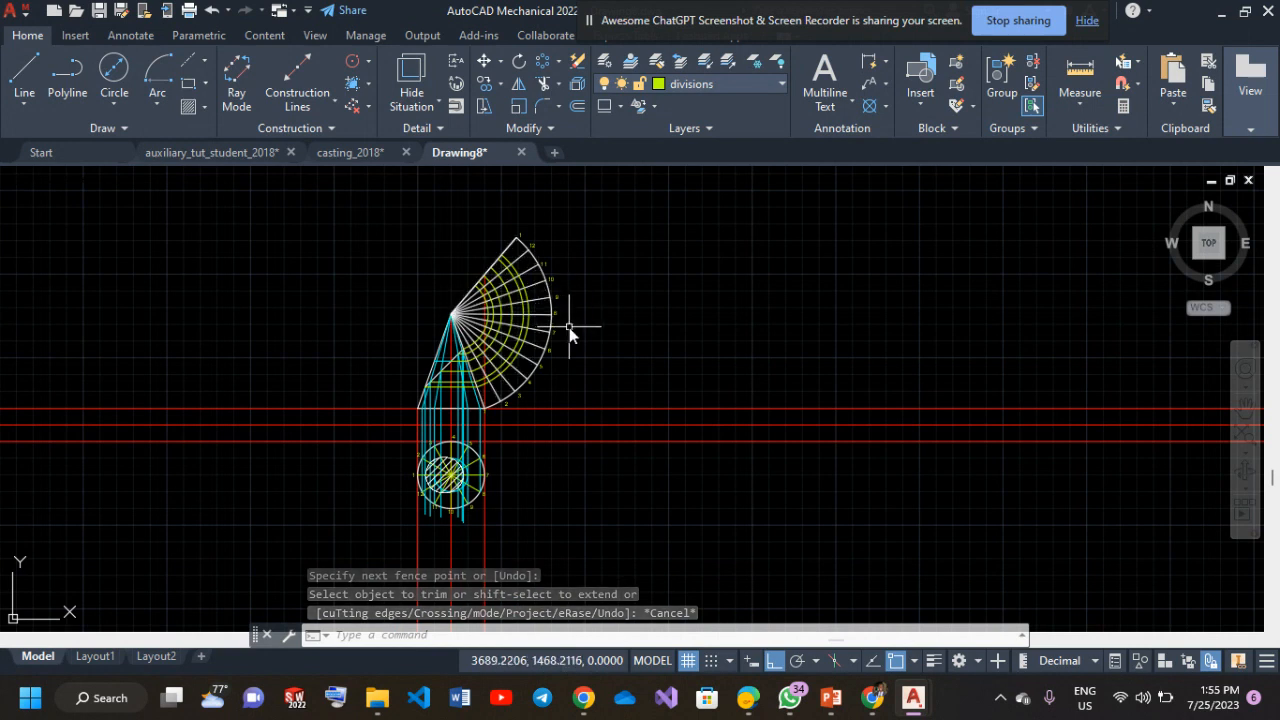
pyautogui.scroll(2, 568, 316)
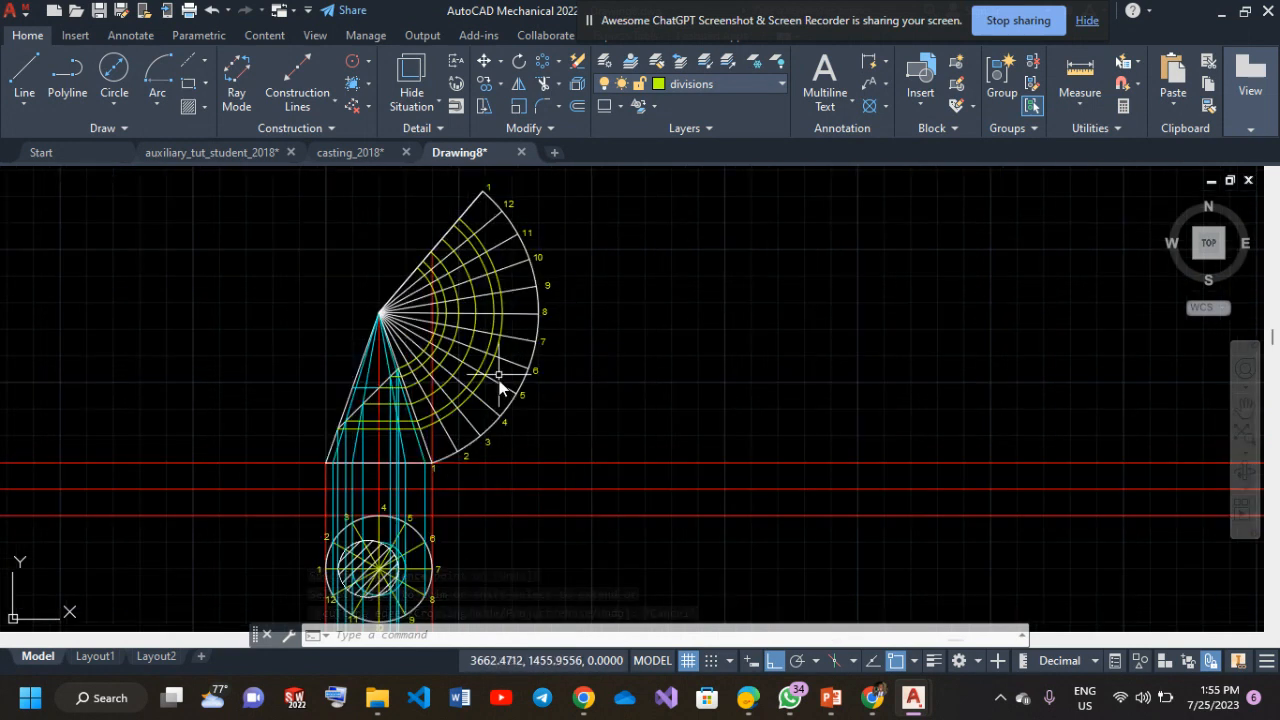
pyautogui.moveTo(543, 428); pyautogui.dragTo(603, 424, button='middle')
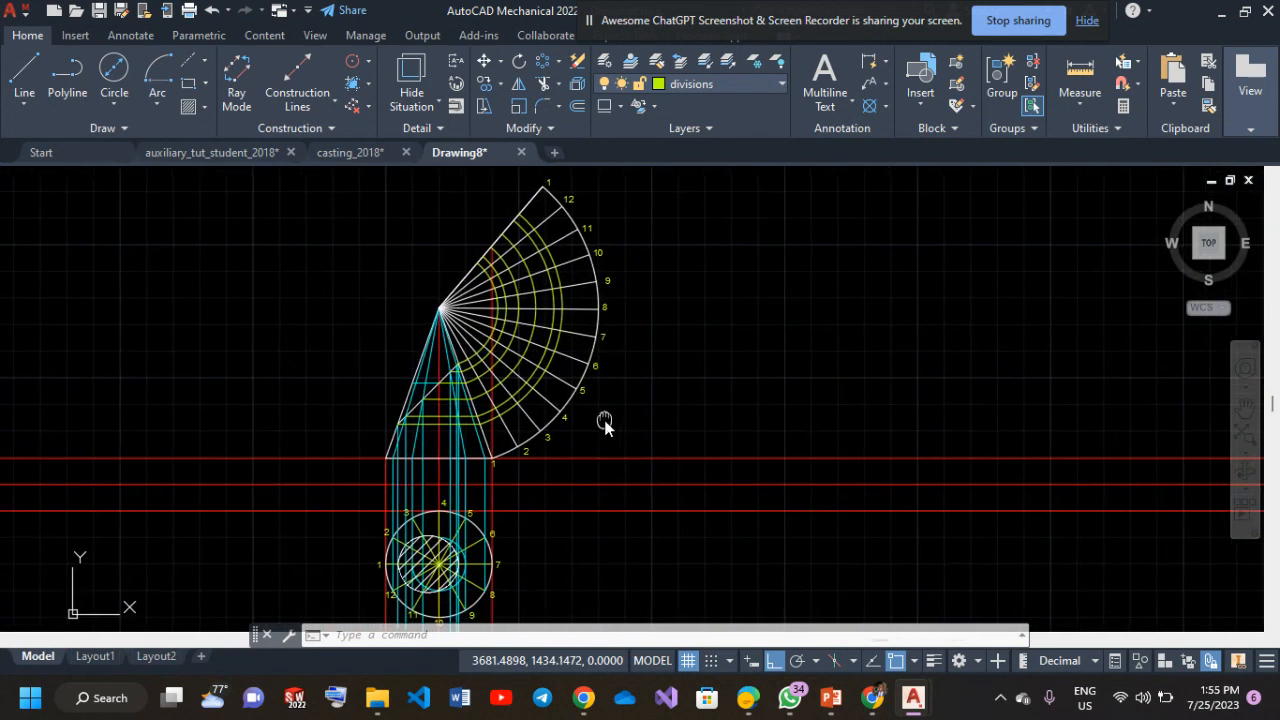
pyautogui.click(723, 84)
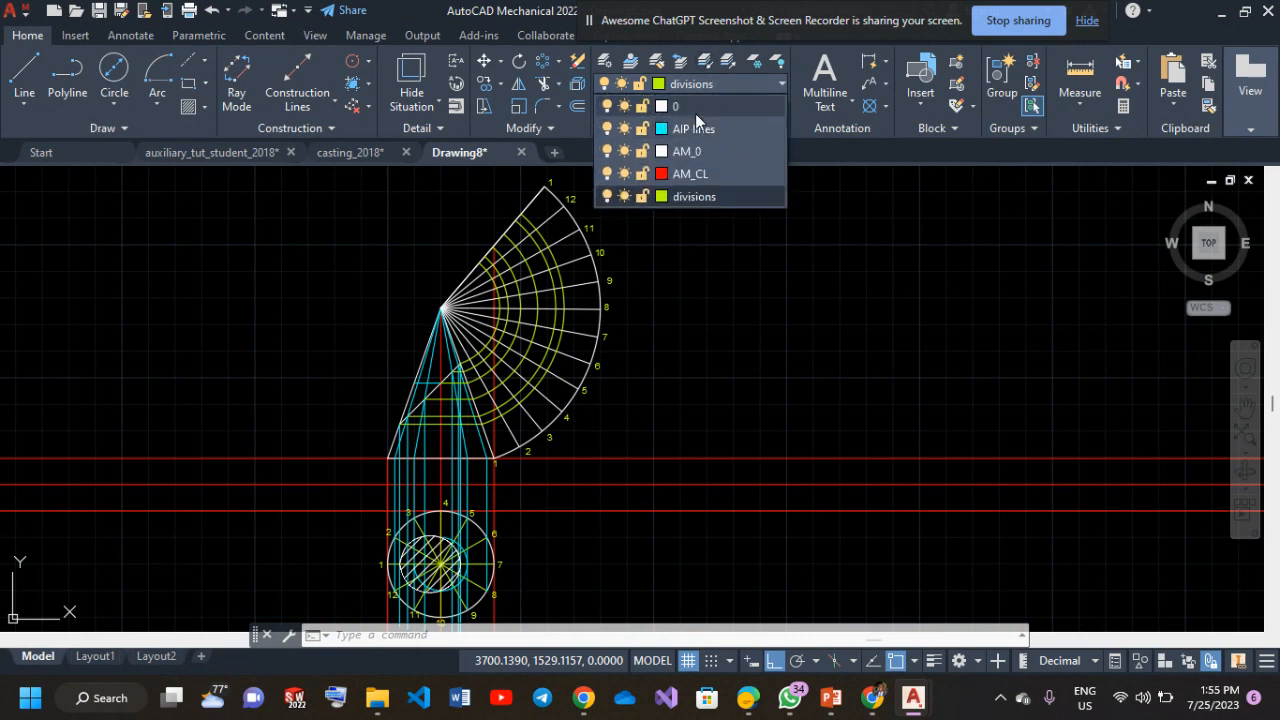
pyautogui.click(695, 108)
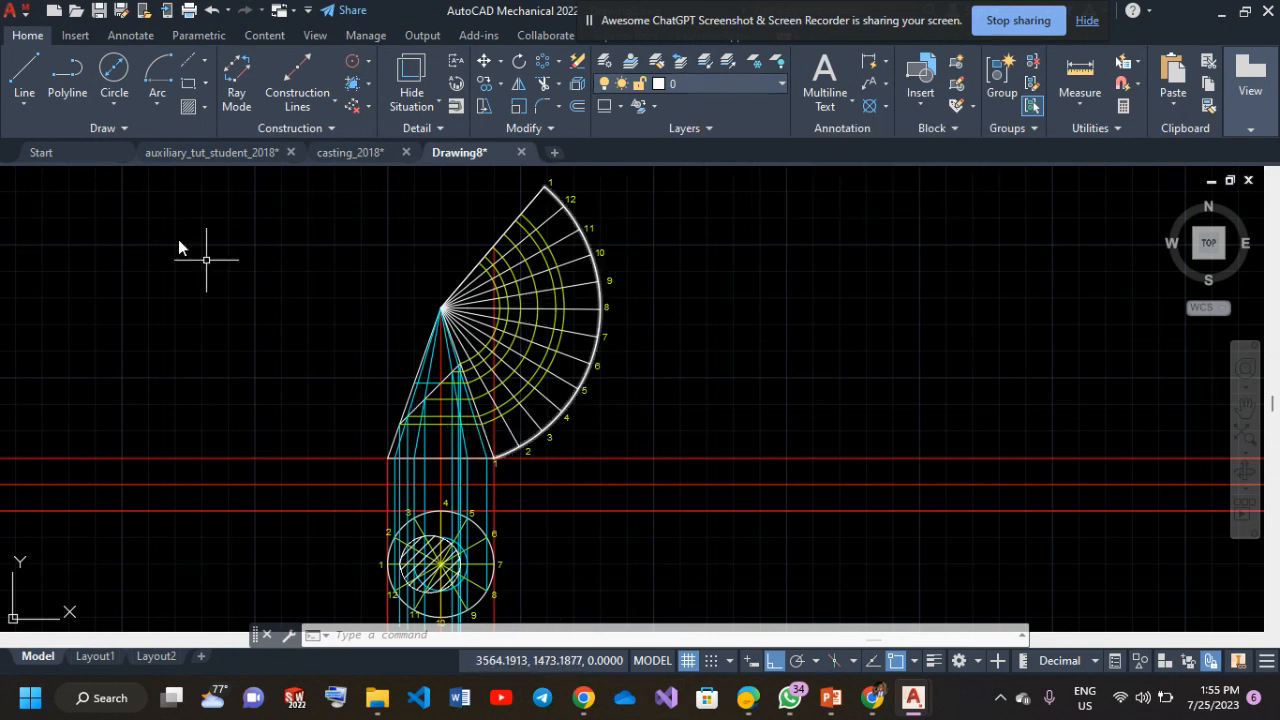
# Try to draw a spline with Ortho off from the lowest cut point on generator 1 through the arc and generator intersections.
pyautogui.click(116, 127)
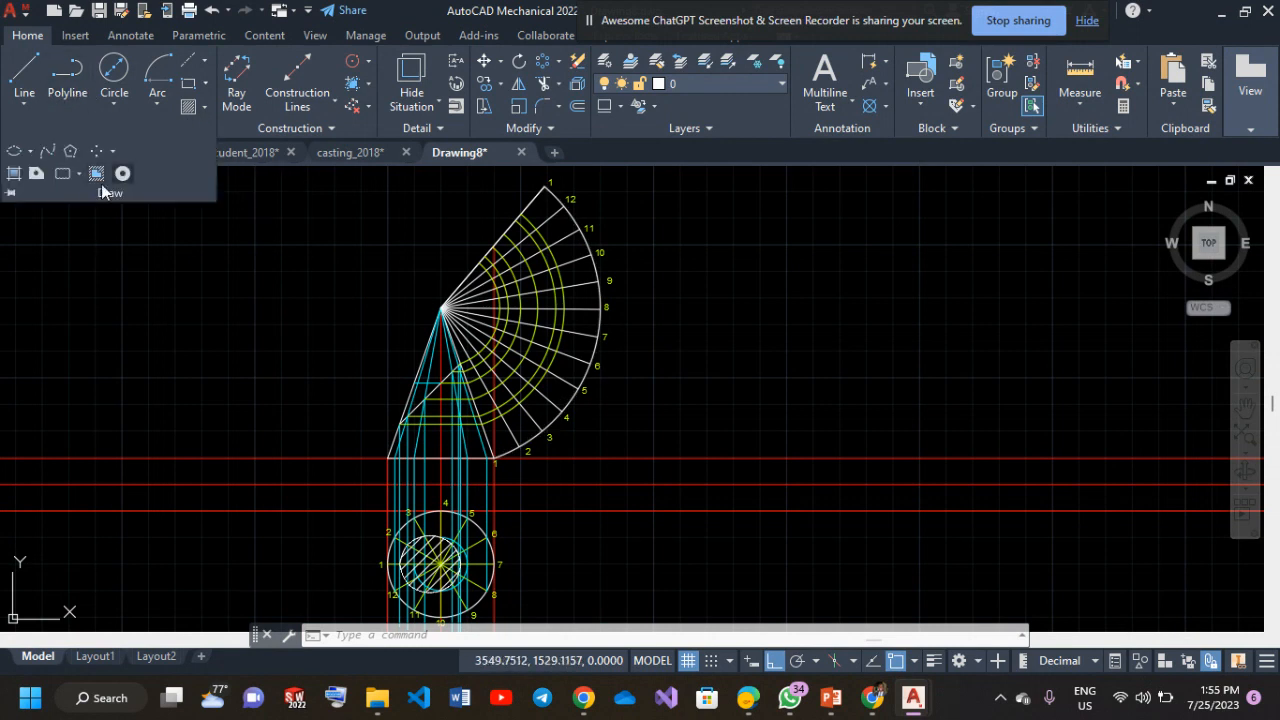
pyautogui.click(46, 155)
pyautogui.scroll(4, 341, 390)
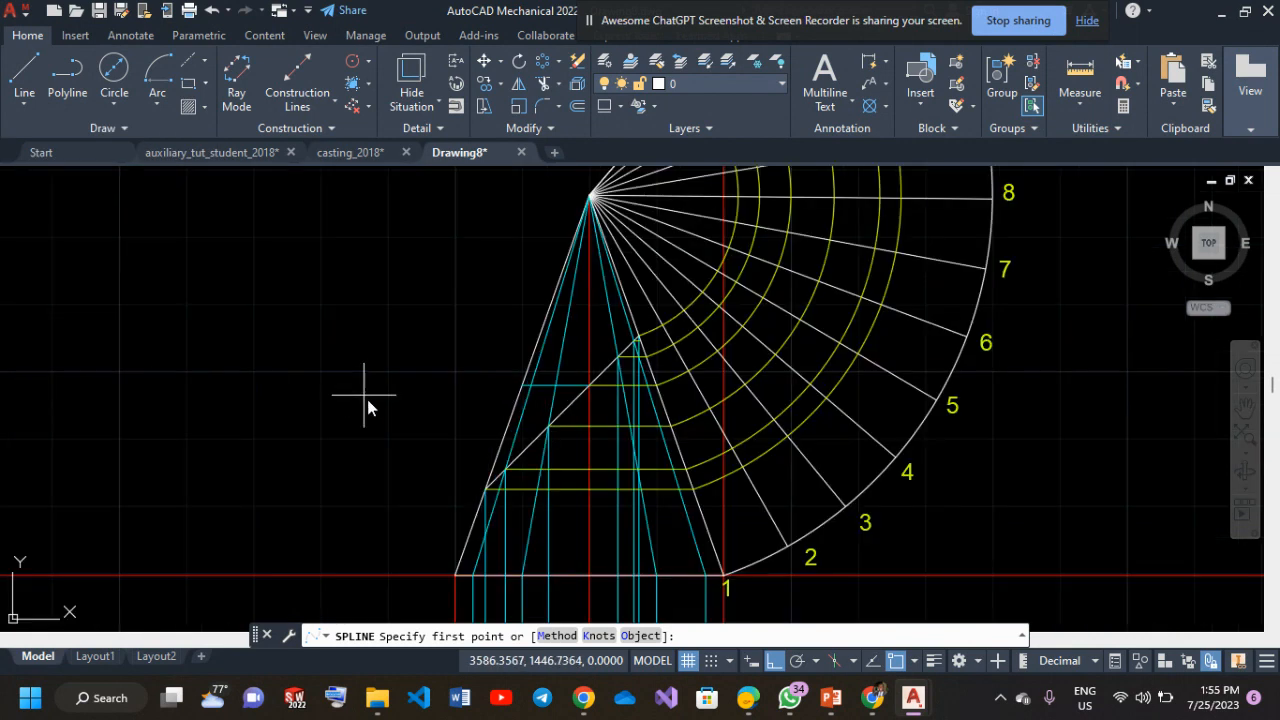
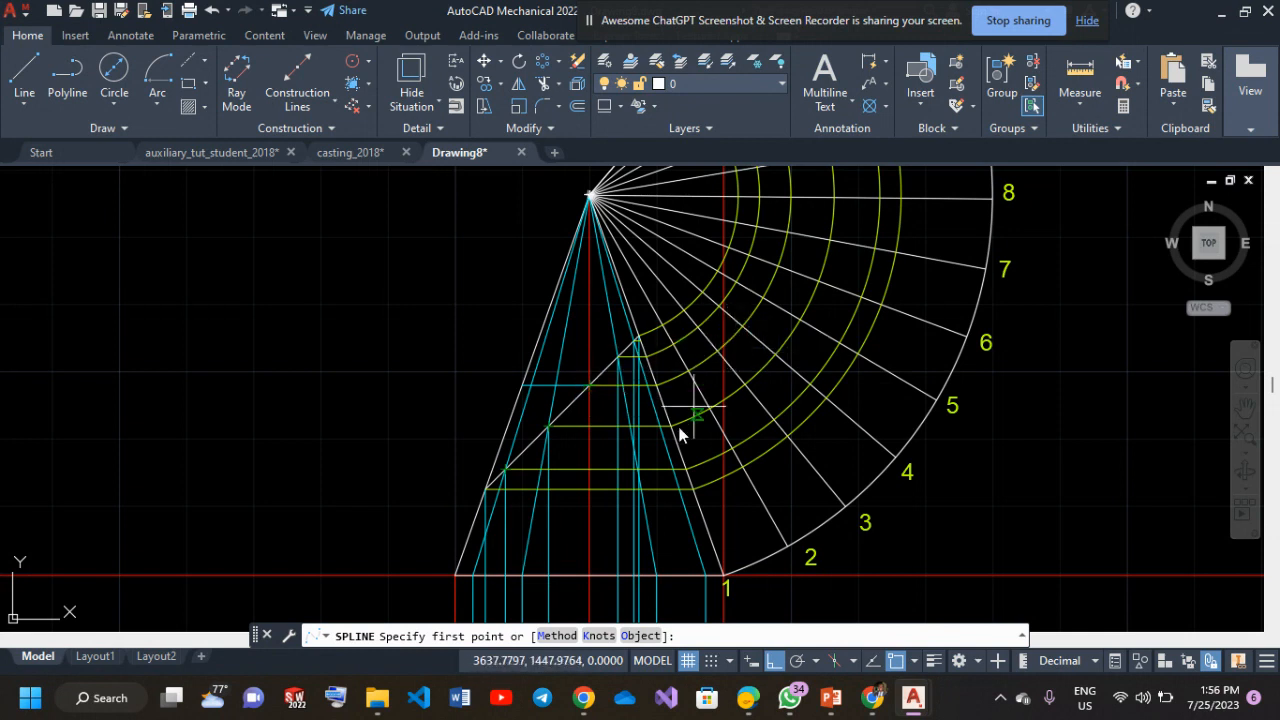
pyautogui.moveTo(490, 466); pyautogui.dragTo(318, 454, button='middle')
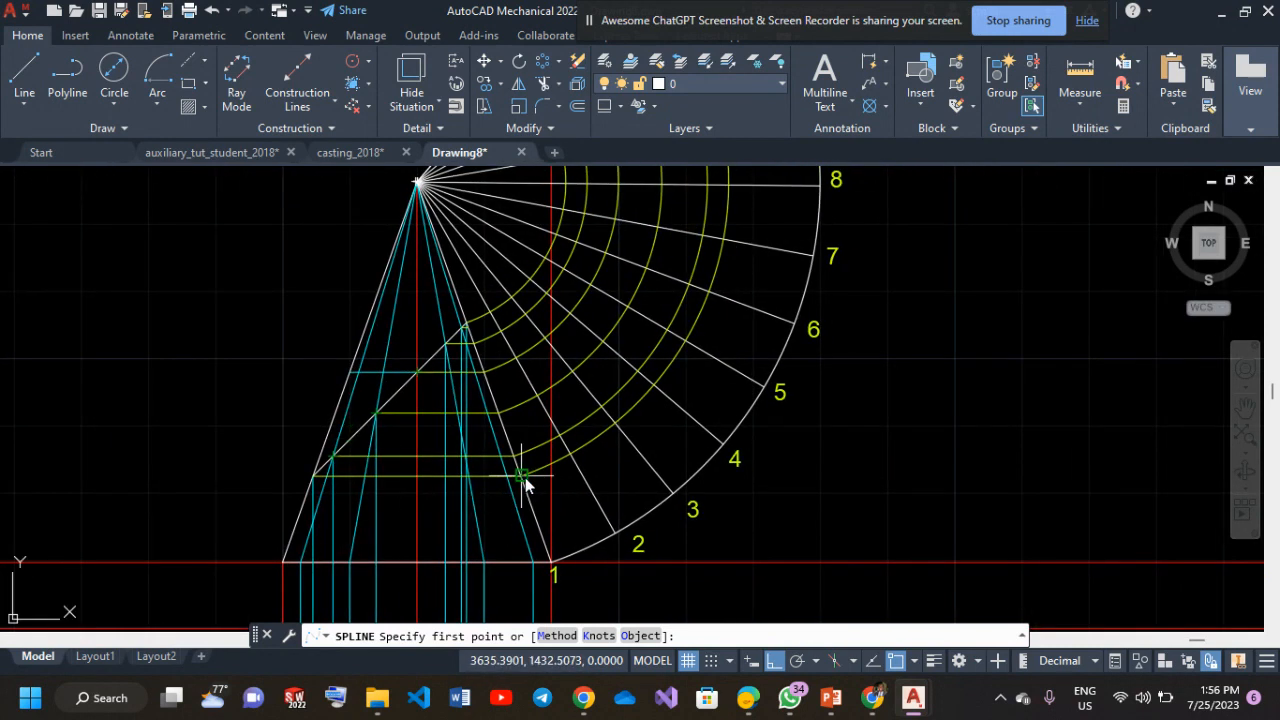
pyautogui.click(523, 476)
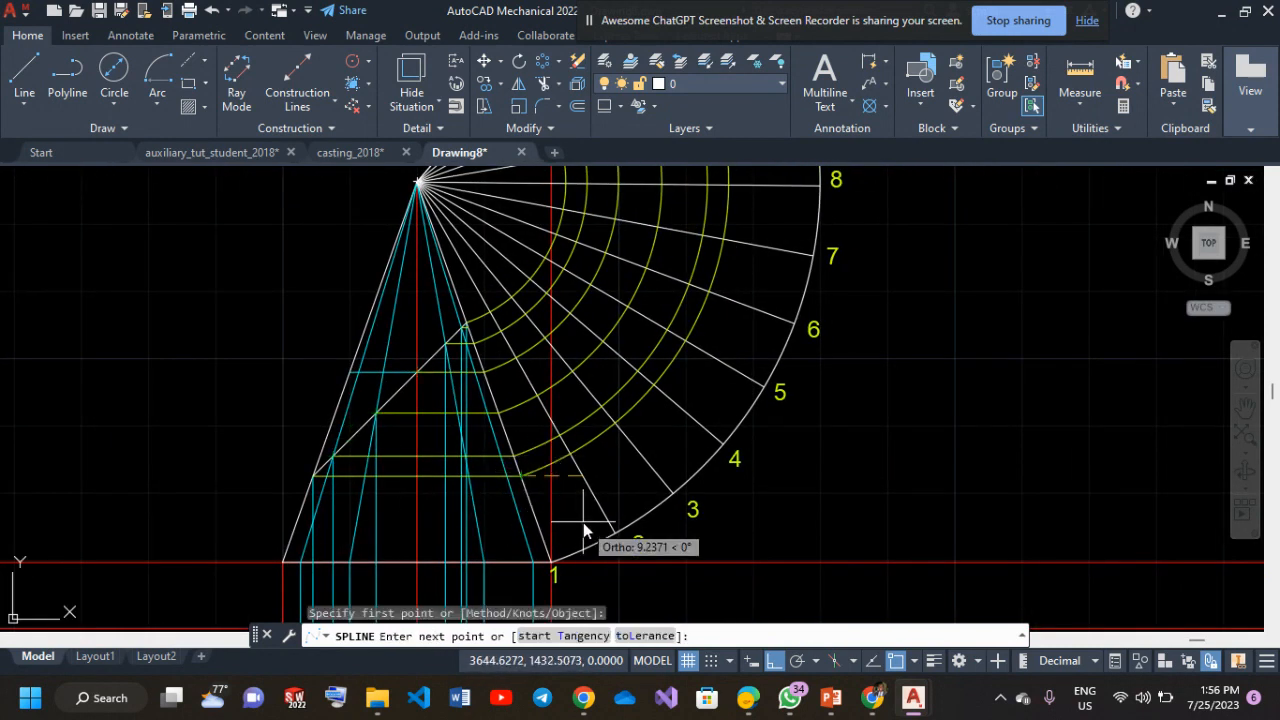
pyautogui.click(775, 661)
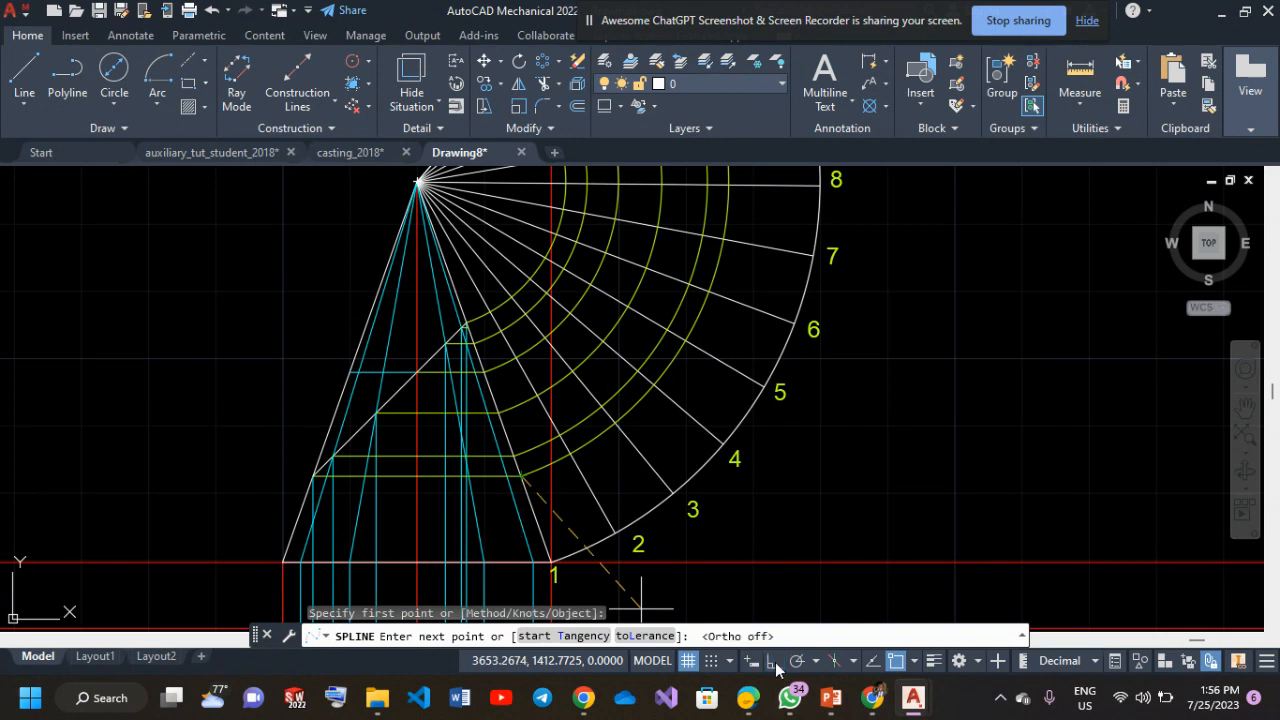
pyautogui.click(562, 436)
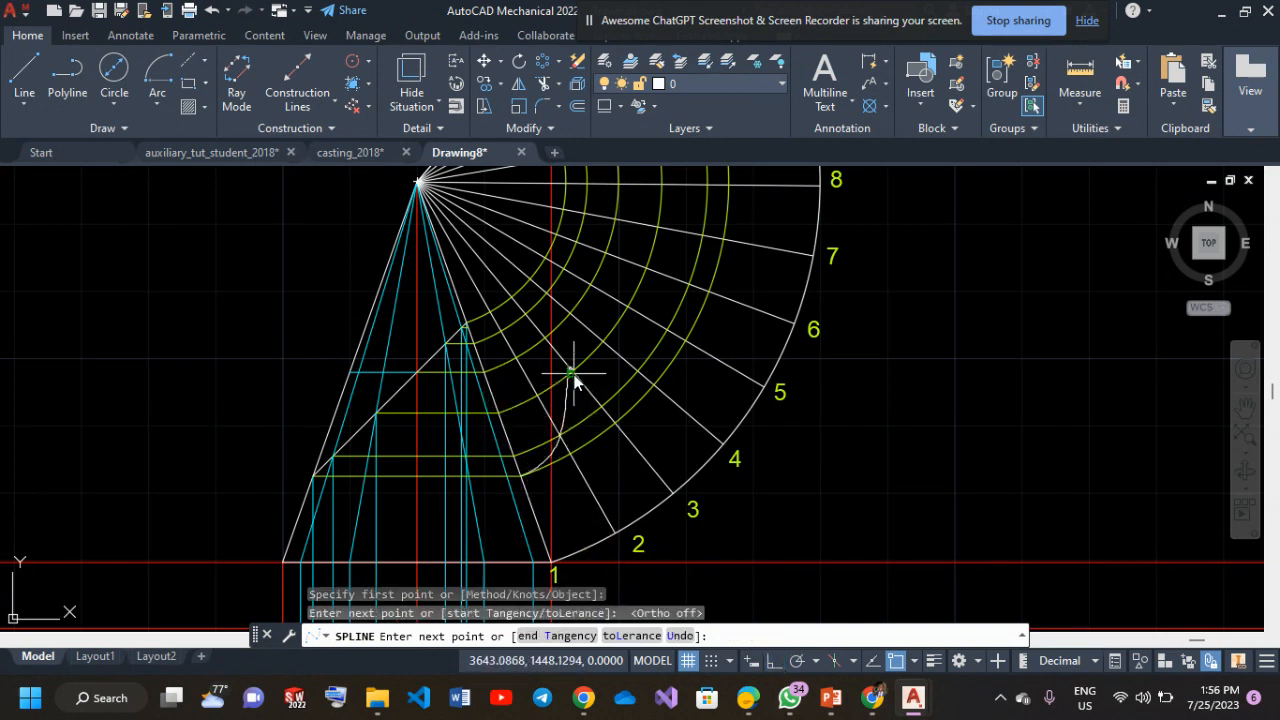
pyautogui.click(571, 374)
pyautogui.click(571, 317)
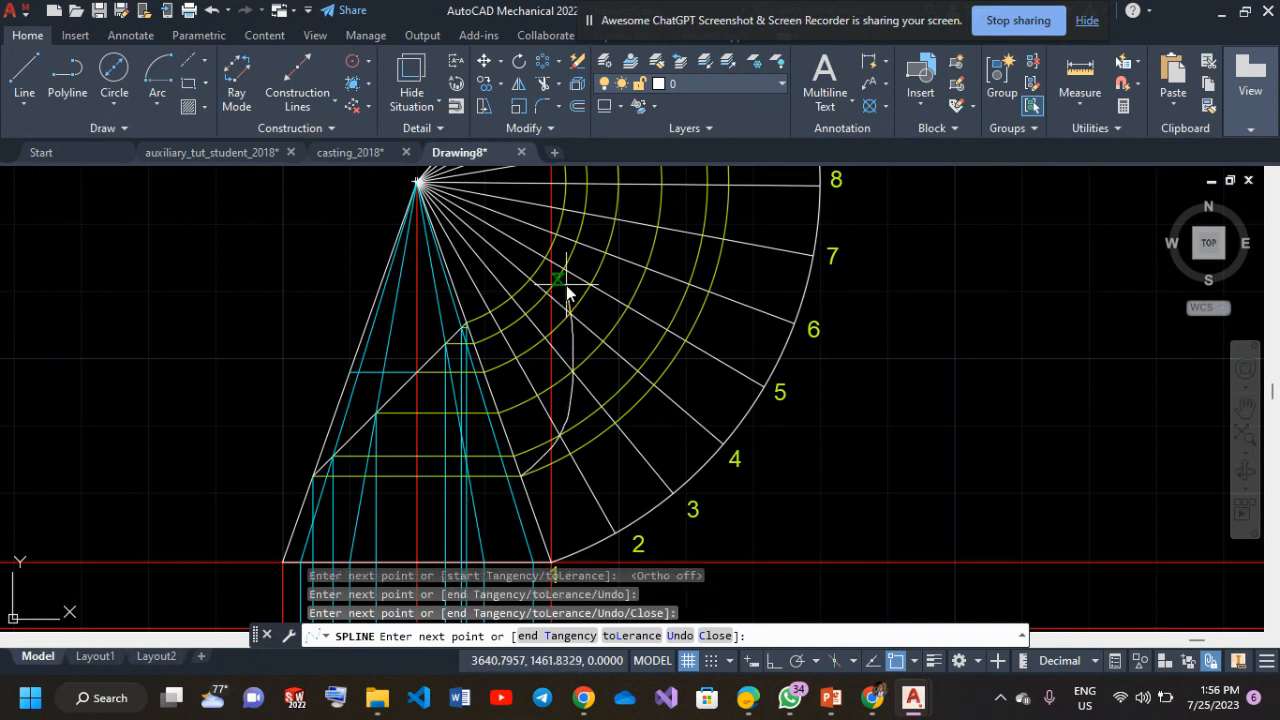
pyautogui.click(566, 270)
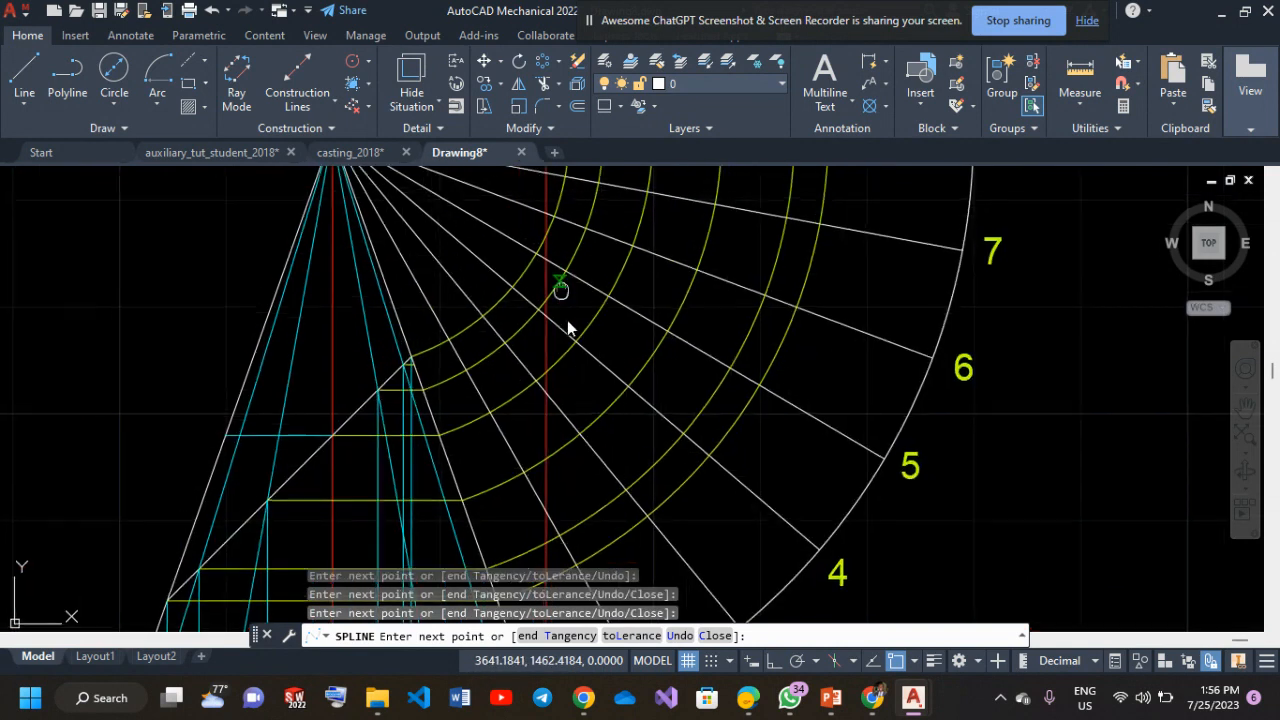
pyautogui.scroll(4, 567, 320)
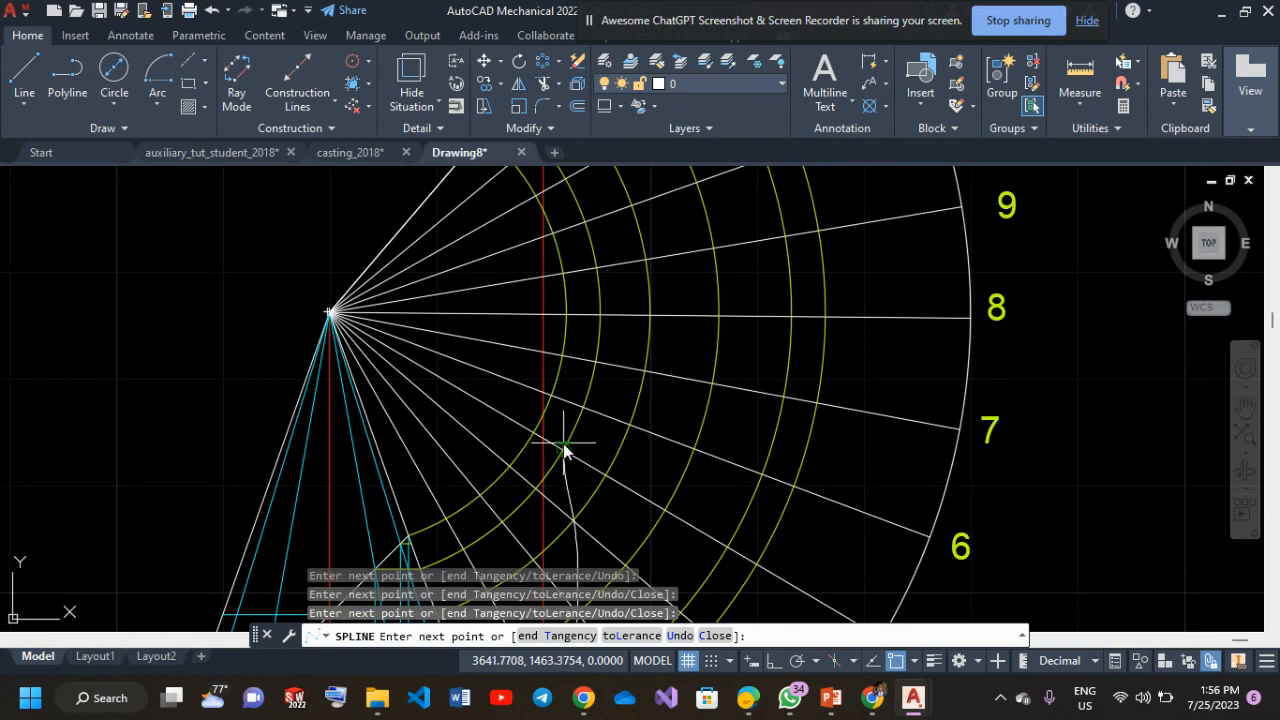
pyautogui.click(564, 446)
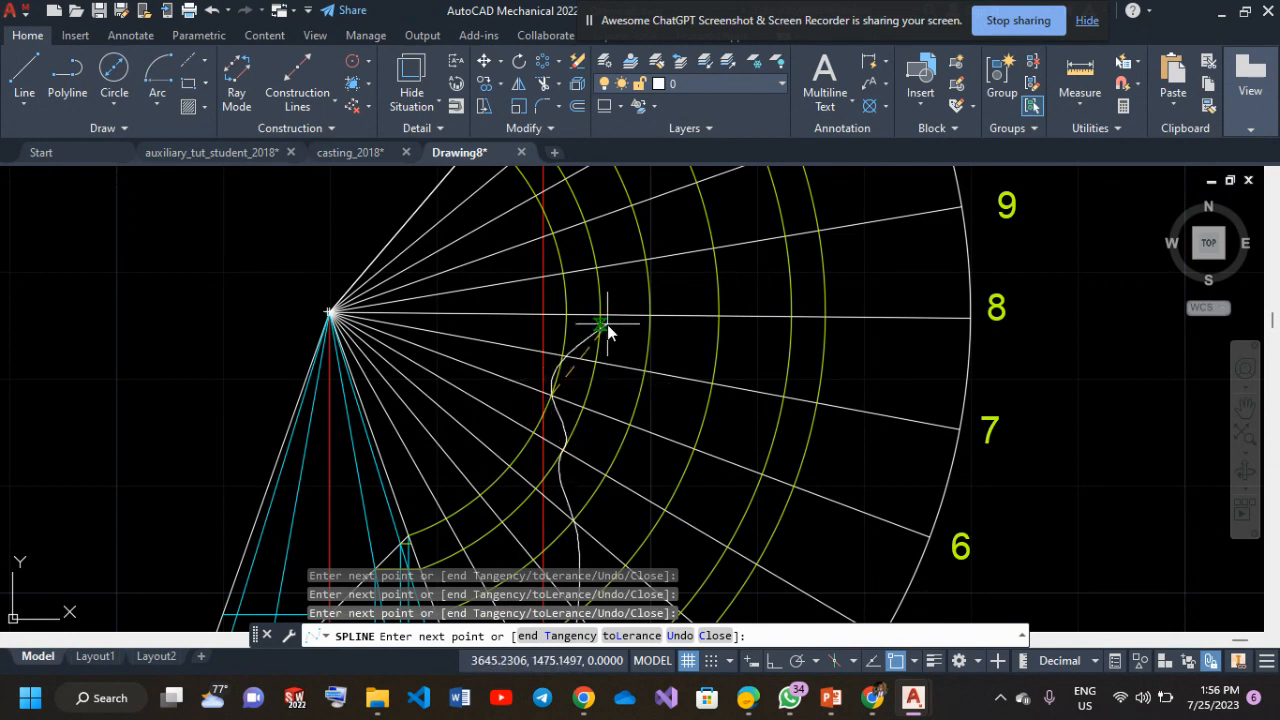
pyautogui.press('Escape')
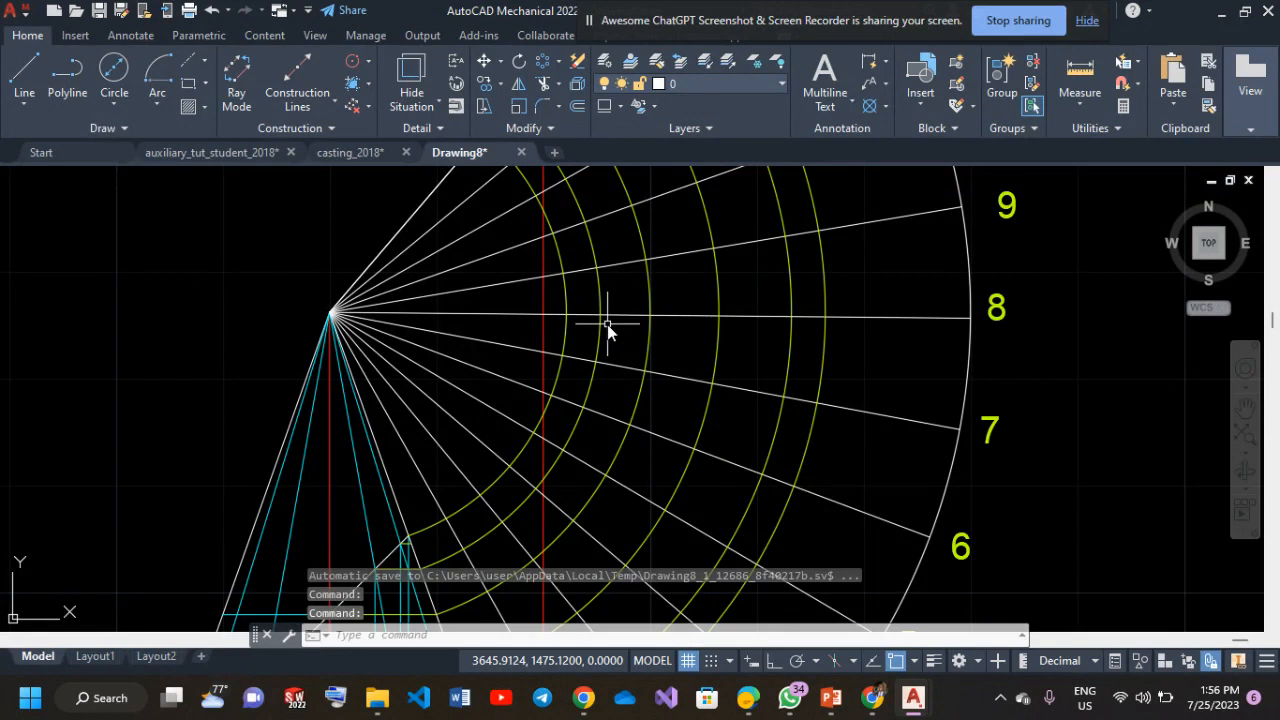
# Try to draw a spline from the lowest cut point on generator 1 through the matching arc intersections on generators 2 to 5.
pyautogui.click(120, 96)
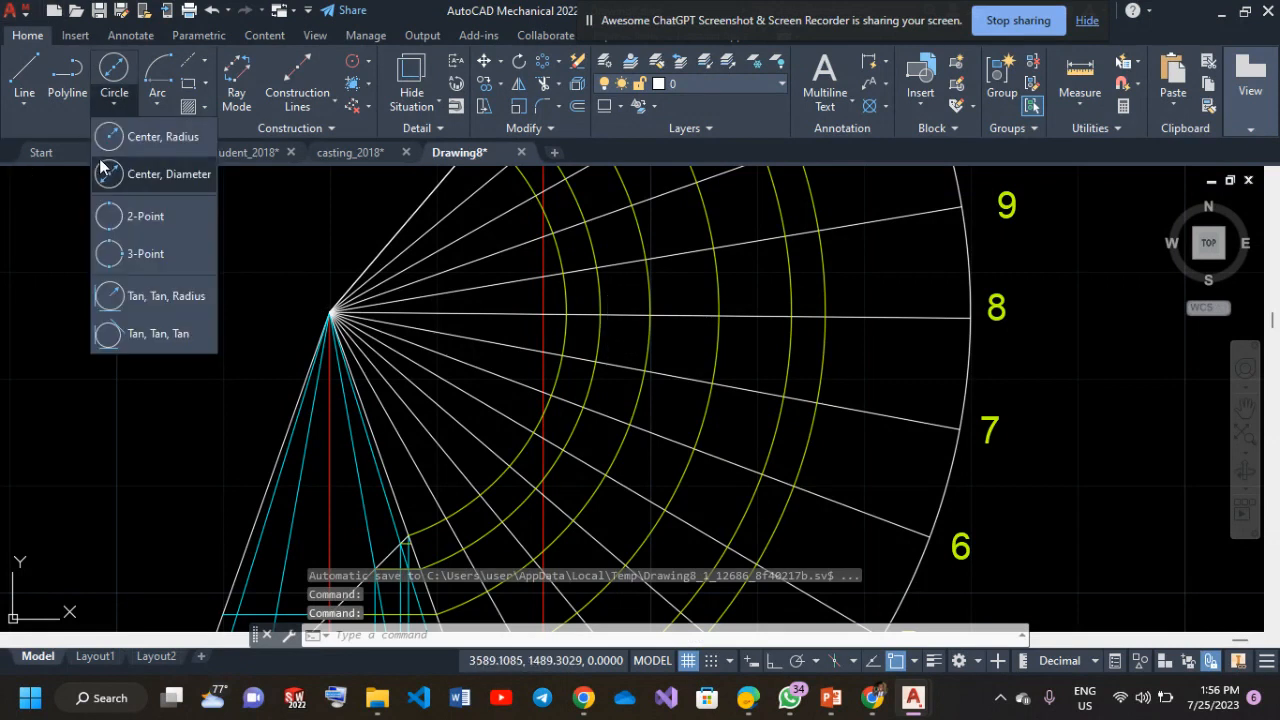
pyautogui.click(70, 100)
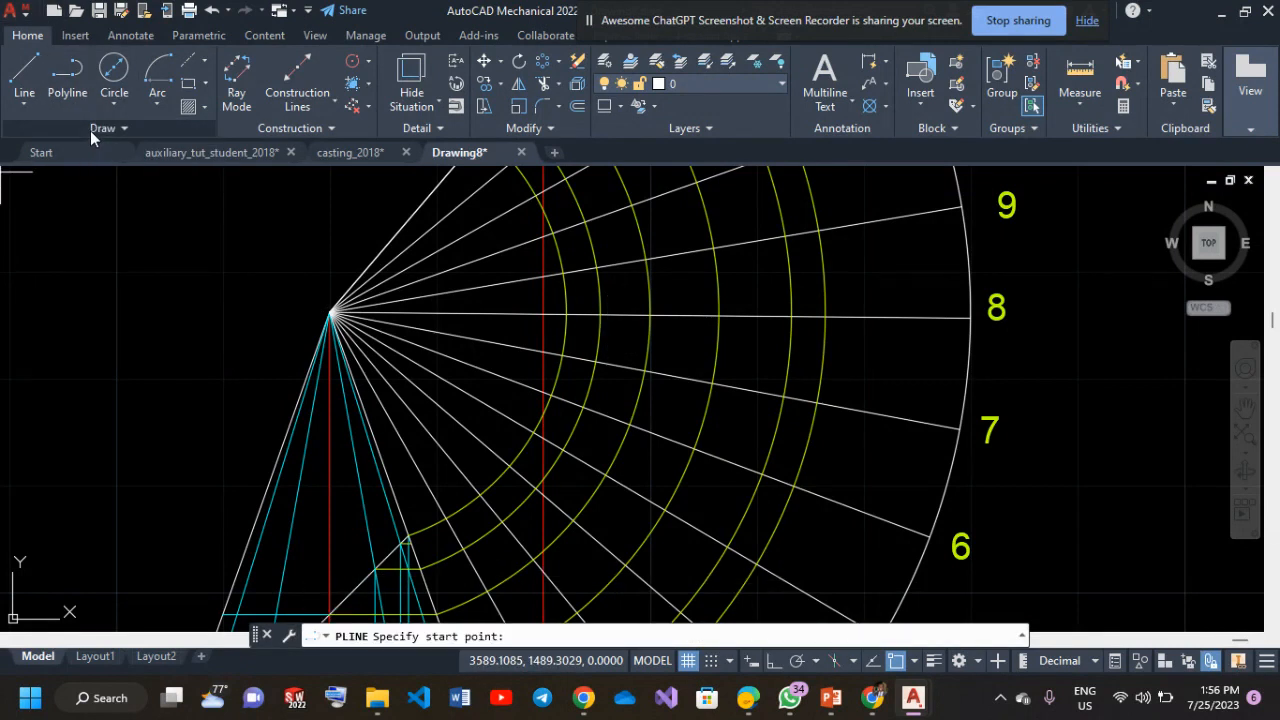
pyautogui.click(90, 130)
pyautogui.click(42, 146)
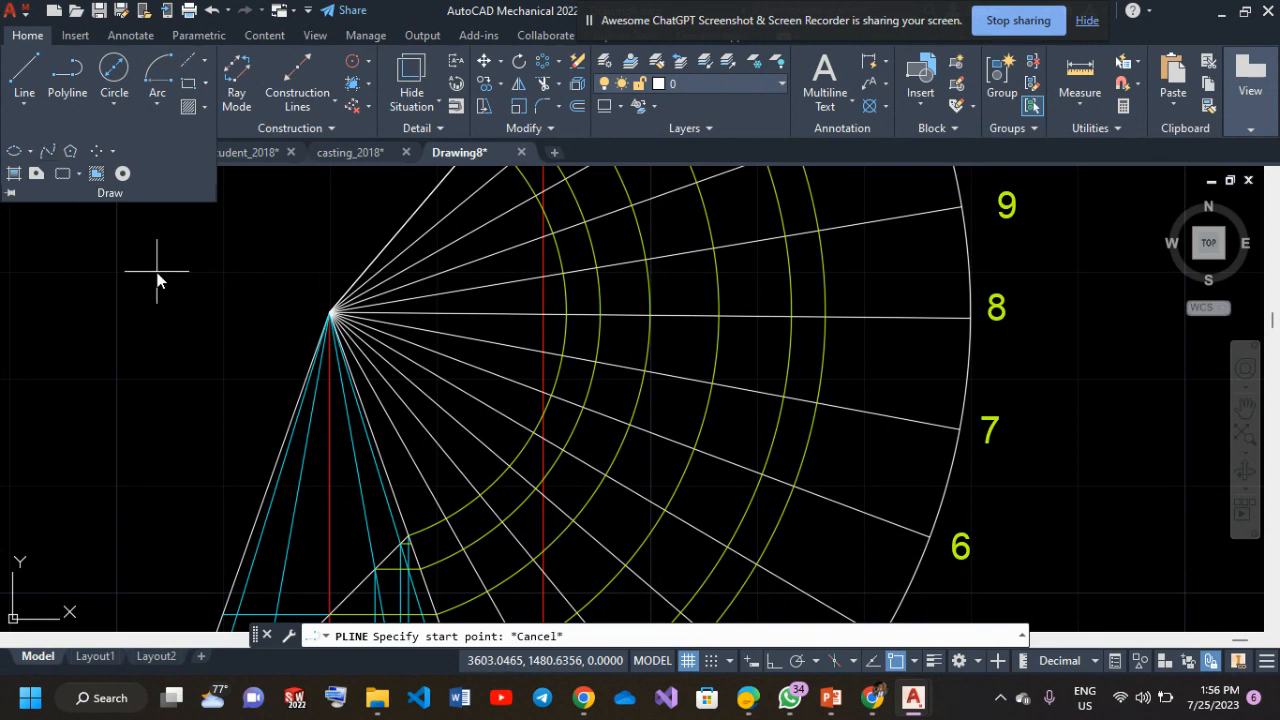
pyautogui.scroll(-5, 282, 348)
pyautogui.scroll(4, 463, 414)
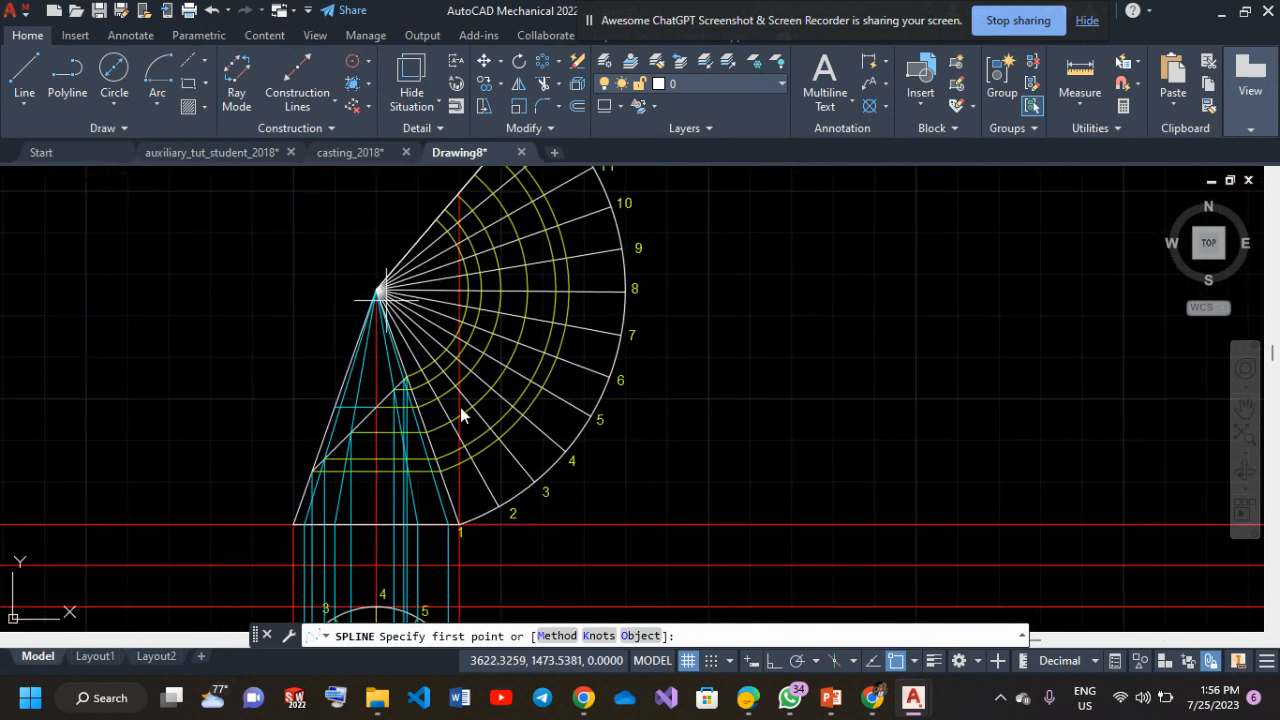
pyautogui.moveTo(507, 335); pyautogui.dragTo(536, 340, button='middle')
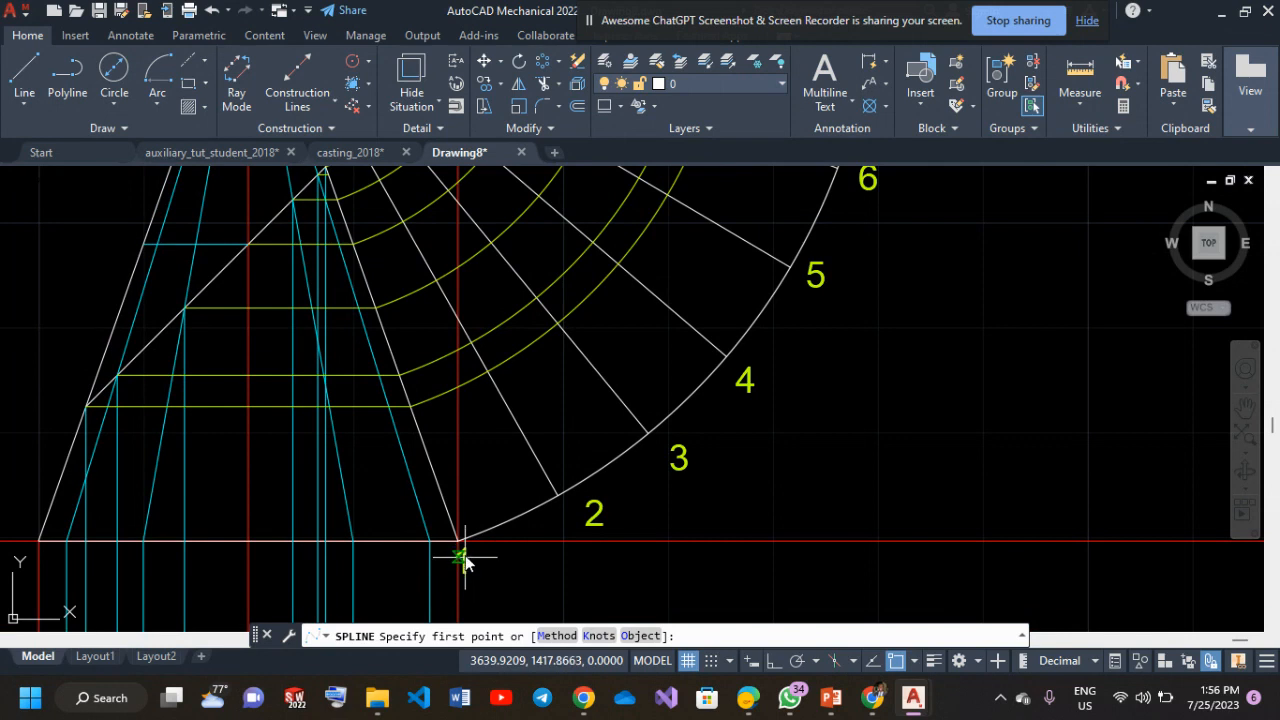
pyautogui.click(411, 406)
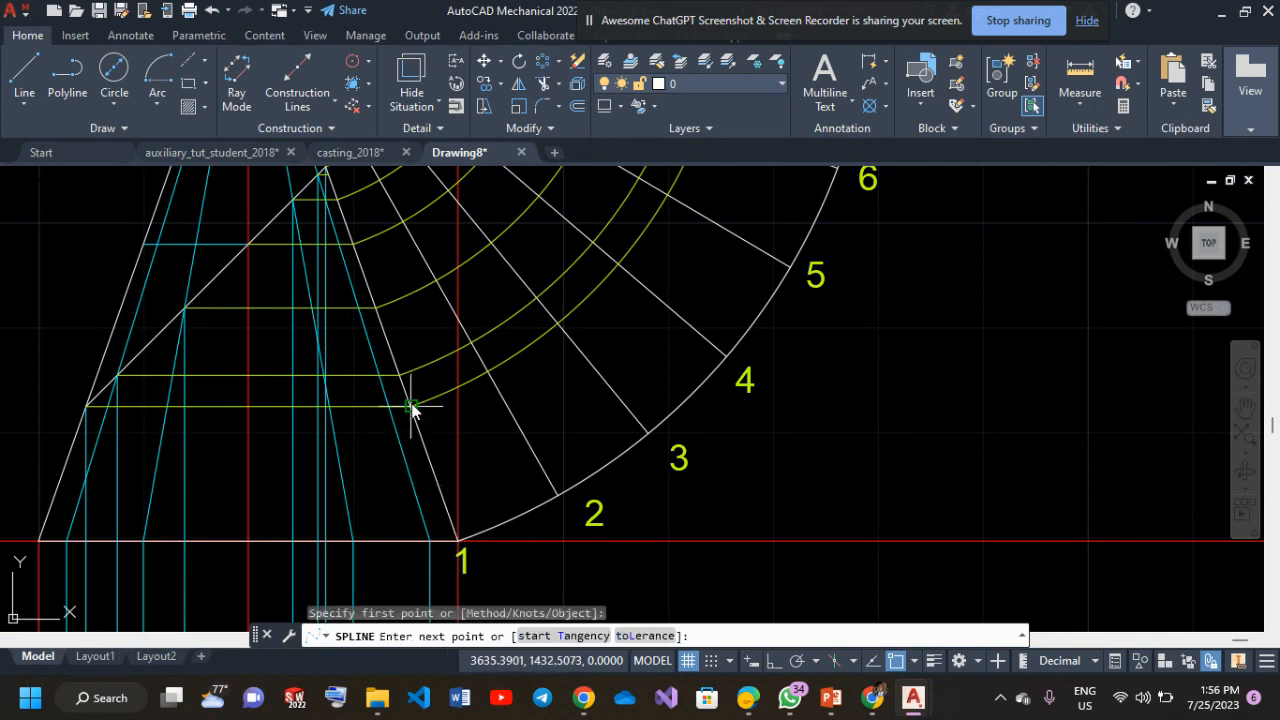
pyautogui.click(469, 346)
pyautogui.moveTo(470, 346); pyautogui.dragTo(461, 408, button='middle')
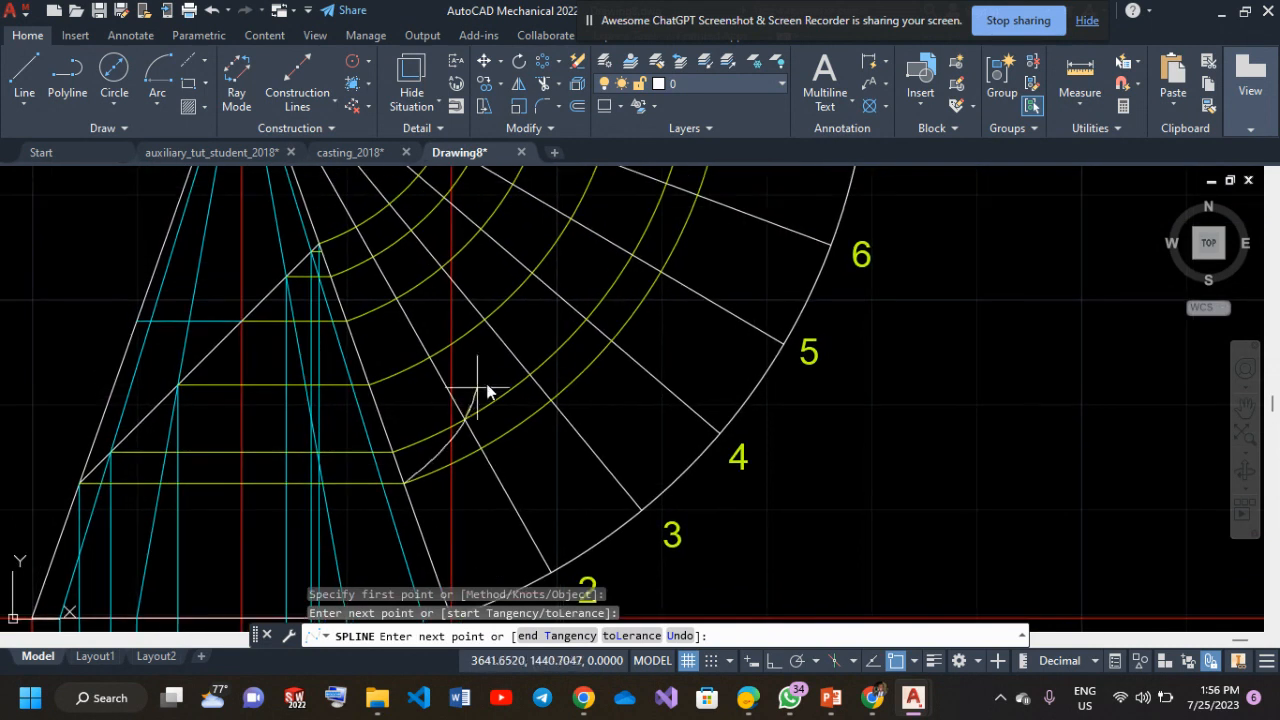
pyautogui.click(485, 318)
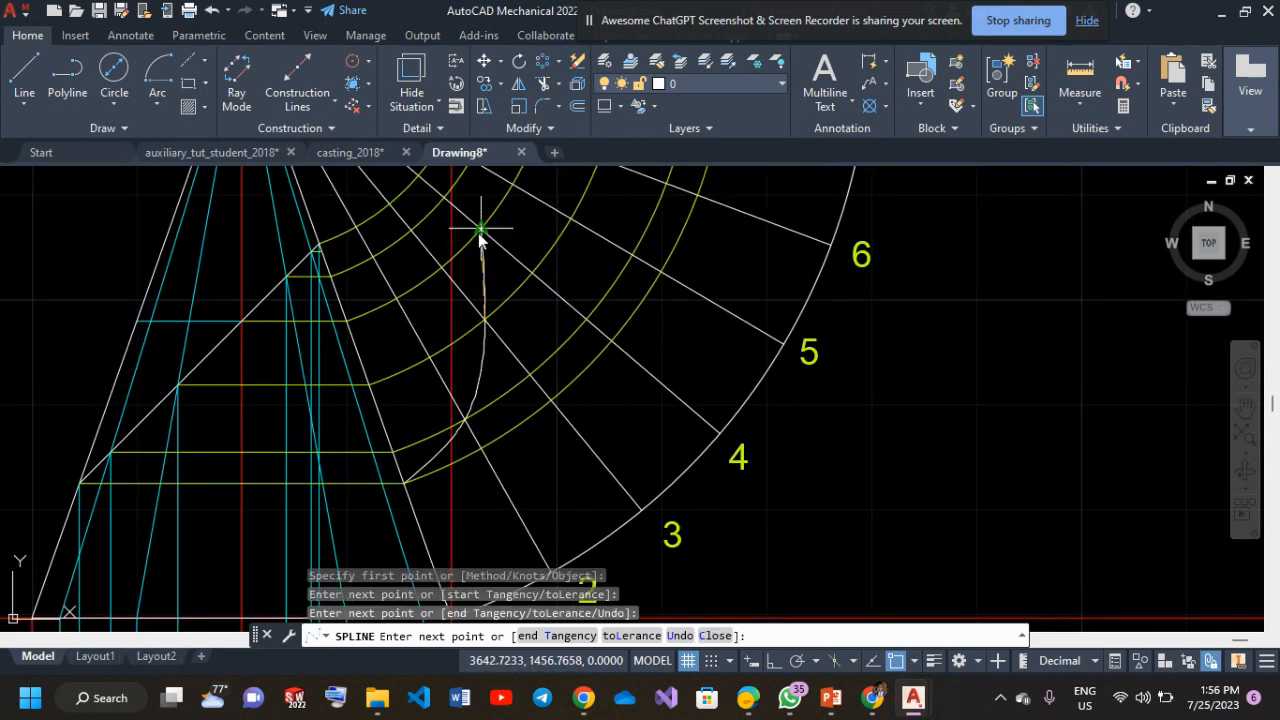
pyautogui.click(478, 235)
pyautogui.moveTo(478, 240); pyautogui.dragTo(468, 375, button='middle')
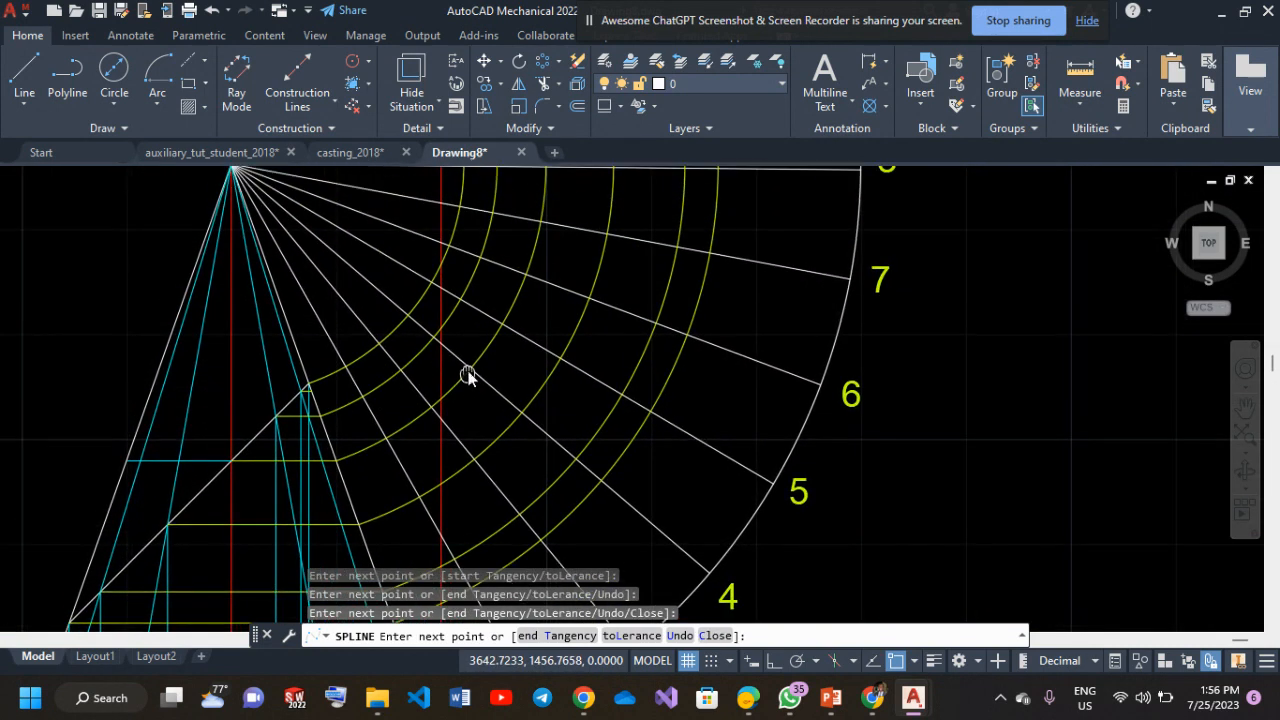
pyautogui.click(462, 290)
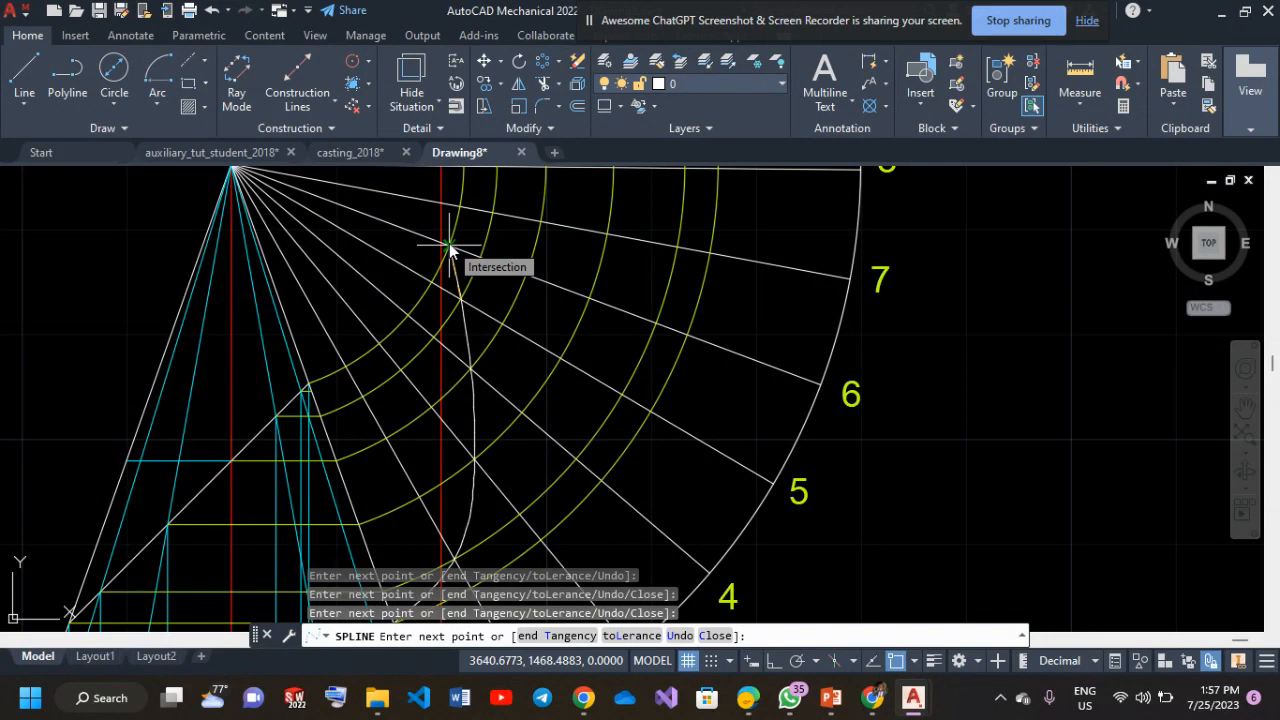
pyautogui.press('Escape')
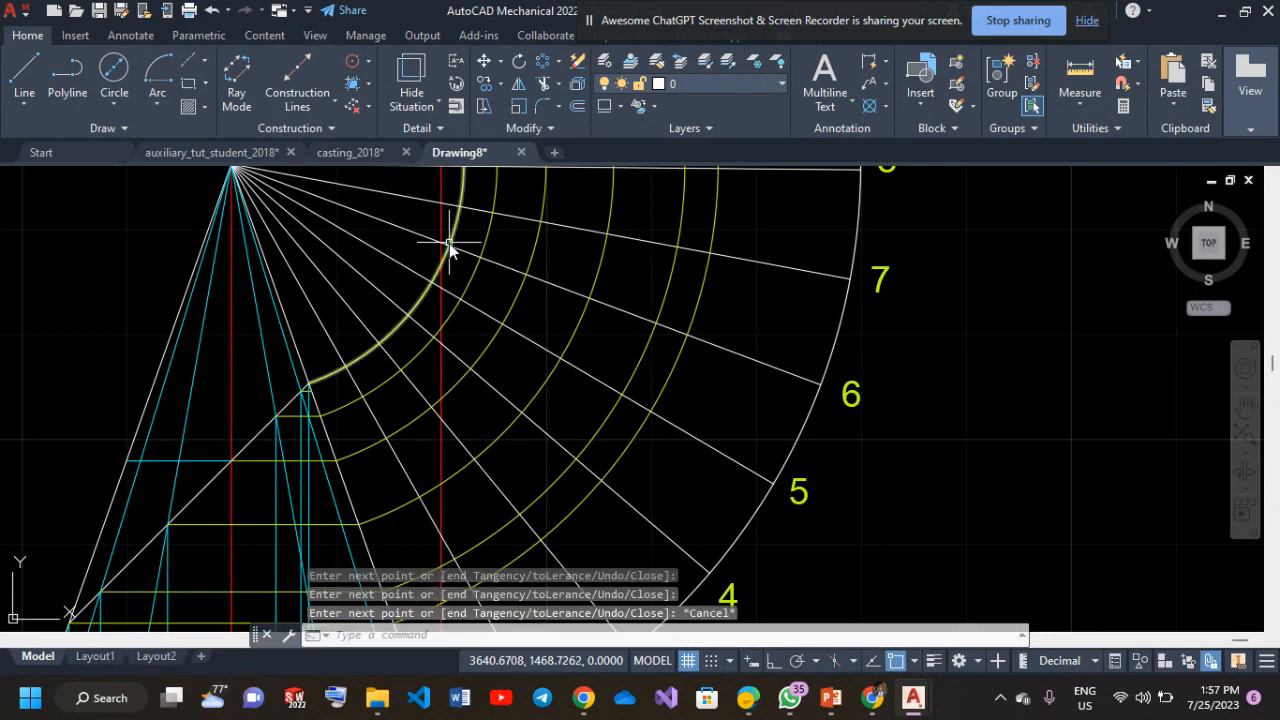
pyautogui.scroll(6, 397, 383)
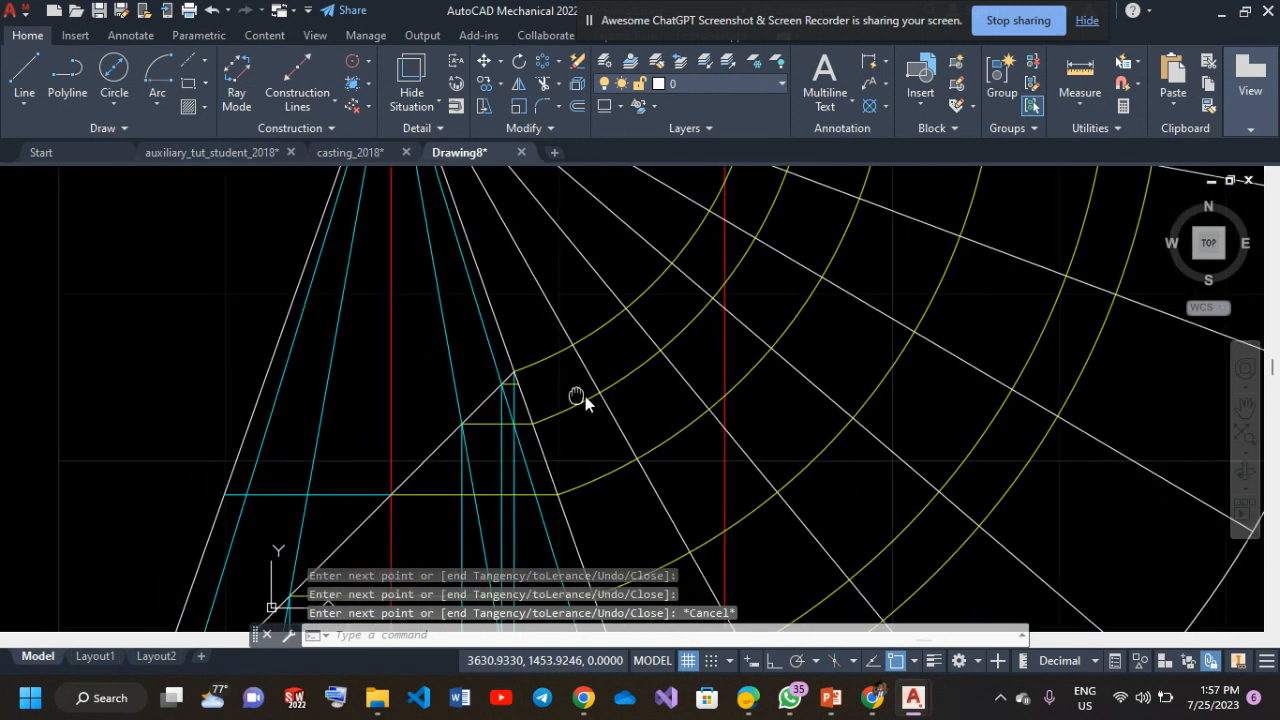
pyautogui.scroll(4, 441, 350)
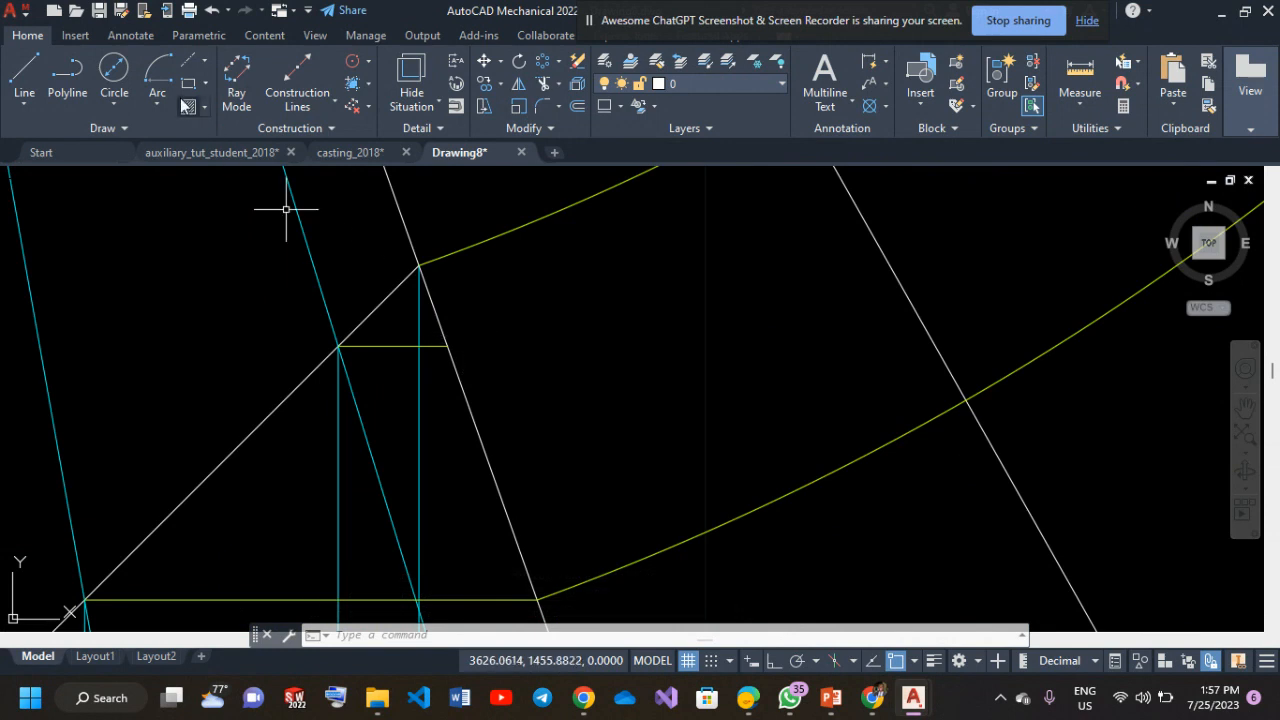
pyautogui.click(147, 105)
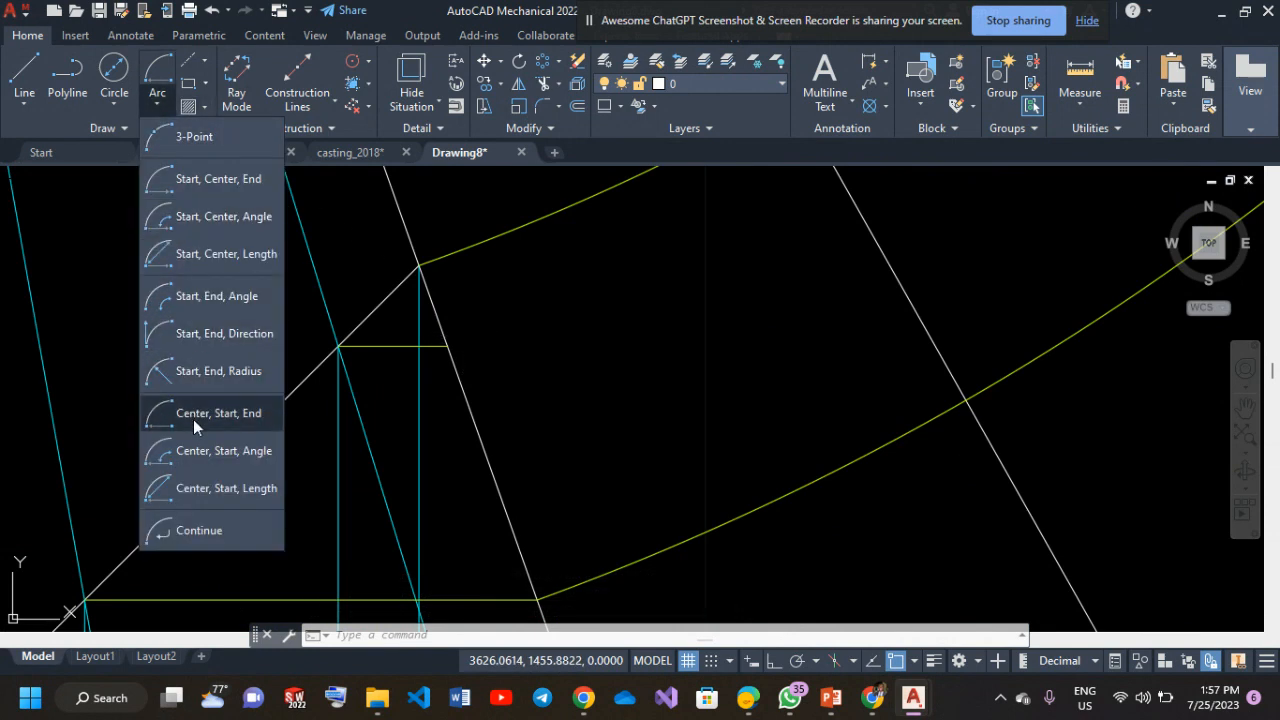
pyautogui.click(224, 417)
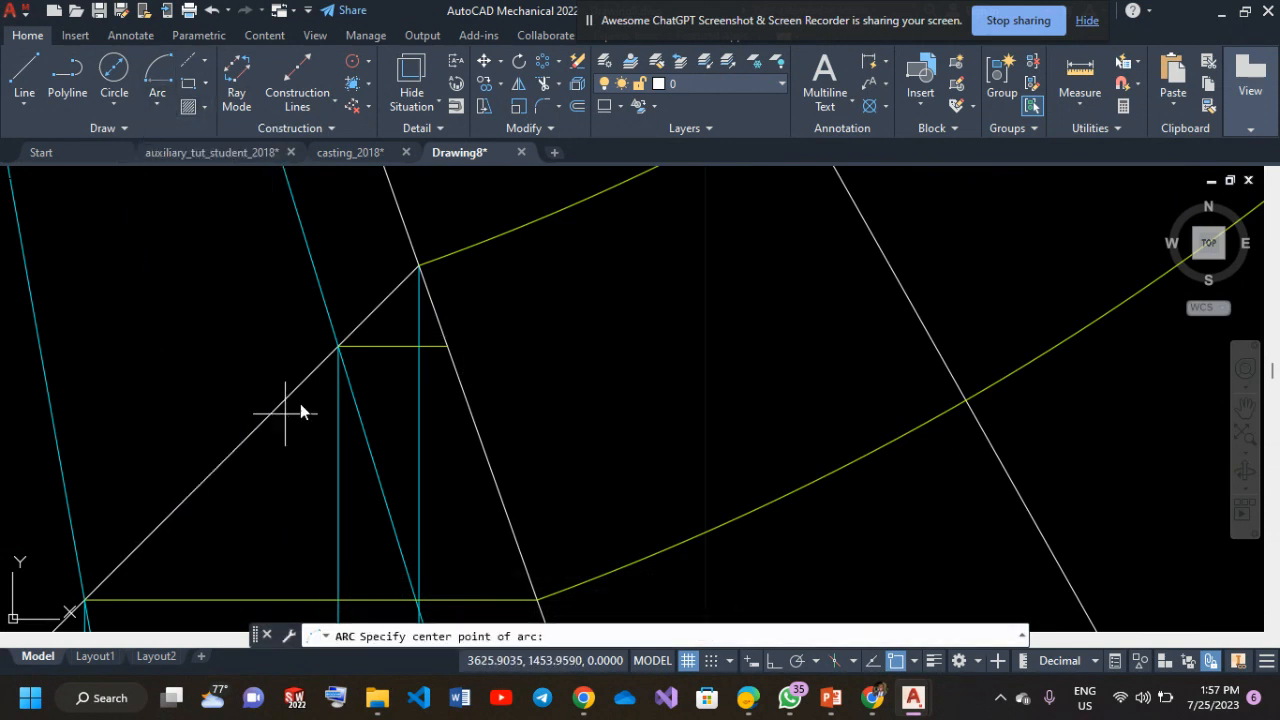
pyautogui.scroll(2, 312, 388)
pyautogui.scroll(-5, 300, 420)
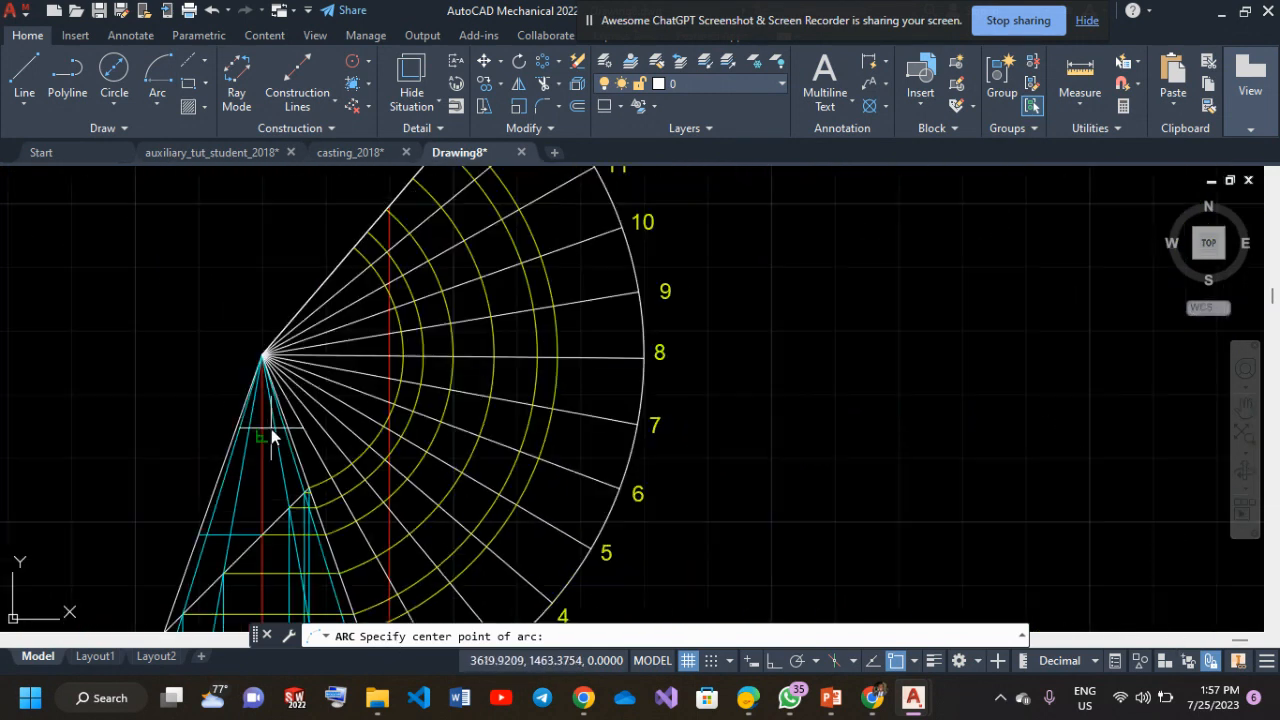
pyautogui.click(263, 355)
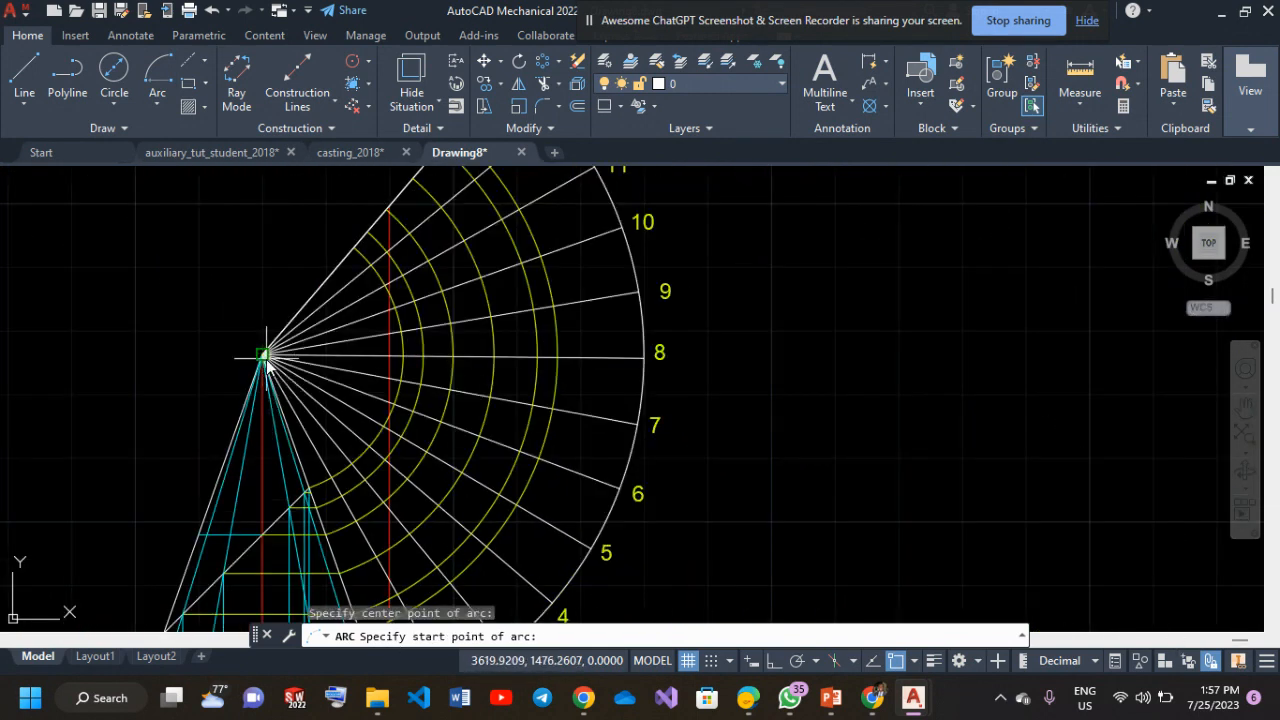
pyautogui.moveTo(323, 451); pyautogui.dragTo(339, 393, button='middle')
pyautogui.scroll(4, 339, 390)
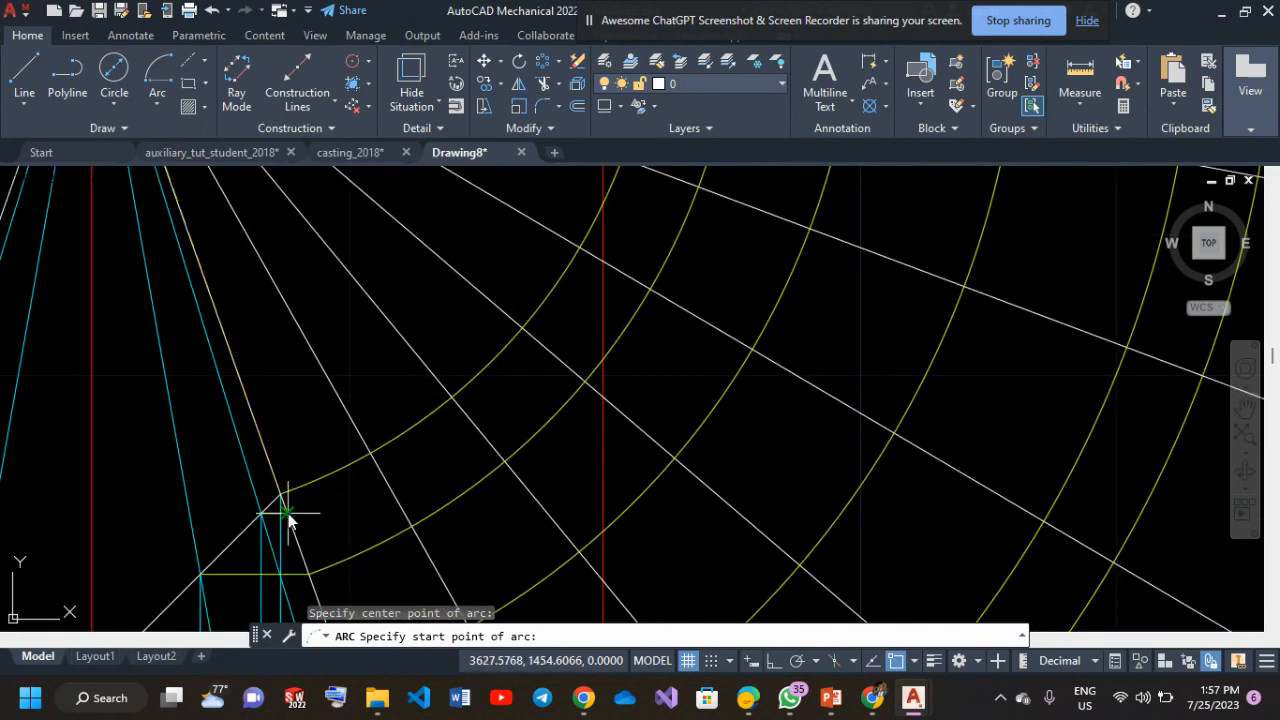
pyautogui.click(289, 513)
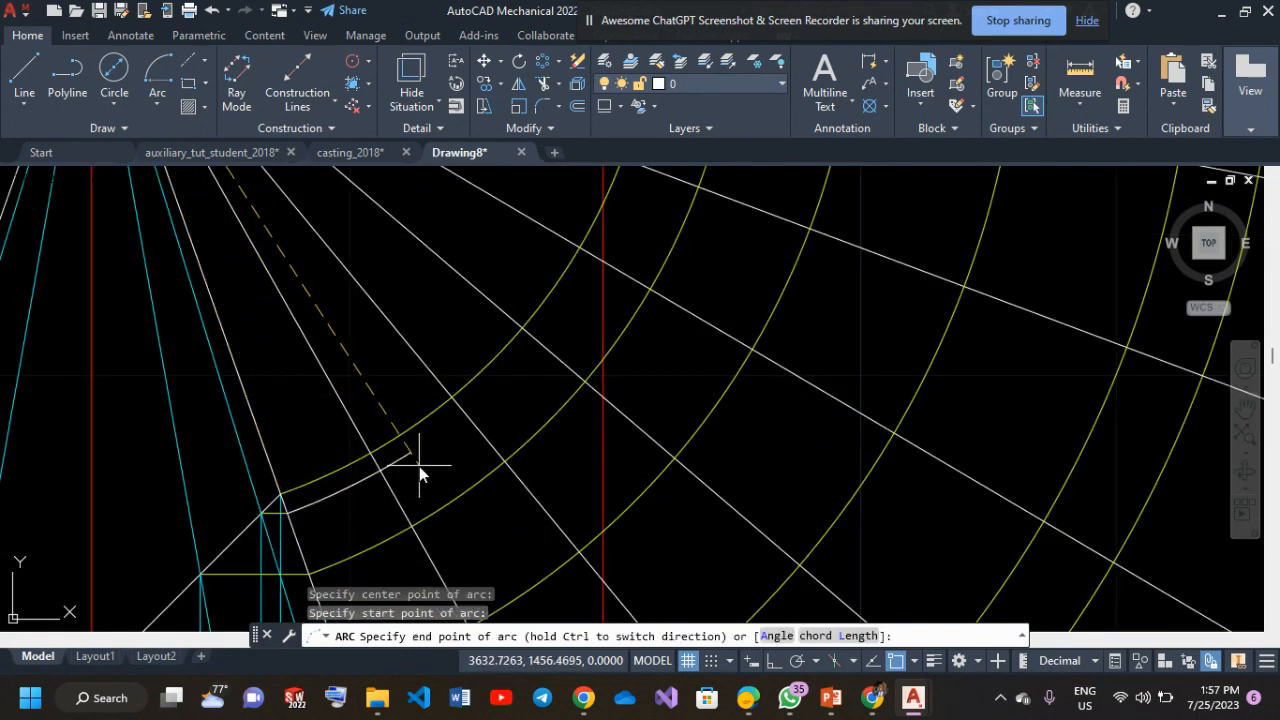
pyautogui.press('Escape')
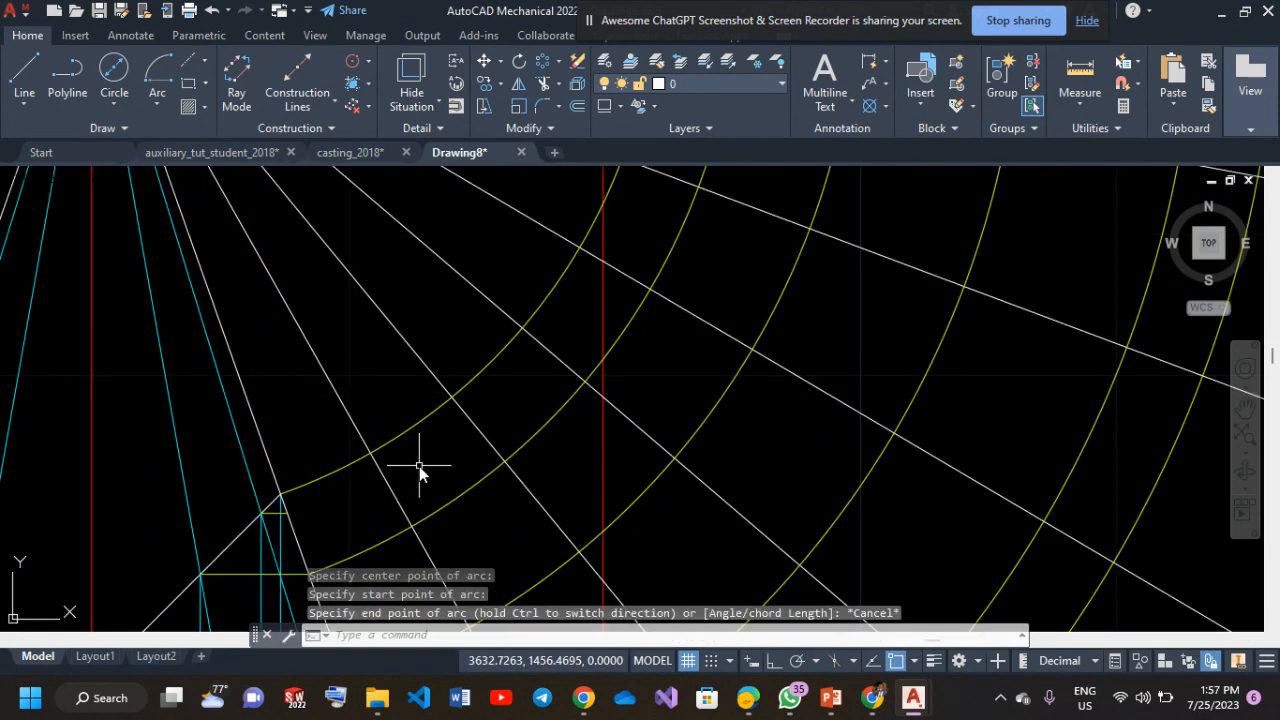
# Make the divisions layer the current layer.
pyautogui.click(676, 86)
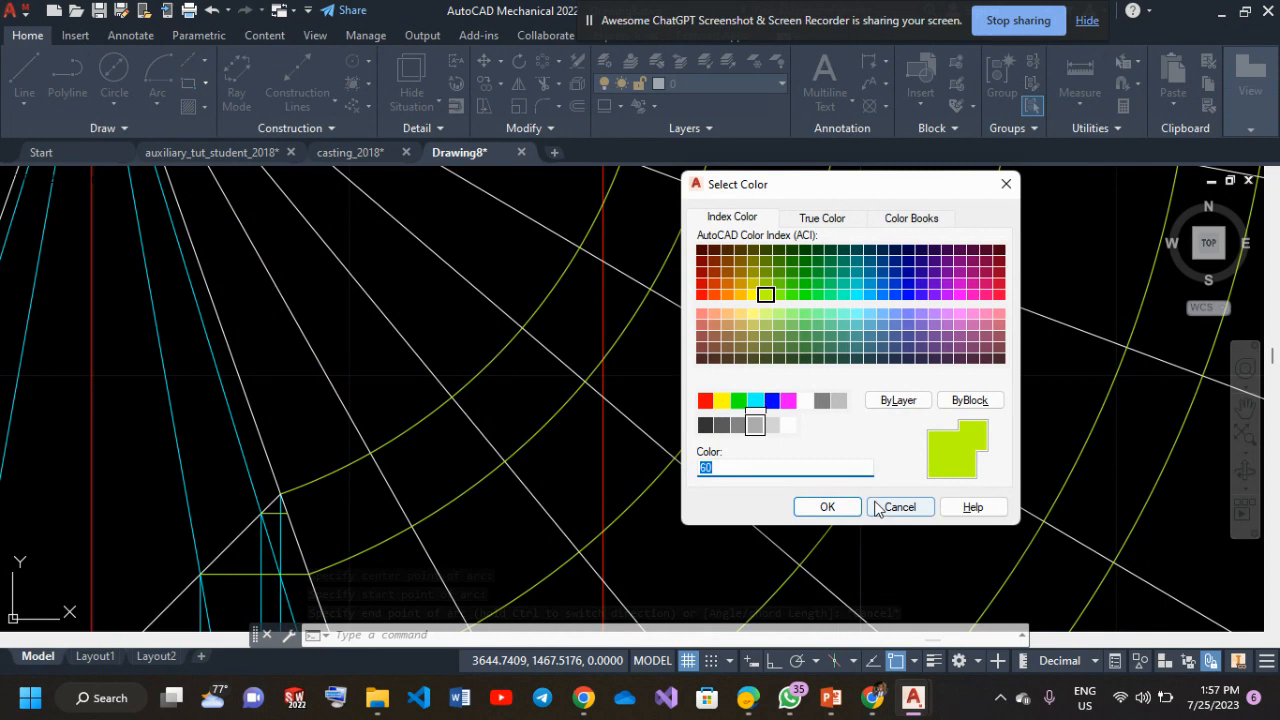
pyautogui.click(901, 507)
pyautogui.click(679, 86)
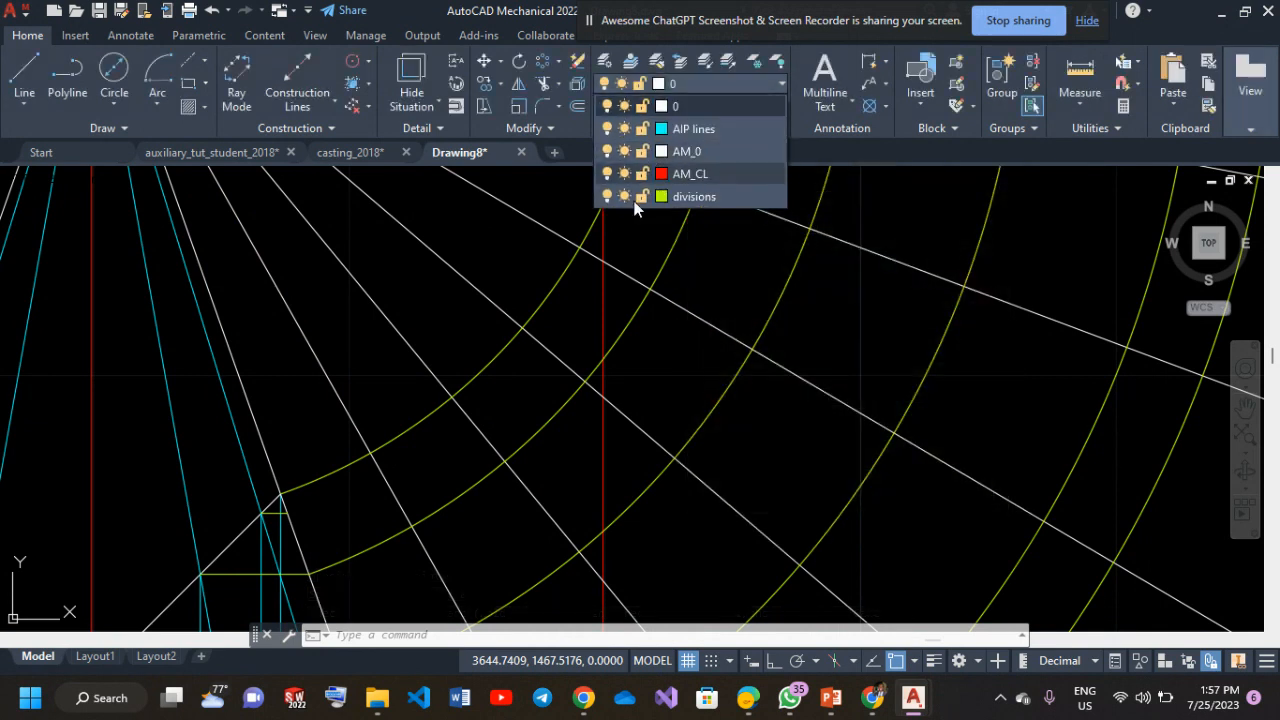
pyautogui.click(733, 203)
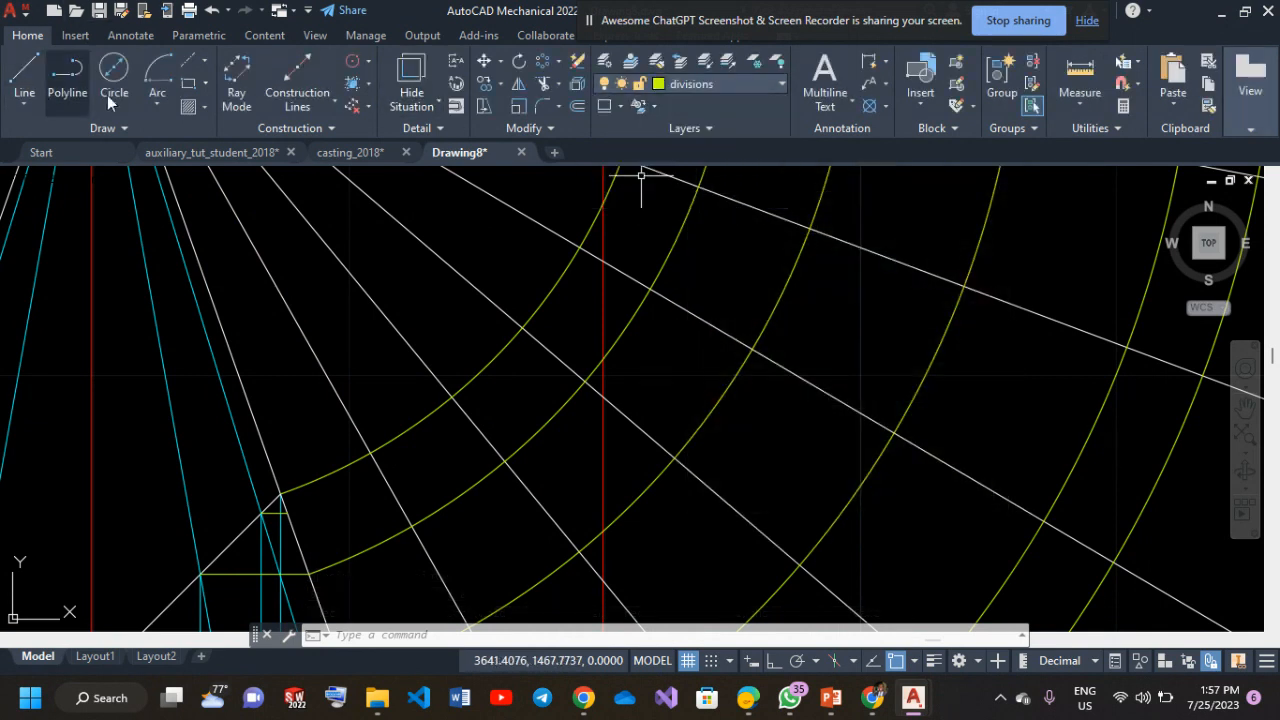
# Draw an apex-centred arc from the short projection line just below the cut's upper end, on the cone's right edge, past the upper generator 1.
pyautogui.click(162, 103)
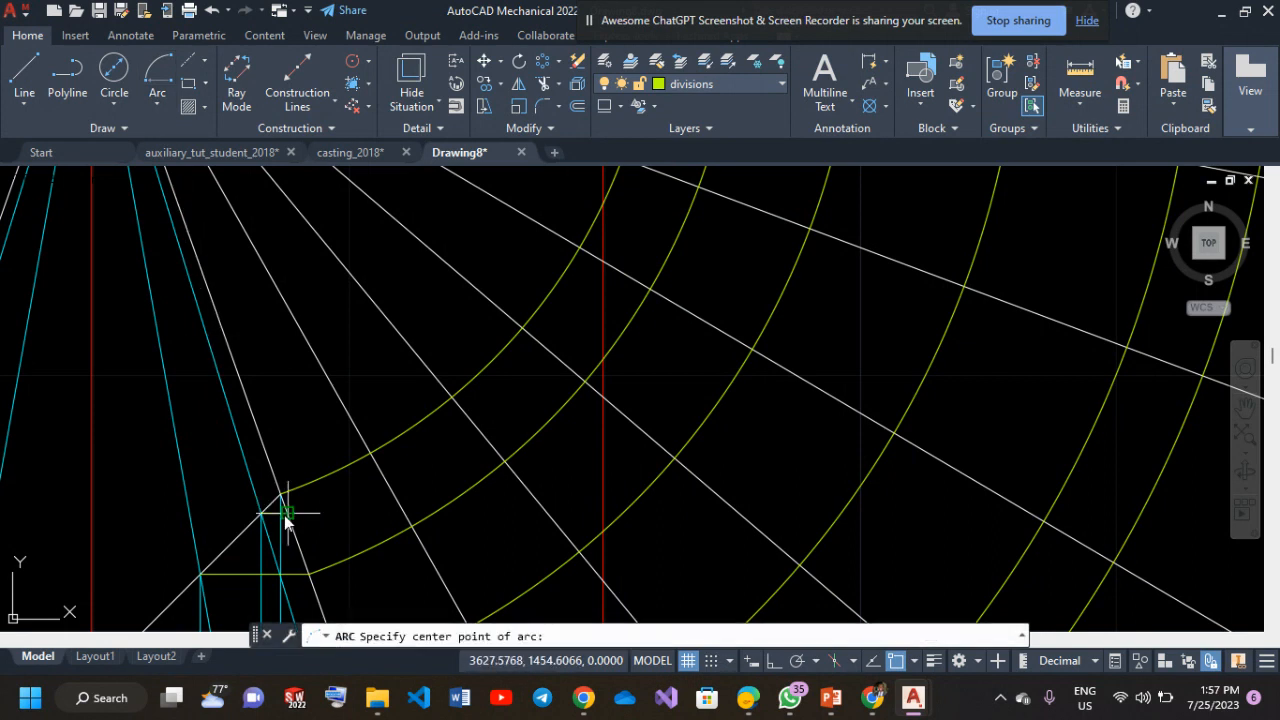
pyautogui.scroll(-5, 206, 337)
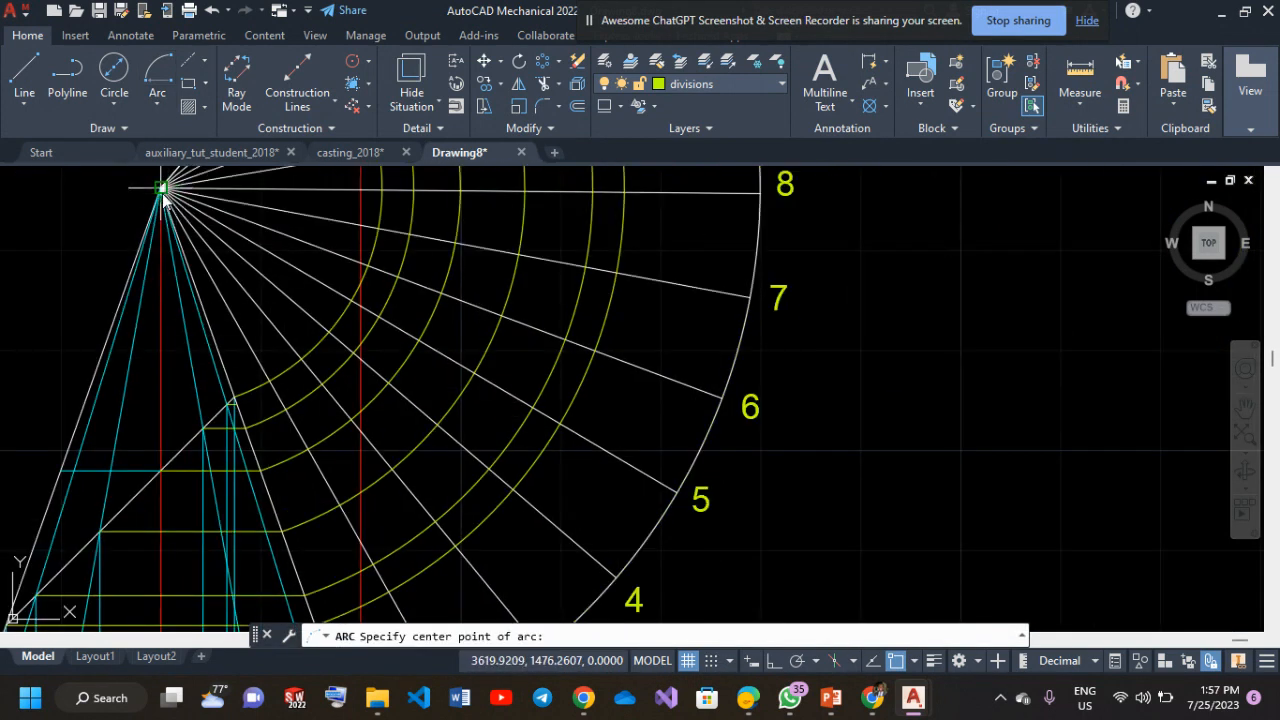
pyautogui.click(162, 190)
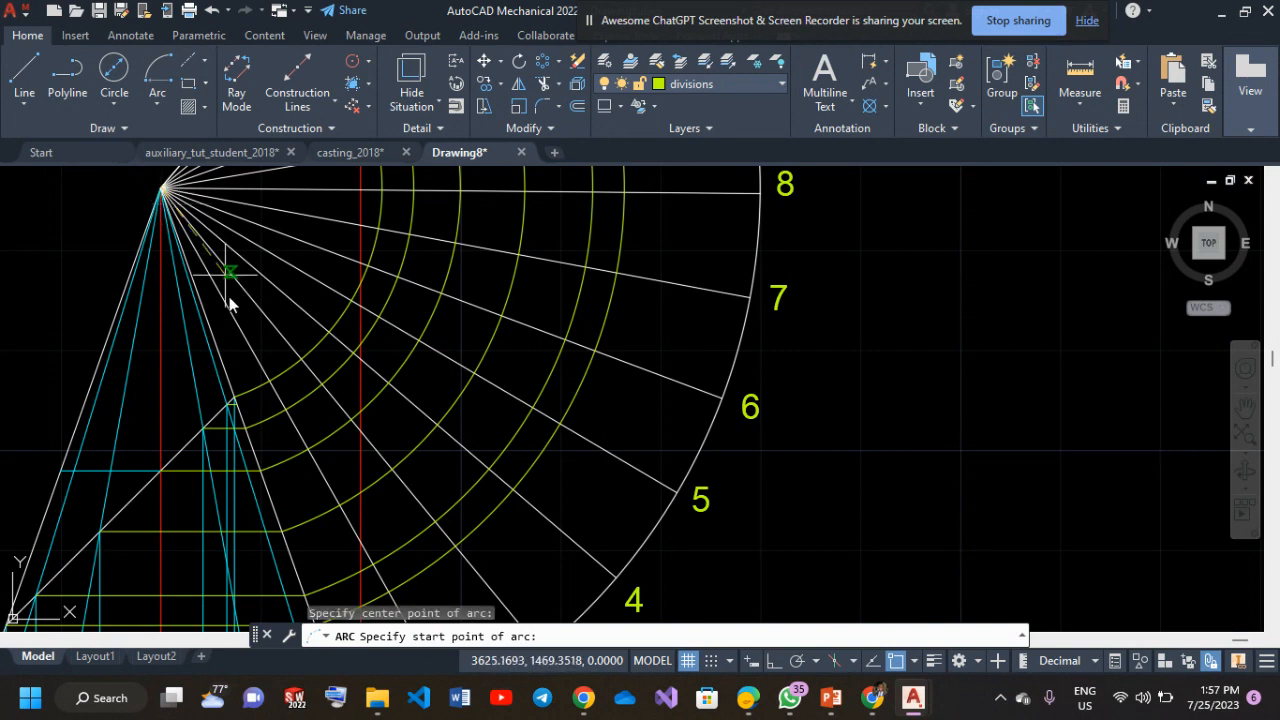
pyautogui.click(242, 415)
pyautogui.moveTo(340, 369); pyautogui.dragTo(432, 570, button='middle')
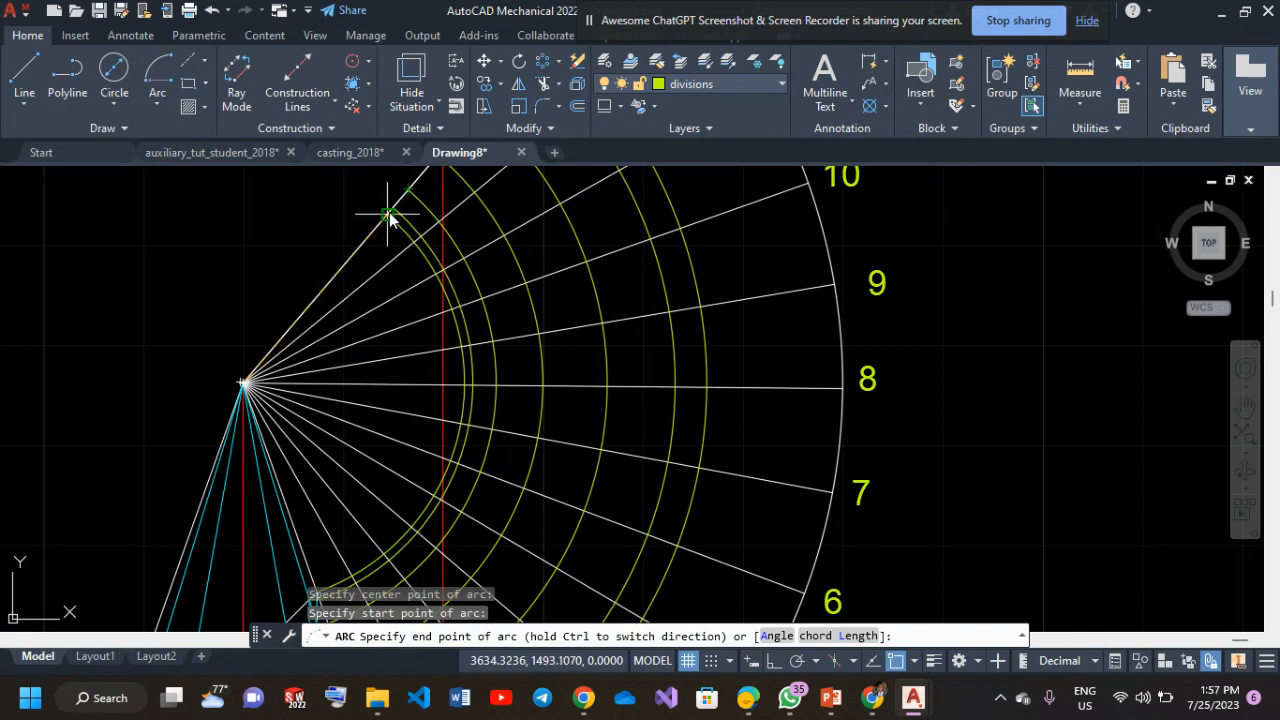
pyautogui.click(357, 180)
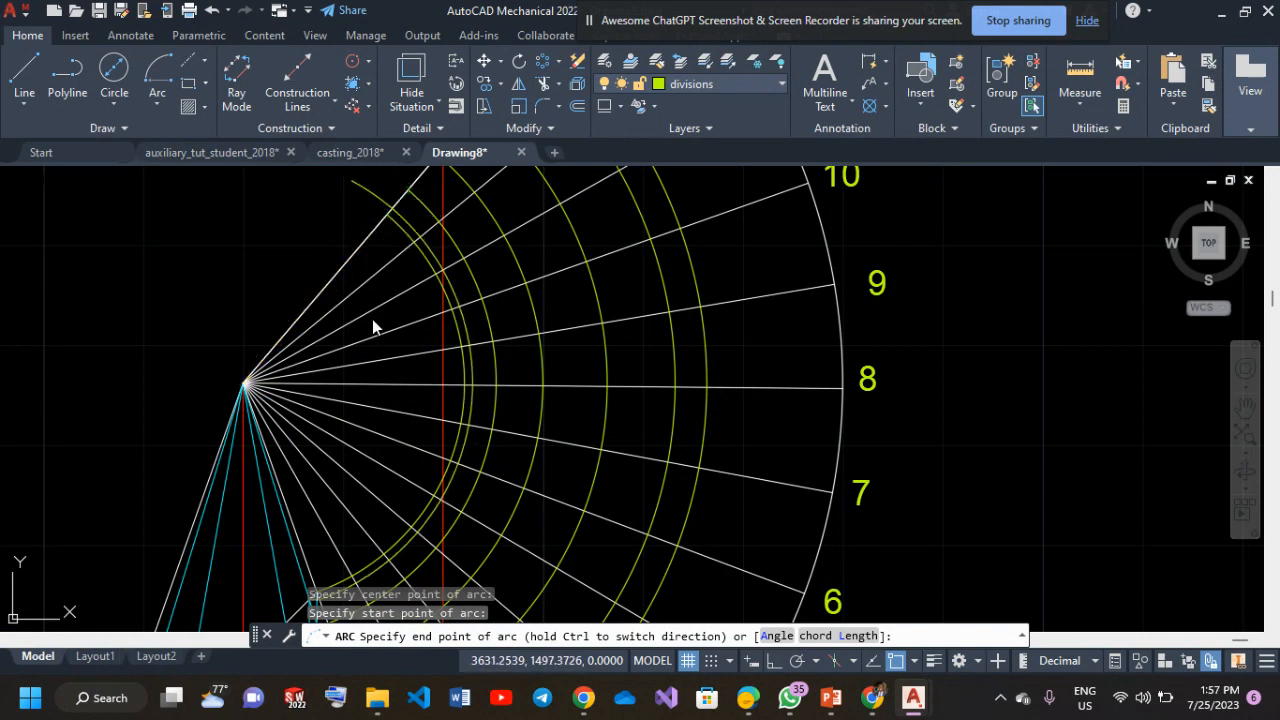
# Trim the new arc's end that extends past the development's upper generator 1.
pyautogui.moveTo(207, 259); pyautogui.dragTo(291, 416, button='middle')
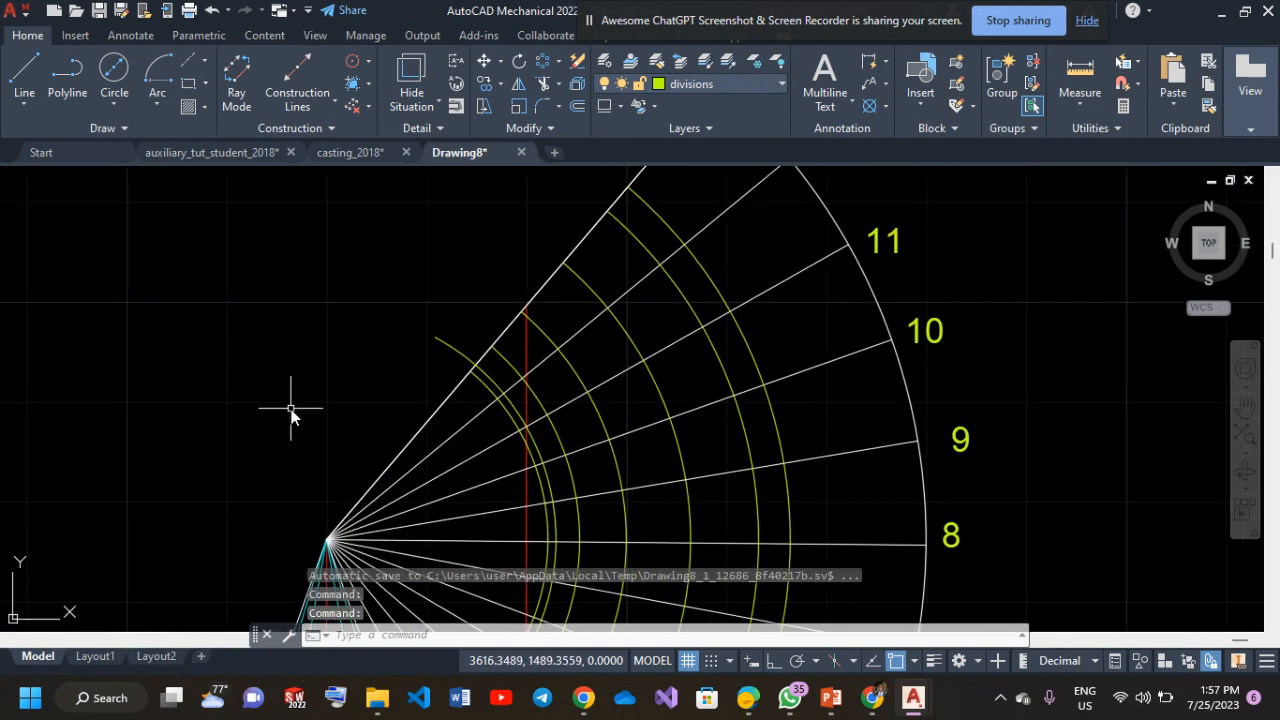
pyautogui.write('TR')
pyautogui.press('Return')
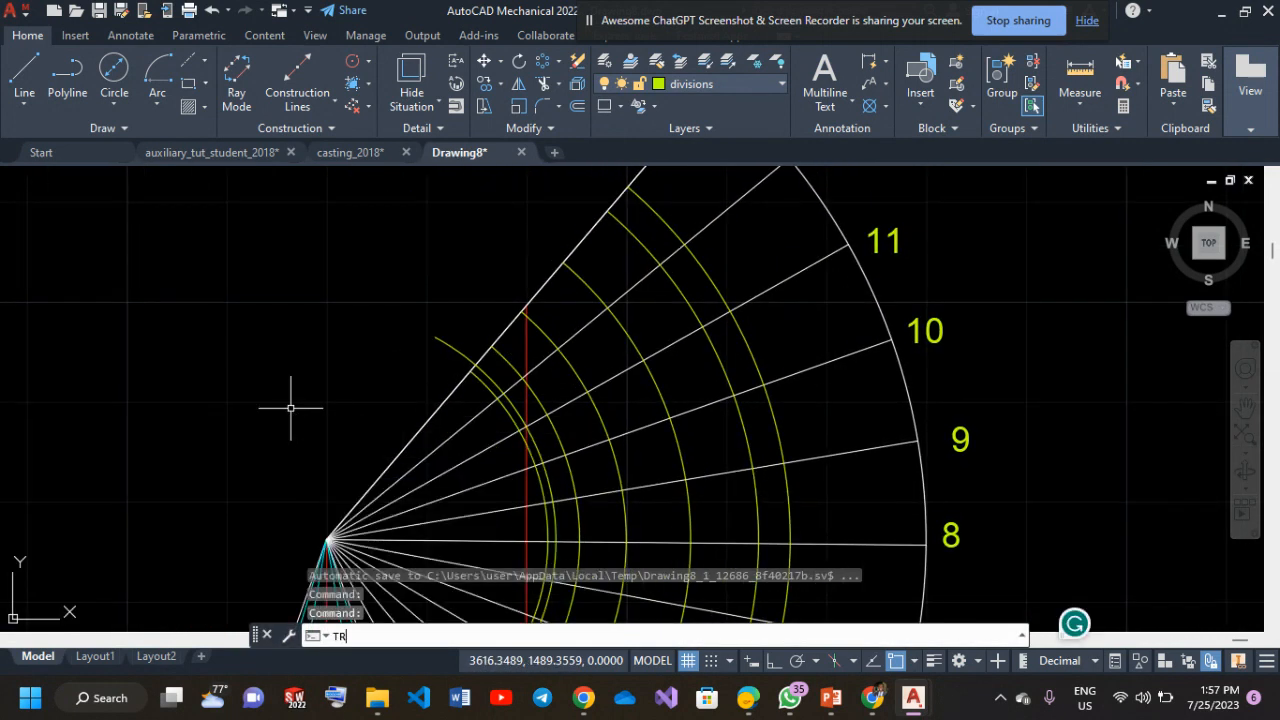
pyautogui.moveTo(477, 318); pyautogui.dragTo(448, 359)
pyautogui.press('Escape')
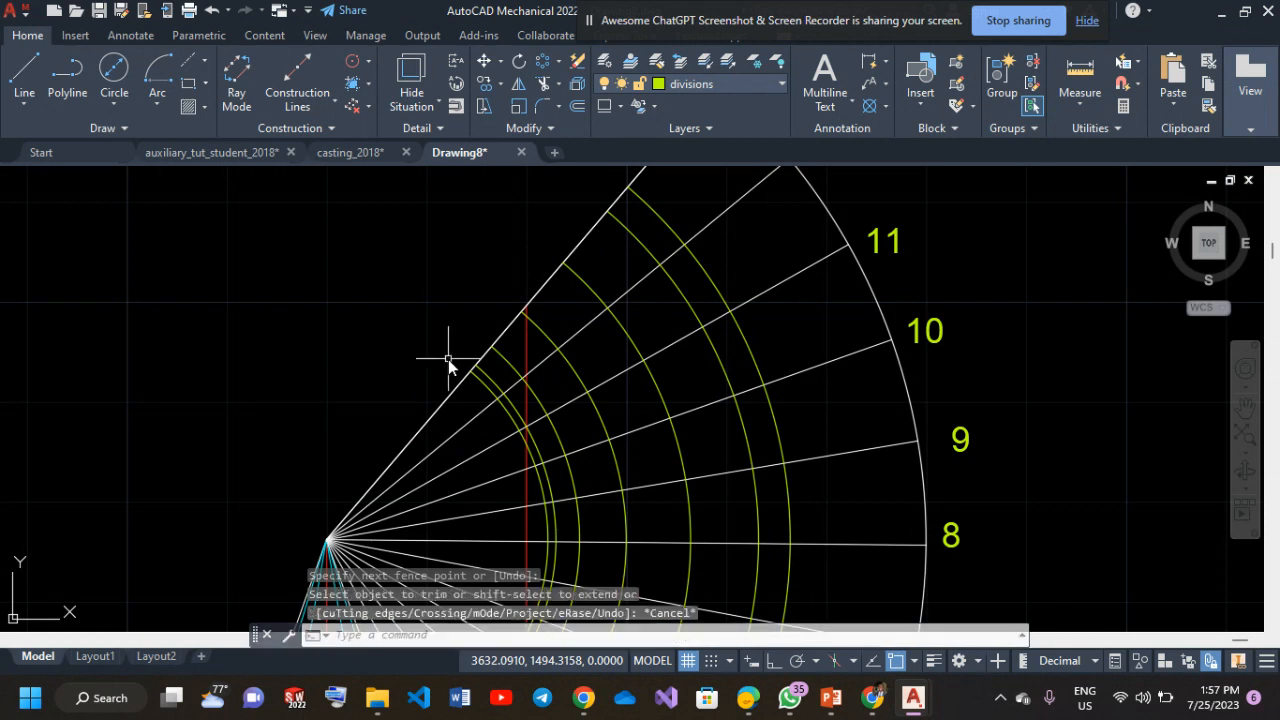
# Make layer 0 the current layer.
pyautogui.scroll(-2, 216, 394)
pyautogui.moveTo(374, 484)
pyautogui.mouseDown(button='middle')
pyautogui.moveTo(400, 190)
pyautogui.moveTo(412, 182)
pyautogui.mouseUp(button='middle')
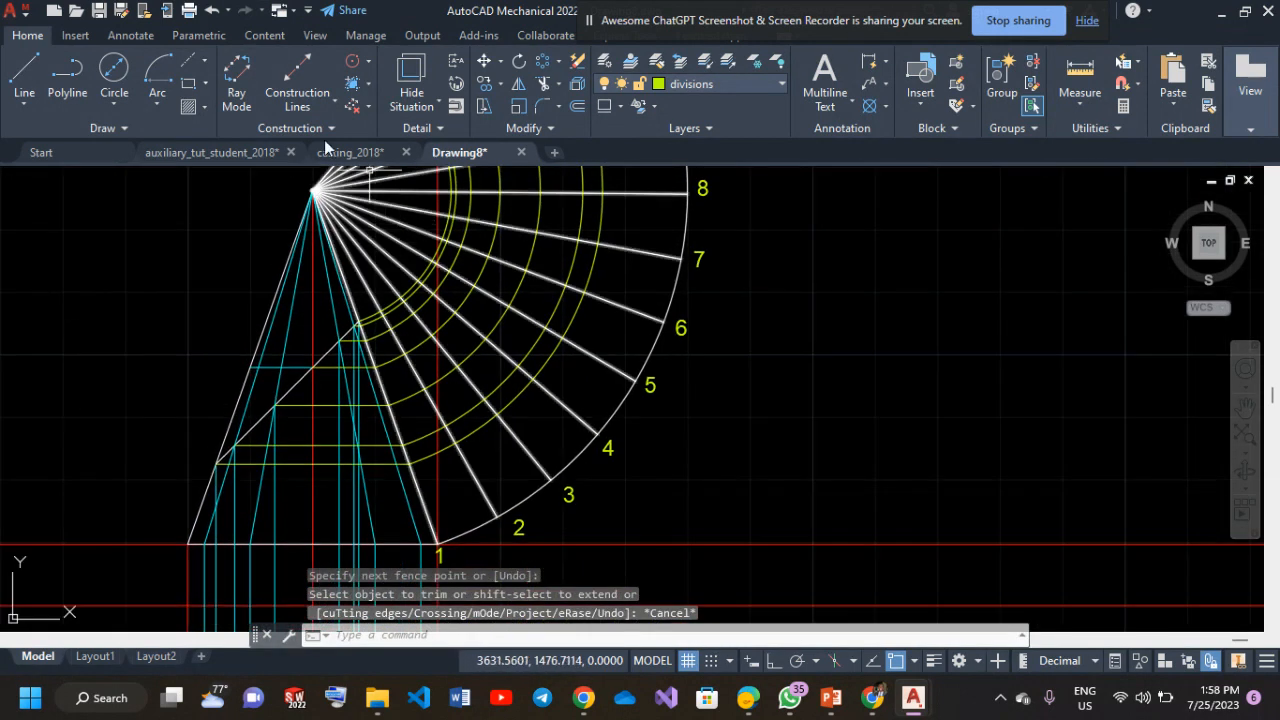
pyautogui.click(694, 84)
pyautogui.click(668, 106)
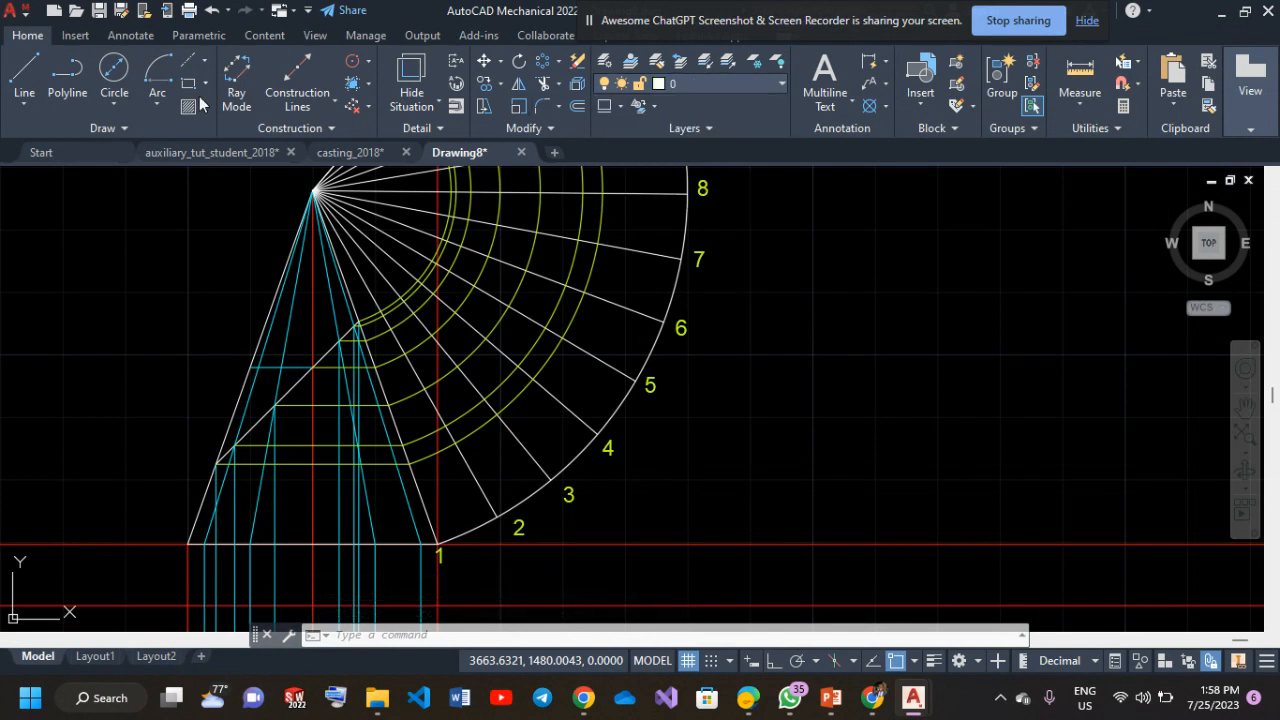
# Start a spline at the lowest cut point on the lower generator 1 and run it through the matching arc intersections on generators 2 to 6.
pyautogui.click(80, 128)
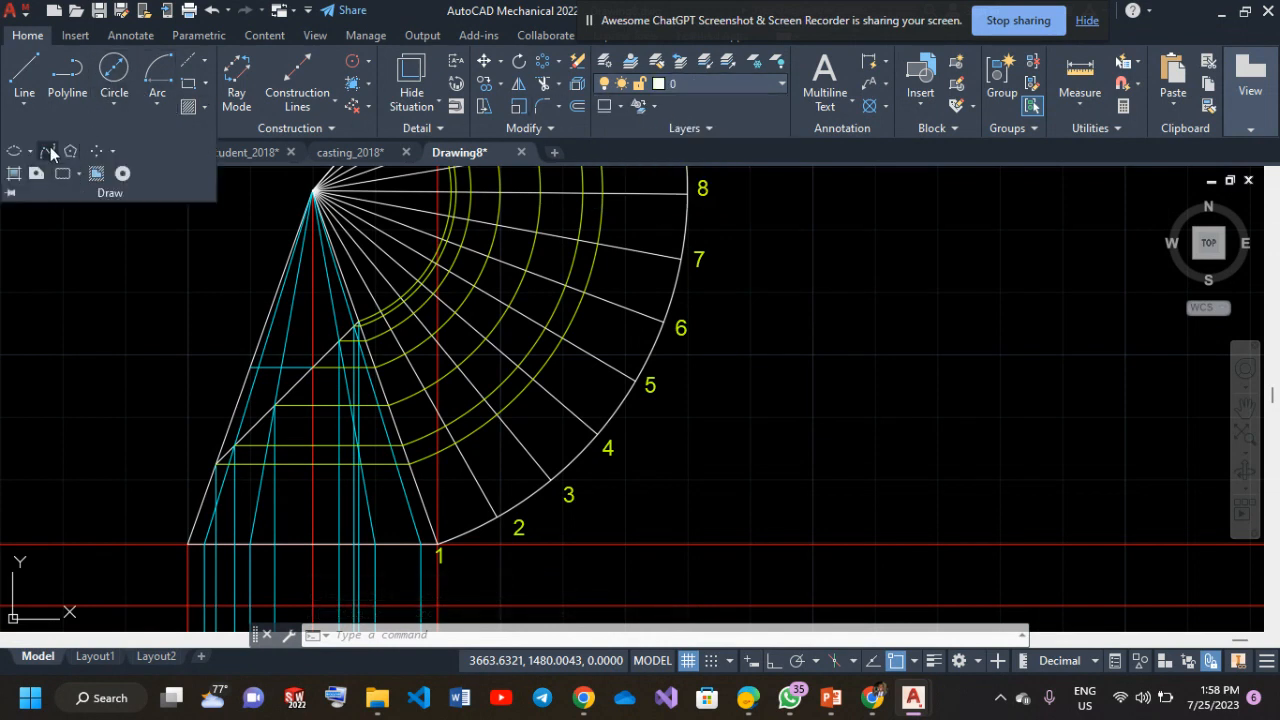
pyautogui.click(49, 151)
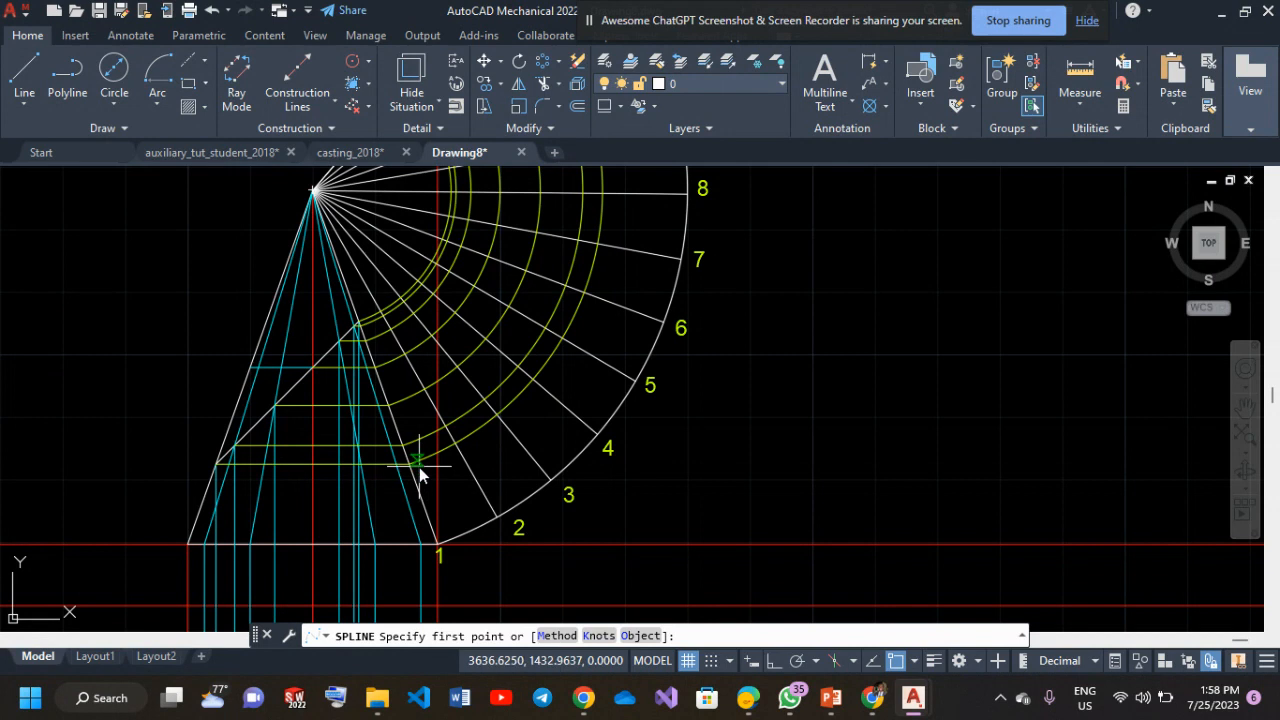
pyautogui.scroll(2, 419, 467)
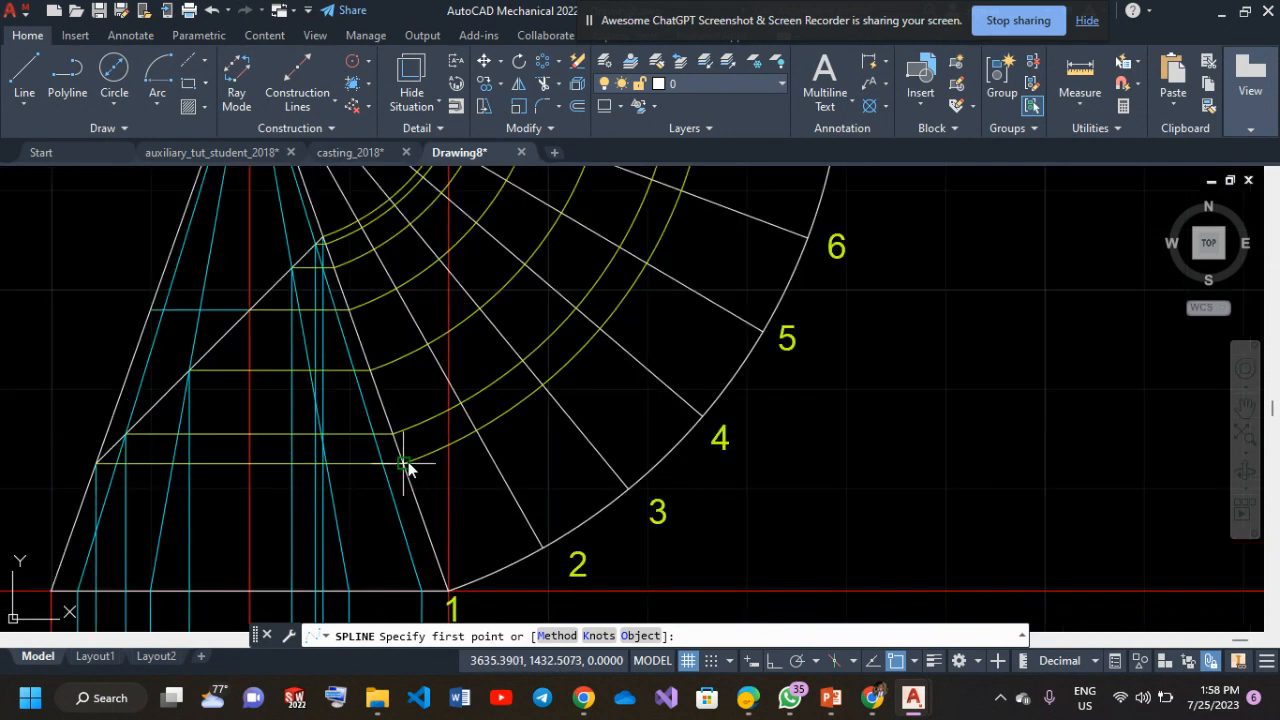
pyautogui.click(405, 463)
pyautogui.click(463, 400)
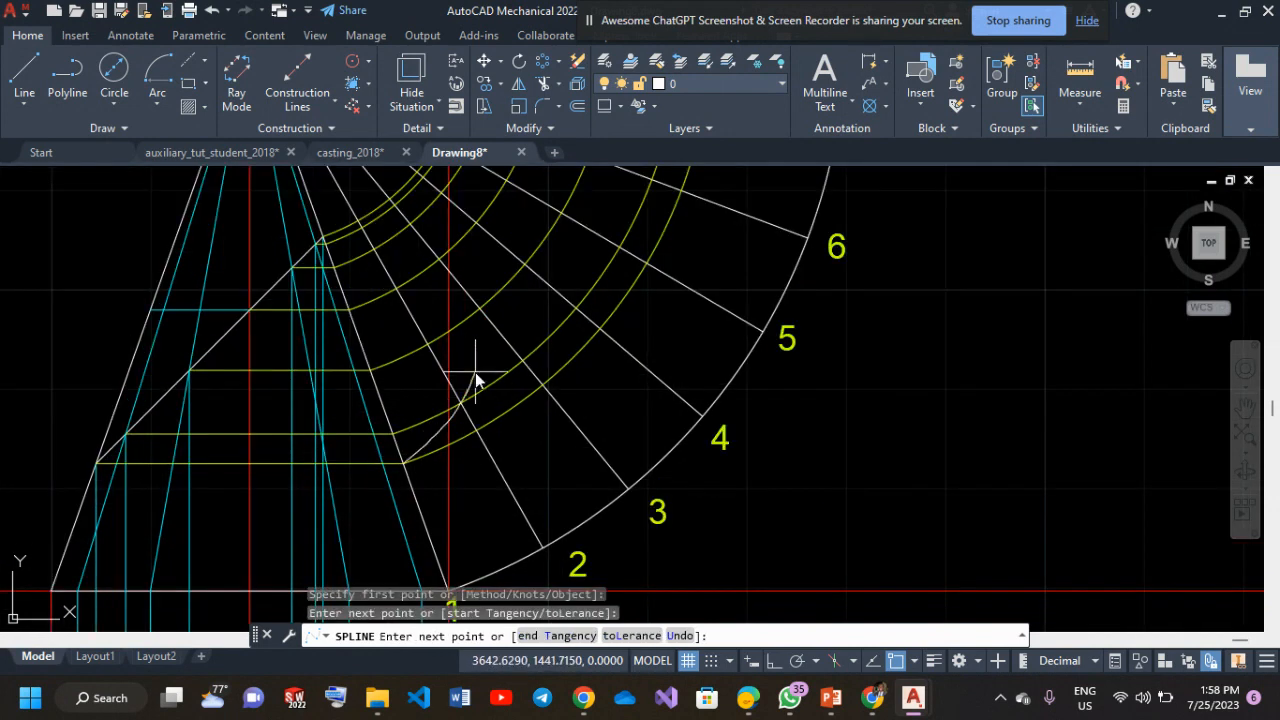
pyautogui.click(478, 310)
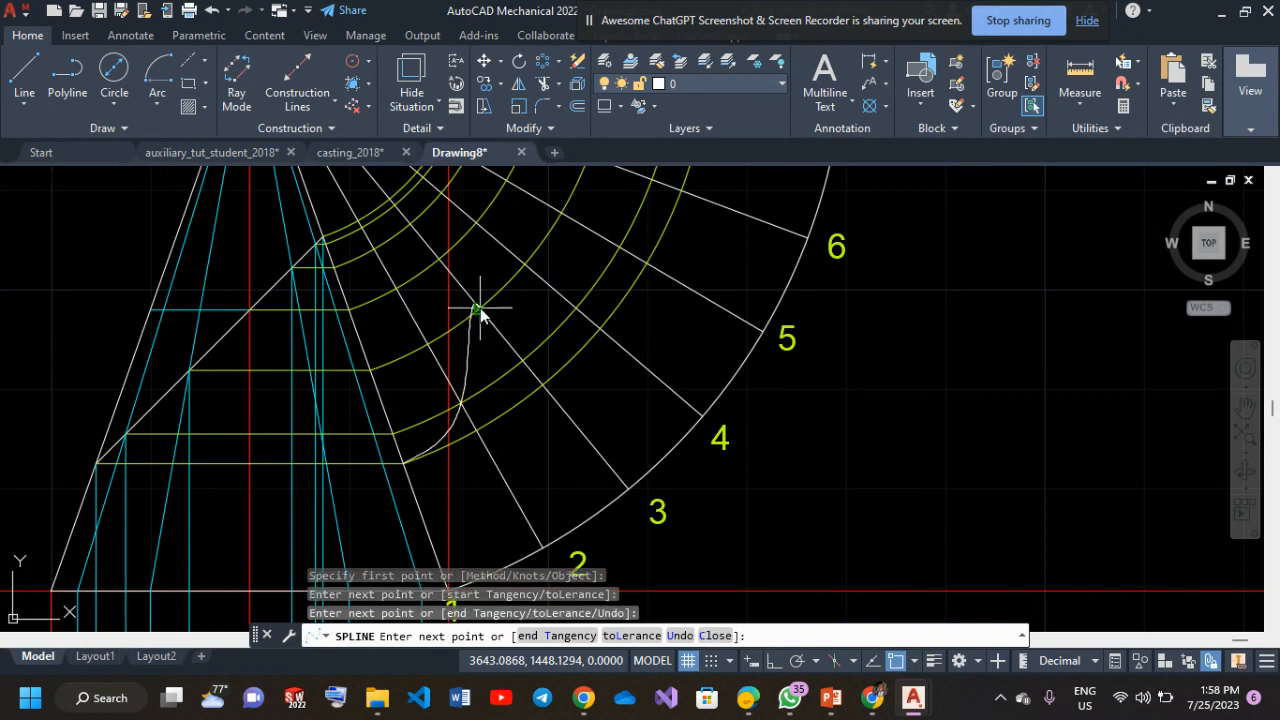
pyautogui.moveTo(480, 312); pyautogui.dragTo(486, 434, button='middle')
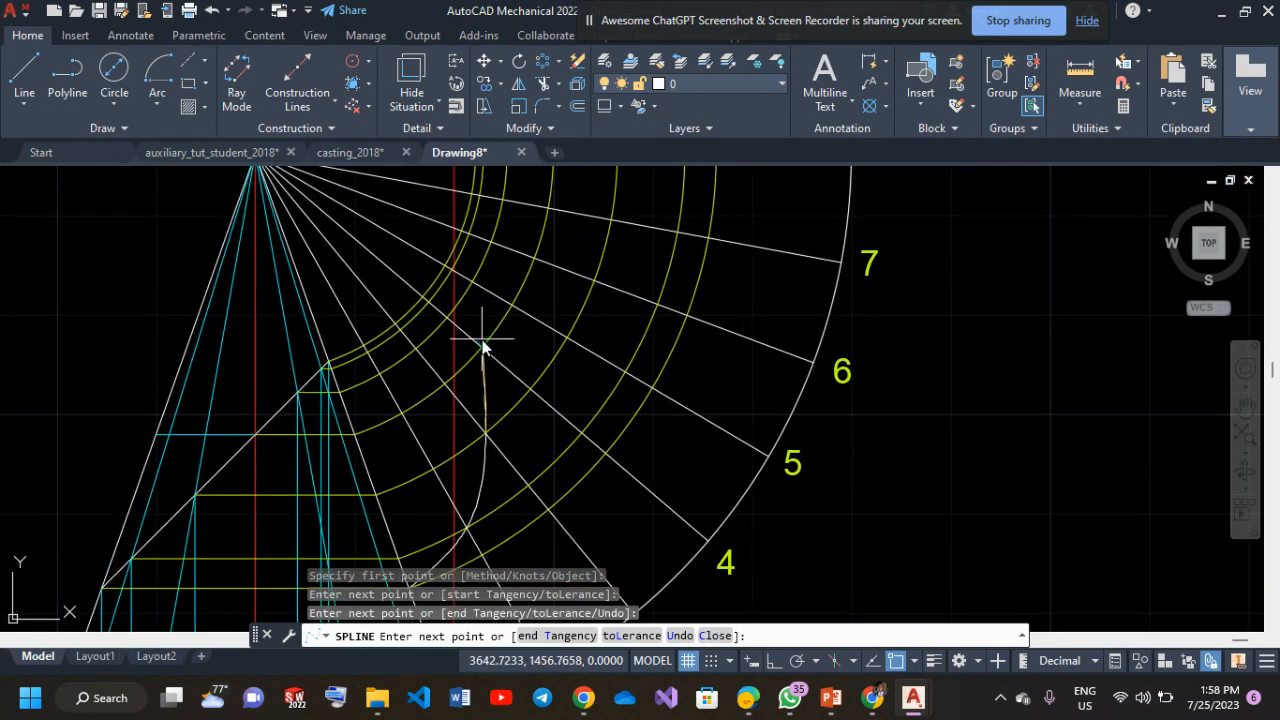
pyautogui.click(482, 349)
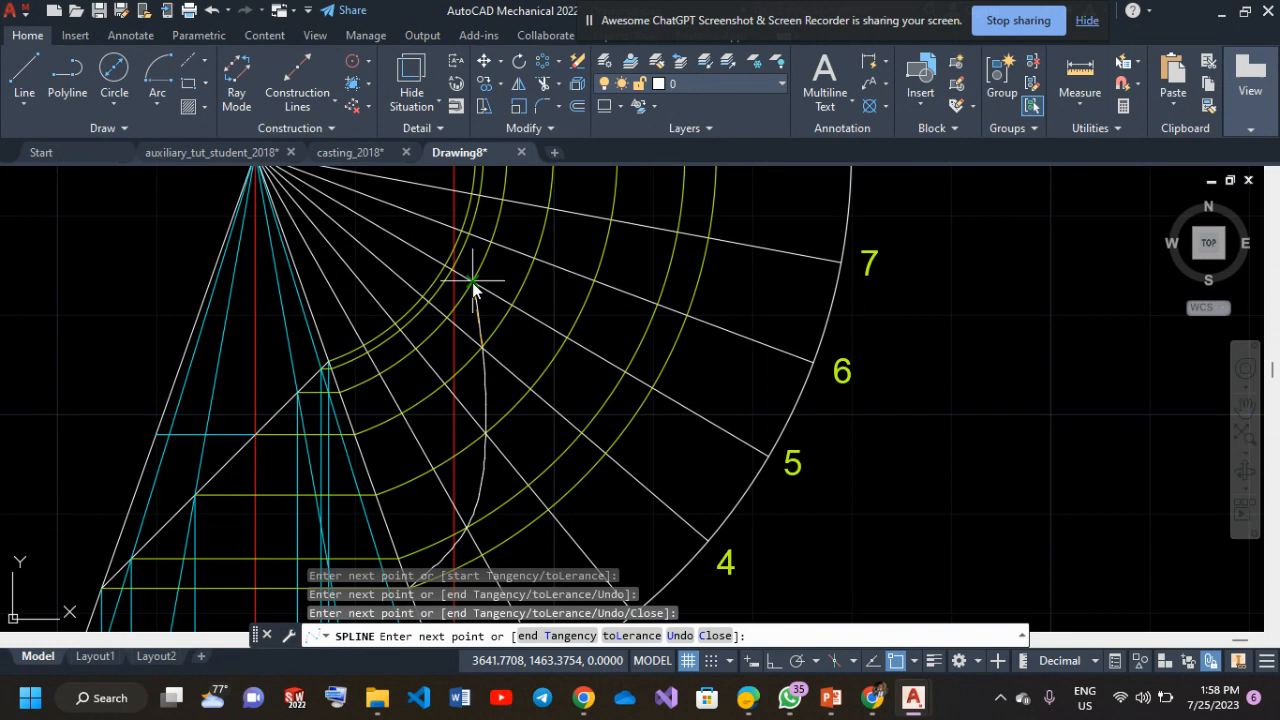
pyautogui.click(474, 287)
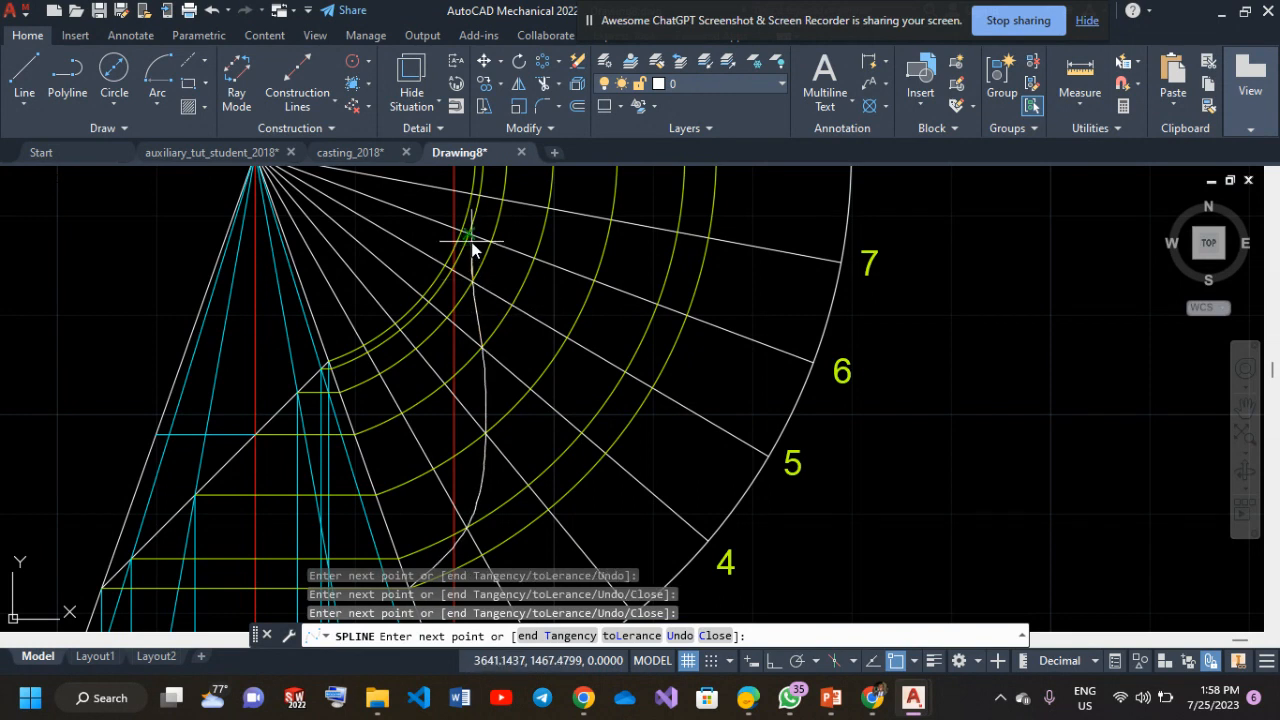
pyautogui.click(468, 236)
pyautogui.moveTo(472, 240); pyautogui.dragTo(457, 348, button='middle')
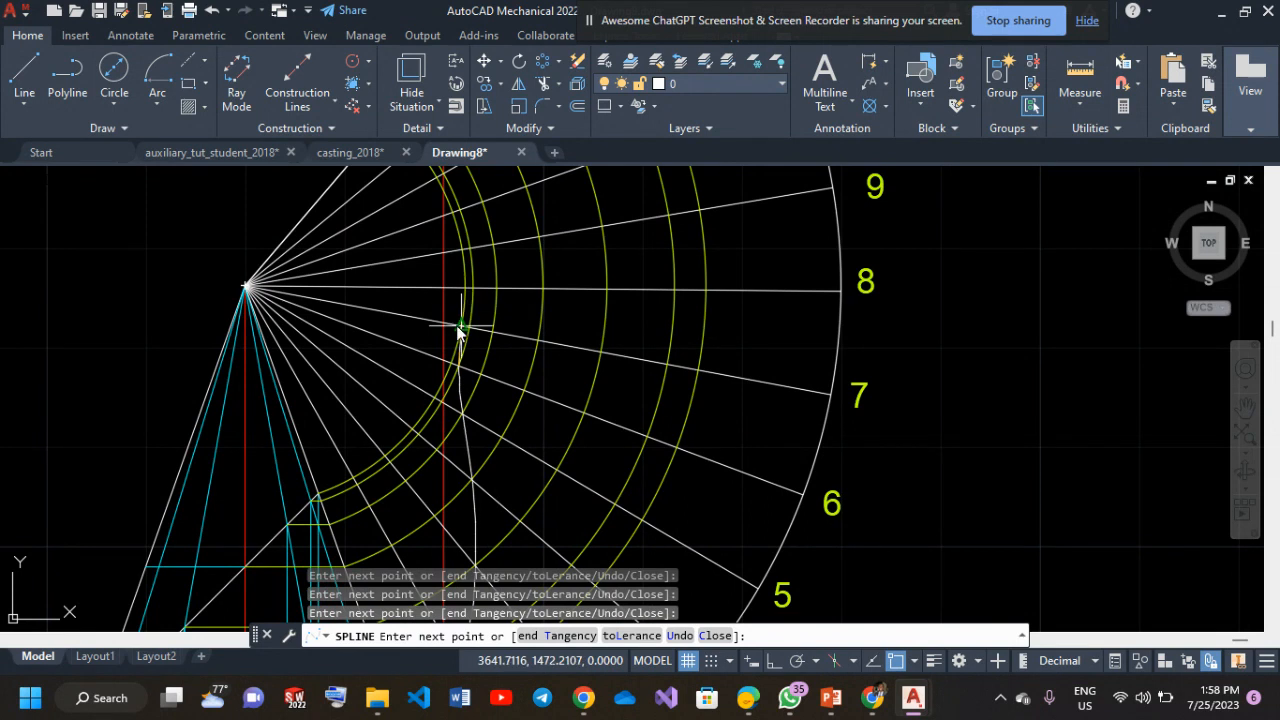
# Continue the spline through the arc intersections on generators 7 to 12 and end it at the outermost arc's end on the upper generator 1.
pyautogui.click(475, 293)
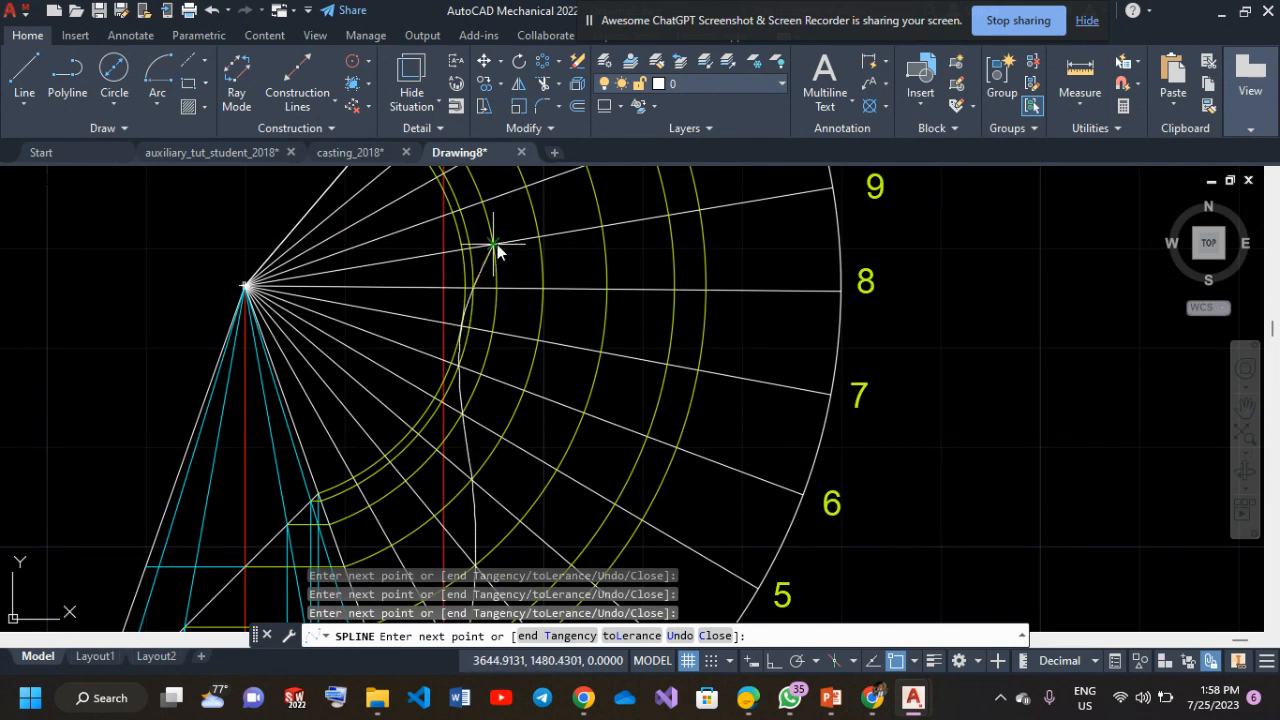
pyautogui.moveTo(497, 243); pyautogui.dragTo(502, 380, button='middle')
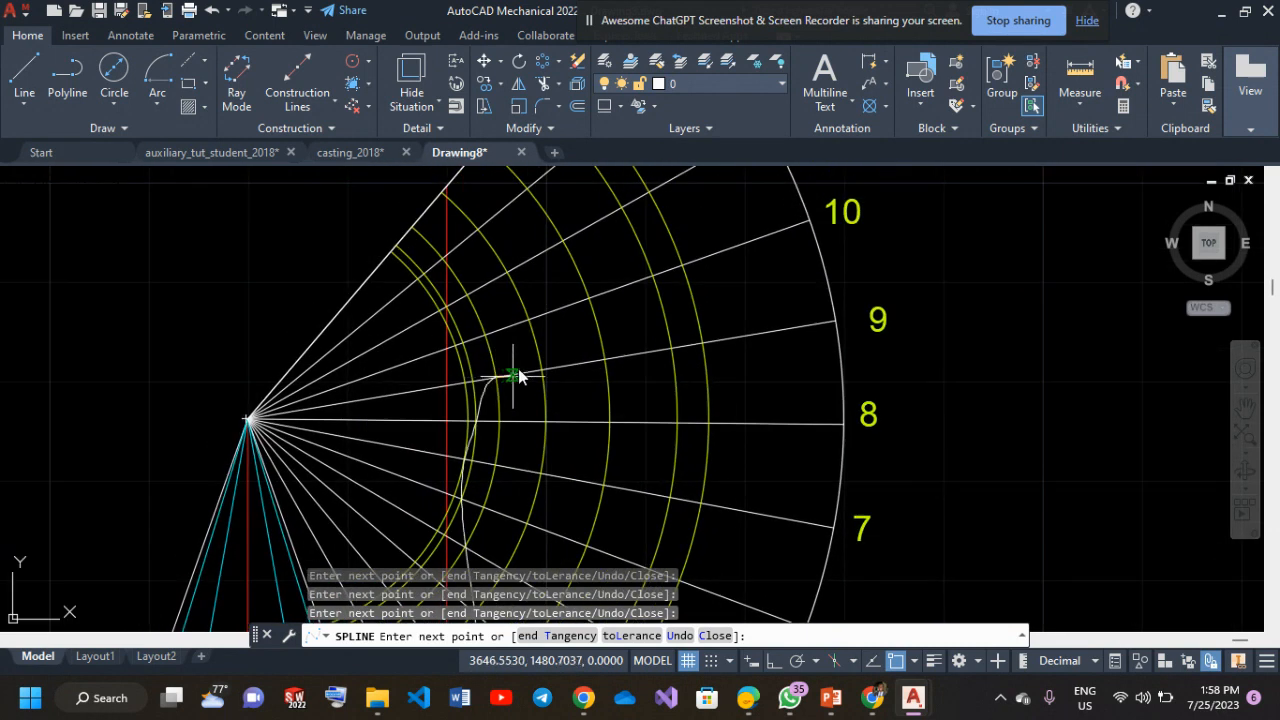
pyautogui.click(528, 320)
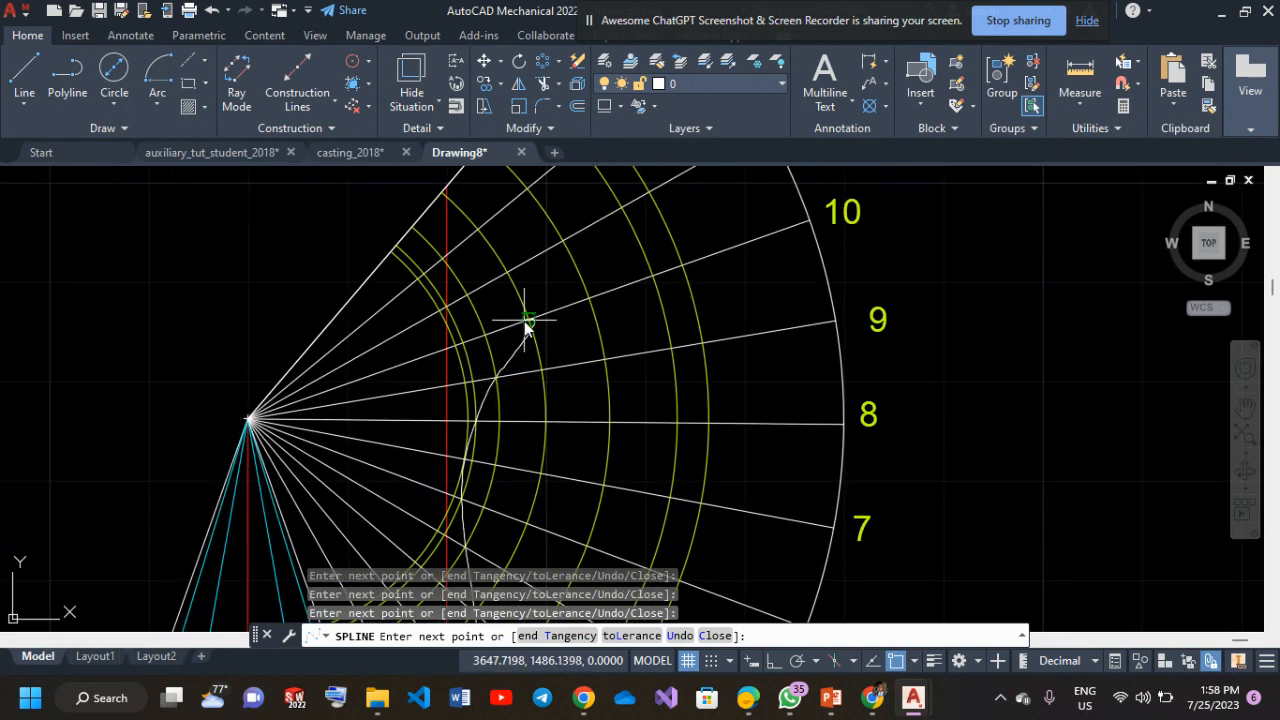
pyautogui.click(562, 243)
pyautogui.moveTo(557, 251); pyautogui.dragTo(500, 449, button='middle')
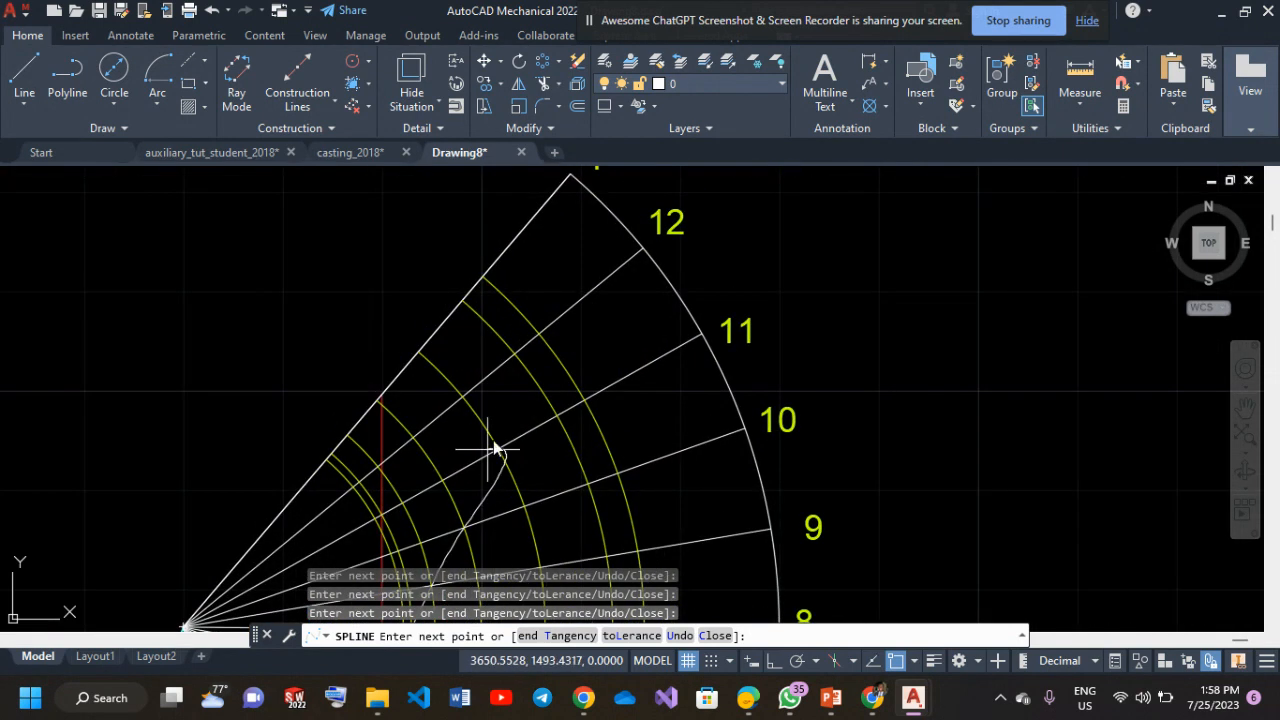
pyautogui.scroll(2, 500, 425)
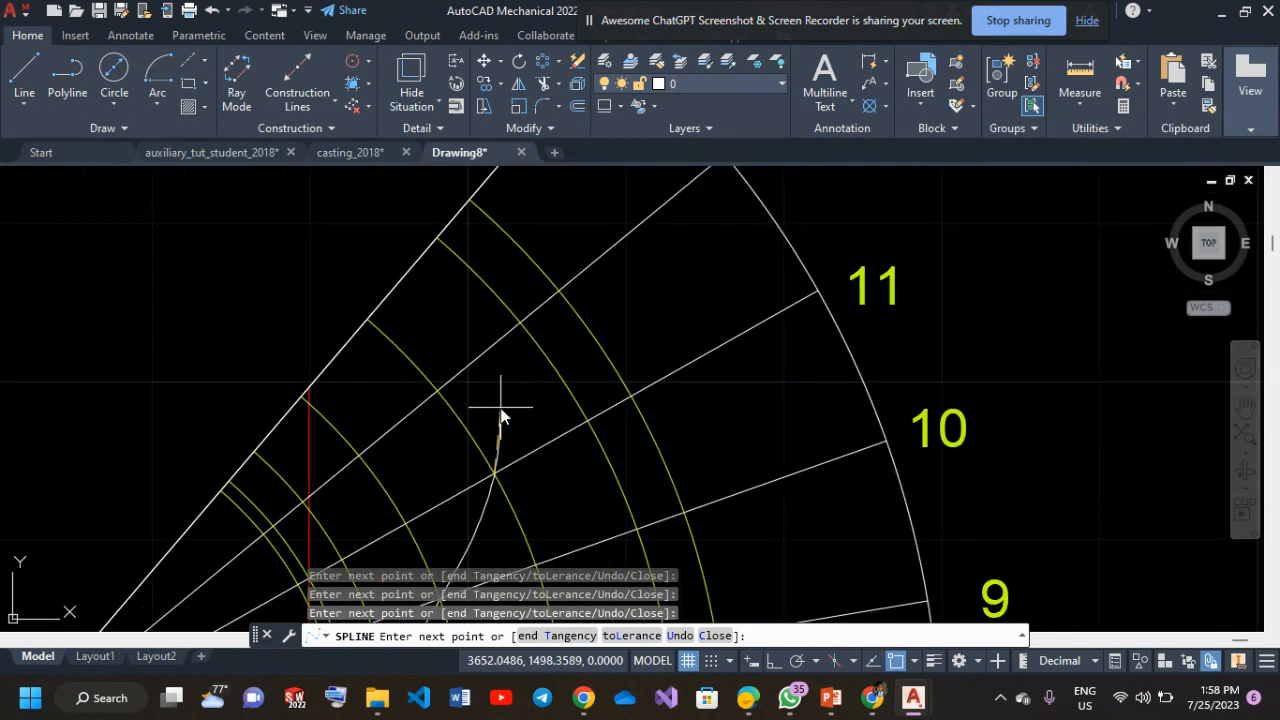
pyautogui.click(520, 322)
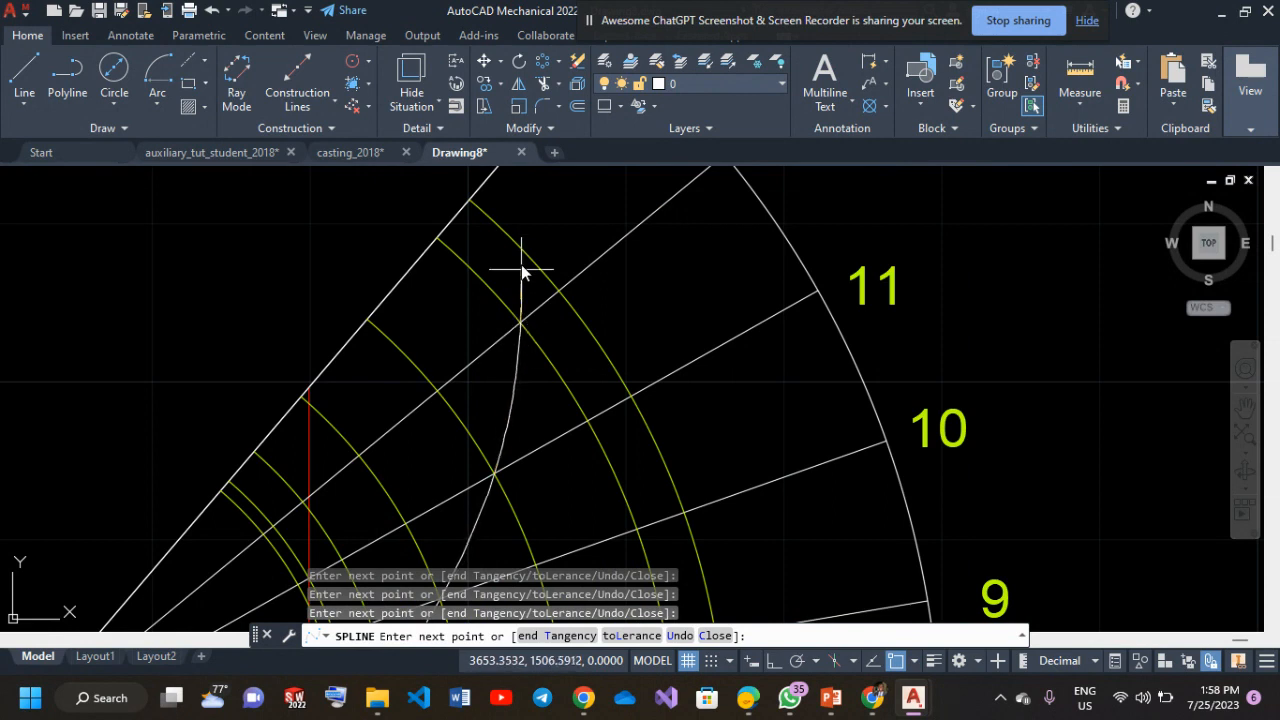
pyautogui.click(476, 205)
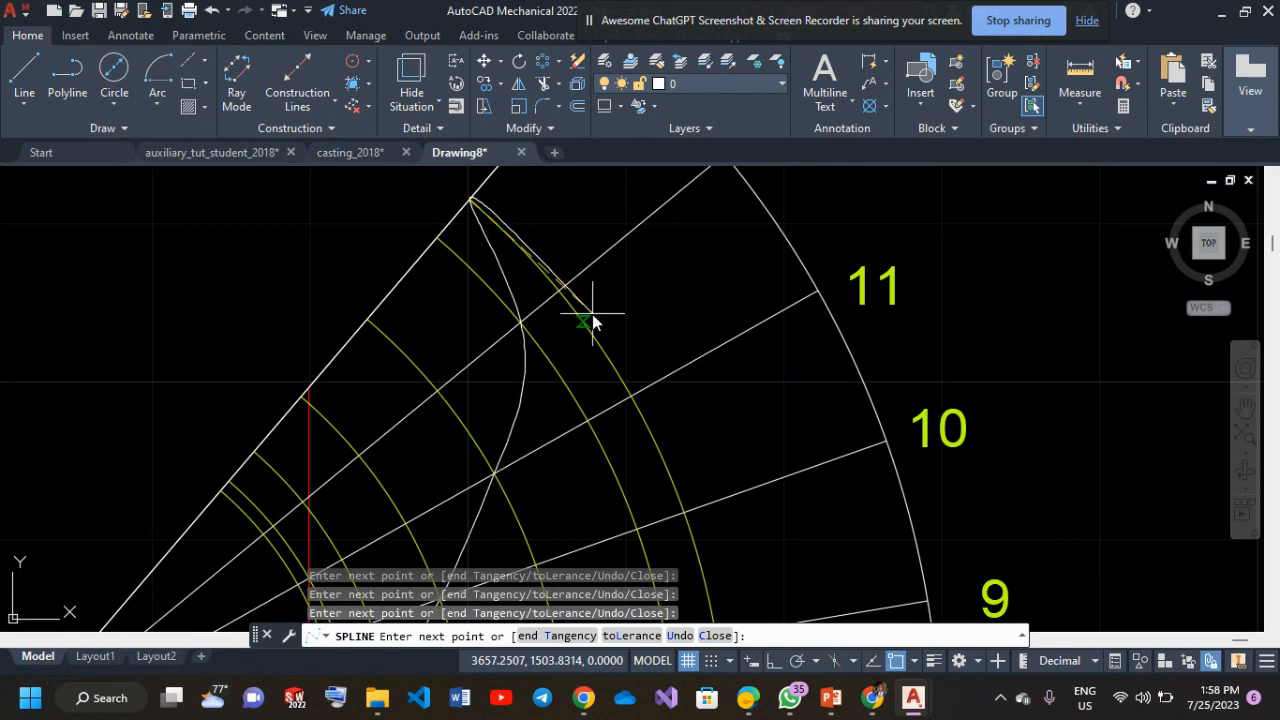
pyautogui.press('Return')
# Examine the cut curve across the whole development and compare it with the cone's front view and plan.
pyautogui.scroll(-2, 596, 345)
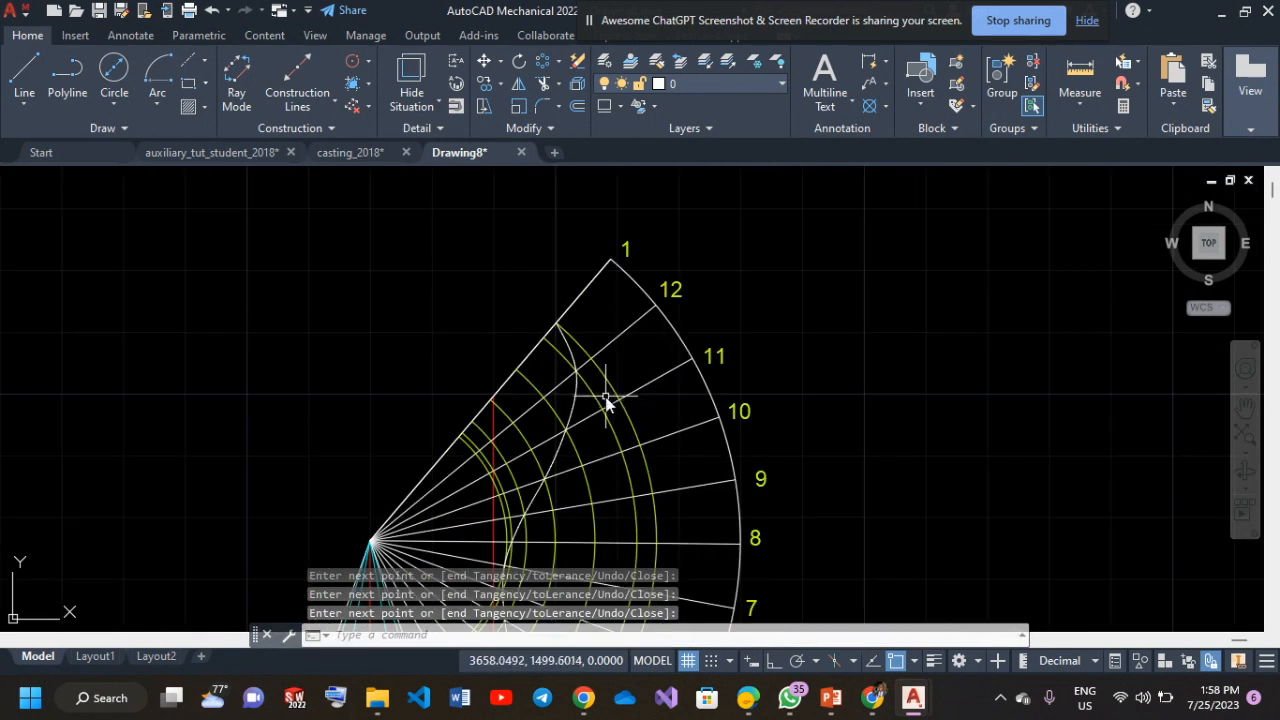
pyautogui.scroll(1, 629, 386)
pyautogui.scroll(-1, 597, 408)
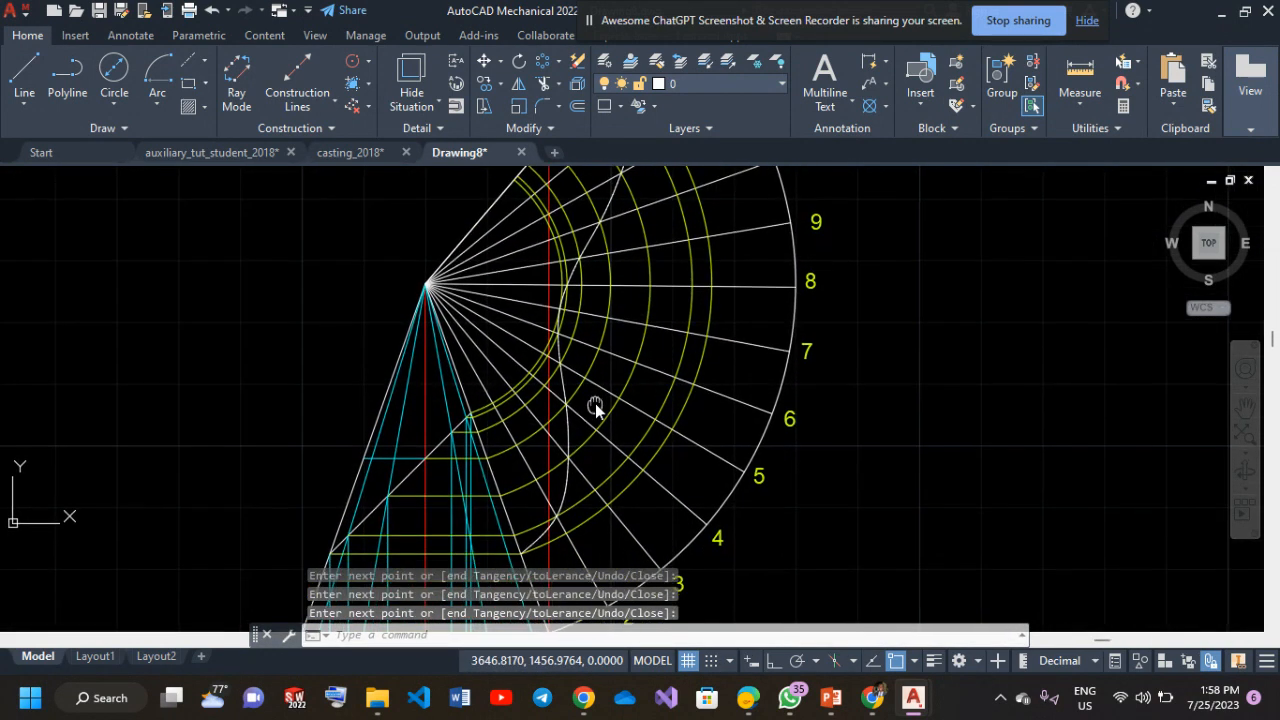
pyautogui.scroll(-1, 590, 420)
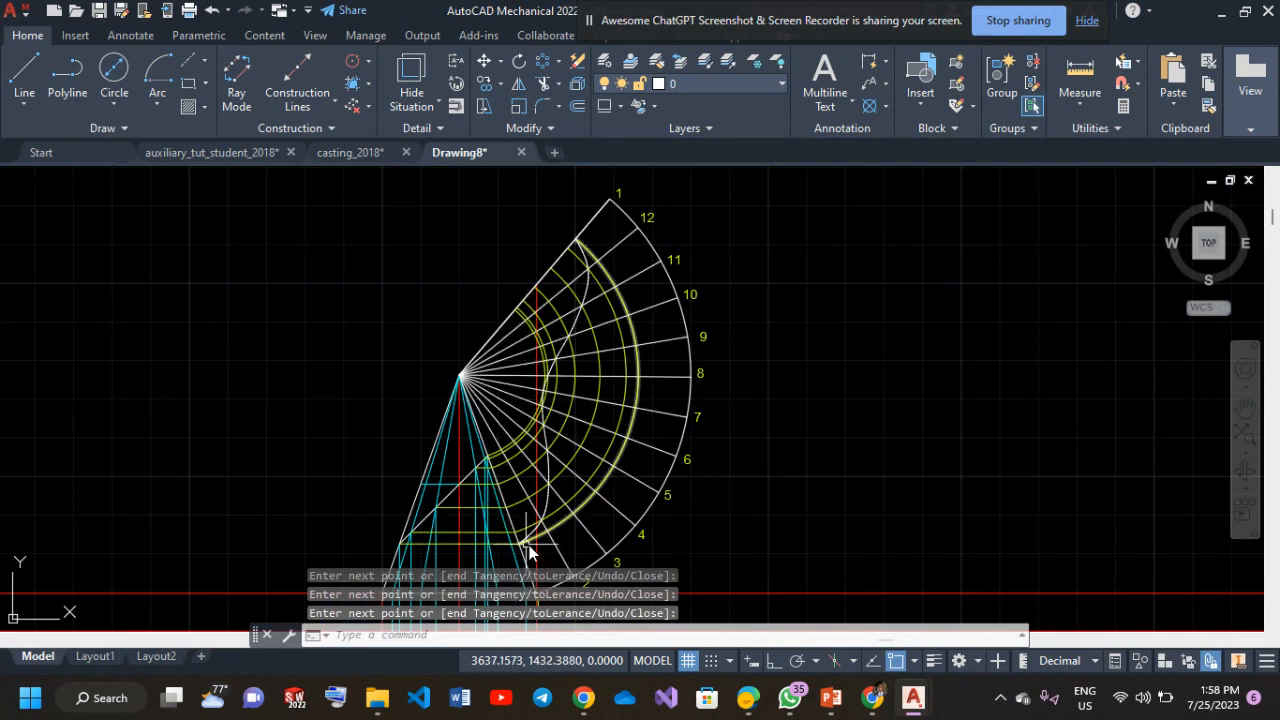
pyautogui.scroll(-1, 615, 352)
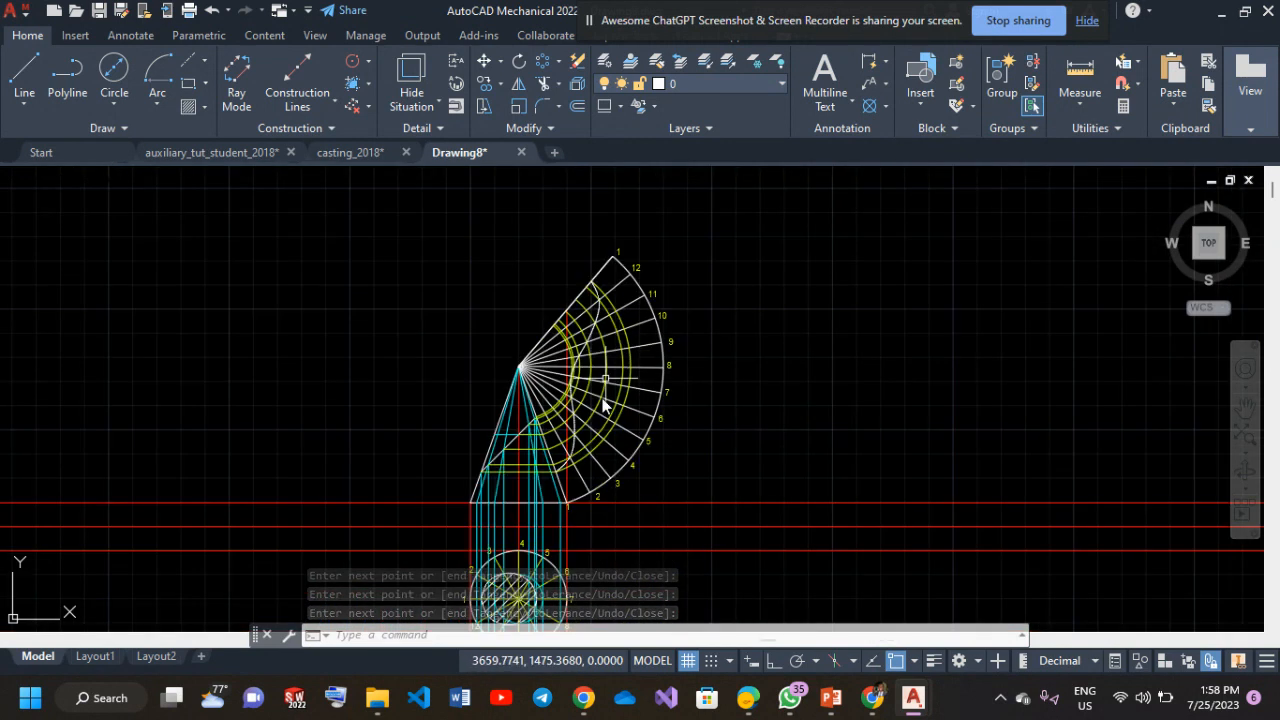
pyautogui.scroll(2, 584, 408)
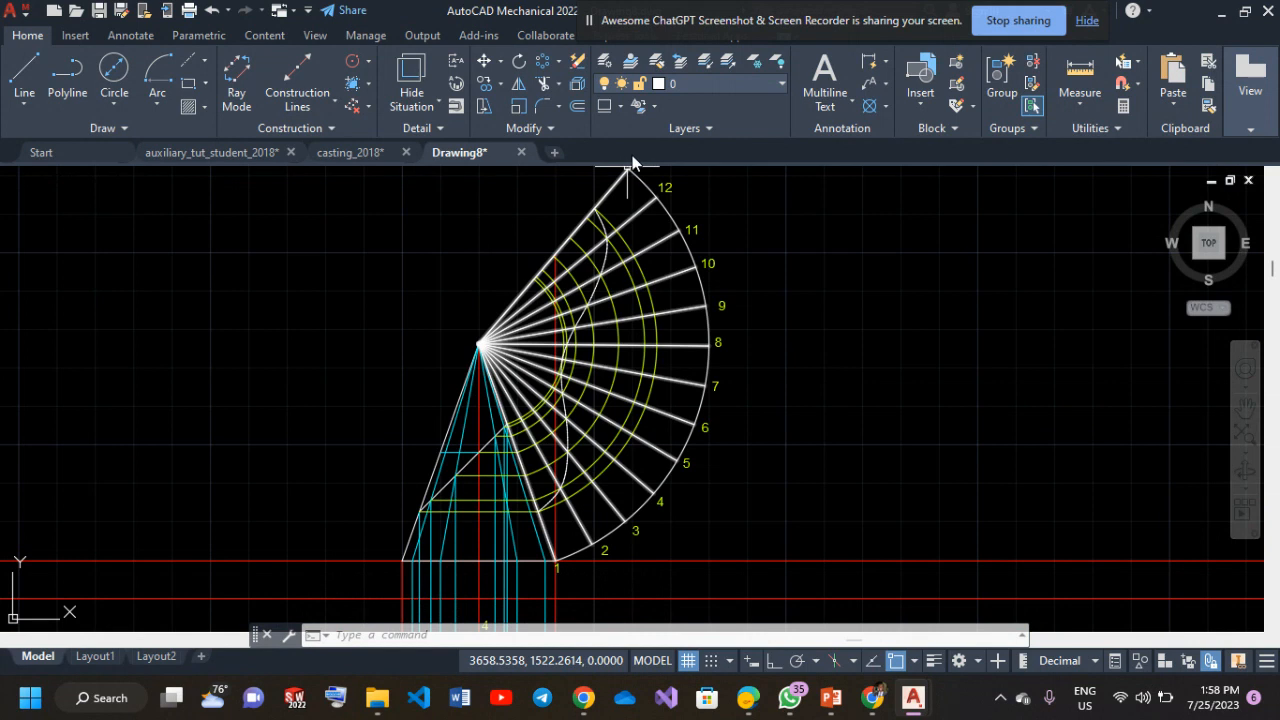
pyautogui.moveTo(554, 426); pyautogui.dragTo(583, 176, button='middle')
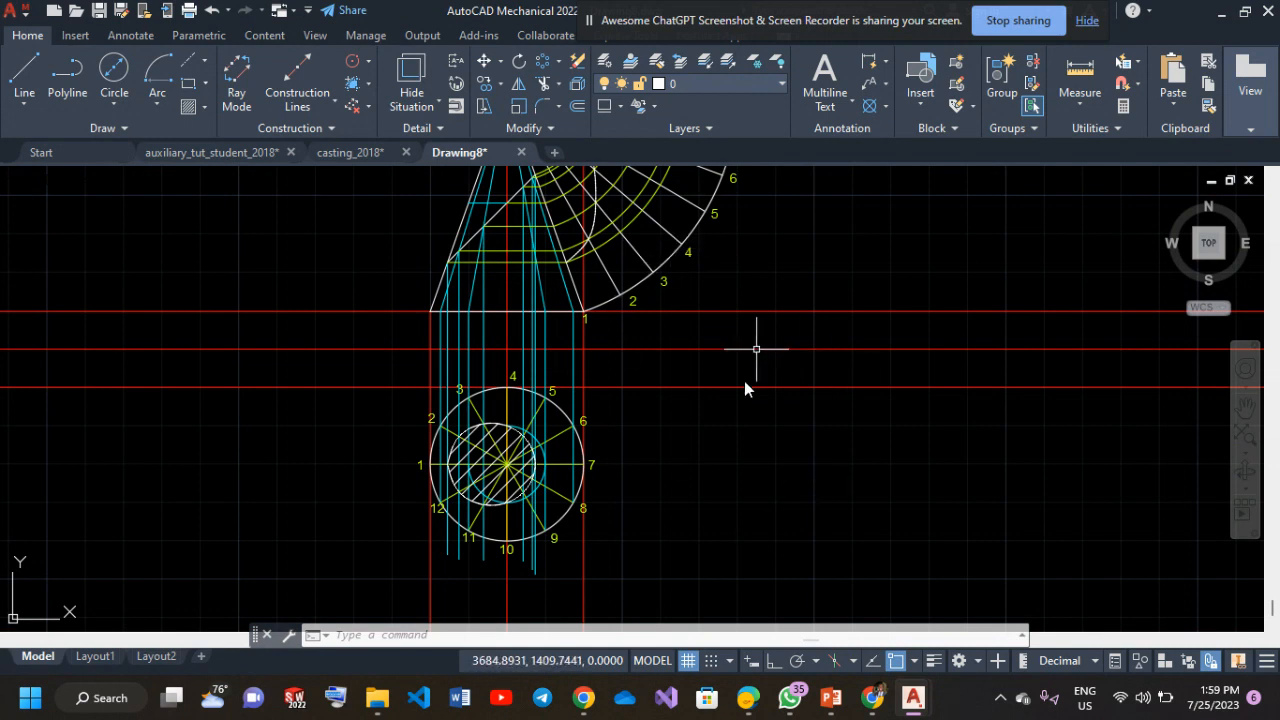
pyautogui.scroll(-2, 560, 360)
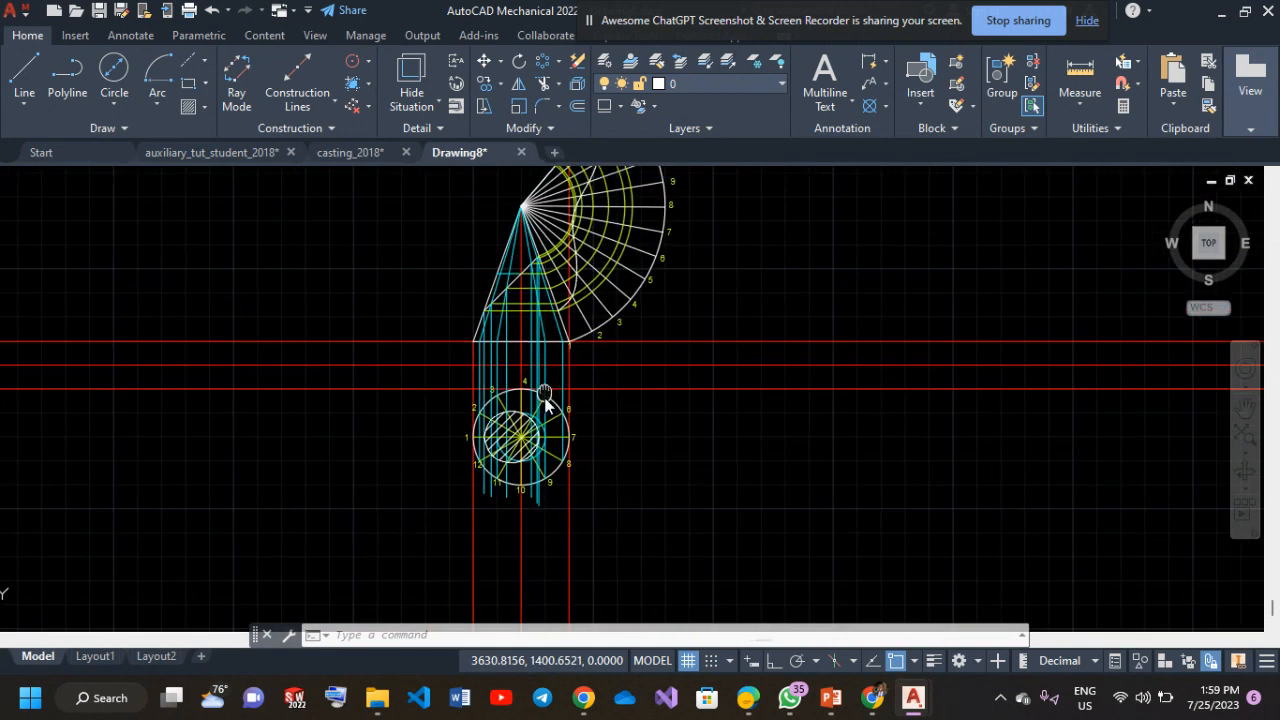
pyautogui.moveTo(543, 403); pyautogui.dragTo(517, 482, button='middle')
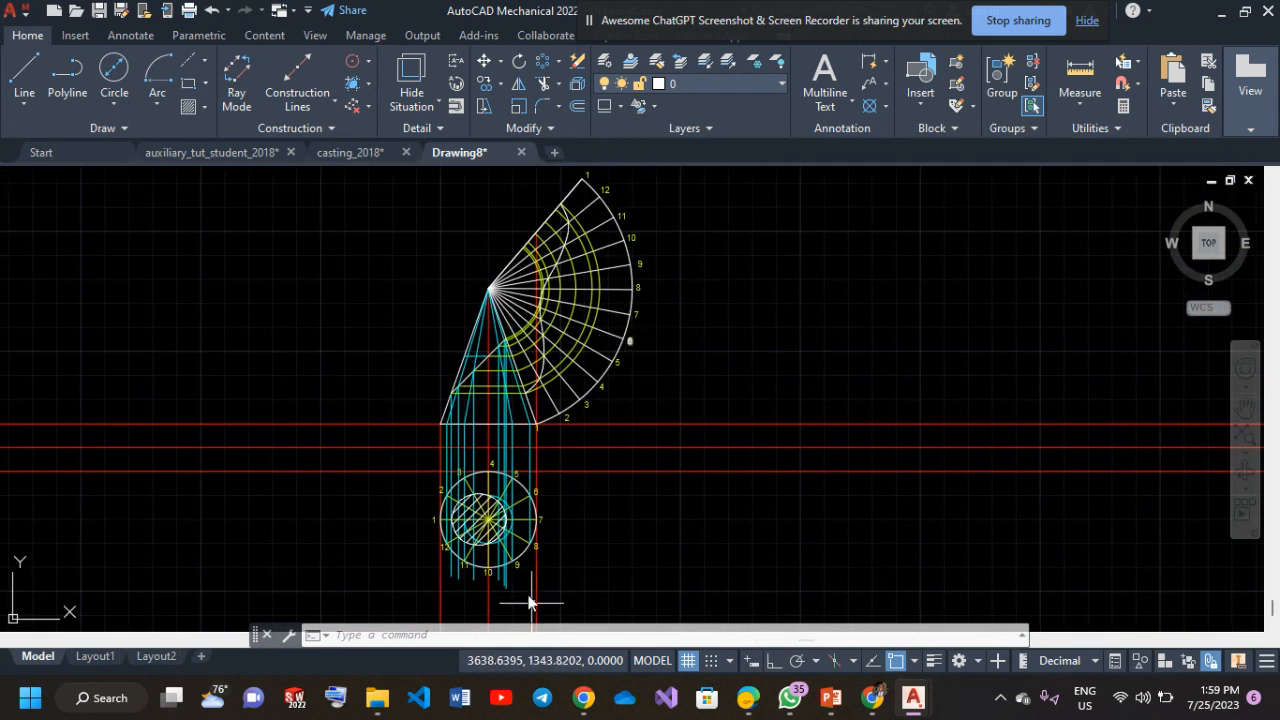
# Copy the plan's base circle from its division point 1 to the outer end of generator 9 on the development.
pyautogui.click(487, 84)
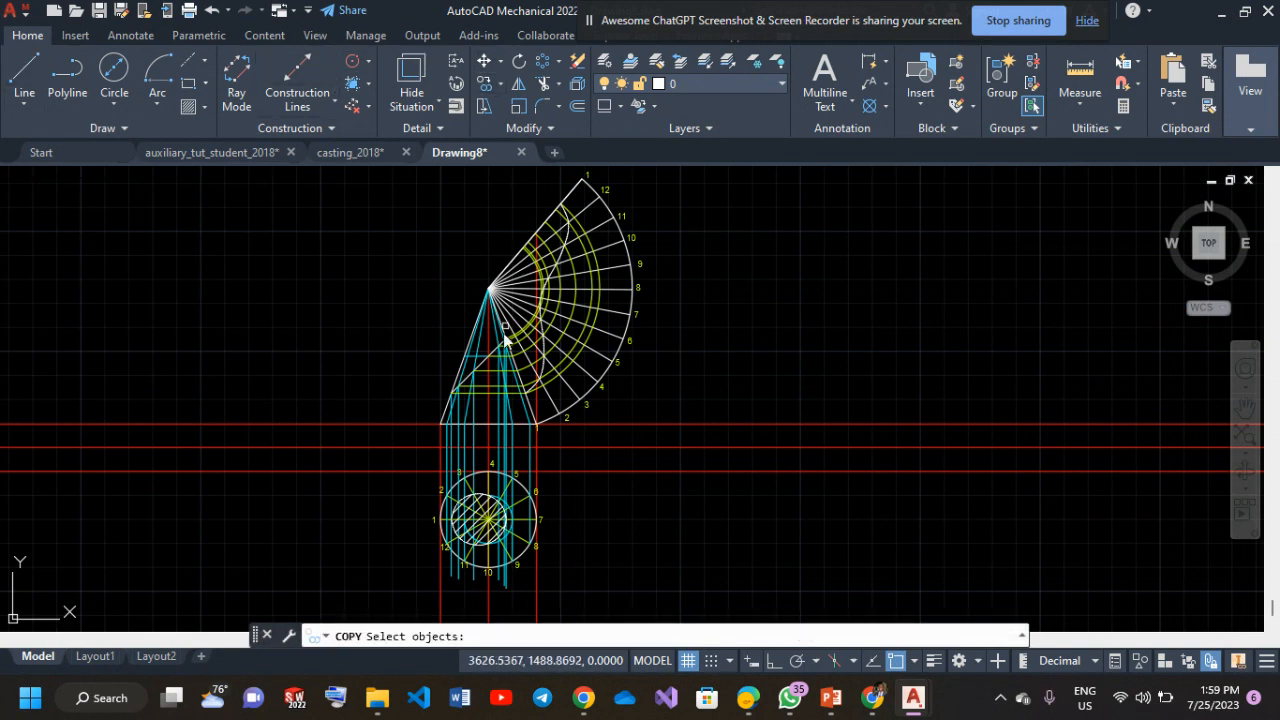
pyautogui.click(526, 555)
pyautogui.press('Return')
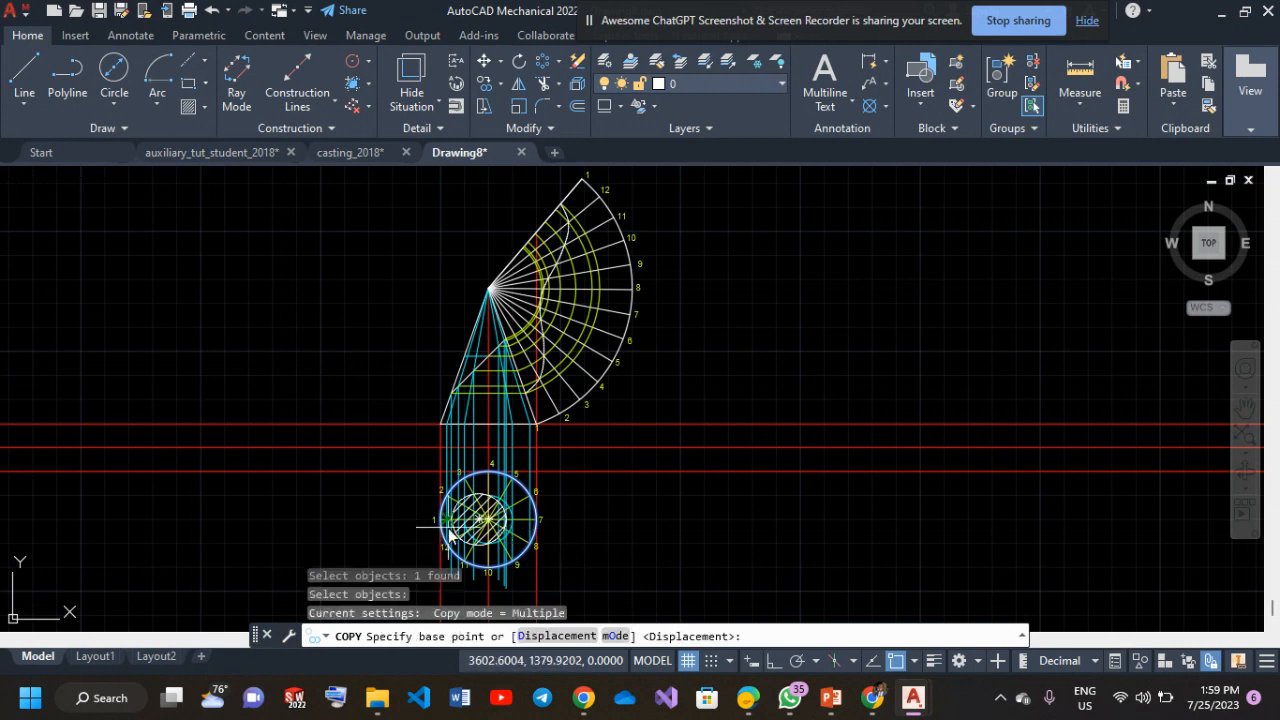
pyautogui.scroll(5, 445, 535)
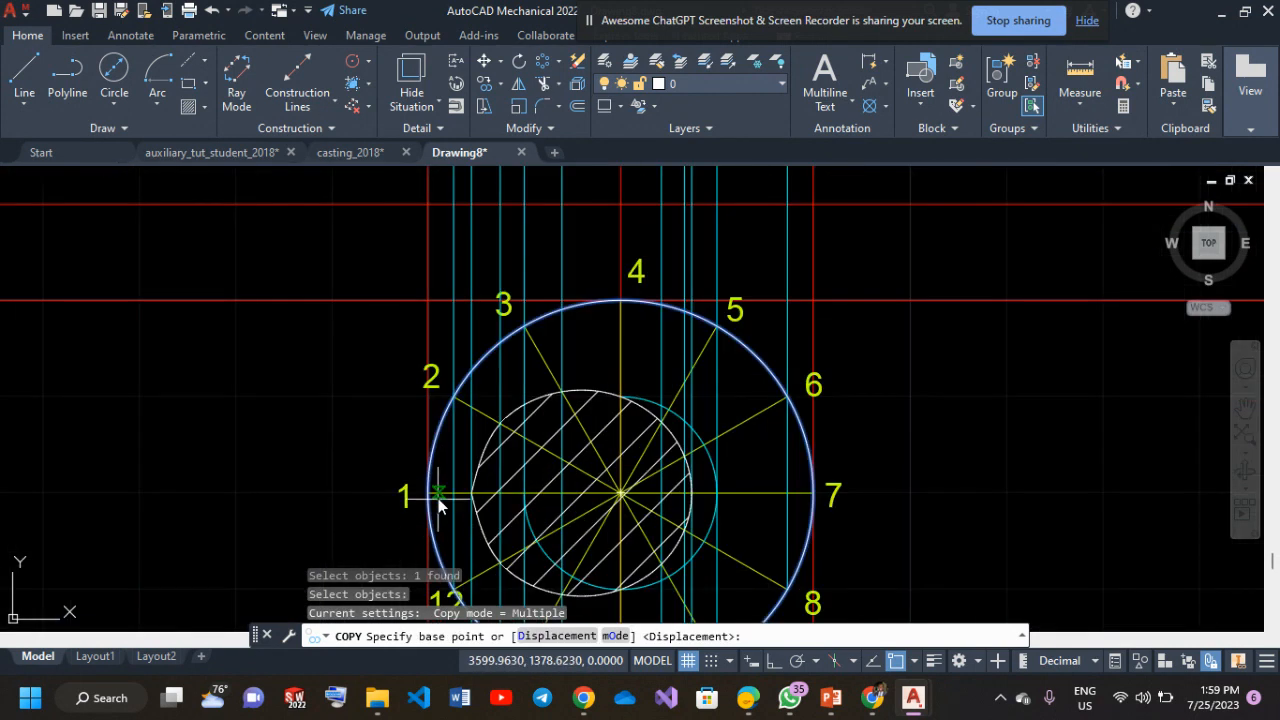
pyautogui.click(426, 504)
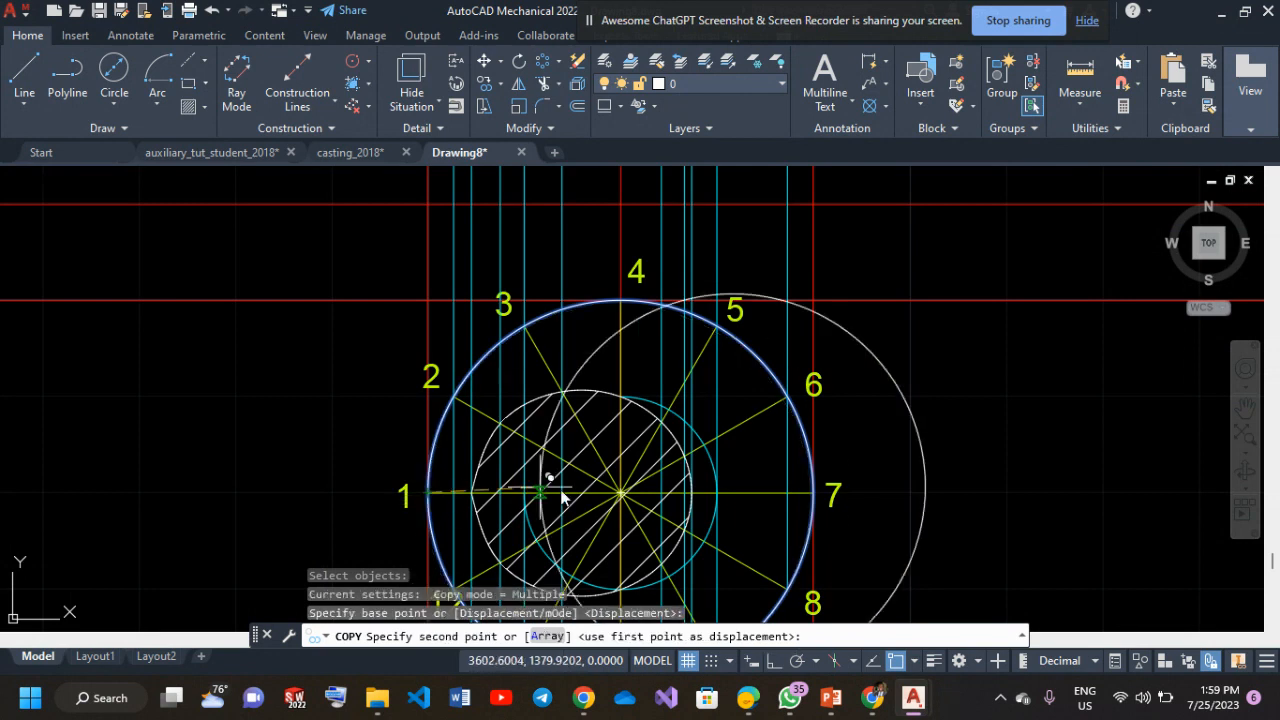
pyautogui.moveTo(667, 482); pyautogui.dragTo(610, 572, button='middle')
pyautogui.scroll(-2, 699, 369)
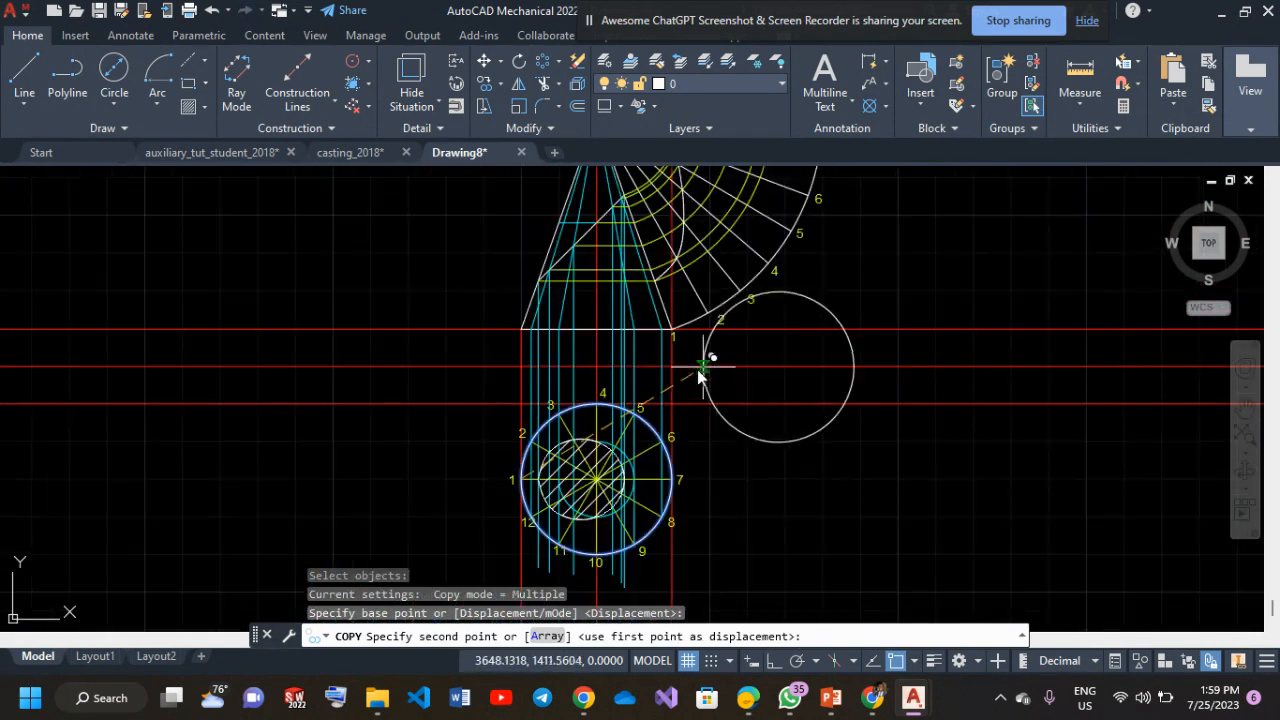
pyautogui.moveTo(699, 373); pyautogui.dragTo(534, 574, button='middle')
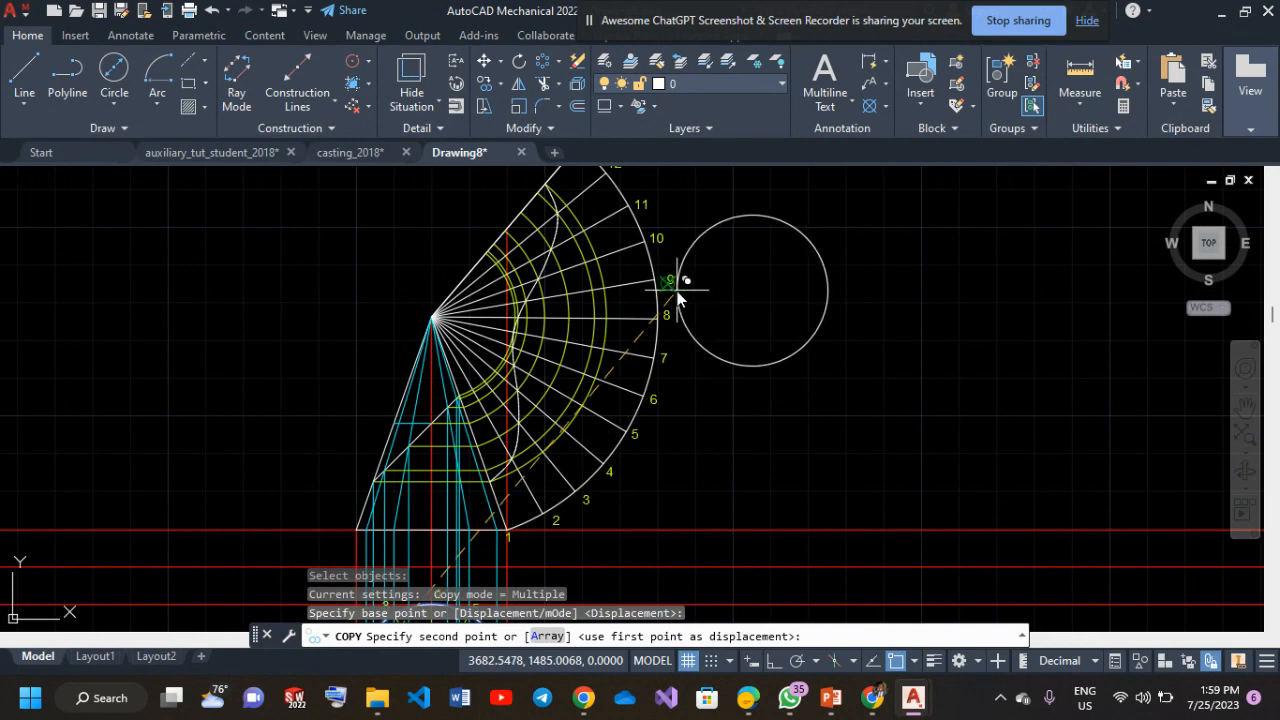
pyautogui.click(653, 279)
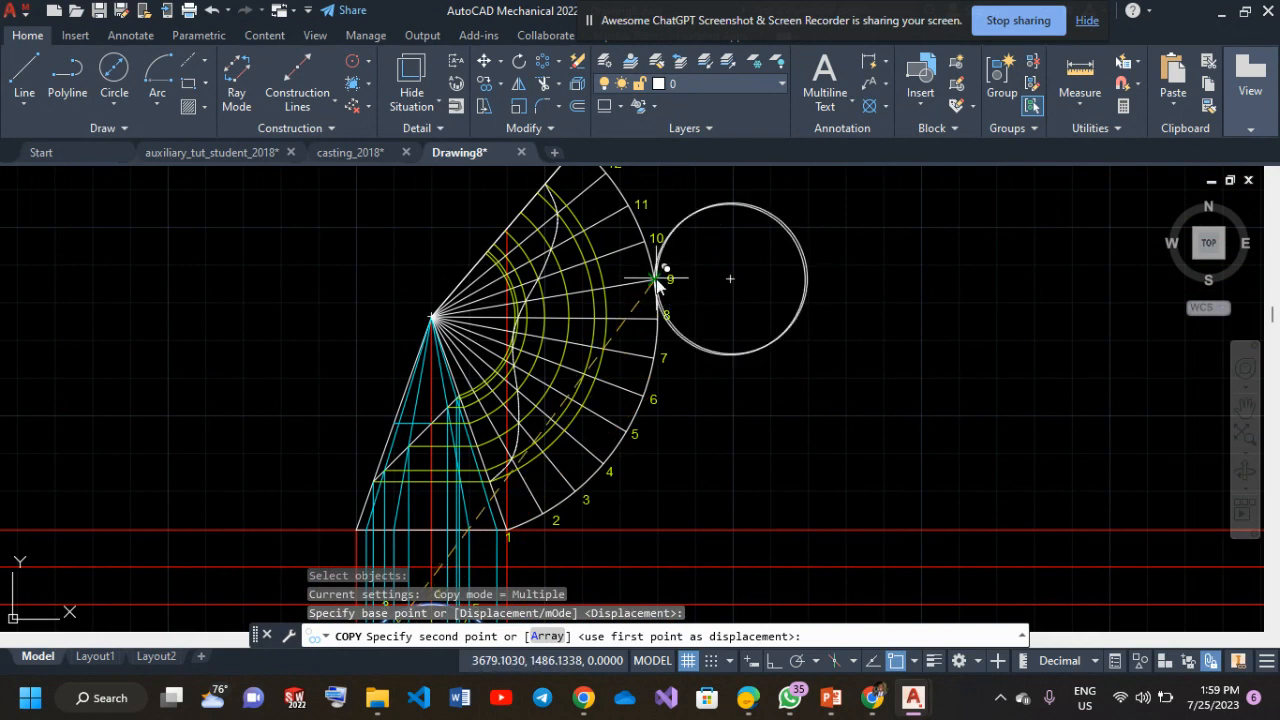
pyautogui.press('Return')
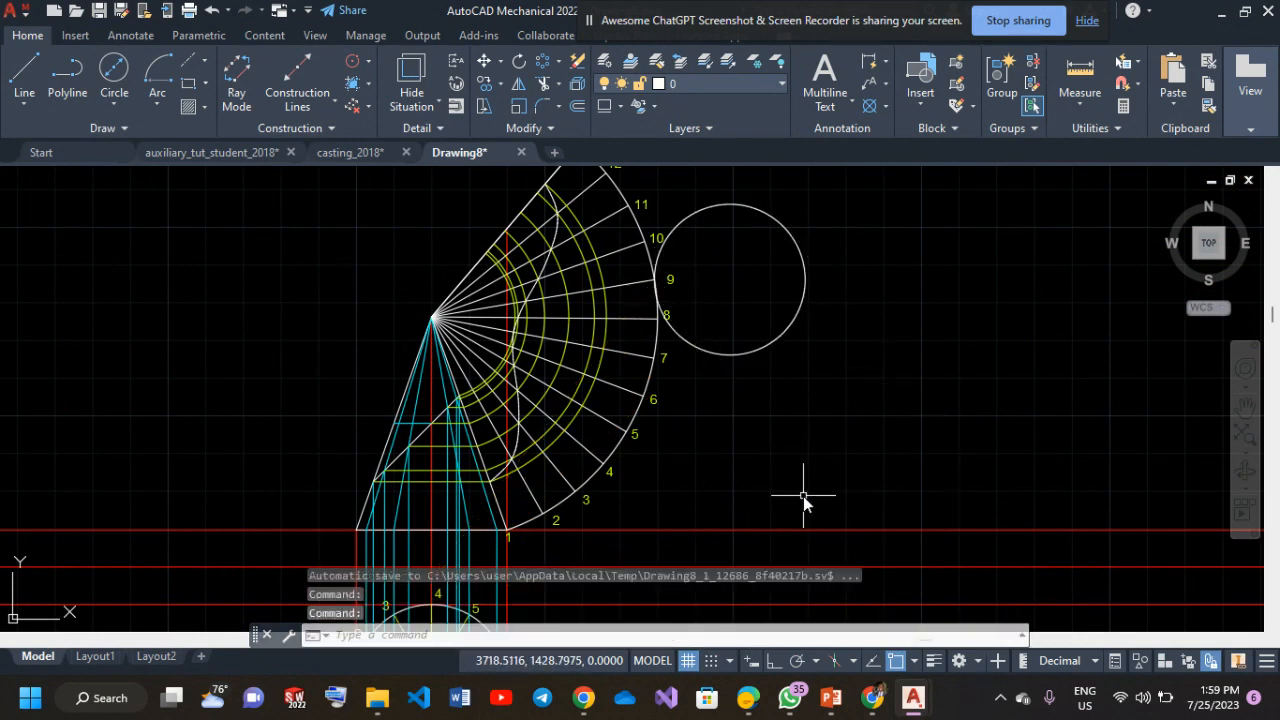
pyautogui.scroll(-4, 760, 443)
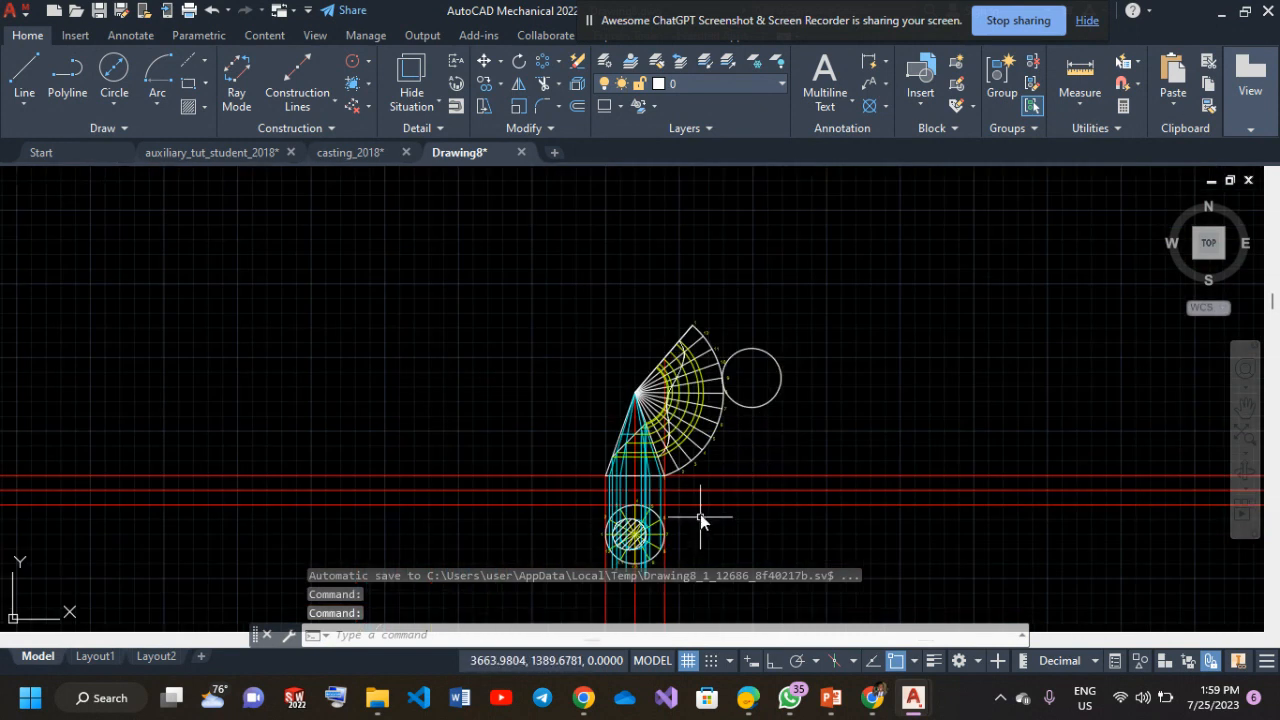
# Turn off the AIP lines, AM_CL and divisions layers so only the white outlines remain in the drawing.
pyautogui.scroll(-1, 699, 502)
pyautogui.scroll(1, 696, 473)
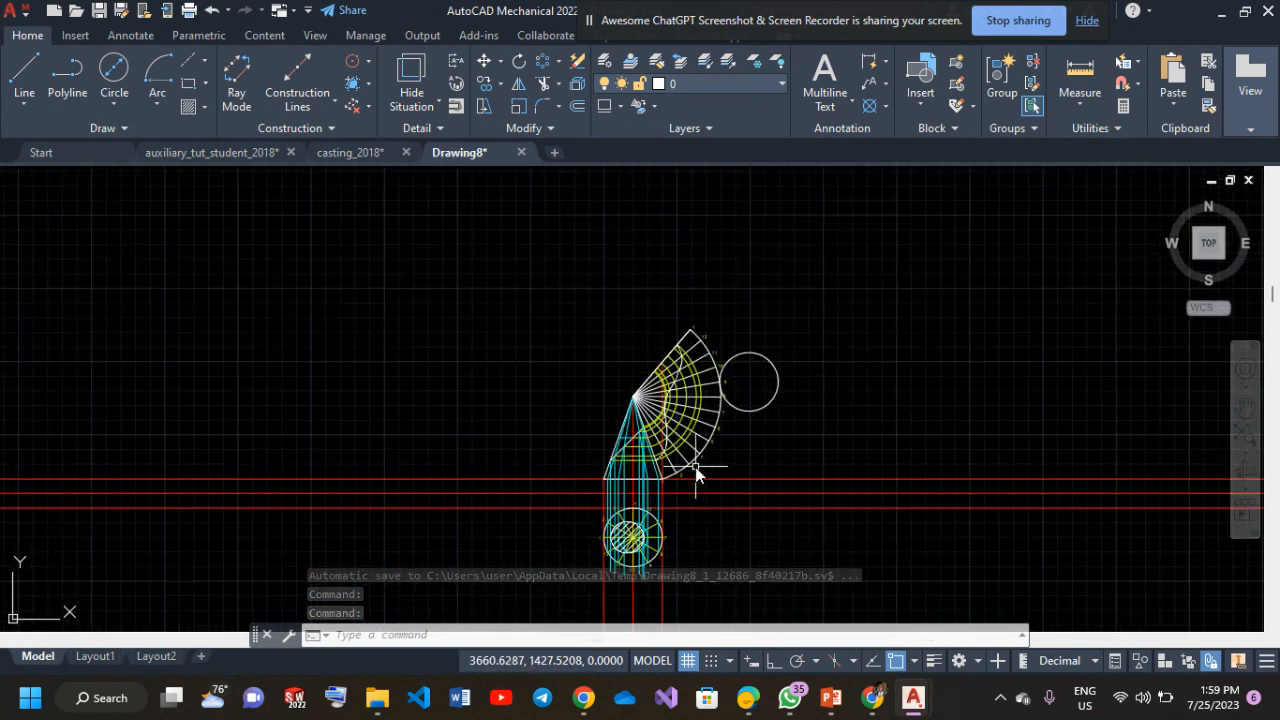
pyautogui.scroll(4, 696, 473)
pyautogui.moveTo(671, 466)
pyautogui.mouseDown(button='middle')
pyautogui.moveTo(653, 391)
pyautogui.moveTo(647, 410)
pyautogui.mouseUp(button='middle')
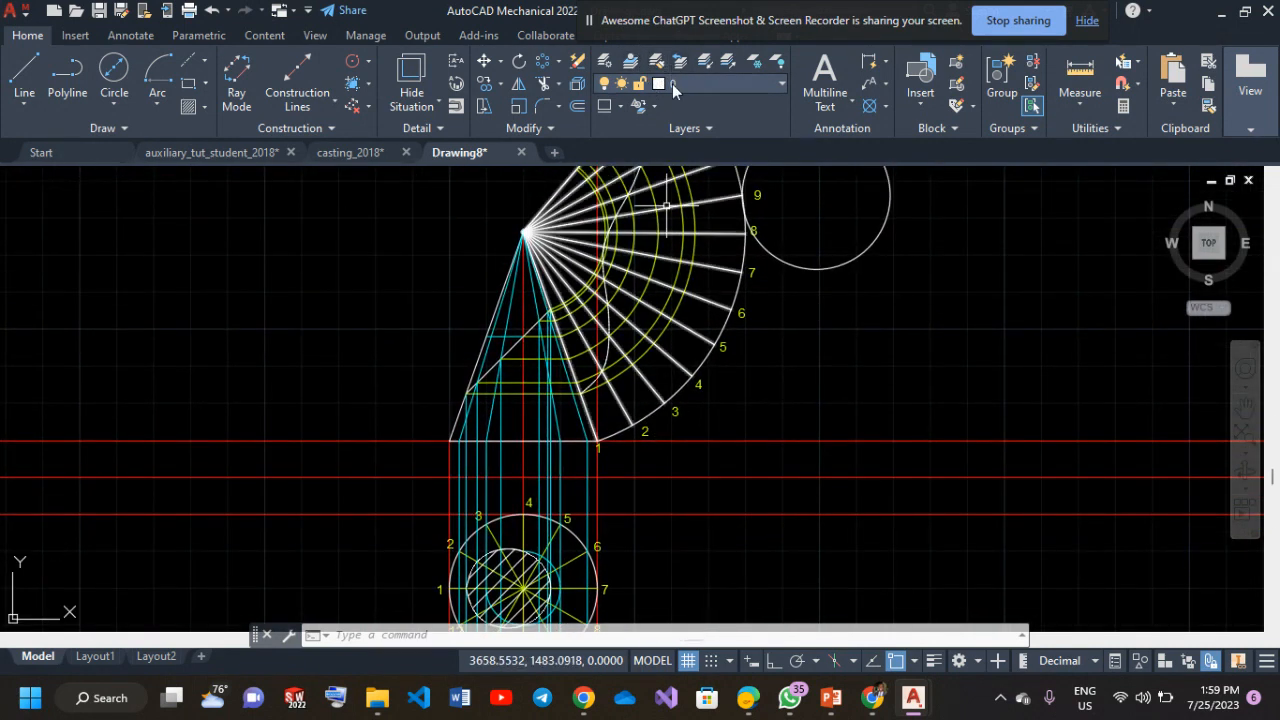
pyautogui.click(672, 84)
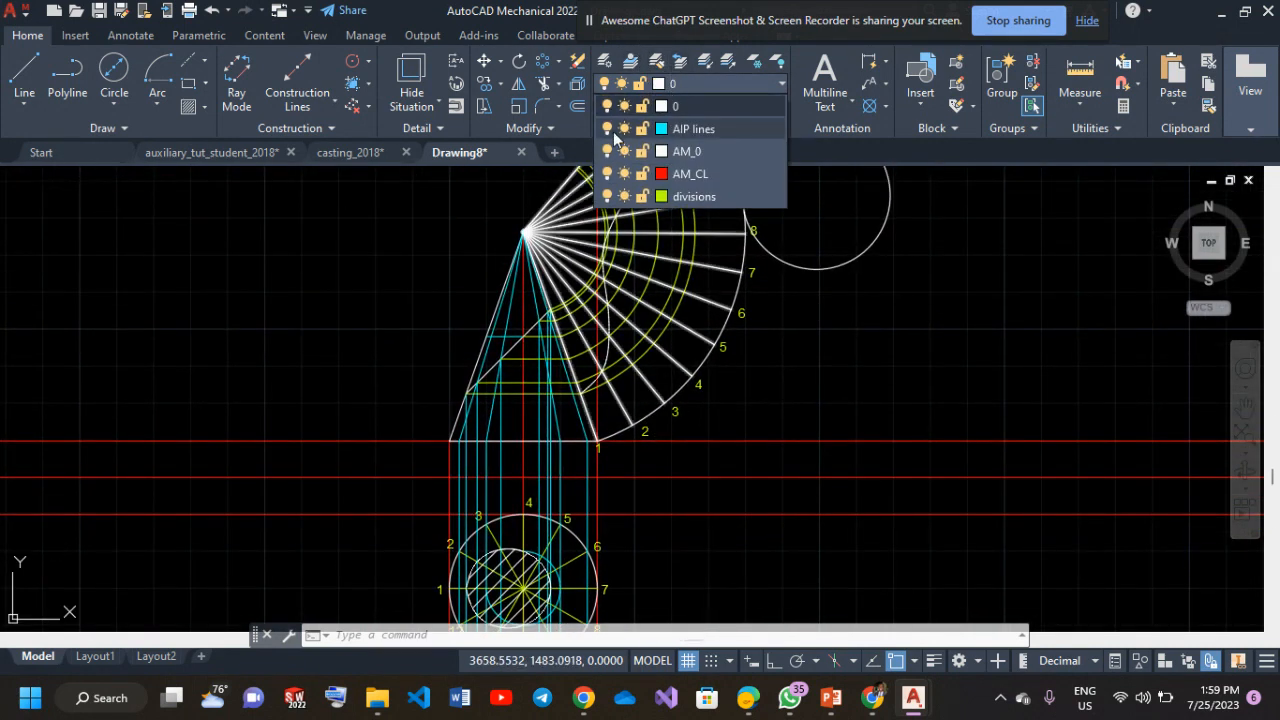
pyautogui.click(608, 129)
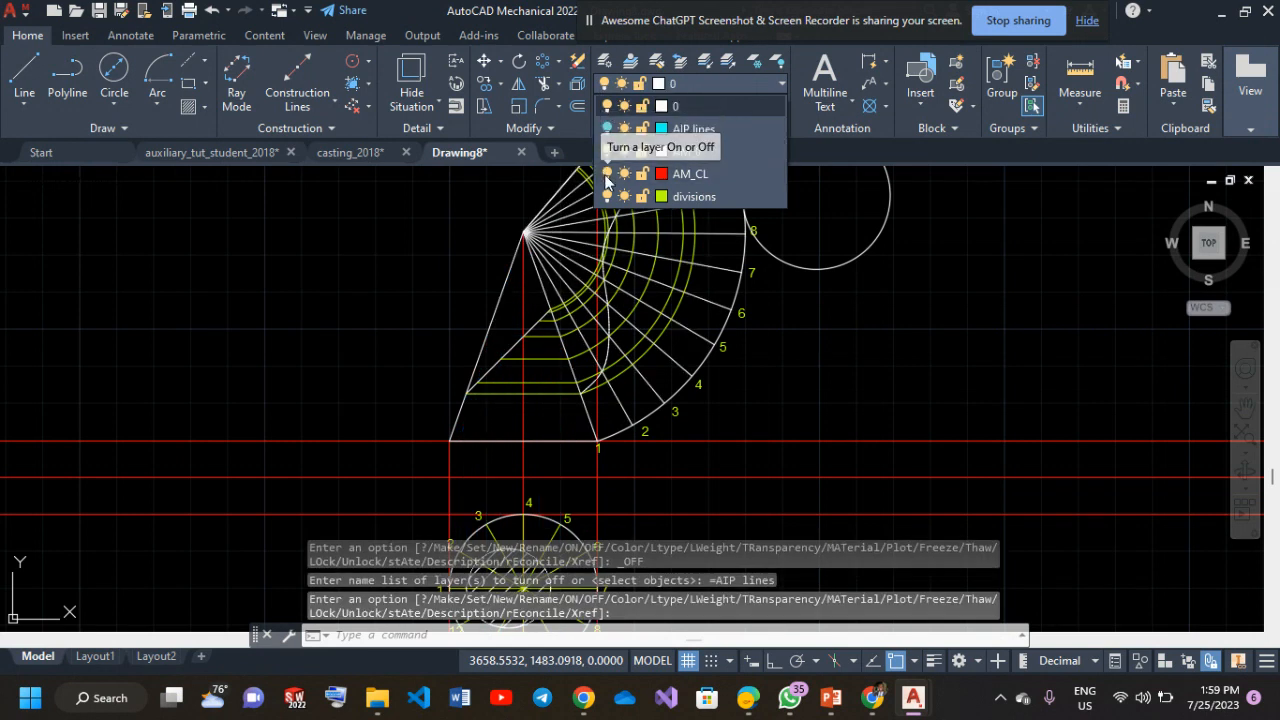
pyautogui.click(606, 175)
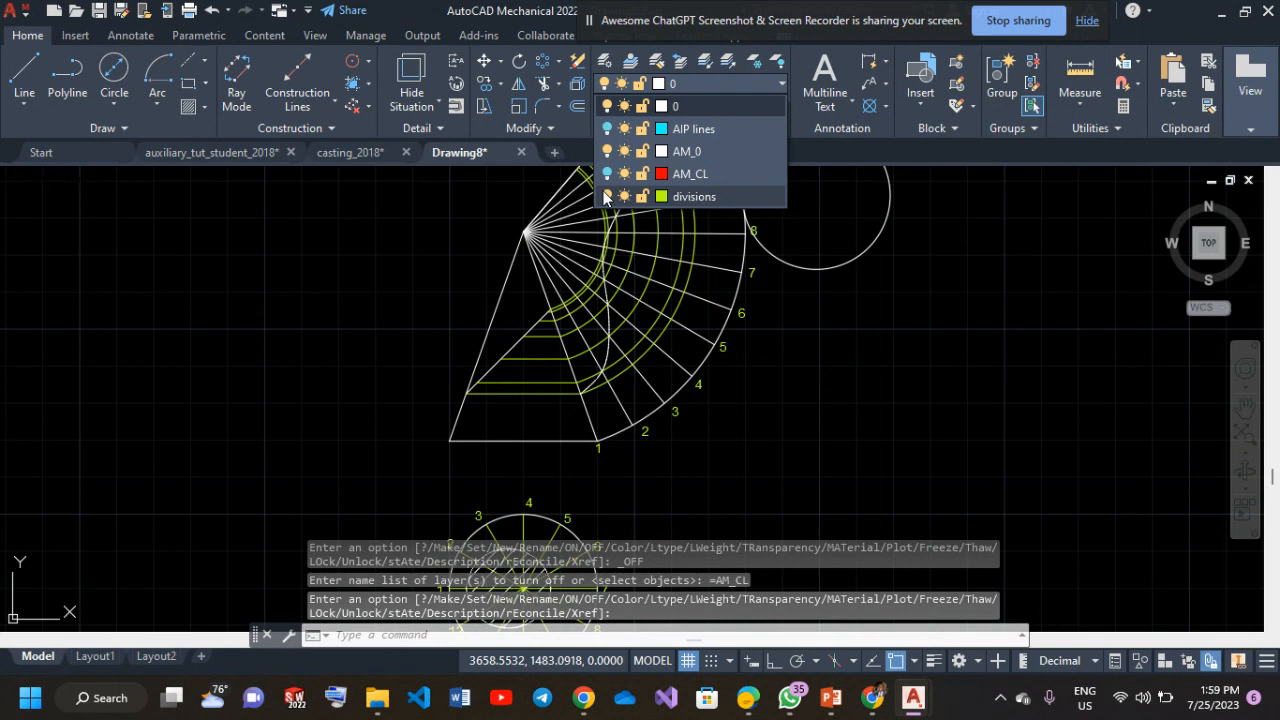
pyautogui.click(606, 196)
pyautogui.scroll(-2, 587, 262)
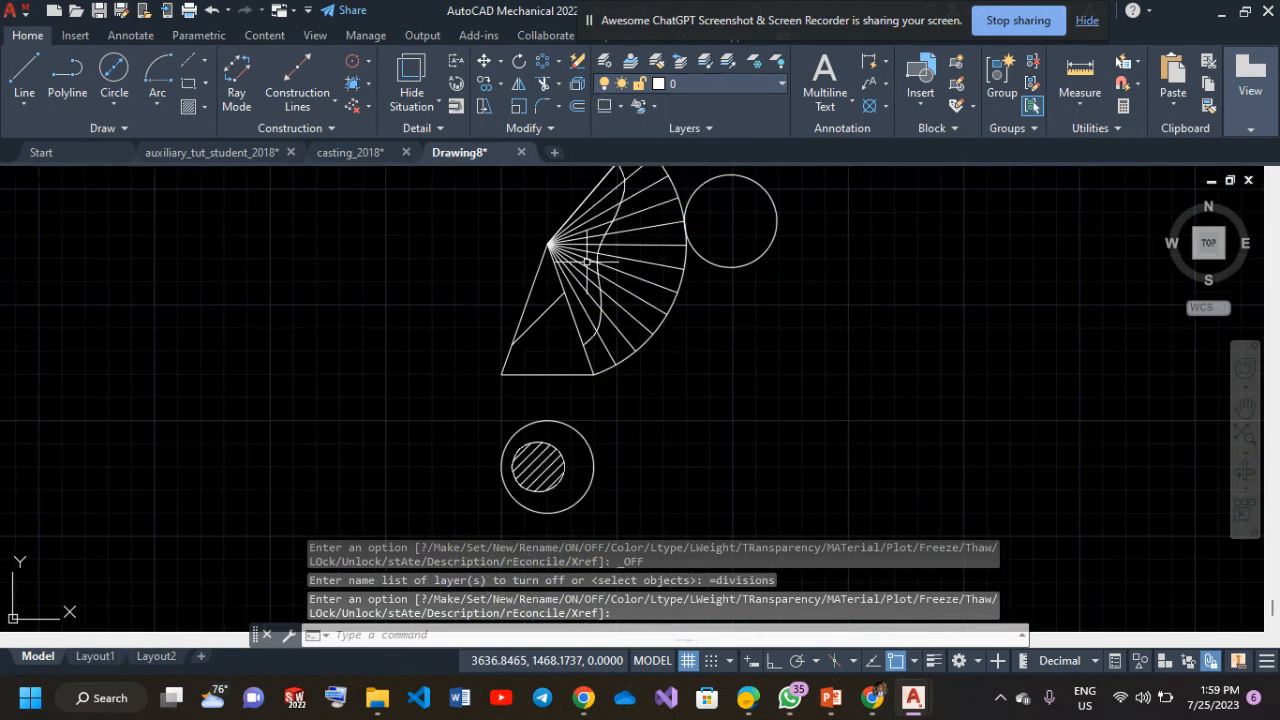
pyautogui.moveTo(586, 357); pyautogui.dragTo(578, 450, button='middle')
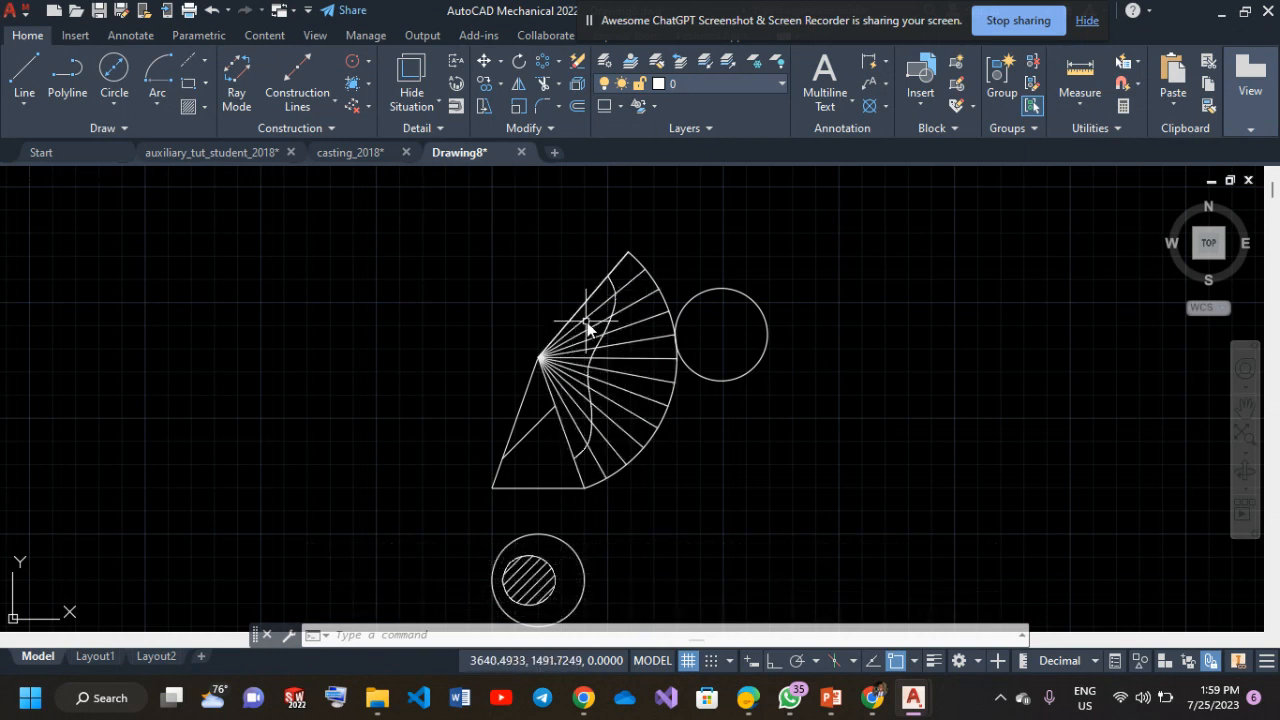
# Try erasing the white array of generators from the development, and undo the erasure.
pyautogui.click(626, 358)
pyautogui.press('Delete')
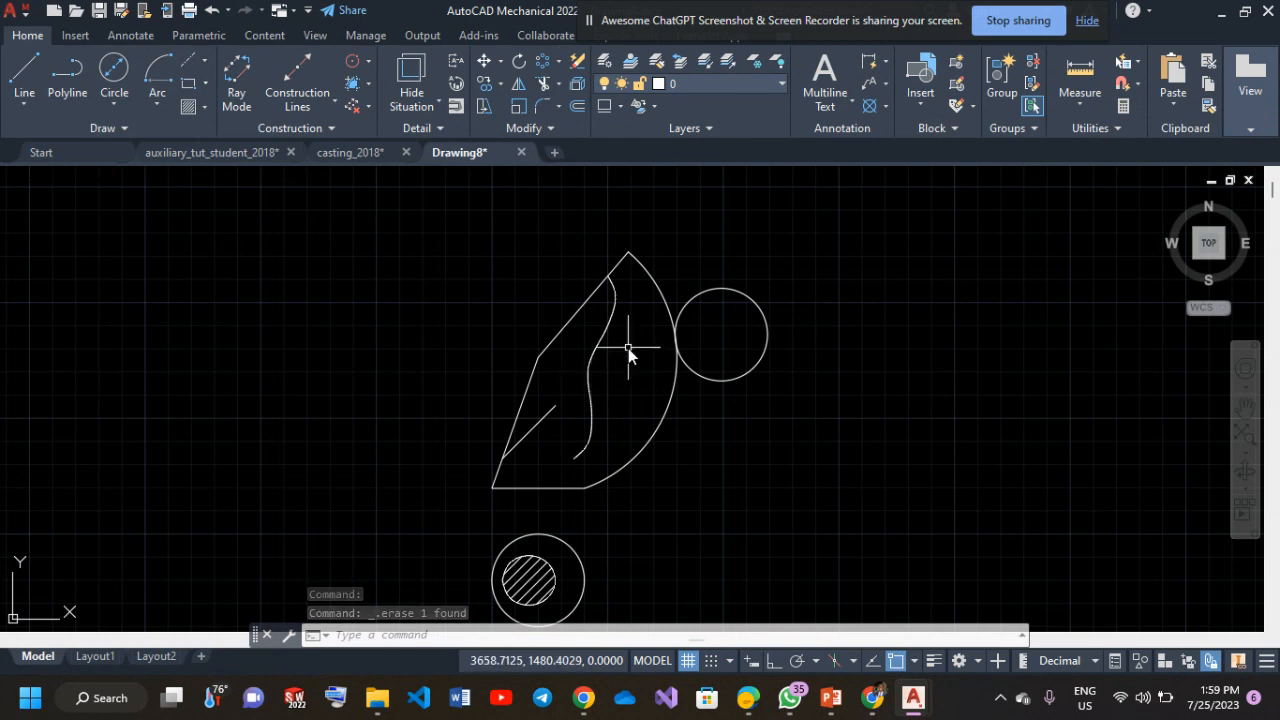
pyautogui.hotkey('ctrl', 'z')
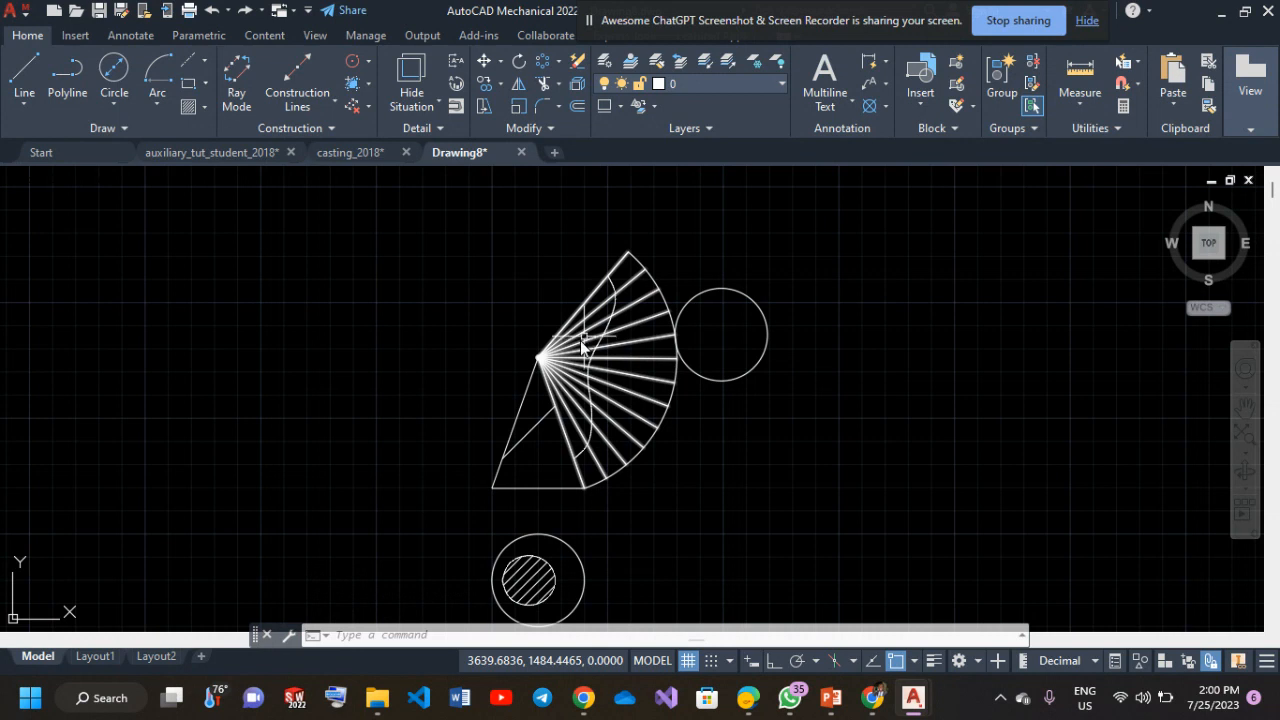
# Turn the AIP lines and divisions layers back on.
pyautogui.click(684, 85)
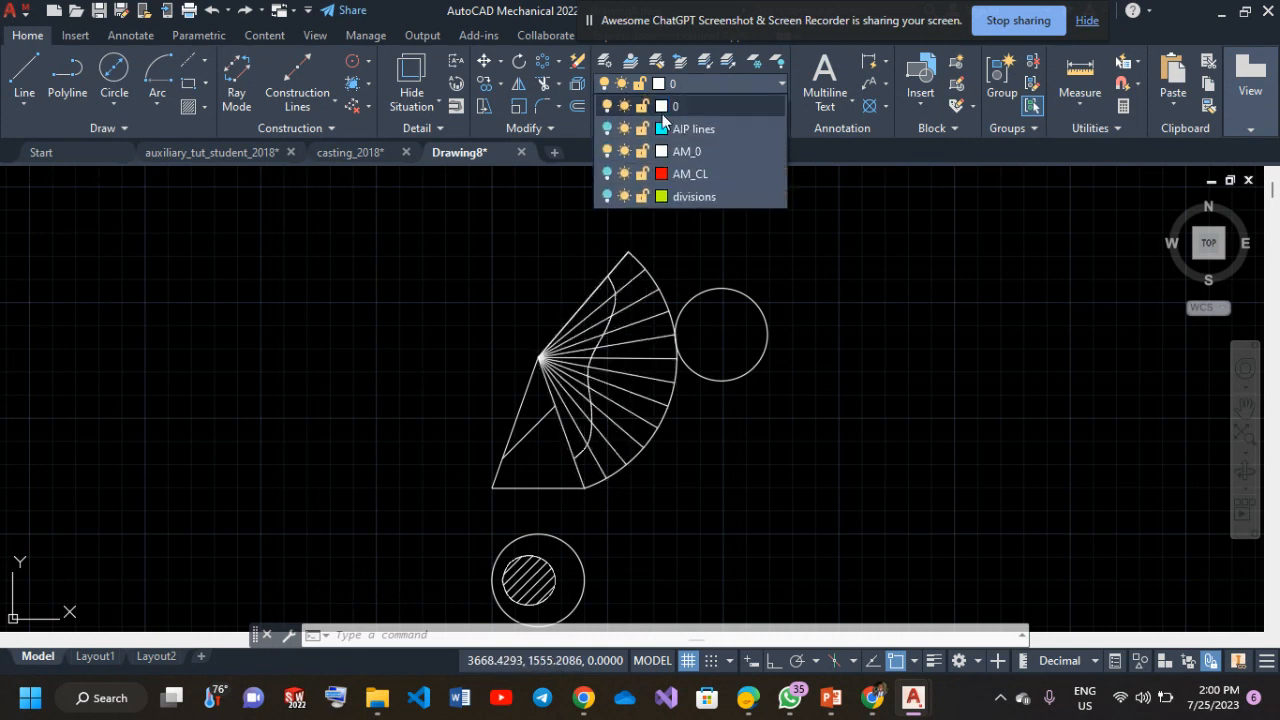
pyautogui.click(606, 129)
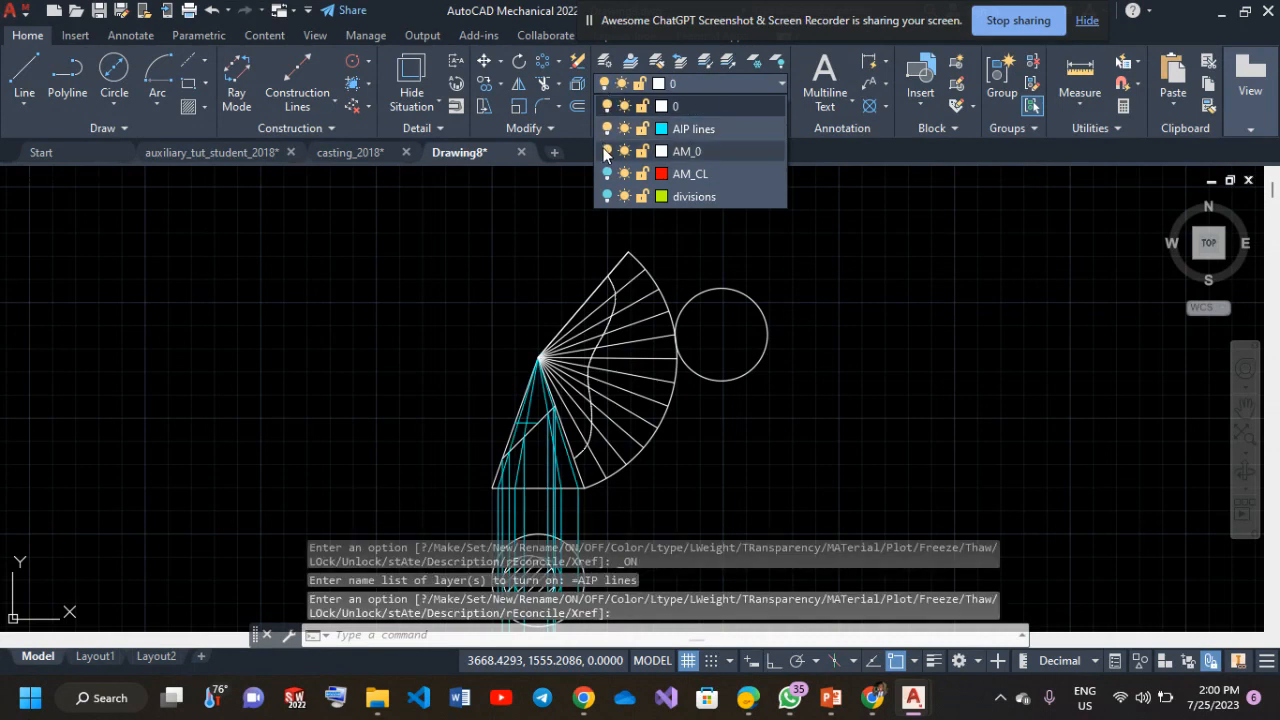
pyautogui.click(606, 196)
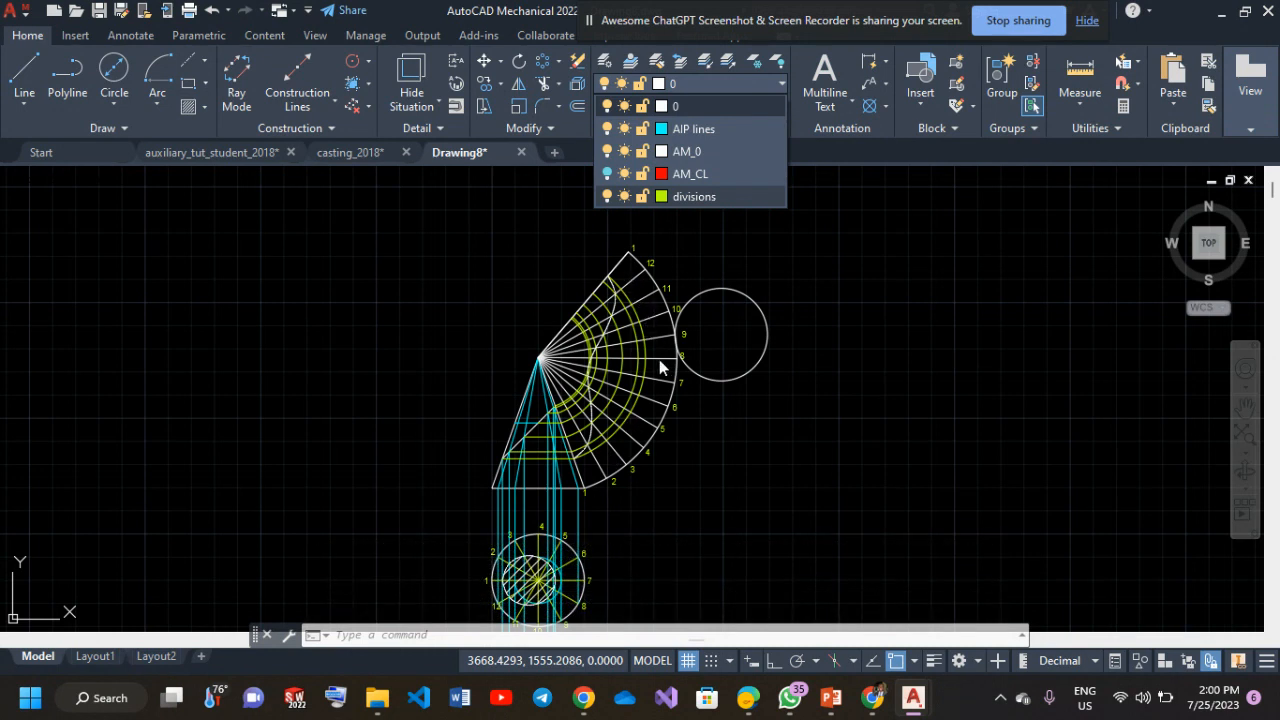
pyautogui.click(641, 283)
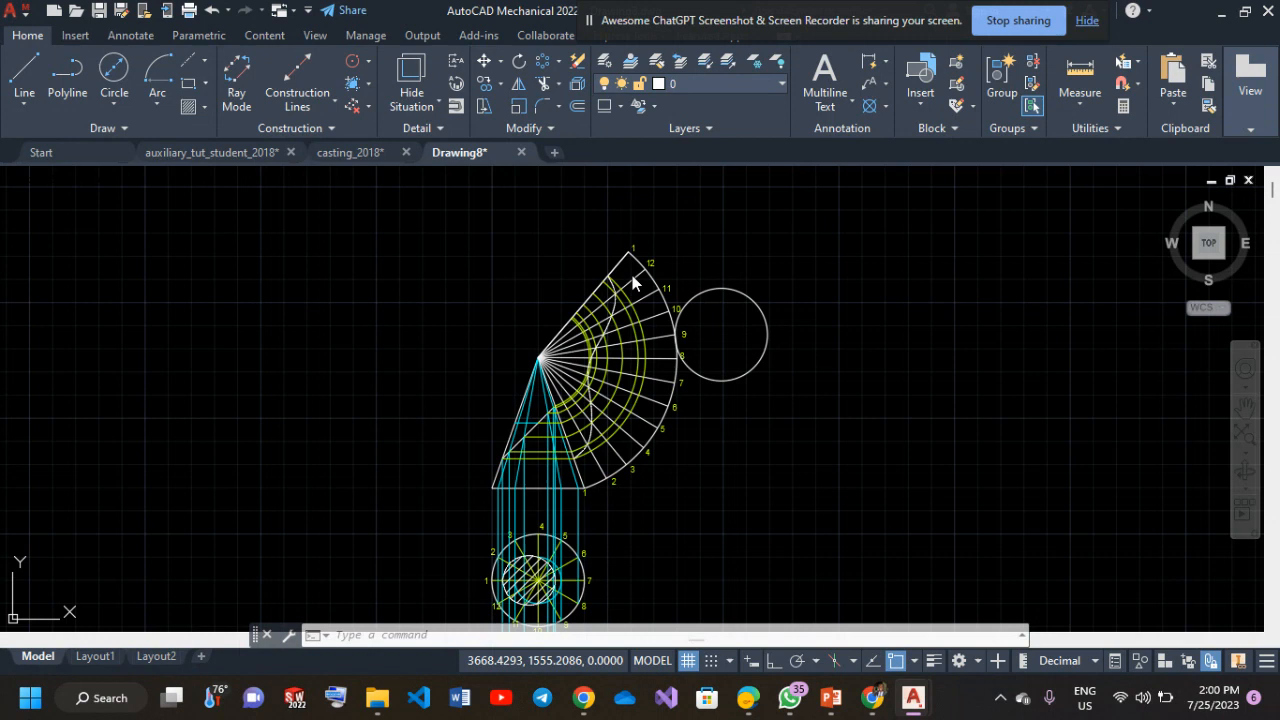
# Erase the white array of generators from the development and make divisions the current layer.
pyautogui.click(641, 283)
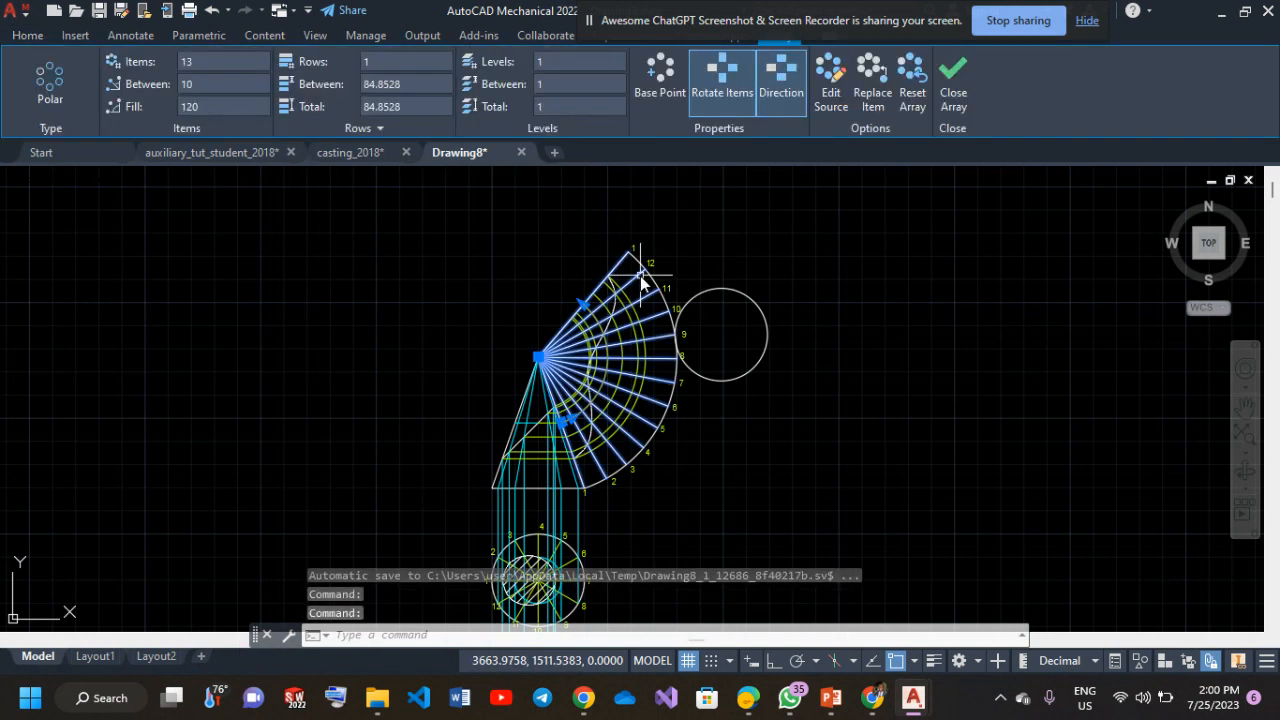
pyautogui.press('Delete')
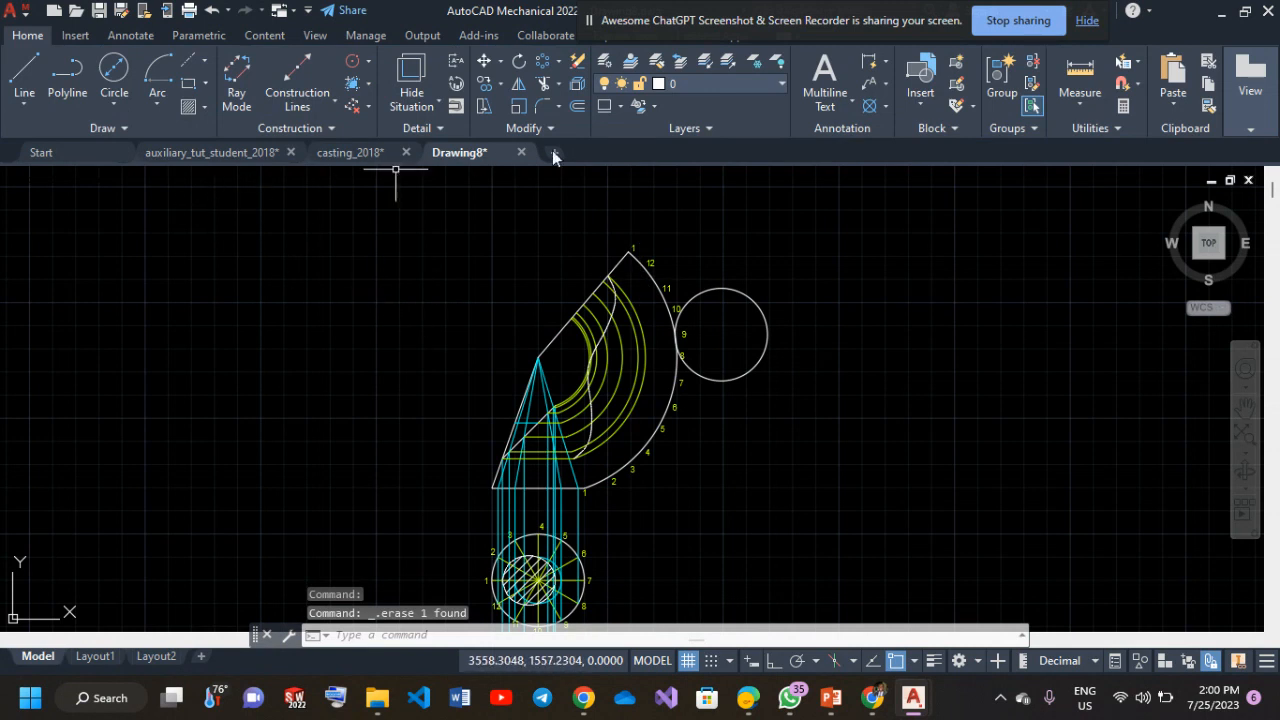
pyautogui.click(694, 83)
pyautogui.click(668, 196)
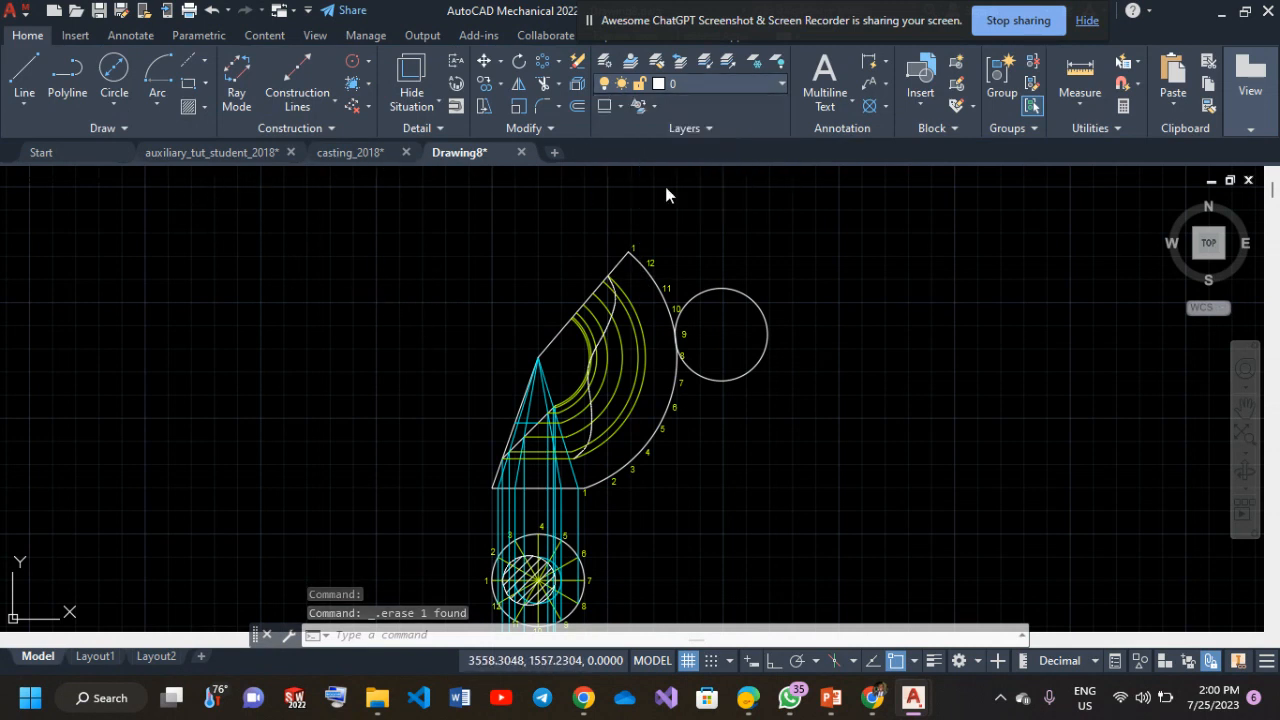
# Try a polar array of the cyan generator beside the cone's right edge about the apex, and undo the array.
pyautogui.click(542, 60)
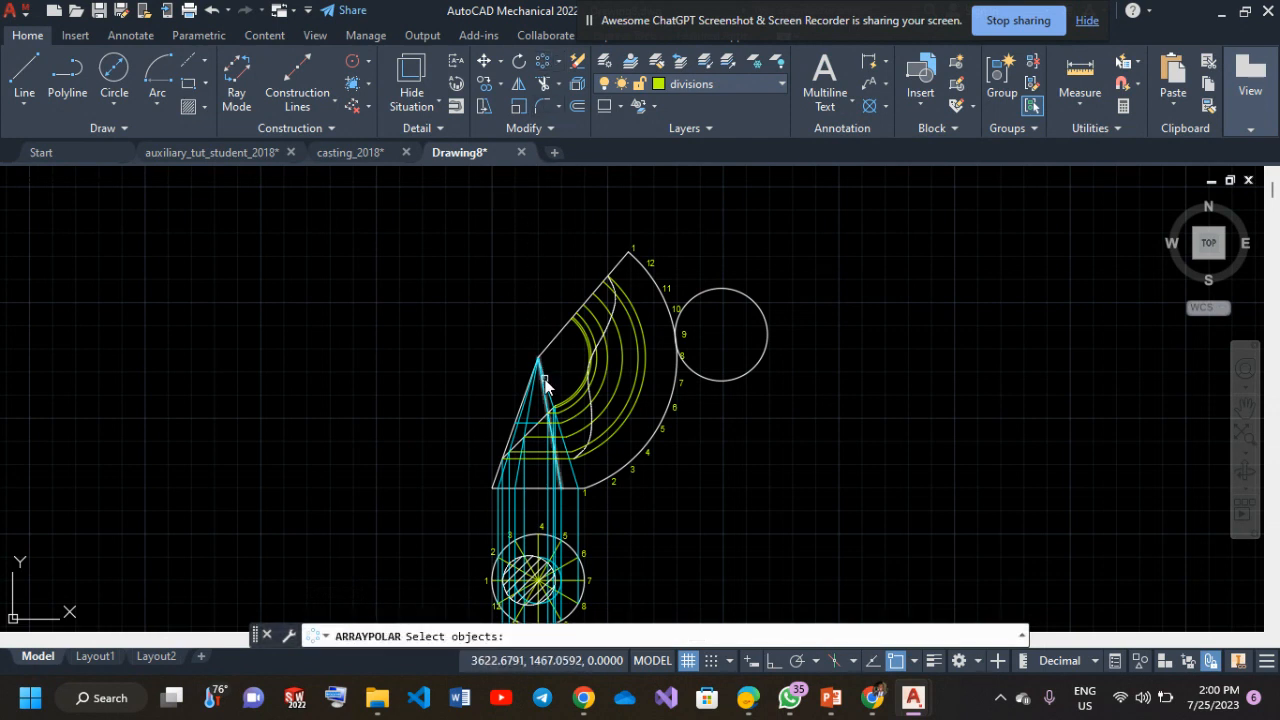
pyautogui.click(570, 468)
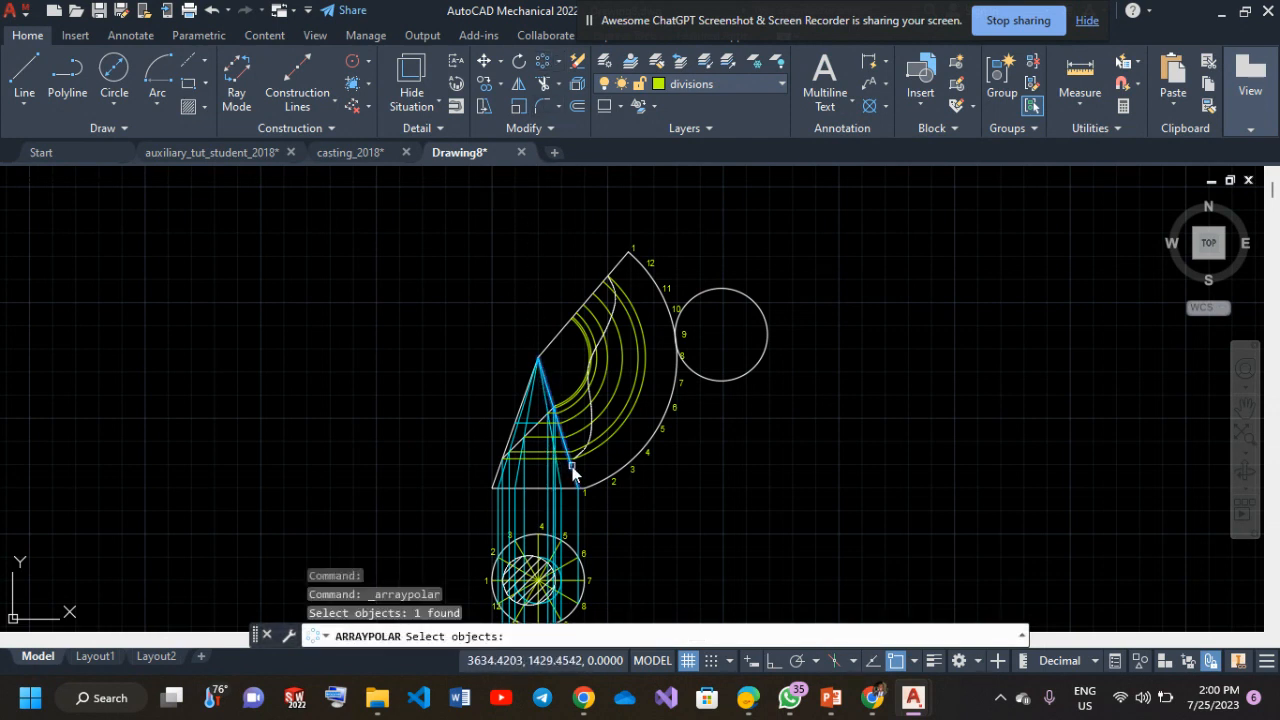
pyautogui.press('Return')
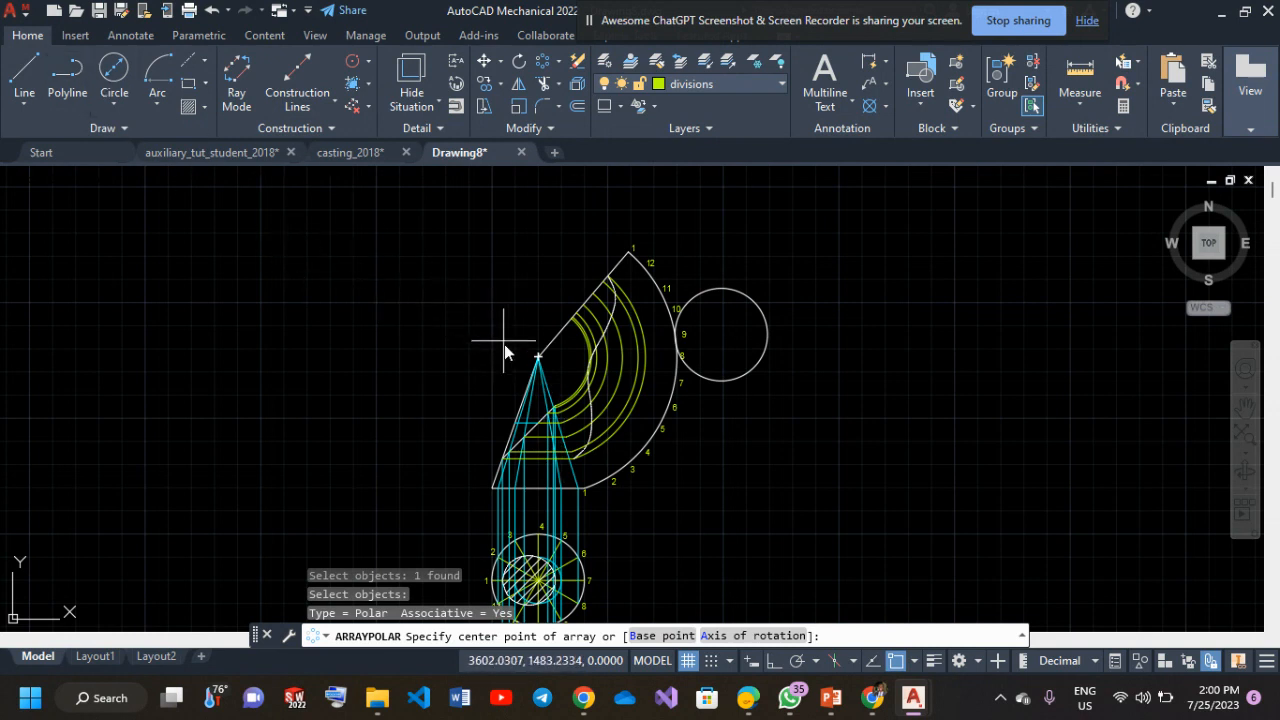
pyautogui.click(539, 357)
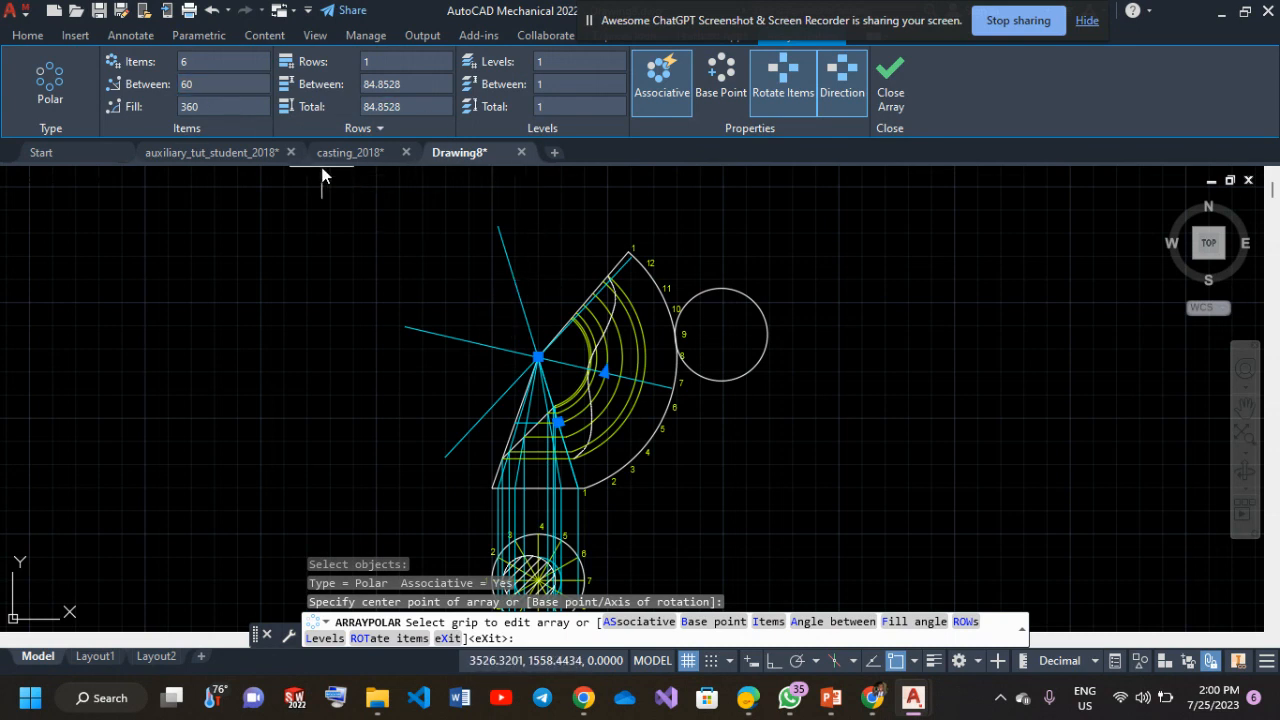
pyautogui.press('Escape')
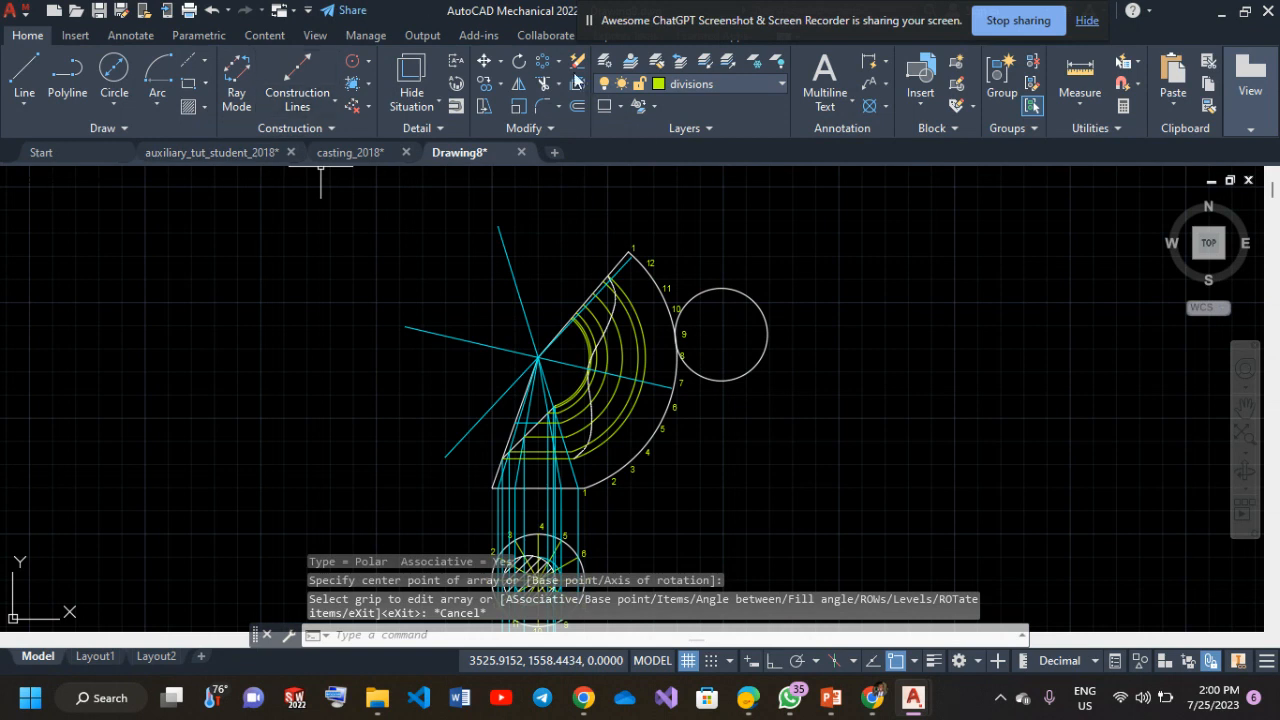
pyautogui.click(690, 84)
pyautogui.click(695, 196)
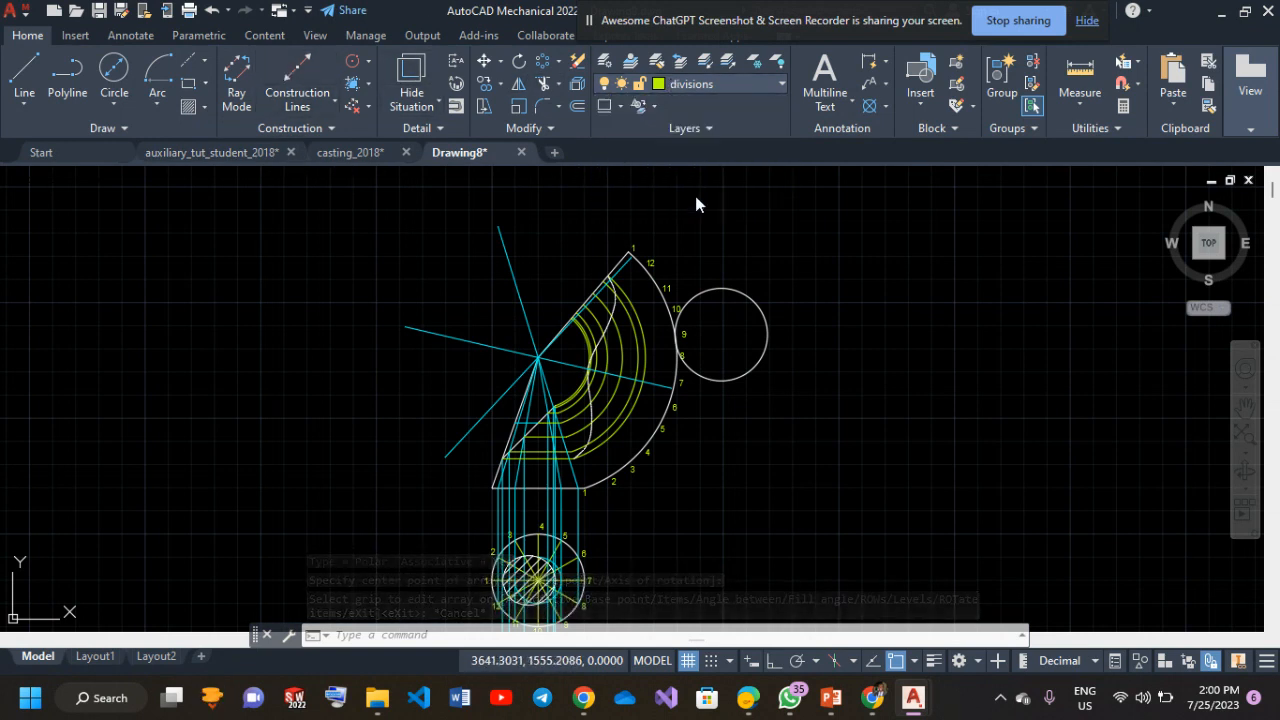
pyautogui.press('Escape')
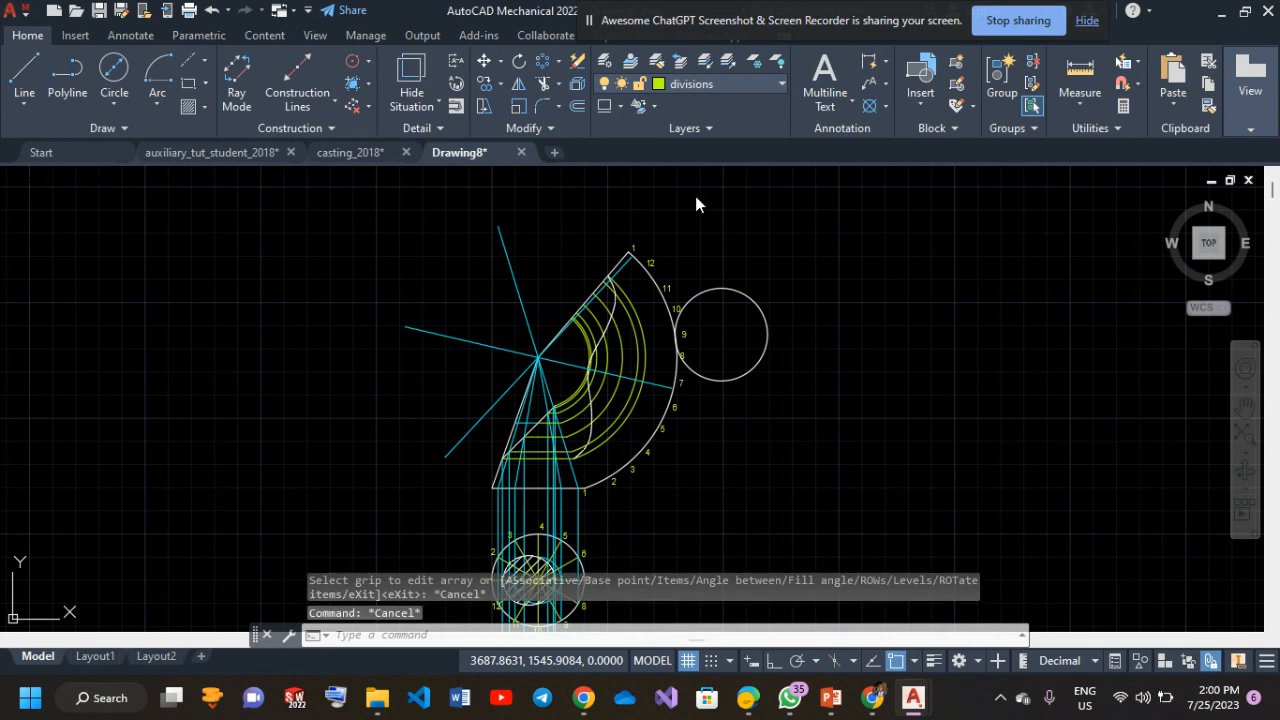
pyautogui.hotkey('ctrl', 'z')
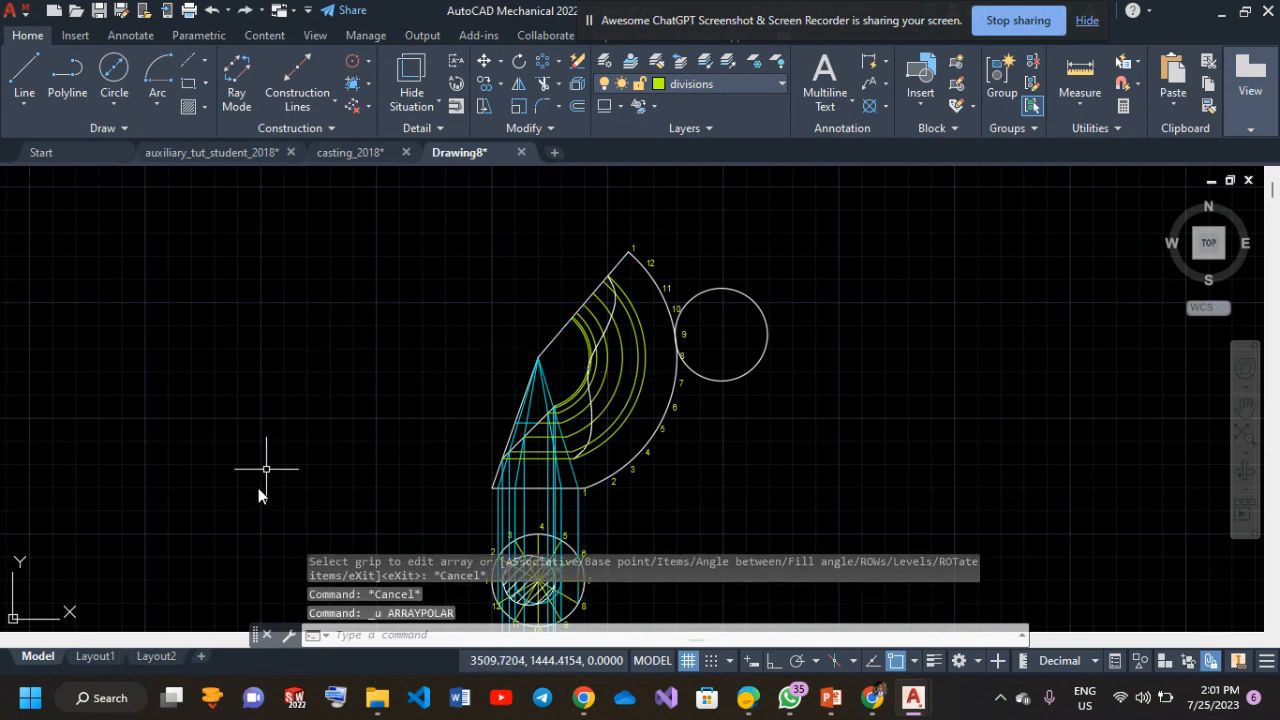
# Draw a line on the divisions layer from the cone's apex to point 1 at the right end of the base.
pyautogui.scroll(2, 263, 460)
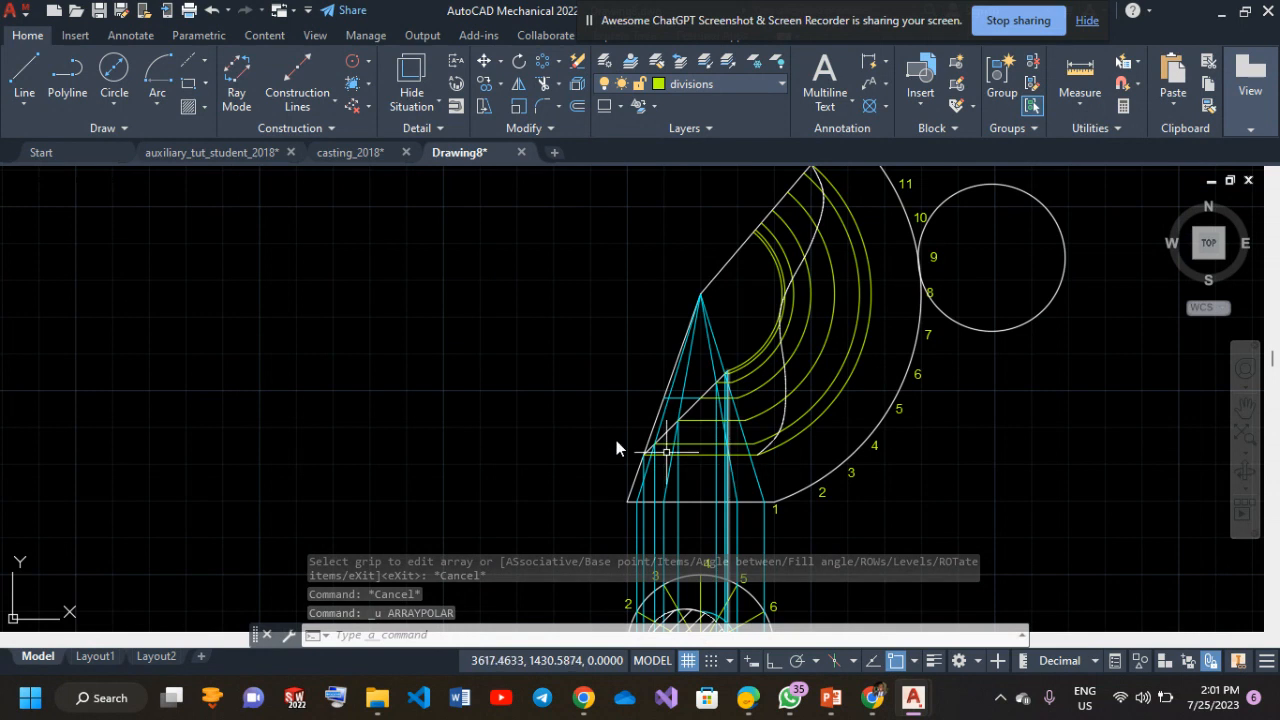
pyautogui.click(24, 74)
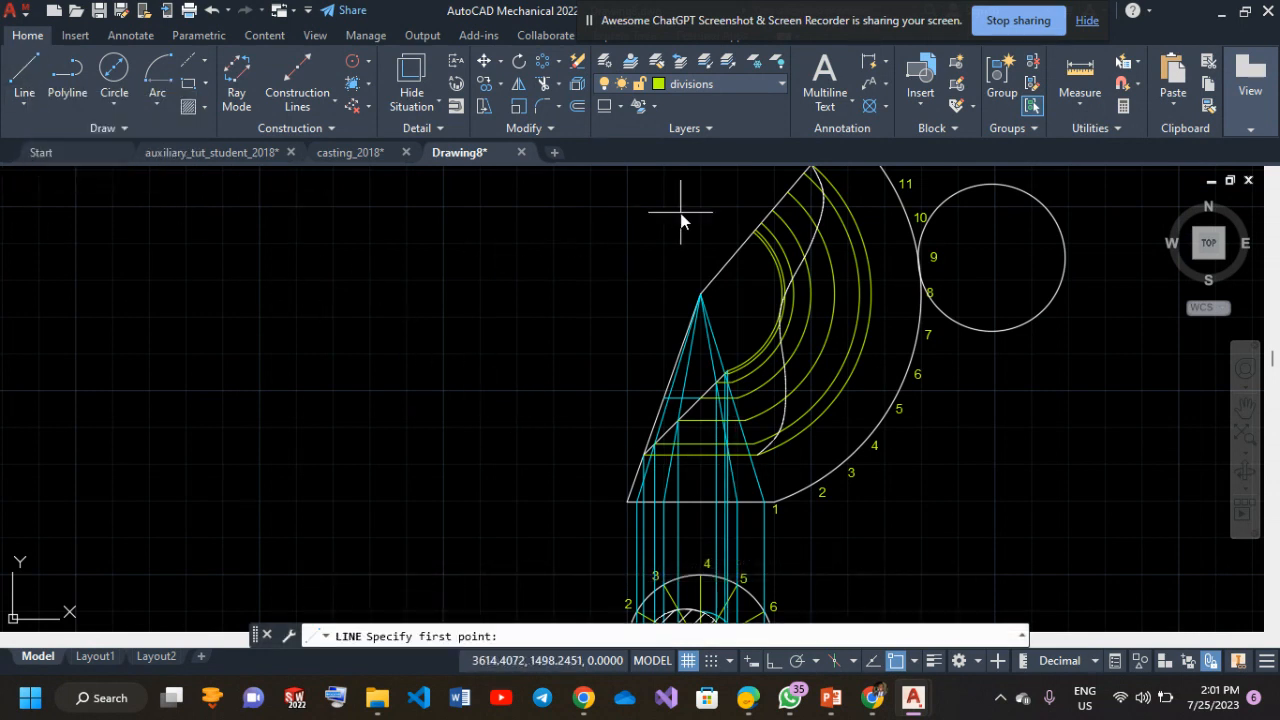
pyautogui.click(701, 293)
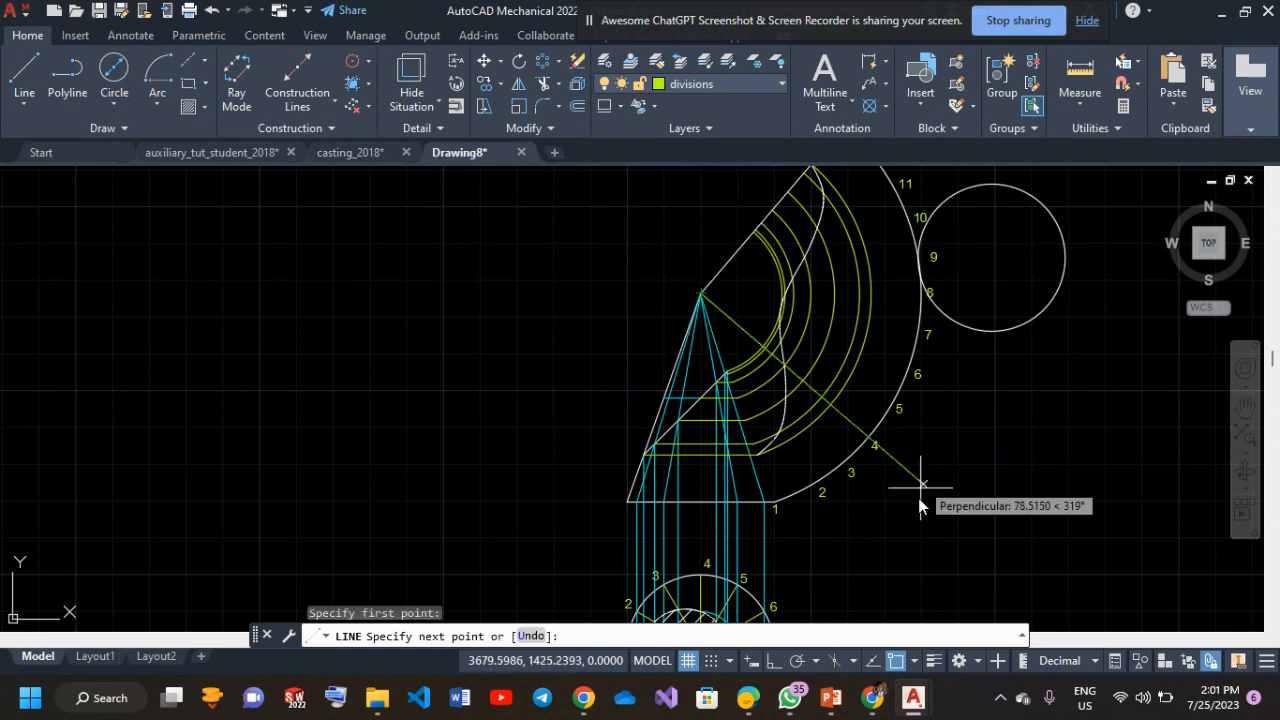
pyautogui.click(775, 501)
pyautogui.press('Return')
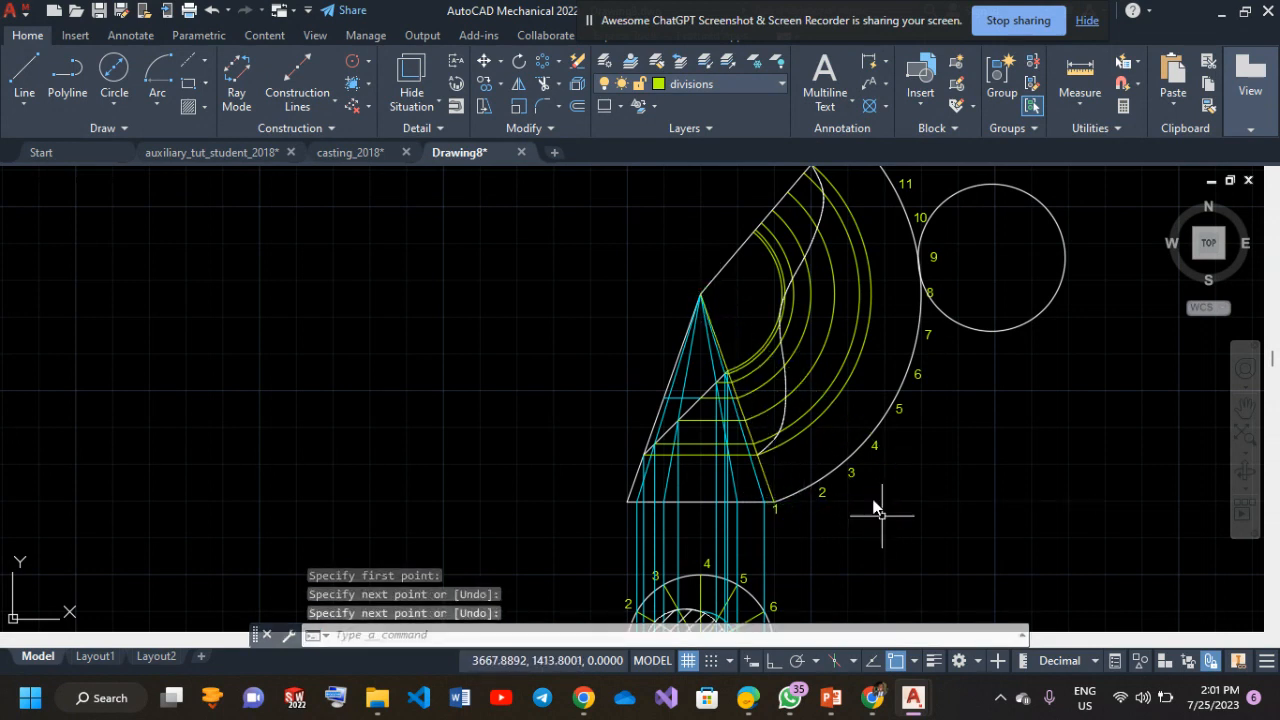
# Polar array the apex-to-point-1 line about the cone's apex with 13 items and a 120-degree fill angle.
pyautogui.scroll(-2, 853, 495)
pyautogui.moveTo(853, 495); pyautogui.dragTo(567, 523, button='middle')
pyautogui.scroll(2, 575, 530)
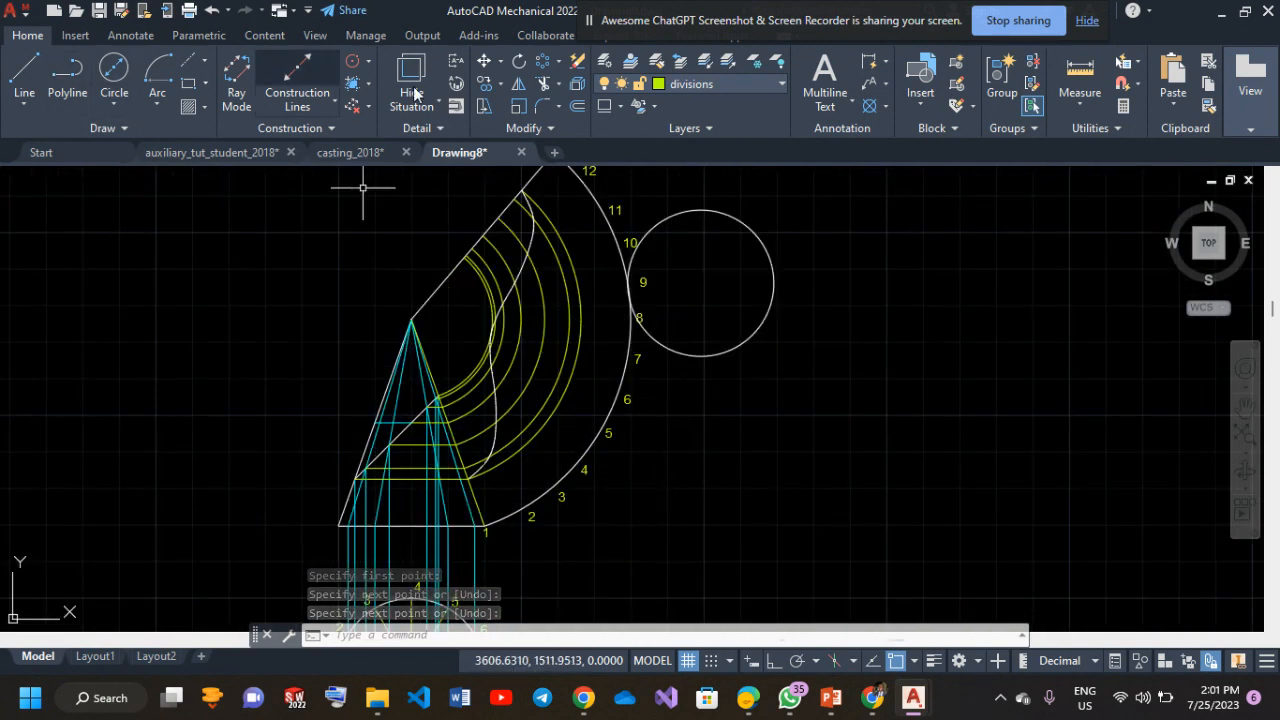
pyautogui.click(555, 63)
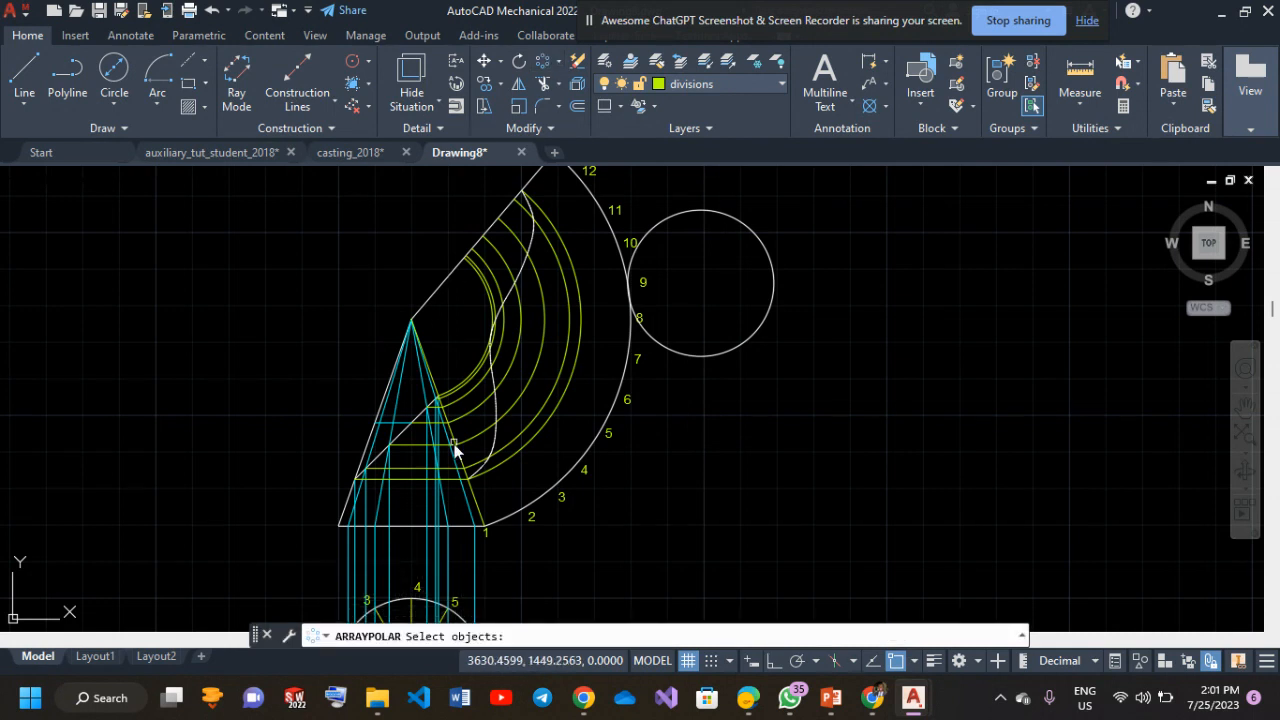
pyautogui.click(476, 501)
pyautogui.press('Return')
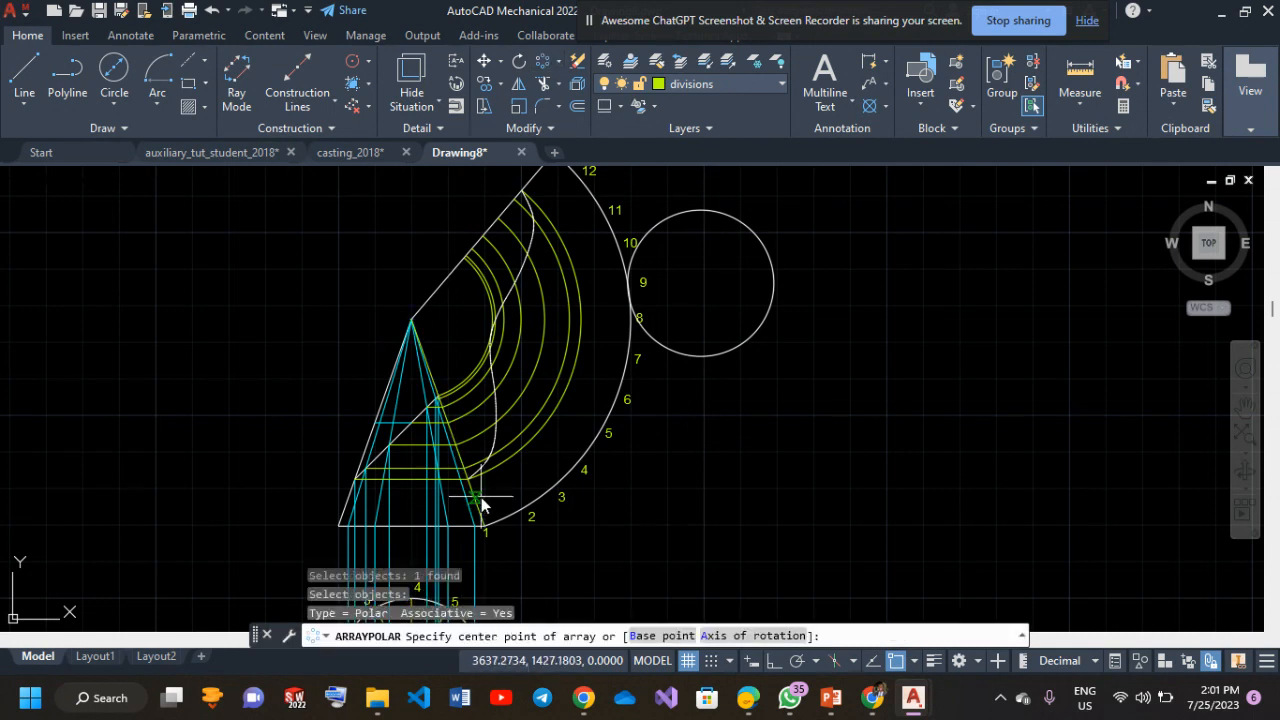
pyautogui.click(411, 321)
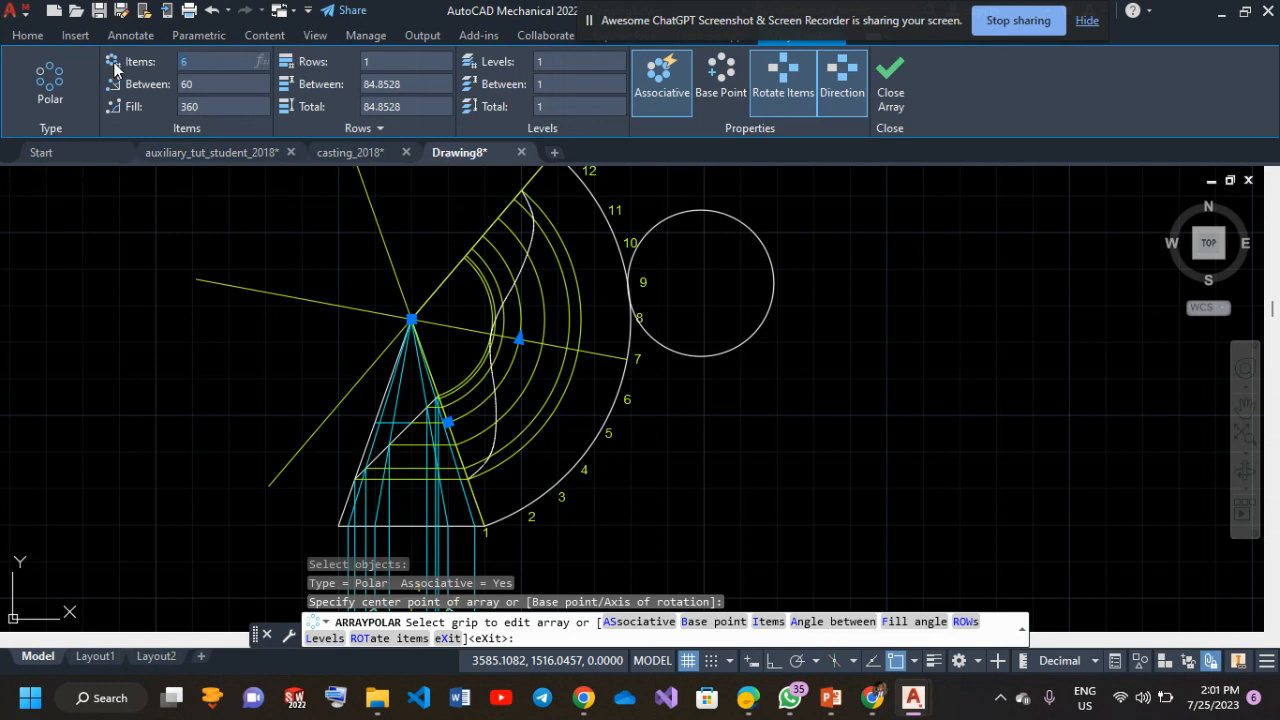
pyautogui.write('13')
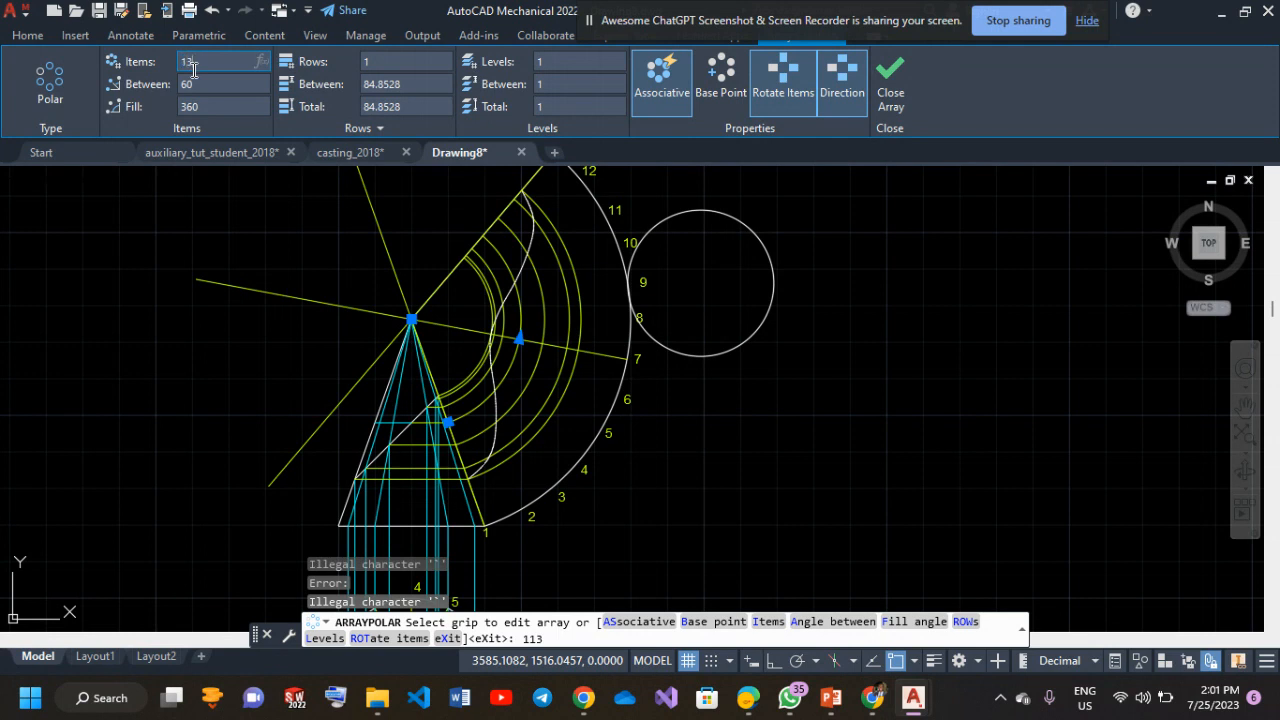
pyautogui.press('Return')
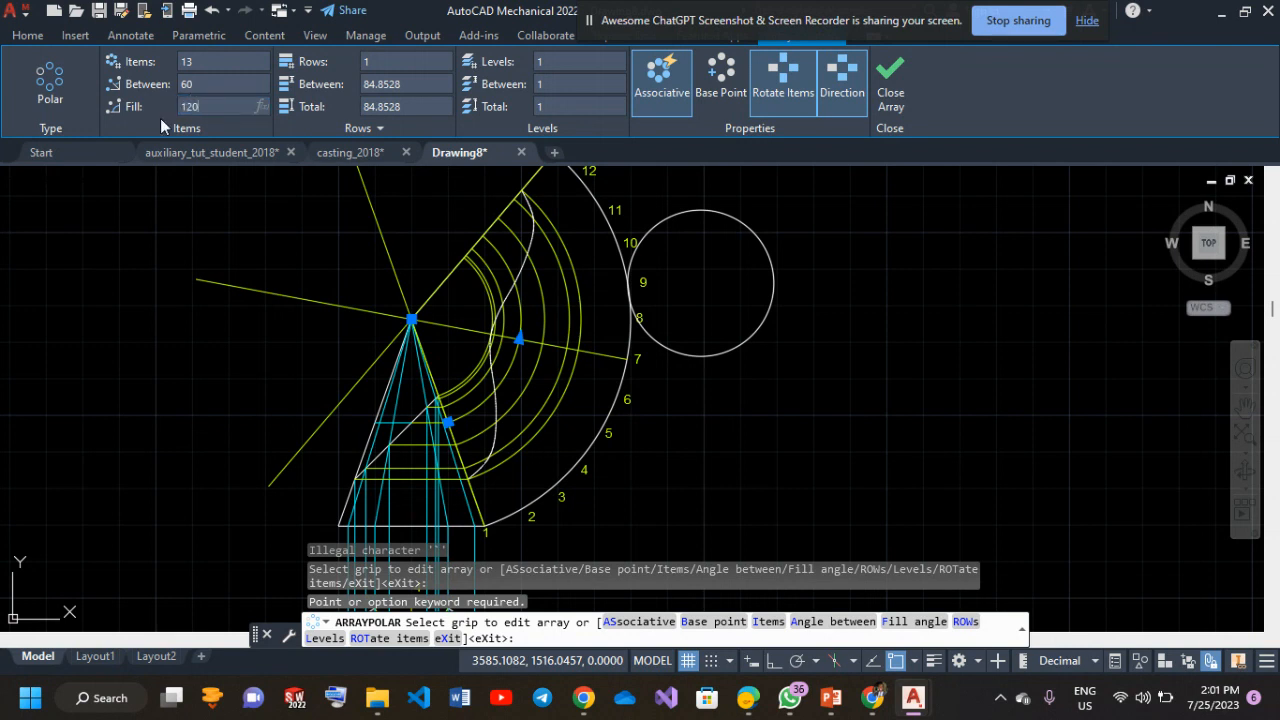
pyautogui.press('Return')
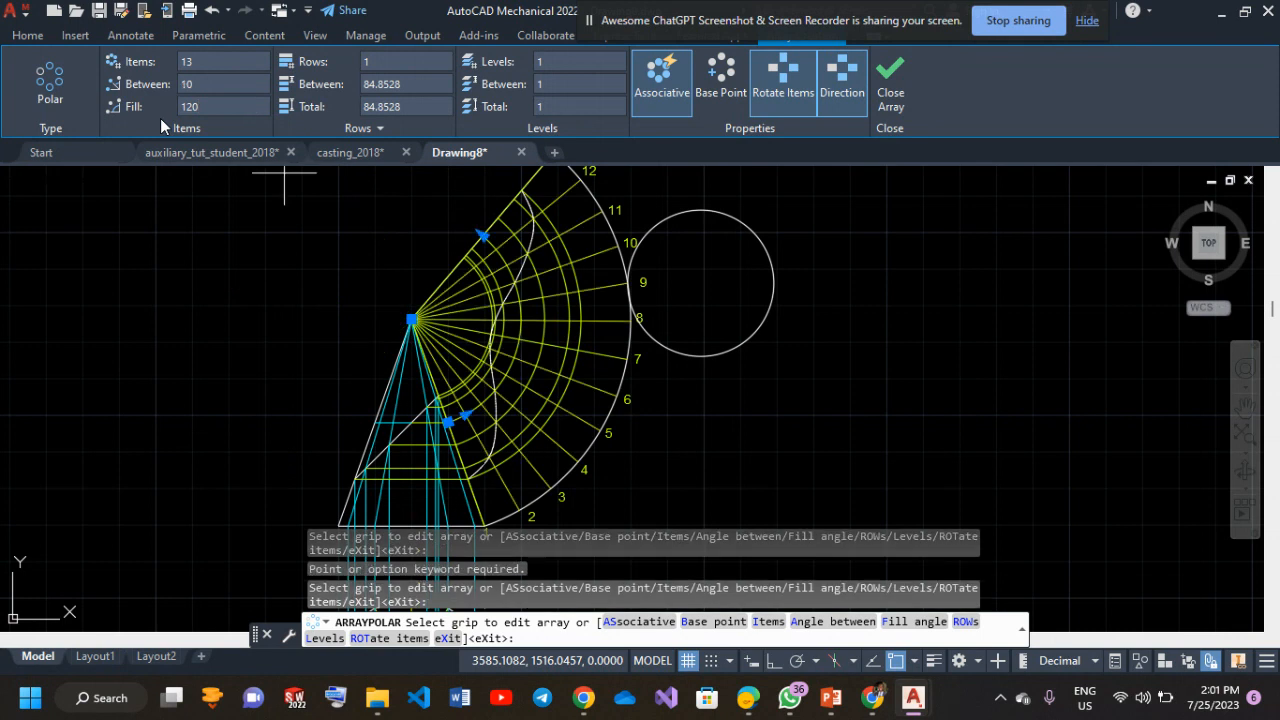
pyautogui.click(889, 80)
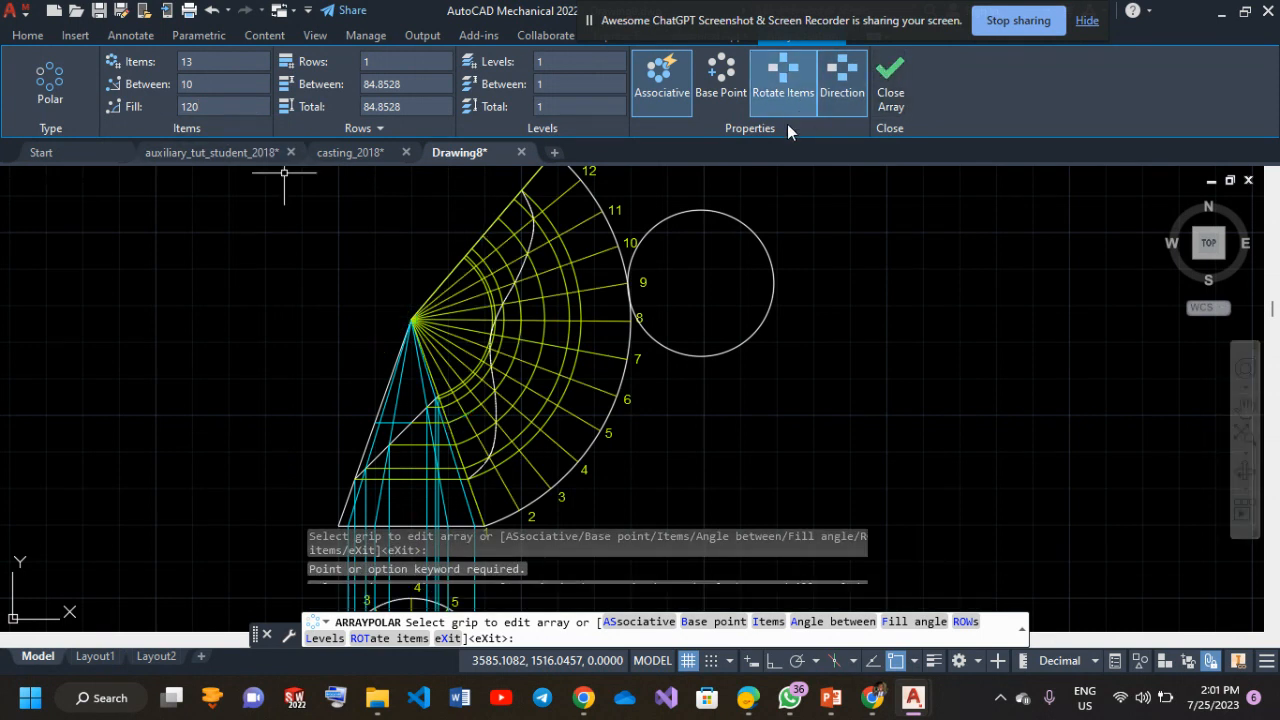
# Turn off the divisions layer even though it is the current layer.
pyautogui.moveTo(715, 375); pyautogui.dragTo(851, 356, button='middle')
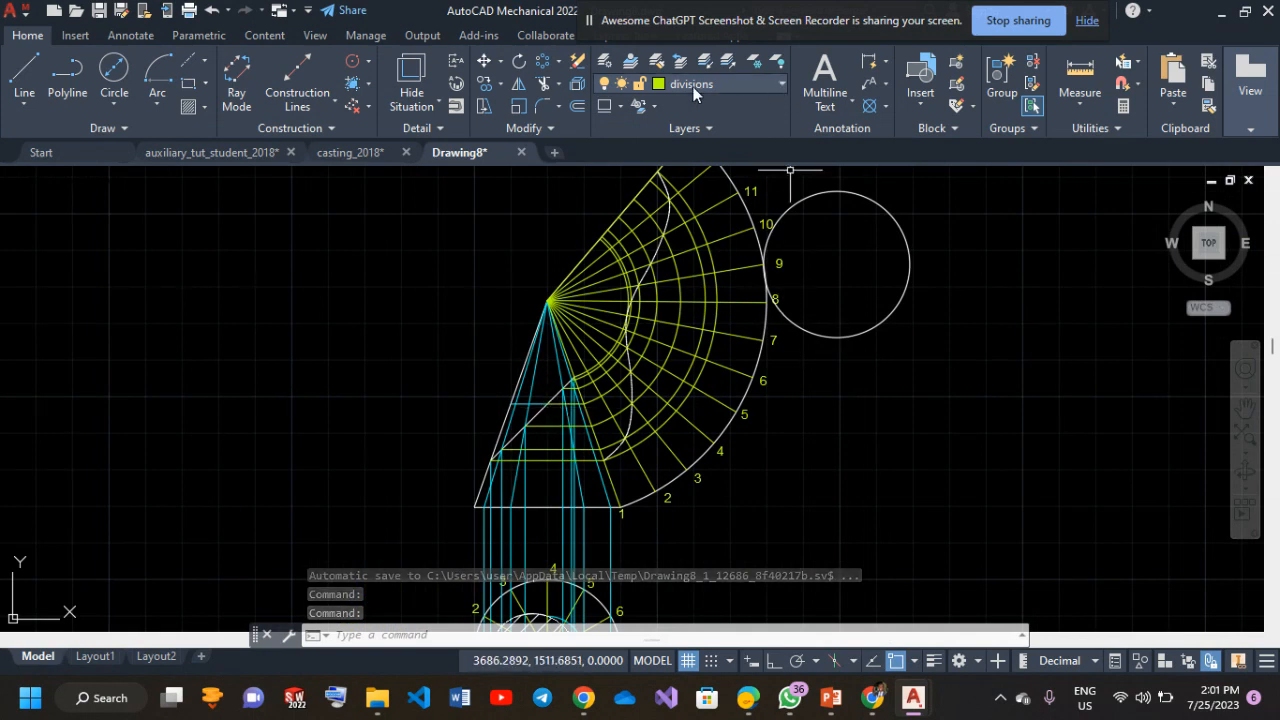
pyautogui.click(606, 83)
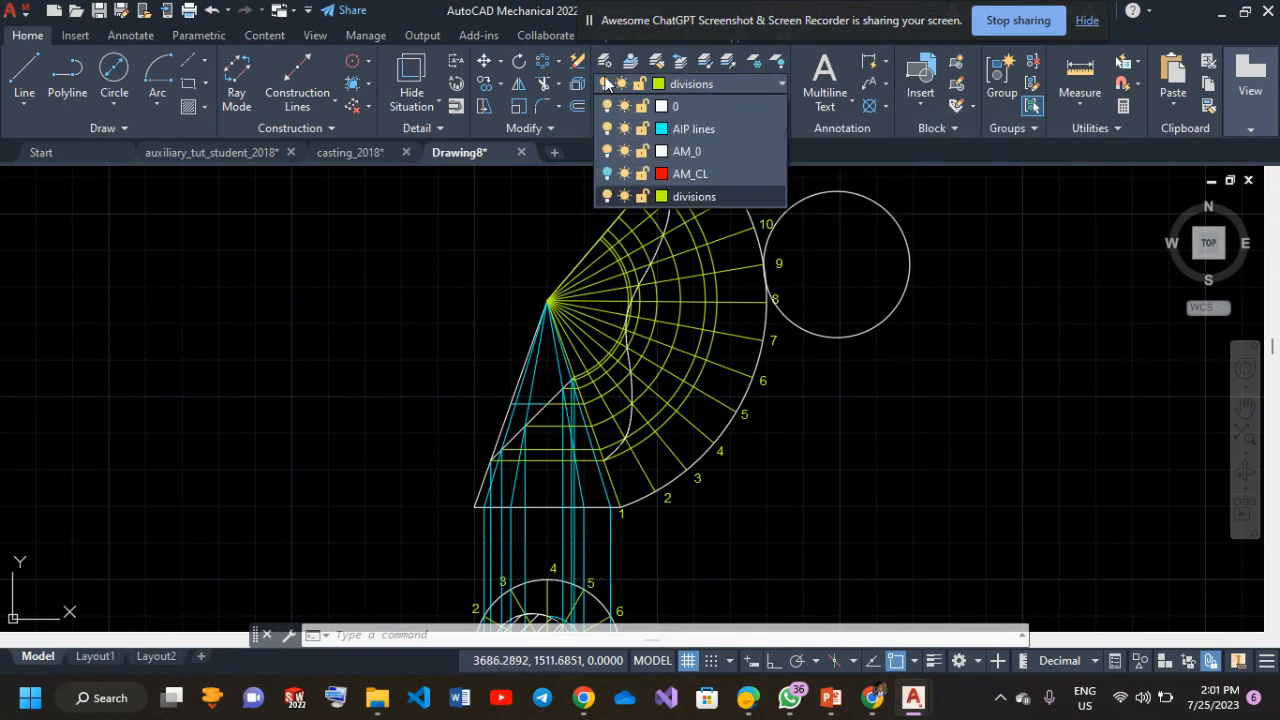
pyautogui.click(606, 198)
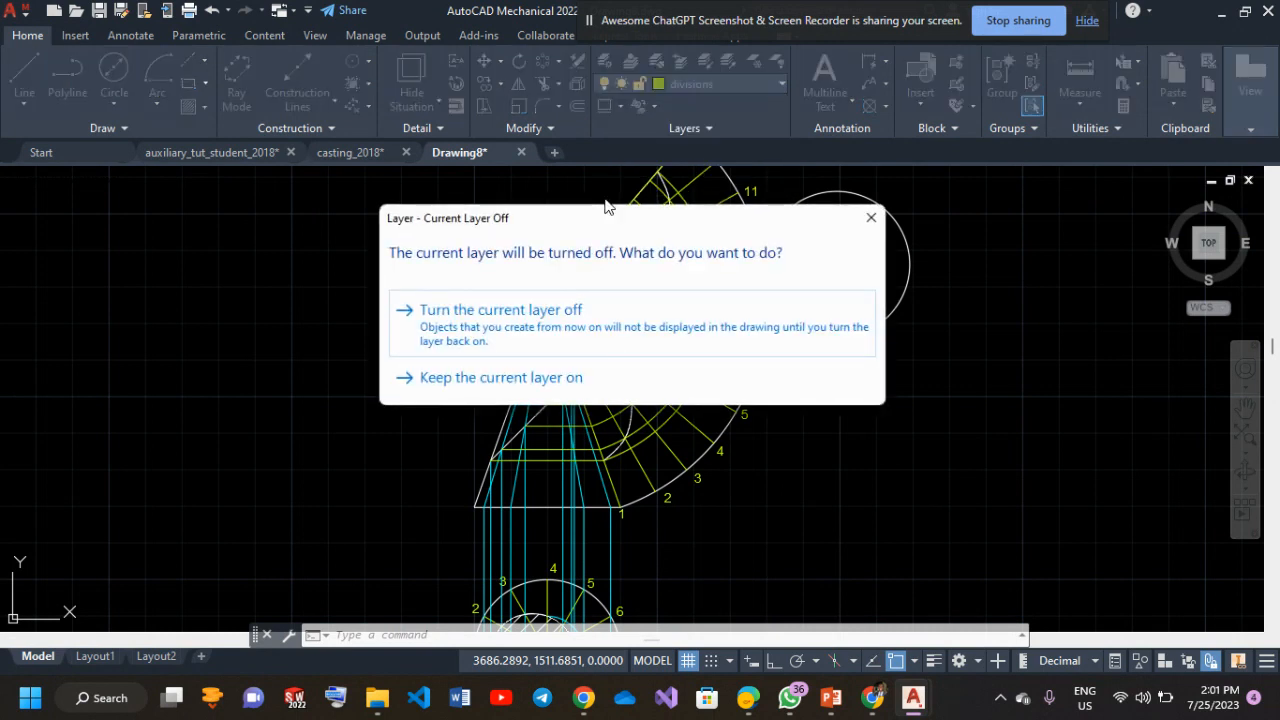
pyautogui.click(623, 310)
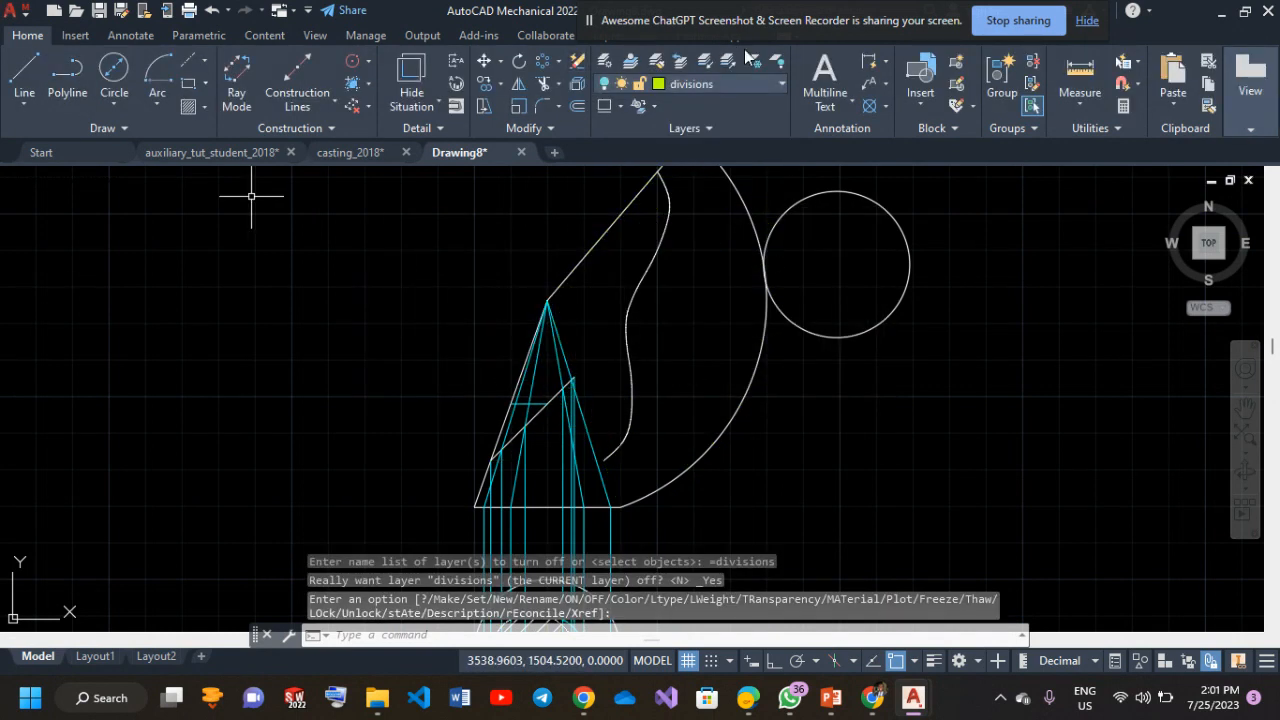
# Make layer 0 current and draw a line from the cone's apex to the right end of its base.
pyautogui.click(750, 89)
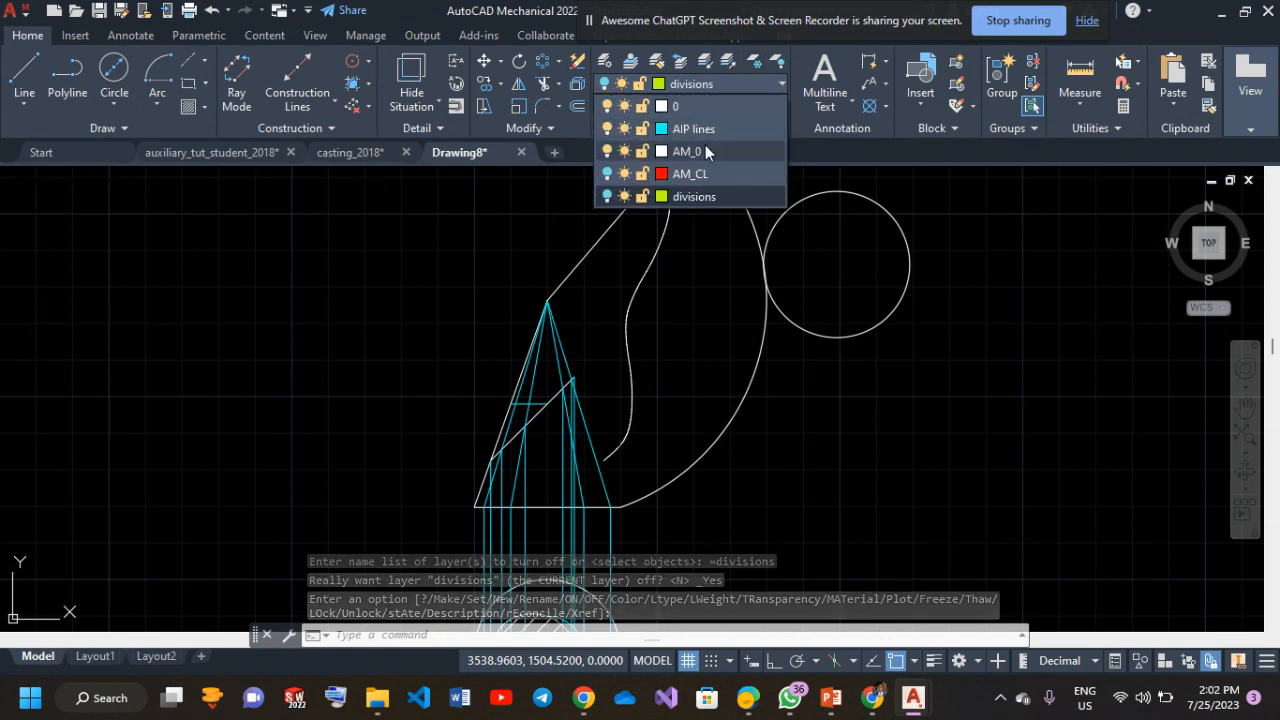
pyautogui.click(690, 106)
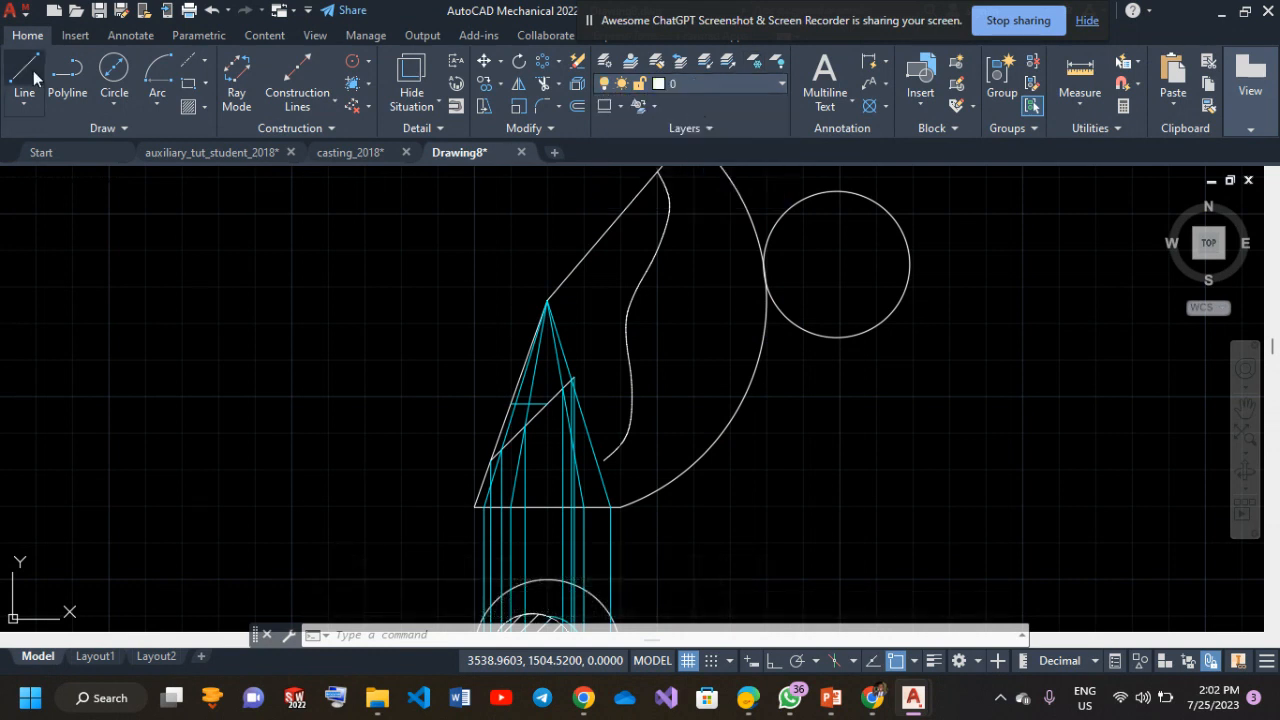
pyautogui.write('l')
pyautogui.press('Return')
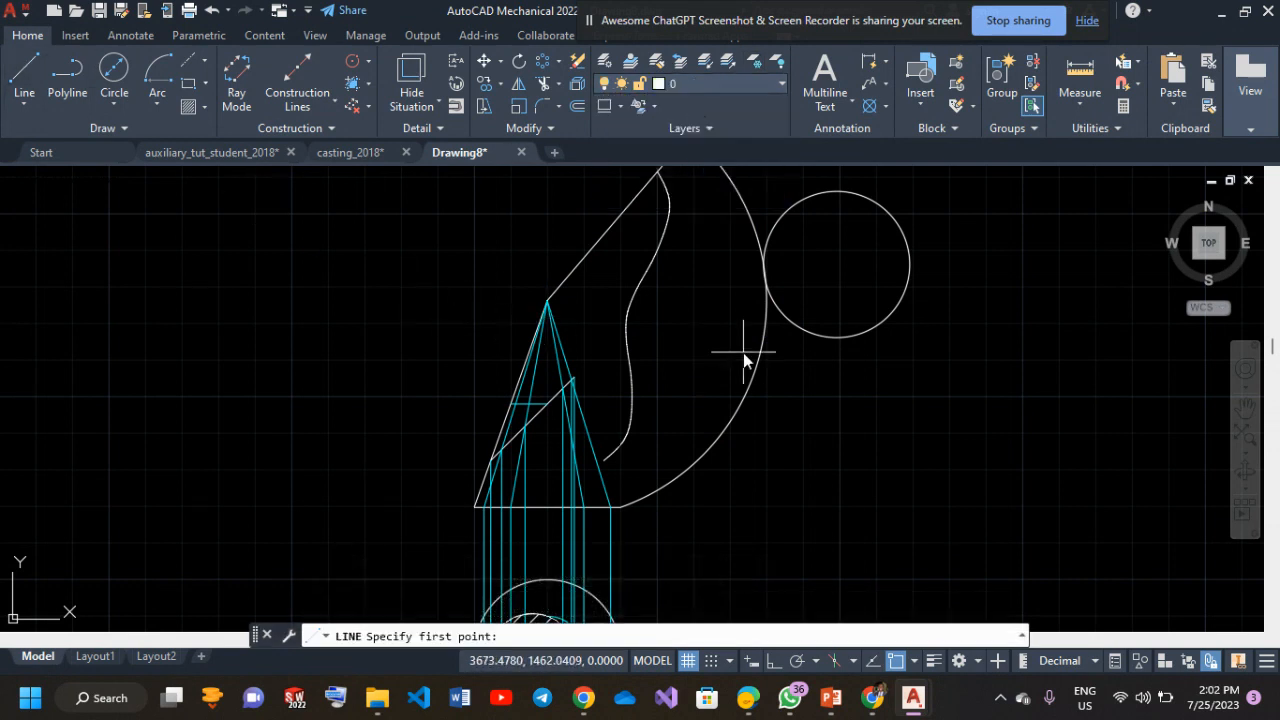
pyautogui.click(547, 300)
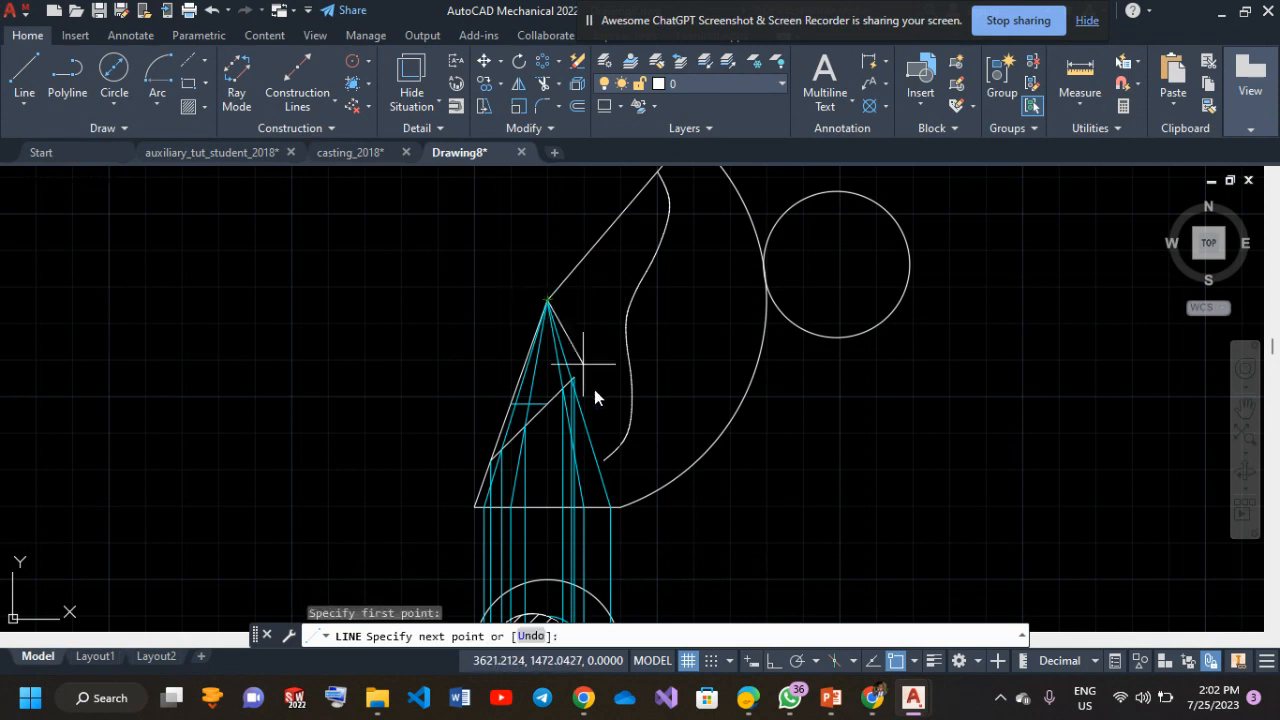
pyautogui.click(621, 507)
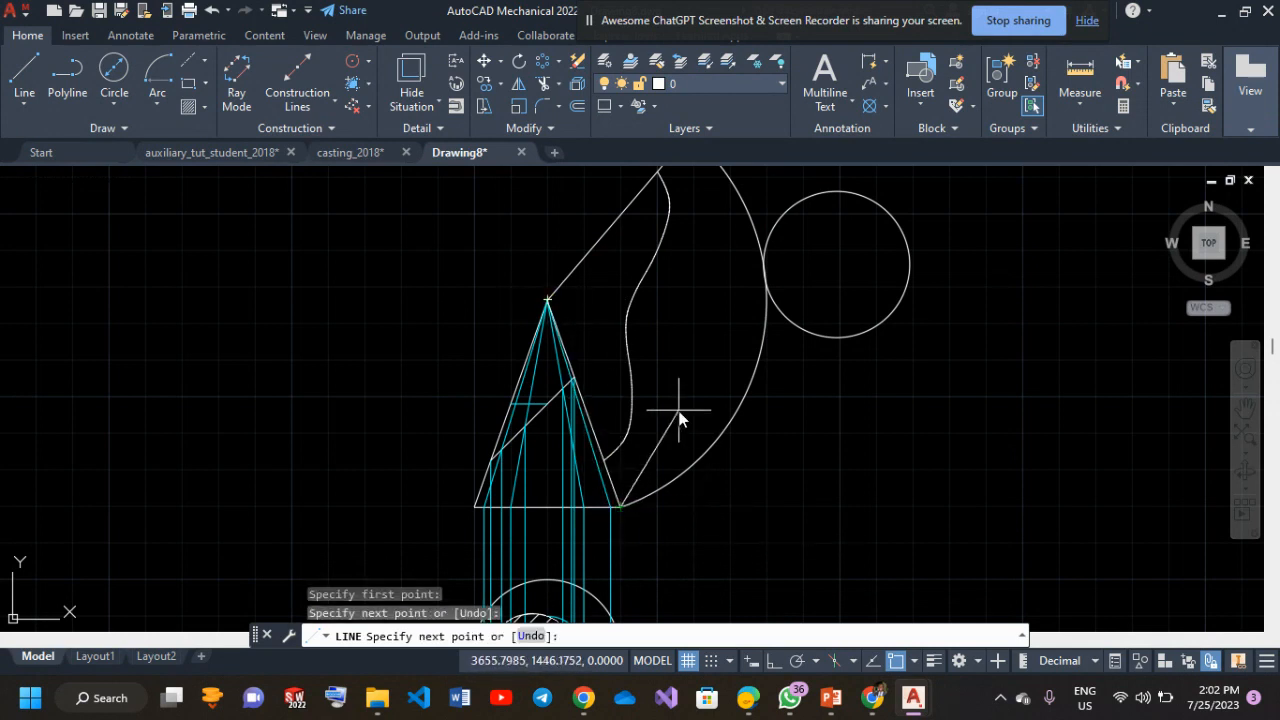
pyautogui.press('Escape')
pyautogui.moveTo(671, 388); pyautogui.dragTo(662, 527, button='middle')
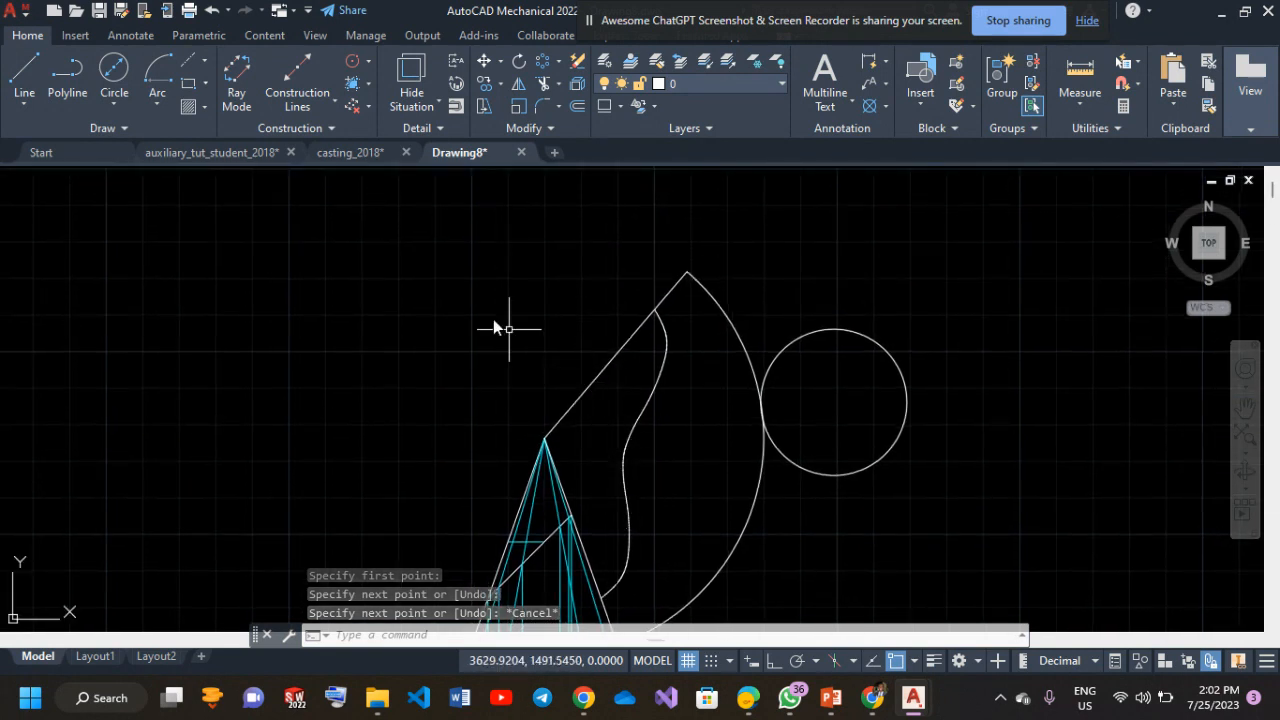
pyautogui.write('tr')
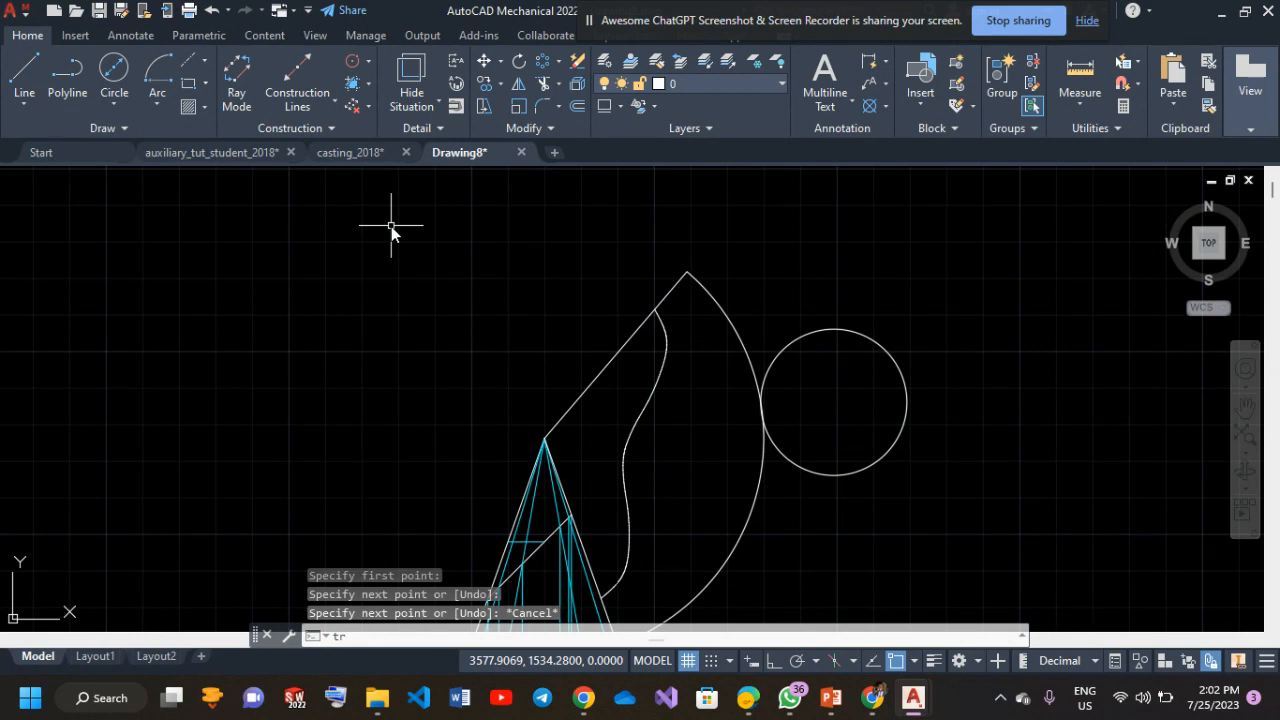
pyautogui.press('Escape')
pyautogui.write('`')
pyautogui.press('Escape')
pyautogui.press('Escape')
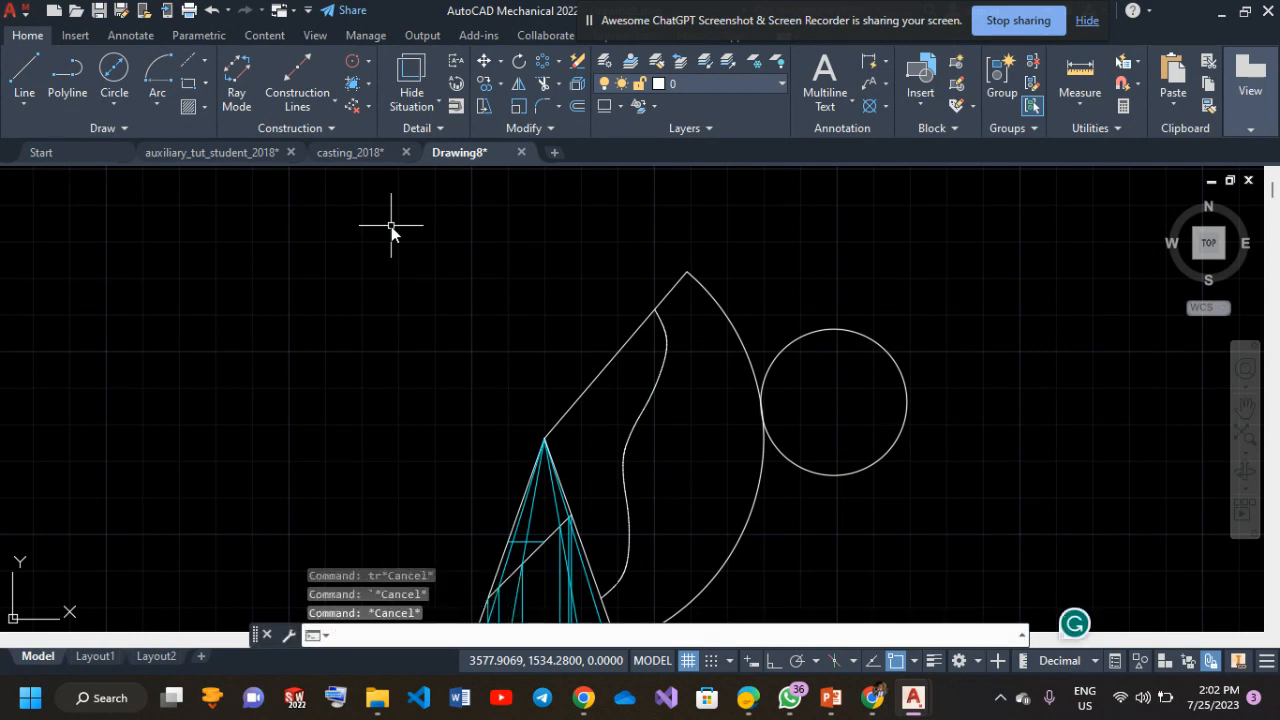
# Trim the development's upper straight edge between the apex and the cut curve.
pyautogui.write('trim')
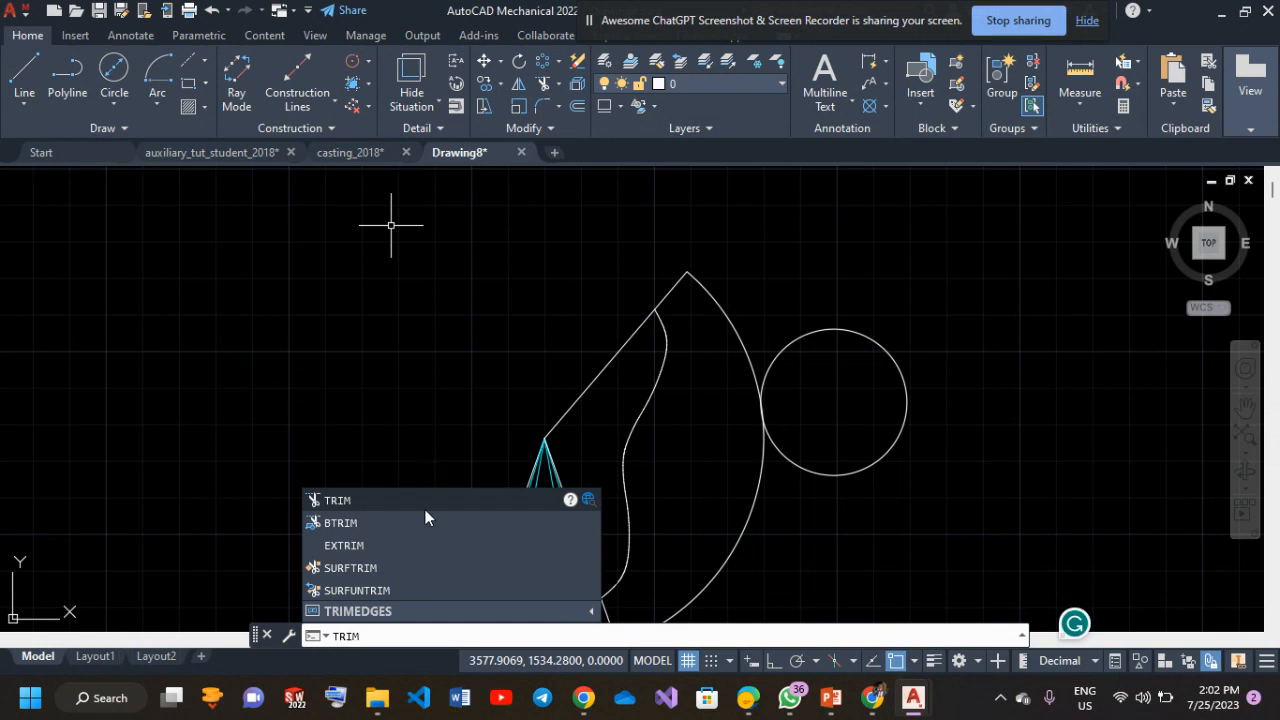
pyautogui.press('Return')
pyautogui.moveTo(590, 316)
pyautogui.mouseDown()
pyautogui.moveTo(651, 404)
pyautogui.moveTo(617, 354)
pyautogui.moveTo(618, 366)
pyautogui.mouseUp()
pyautogui.hotkey('ctrl', 'z')
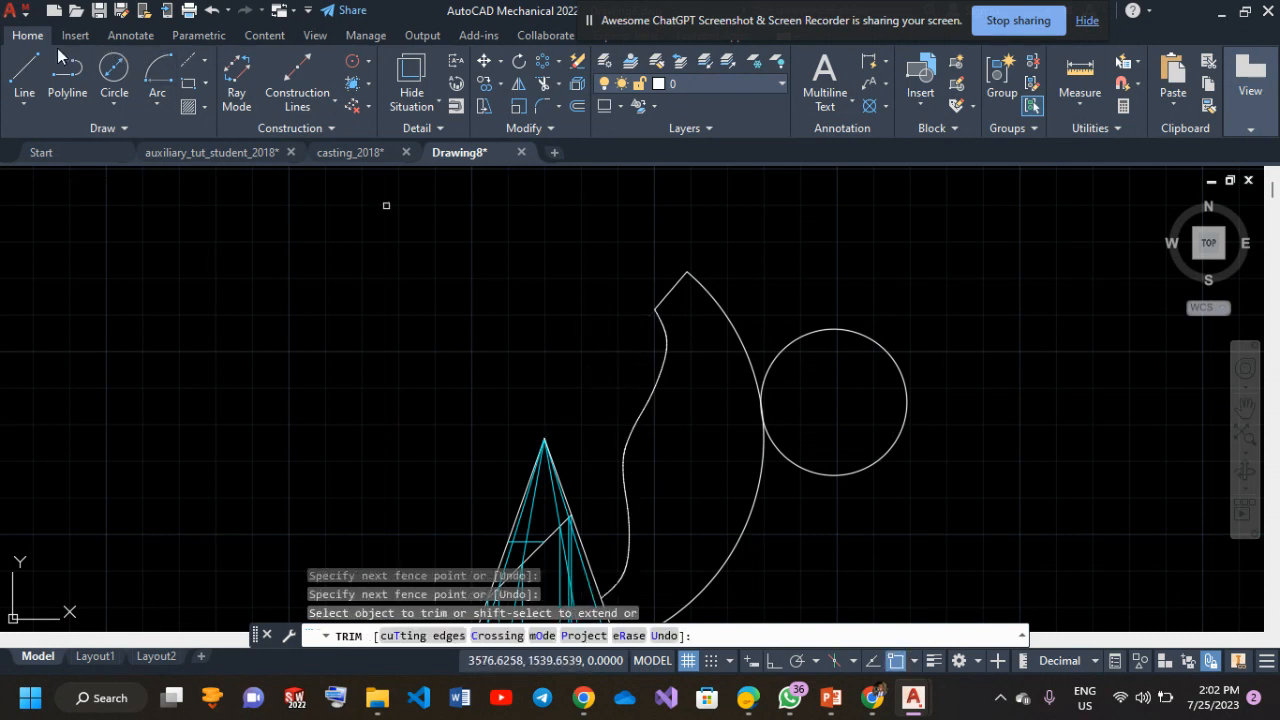
pyautogui.press('Escape')
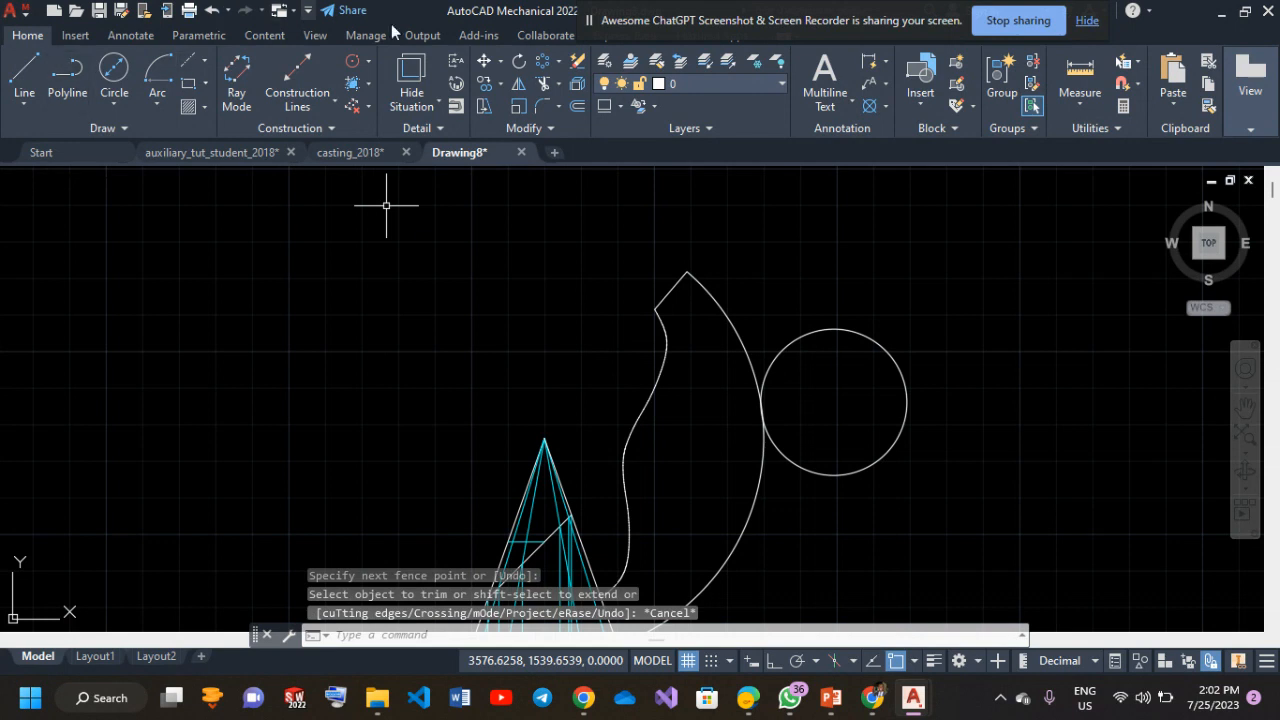
# Turn on the AM_CL and divisions layers and make divisions the current layer.
pyautogui.click(671, 86)
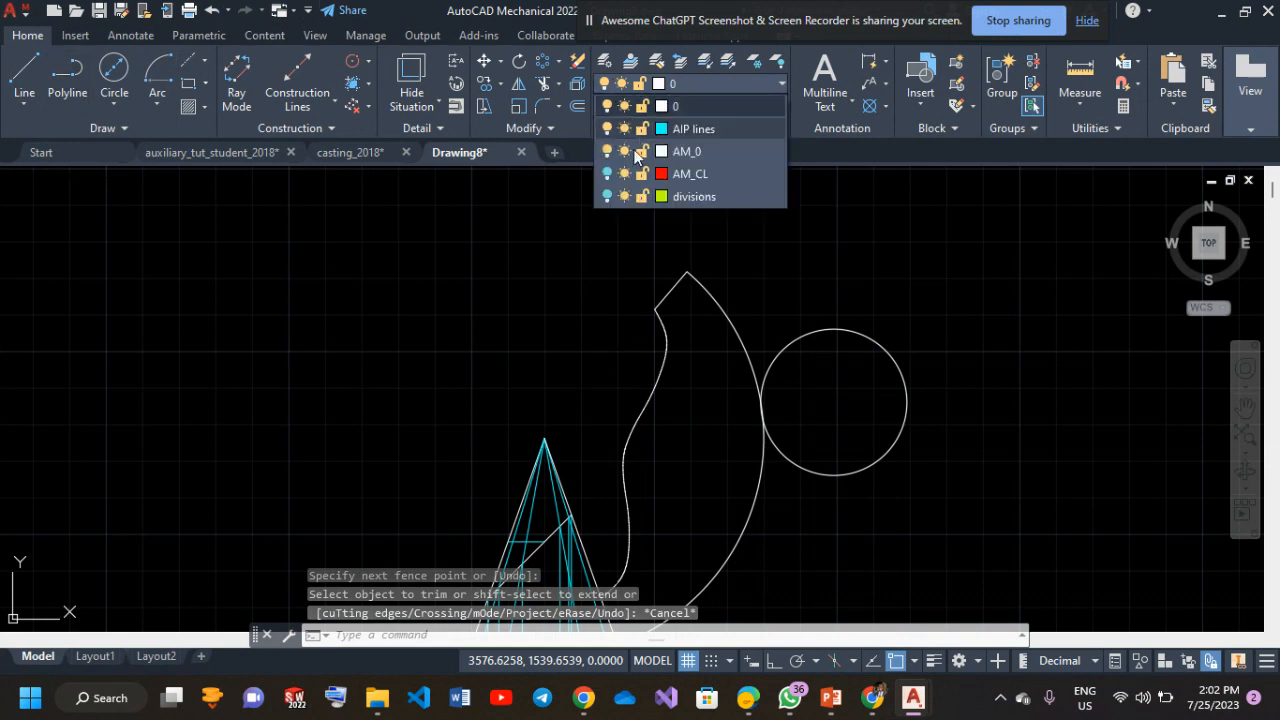
pyautogui.click(607, 174)
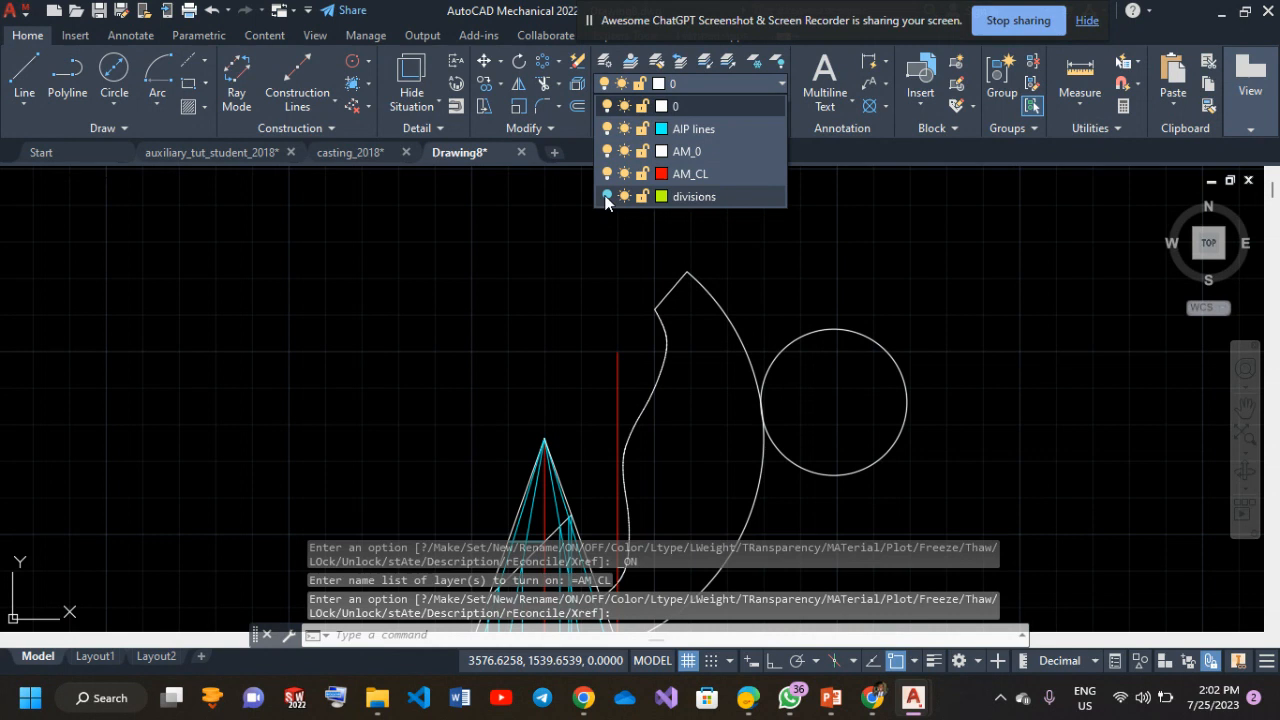
pyautogui.click(607, 197)
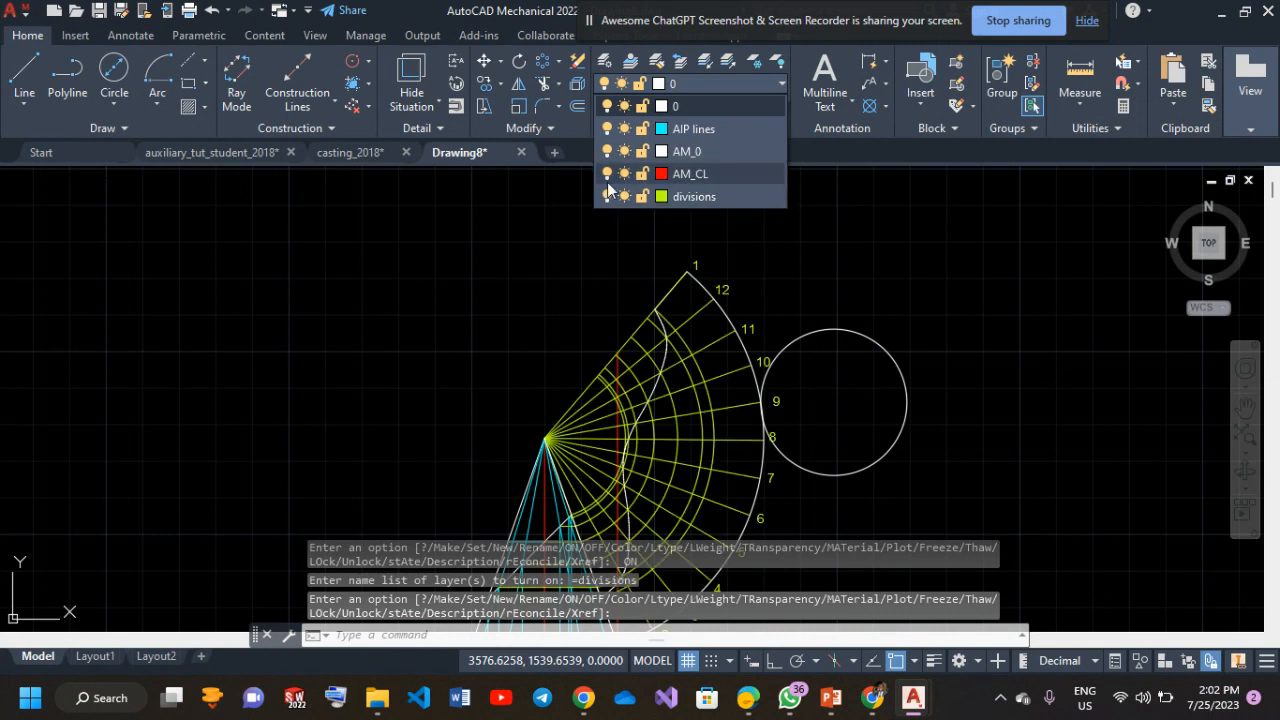
pyautogui.click(686, 197)
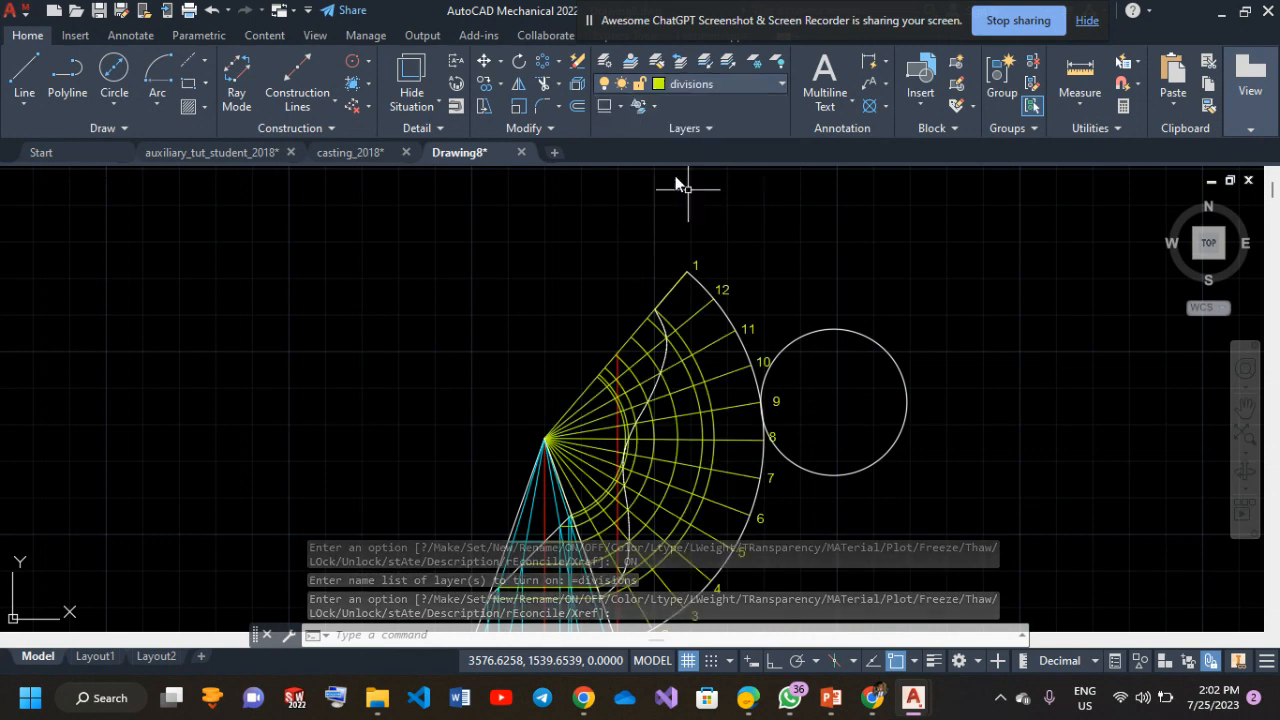
# Draw a line on the divisions layer between the cone's apex and the upper end of the cut curve.
pyautogui.click(24, 72)
pyautogui.click(652, 311)
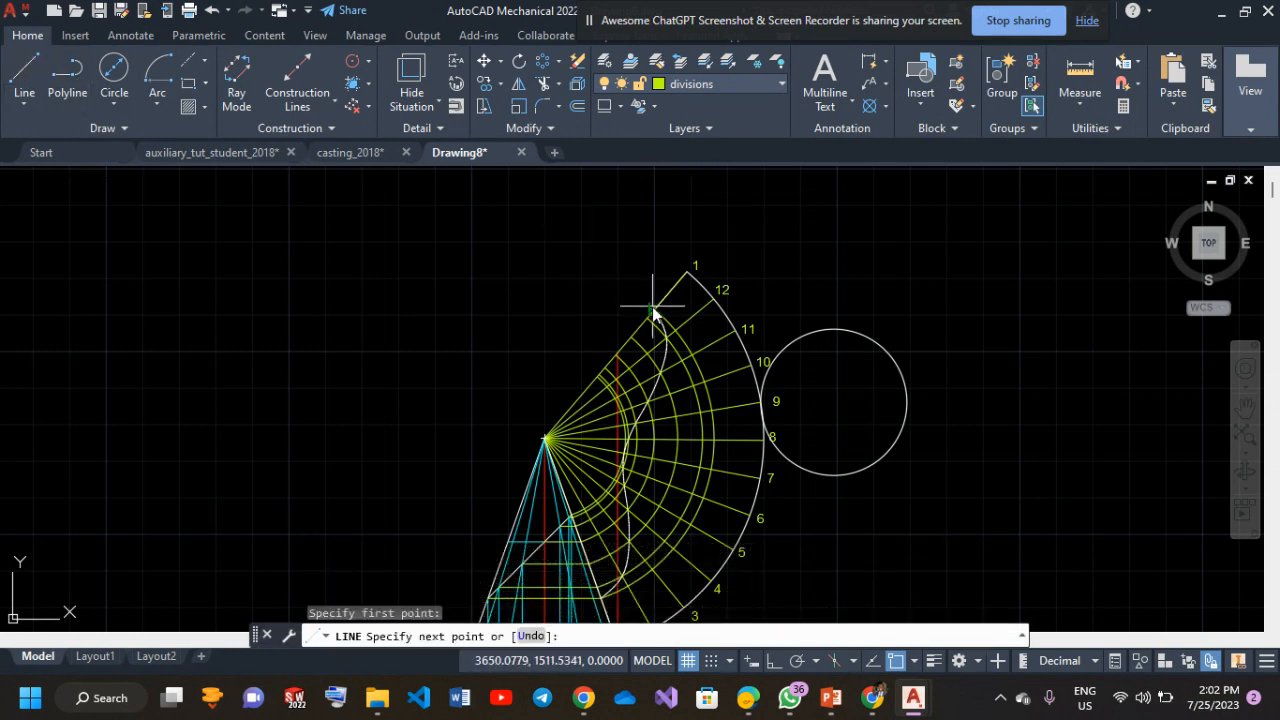
pyautogui.click(545, 439)
pyautogui.press('Return')
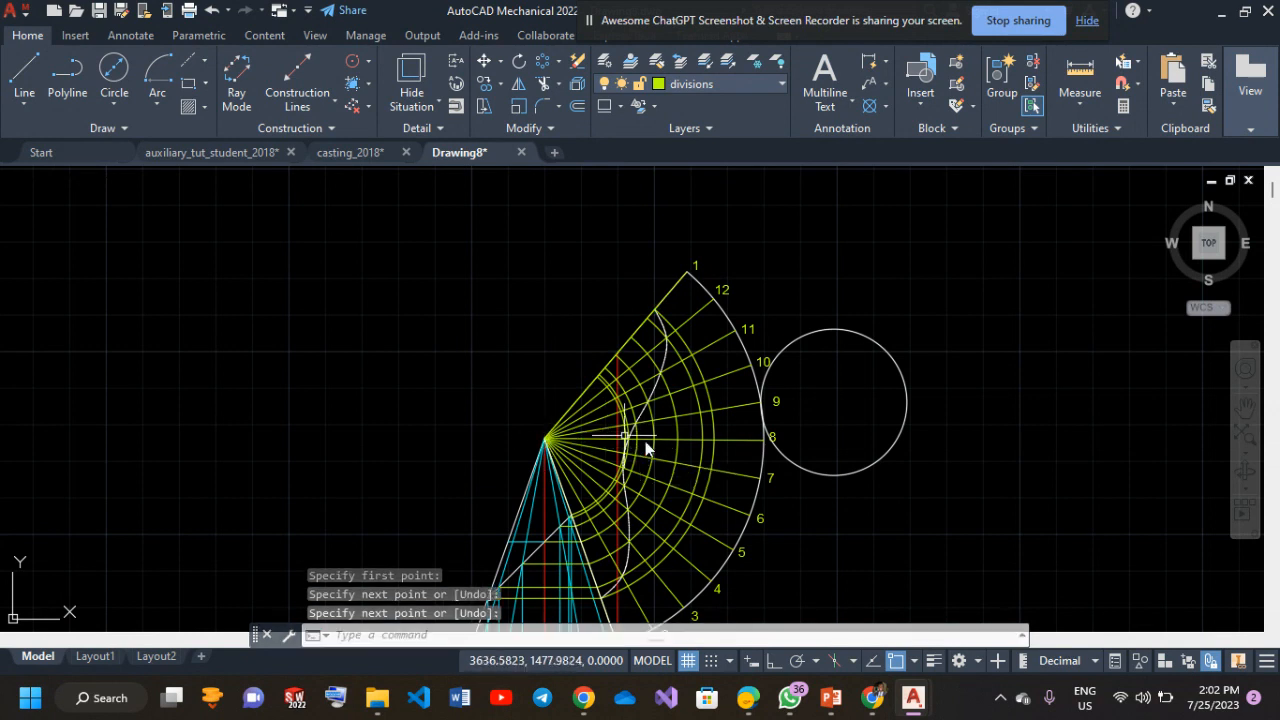
# Hide the generators, arcs and point numbers by turning off the current divisions layer.
pyautogui.scroll(-2, 645, 441)
pyautogui.moveTo(694, 514); pyautogui.dragTo(651, 371, button='middle')
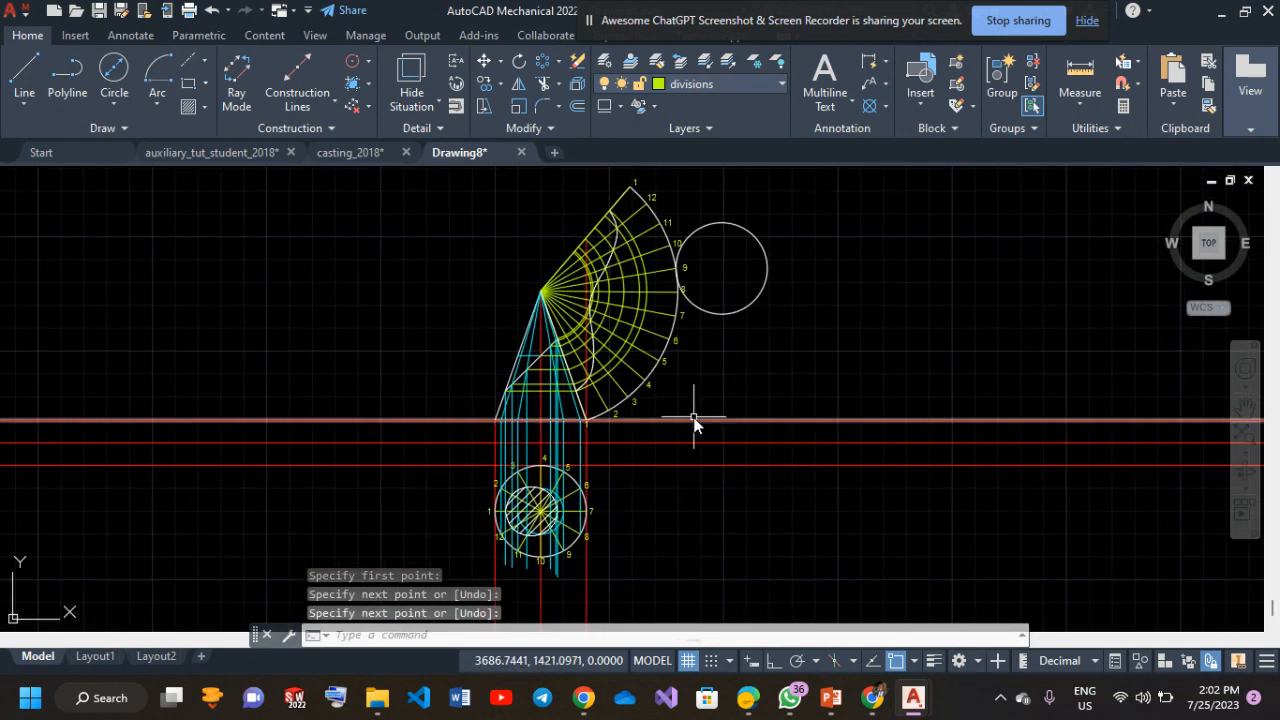
pyautogui.scroll(-2, 694, 424)
pyautogui.scroll(4, 623, 457)
pyautogui.moveTo(623, 457)
pyautogui.mouseDown(button='middle')
pyautogui.moveTo(776, 446)
pyautogui.moveTo(792, 466)
pyautogui.mouseUp(button='middle')
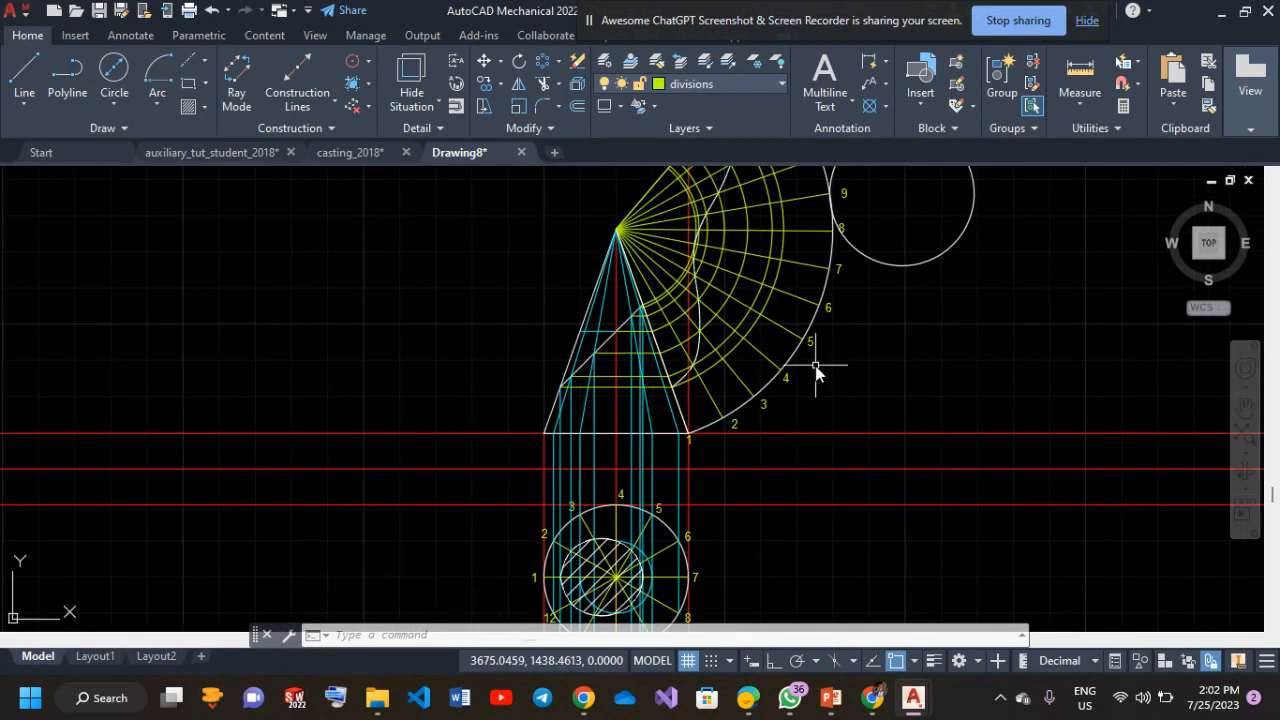
pyautogui.moveTo(800, 343)
pyautogui.mouseDown(button='middle')
pyautogui.moveTo(774, 462)
pyautogui.moveTo(789, 451)
pyautogui.mouseUp(button='middle')
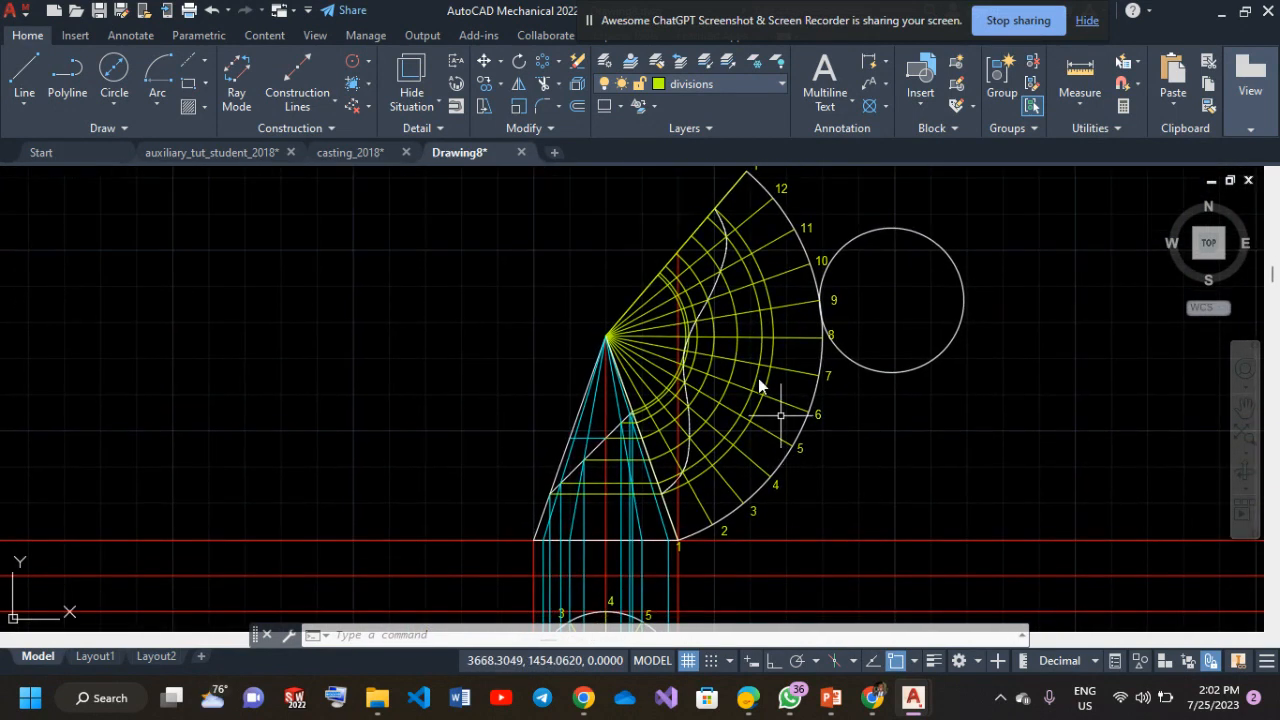
pyautogui.click(728, 85)
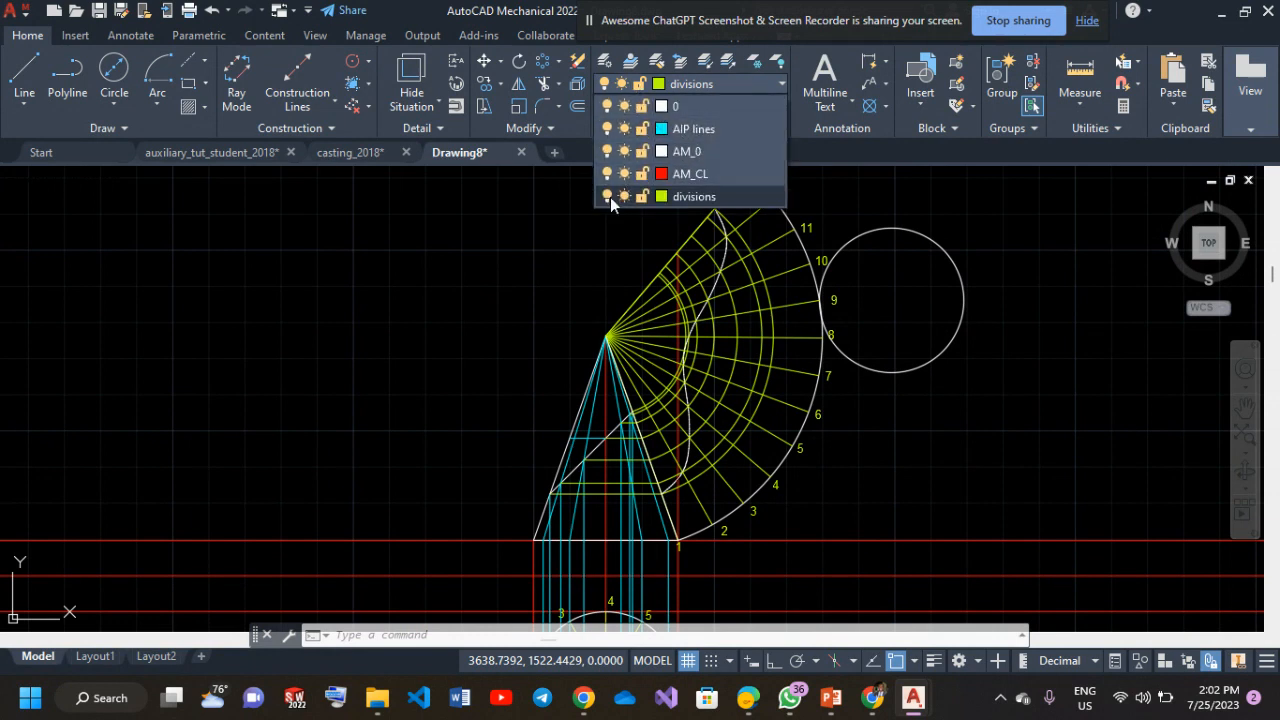
pyautogui.click(612, 170)
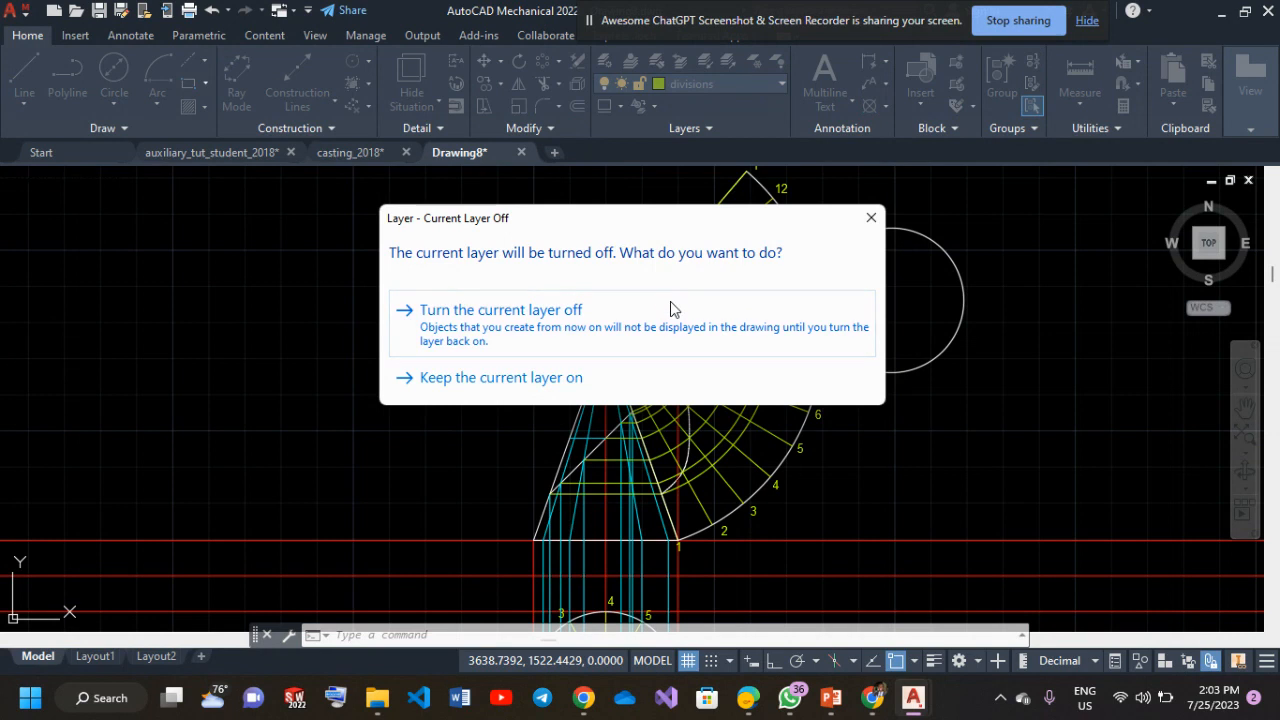
pyautogui.click(671, 309)
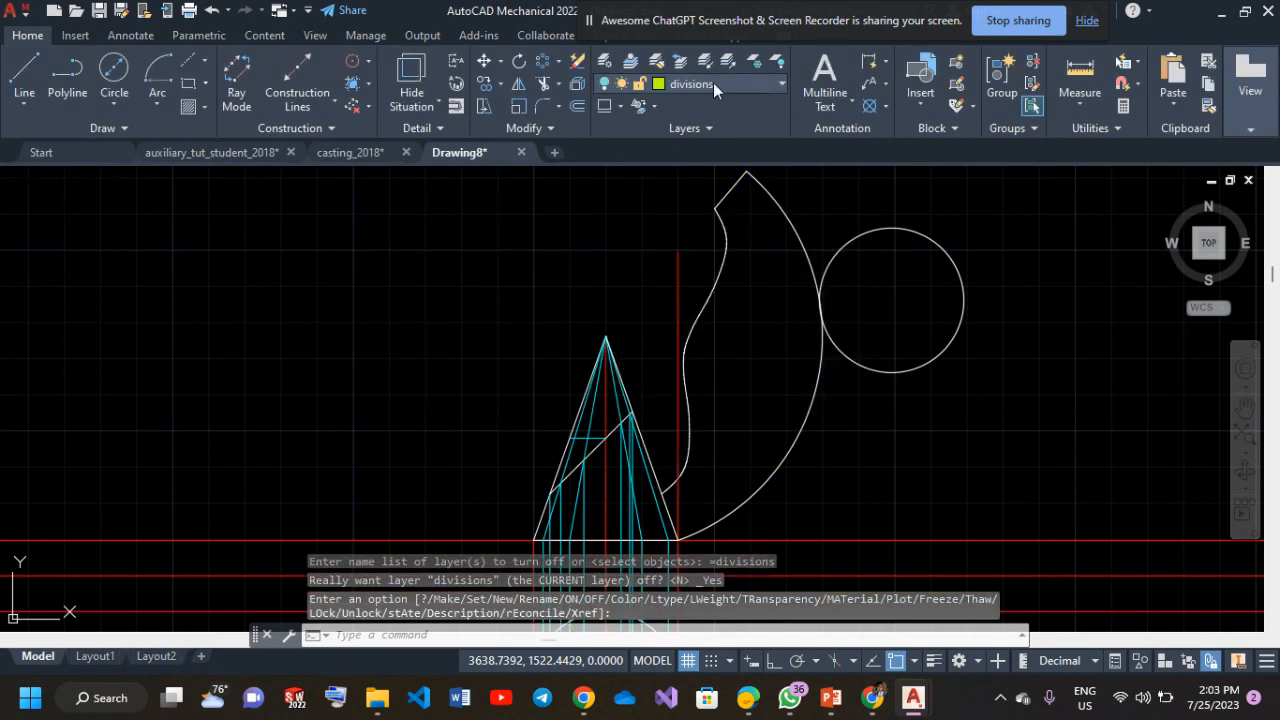
# Hide the red projection lines and the cyan cone construction by turning off the AM_CL and AIP lines layers.
pyautogui.click(753, 84)
pyautogui.click(607, 174)
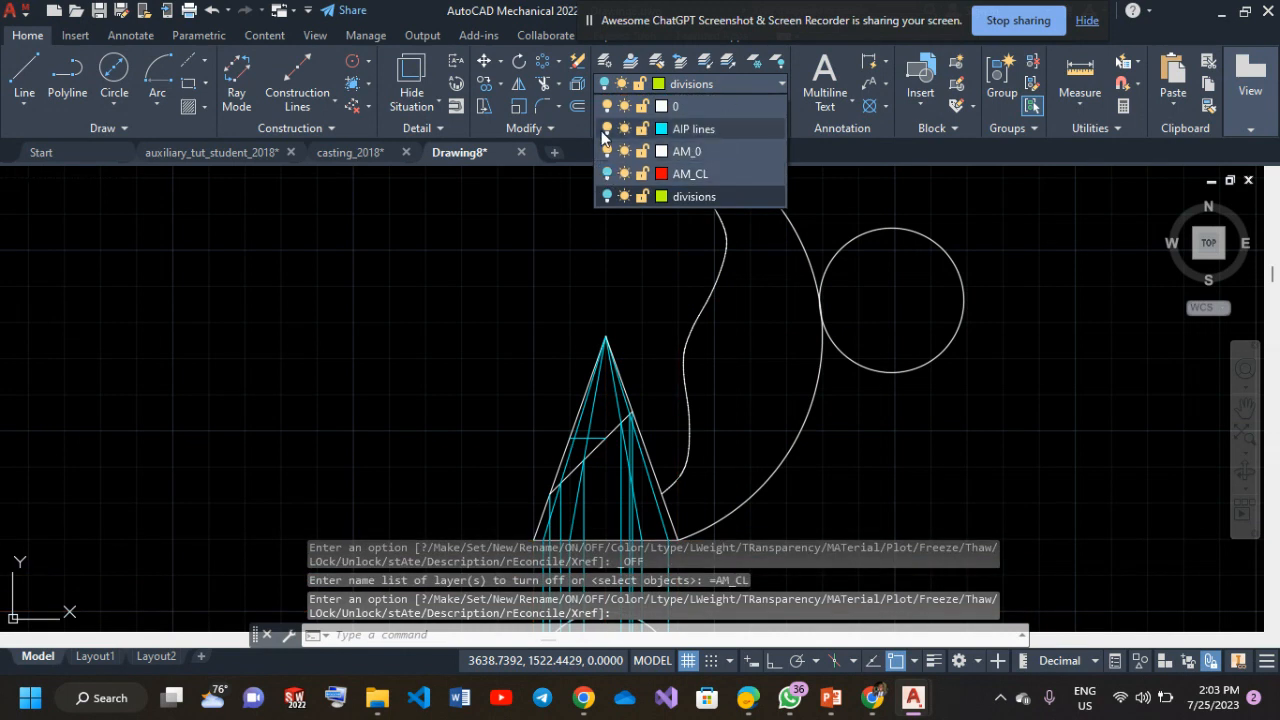
pyautogui.click(606, 130)
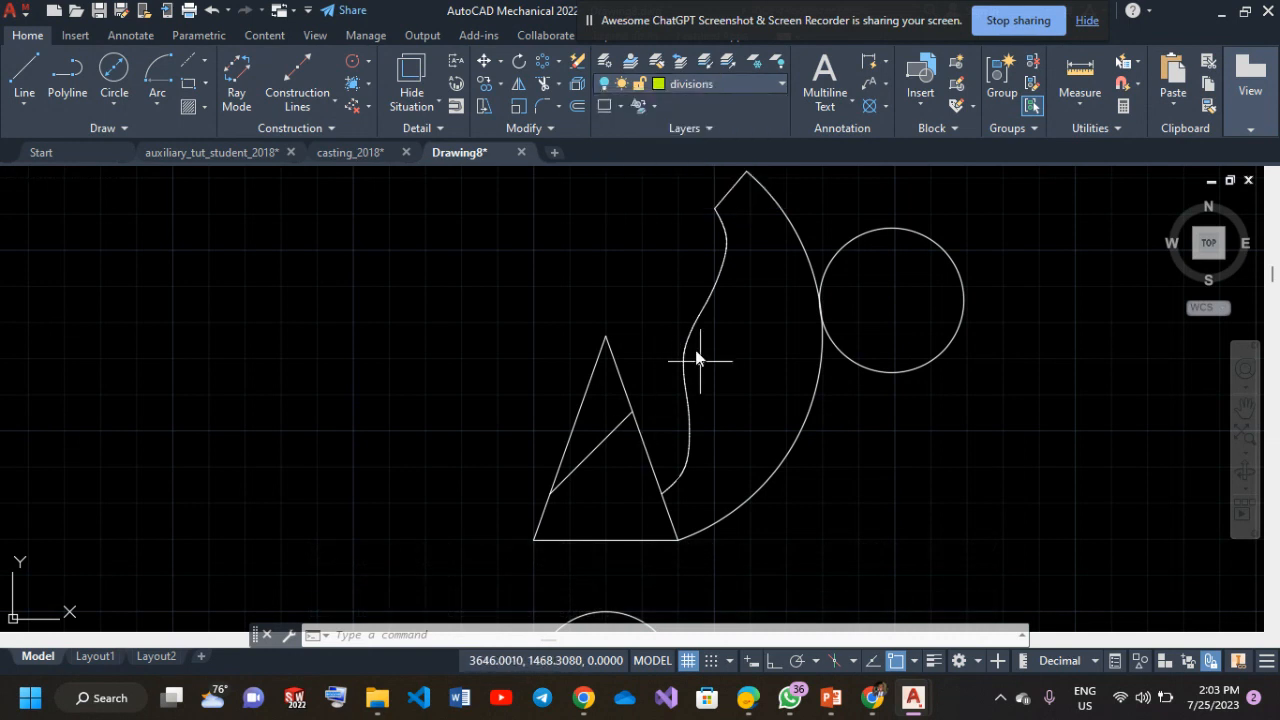
pyautogui.scroll(-3, 625, 390)
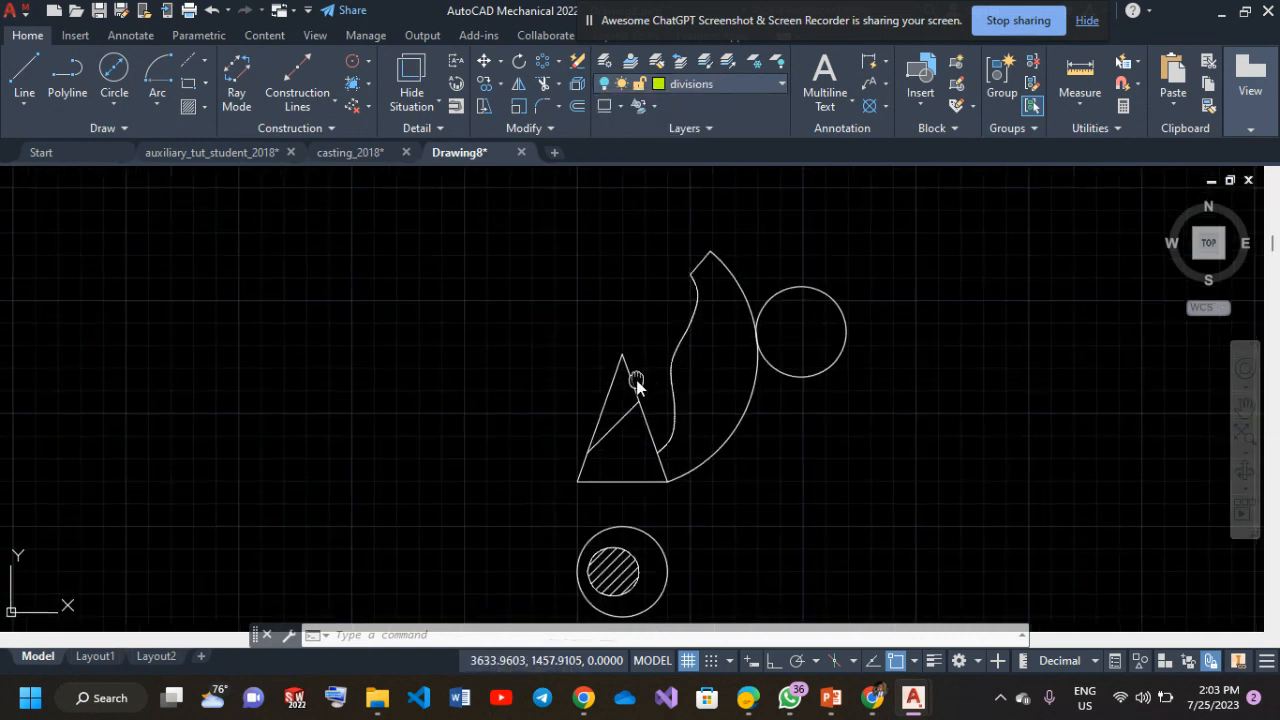
# Draw a vertical line with the Centerline layer type from the cone's apex through the plan view to just below its base circle, using Ortho.
pyautogui.click(622, 105)
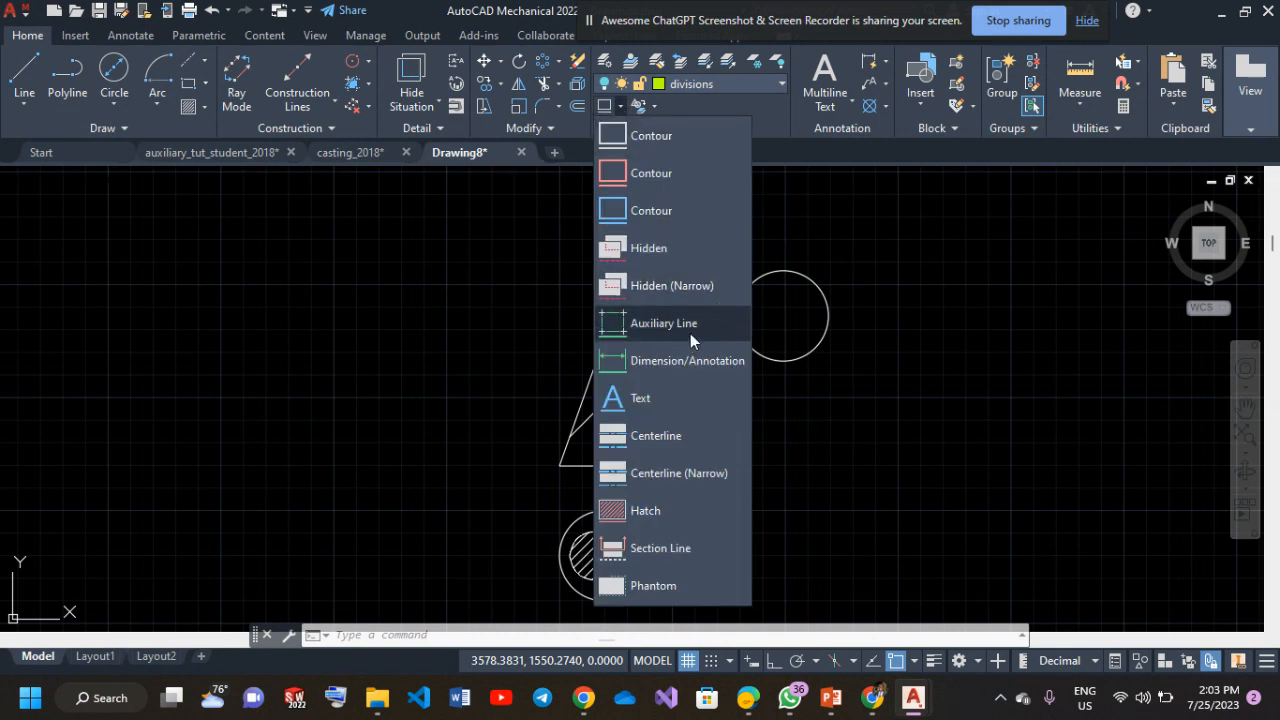
pyautogui.click(672, 441)
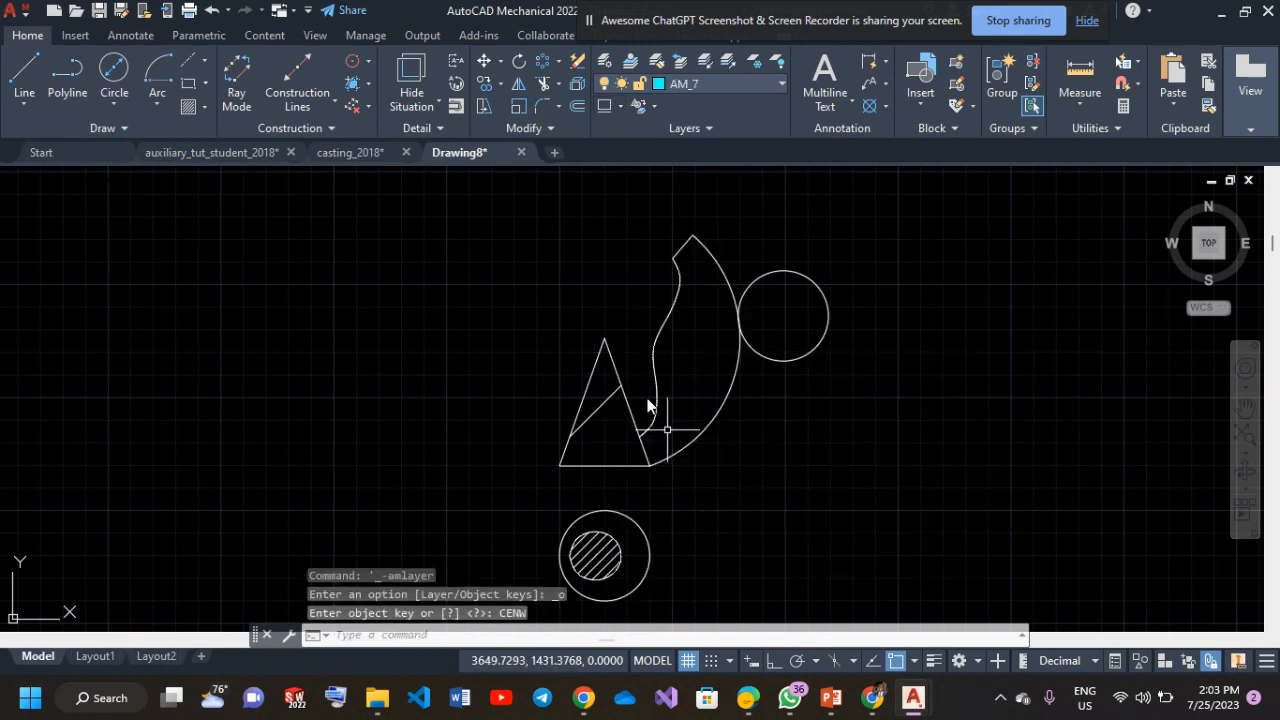
pyautogui.click(40, 56)
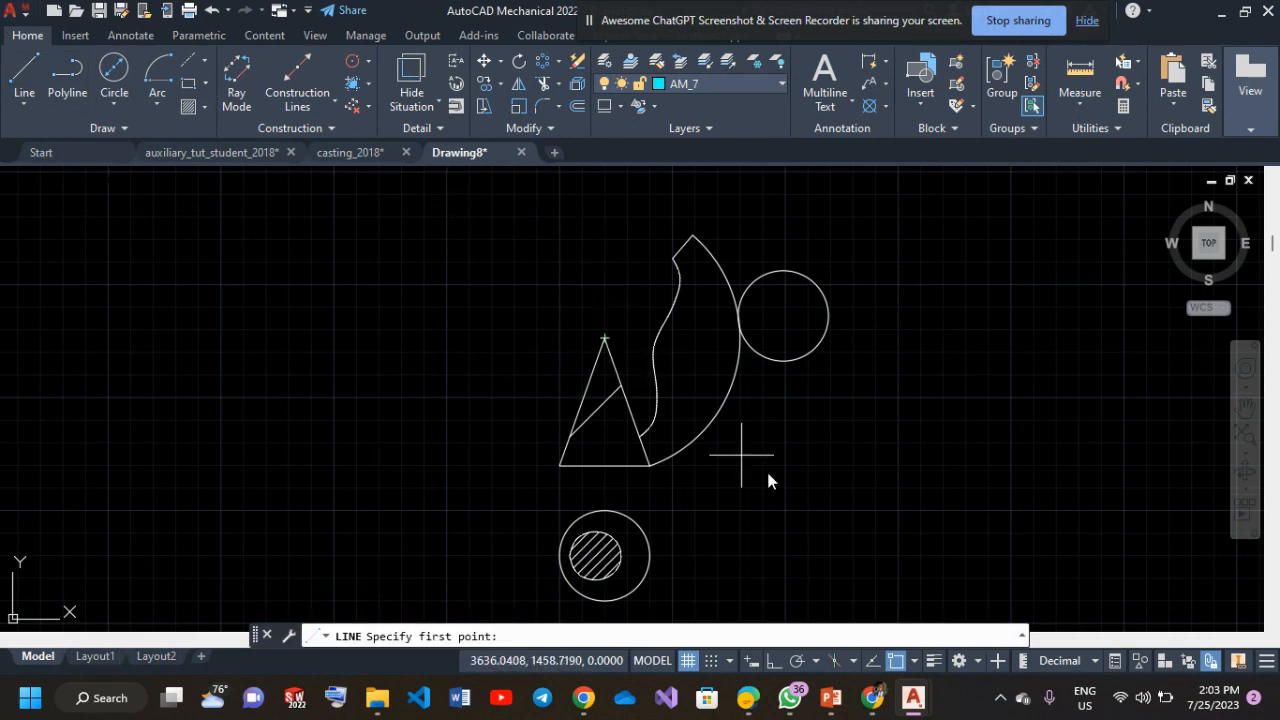
pyautogui.click(779, 664)
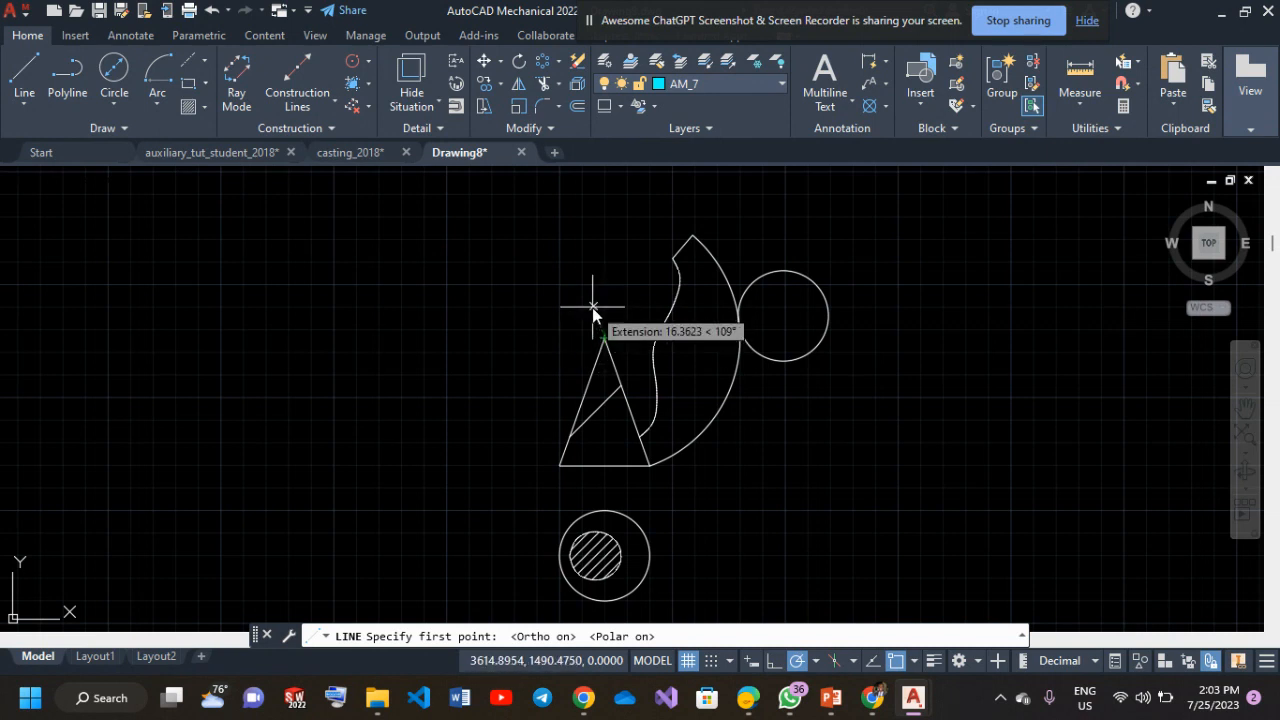
pyautogui.click(600, 338)
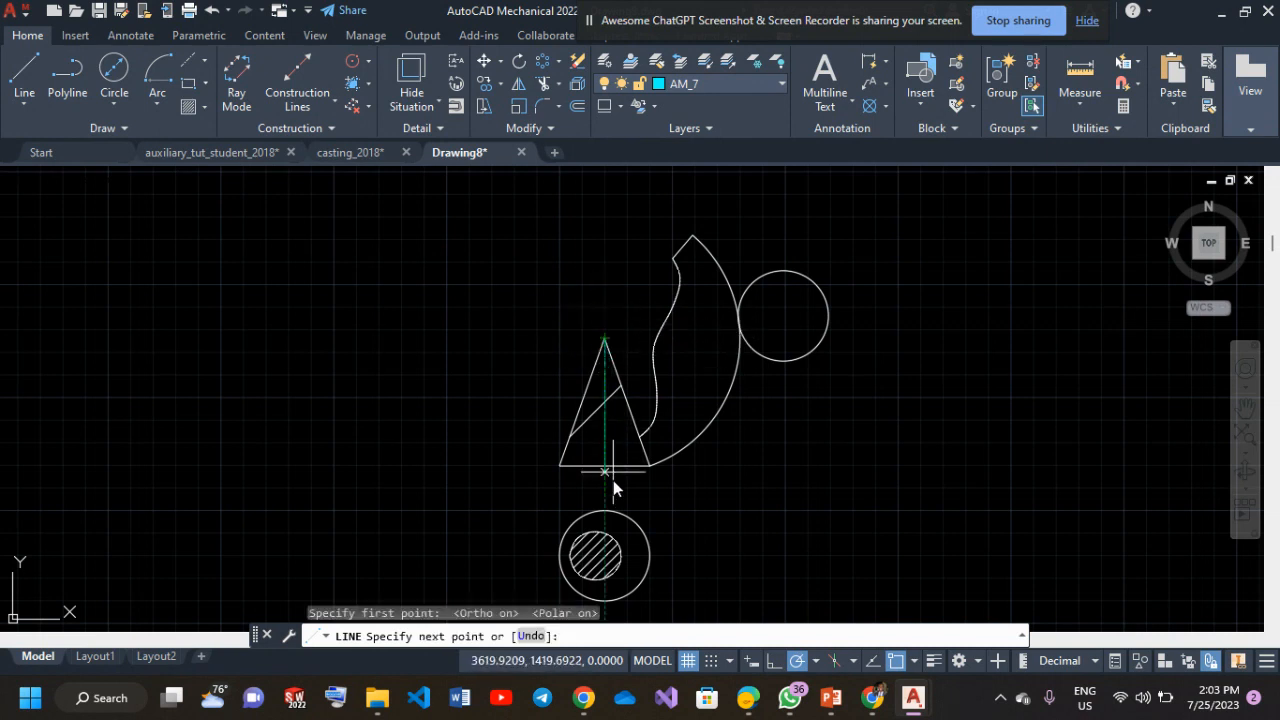
pyautogui.moveTo(608, 603); pyautogui.dragTo(632, 422, button='middle')
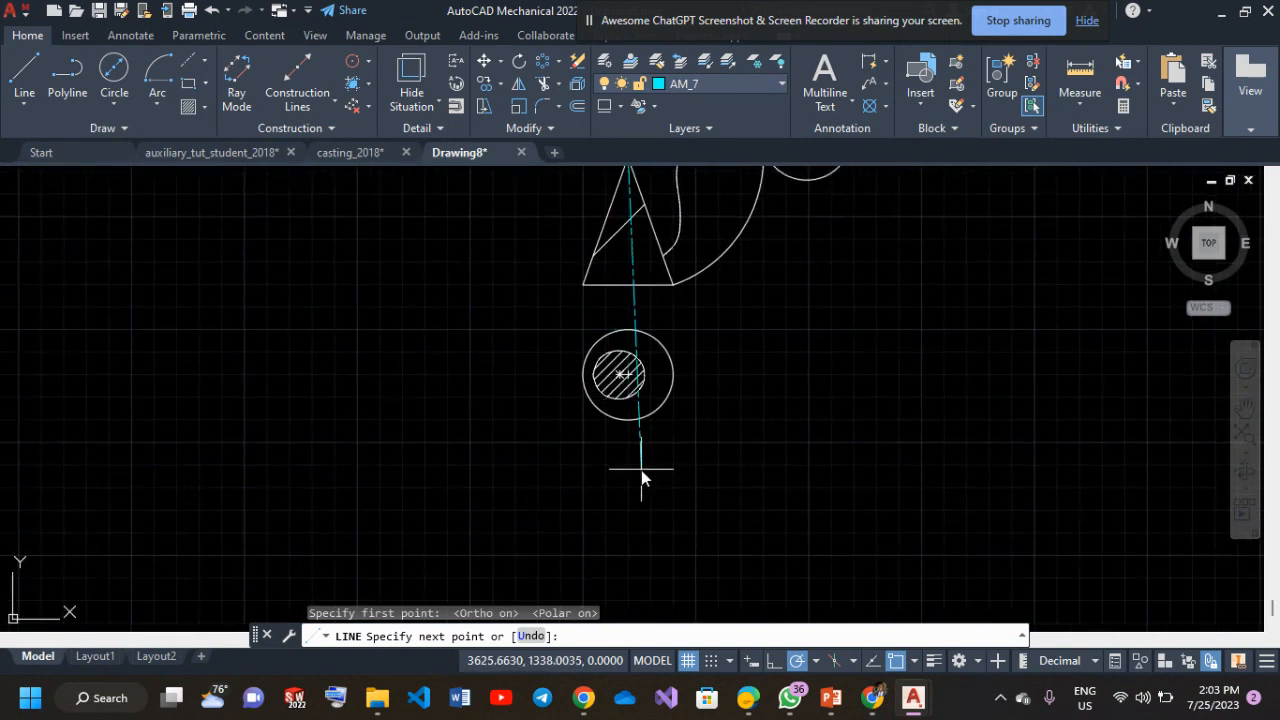
pyautogui.click(773, 663)
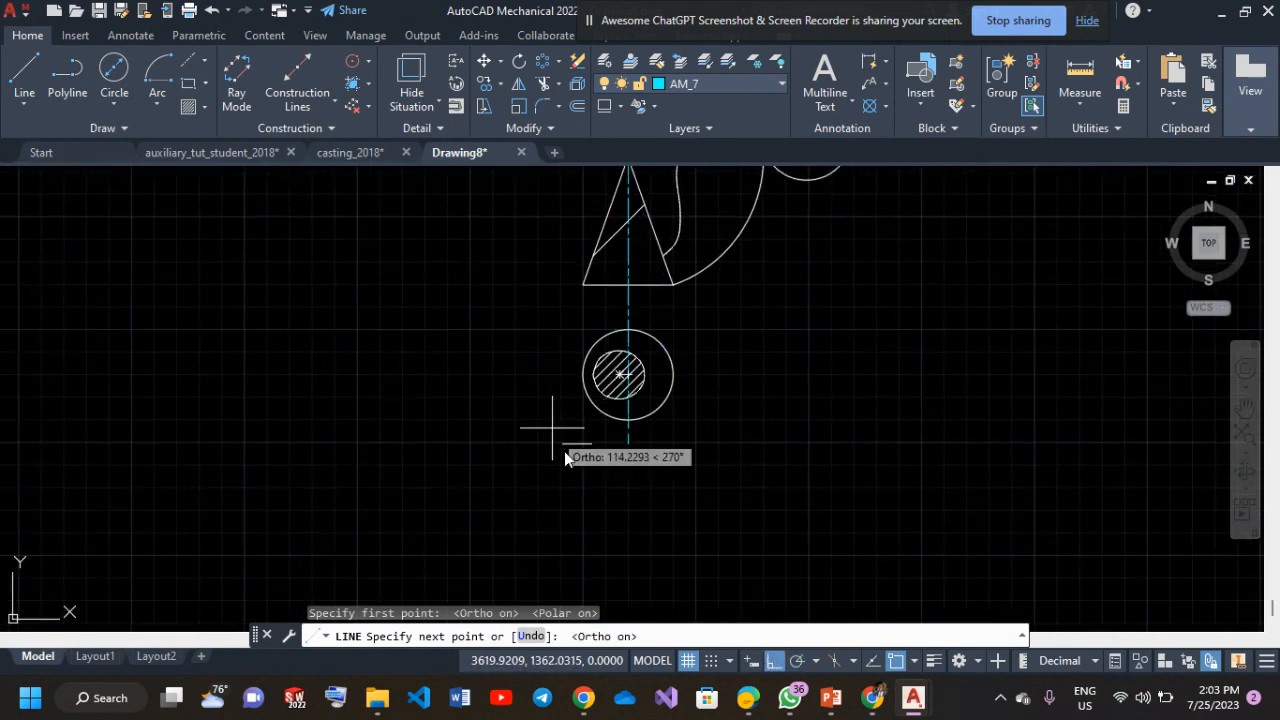
pyautogui.click(609, 455)
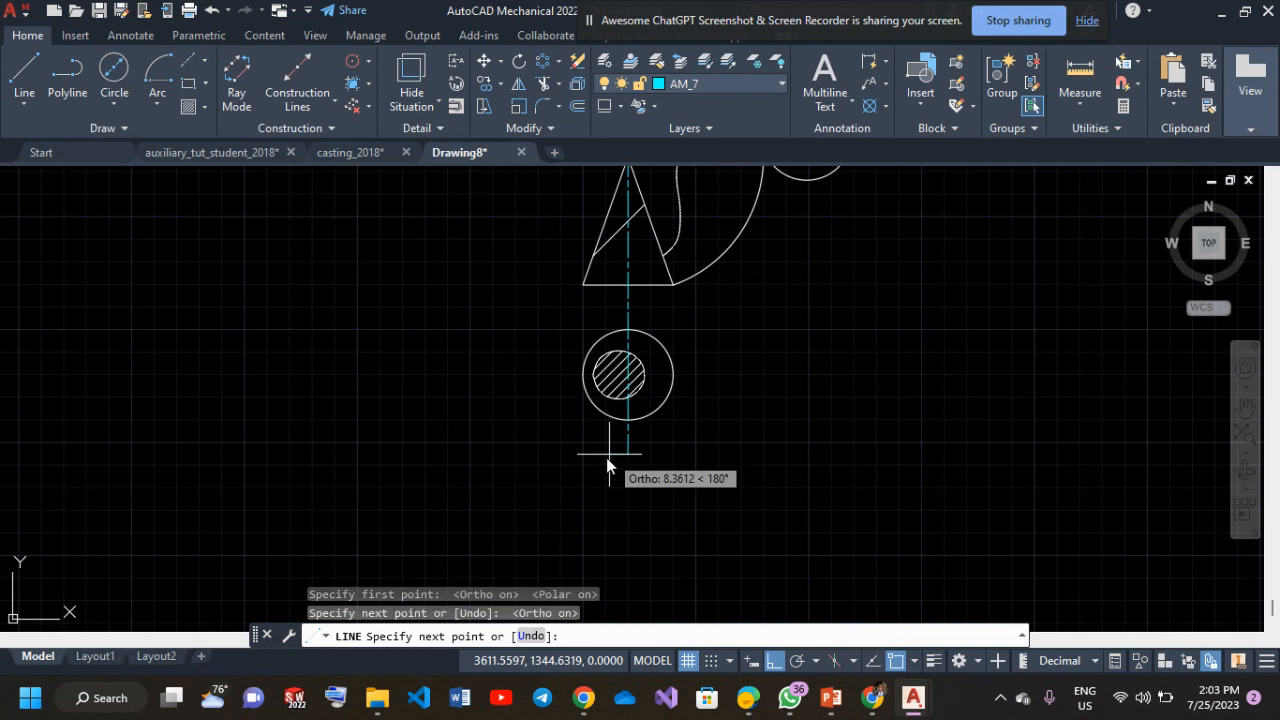
pyautogui.moveTo(355, 327)
pyautogui.mouseDown(button='middle')
pyautogui.moveTo(339, 348)
pyautogui.moveTo(338, 409)
pyautogui.mouseUp(button='middle')
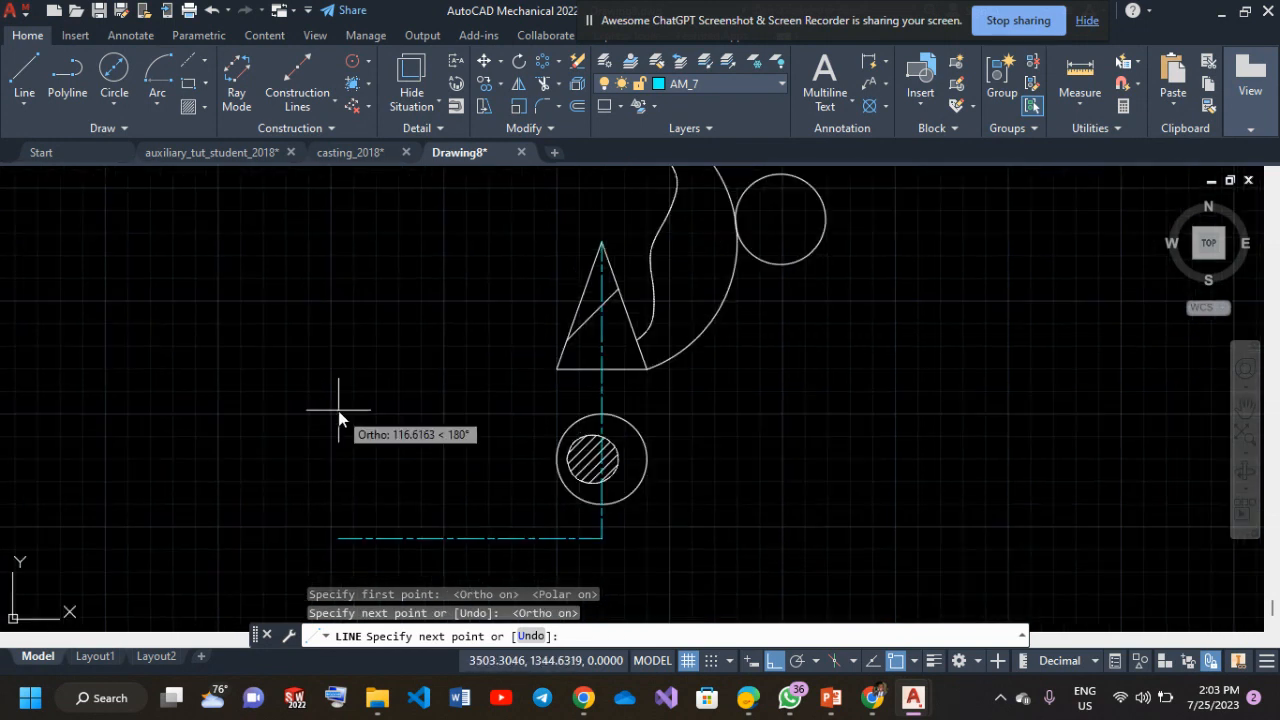
pyautogui.press('Return')
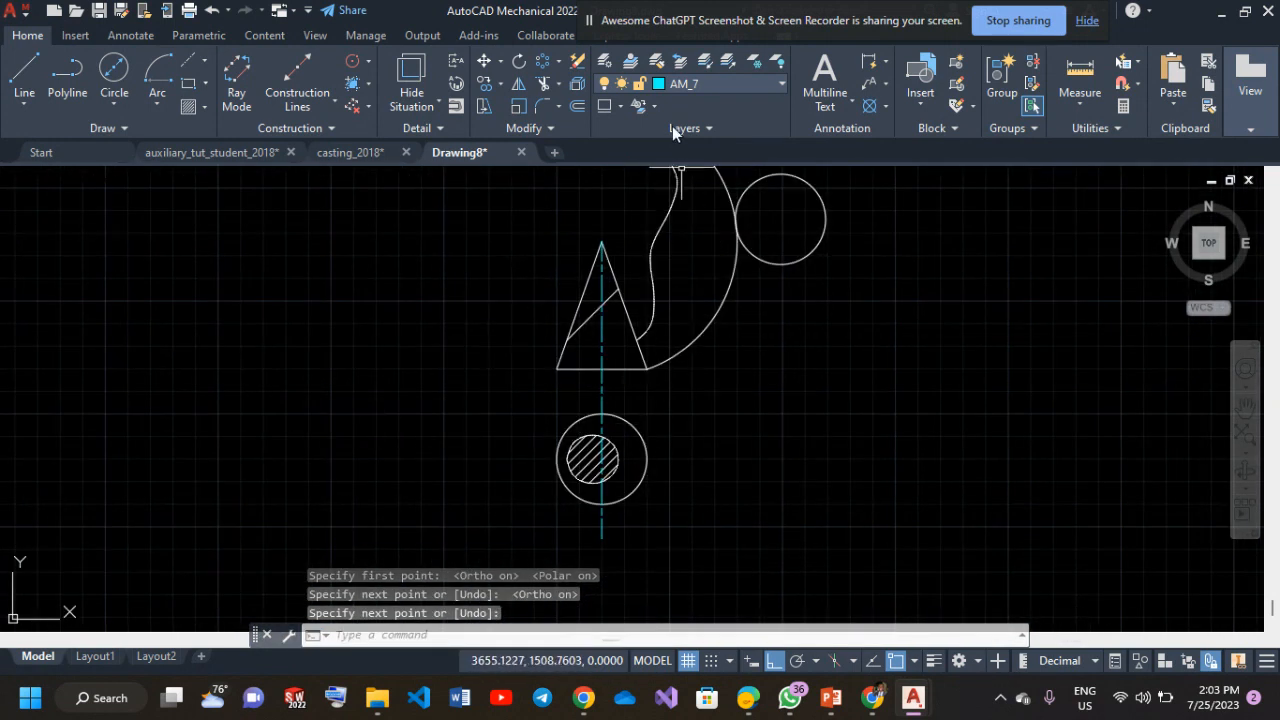
pyautogui.moveTo(702, 268); pyautogui.dragTo(710, 360, button='middle')
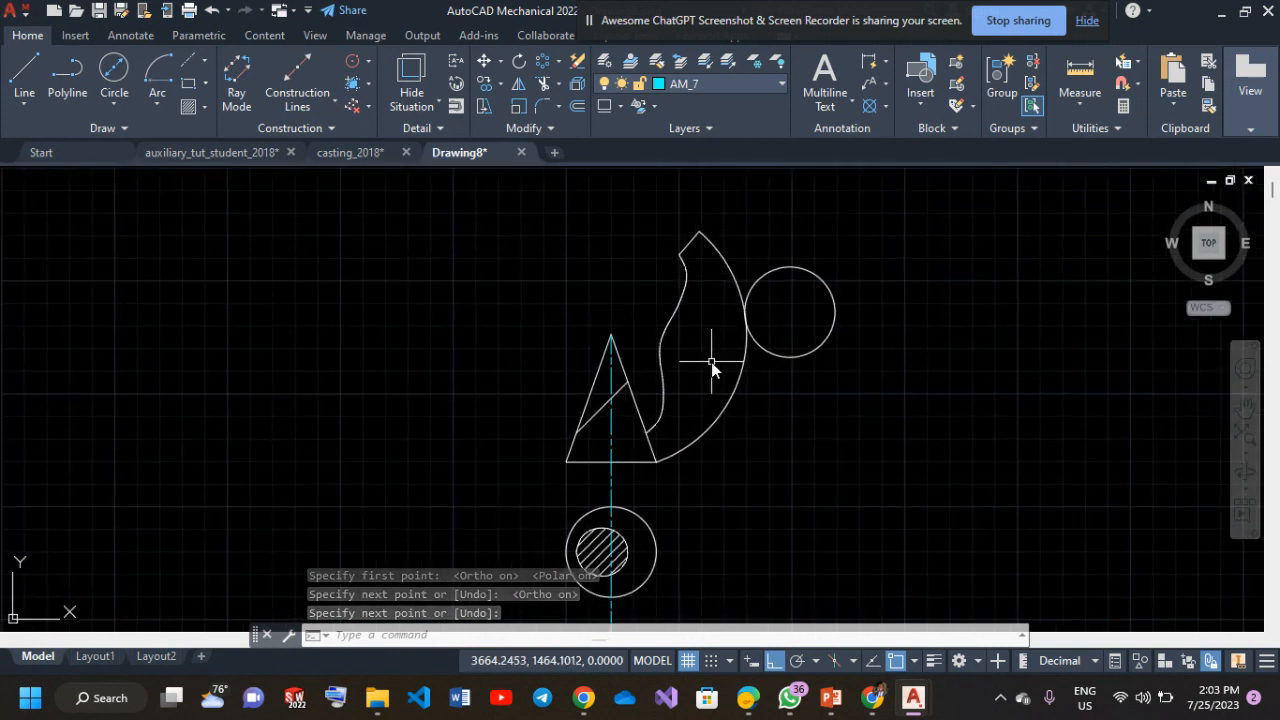
# Hide the new vertical centreline by turning off the current AM_7 layer.
pyautogui.click(724, 85)
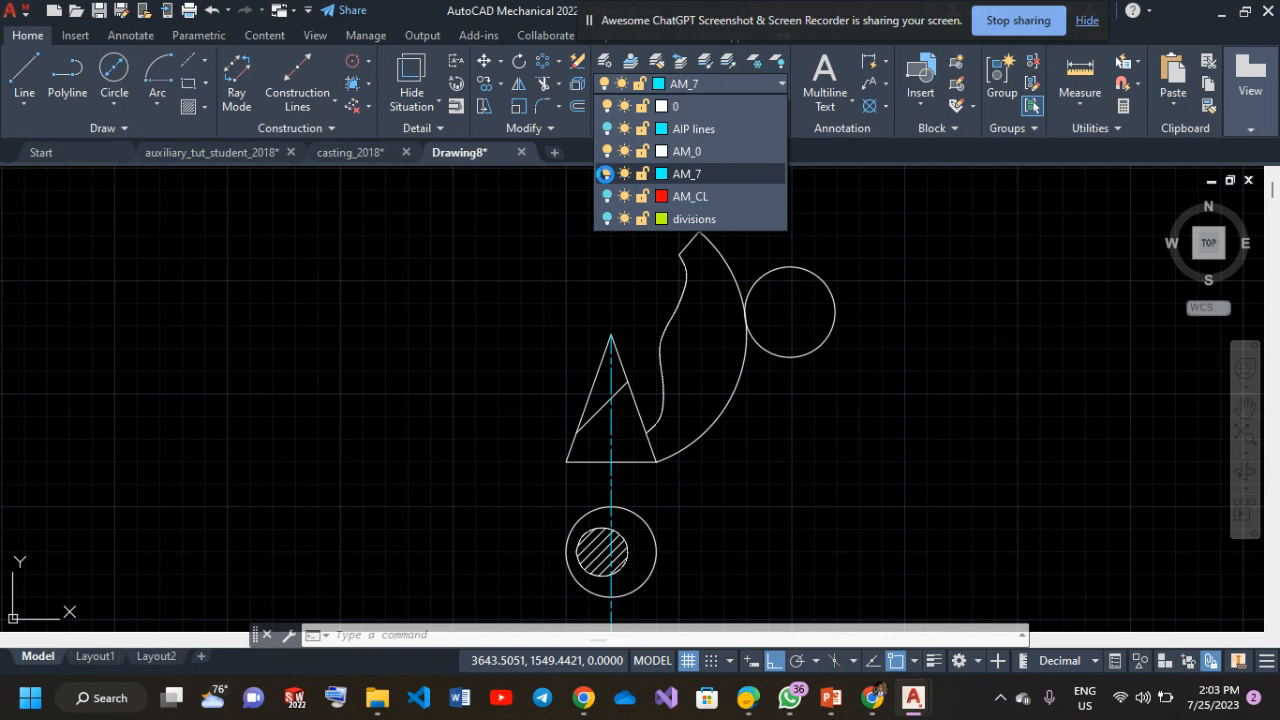
pyautogui.click(606, 174)
pyautogui.click(616, 308)
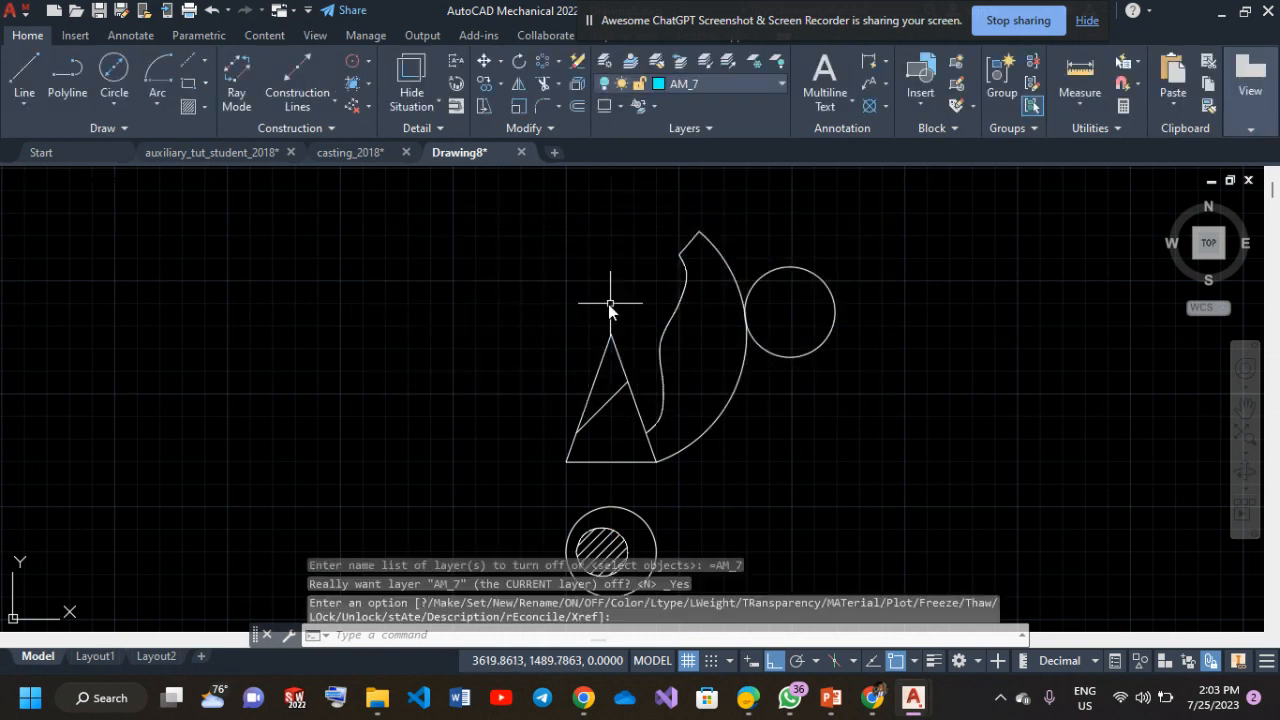
pyautogui.moveTo(708, 444); pyautogui.dragTo(708, 407, button='middle')
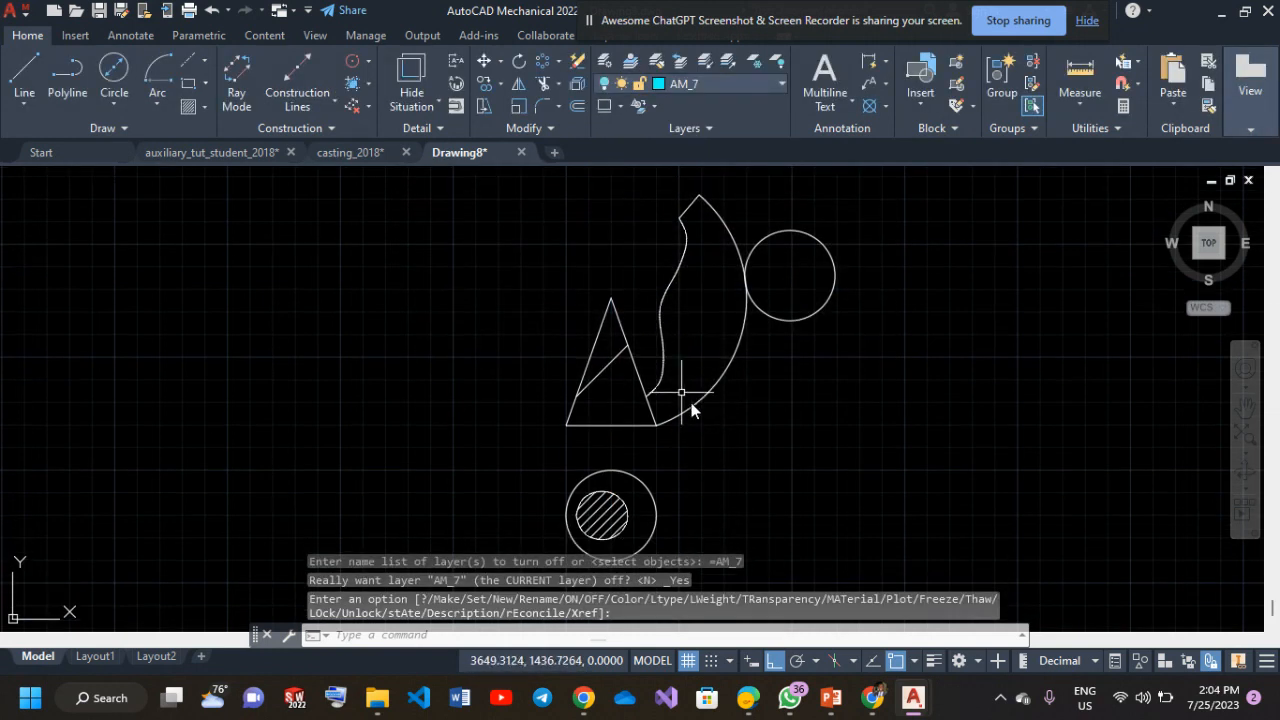
# Turn on the AIP lines, AM_7, AM_CL and divisions layers to show all construction geometry.
pyautogui.click(710, 86)
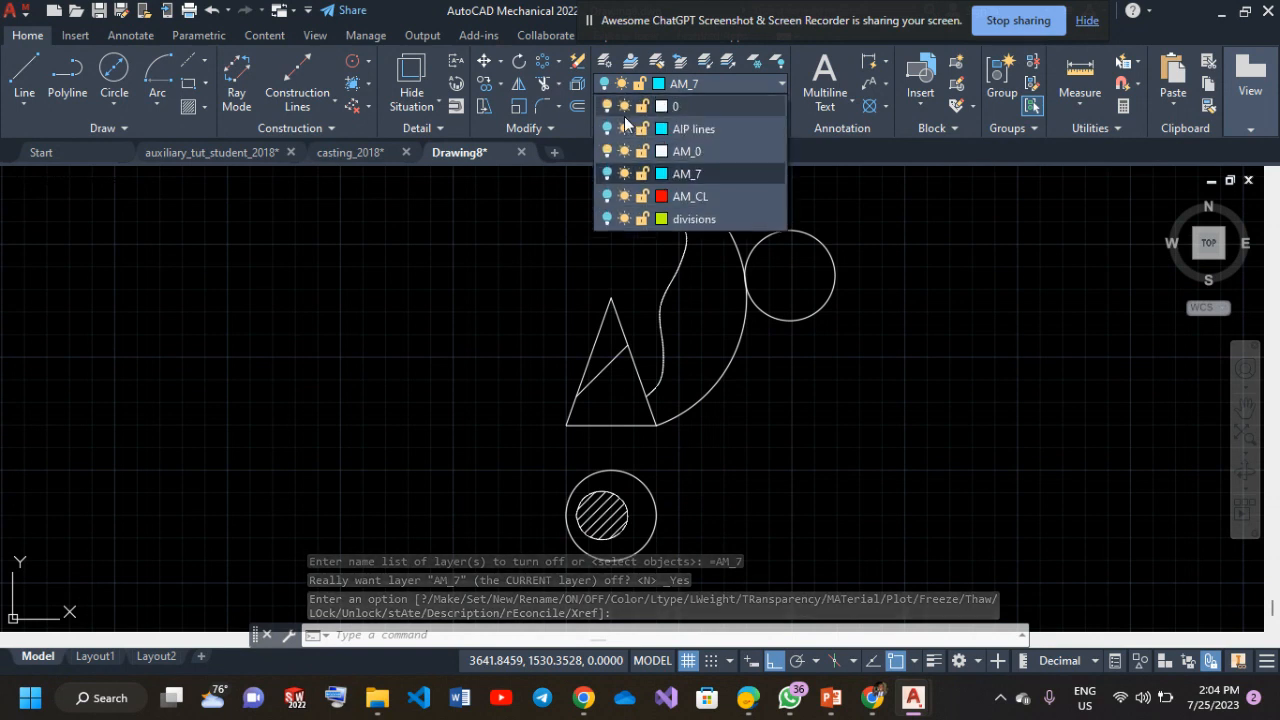
pyautogui.click(607, 129)
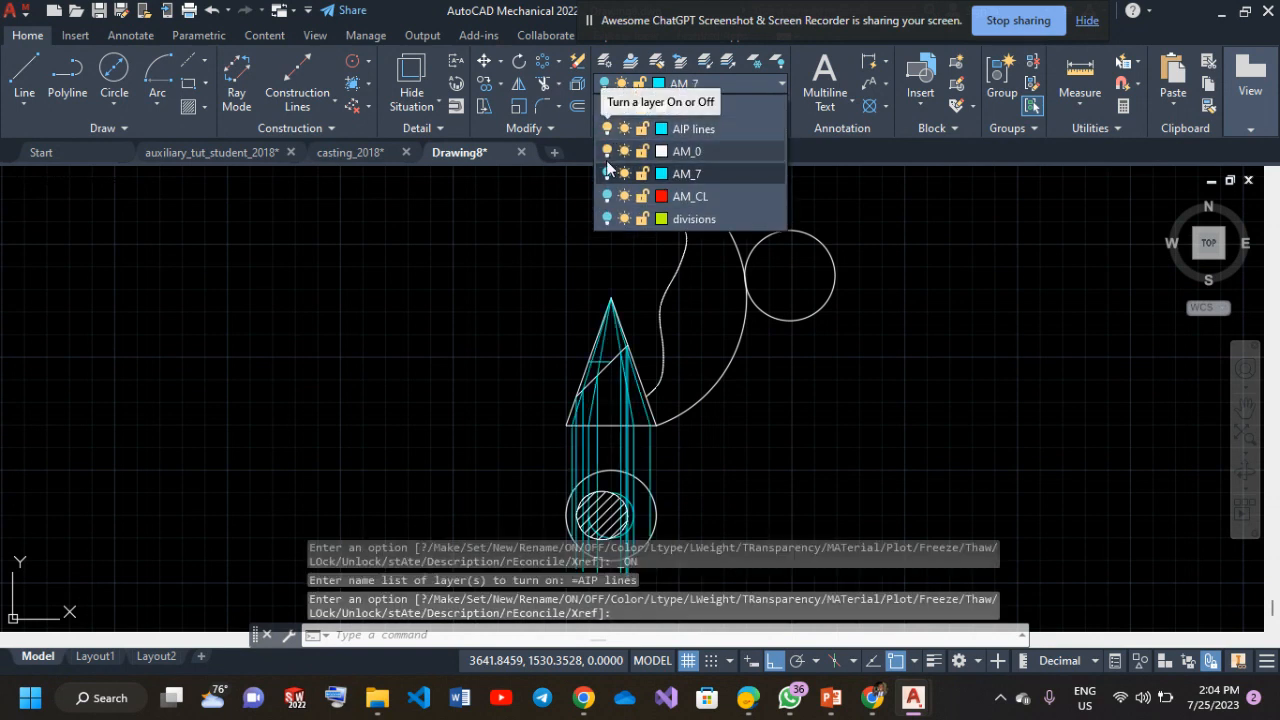
pyautogui.click(607, 173)
pyautogui.click(609, 202)
pyautogui.click(609, 219)
pyautogui.scroll(-2, 779, 319)
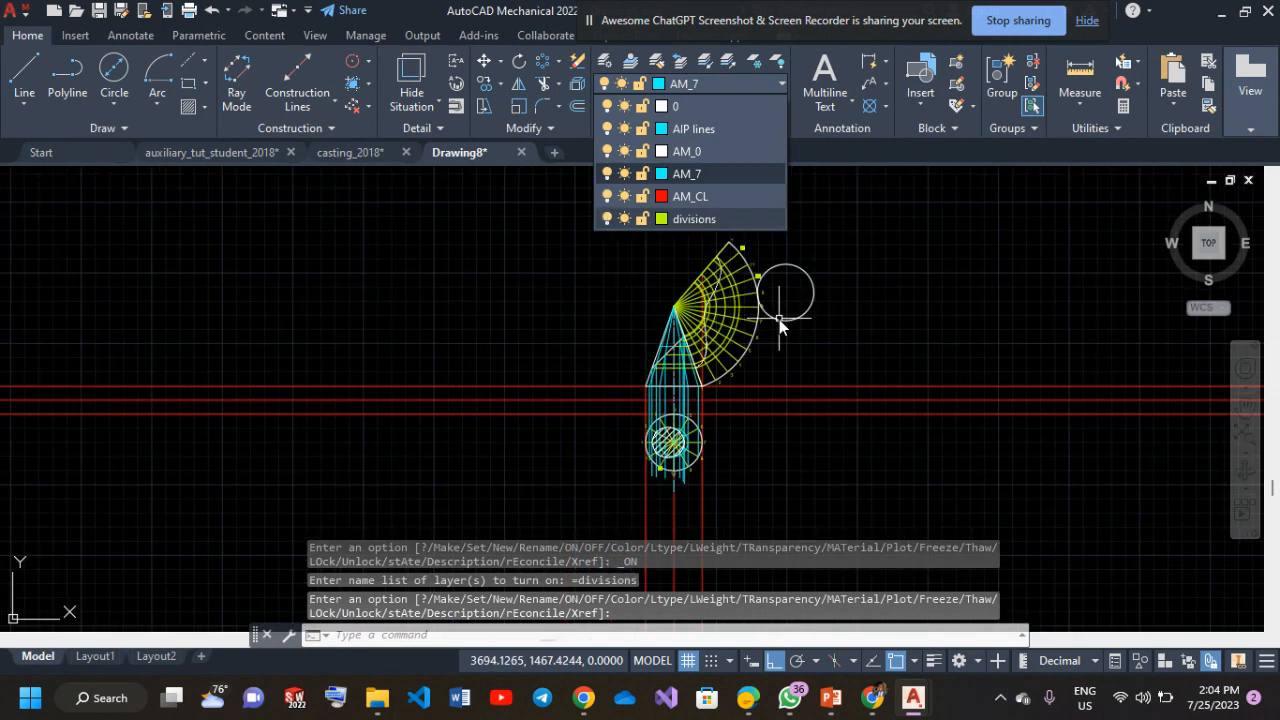
pyautogui.scroll(2, 785, 344)
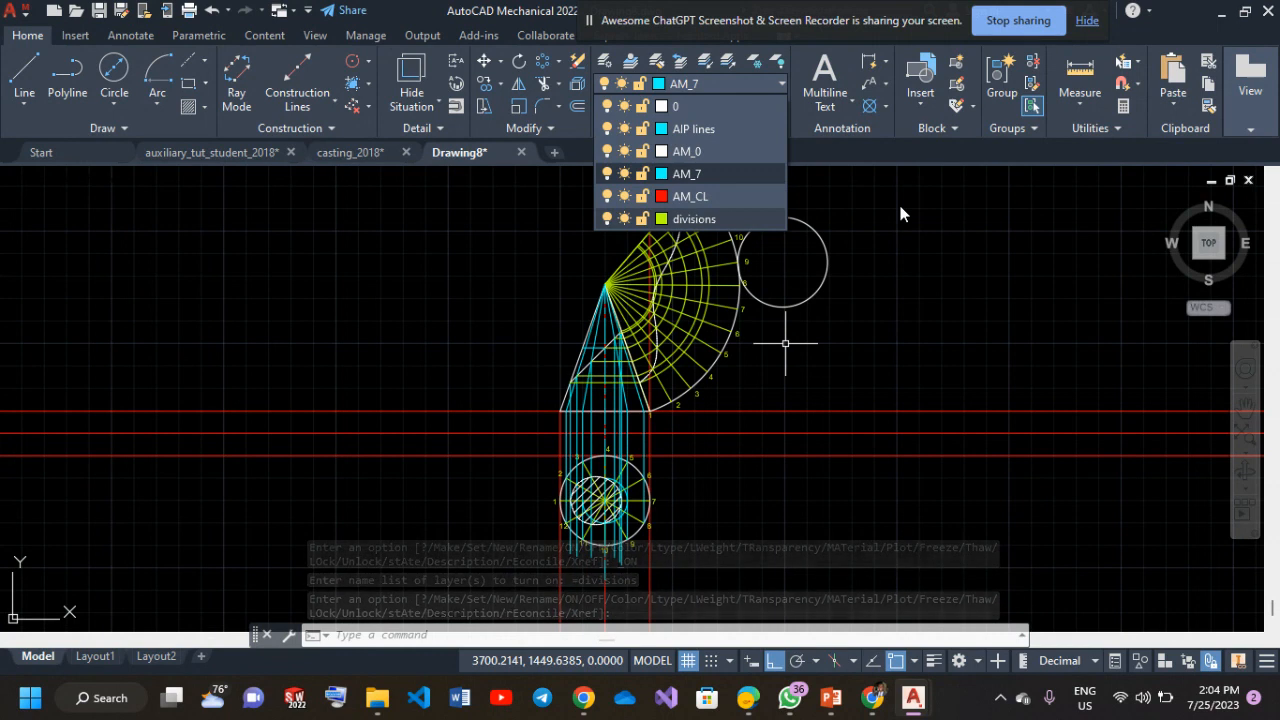
pyautogui.click(861, 318)
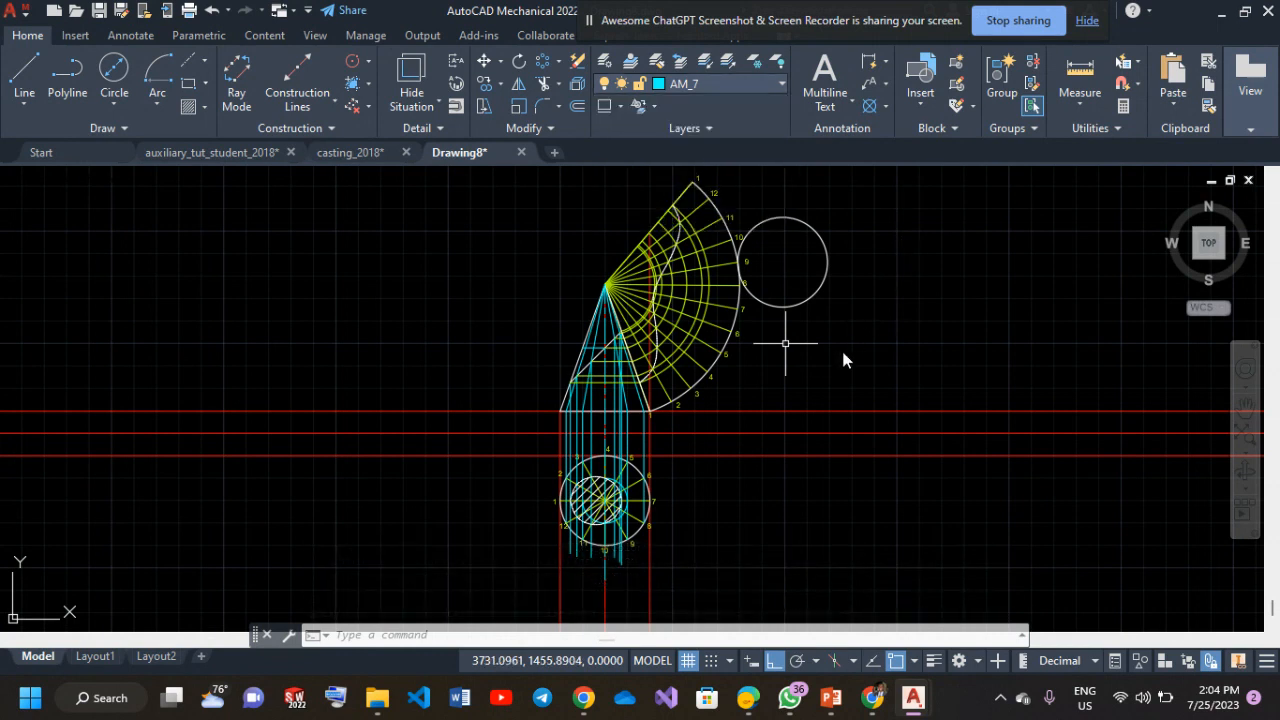
pyautogui.scroll(2, 835, 370)
pyautogui.scroll(-1, 850, 350)
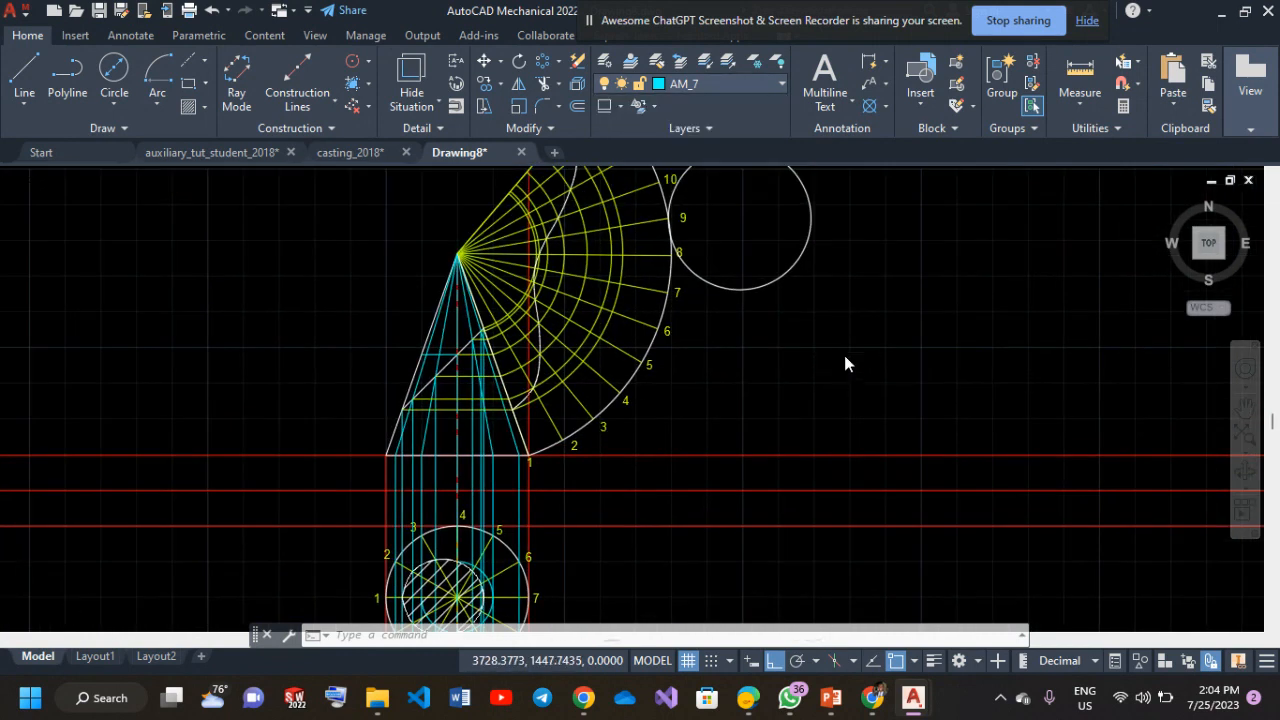
pyautogui.scroll(-2, 844, 355)
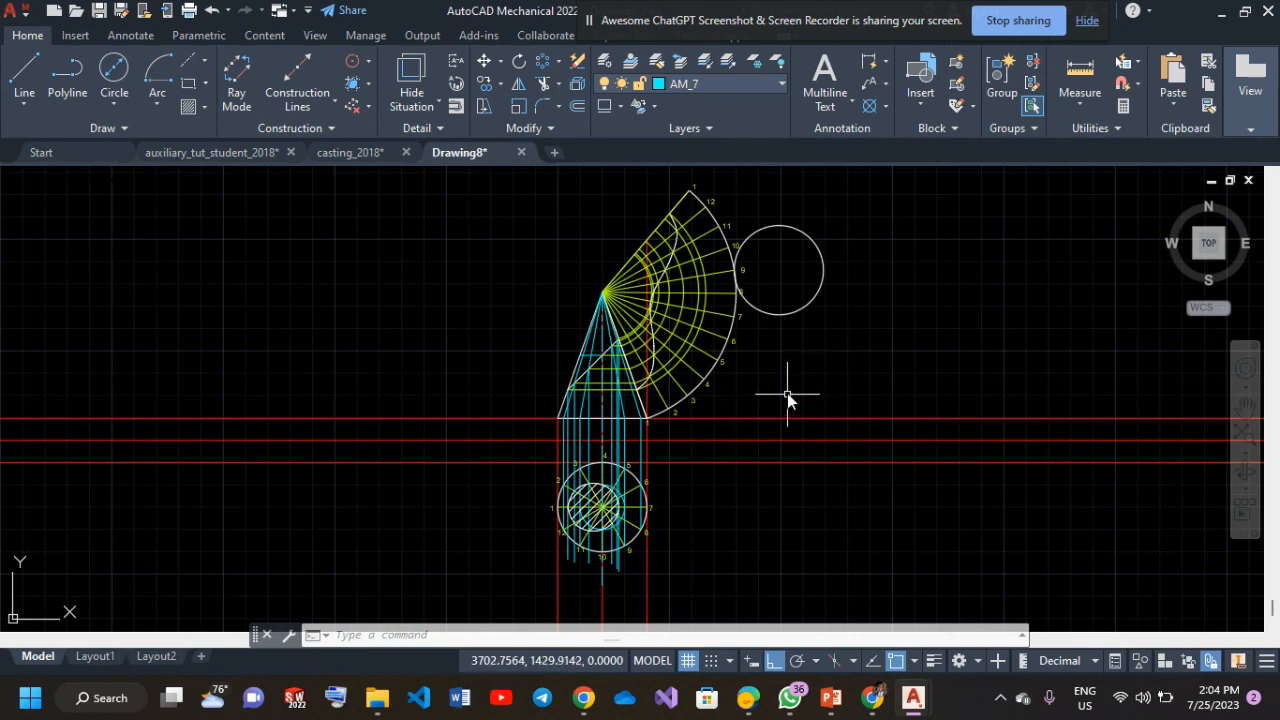